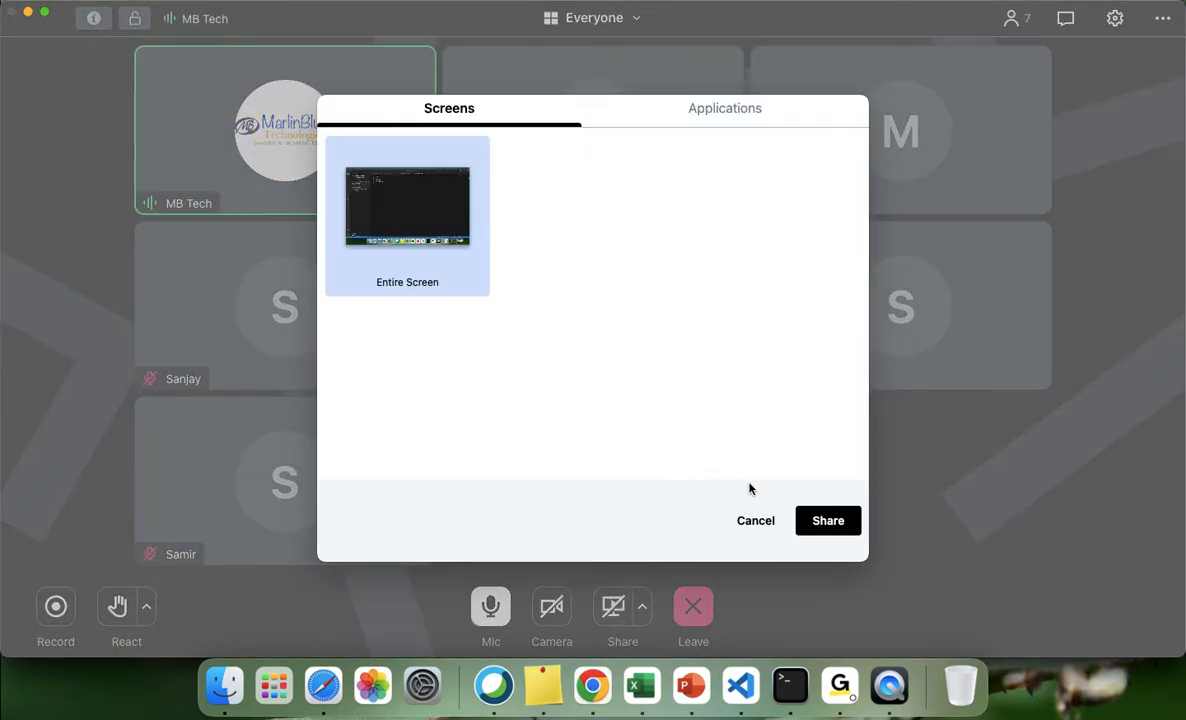
# - Share the entire screen in the meeting, minimize the meeting rooms window and move the meeting controls clear of the editor
pyautogui.click(818, 526)
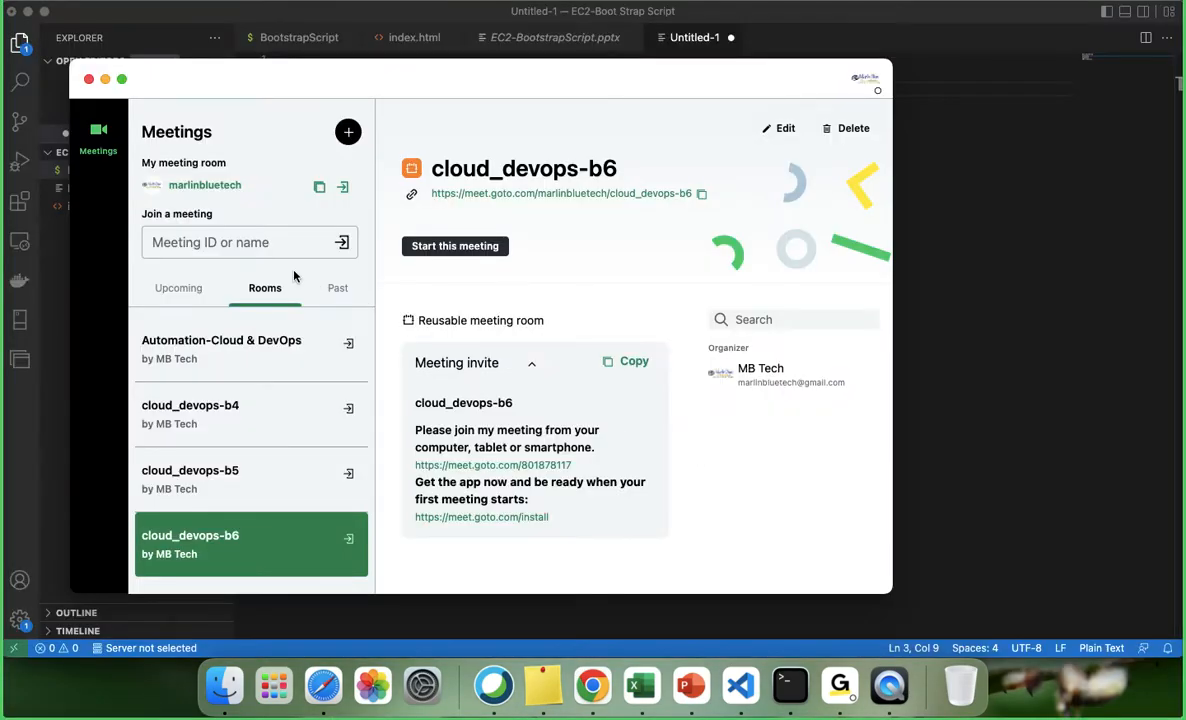
pyautogui.click(105, 79)
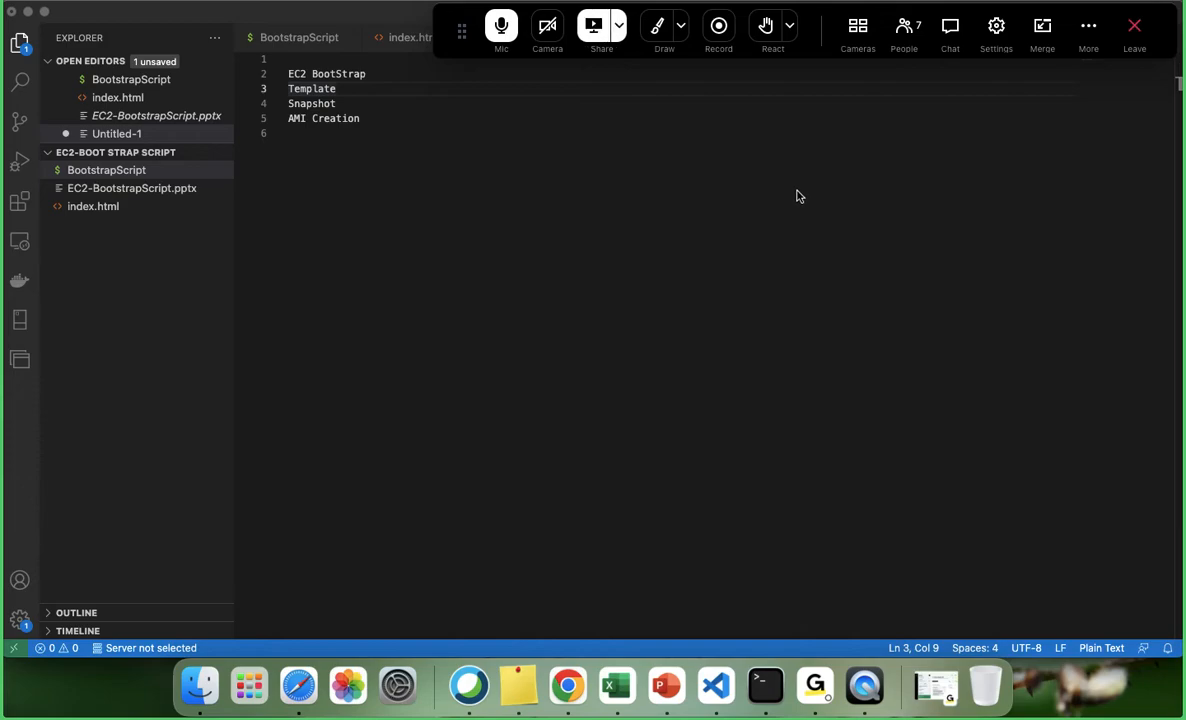
pyautogui.moveTo(457, 28); pyautogui.dragTo(665, 28)
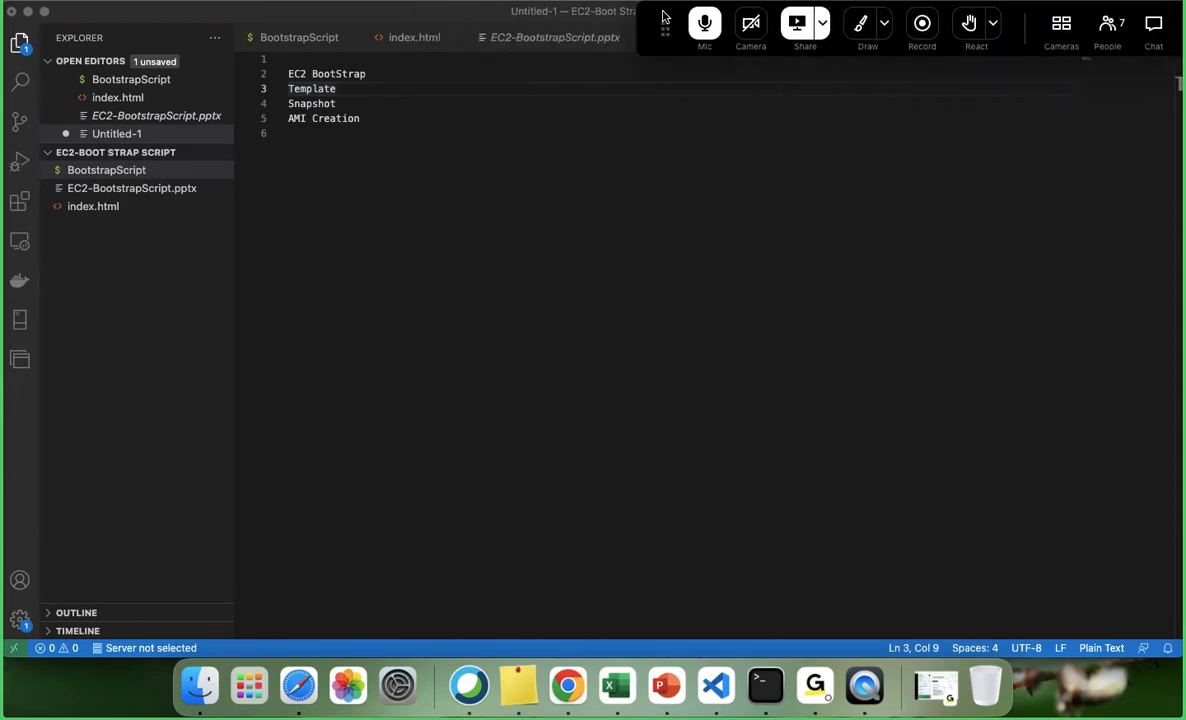
# - Append "/Userdata" to the "EC2 BootStrap" line in the untitled topic list
pyautogui.click(390, 76)
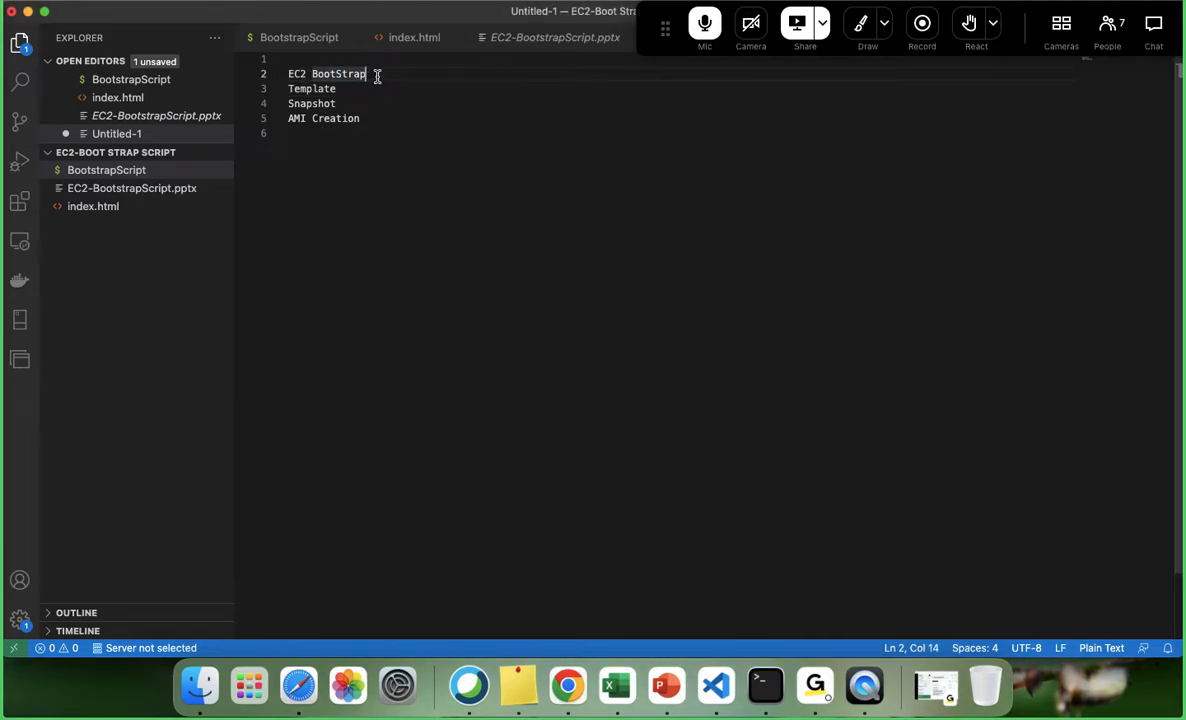
pyautogui.write('/Userdata')
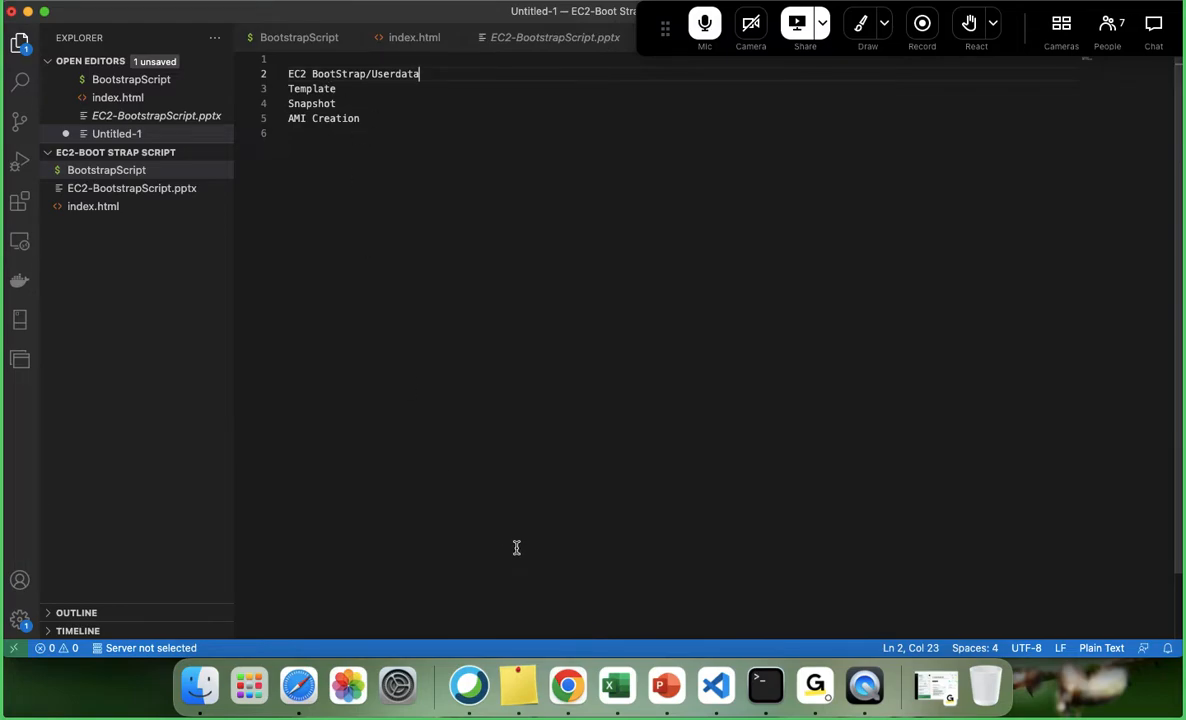
# - Switch to Chrome and start launching an EC2 instance with the Amazon Linux 2 Kernel 5.10 AMI on t2.micro, continuing to the instance details
pyautogui.click(568, 684)
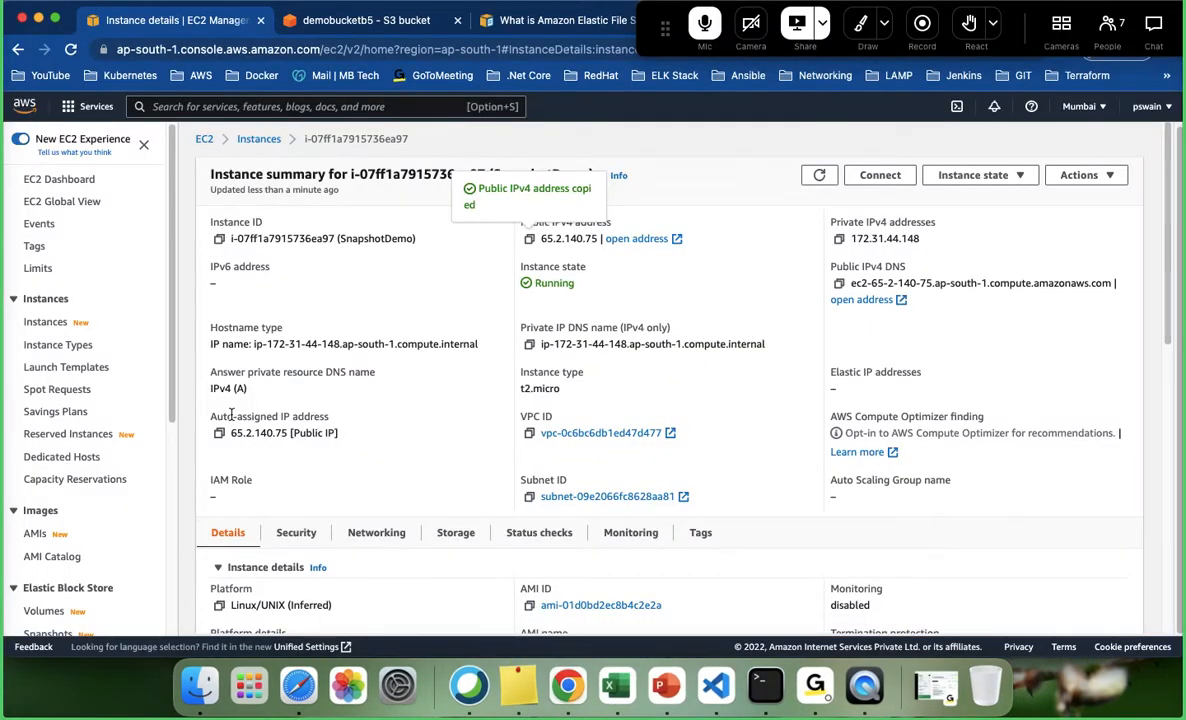
pyautogui.click(52, 180)
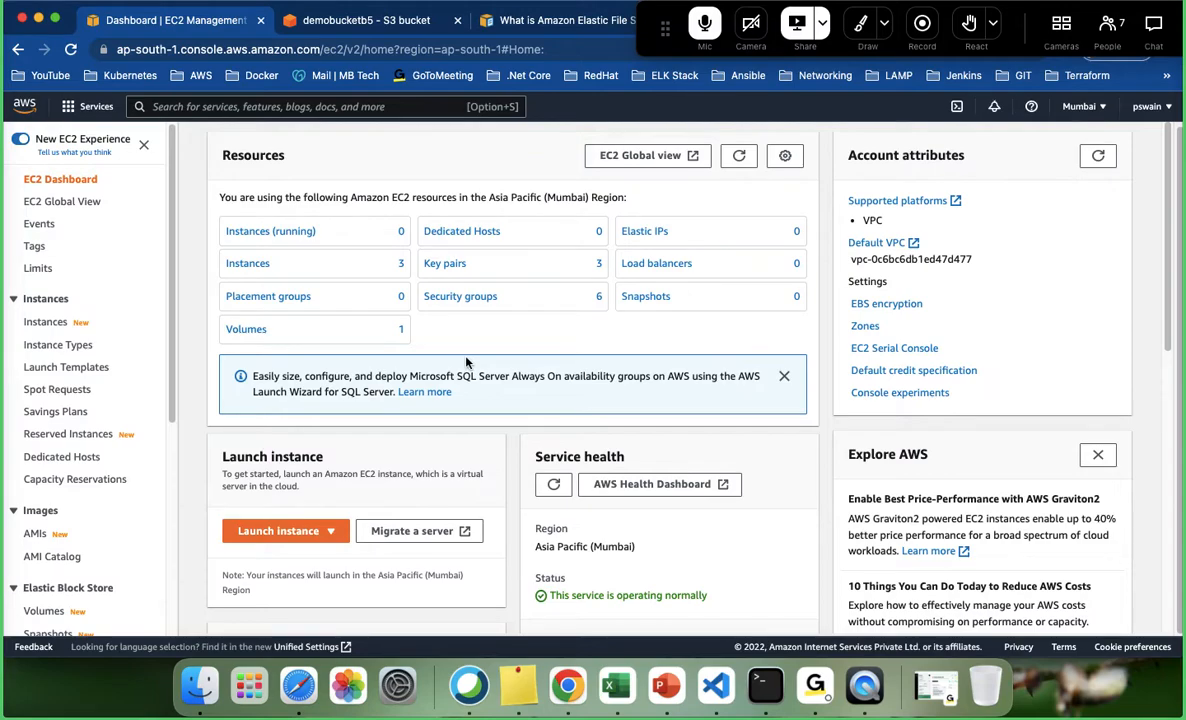
pyautogui.click(288, 537)
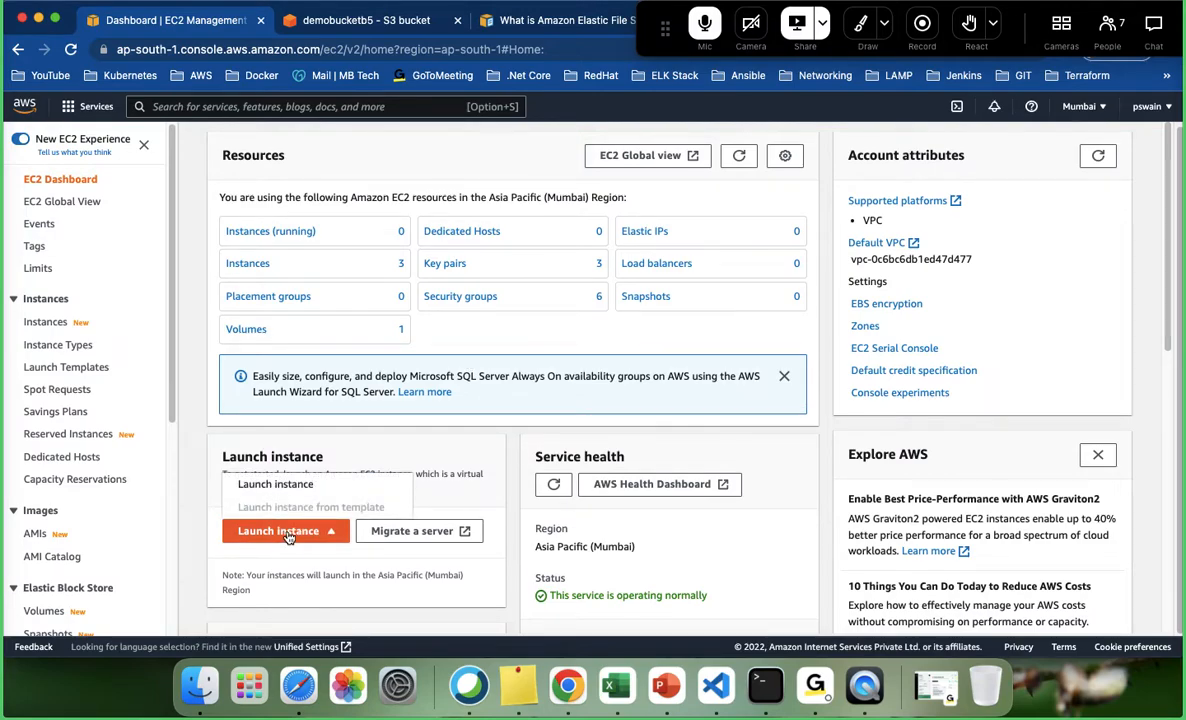
pyautogui.click(290, 484)
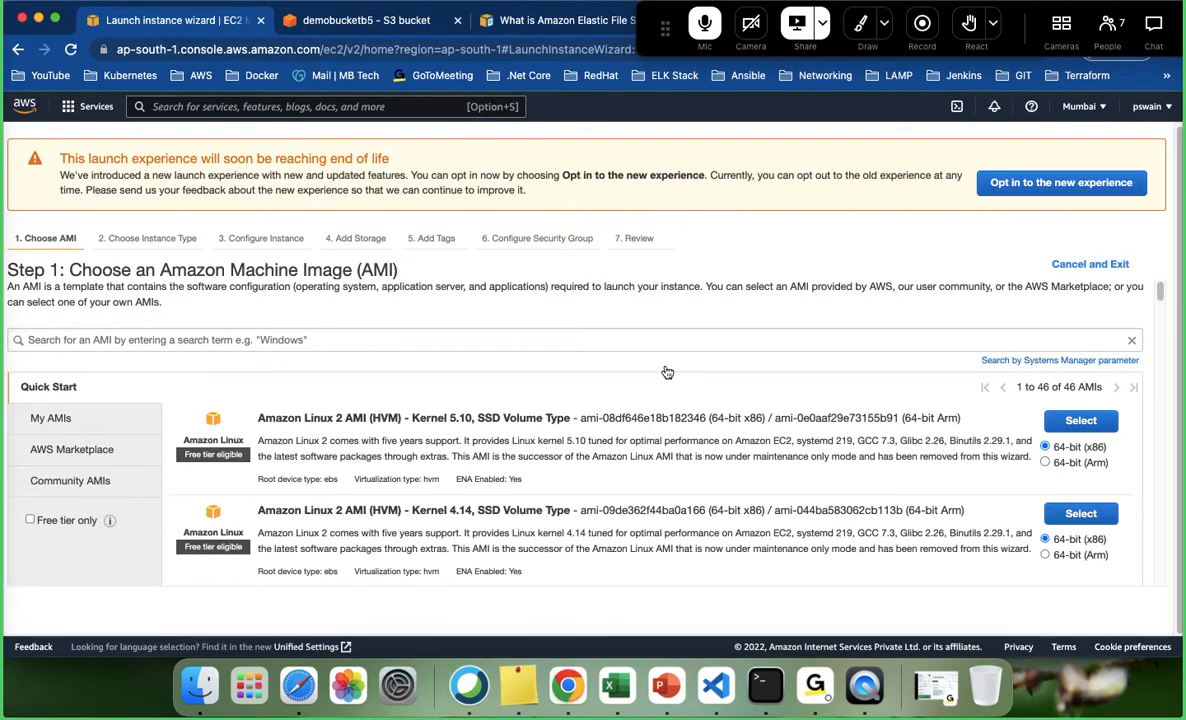
pyautogui.click(1078, 426)
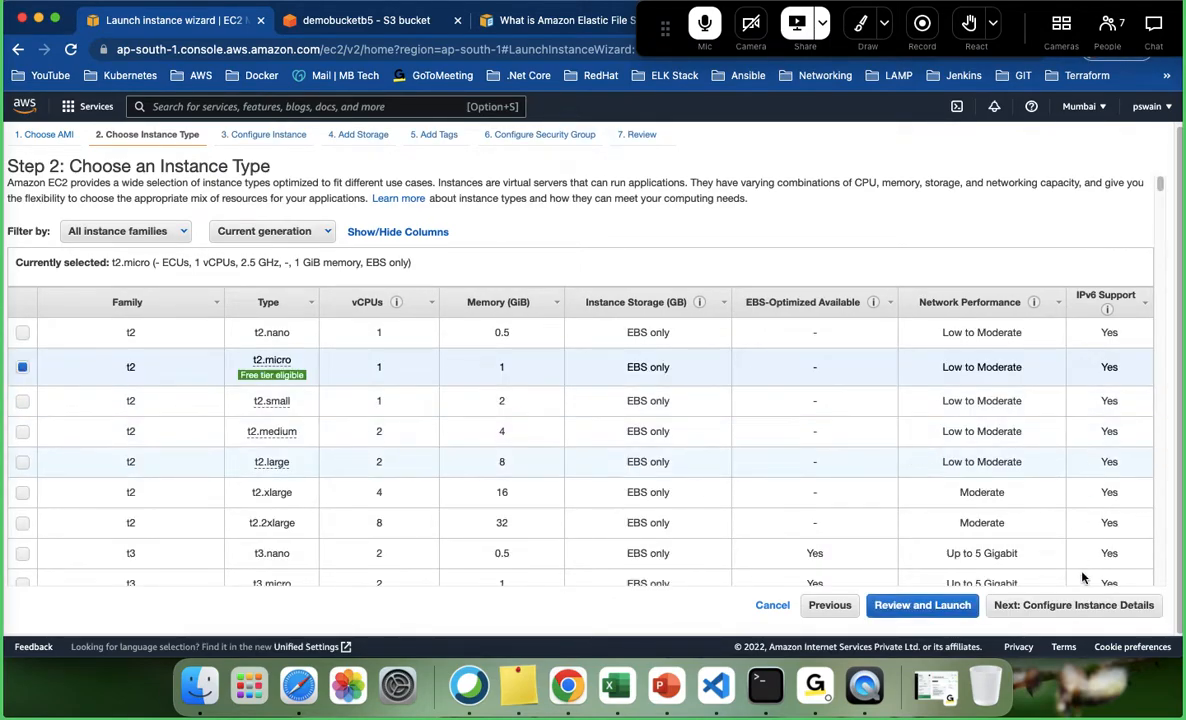
pyautogui.click(1084, 606)
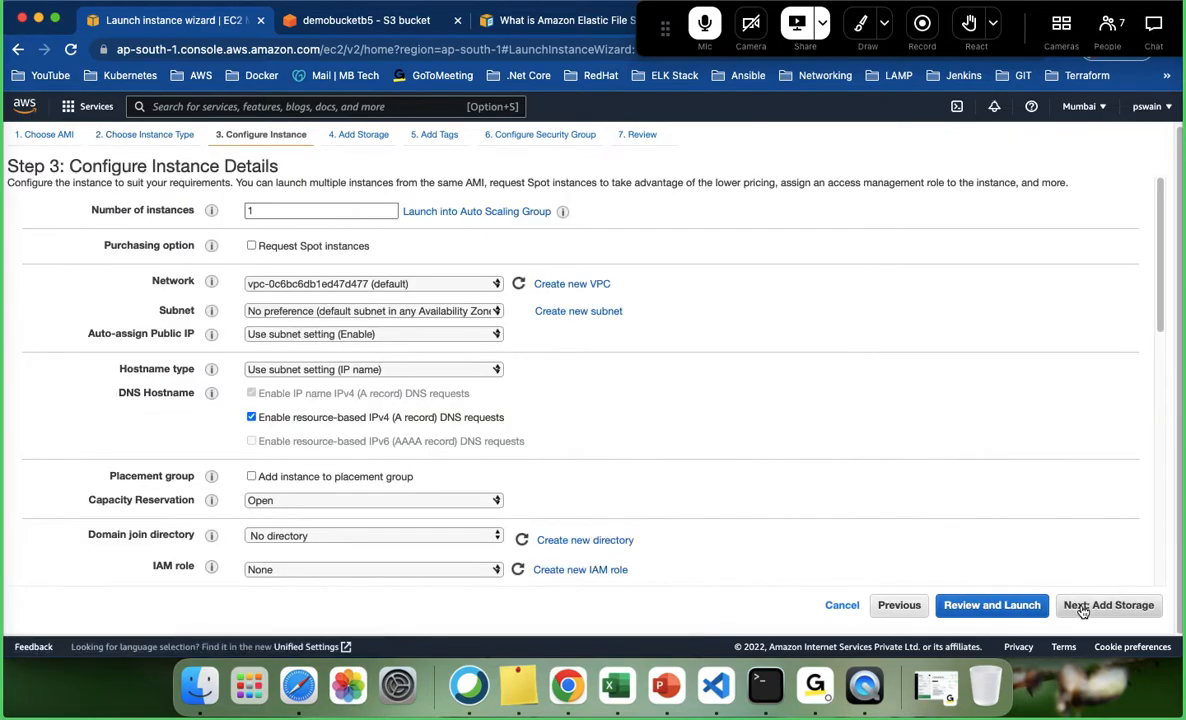
# - Examine the User data setting under Advanced Details, including its file and text input options, leaving it on As text
pyautogui.scroll(-1, 415, 349)
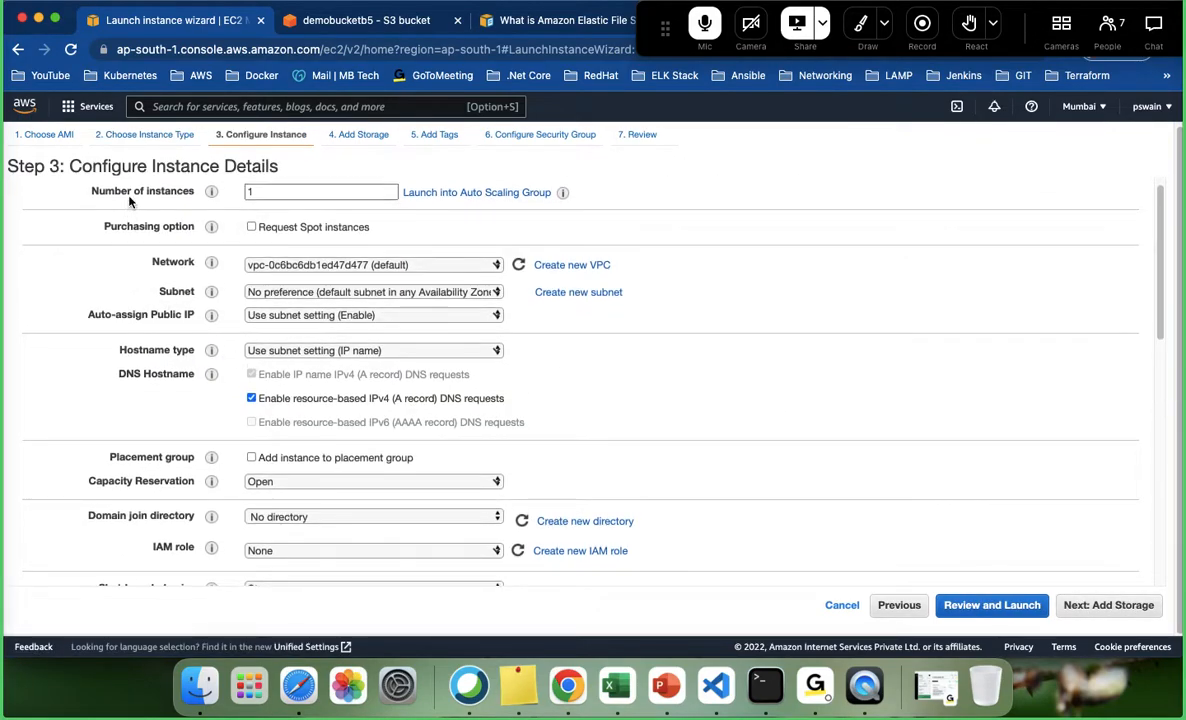
pyautogui.scroll(-5, 731, 418)
pyautogui.scroll(-8, 731, 418)
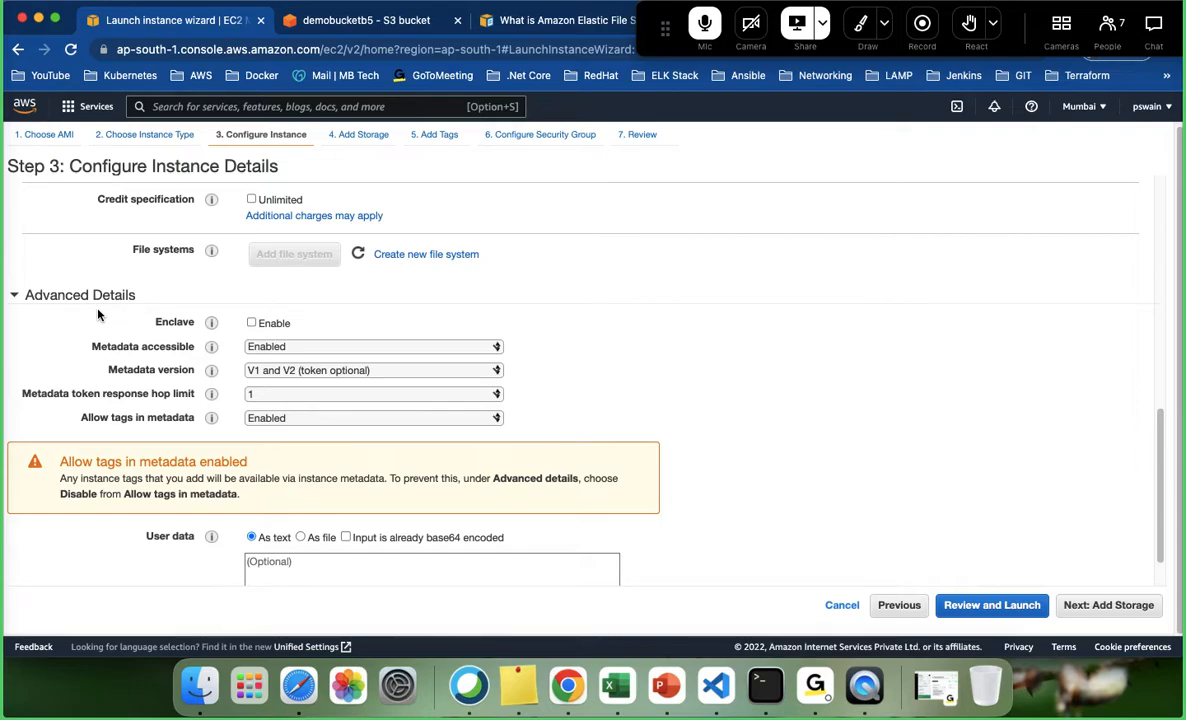
pyautogui.scroll(-1, 110, 370)
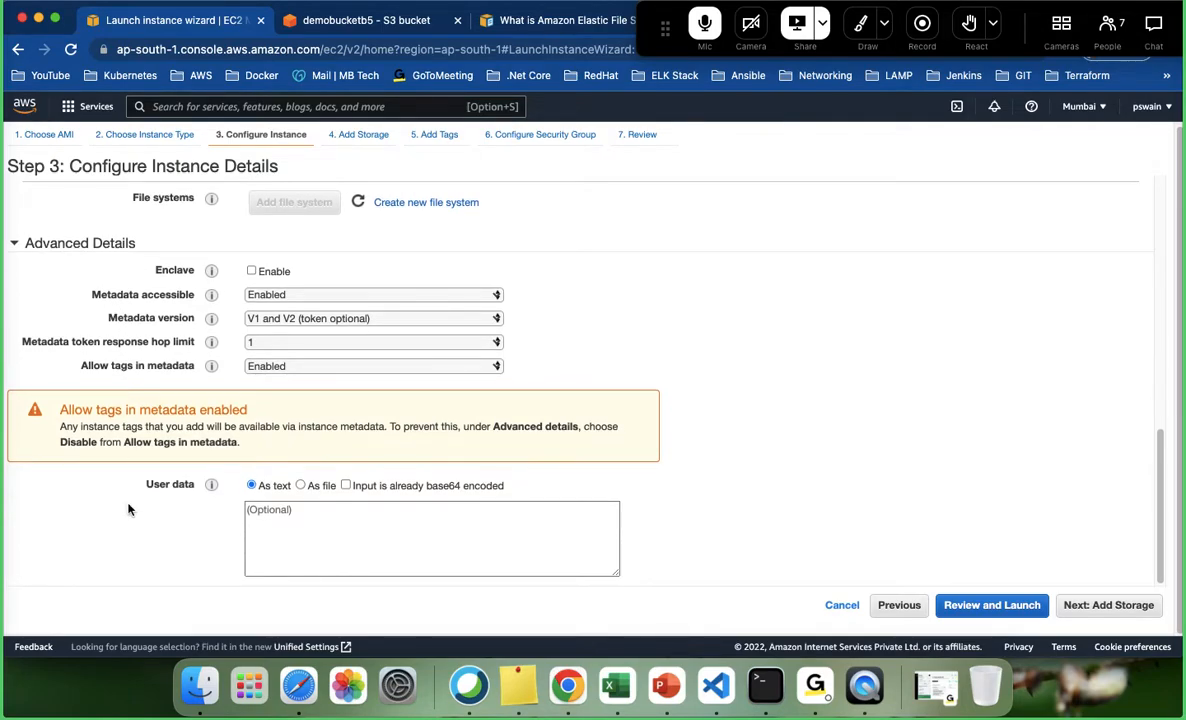
pyautogui.moveTo(147, 484); pyautogui.dragTo(197, 488)
pyautogui.click(318, 536)
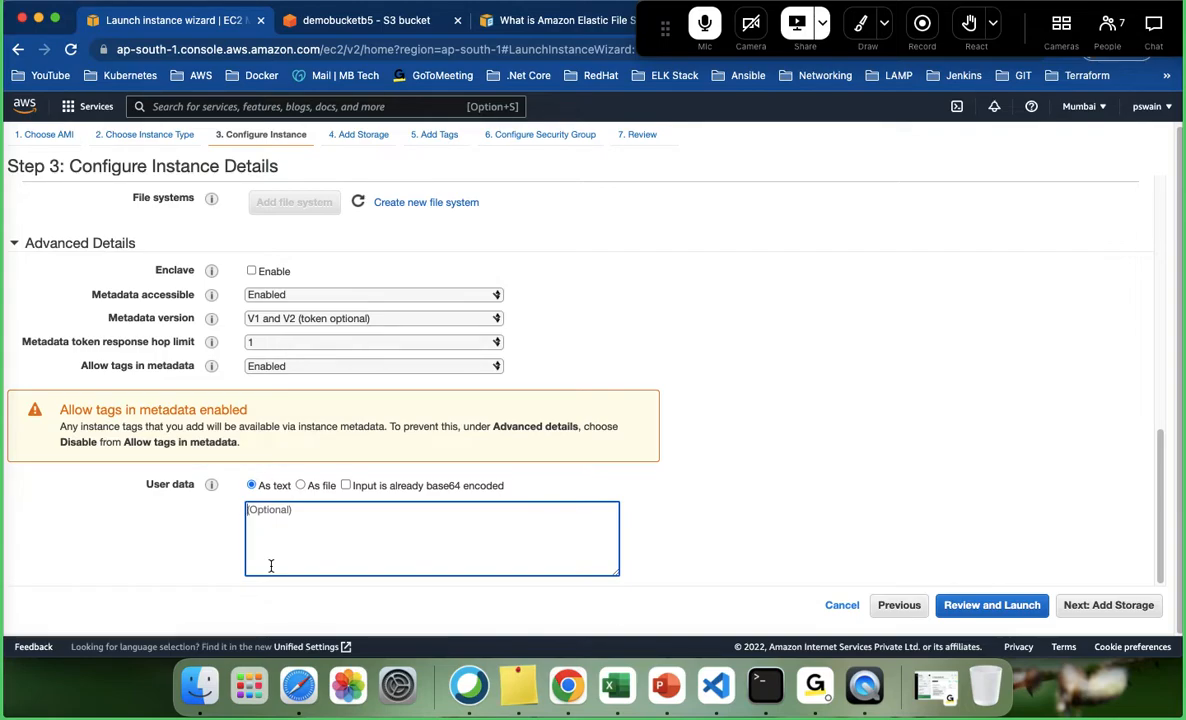
pyautogui.click(300, 485)
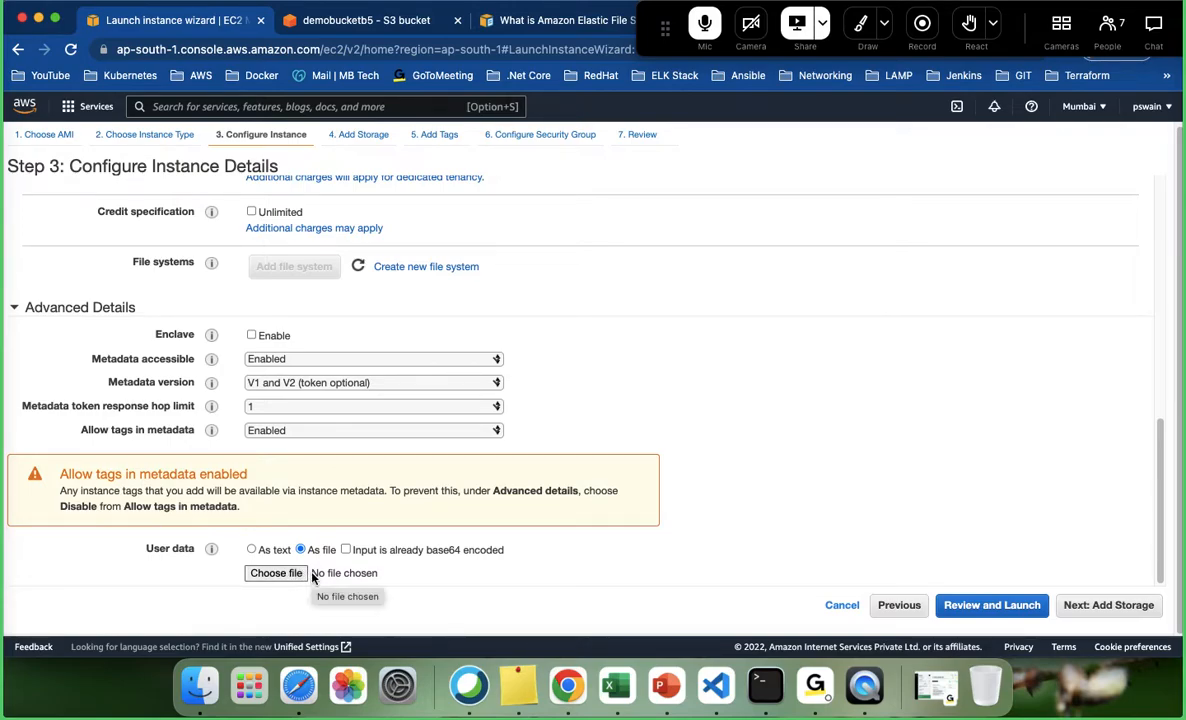
pyautogui.click(252, 549)
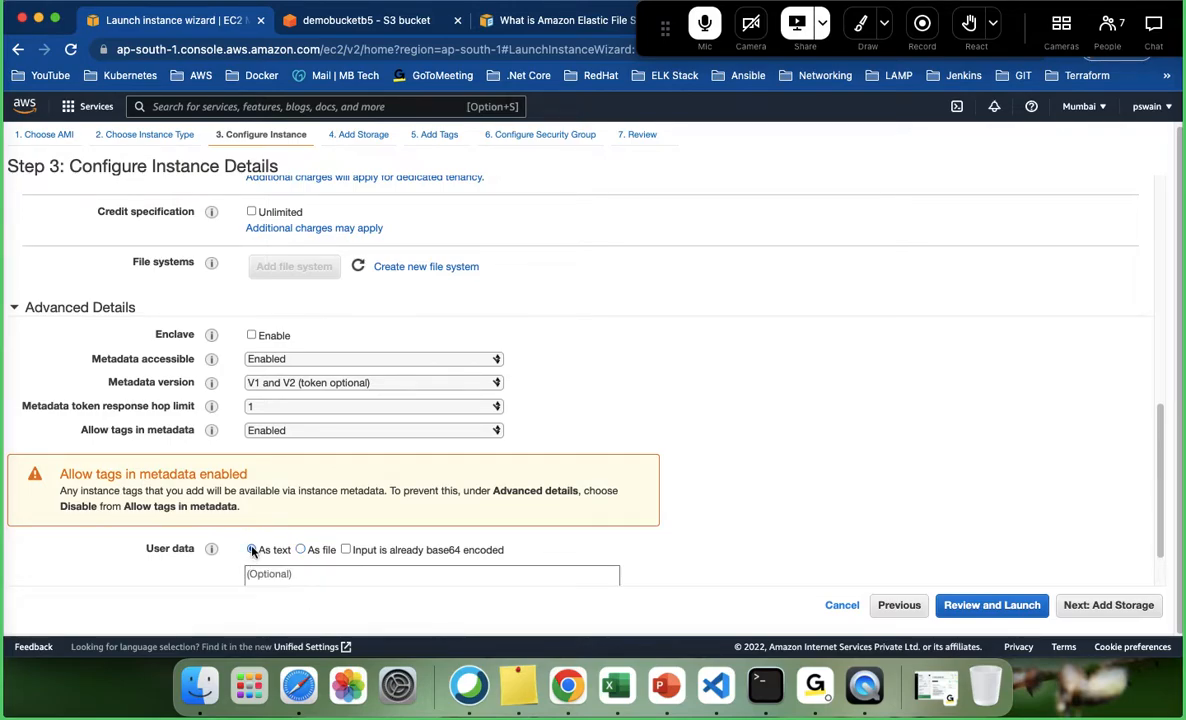
pyautogui.scroll(-2, 497, 547)
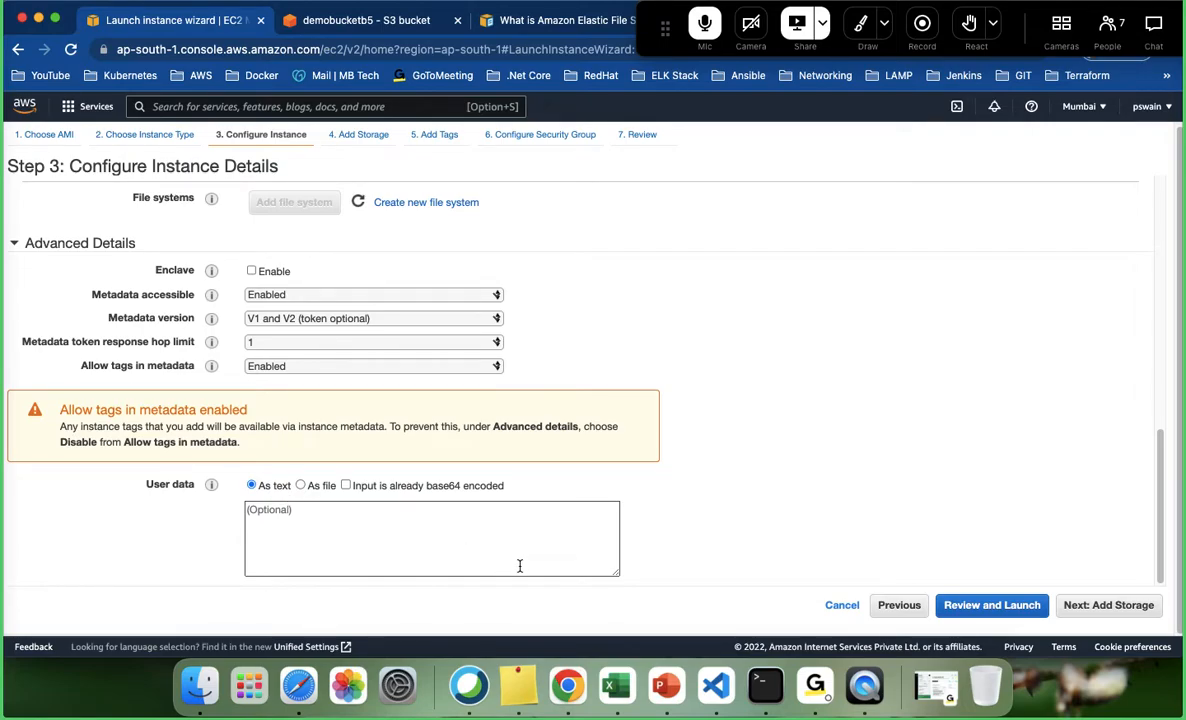
# - Copy lines 1 to 11 of BootstrapScript from Visual Studio Code into the instance's User data field
pyautogui.click(715, 685)
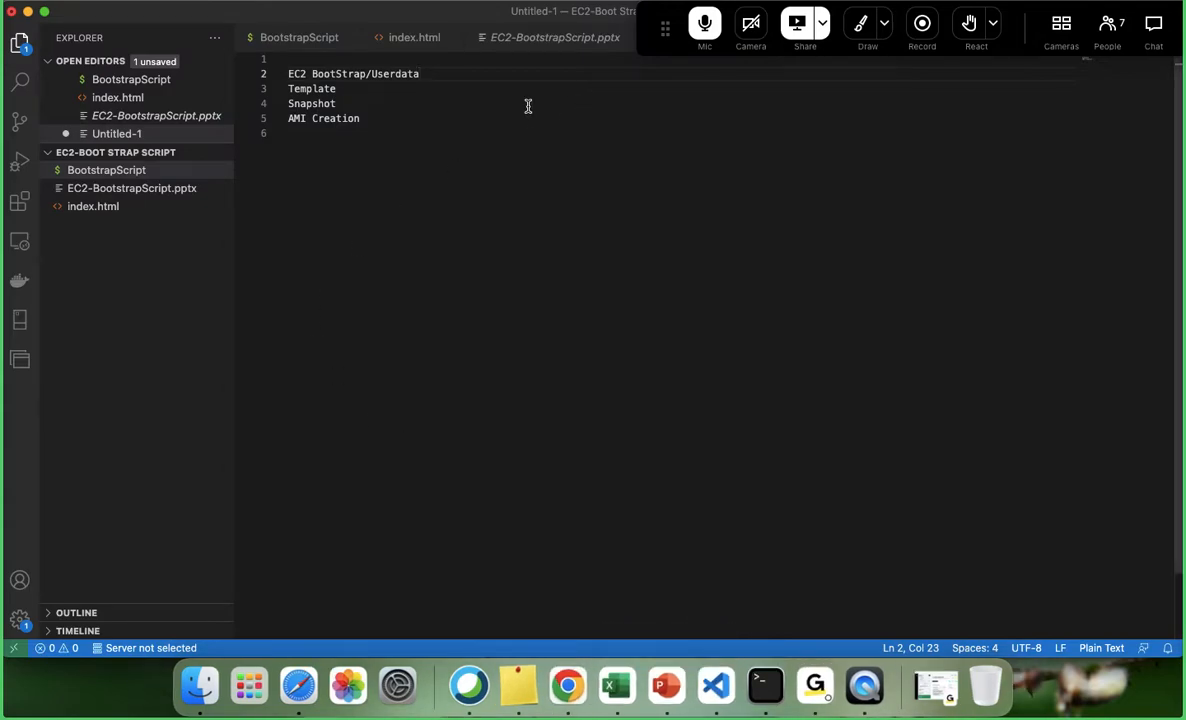
pyautogui.click(287, 38)
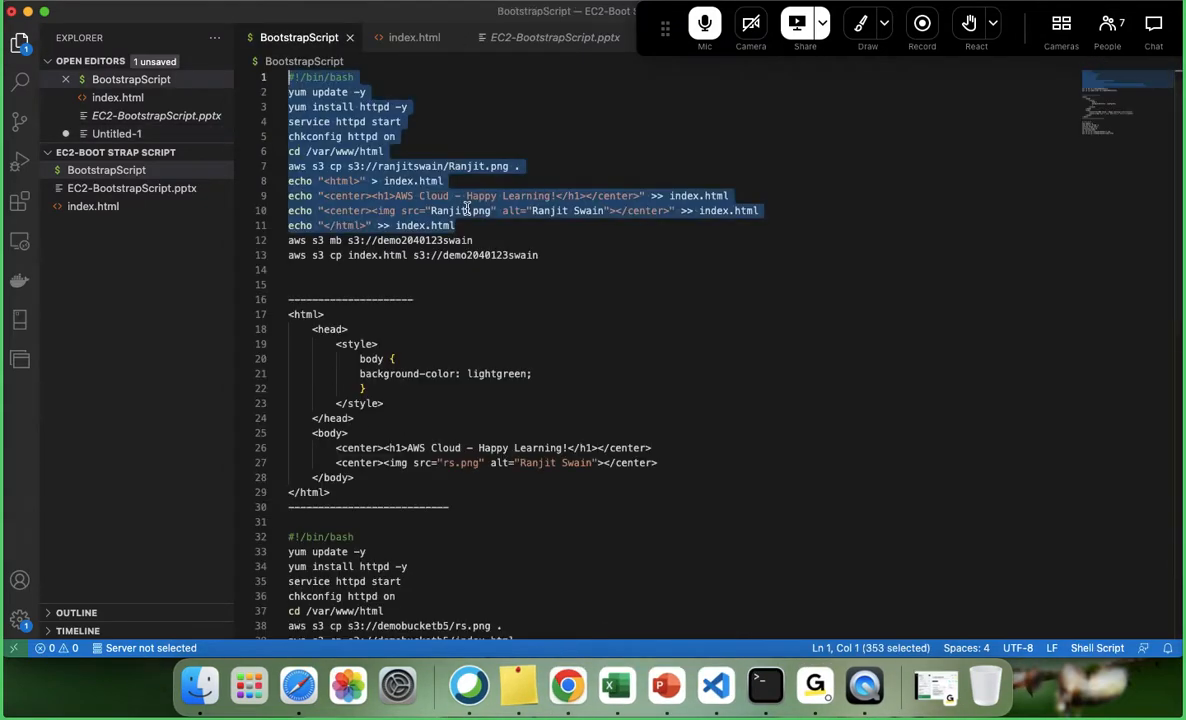
pyautogui.click(519, 106)
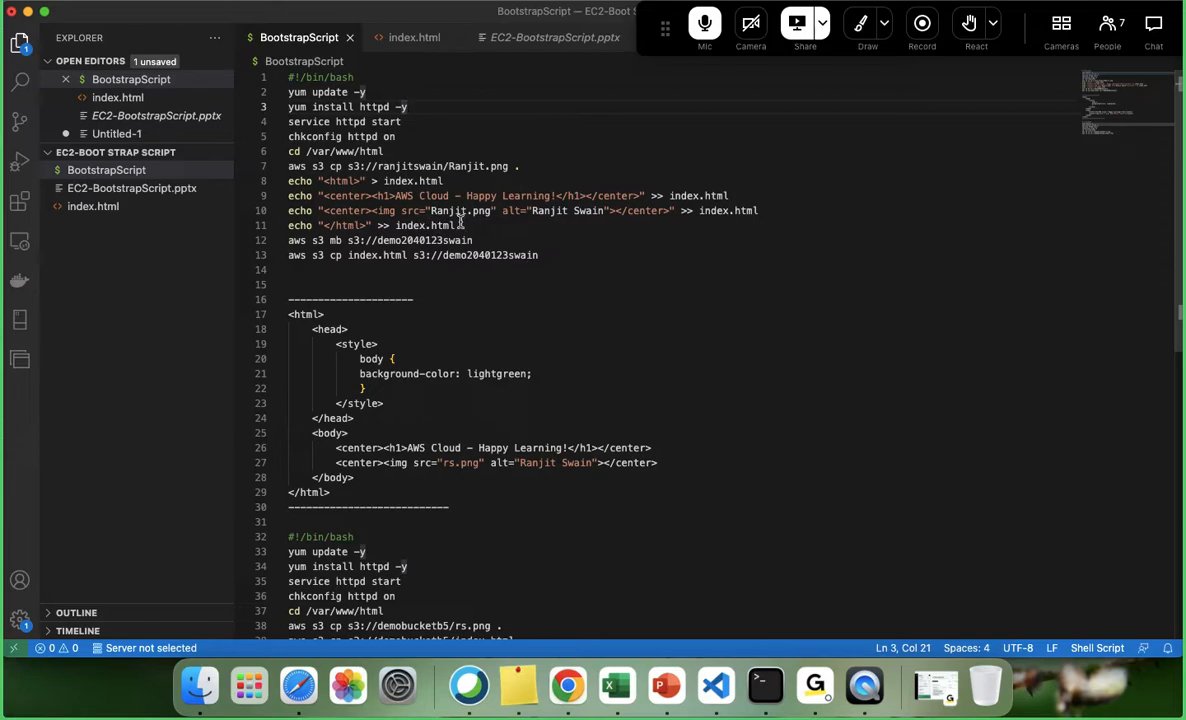
pyautogui.moveTo(473, 226); pyautogui.dragTo(280, 72)
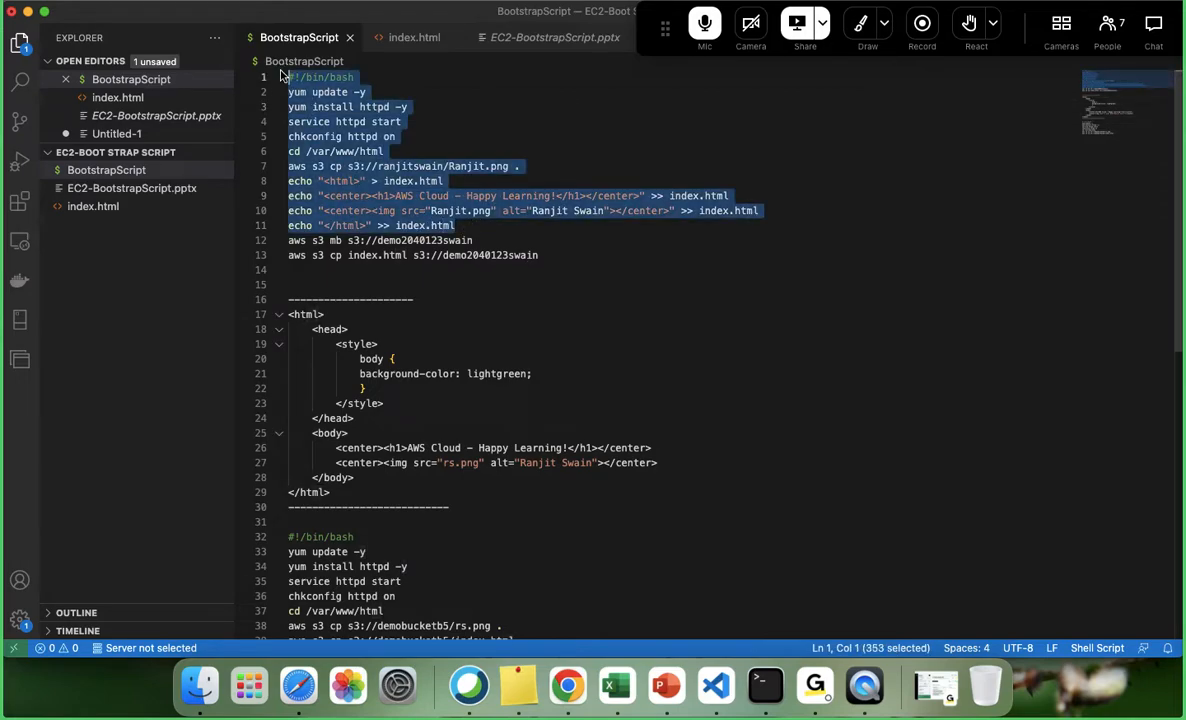
pyautogui.press('super+Tab')
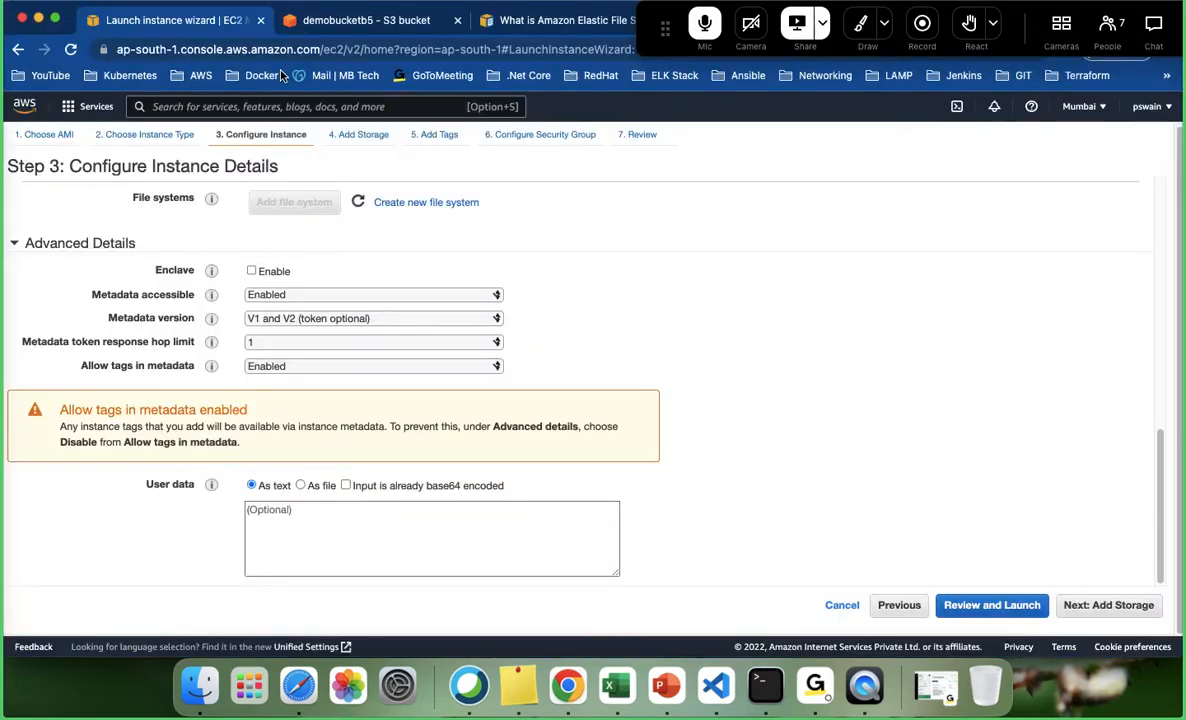
pyautogui.click(319, 522)
pyautogui.press('super+v')
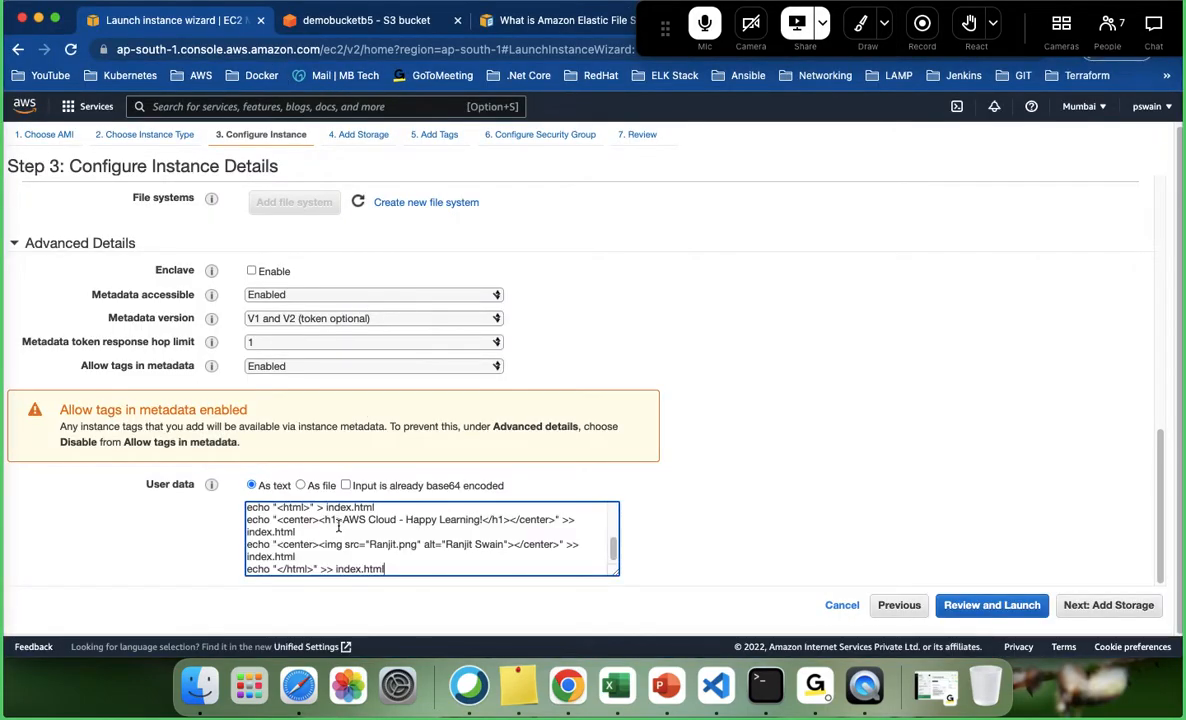
# - Review the start of the user data script, focusing on the #!/bin/bash line and the commands it will run
pyautogui.scroll(3, 433, 538)
pyautogui.scroll(3, 433, 538)
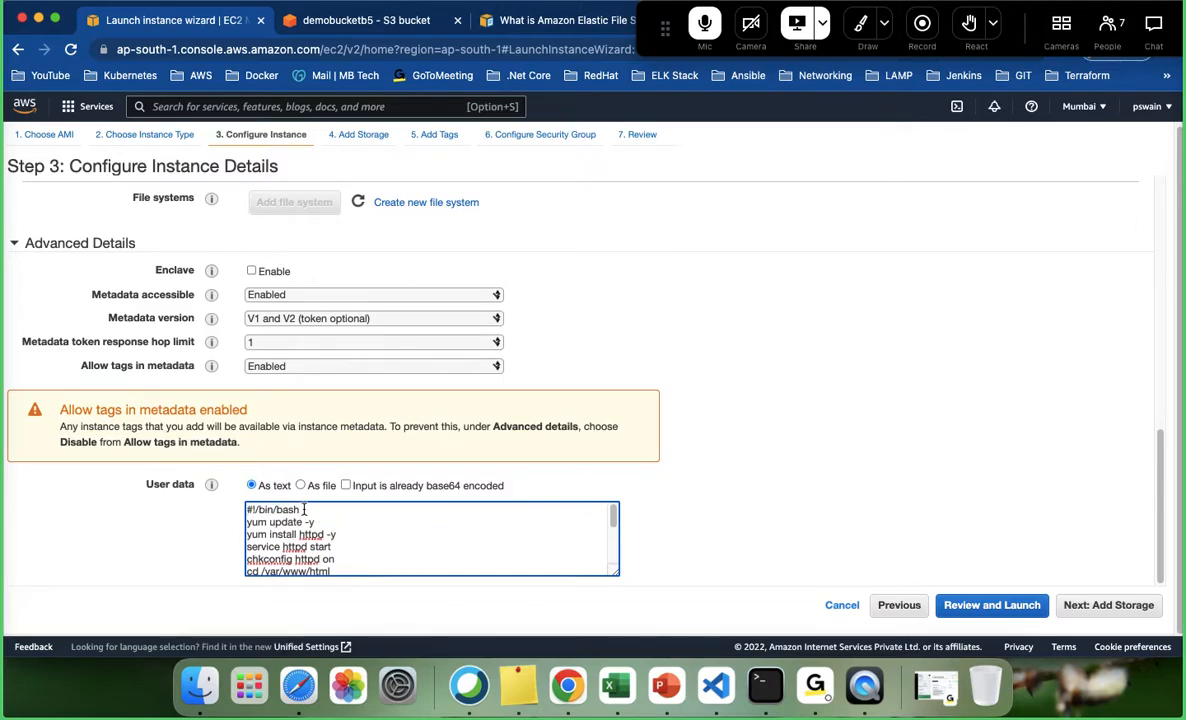
pyautogui.moveTo(300, 510); pyautogui.dragTo(240, 511)
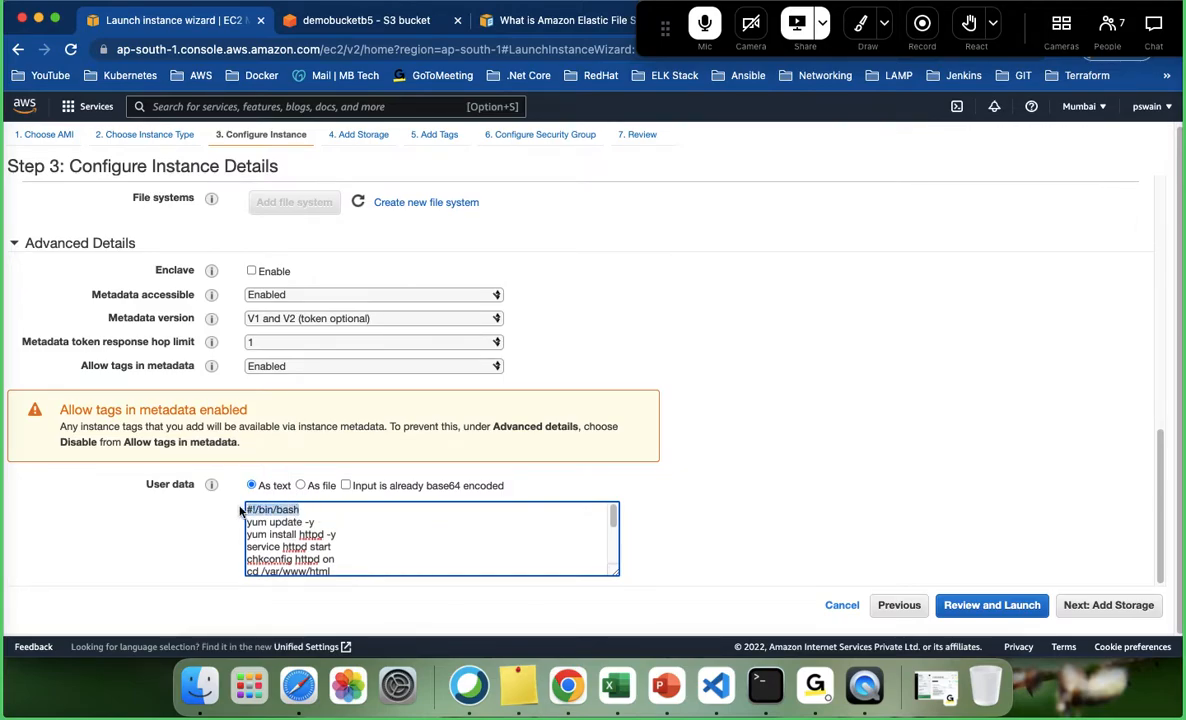
pyautogui.click(304, 511)
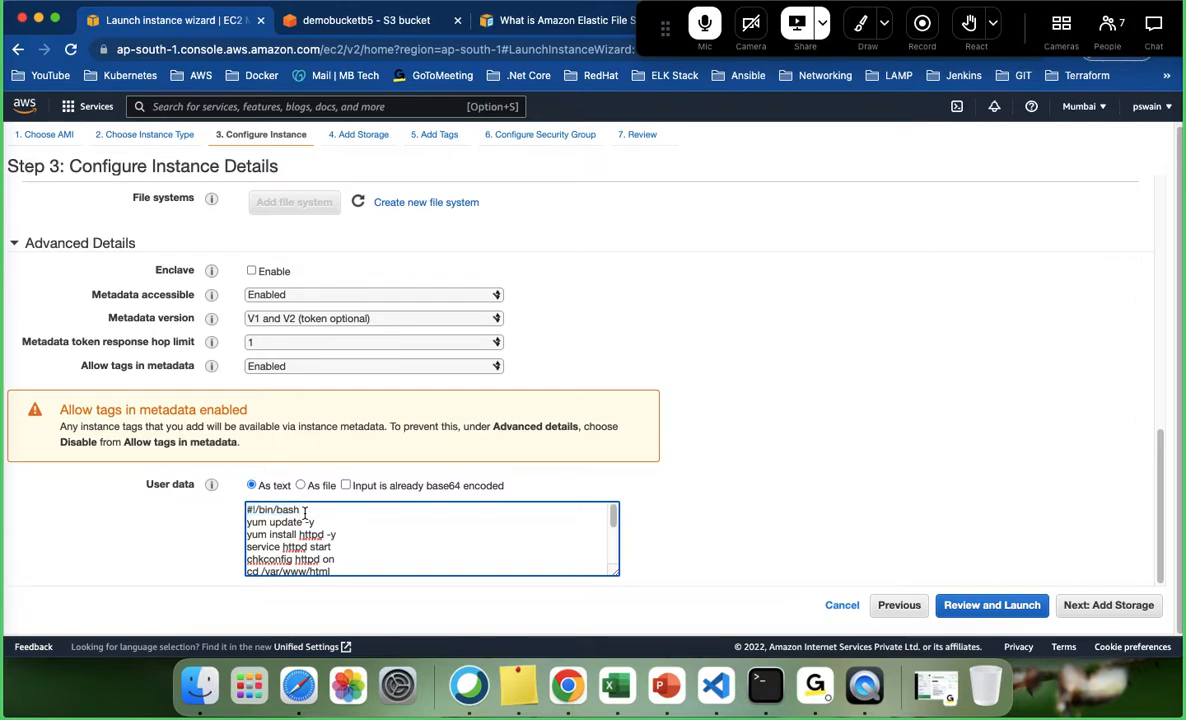
pyautogui.moveTo(304, 511); pyautogui.dragTo(228, 518)
pyautogui.click(298, 517)
pyautogui.moveTo(301, 512); pyautogui.dragTo(280, 514)
pyautogui.moveTo(247, 521); pyautogui.dragTo(371, 605)
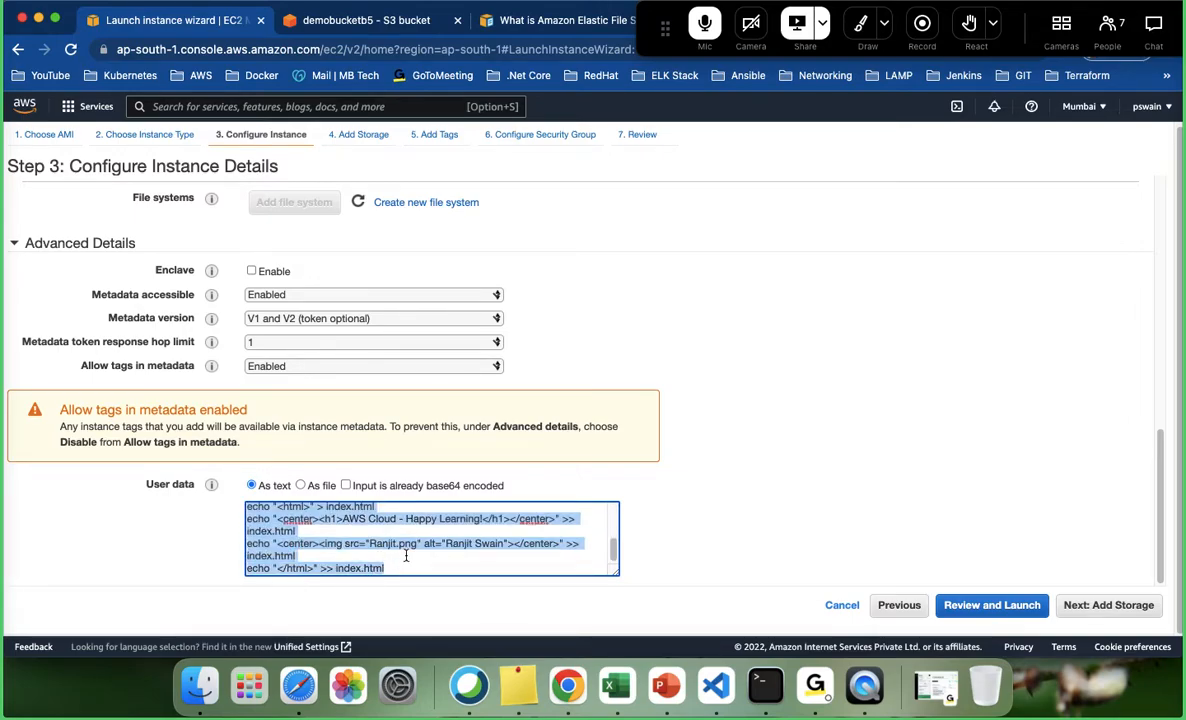
pyautogui.scroll(5, 406, 559)
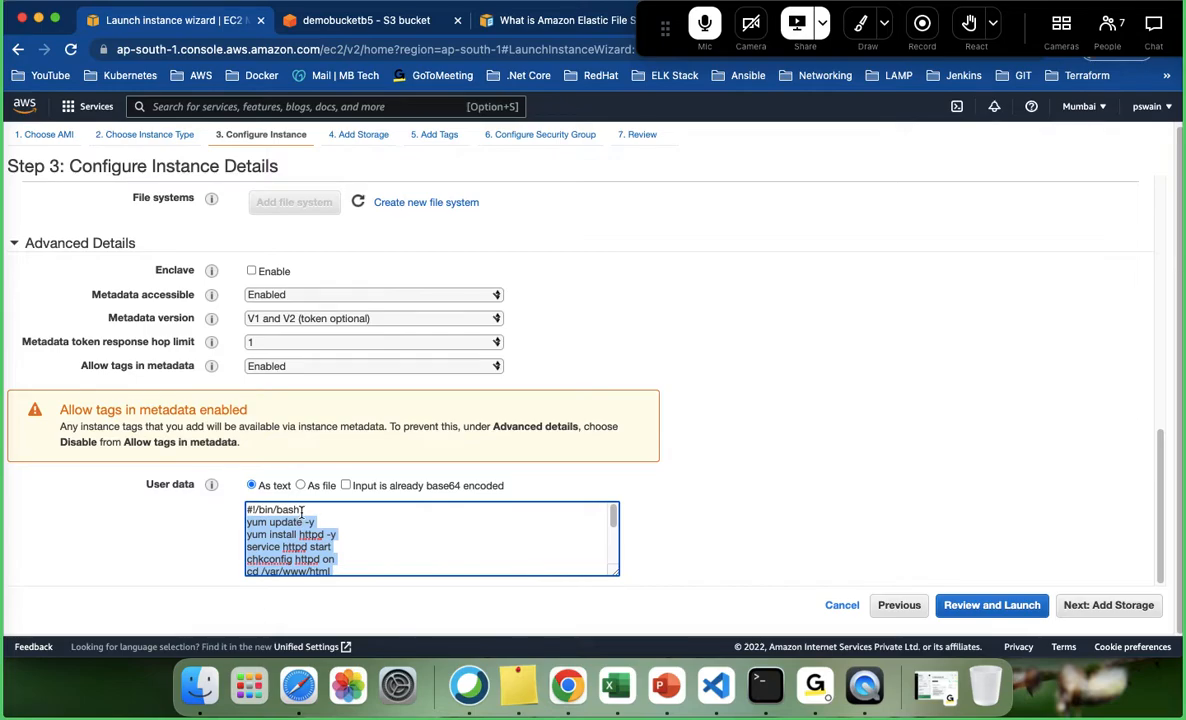
pyautogui.moveTo(301, 511); pyautogui.dragTo(278, 512)
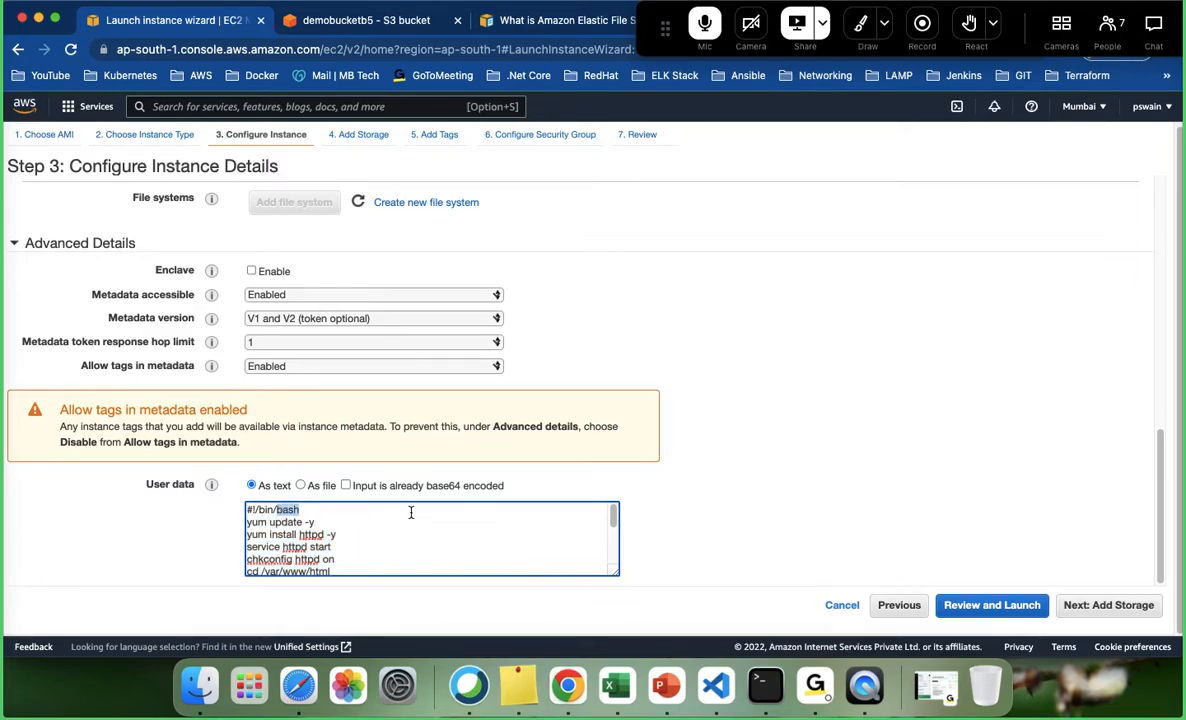
# - Review the script's yum update, httpd install, service start and chkconfig lines, then the web page commands below them
pyautogui.click(316, 522)
pyautogui.moveTo(316, 522); pyautogui.dragTo(230, 527)
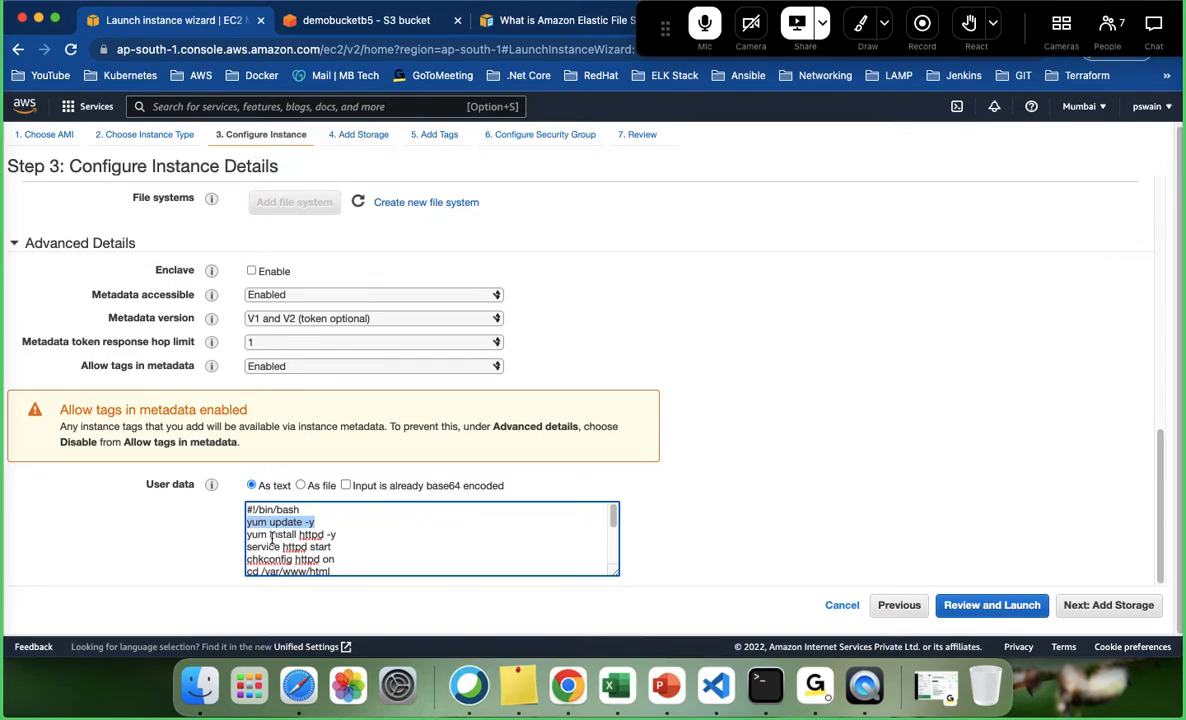
pyautogui.tripleClick(340, 542)
pyautogui.scroll(-2, 340, 541)
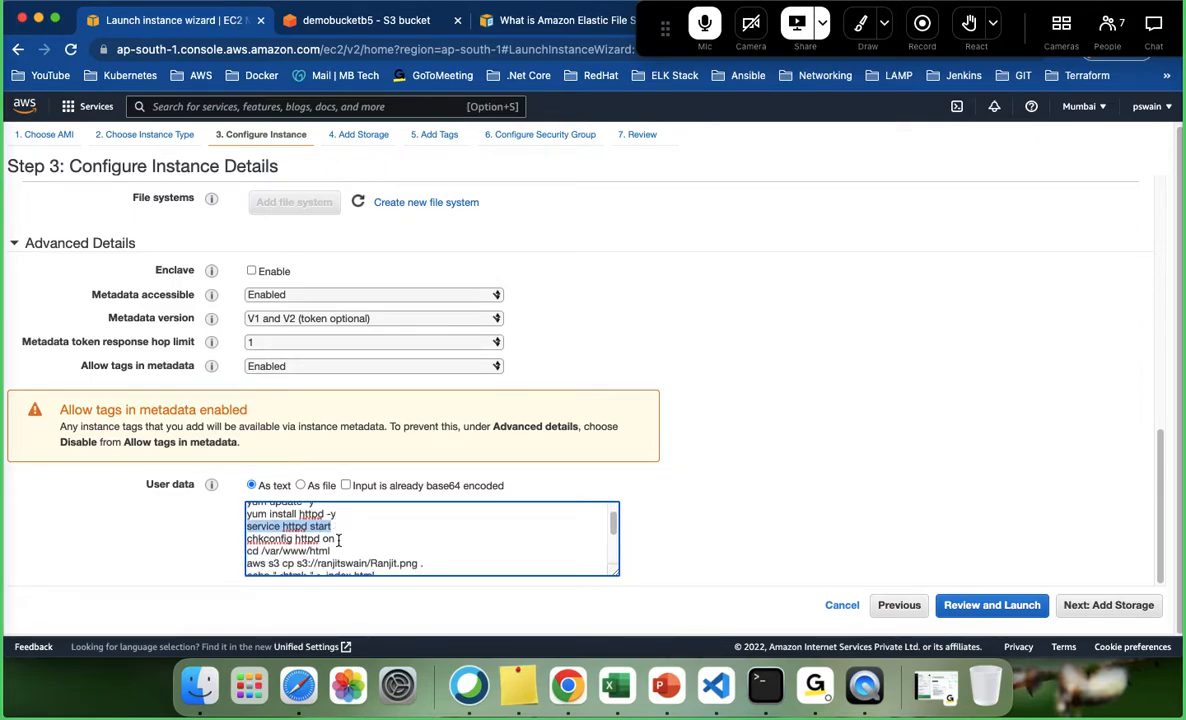
pyautogui.tripleClick(340, 541)
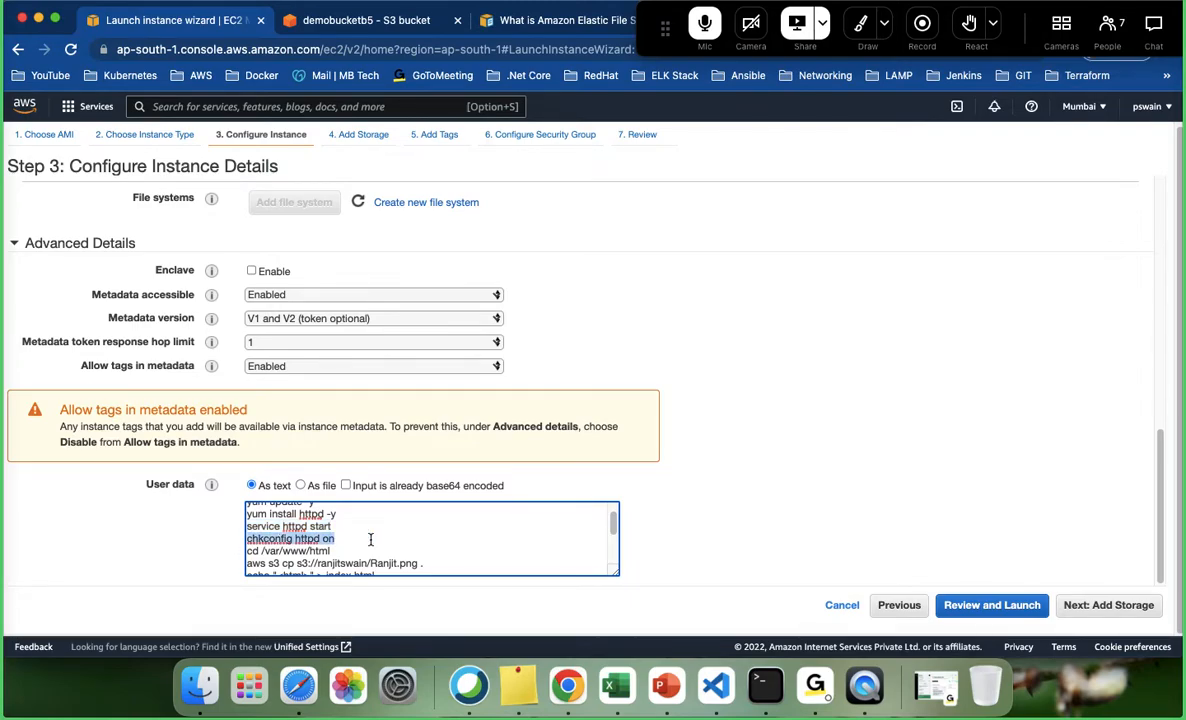
pyautogui.scroll(-3, 370, 540)
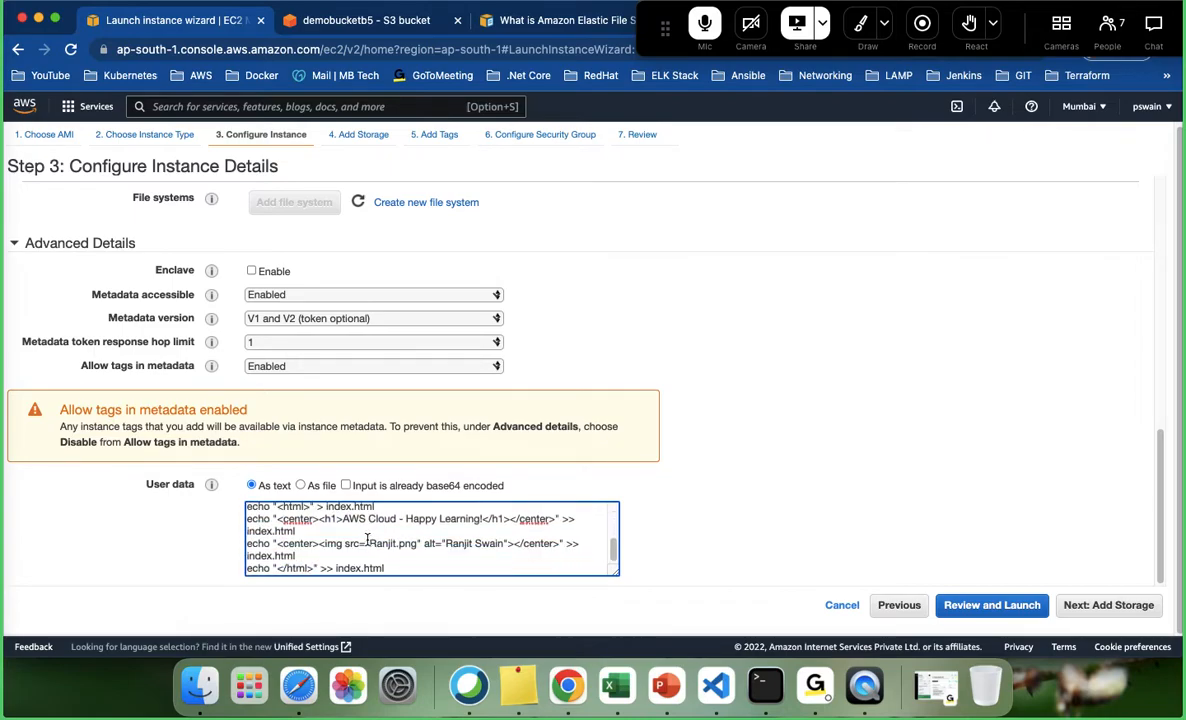
pyautogui.scroll(2, 346, 538)
pyautogui.scroll(1, 334, 526)
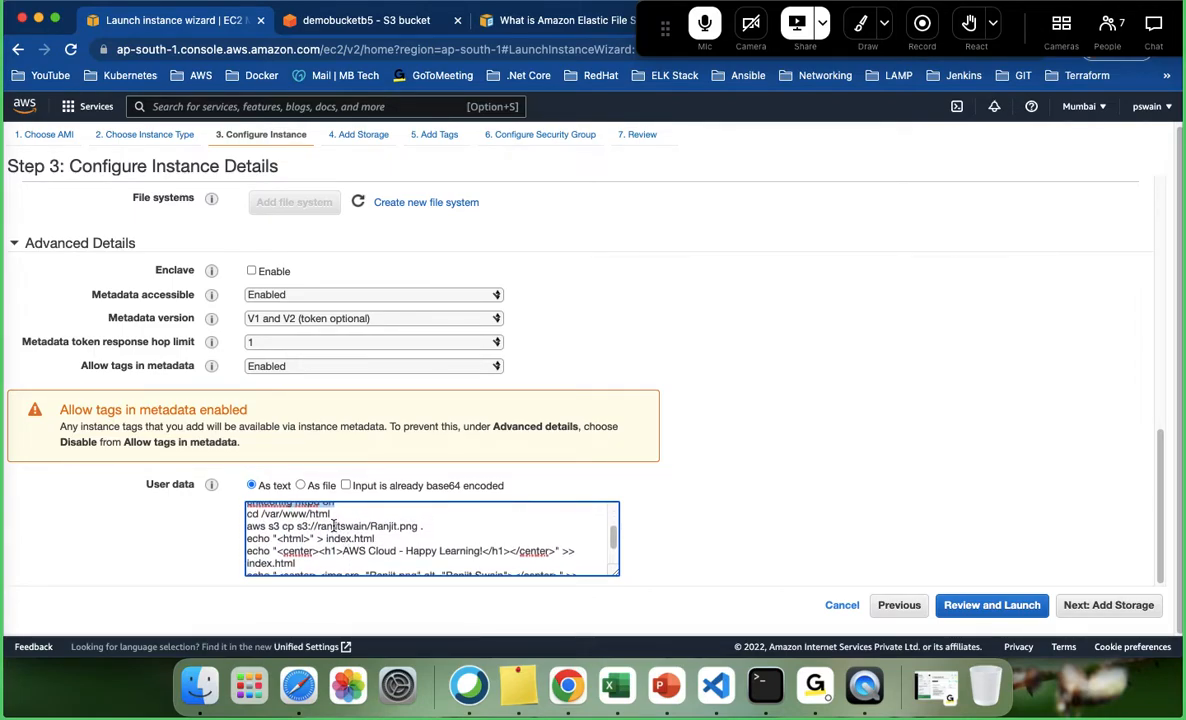
# - Delete the aws s3 cp image copy line below cd /var/www/html from the user data script
pyautogui.moveTo(332, 523); pyautogui.dragTo(233, 531)
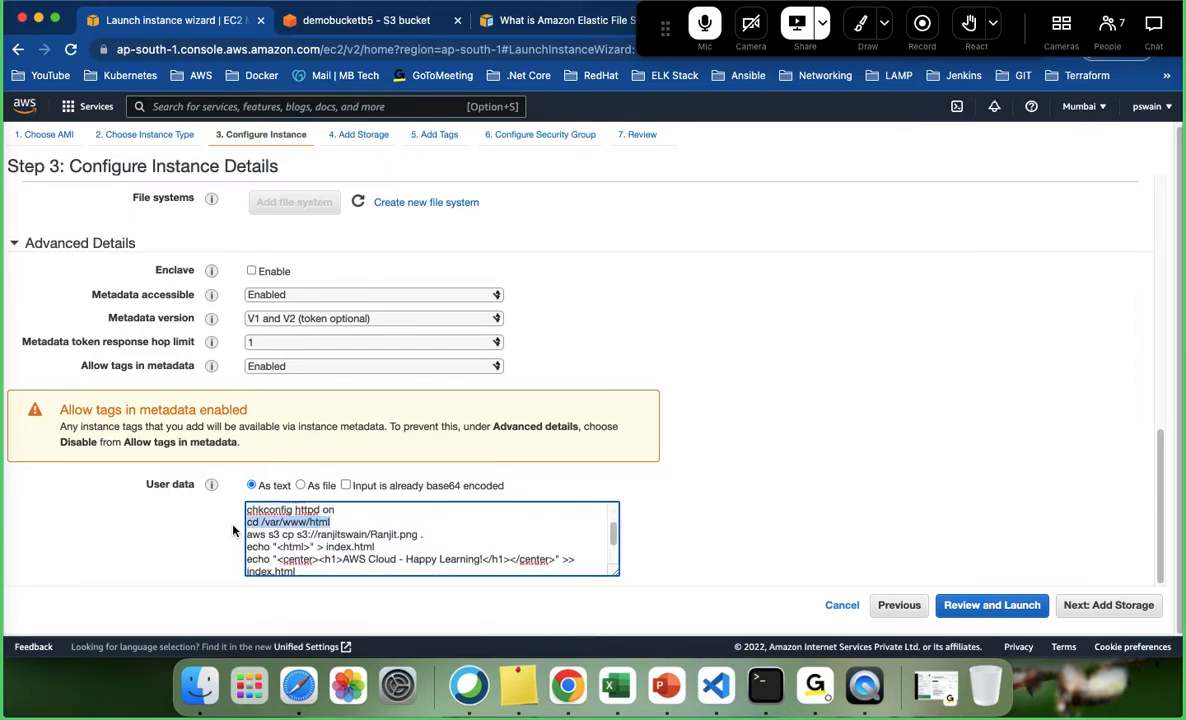
pyautogui.click(360, 534)
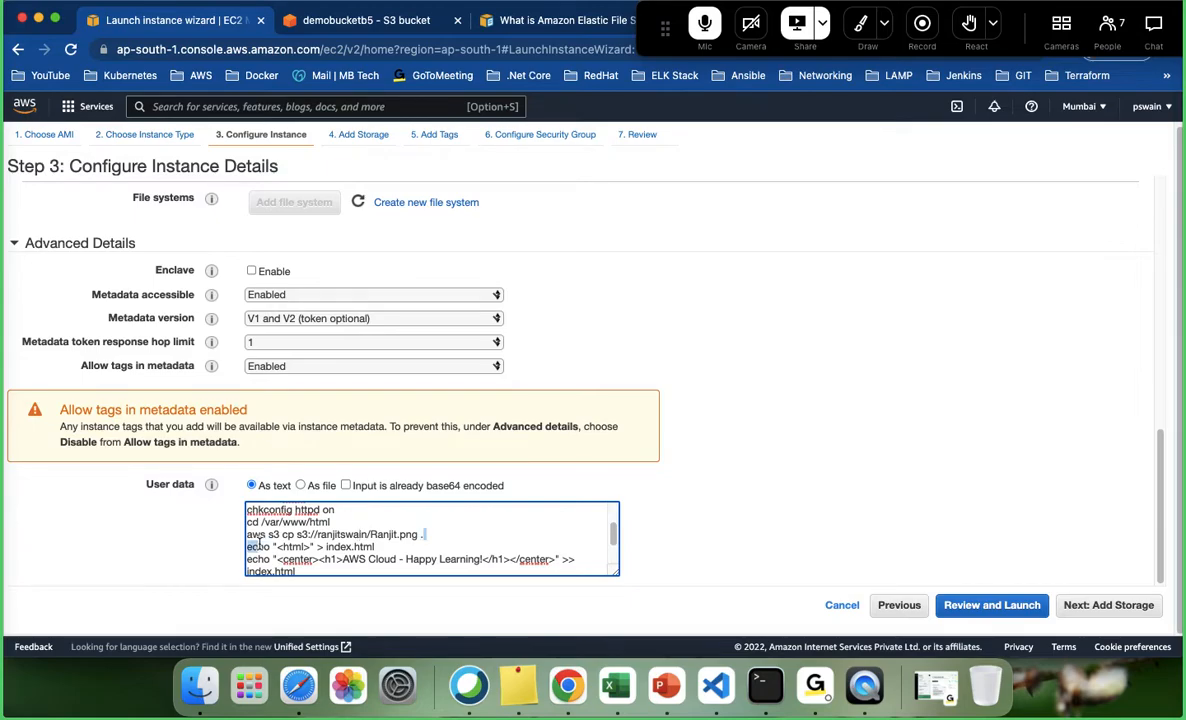
pyautogui.moveTo(424, 534); pyautogui.dragTo(244, 540)
pyautogui.press('BackSpace')
pyautogui.press('BackSpace')
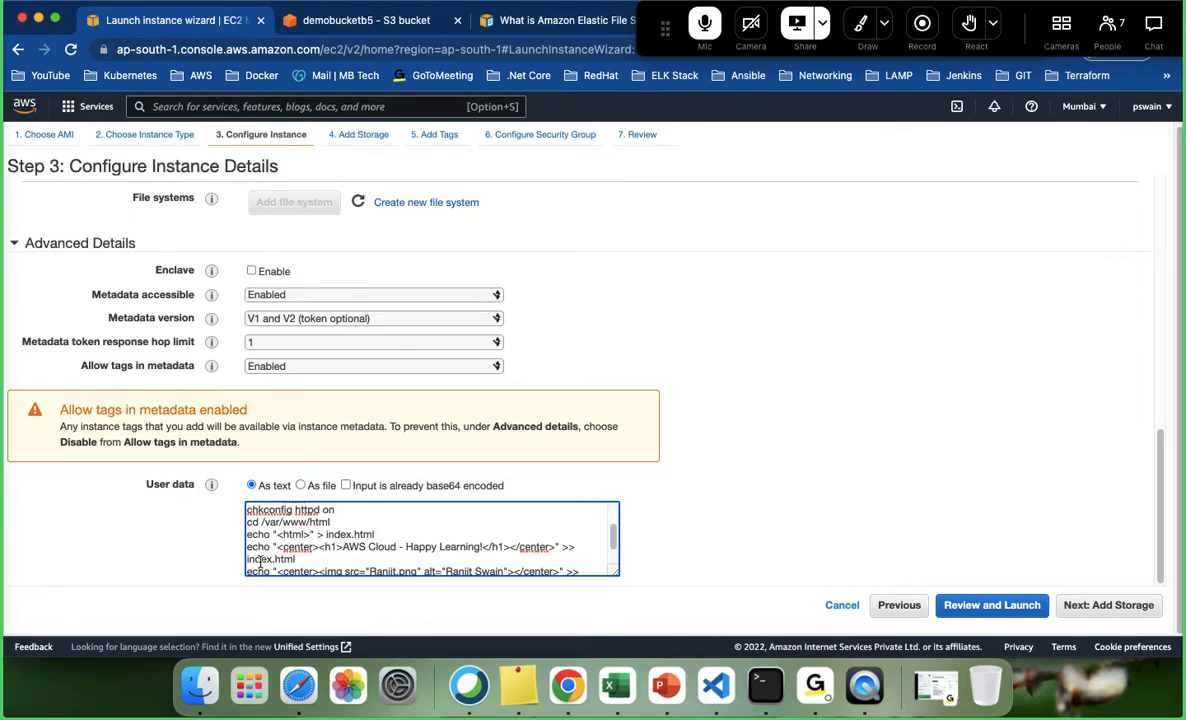
# - Replace the img tag in the script's second centered echo line with <h2>Good Morning Everyone</h2>
pyautogui.scroll(-2, 250, 547)
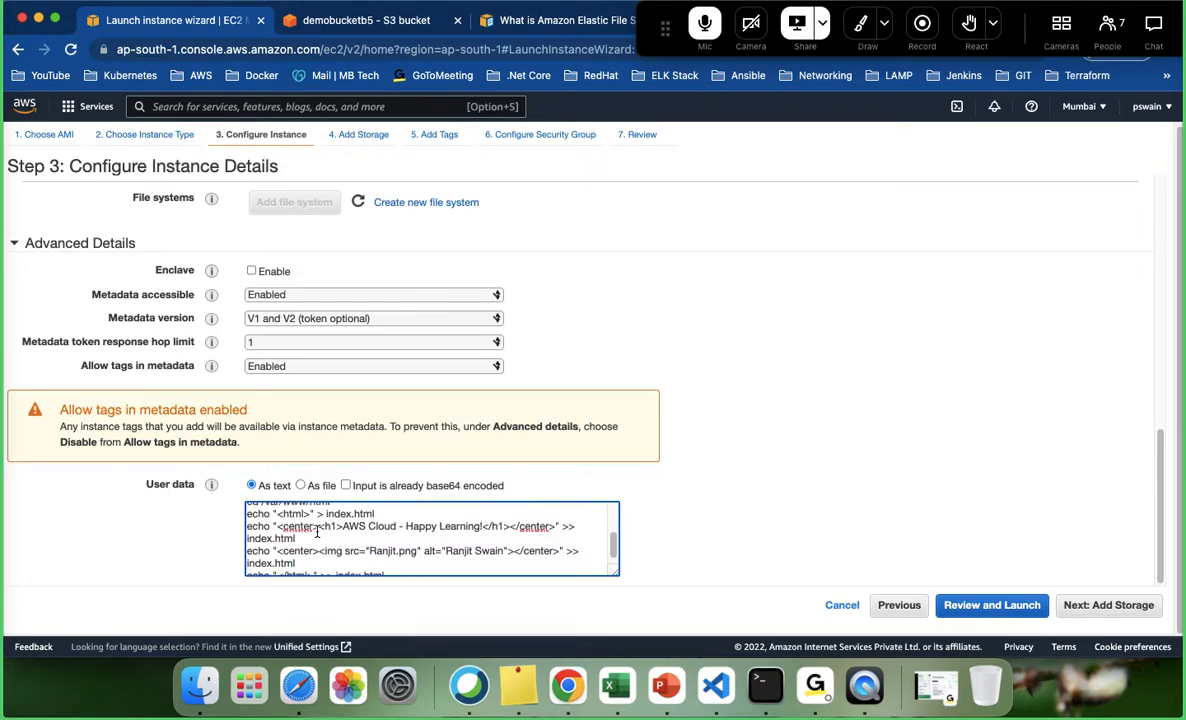
pyautogui.scroll(-1, 401, 569)
pyautogui.moveTo(385, 569); pyautogui.dragTo(335, 570)
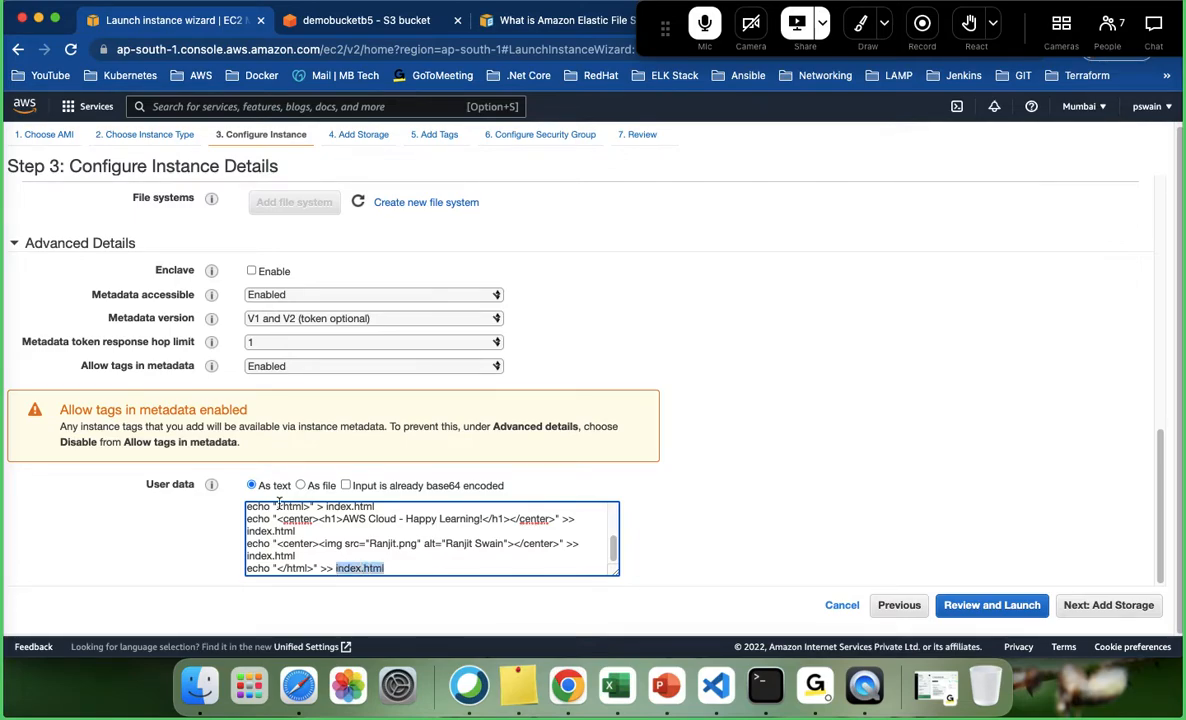
pyautogui.scroll(1, 384, 561)
pyautogui.scroll(-2, 390, 558)
pyautogui.moveTo(319, 544); pyautogui.dragTo(512, 543)
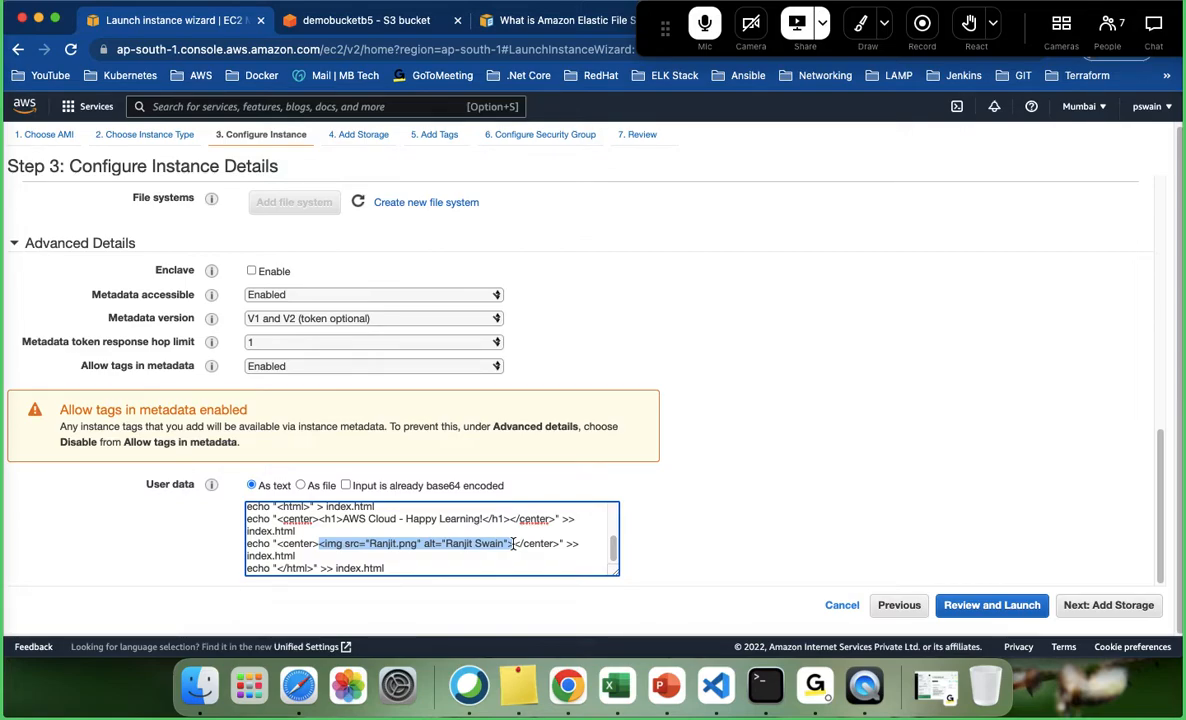
pyautogui.press('BackSpace')
pyautogui.write('<h2>')
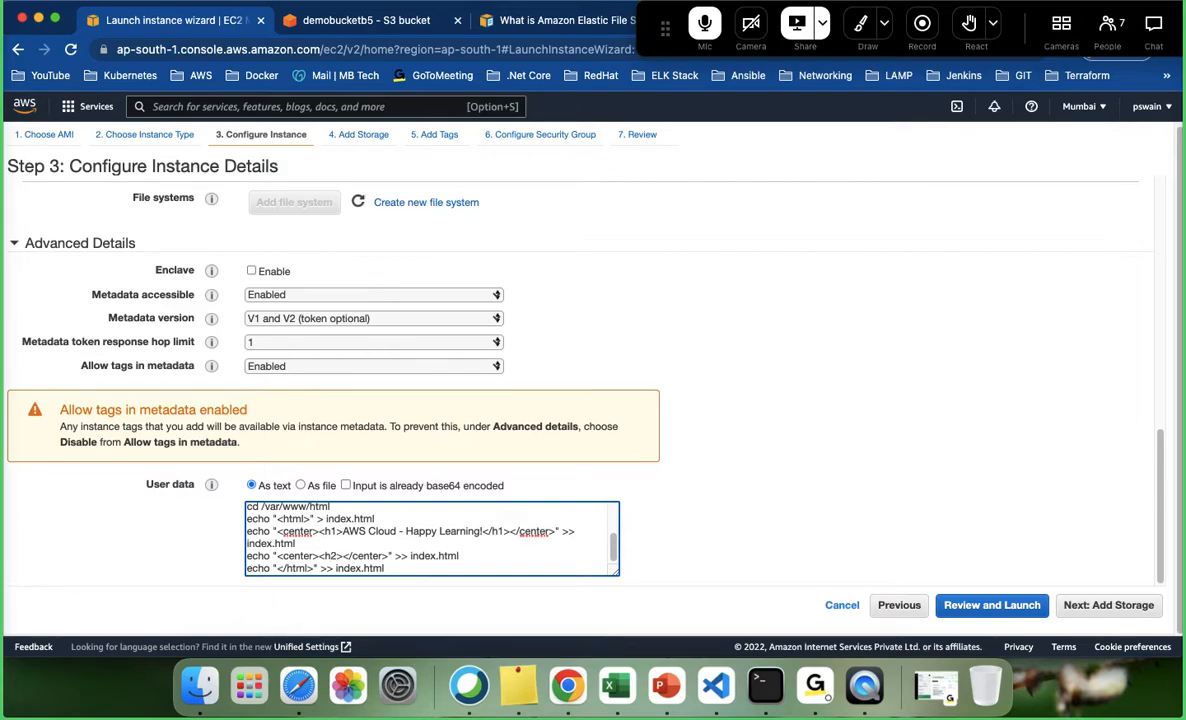
pyautogui.write('Good Mo')
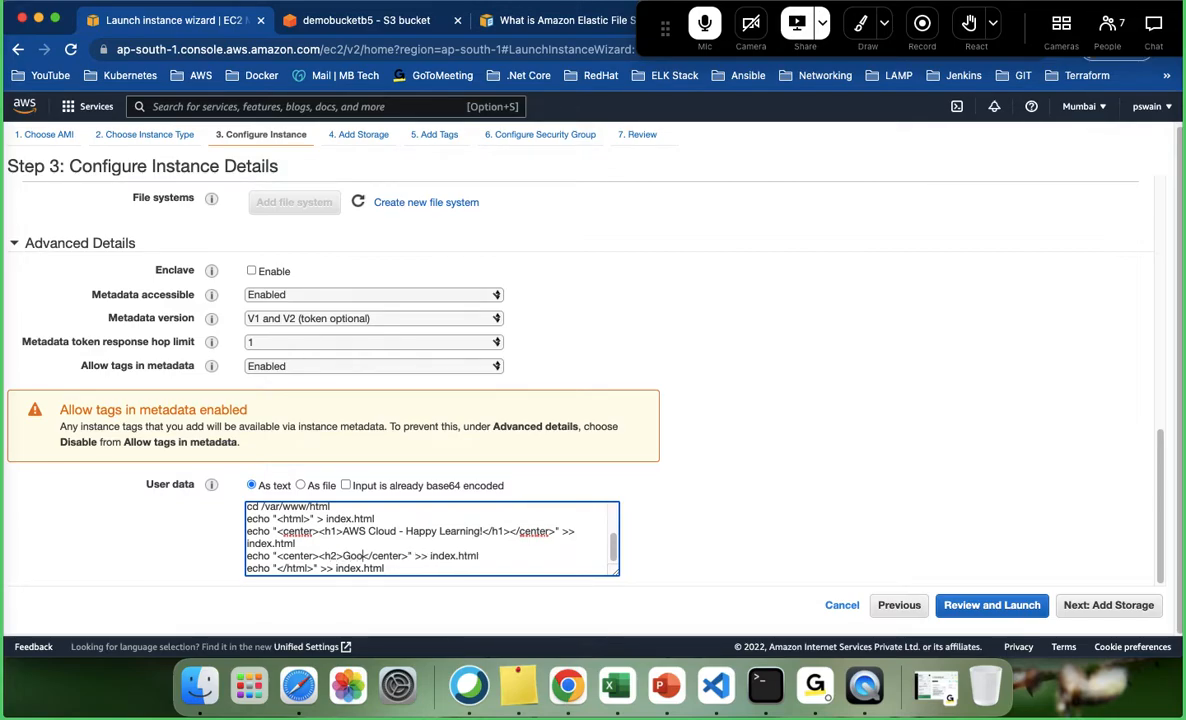
pyautogui.write('rning ')
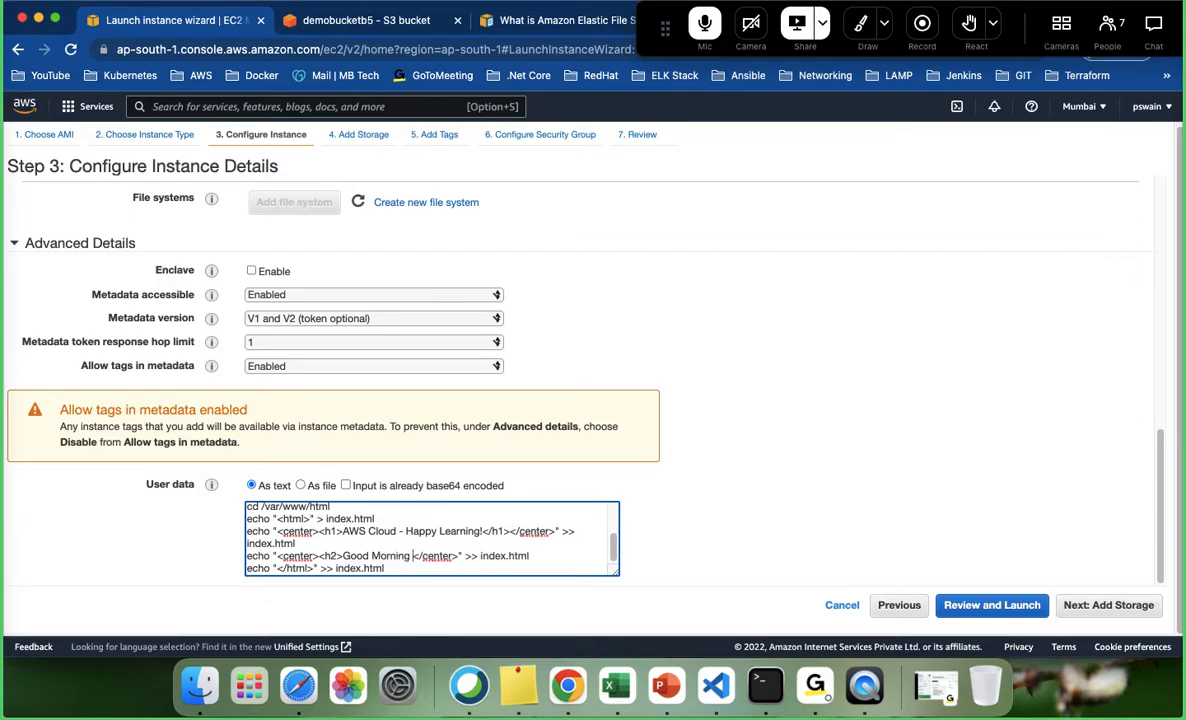
pyautogui.write('Everyon')
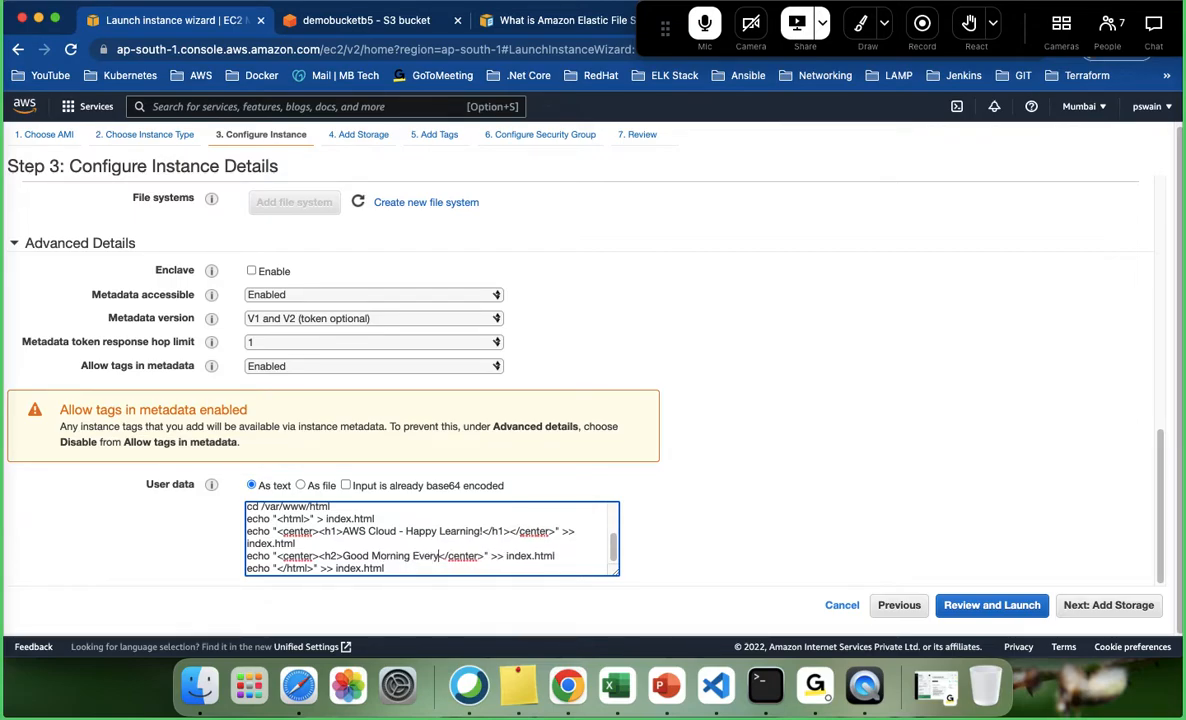
pyautogui.write('e</h2>')
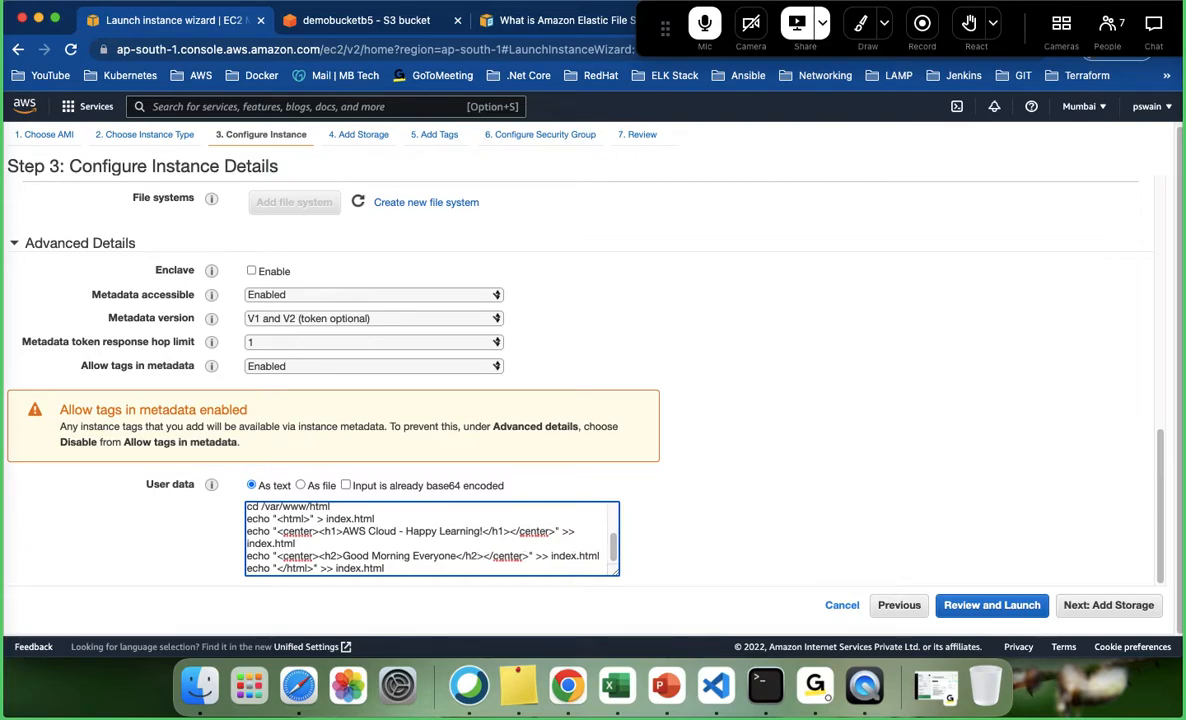
pyautogui.scroll(1, 613, 535)
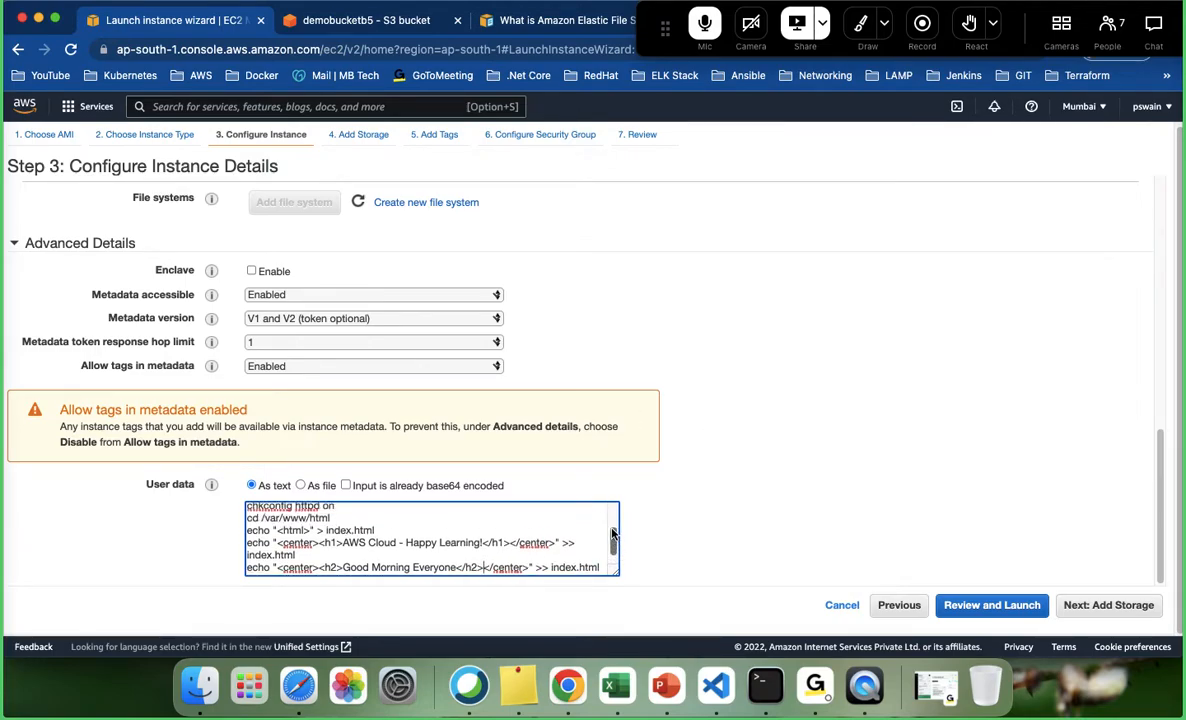
pyautogui.moveTo(613, 535); pyautogui.dragTo(613, 517)
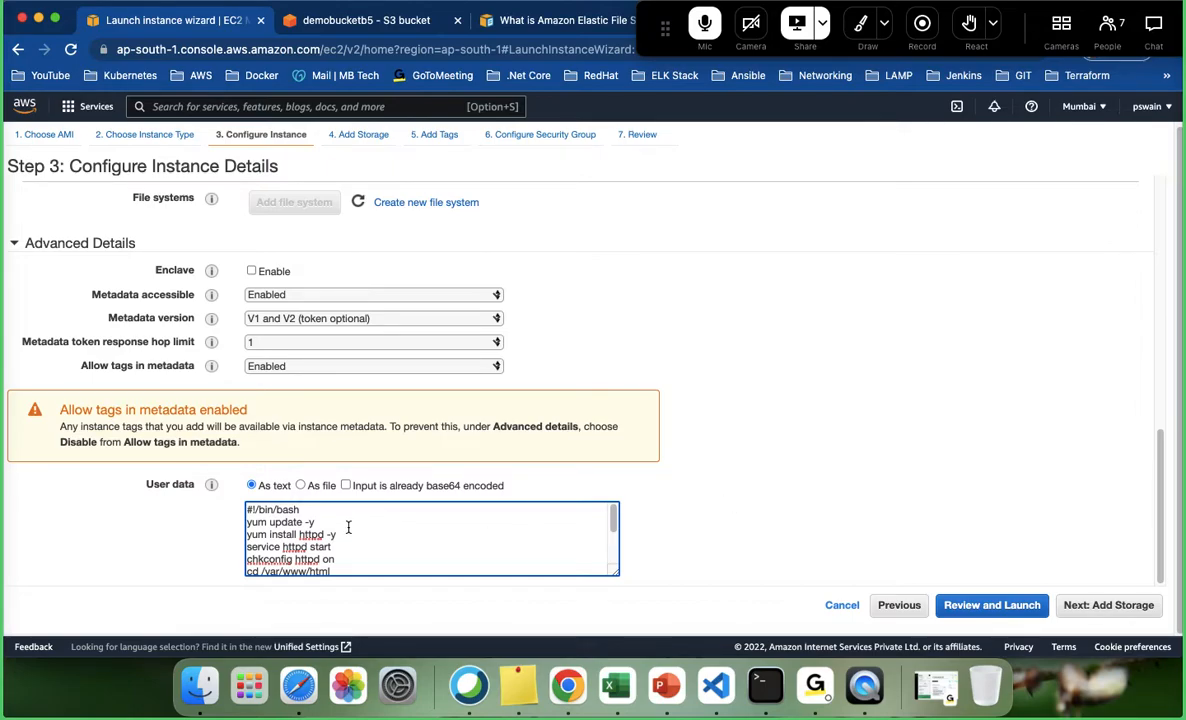
# - Keep the default 8 GiB gp2 root volume and add a tag with key Name and value BootstrapDemo
pyautogui.click(1095, 608)
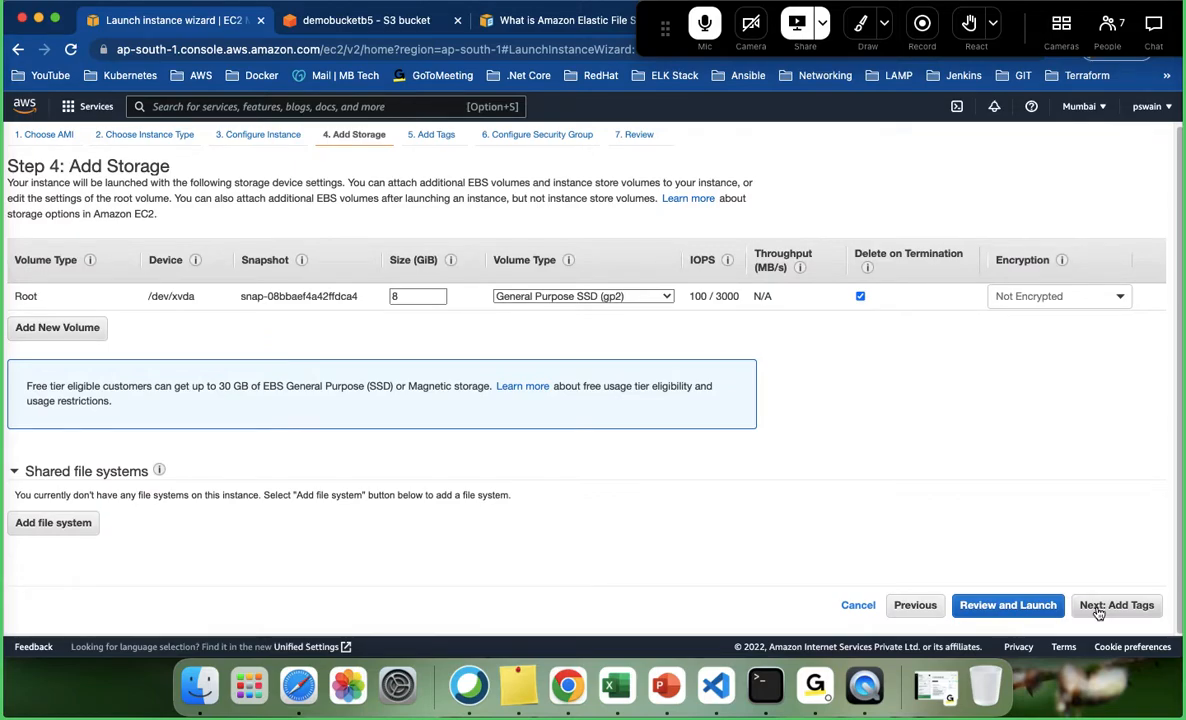
pyautogui.moveTo(711, 302)
pyautogui.click(1120, 605)
pyautogui.click(35, 382)
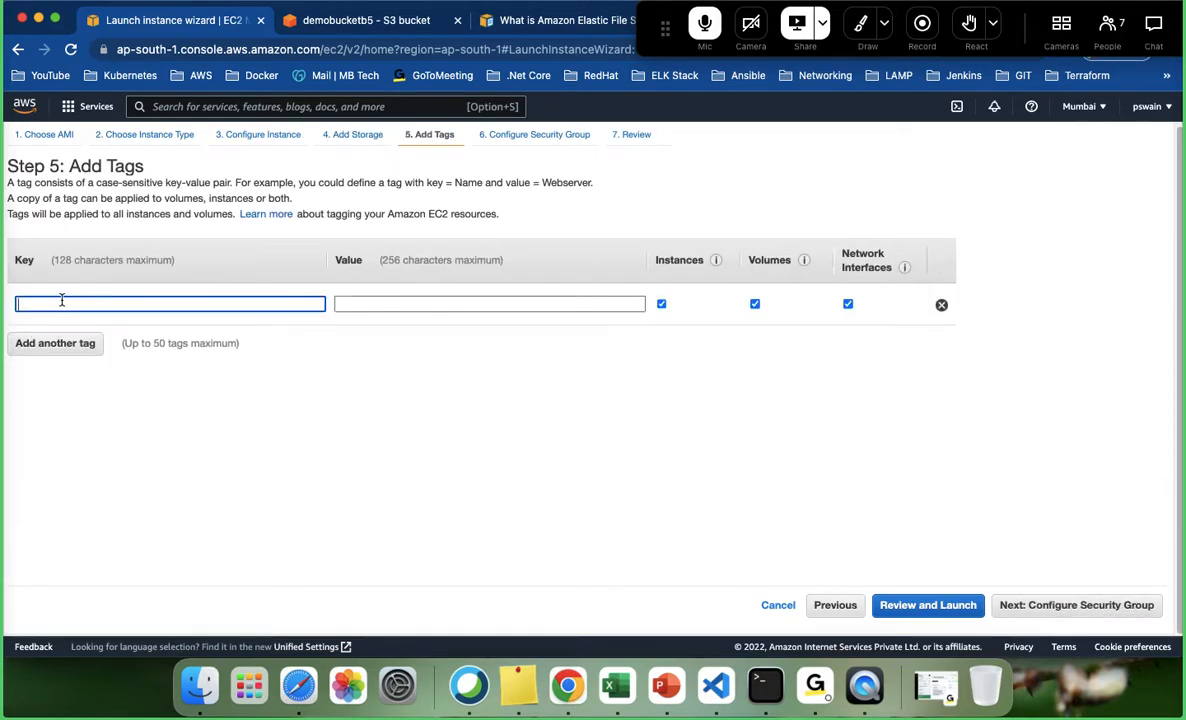
pyautogui.write('Name')
pyautogui.press('Tab')
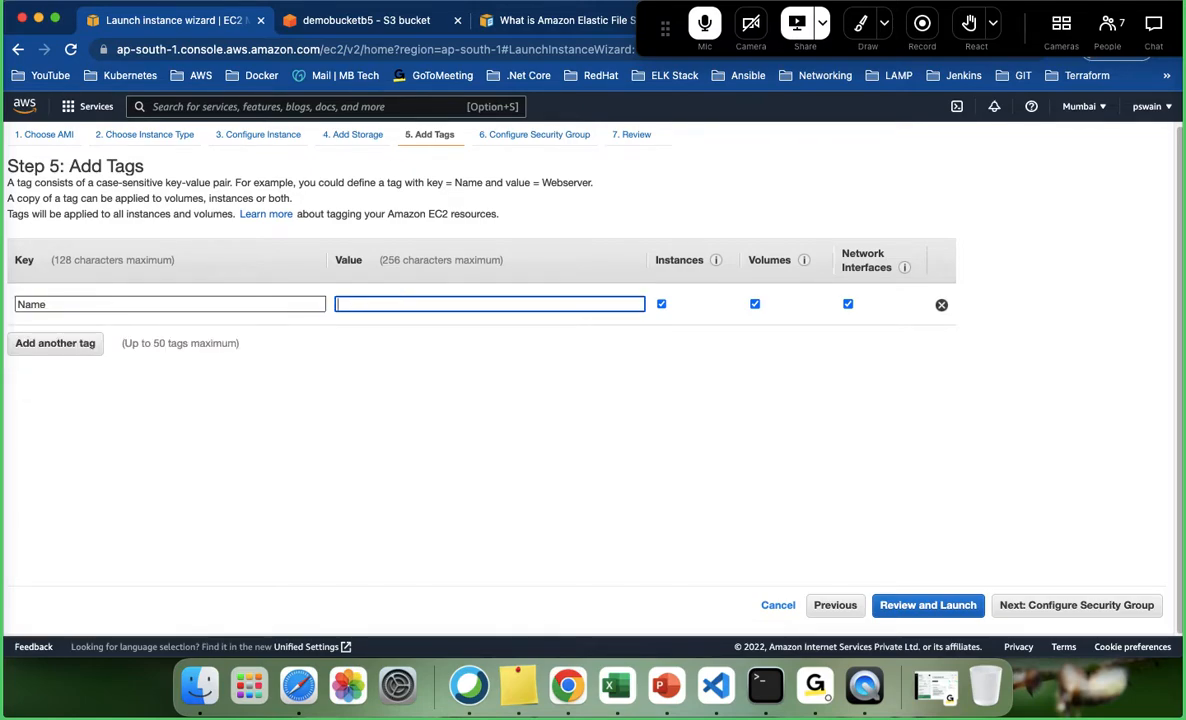
pyautogui.write('Boo')
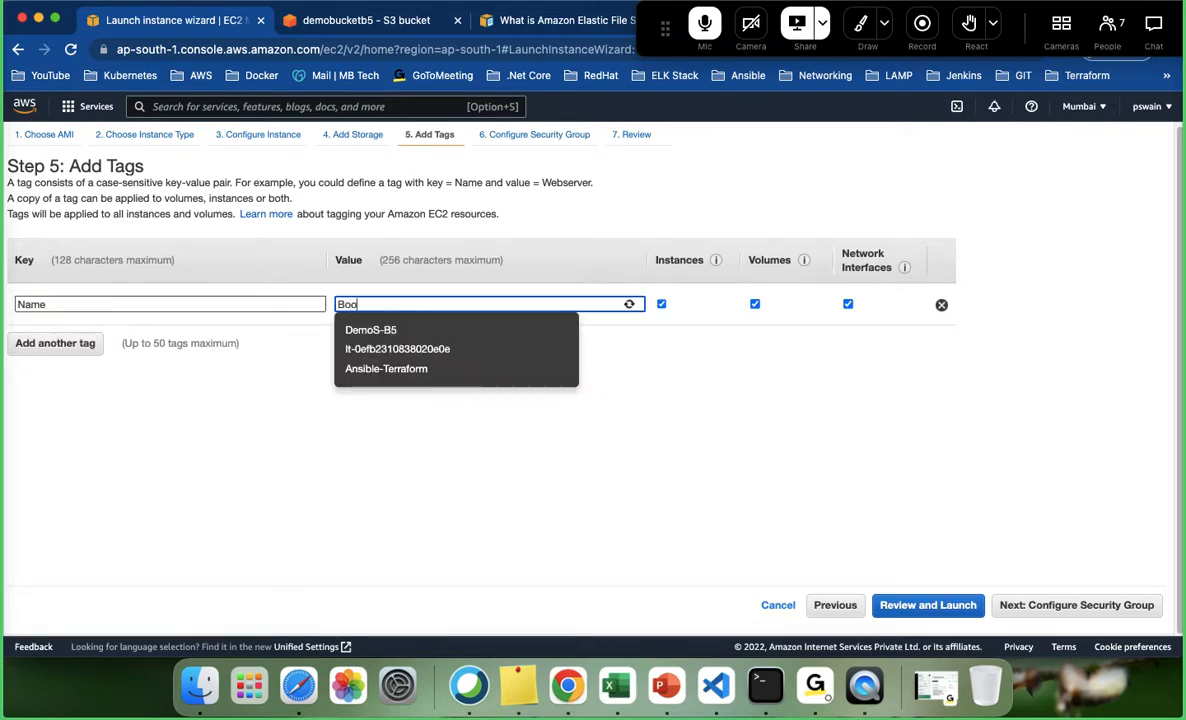
pyautogui.write('tstrapDemo')
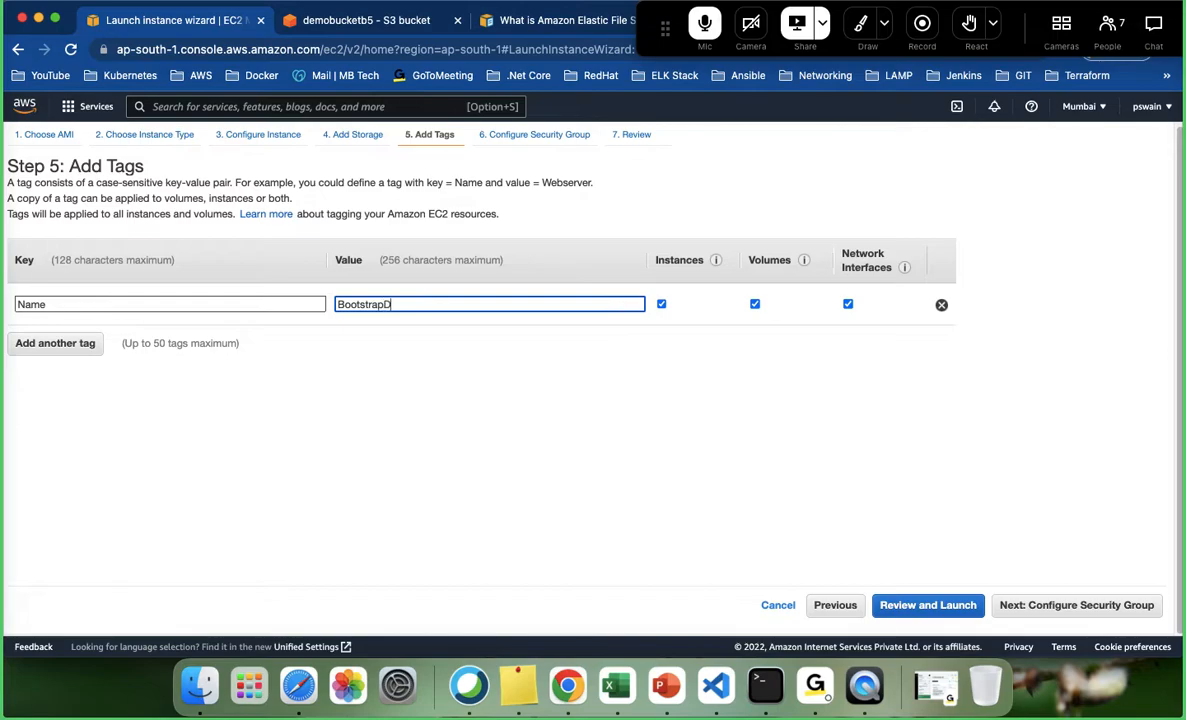
# - Assign the existing LAMP-SG security group to the instance
pyautogui.click(1046, 605)
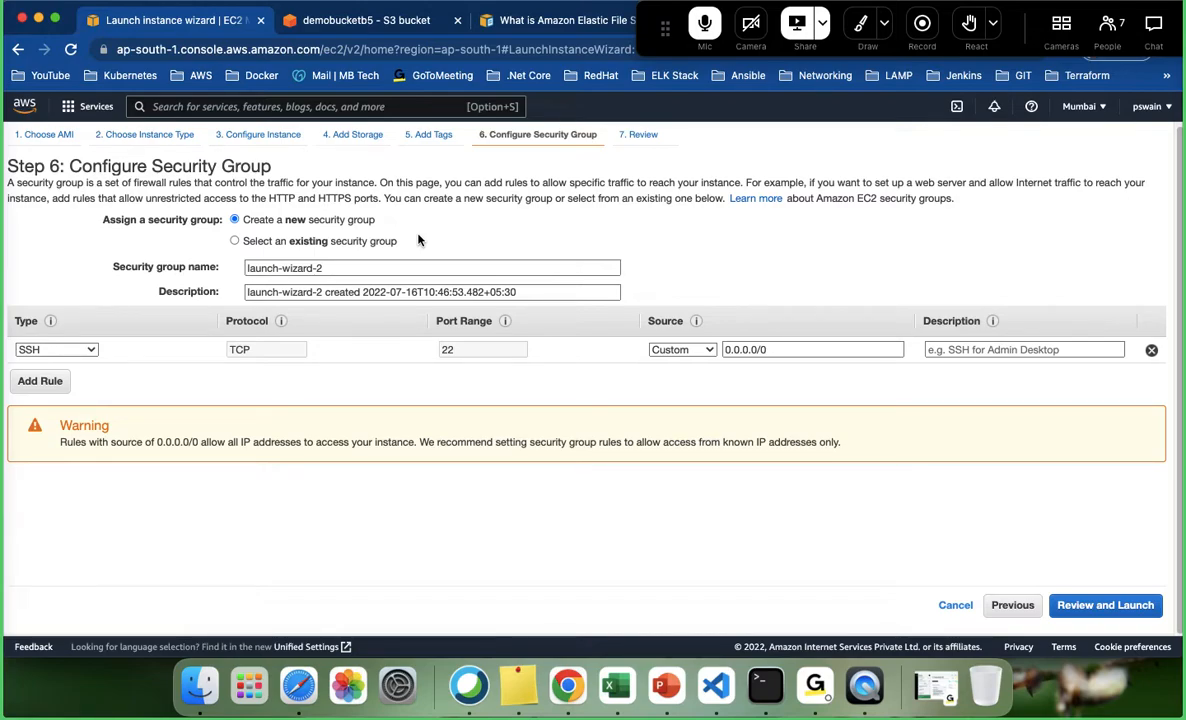
pyautogui.click(309, 243)
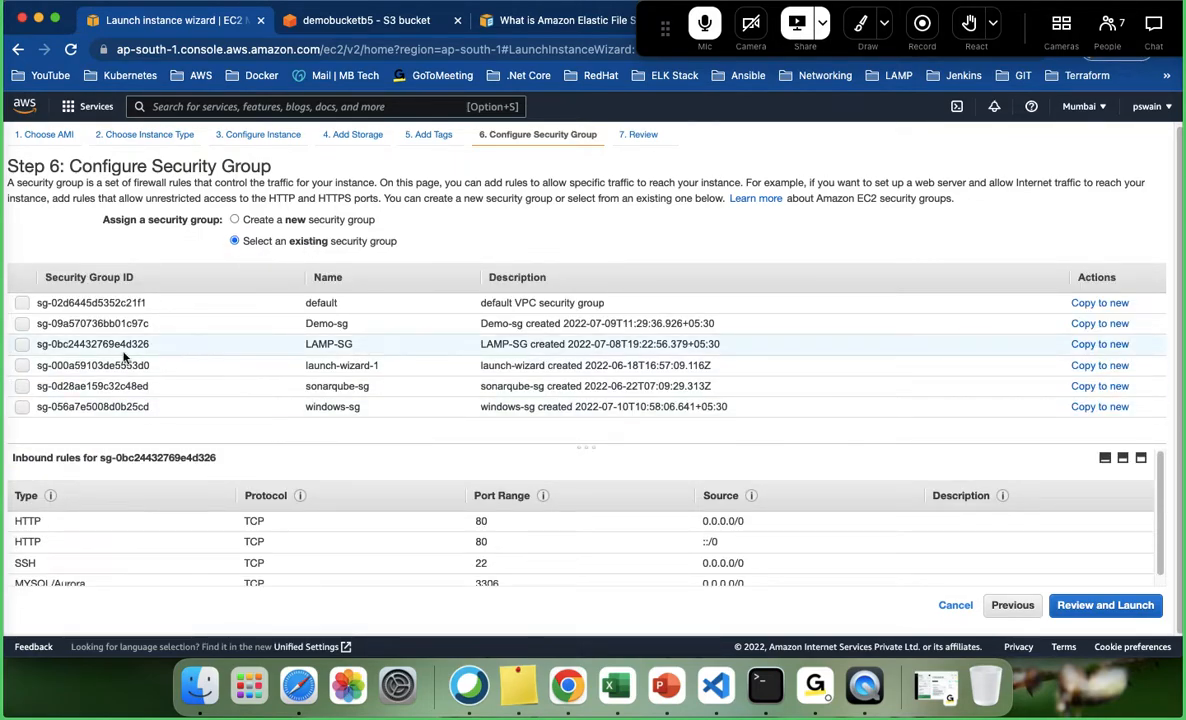
pyautogui.click(23, 345)
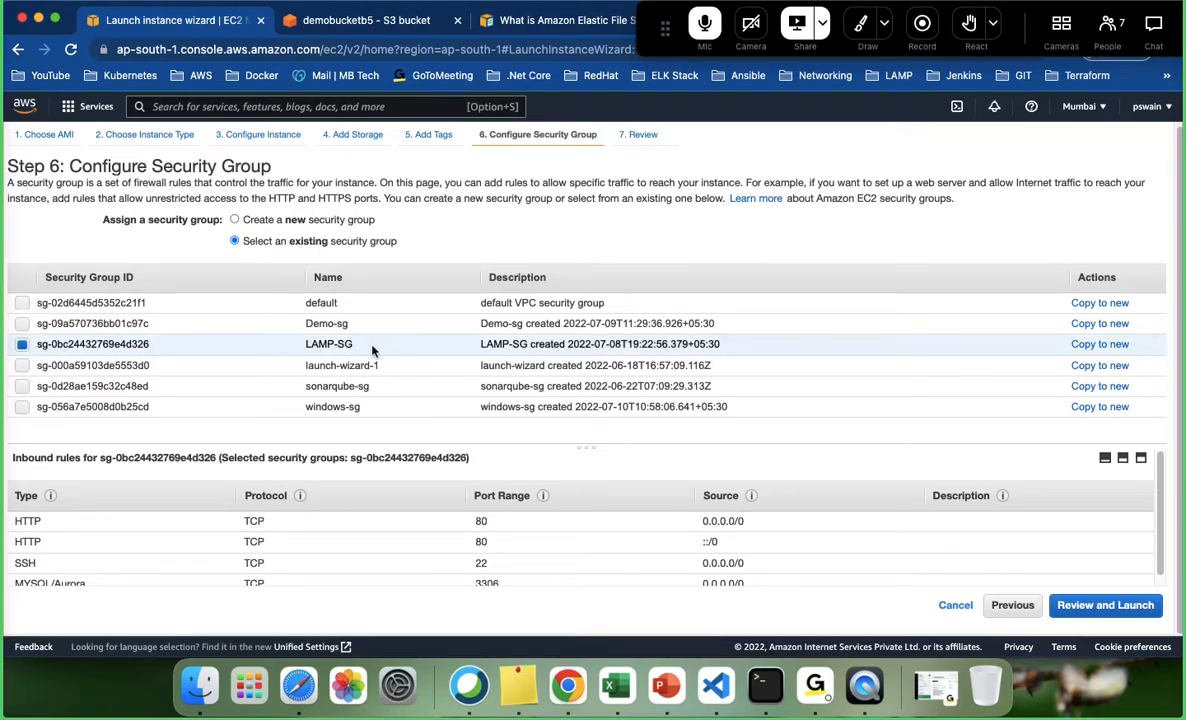
# - Examine LAMP-SG's inbound rules, checking the ports for HTTP, SSH and MYSQL/Aurora
pyautogui.doubleClick(484, 522)
pyautogui.scroll(-1, 488, 528)
pyautogui.doubleClick(497, 563)
pyautogui.doubleClick(500, 575)
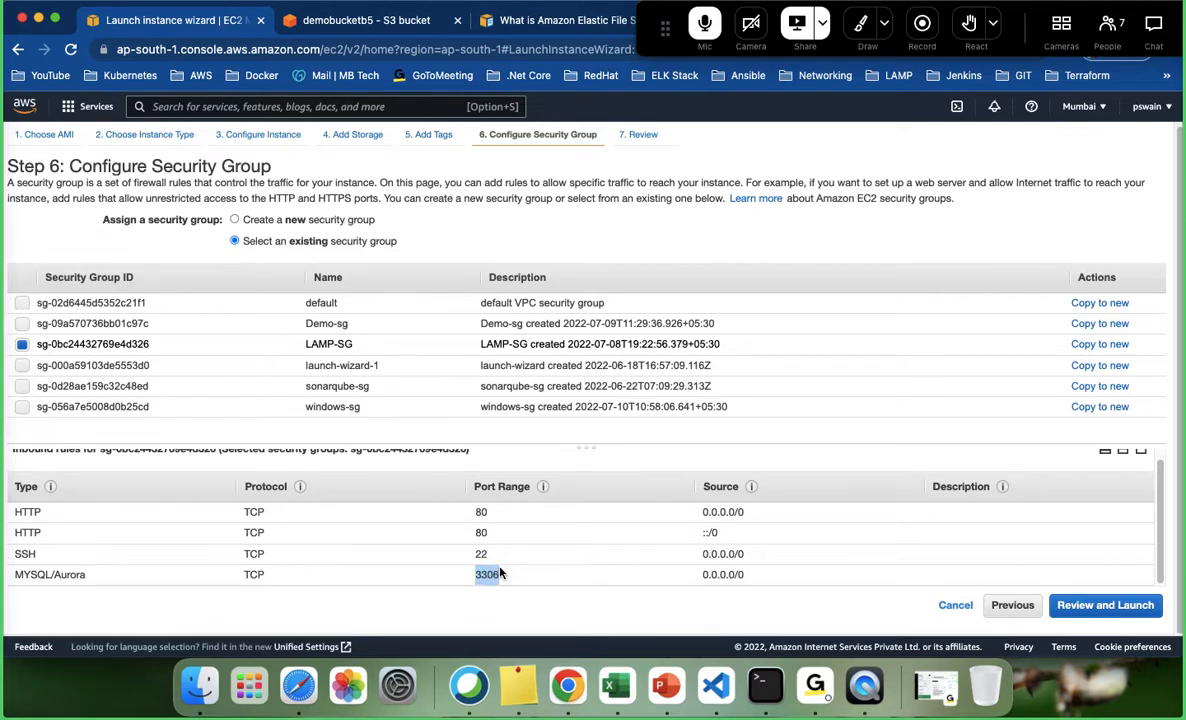
pyautogui.keyDown('shift'); pyautogui.click(16, 575); pyautogui.keyUp('shift')
pyautogui.click(114, 575)
pyautogui.moveTo(477, 513); pyautogui.dragTo(476, 558)
pyautogui.doubleClick(481, 512)
# - Launch the instance with the last listed existing RSA key pair, acknowledging access to its private key file
pyautogui.click(1126, 606)
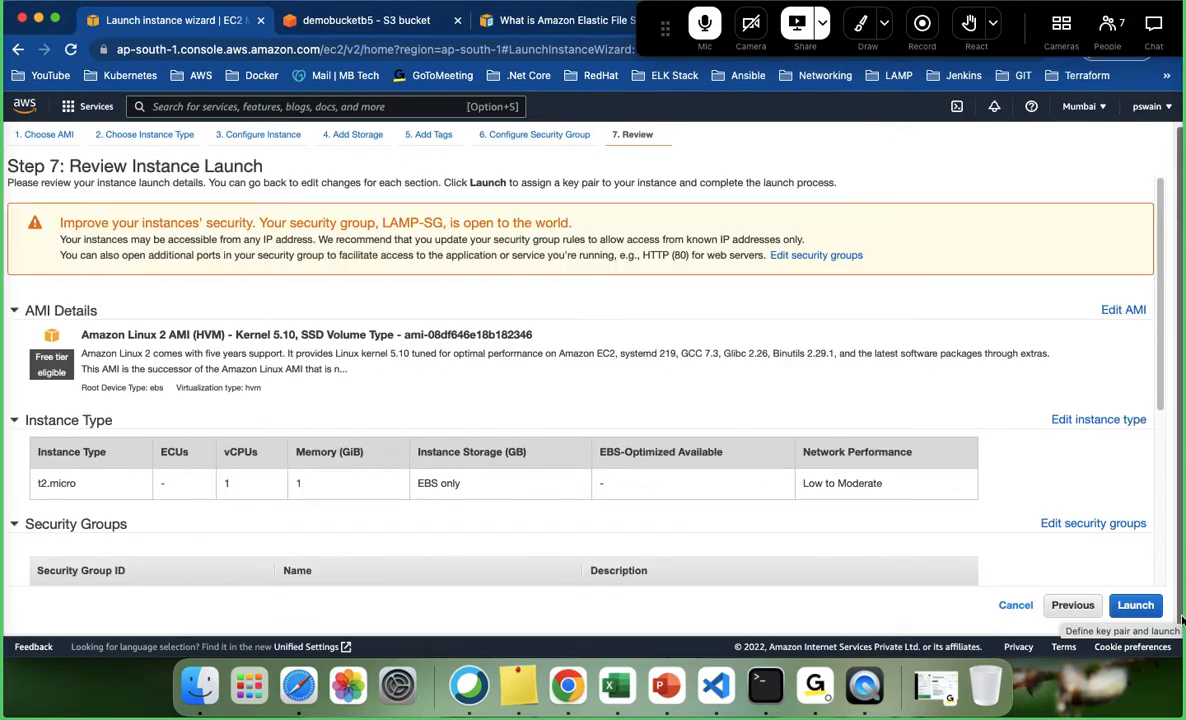
pyautogui.click(1135, 608)
pyautogui.click(622, 428)
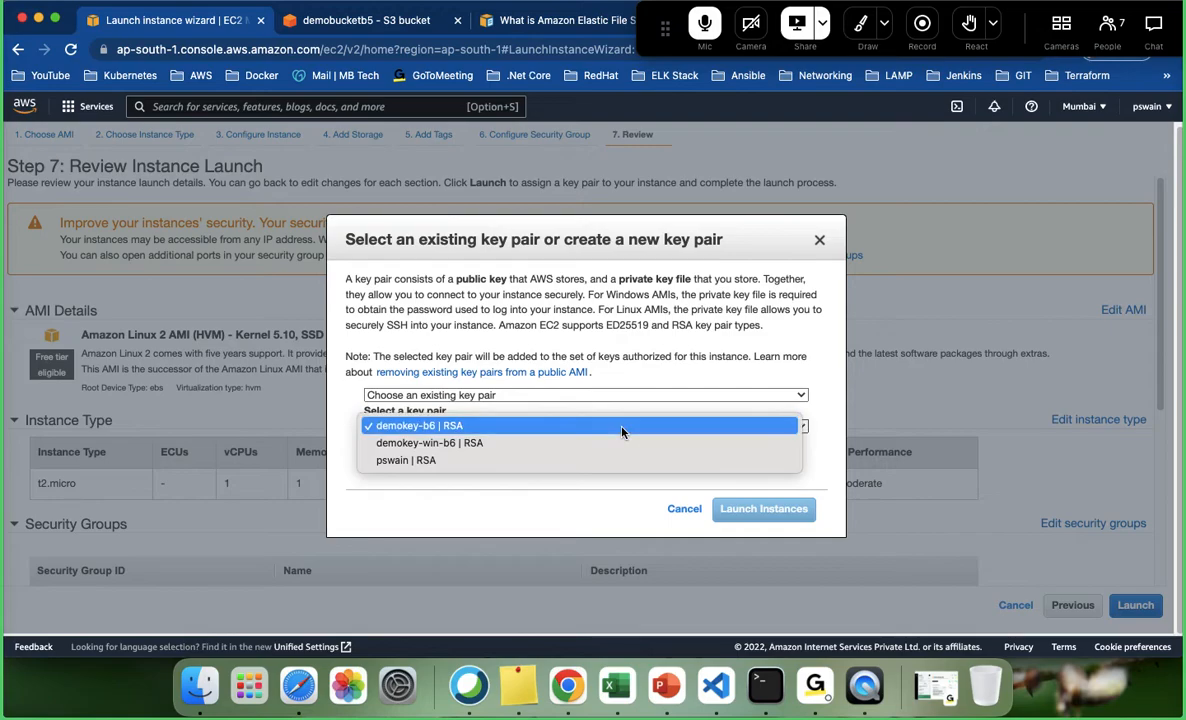
pyautogui.click(485, 458)
pyautogui.click(485, 455)
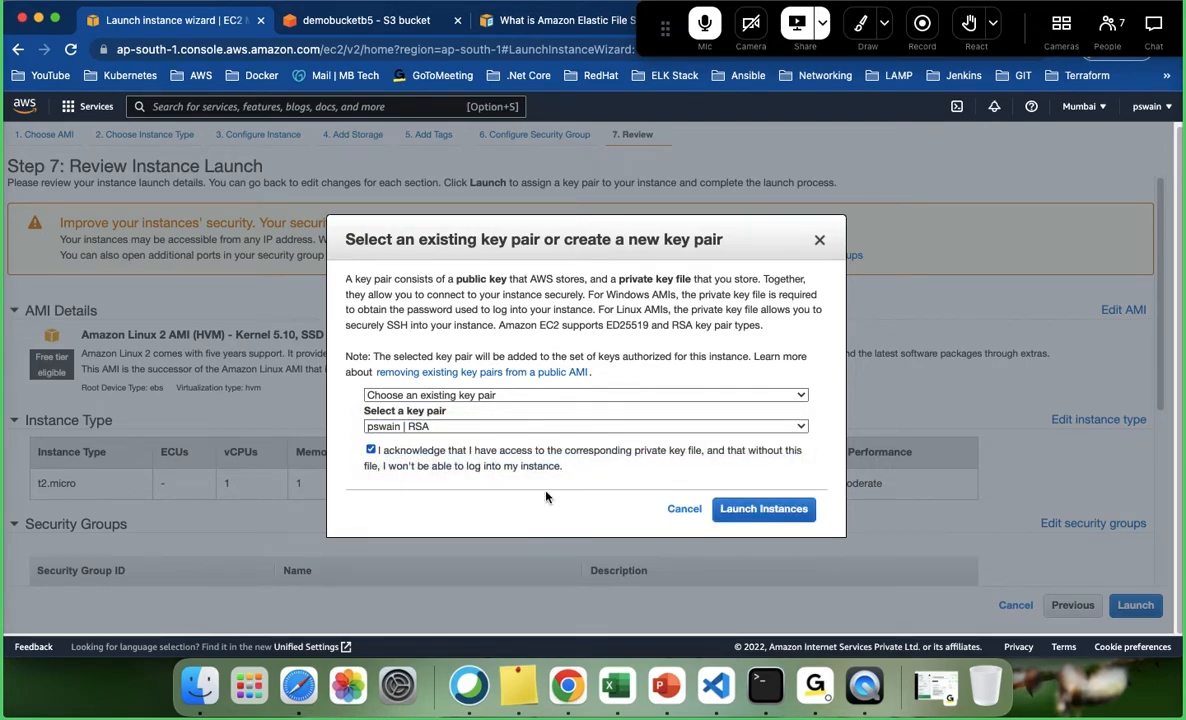
pyautogui.click(772, 515)
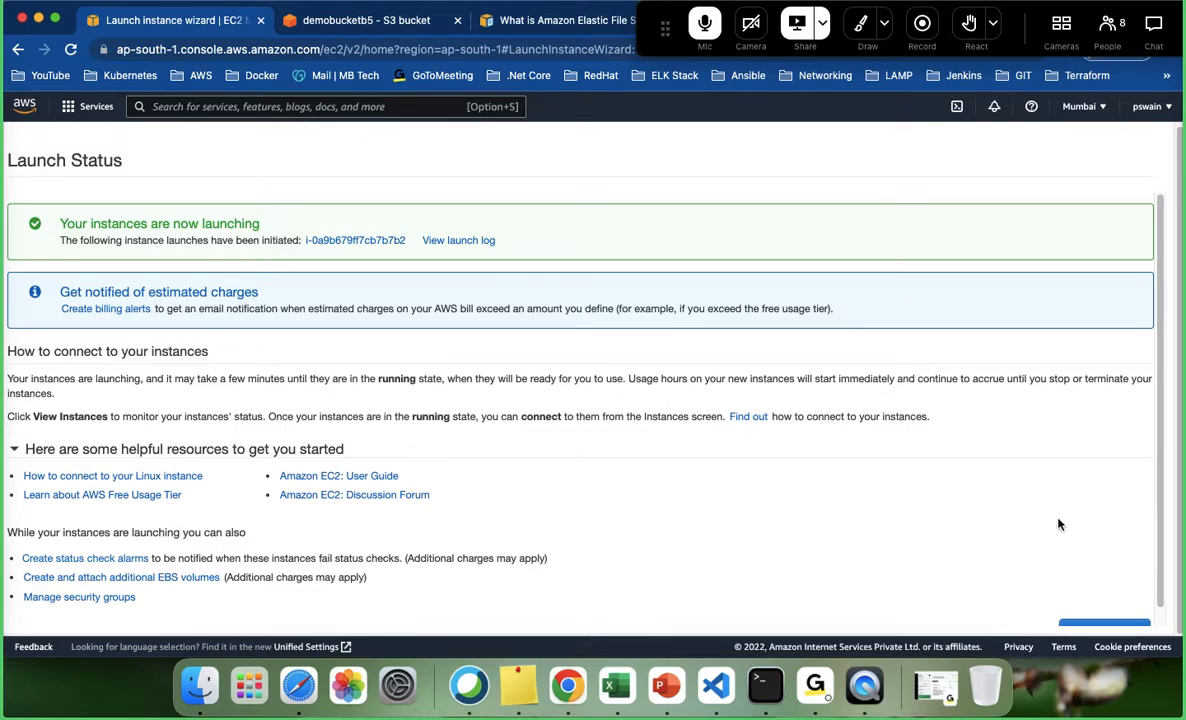
# - Show the EC2 instances list and refresh it to check the state of BootstrapDemo
pyautogui.scroll(-1, 1058, 517)
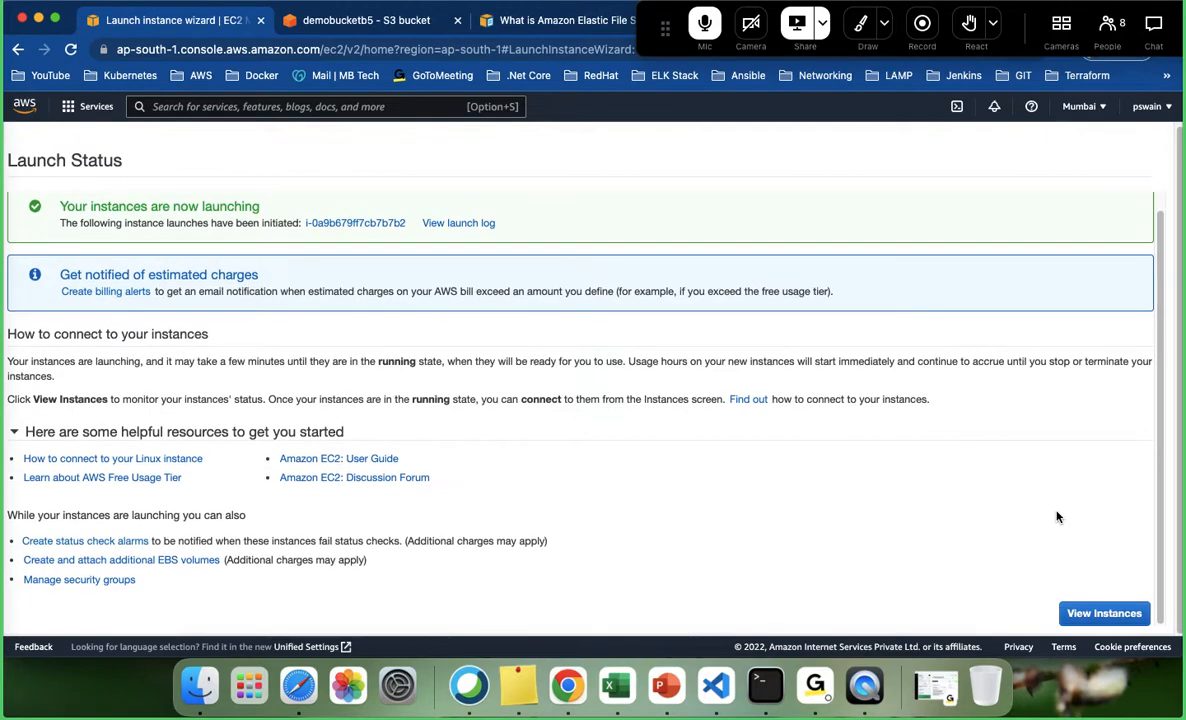
pyautogui.click(1104, 614)
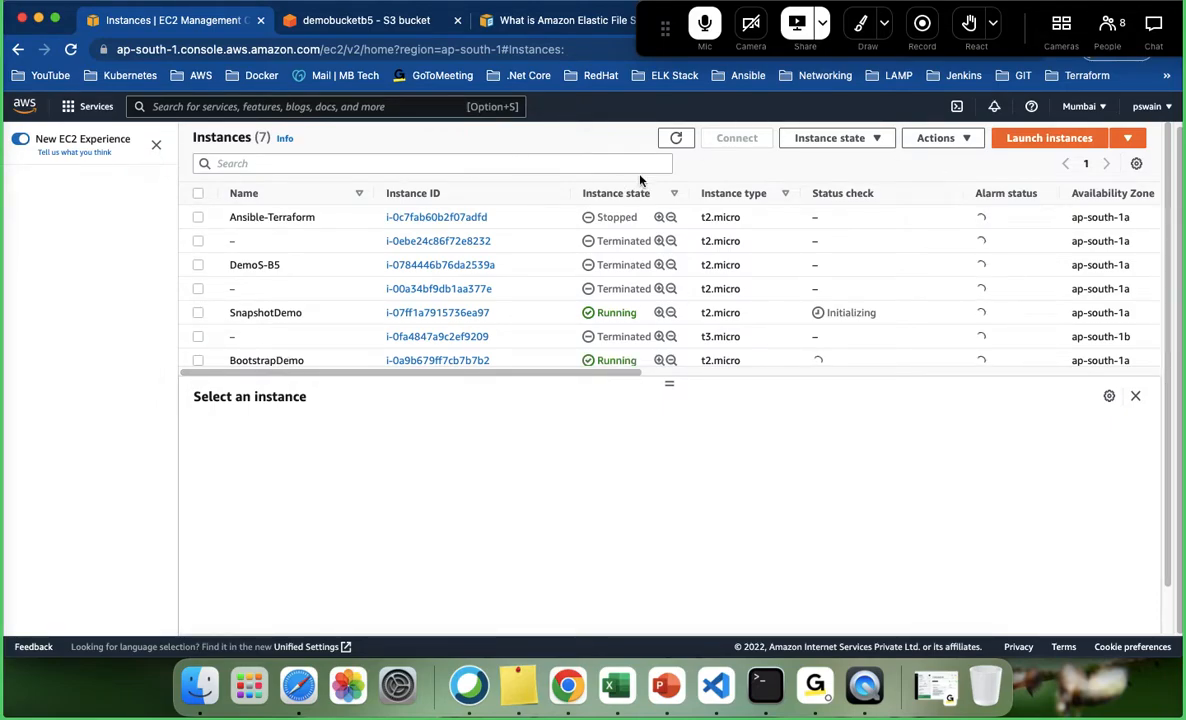
pyautogui.click(676, 139)
pyautogui.click(676, 141)
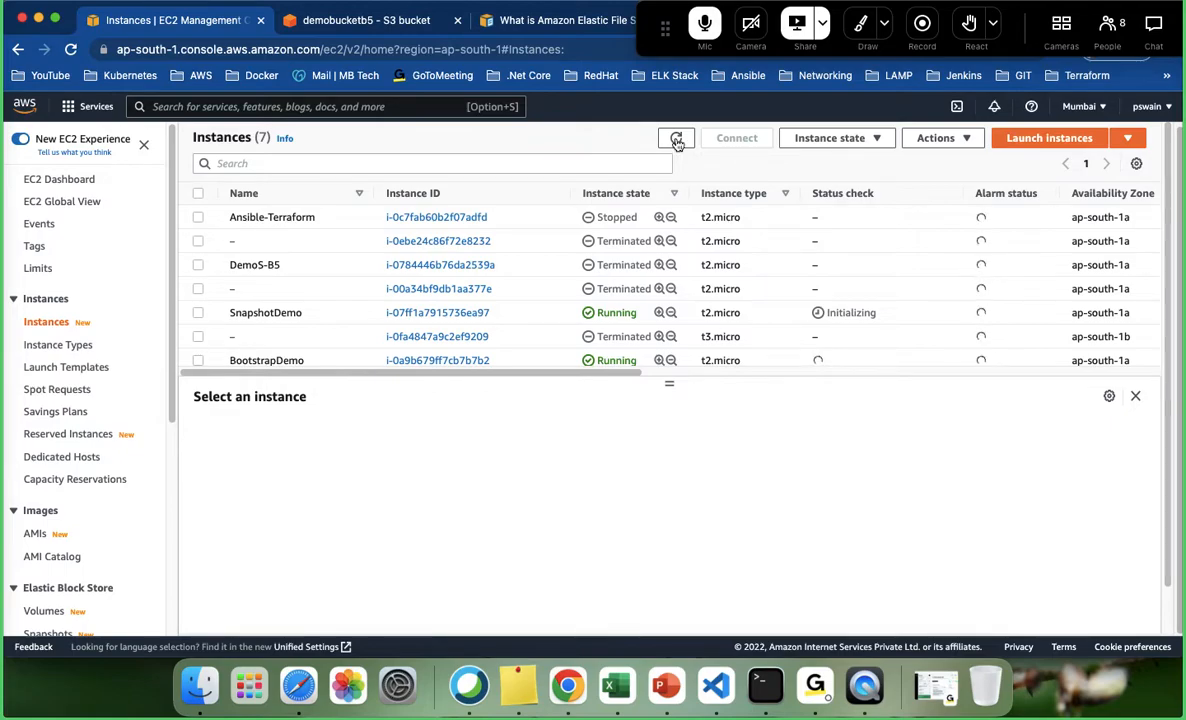
pyautogui.click(47, 323)
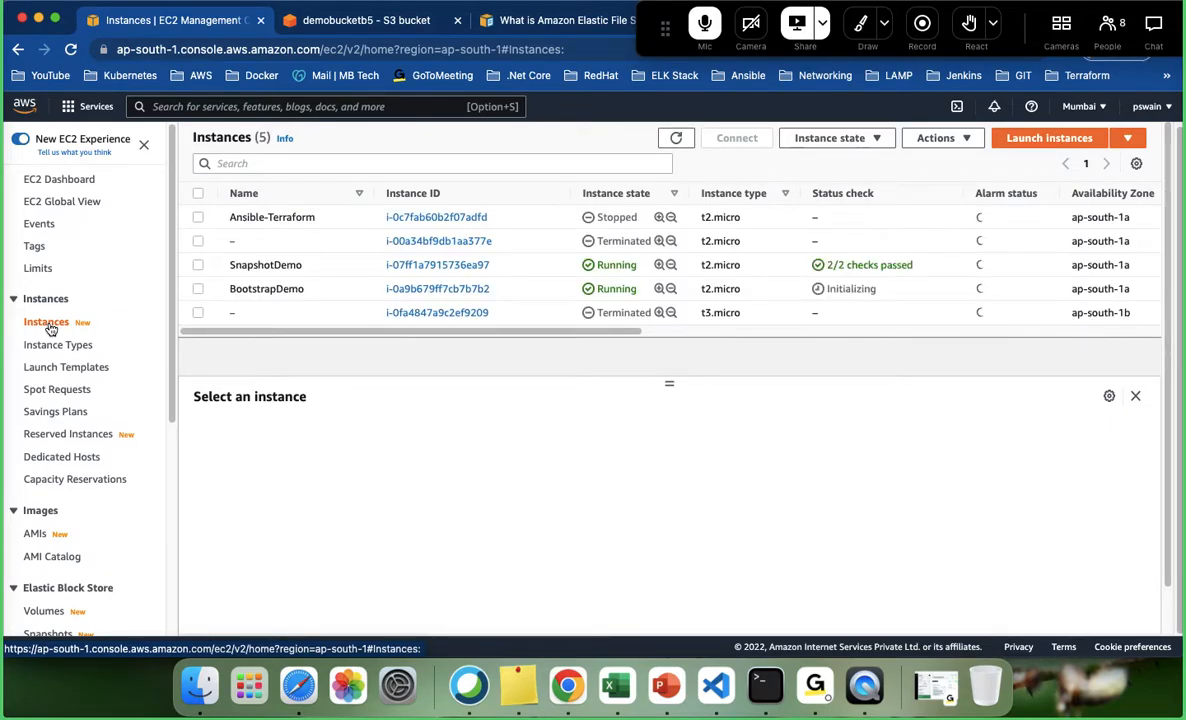
# - Terminate the SnapshotDemo instance
pyautogui.click(197, 265)
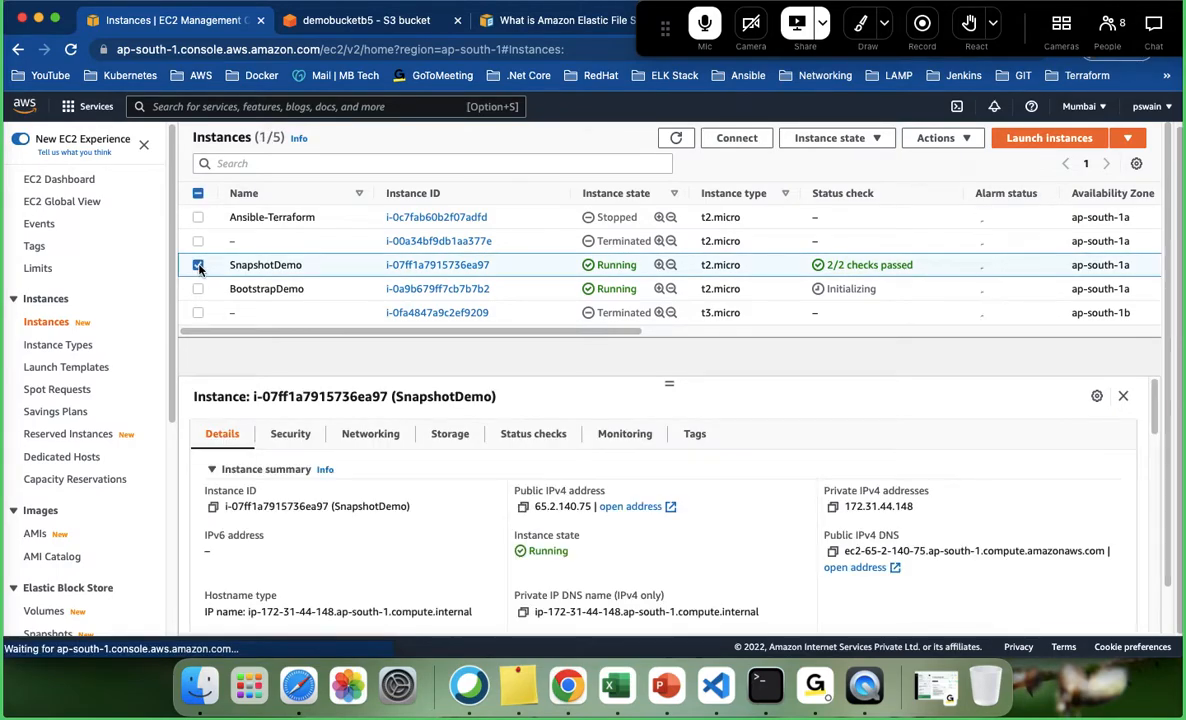
pyautogui.click(954, 142)
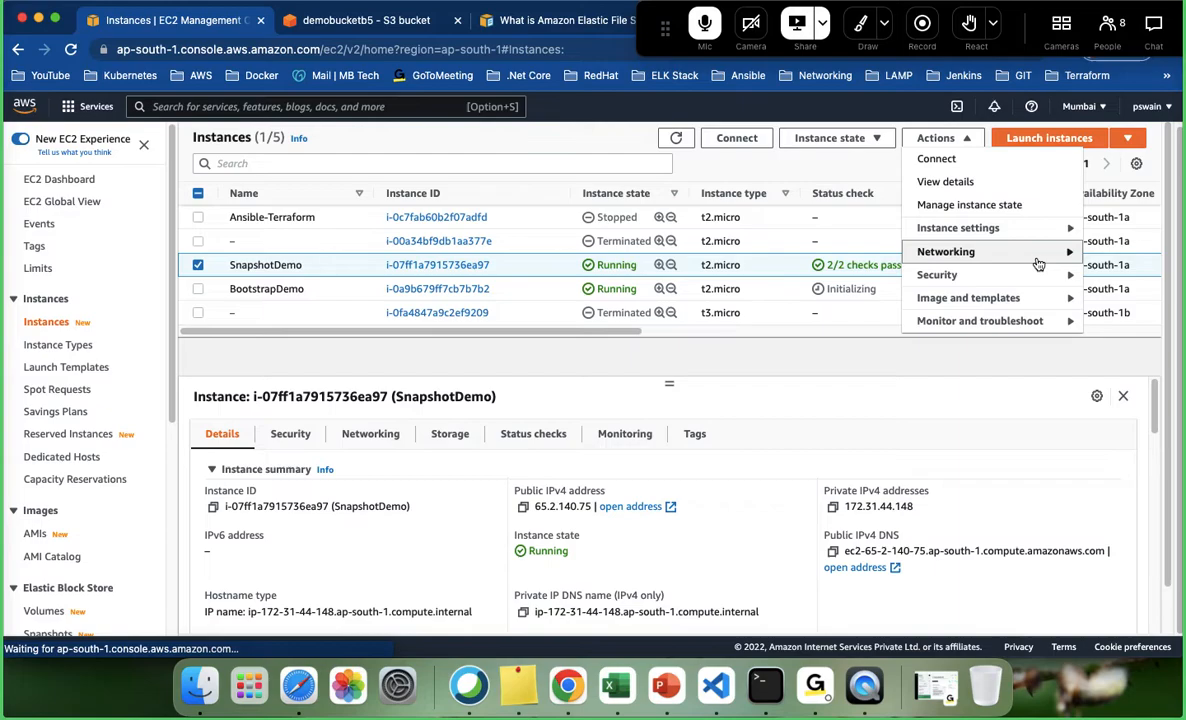
pyautogui.click(870, 141)
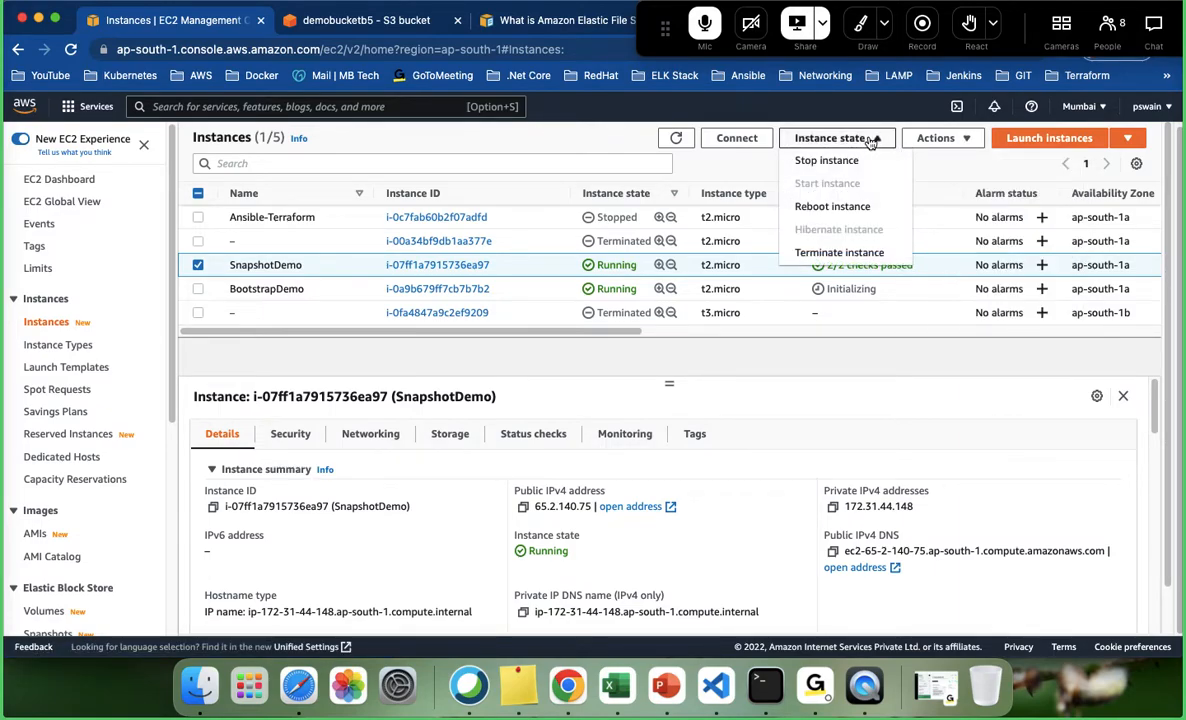
pyautogui.click(830, 253)
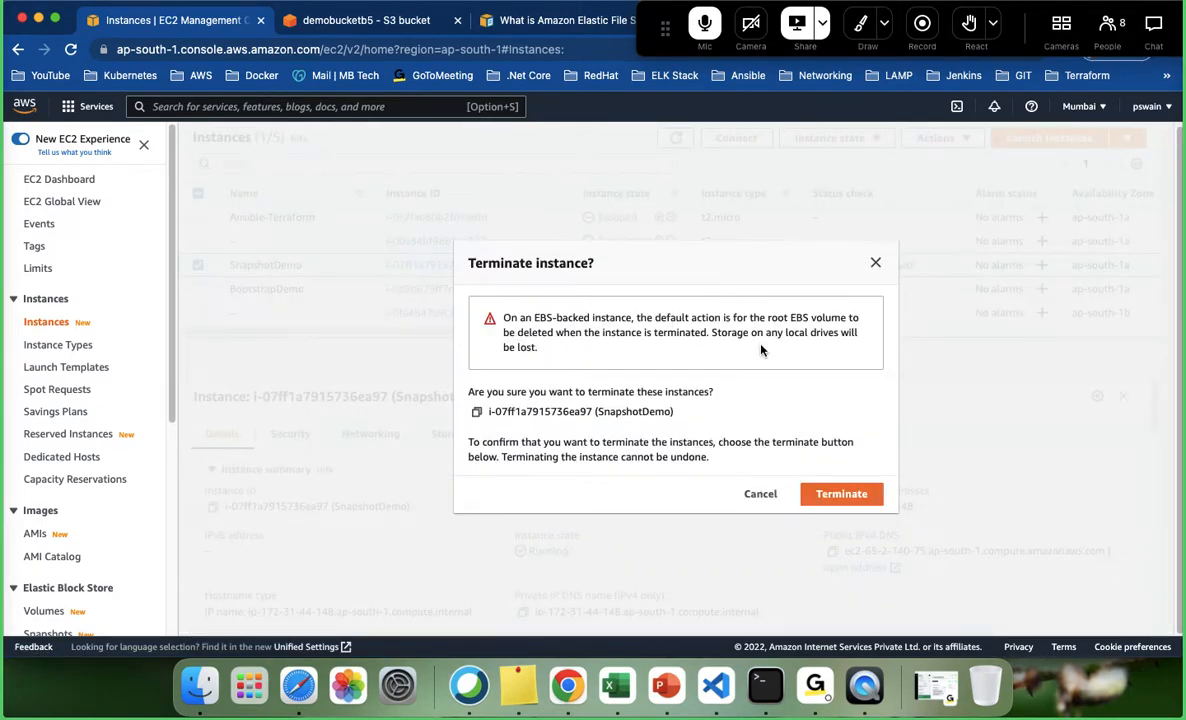
pyautogui.click(840, 494)
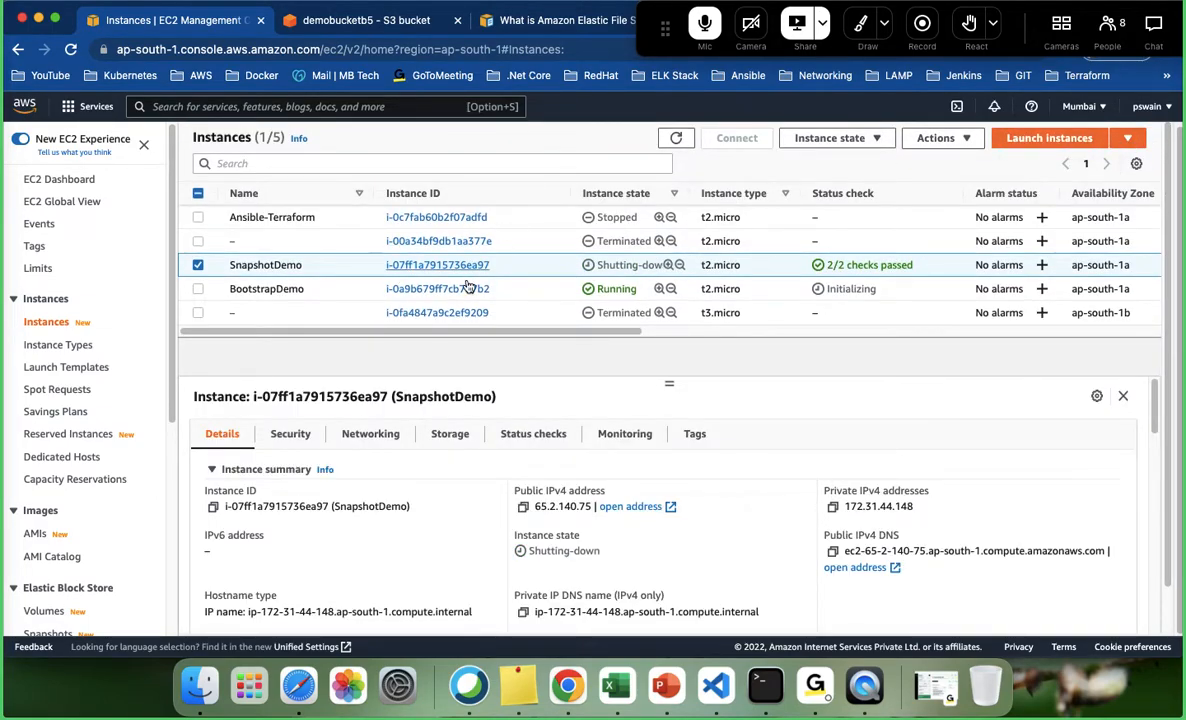
# - Clear the SnapshotDemo selection, refresh the instances list, and copy BootstrapDemo's public IPv4 address
pyautogui.click(198, 265)
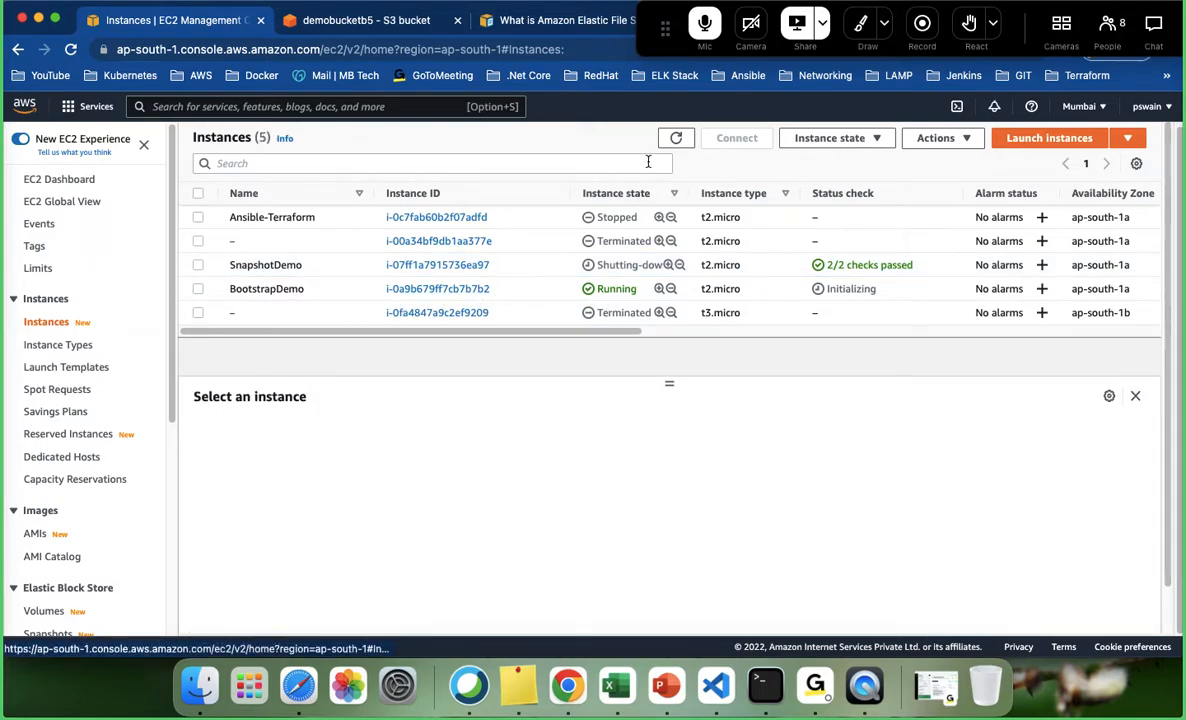
pyautogui.click(676, 138)
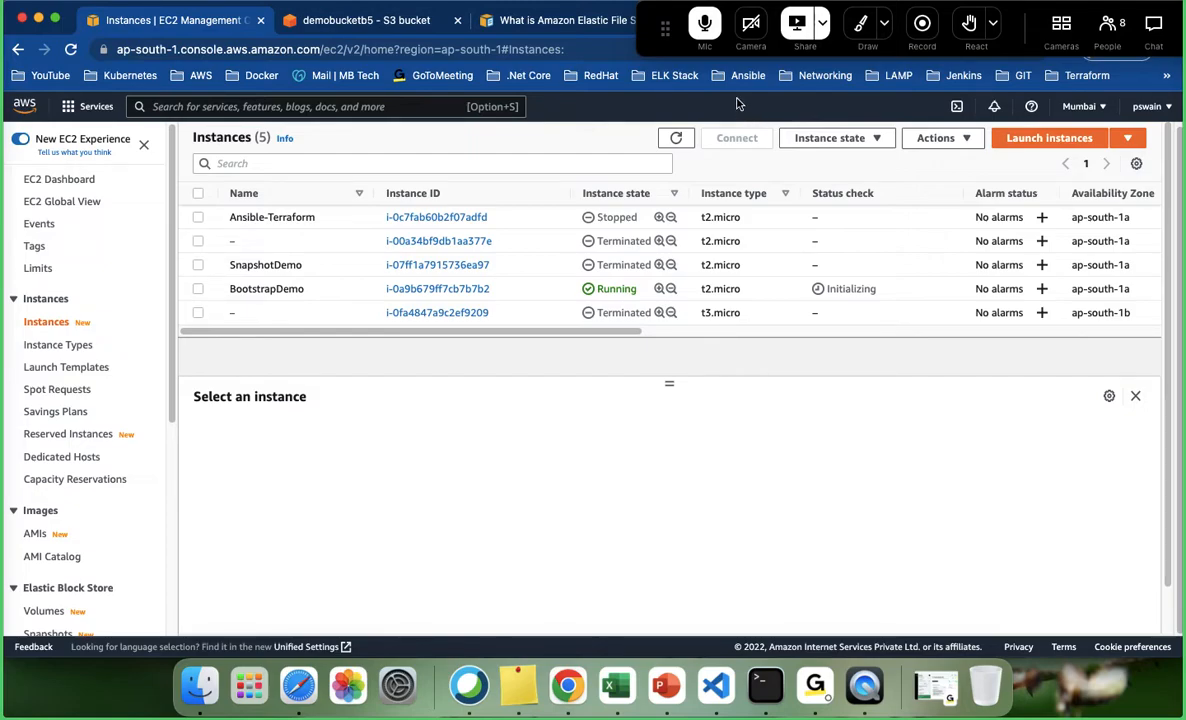
pyautogui.click(440, 289)
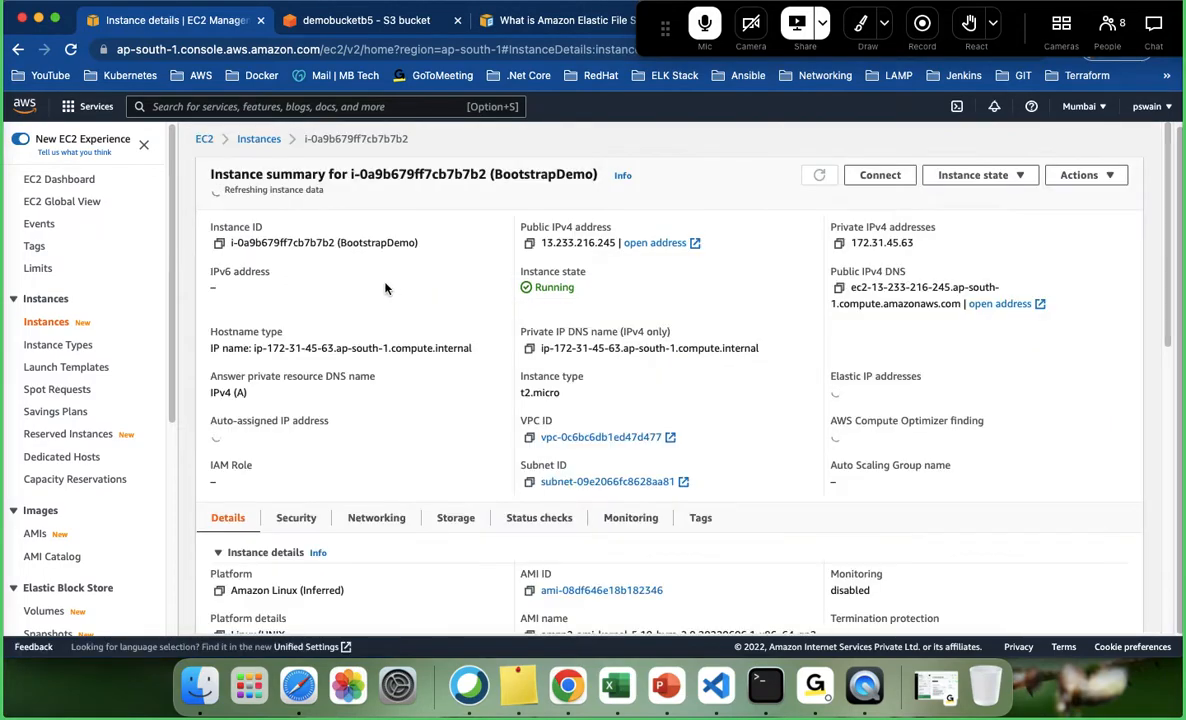
pyautogui.click(530, 241)
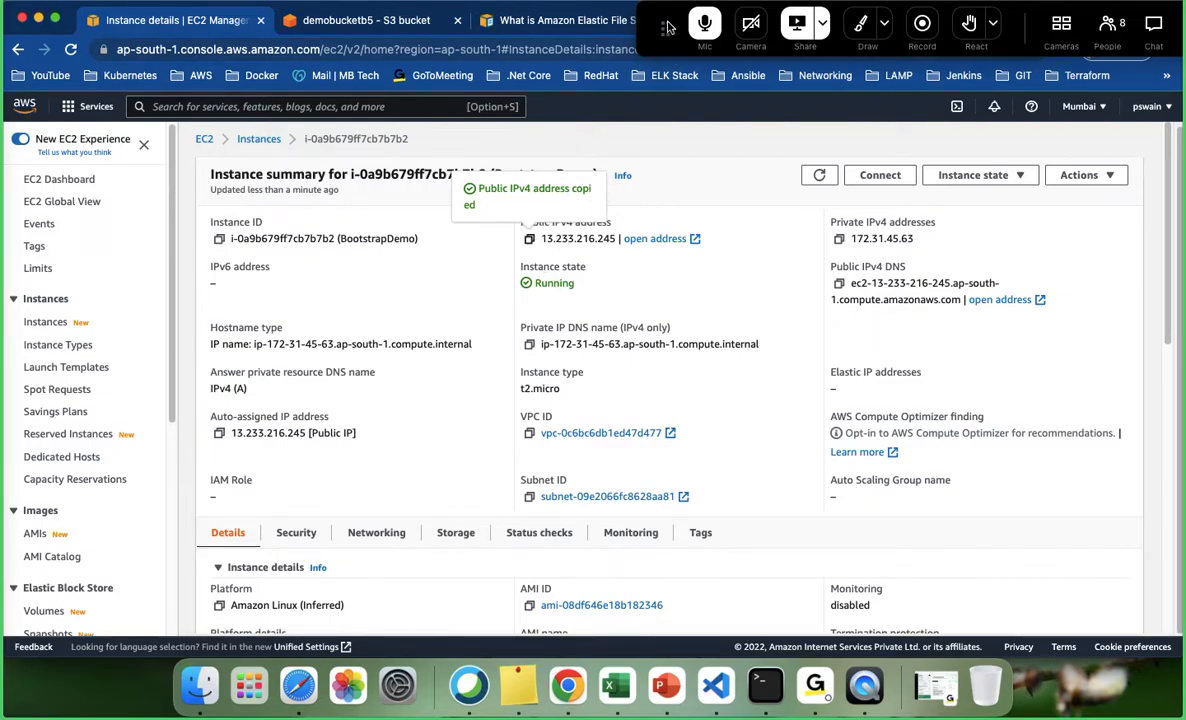
# - Close the 65.2.140.75 and Amazon Elastic File System pages, and load the copied address 13.233.216.245 in a new browser tab
pyautogui.click(700, 20)
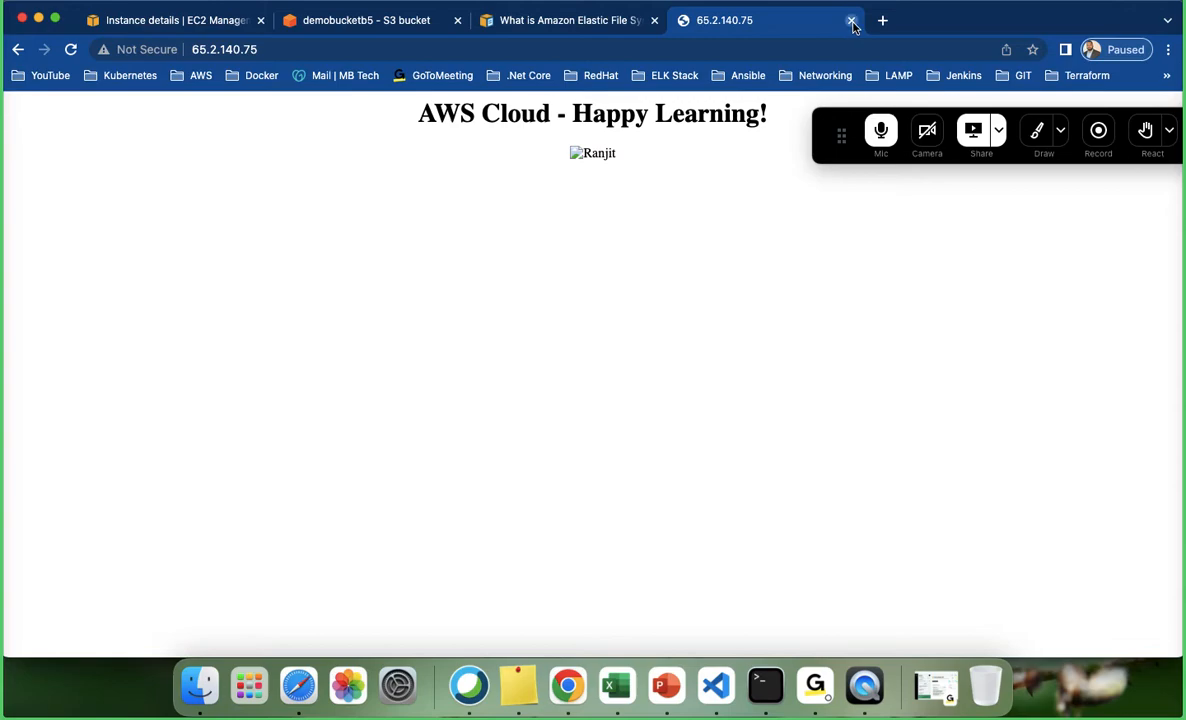
pyautogui.click(851, 20)
pyautogui.click(683, 20)
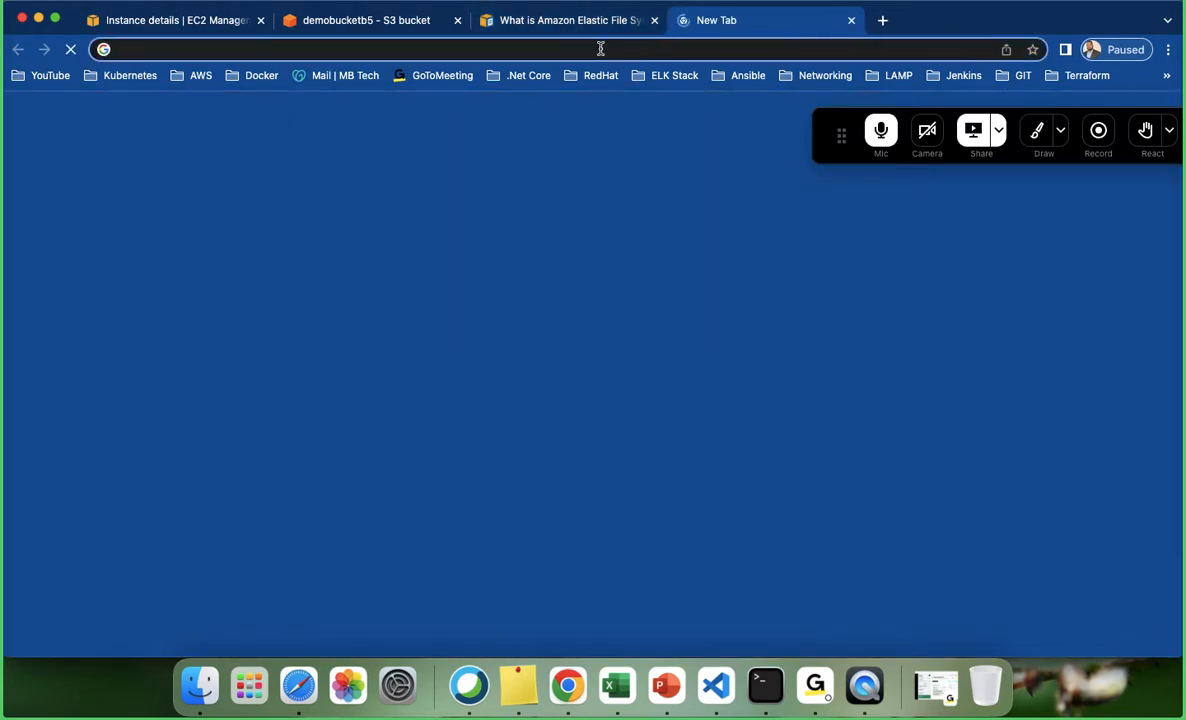
pyautogui.click(654, 20)
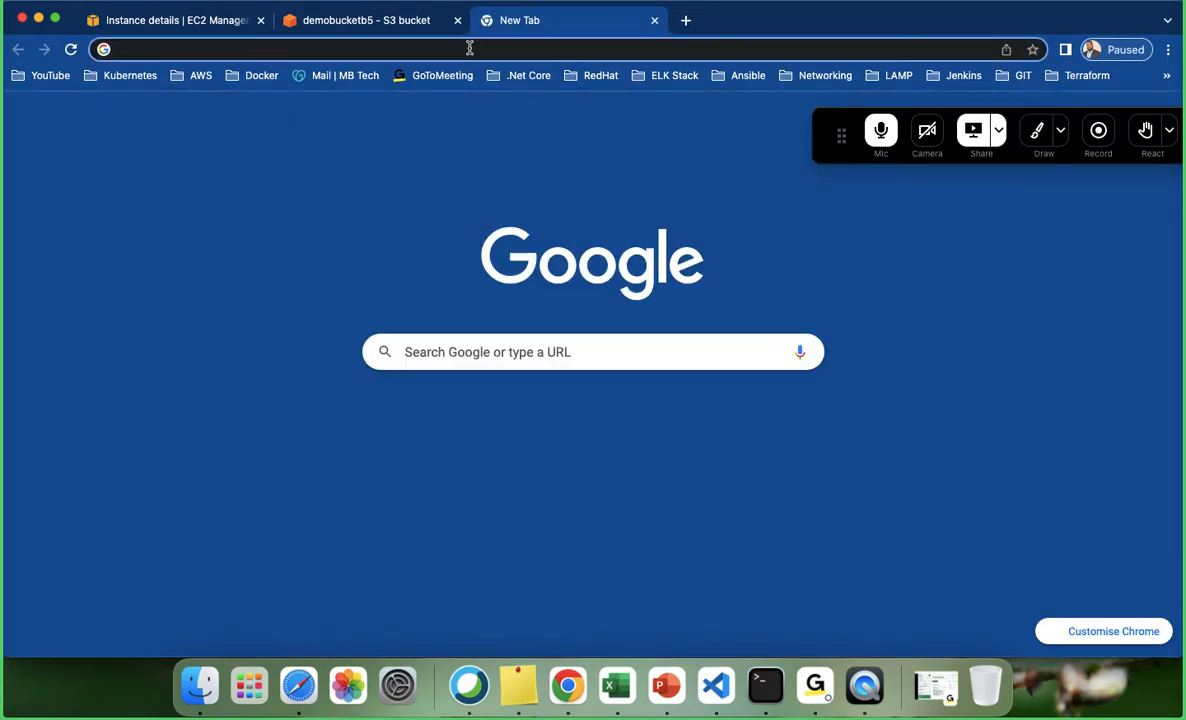
pyautogui.press('super+v')
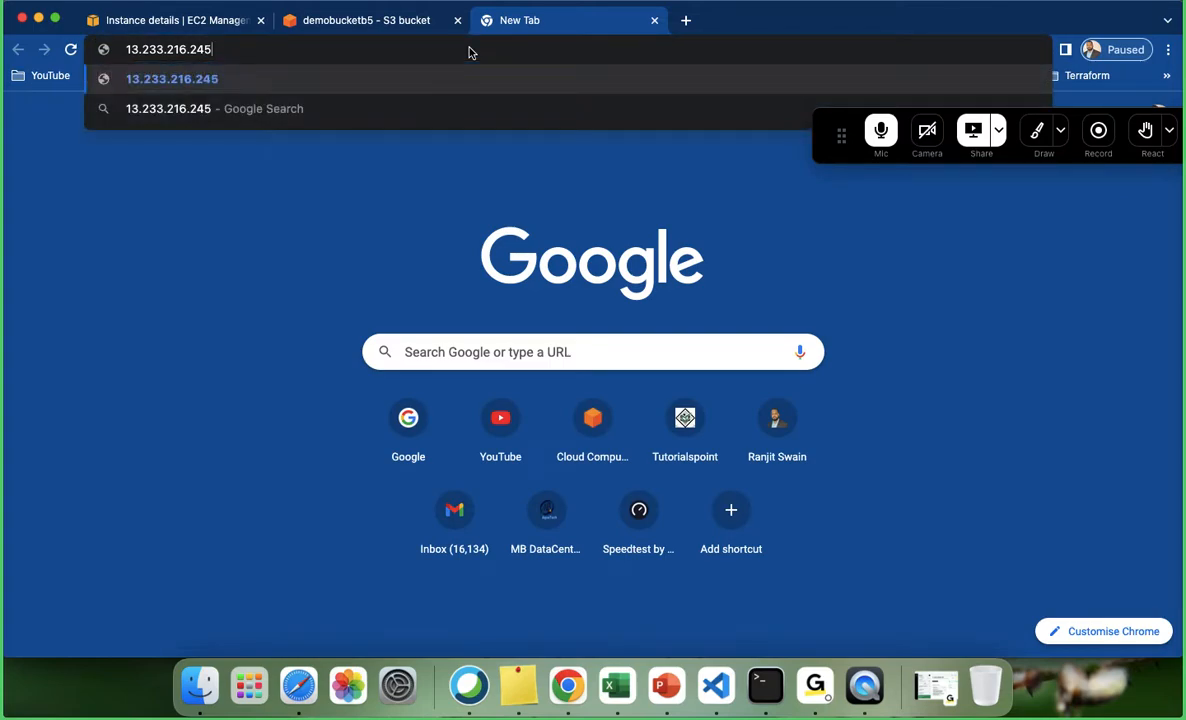
pyautogui.press('Return')
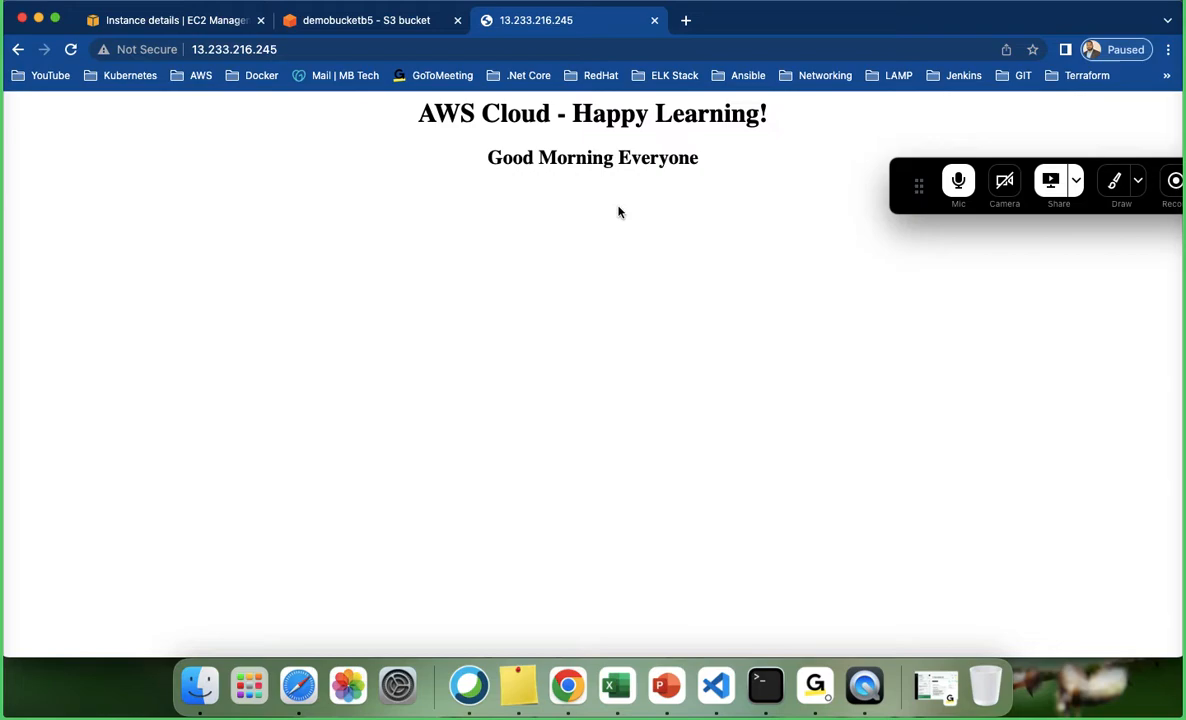
pyautogui.moveTo(731, 162); pyautogui.dragTo(417, 110)
pyautogui.click(811, 193)
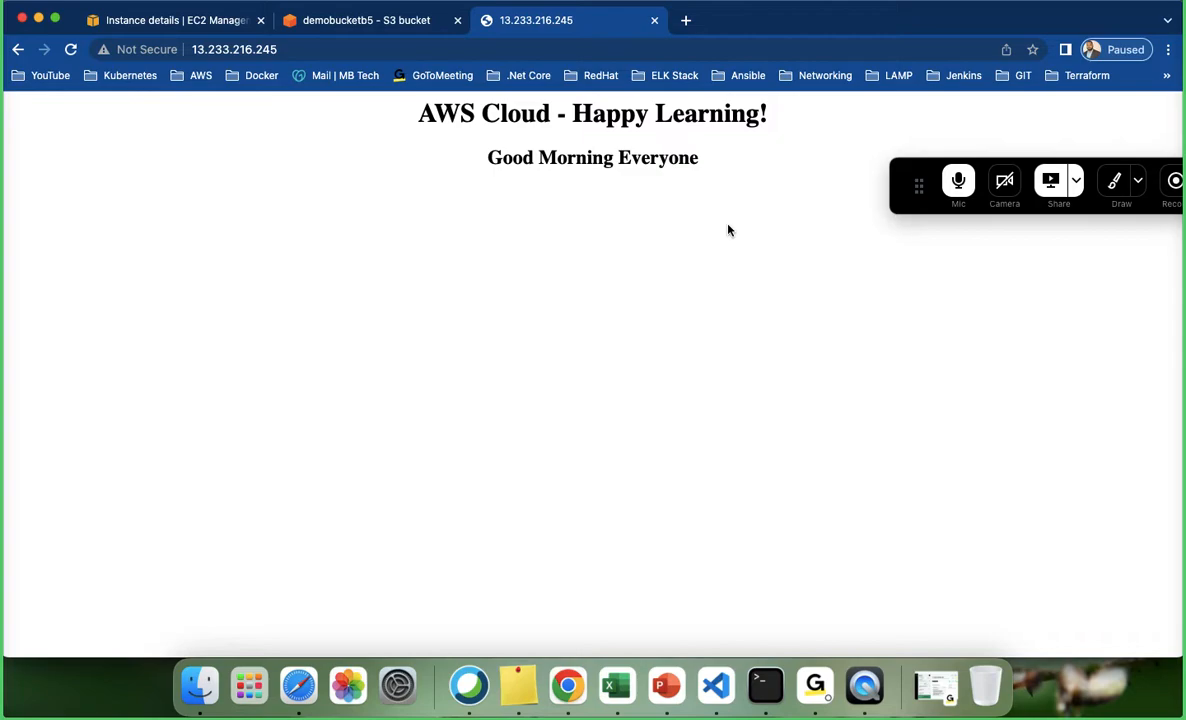
pyautogui.moveTo(920, 185)
pyautogui.mouseDown()
pyautogui.moveTo(612, 38)
pyautogui.moveTo(448, 32)
pyautogui.moveTo(481, 32)
pyautogui.mouseUp()
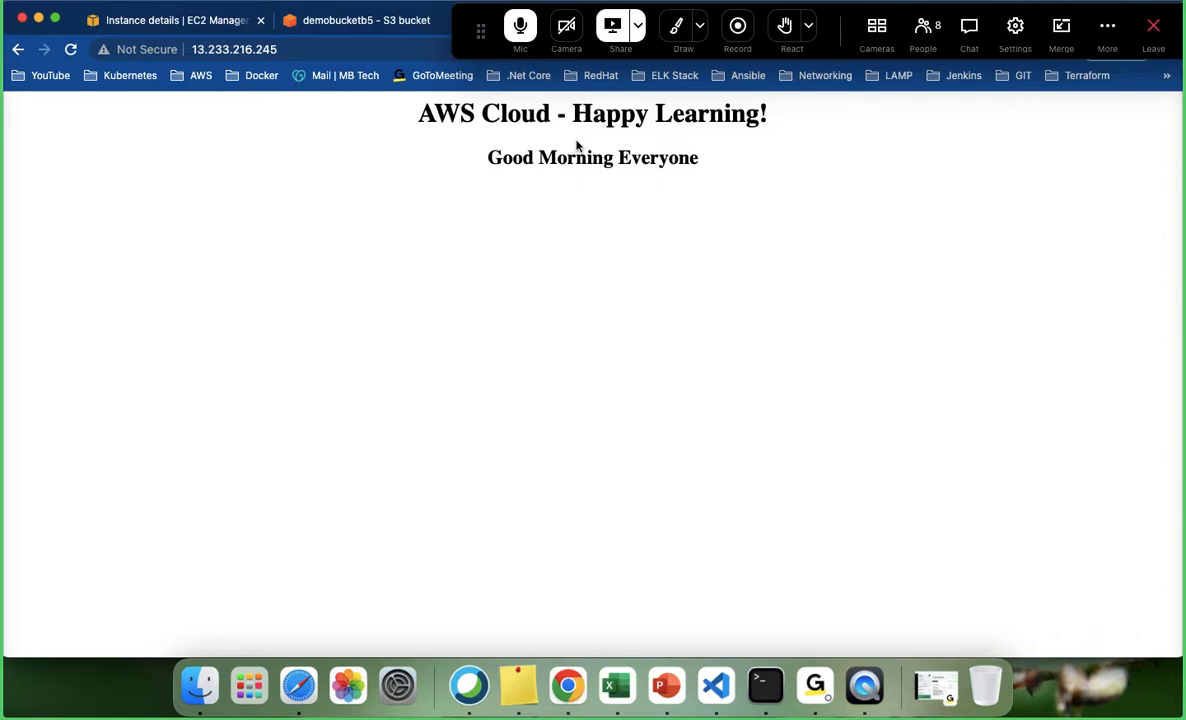
# - Switch to Visual Studio Code and review the topic list in Untitled-1, from EC2 BootStrap/Userdata to Template
pyautogui.click(715, 685)
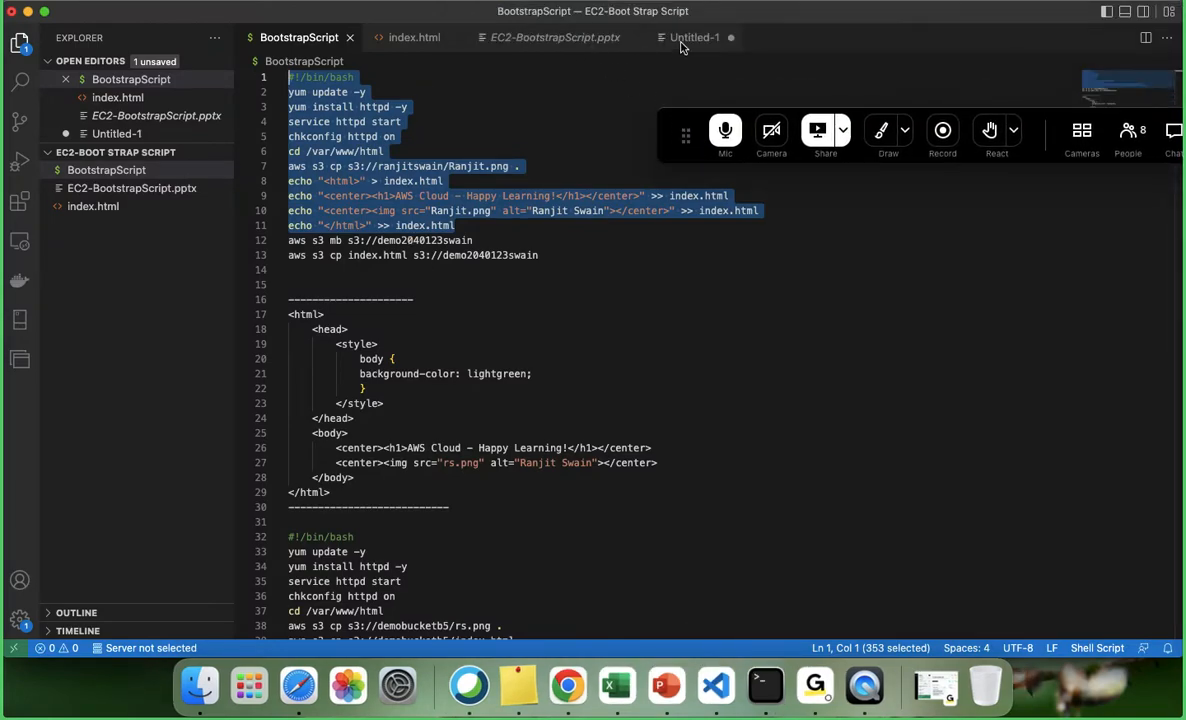
pyautogui.click(683, 42)
pyautogui.moveTo(345, 89); pyautogui.dragTo(287, 88)
pyautogui.click(431, 122)
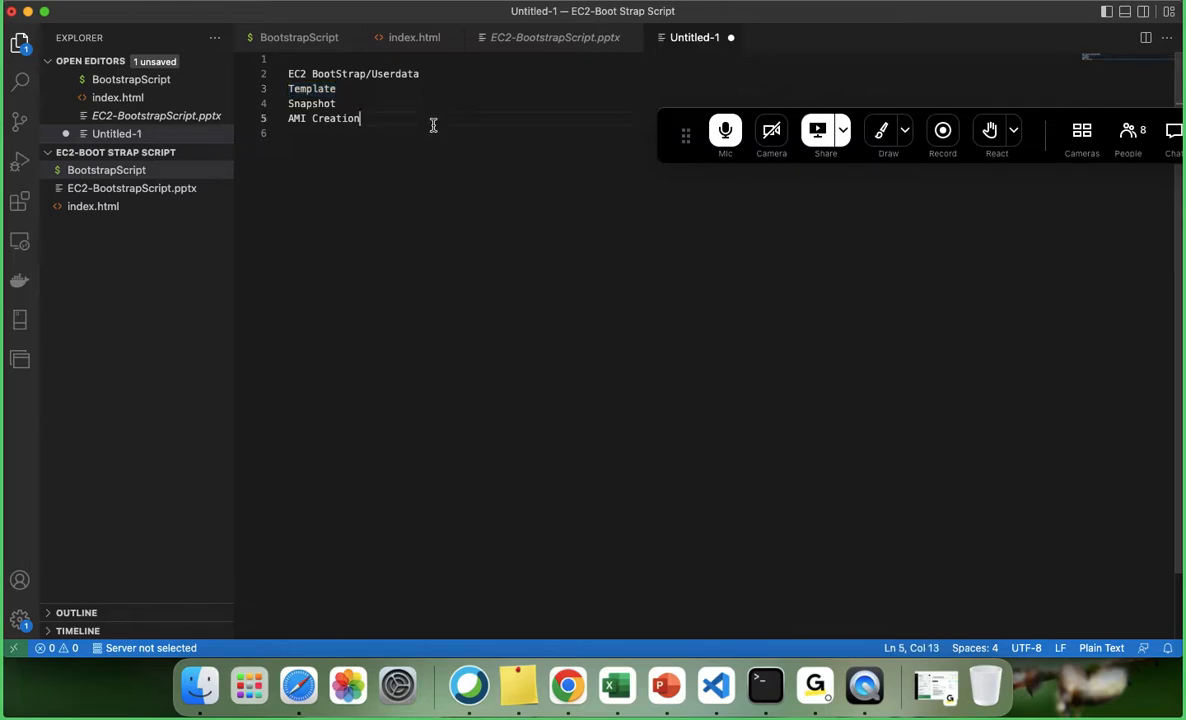
pyautogui.moveTo(432, 73); pyautogui.dragTo(278, 73)
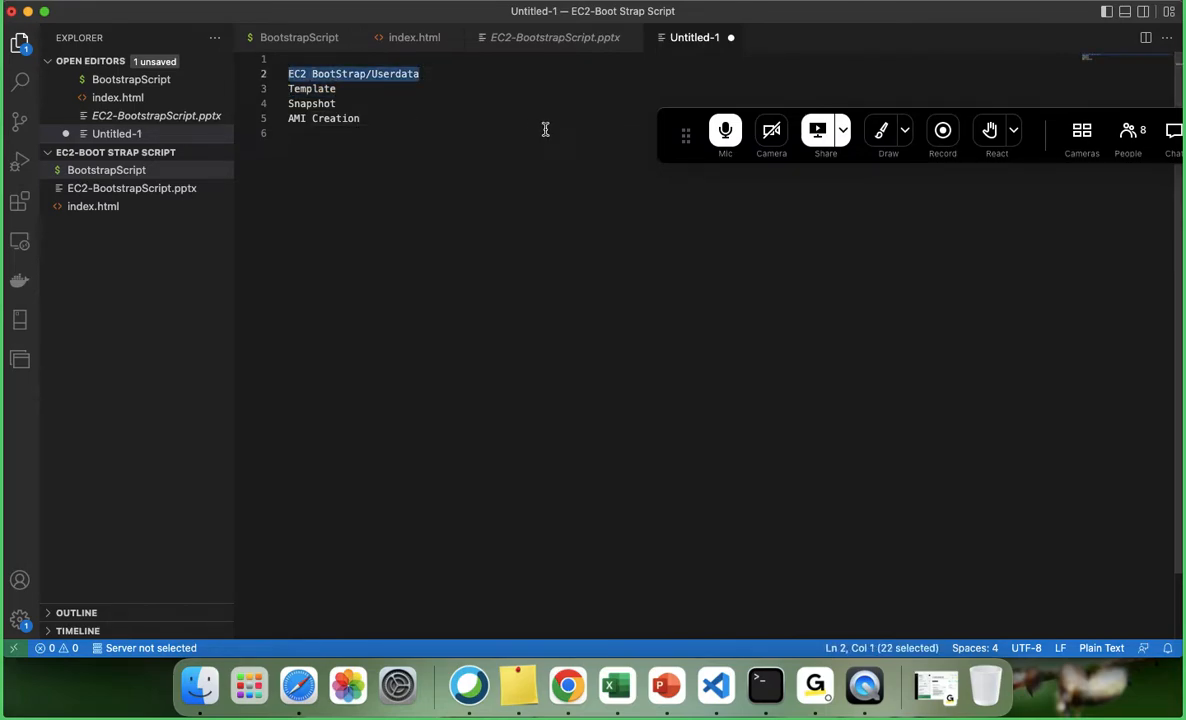
pyautogui.click(348, 91)
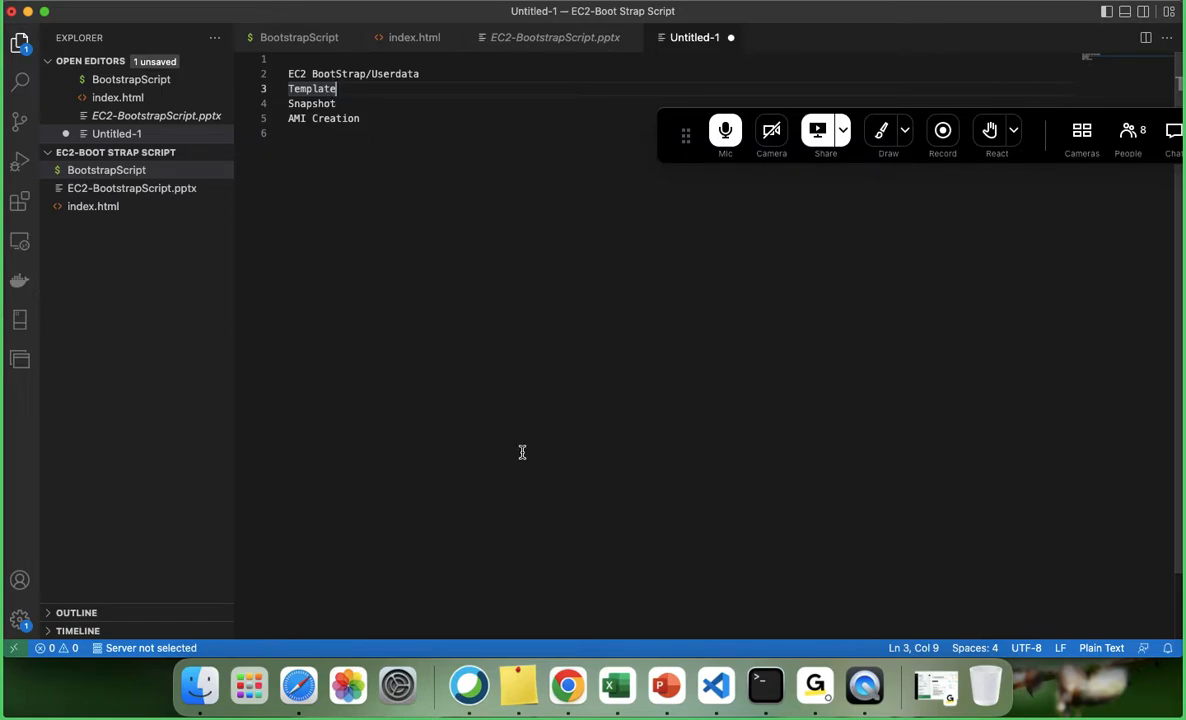
# - Switch back to Chrome, return to the EC2 instances list, and close the 13.233.216.245 page
pyautogui.click(566, 685)
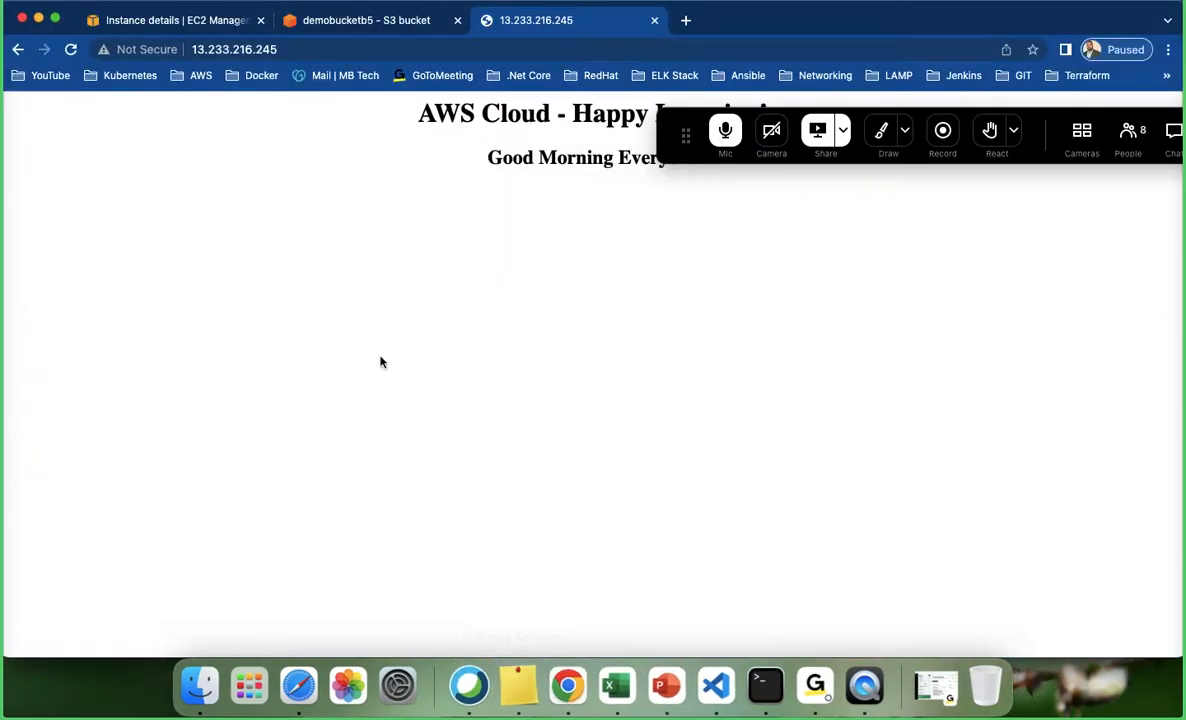
pyautogui.click(176, 22)
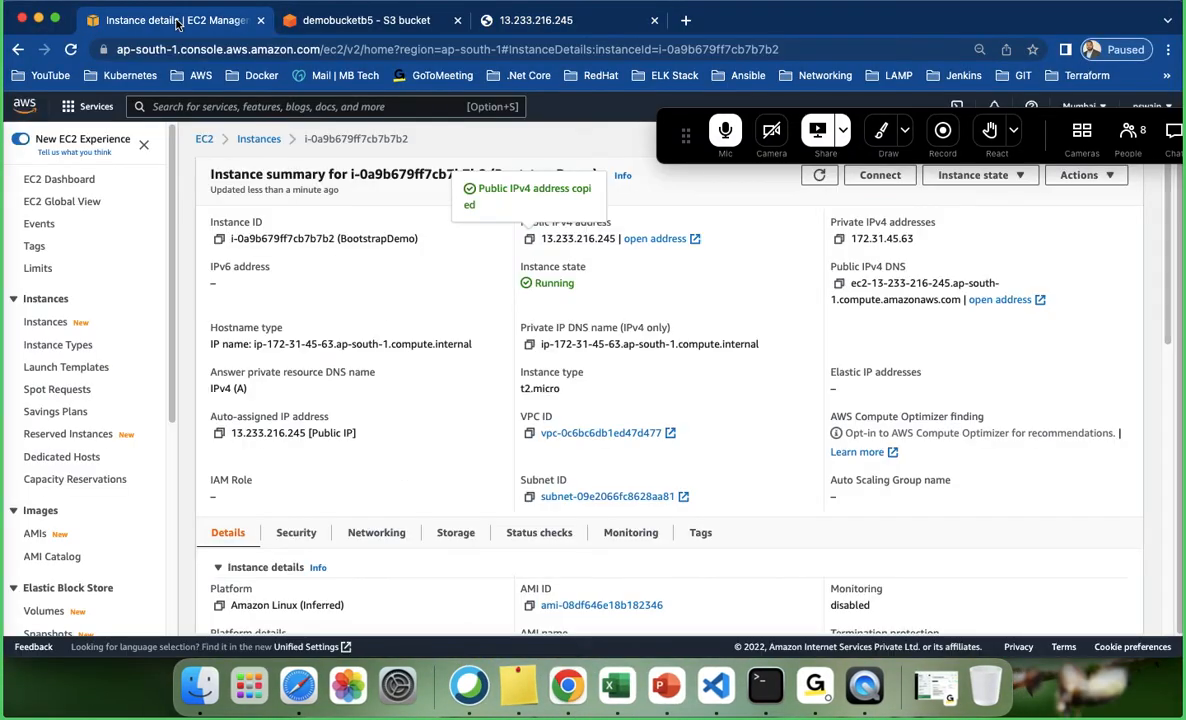
pyautogui.click(243, 137)
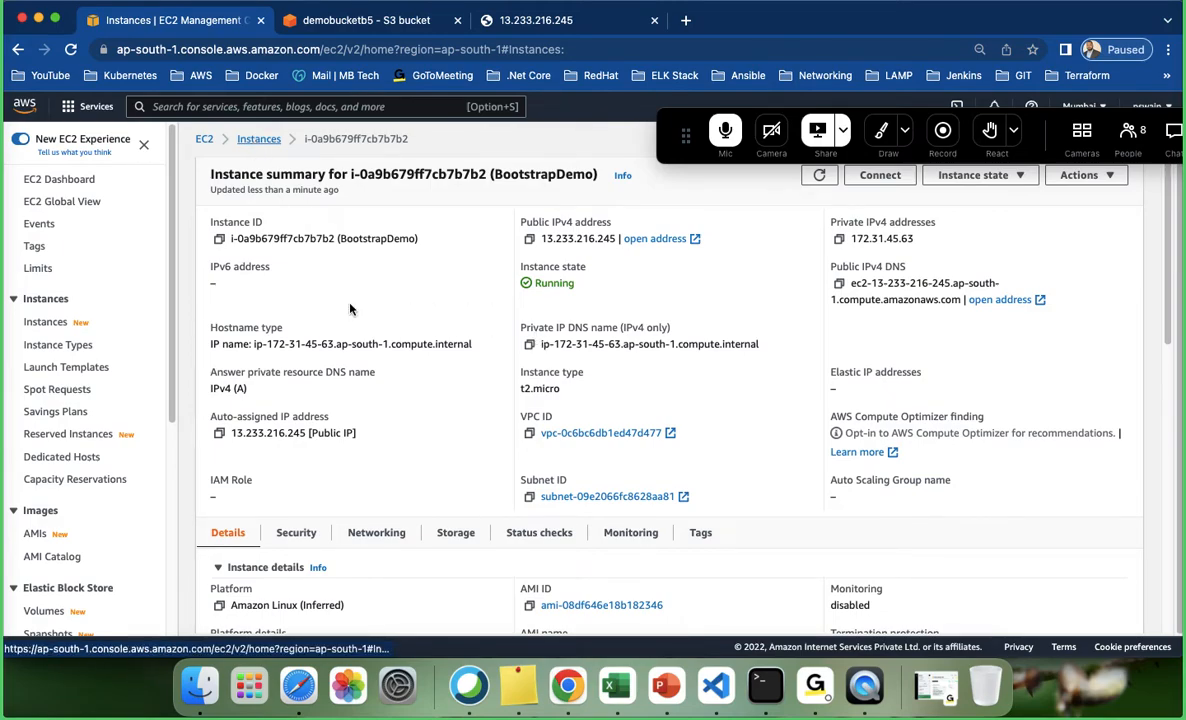
pyautogui.click(654, 20)
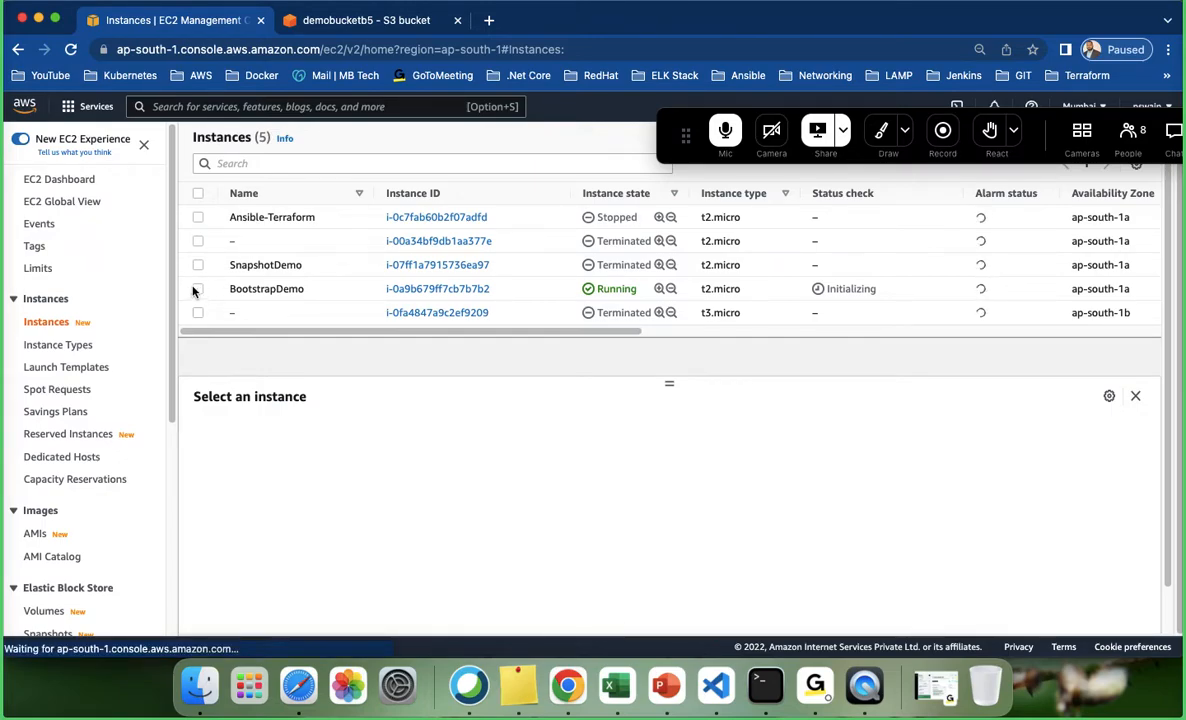
# - Terminate the BootstrapDemo instance
pyautogui.click(197, 289)
pyautogui.click(197, 289)
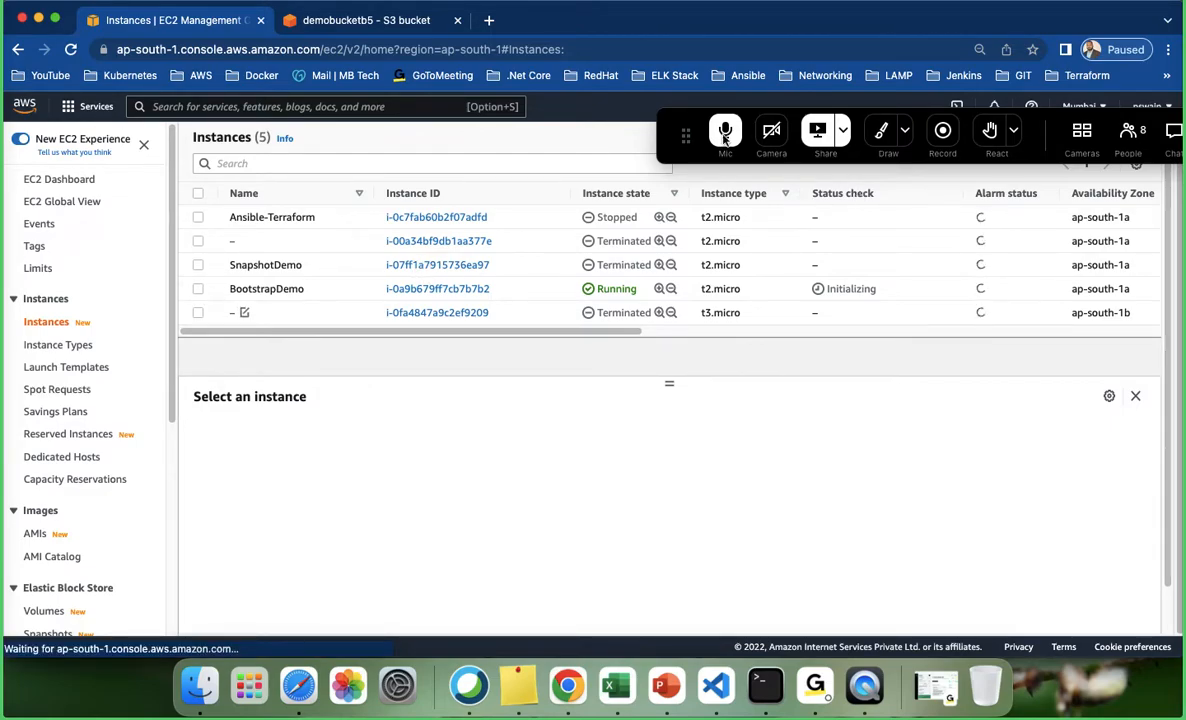
pyautogui.moveTo(687, 135); pyautogui.dragTo(703, 55)
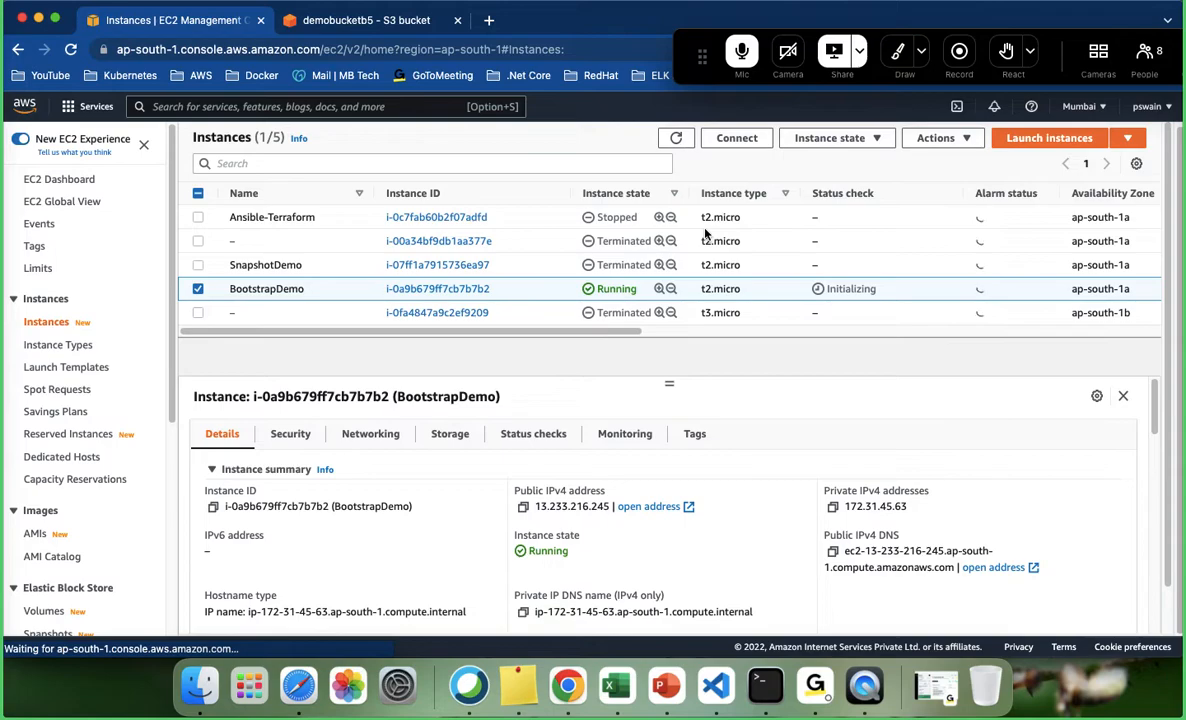
pyautogui.click(808, 137)
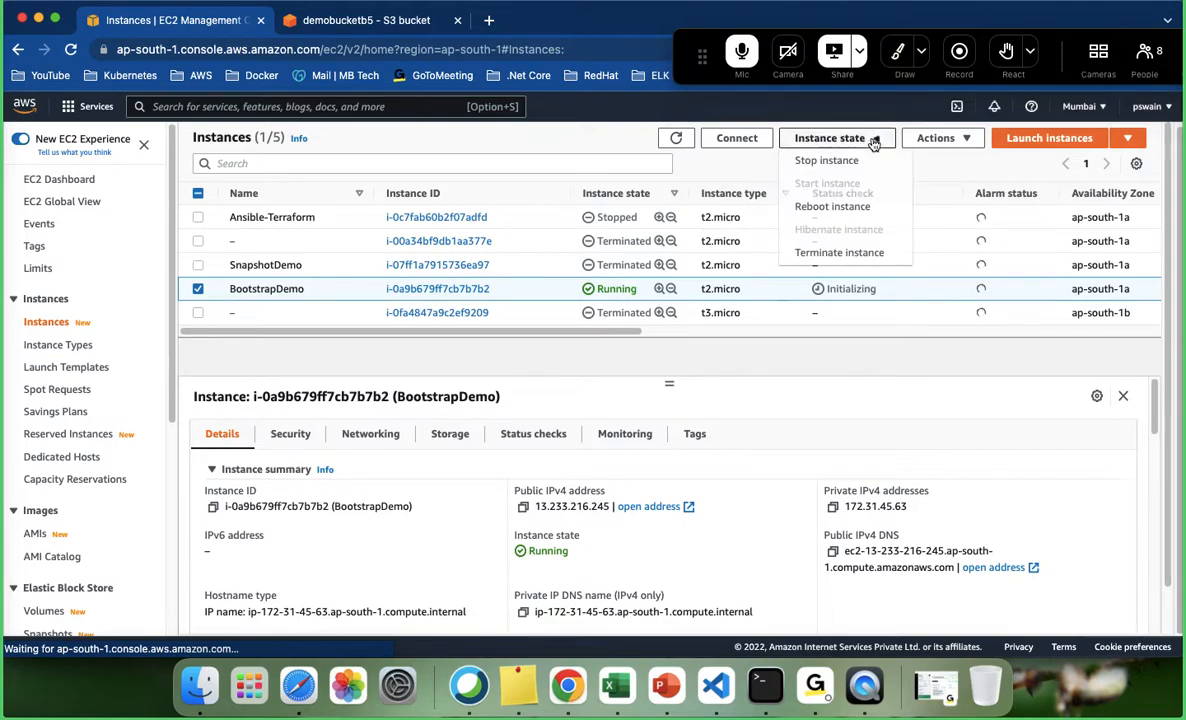
pyautogui.click(817, 256)
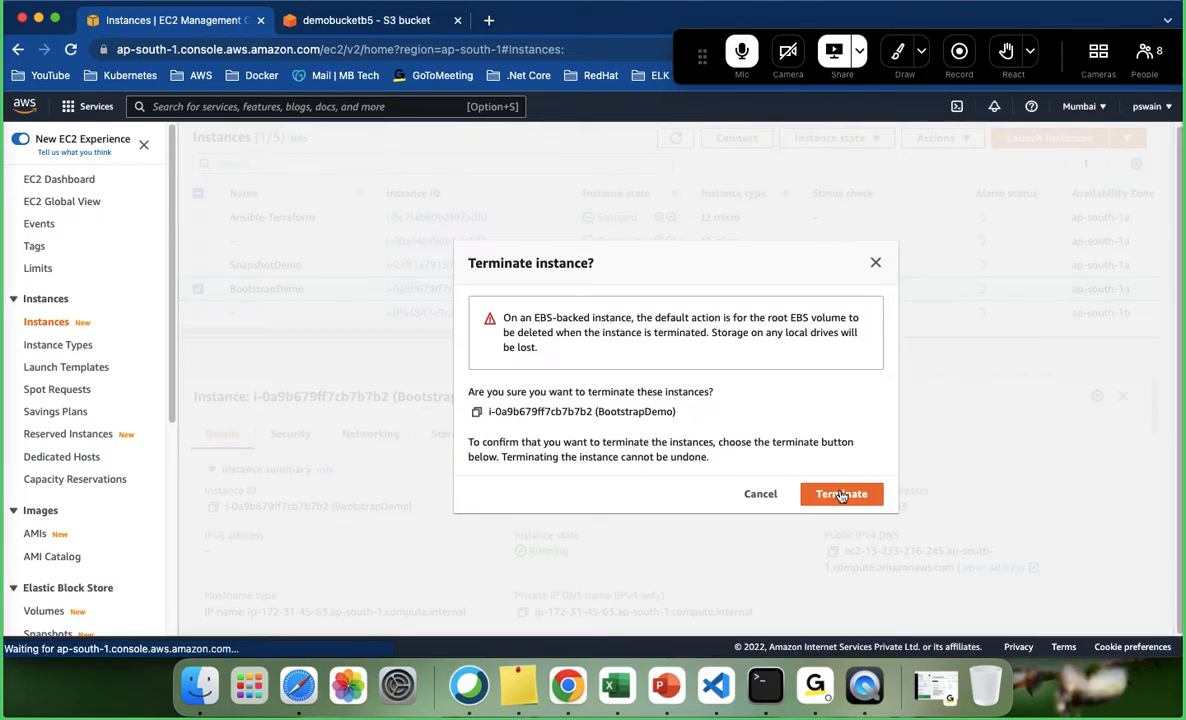
pyautogui.click(843, 494)
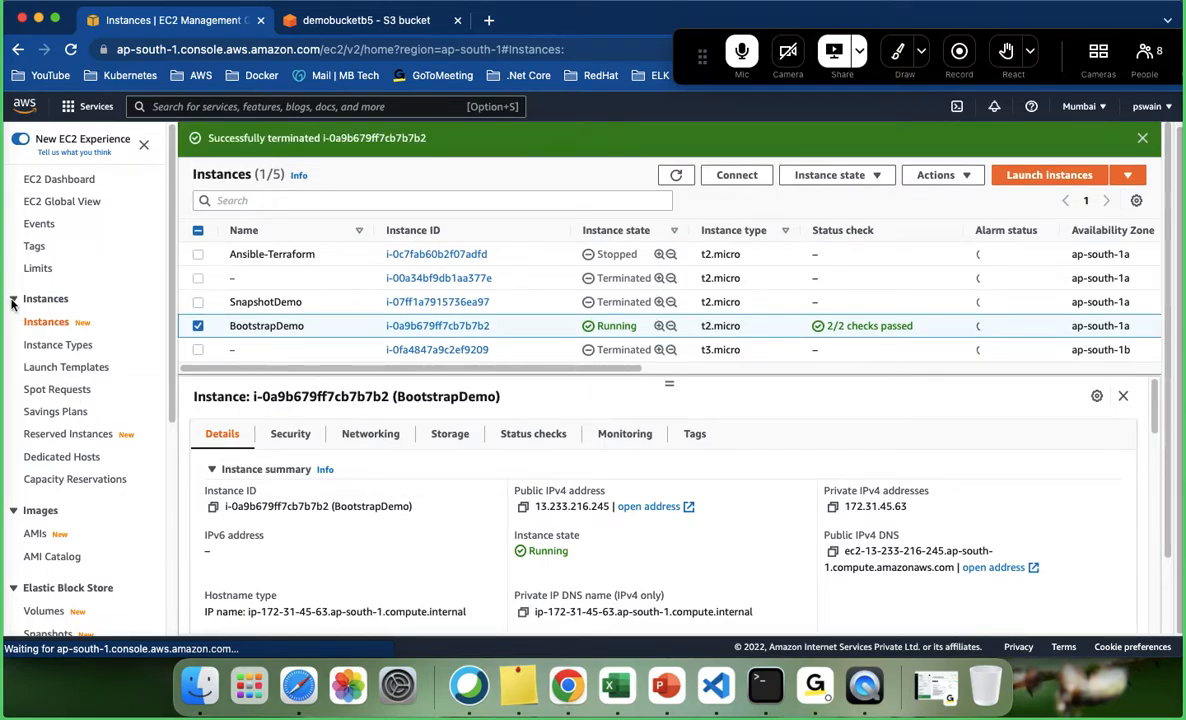
# - Examine the EC2 dashboard's resource overview and the launch options offered in the instances list, including launching from a template
pyautogui.click(59, 372)
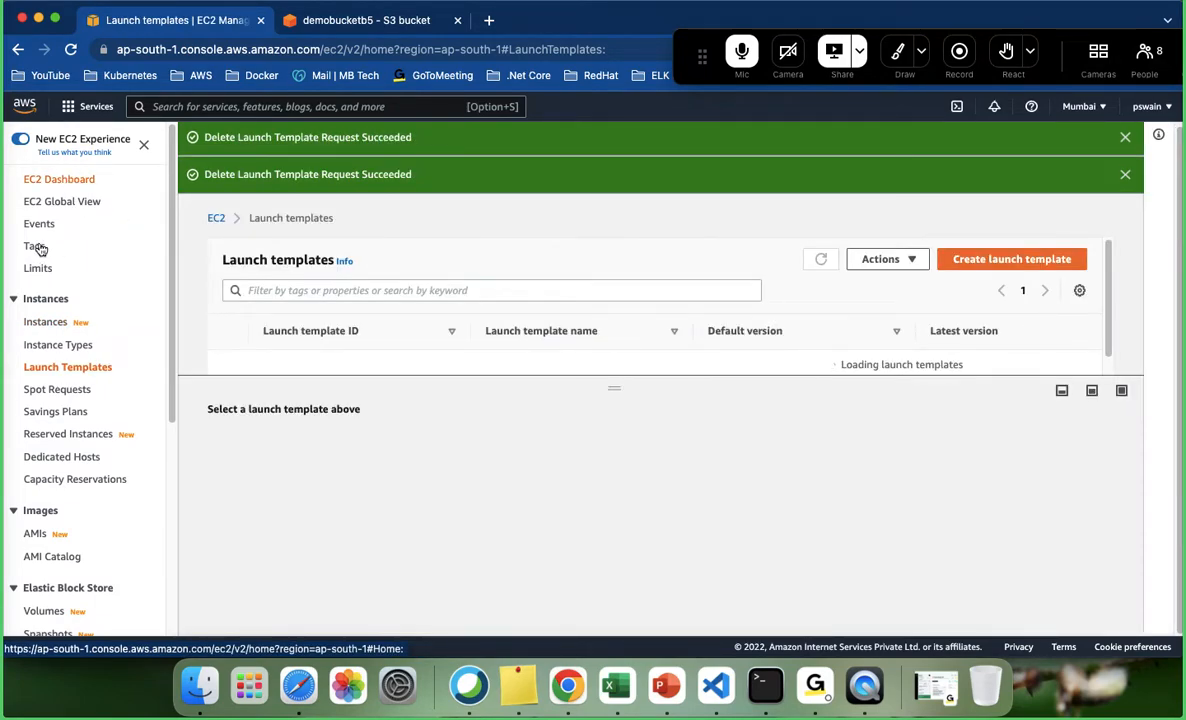
pyautogui.click(55, 184)
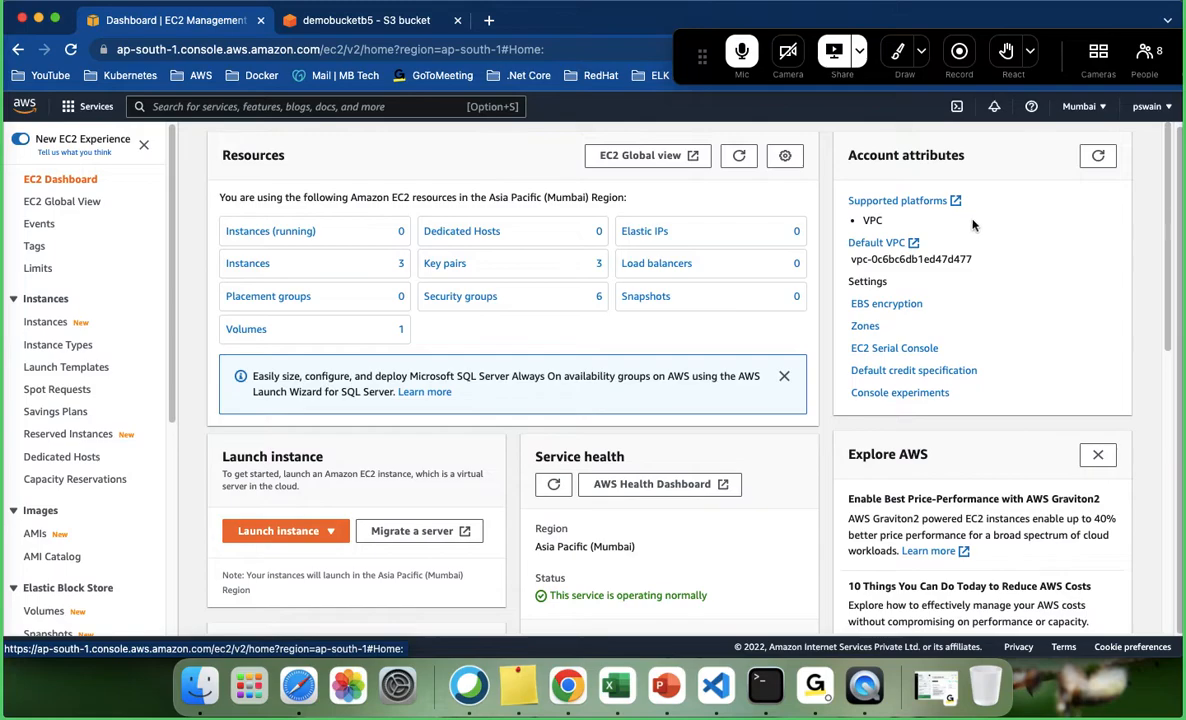
pyautogui.click(55, 344)
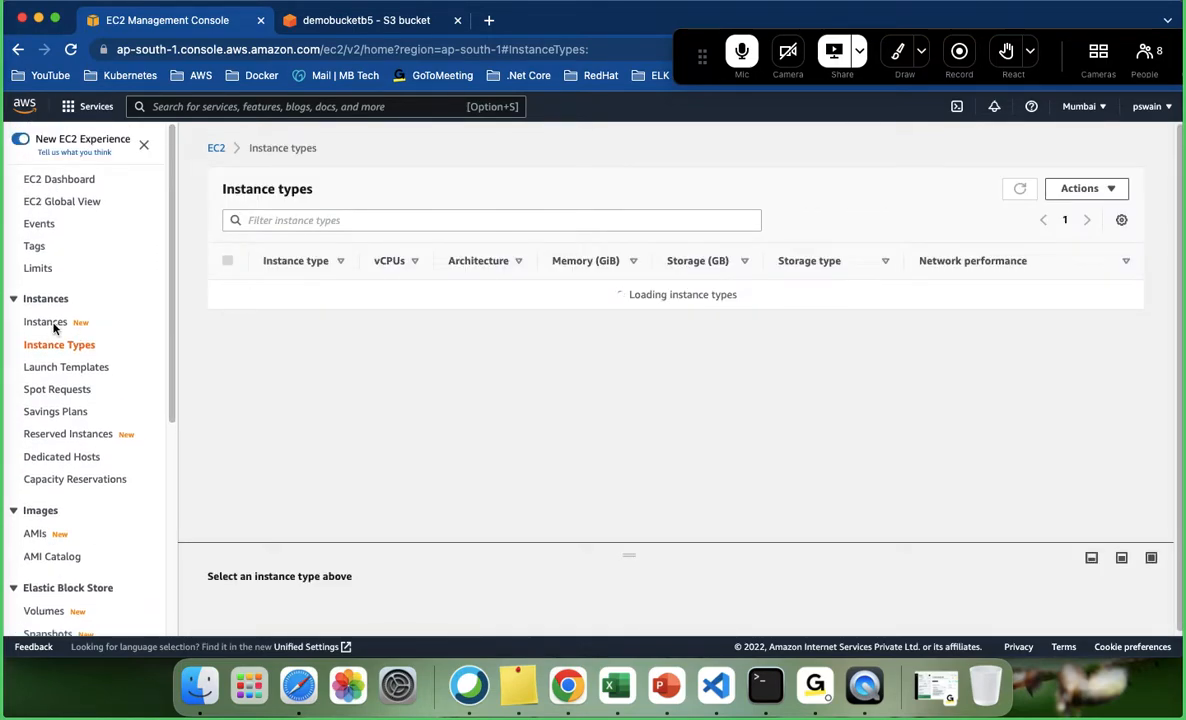
pyautogui.click(46, 322)
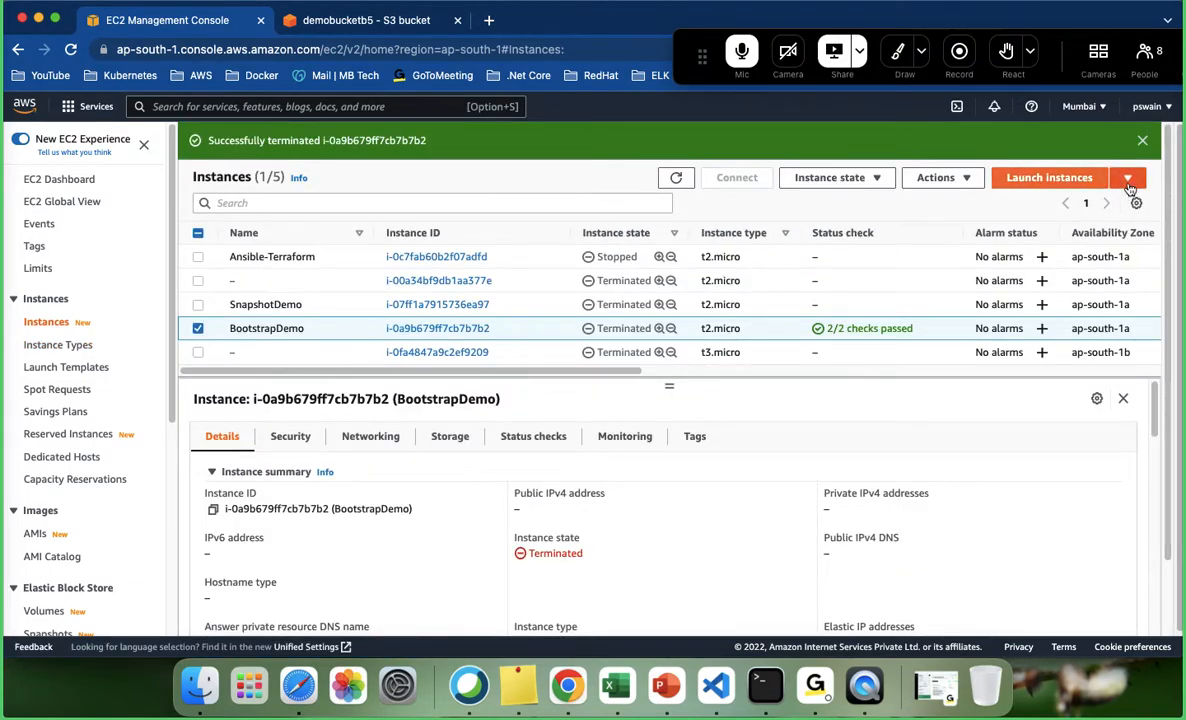
pyautogui.click(1127, 180)
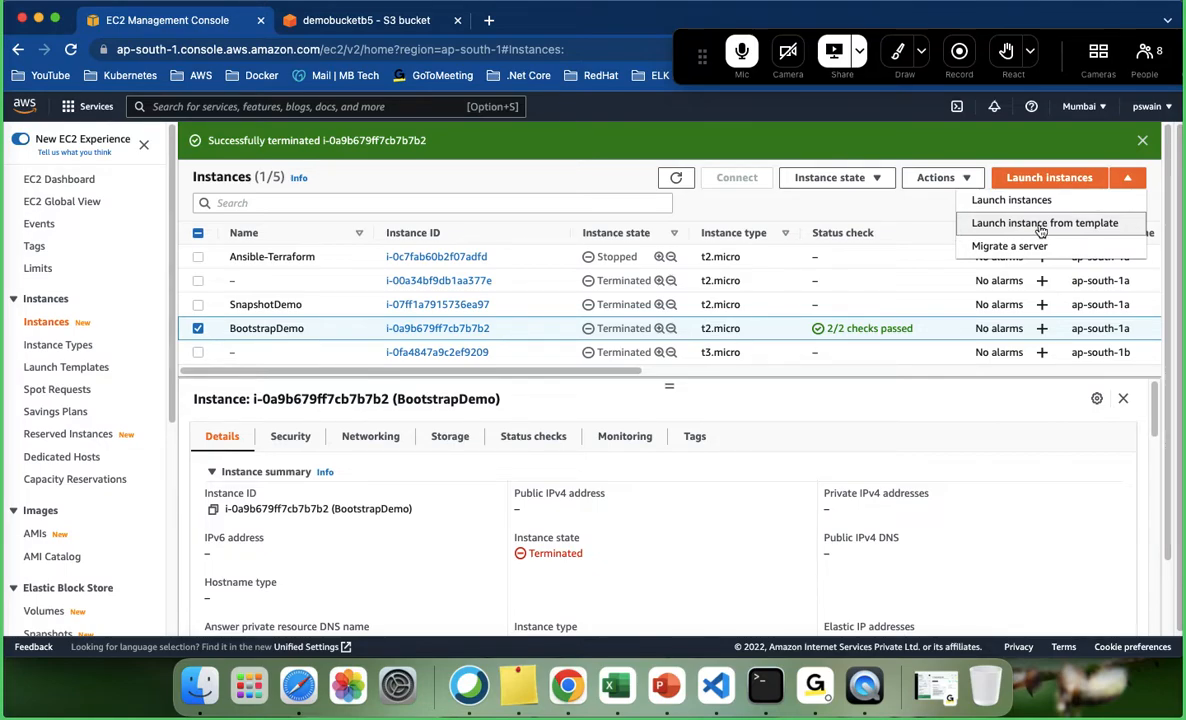
pyautogui.click(1142, 141)
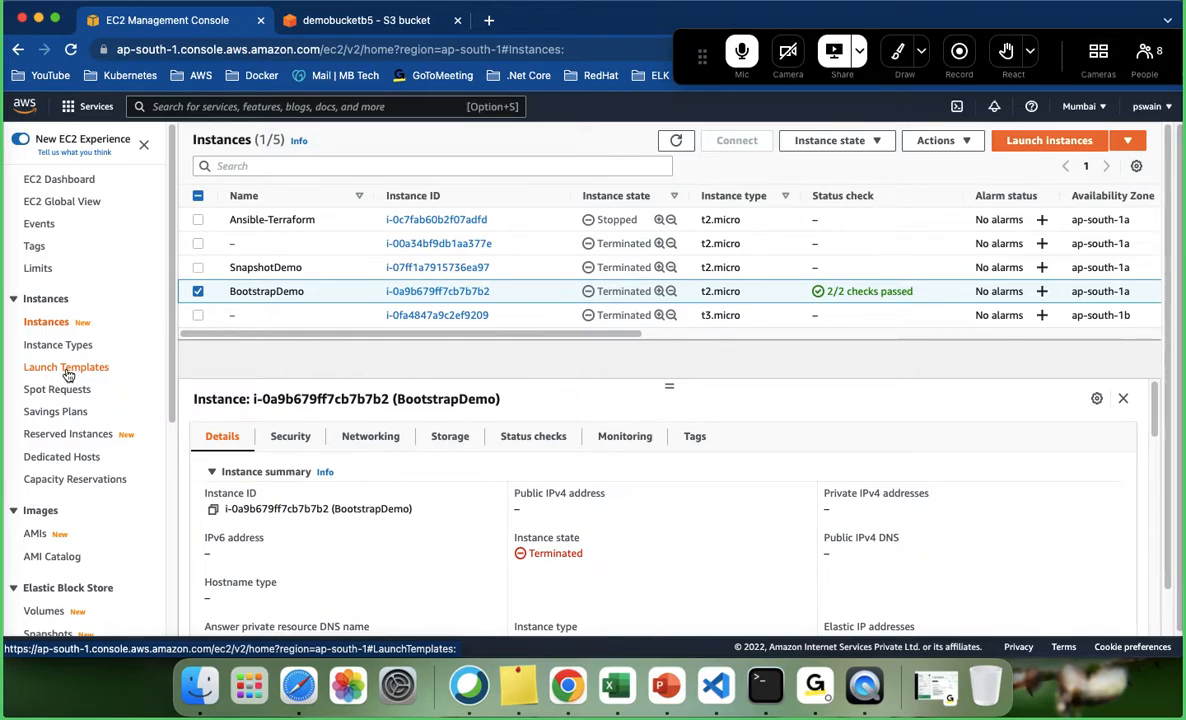
# - Start a new EC2 launch template named ABC-Banking with the version description Dev Server-1.0
pyautogui.click(60, 370)
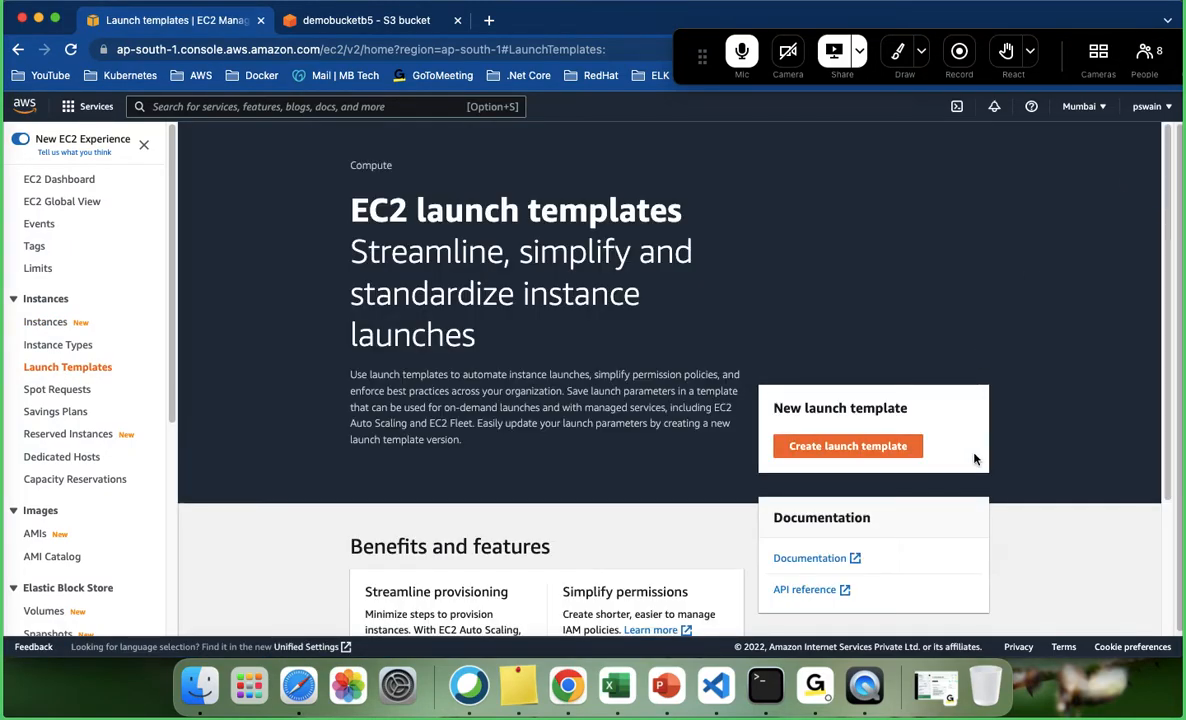
pyautogui.click(843, 450)
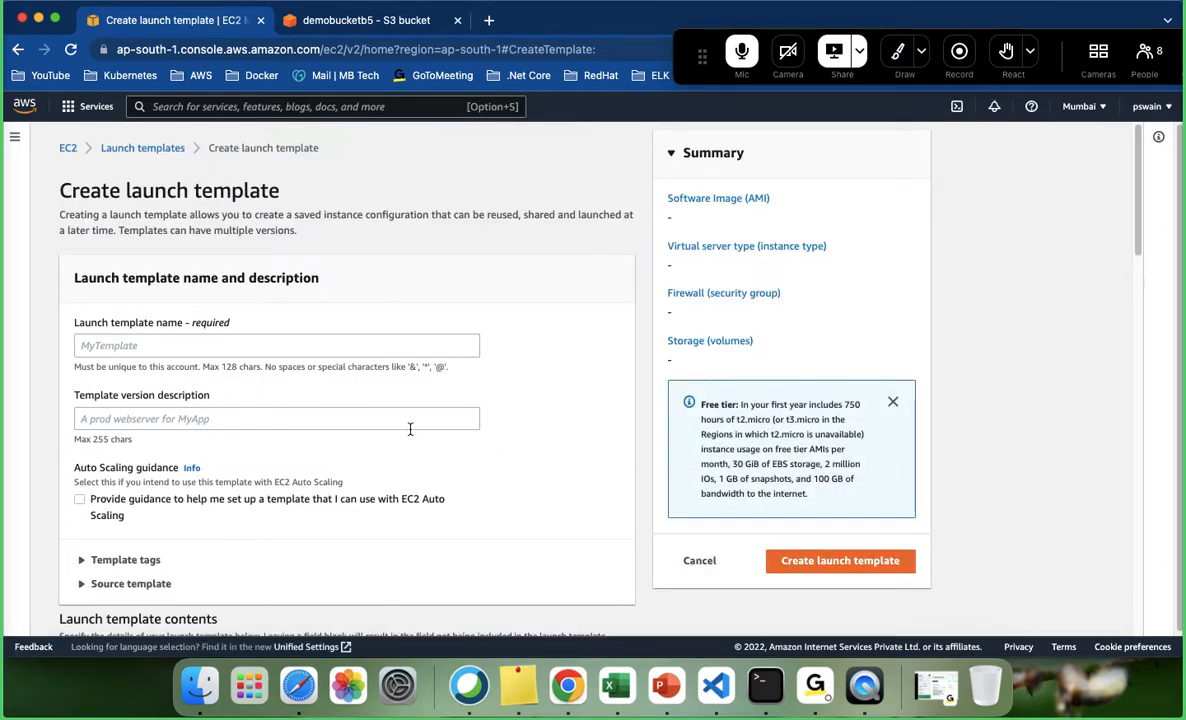
pyautogui.click(146, 342)
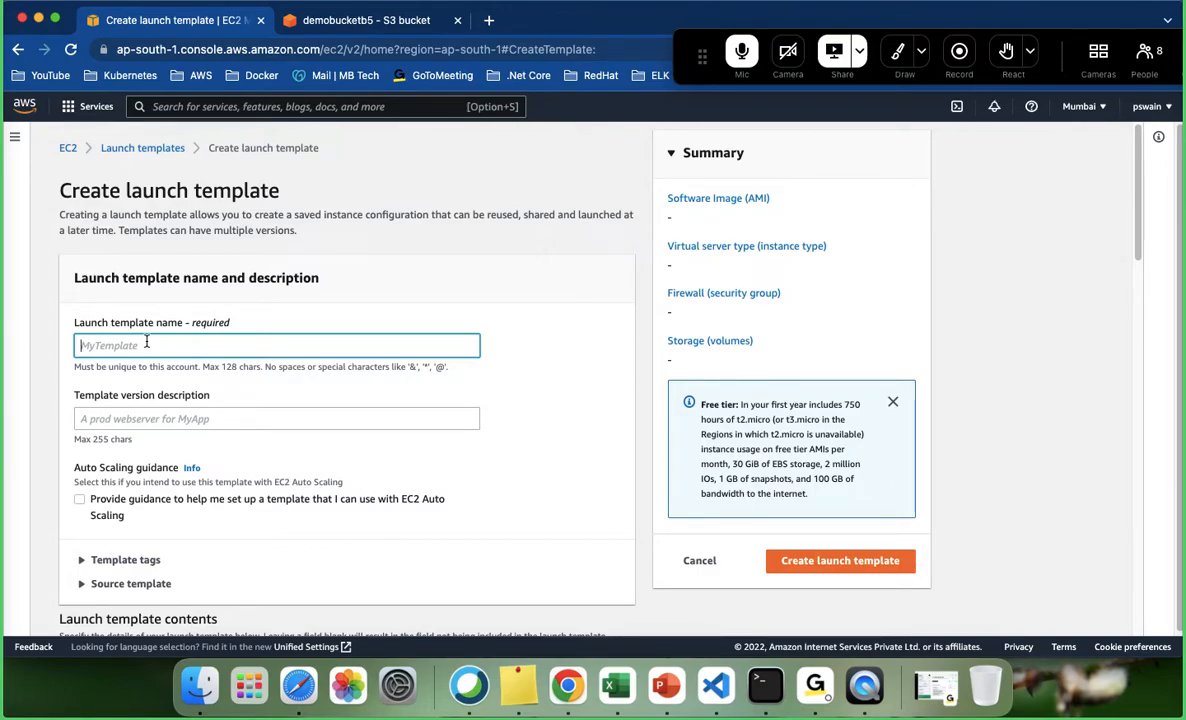
pyautogui.write('ABC-')
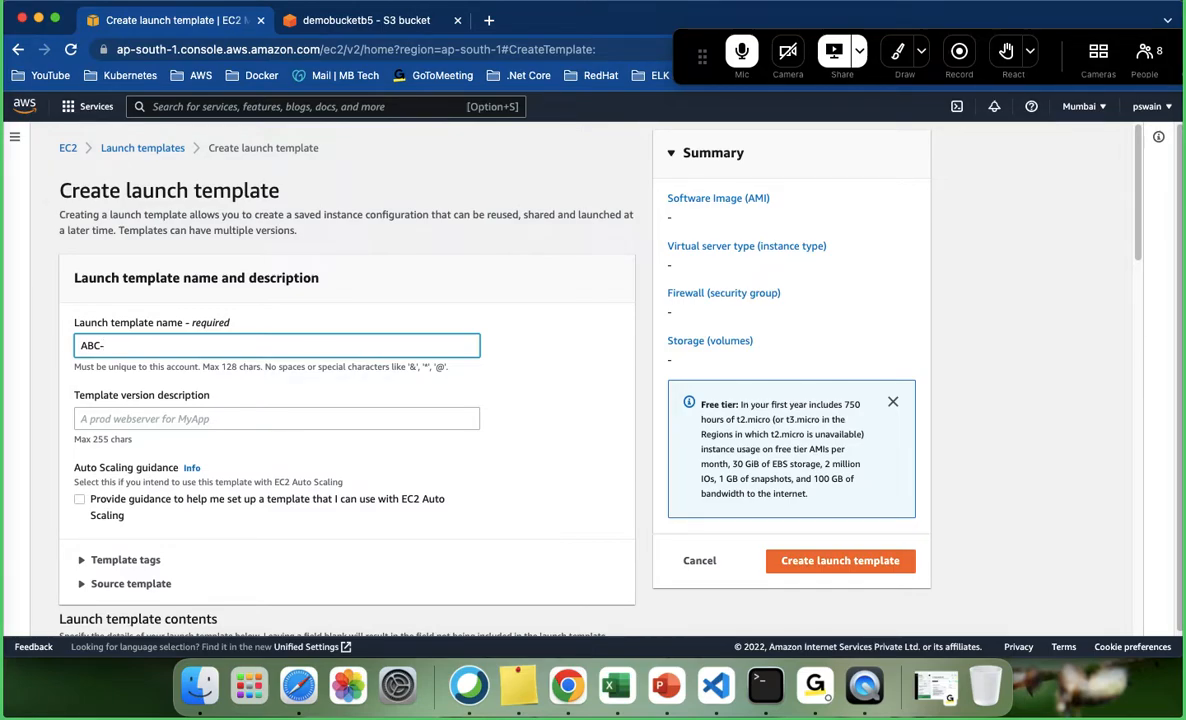
pyautogui.write('Banking')
pyautogui.click(130, 417)
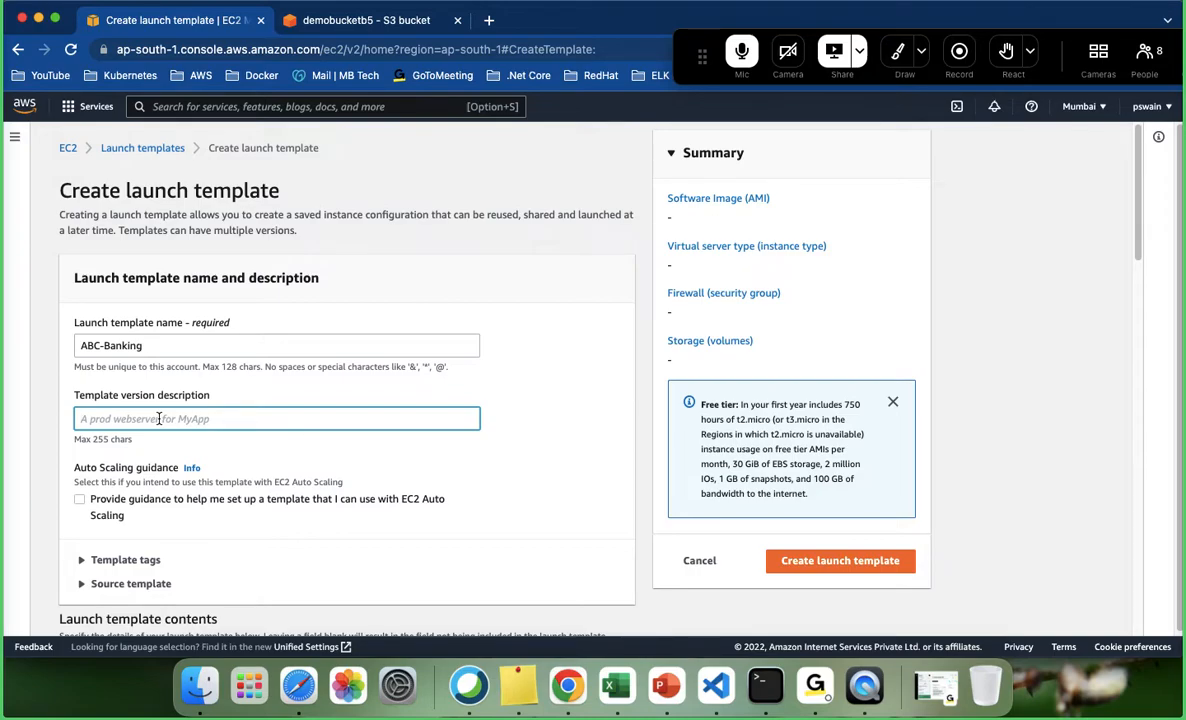
pyautogui.write('Dev')
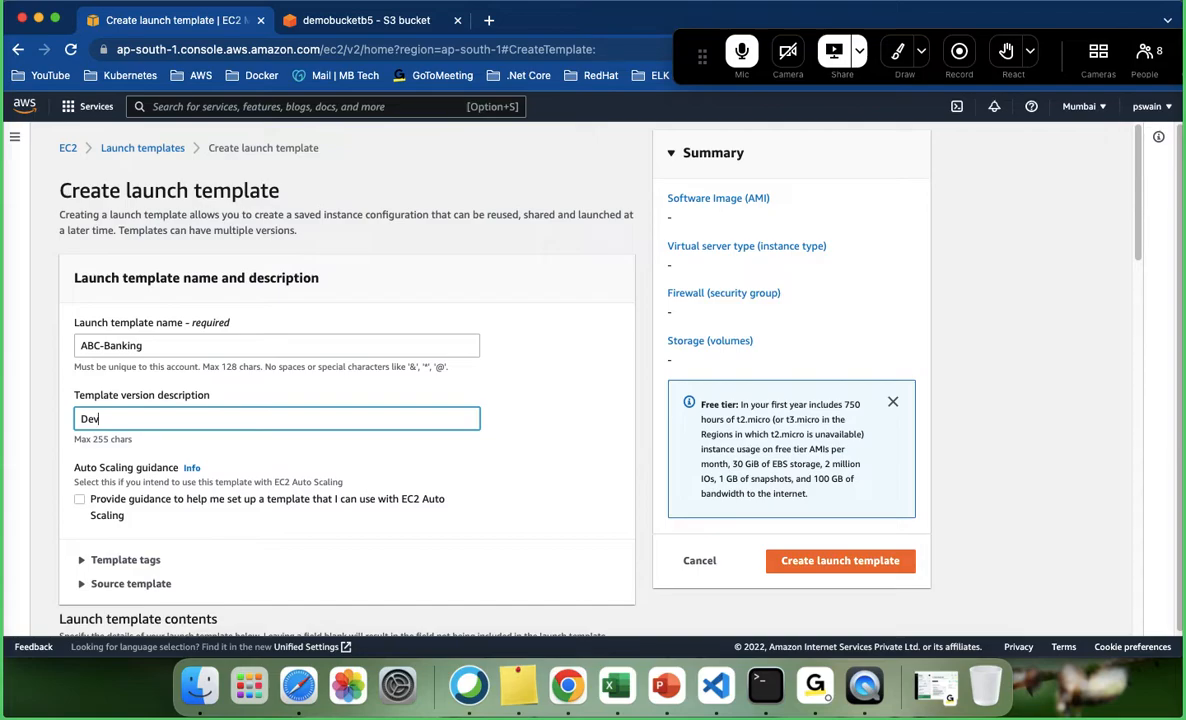
pyautogui.write(' Server-1.0')
# - Add a blank tag entry to the launch template's template tags
pyautogui.scroll(-5, 151, 512)
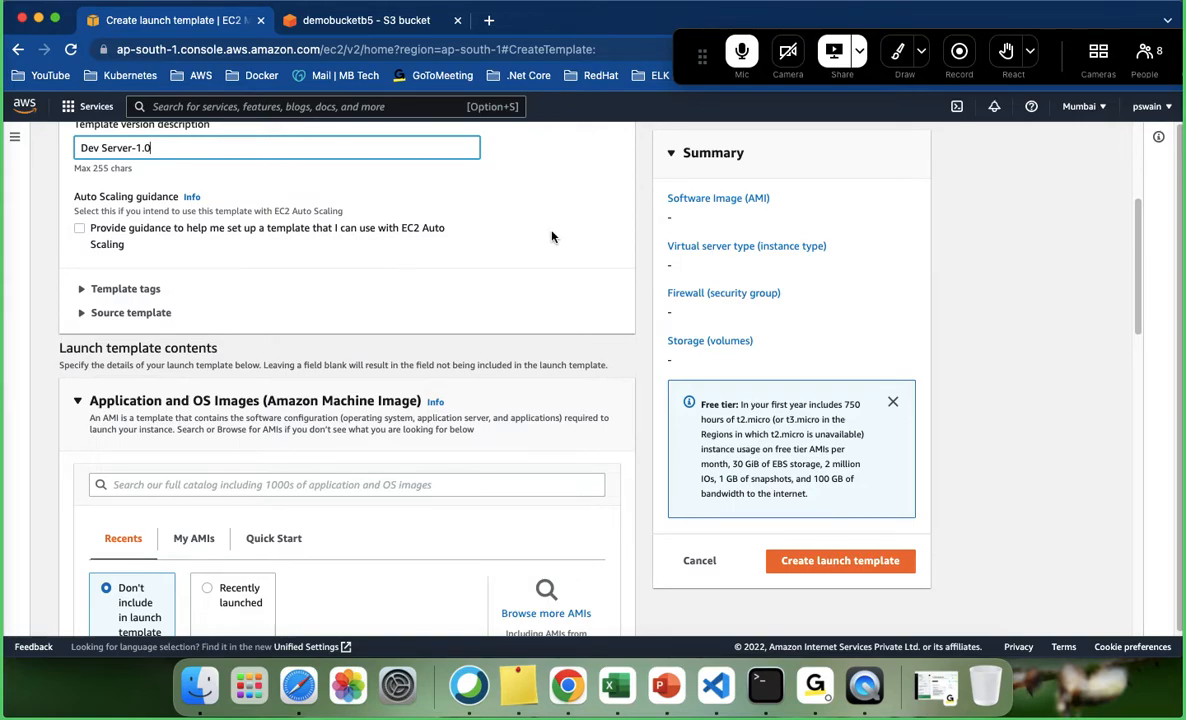
pyautogui.scroll(-1, 209, 286)
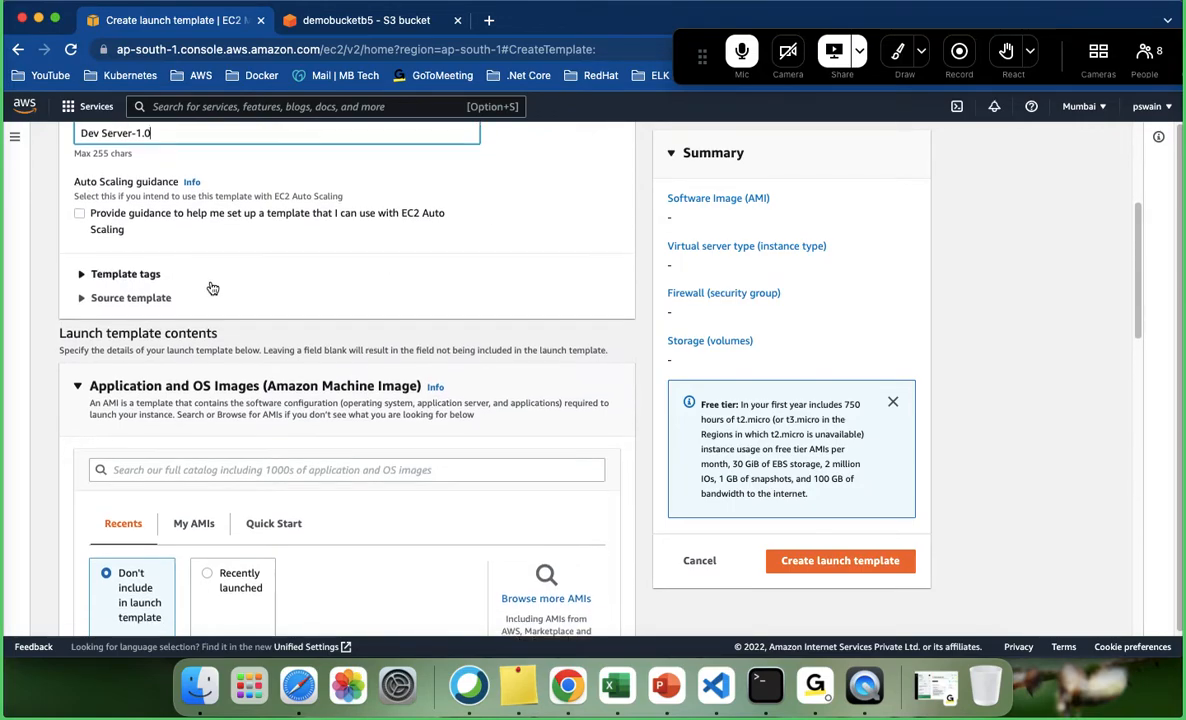
pyautogui.click(86, 268)
pyautogui.click(107, 327)
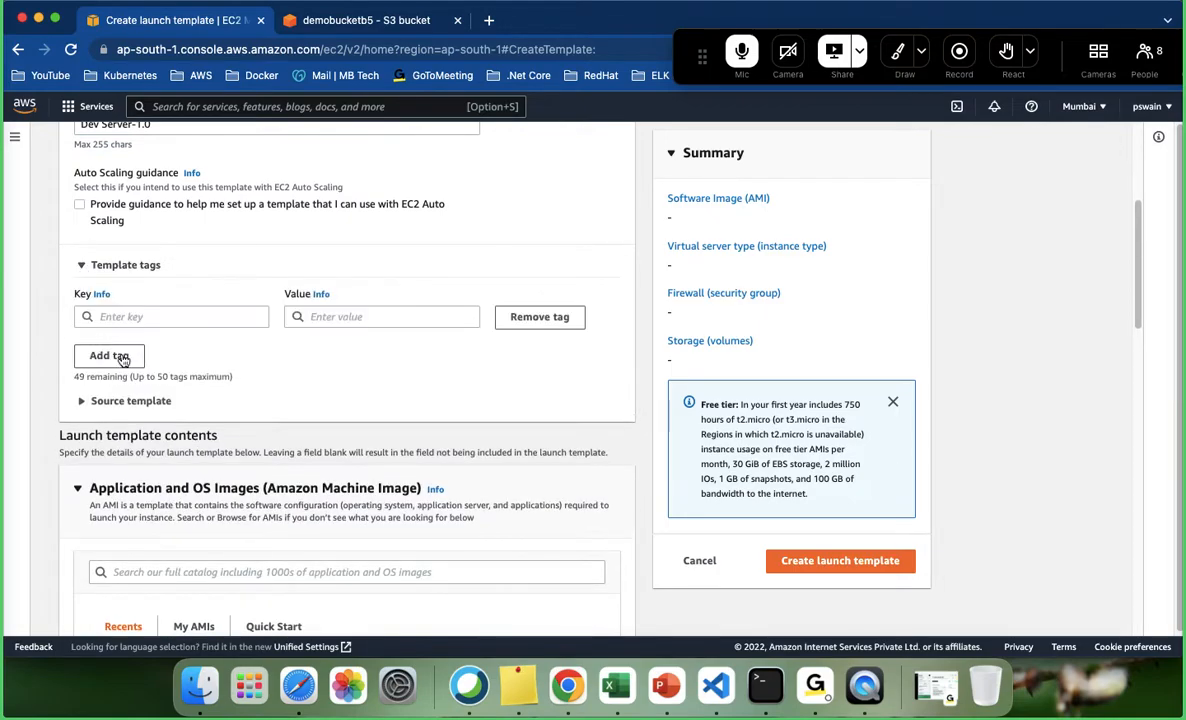
pyautogui.click(128, 316)
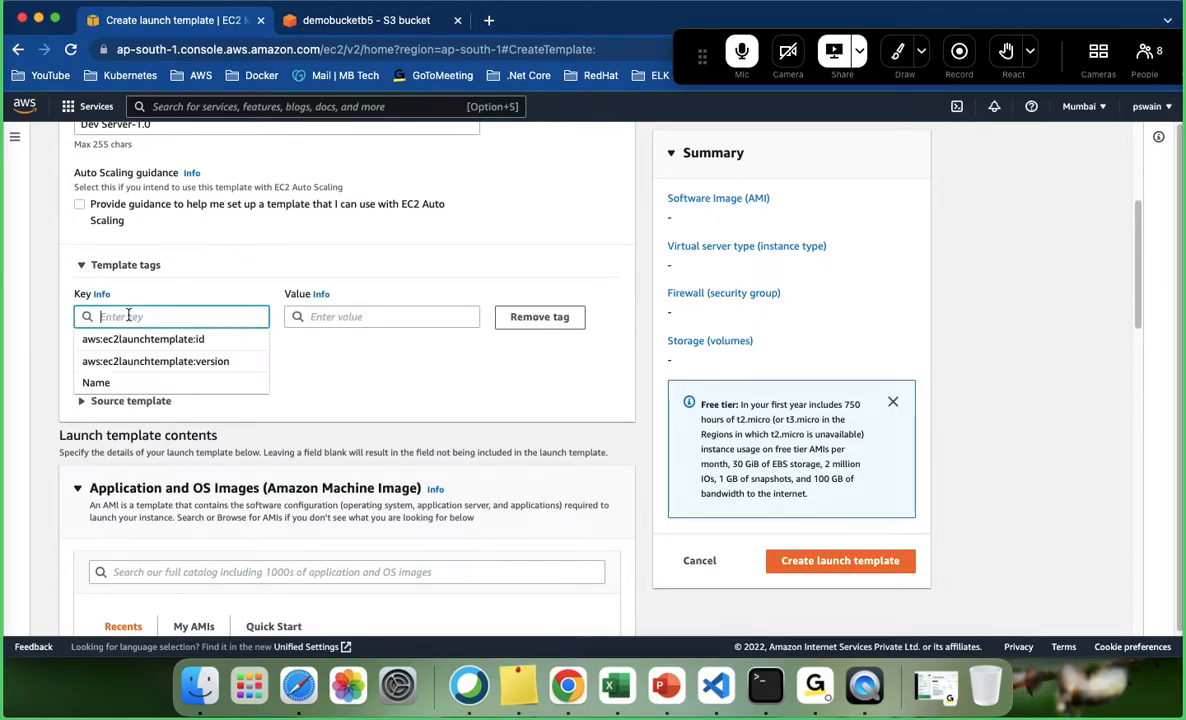
pyautogui.write('Na')
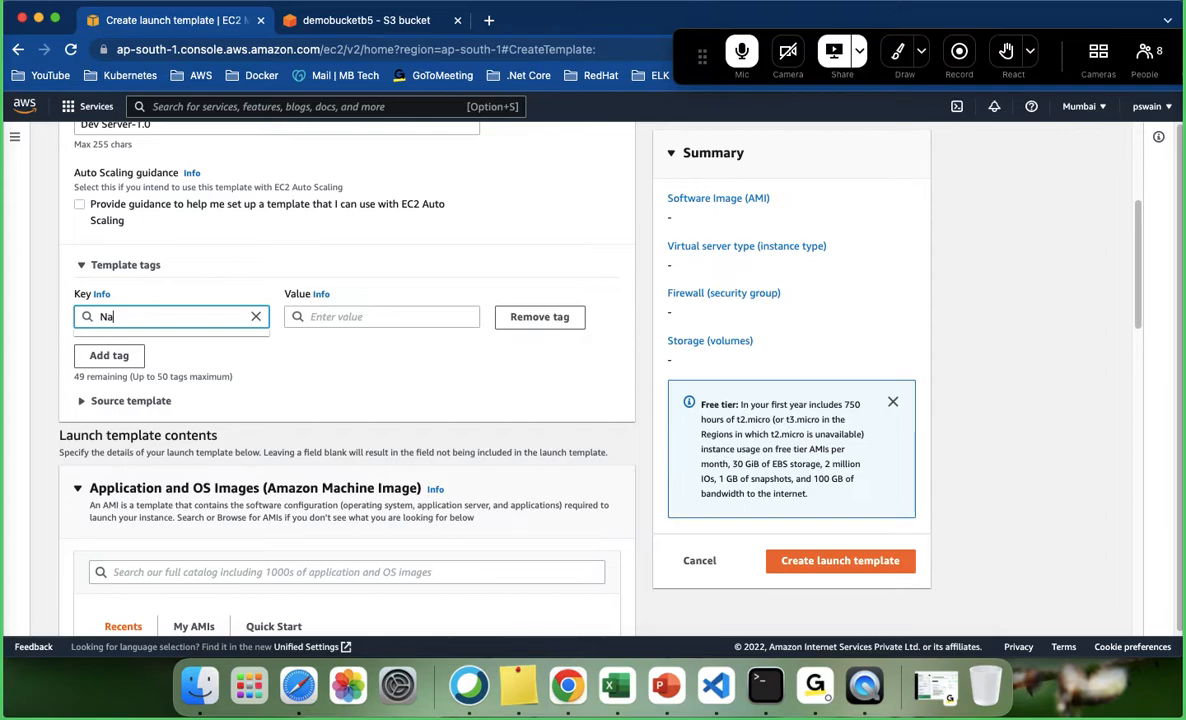
pyautogui.press('BackSpace')
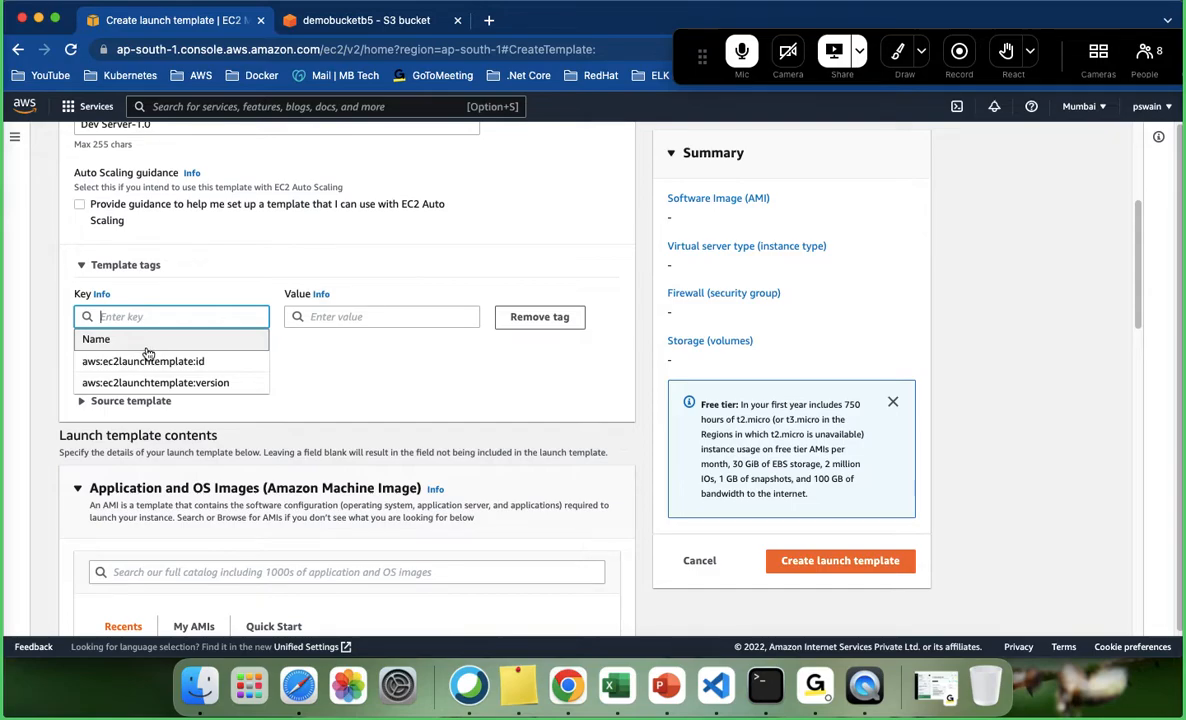
pyautogui.click(174, 362)
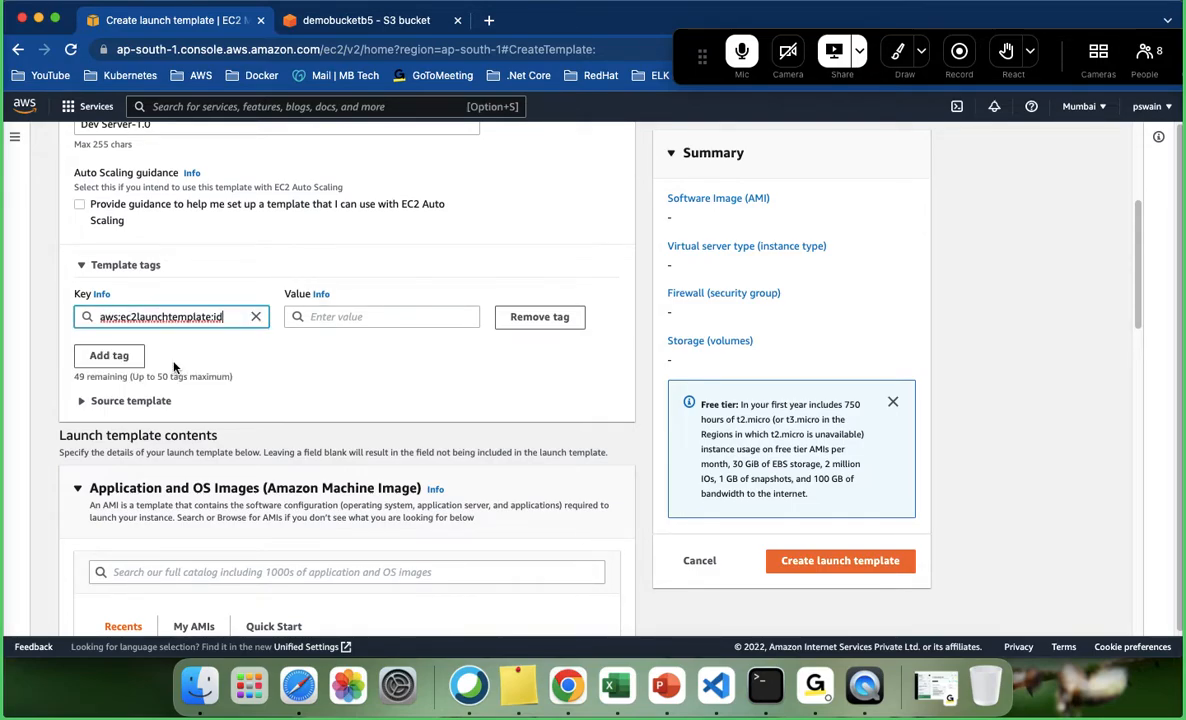
pyautogui.click(366, 318)
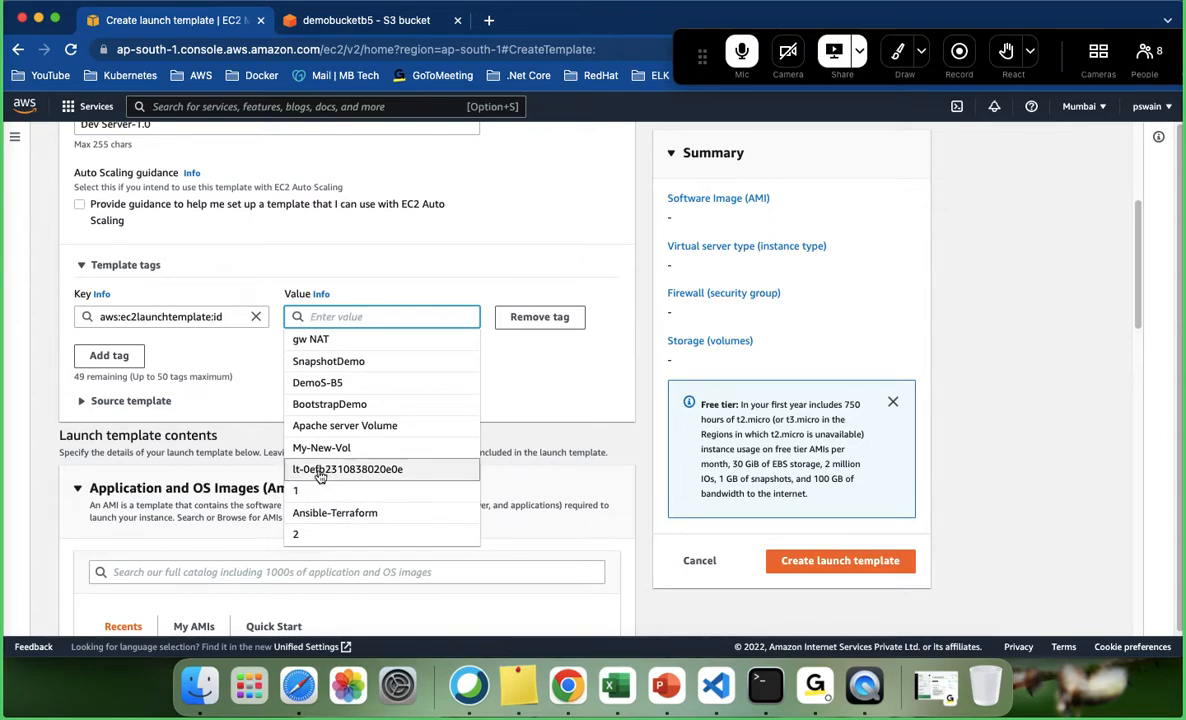
pyautogui.click(256, 318)
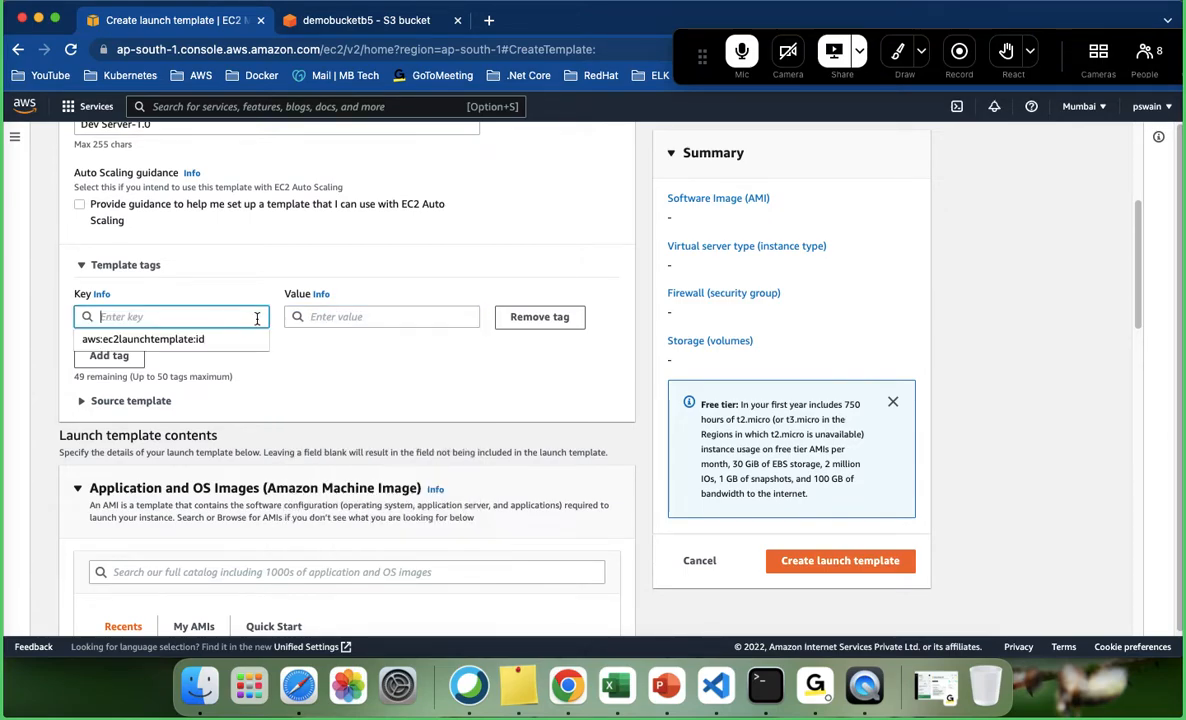
pyautogui.click(445, 379)
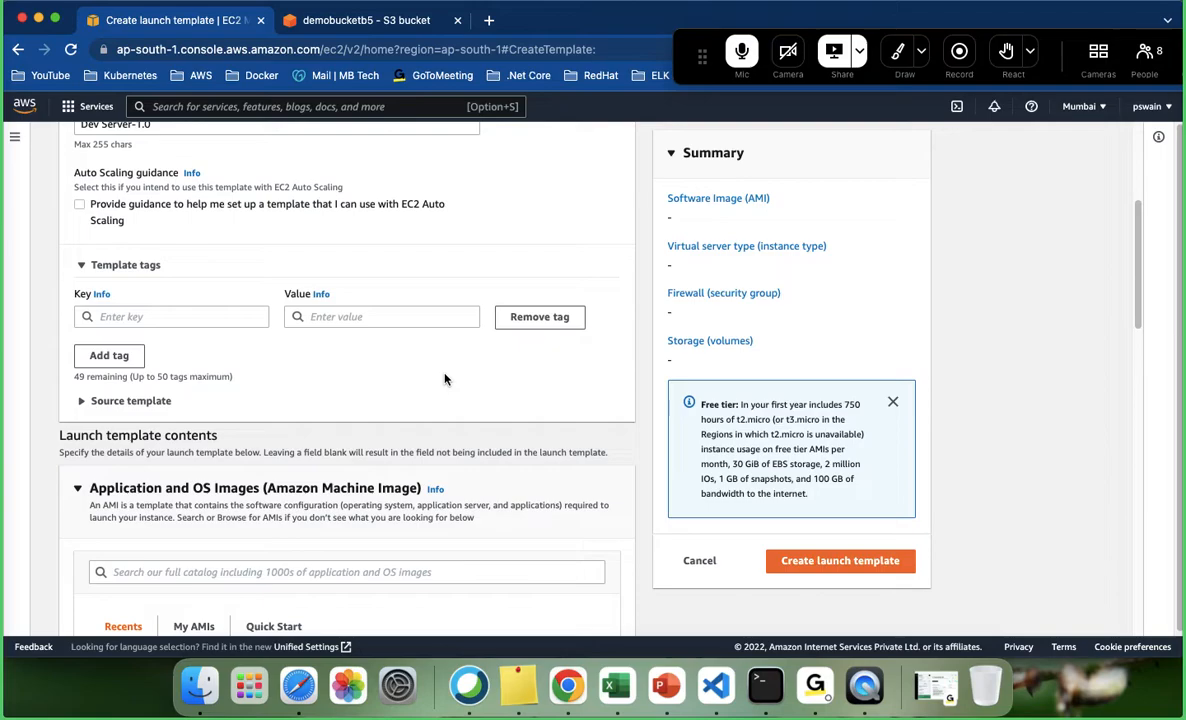
# - Set the template tag's key to Name and its value to ABC-DevServer
pyautogui.click(166, 318)
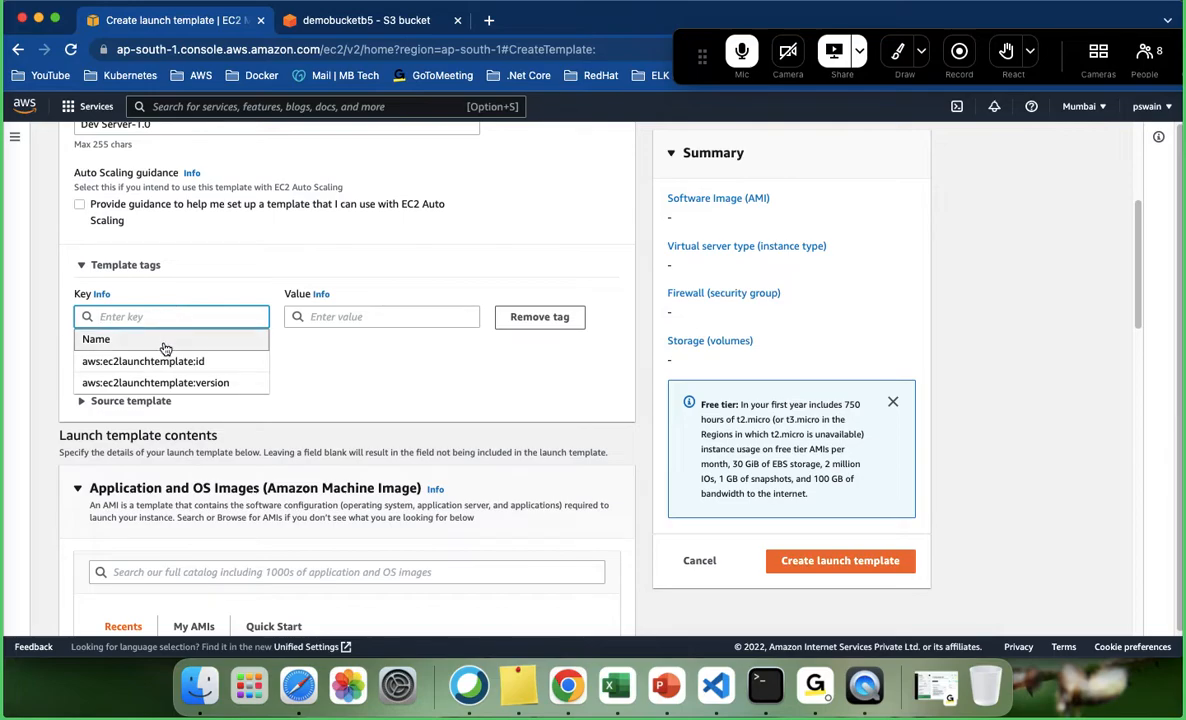
pyautogui.click(163, 340)
pyautogui.click(330, 316)
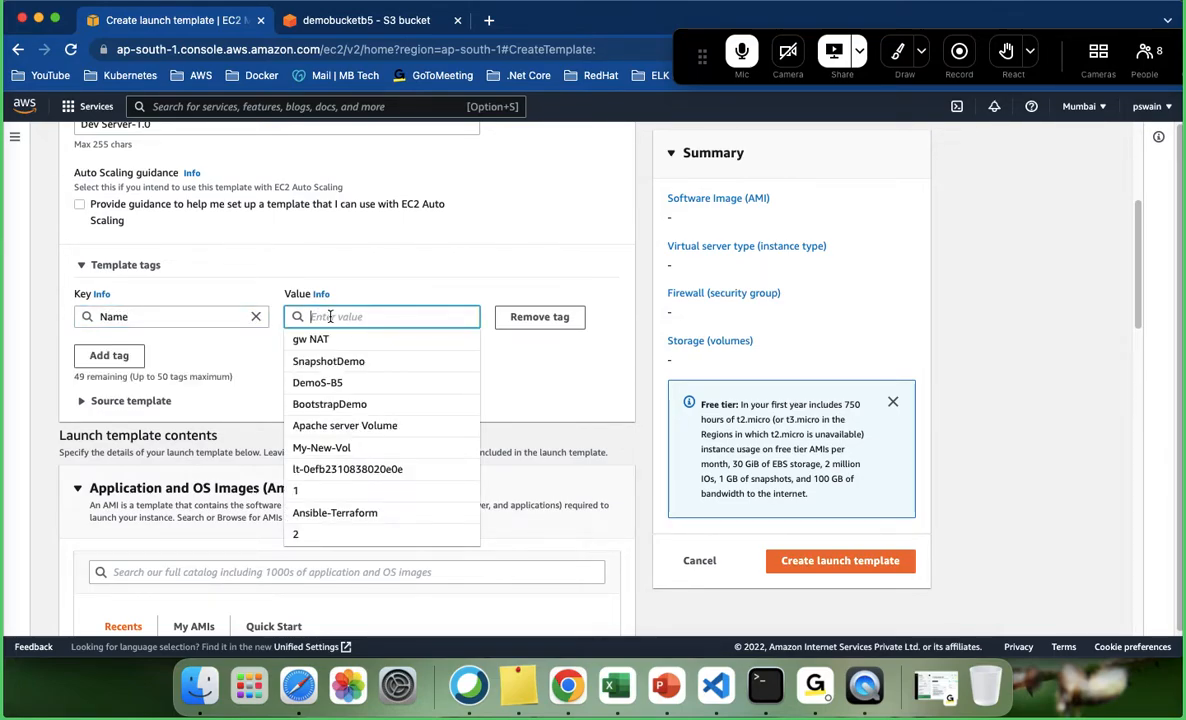
pyautogui.write('ABC')
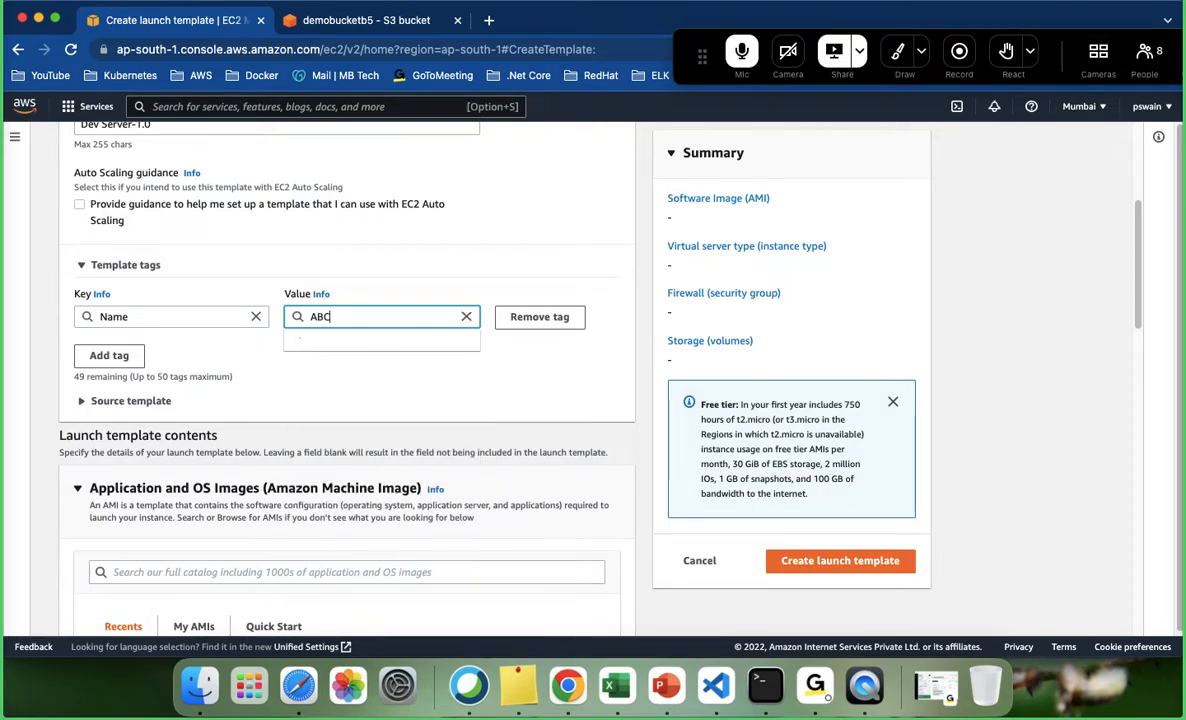
pyautogui.write('-DevServer')
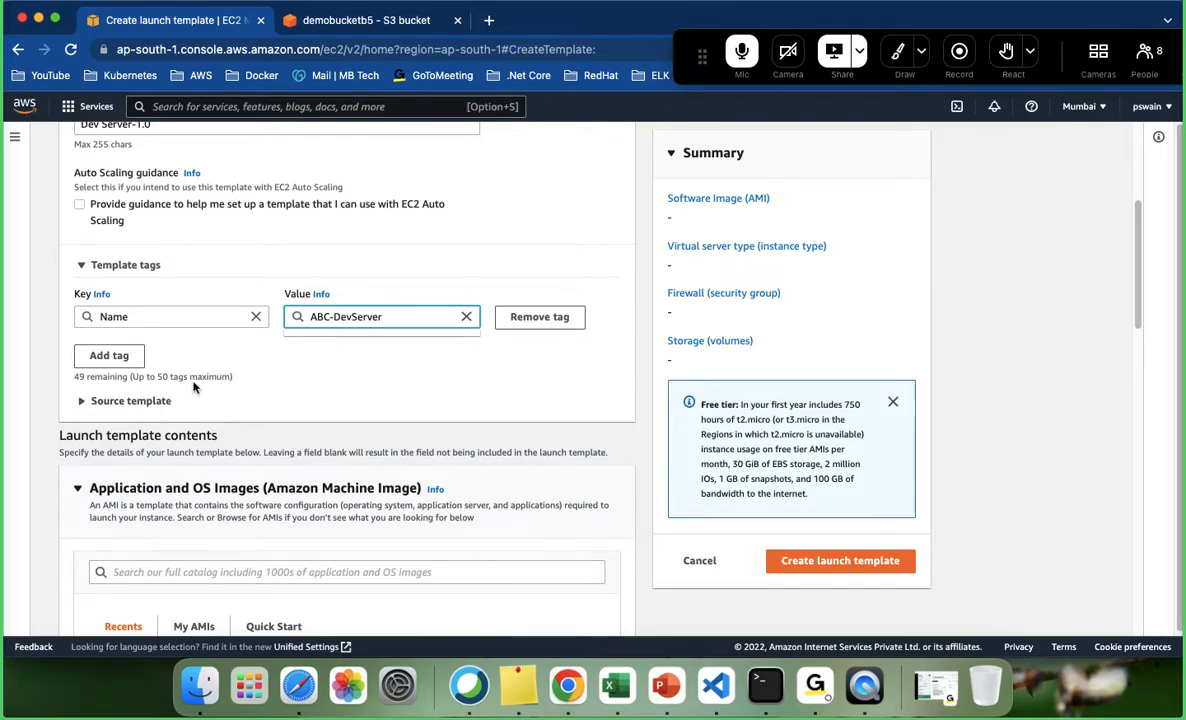
# - Choose the Amazon Linux quick-start image, using Amazon Linux 2 AMI (HVM) - Kernel 5.10, SSD Volume Type
pyautogui.scroll(-3, 307, 386)
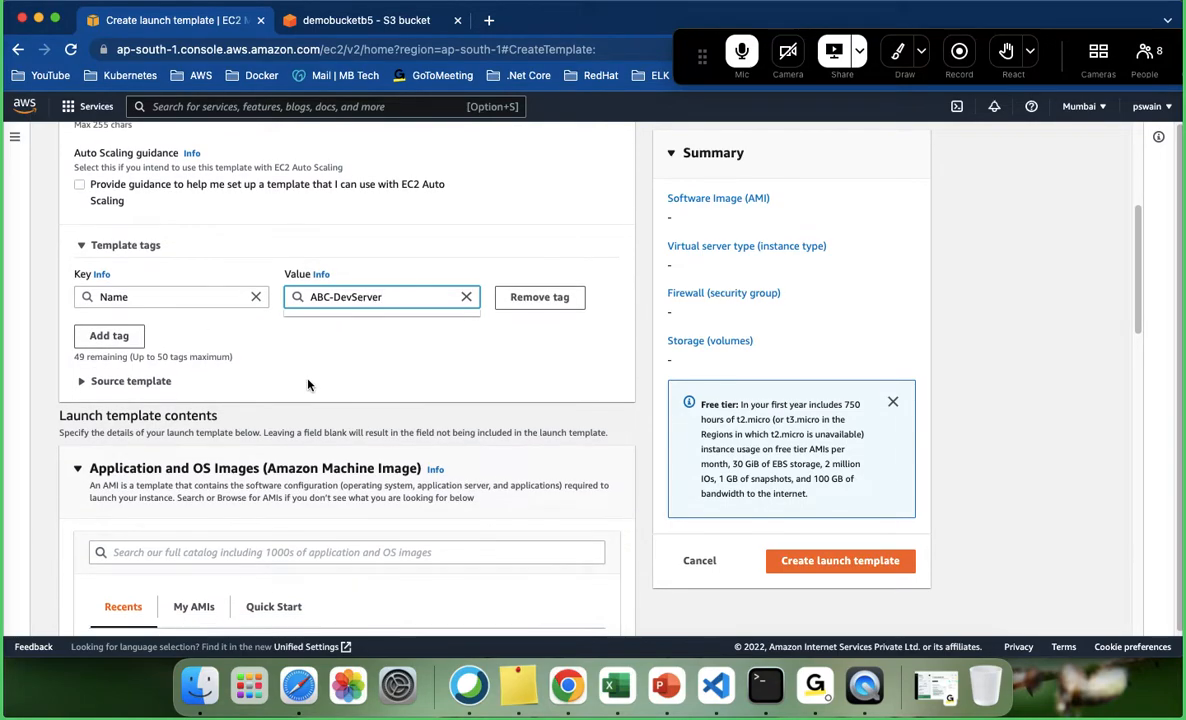
pyautogui.scroll(5, 308, 385)
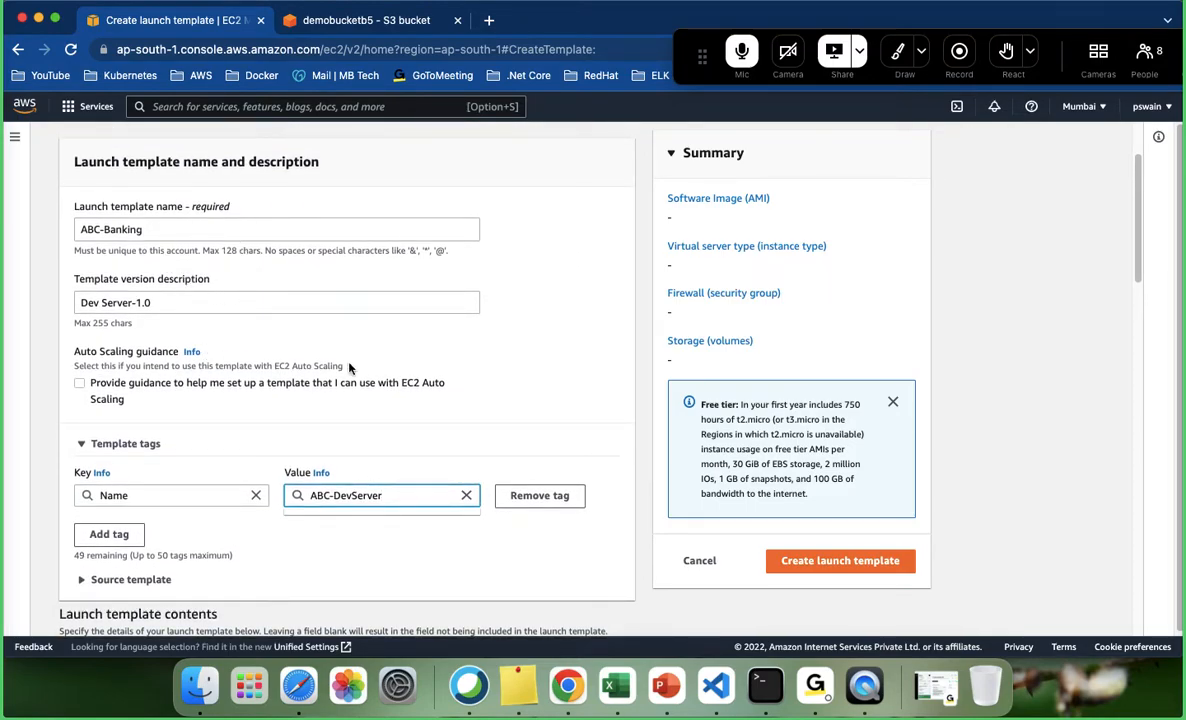
pyautogui.scroll(-5, 345, 342)
pyautogui.scroll(-2, 358, 355)
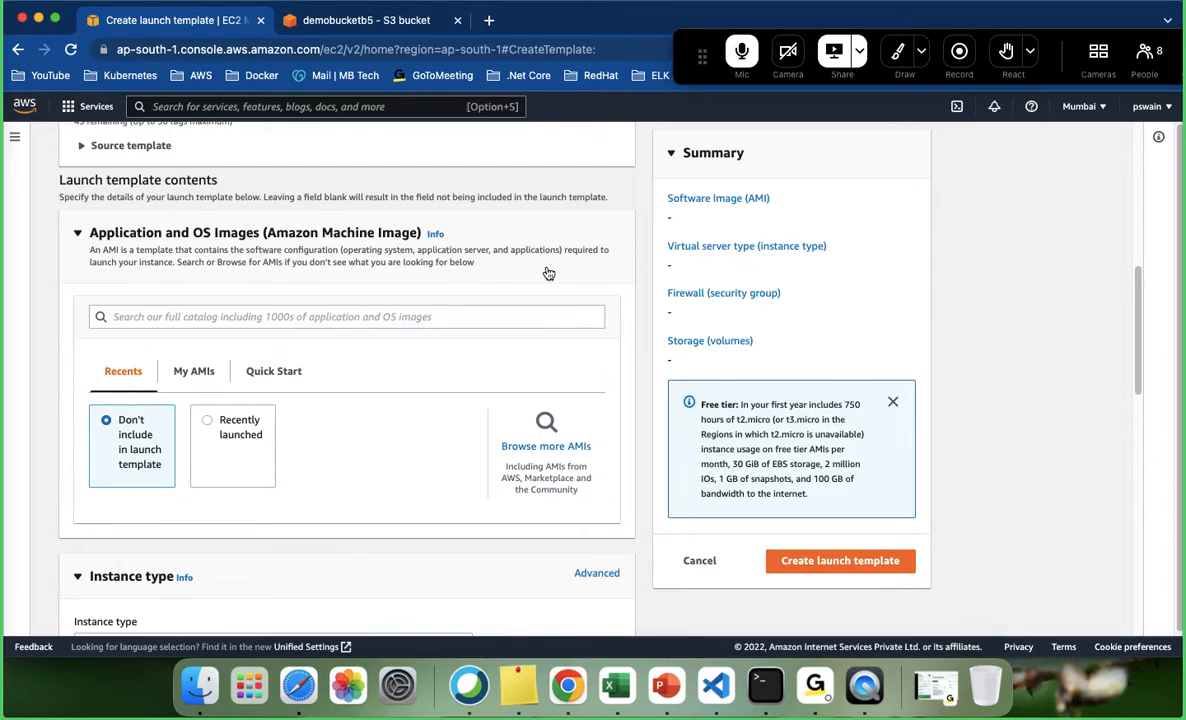
pyautogui.scroll(-2, 548, 273)
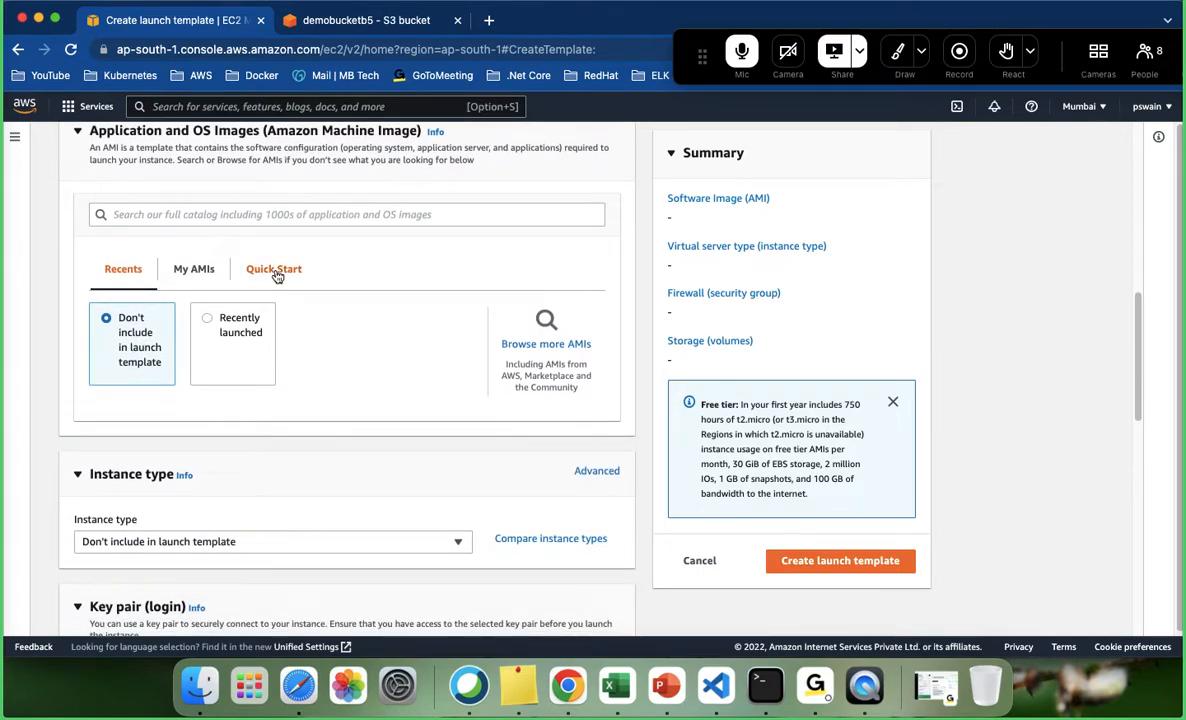
pyautogui.click(276, 270)
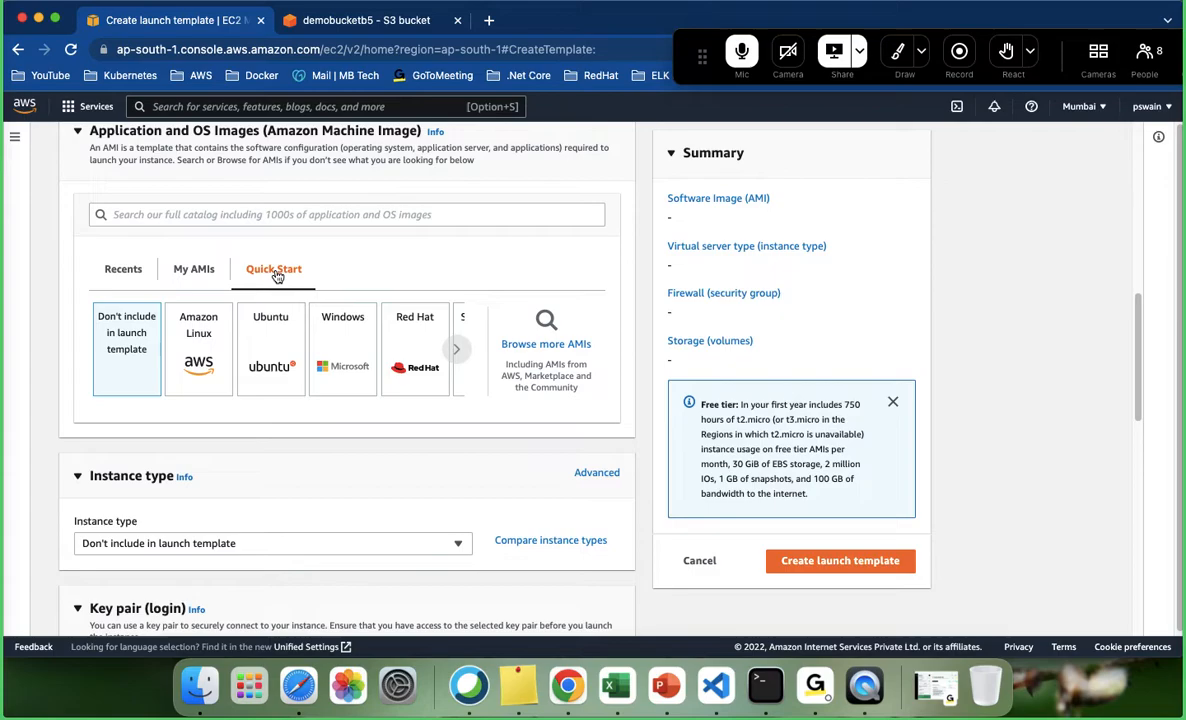
pyautogui.click(202, 340)
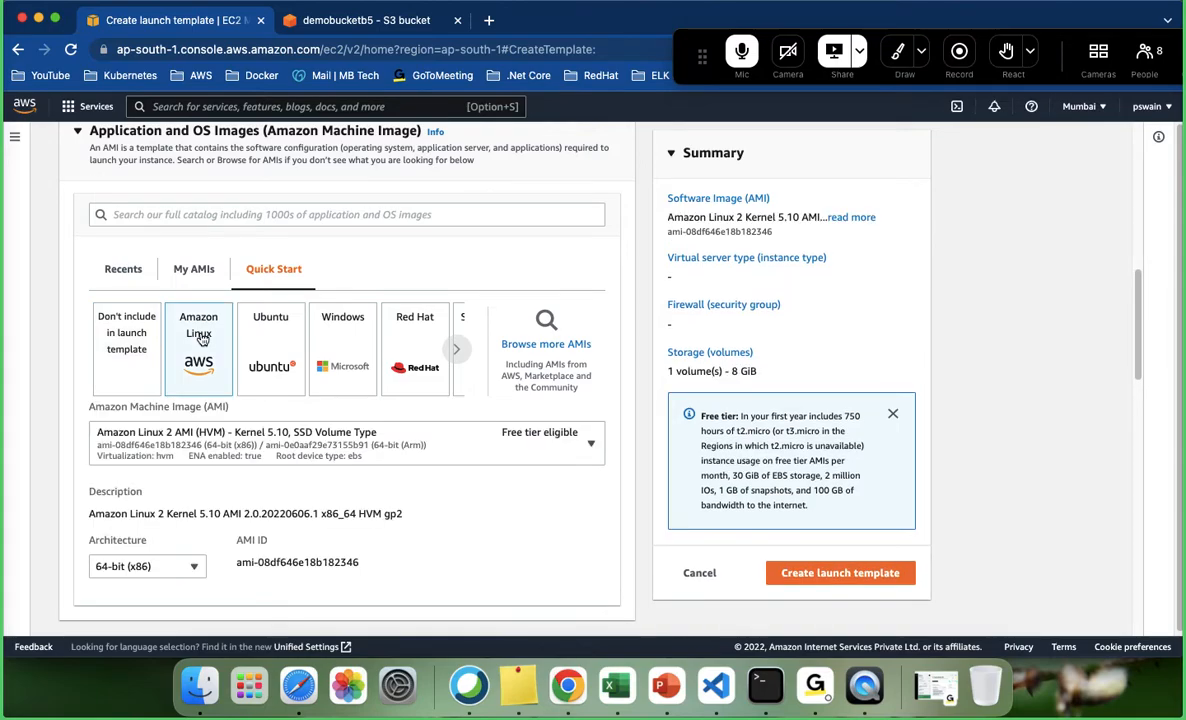
pyautogui.scroll(-3, 202, 340)
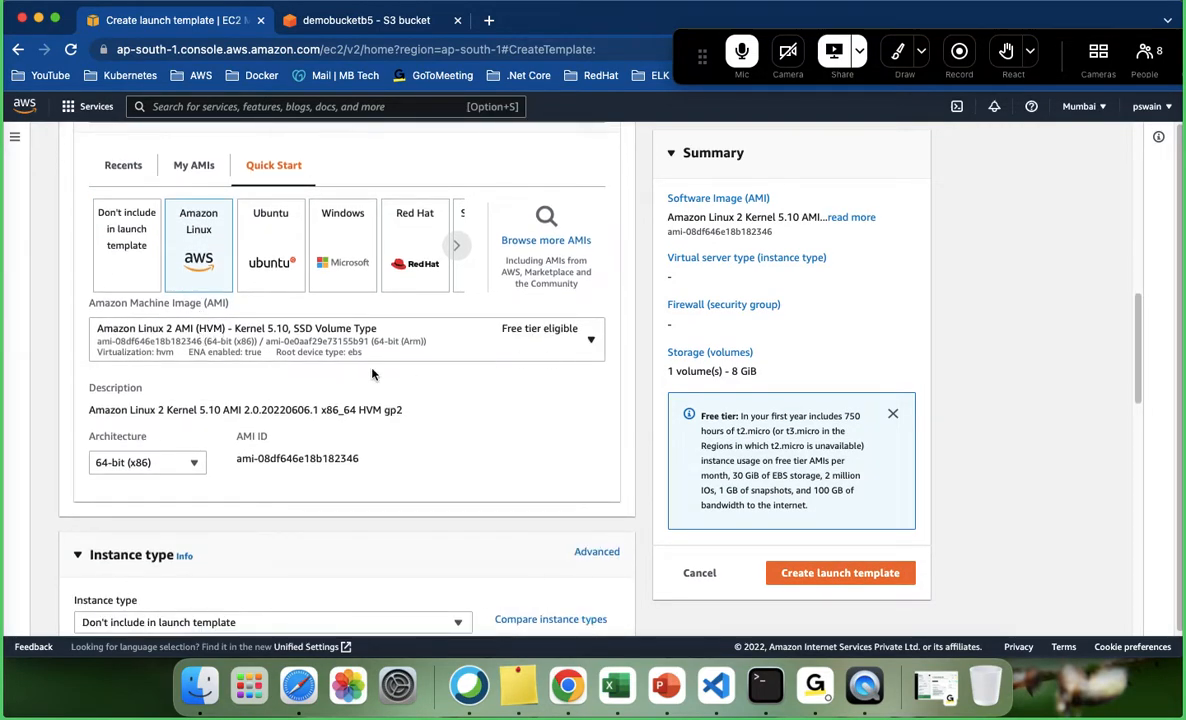
pyautogui.scroll(-2, 375, 374)
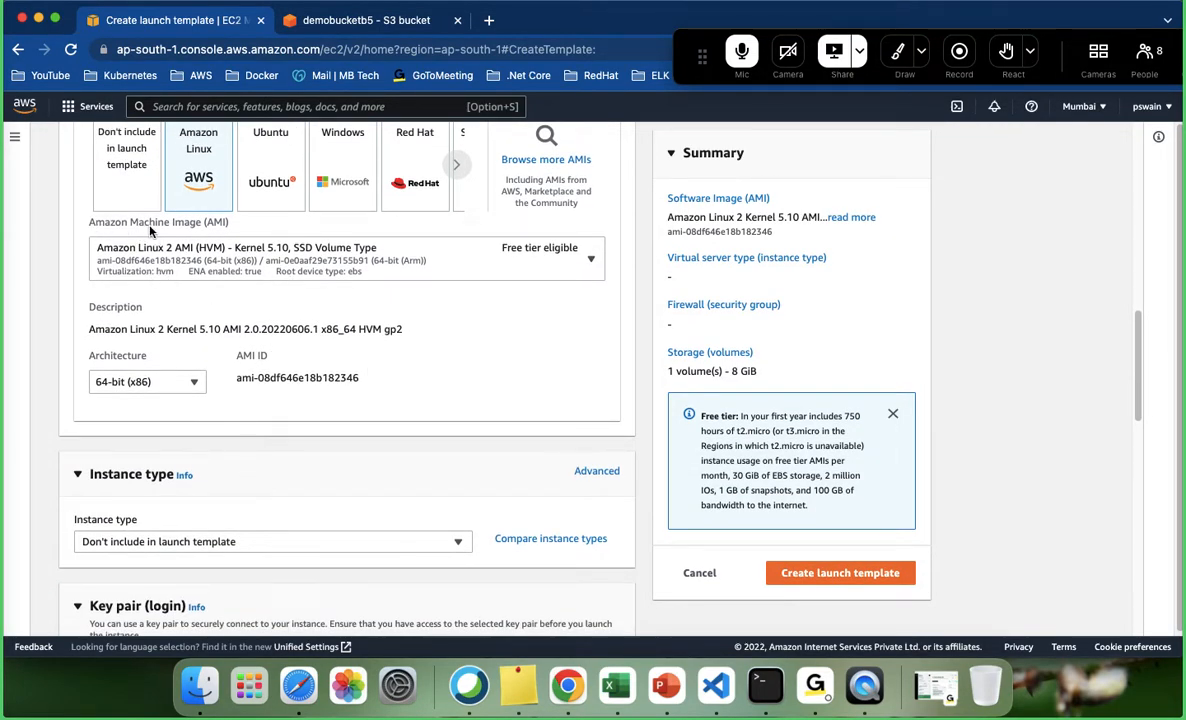
pyautogui.click(473, 248)
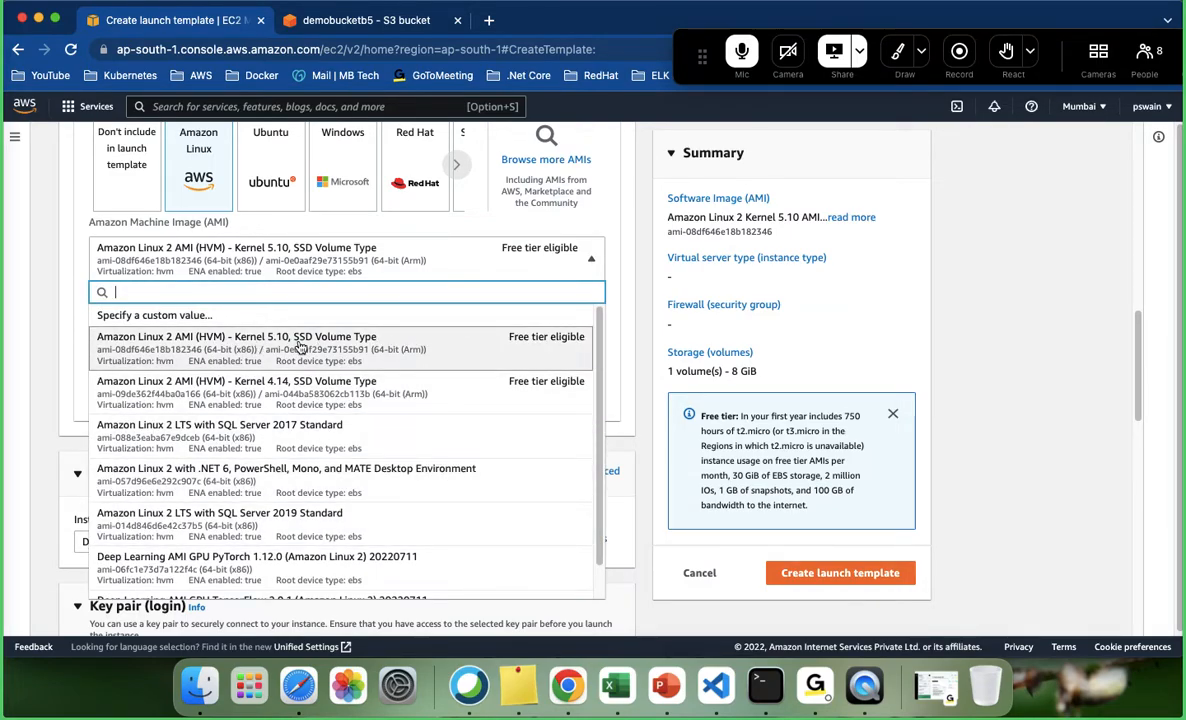
pyautogui.click(633, 275)
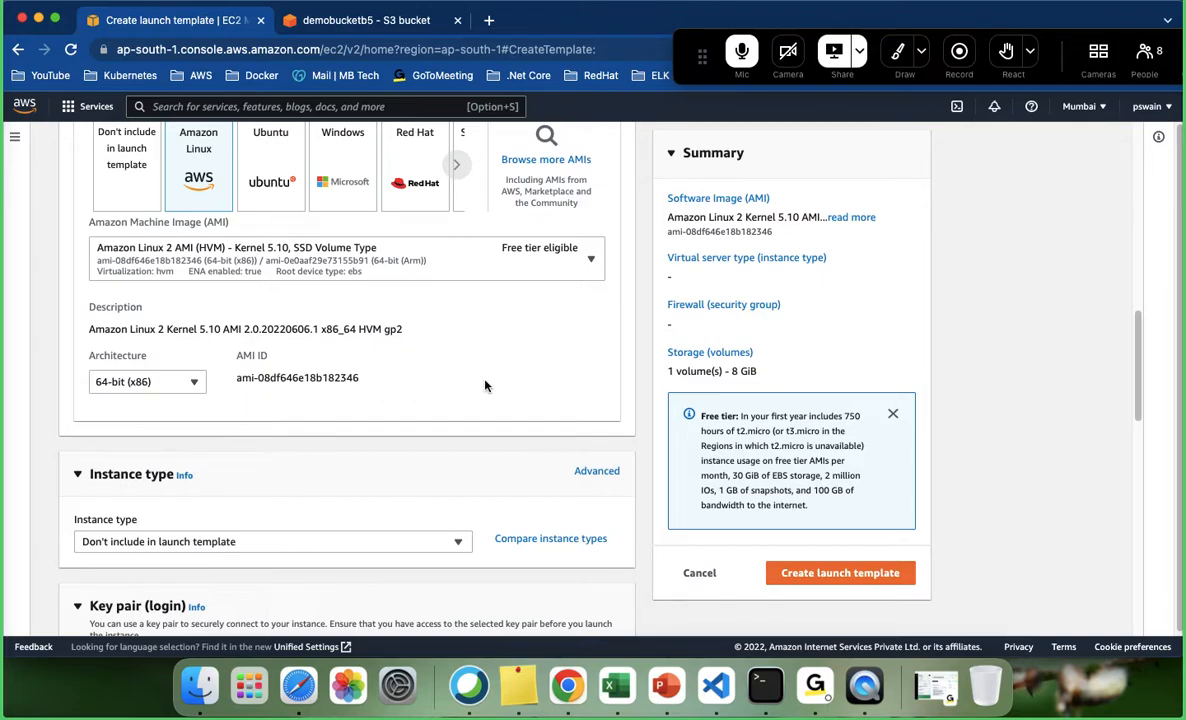
# - Set the launch template's instance type to t2.micro
pyautogui.scroll(-1, 209, 360)
pyautogui.scroll(-3, 209, 360)
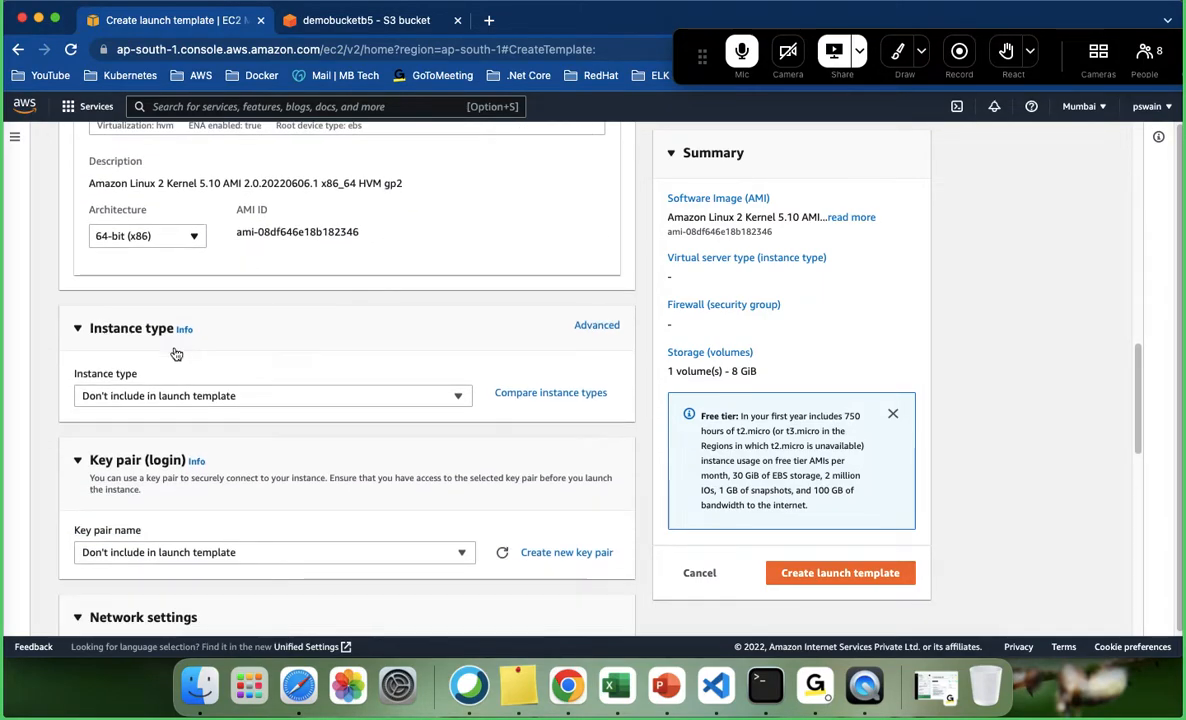
pyautogui.scroll(-3, 462, 348)
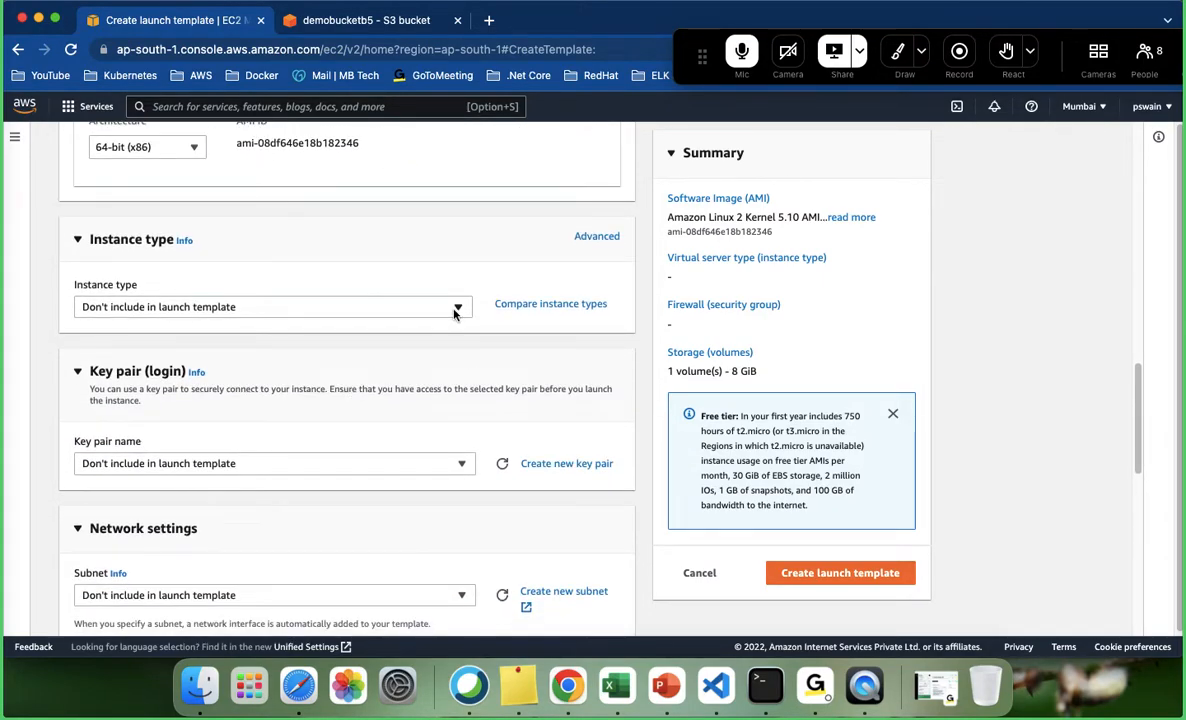
pyautogui.click(453, 309)
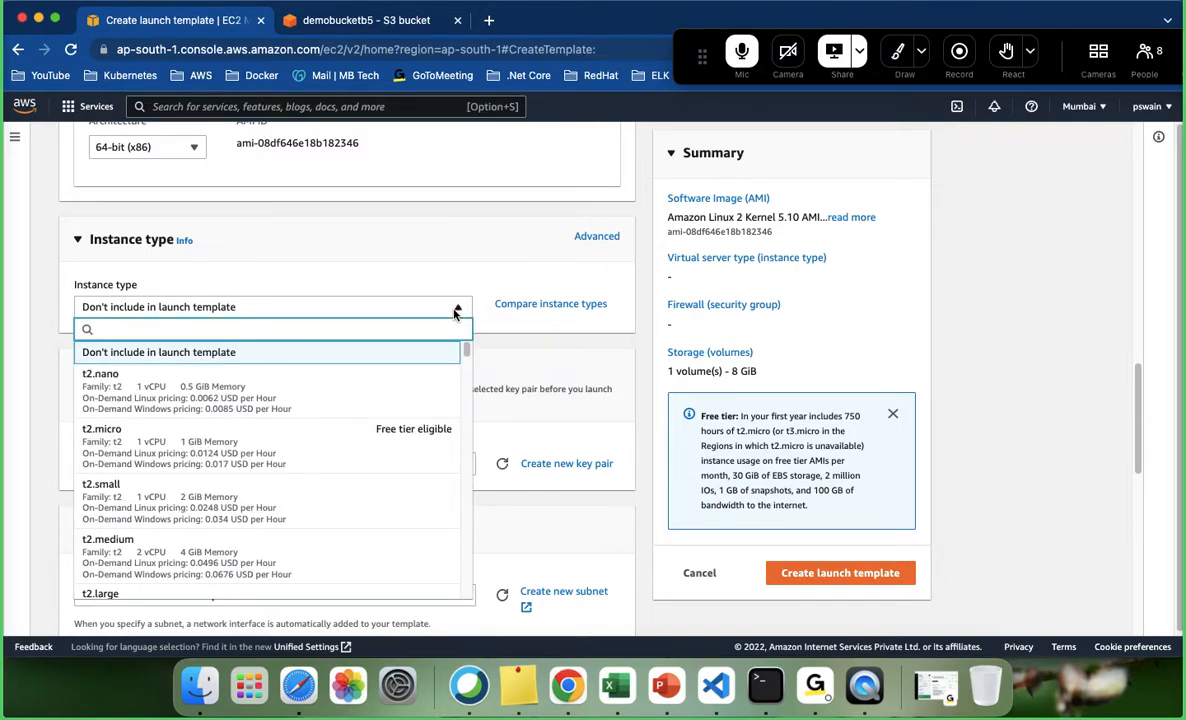
pyautogui.click(180, 457)
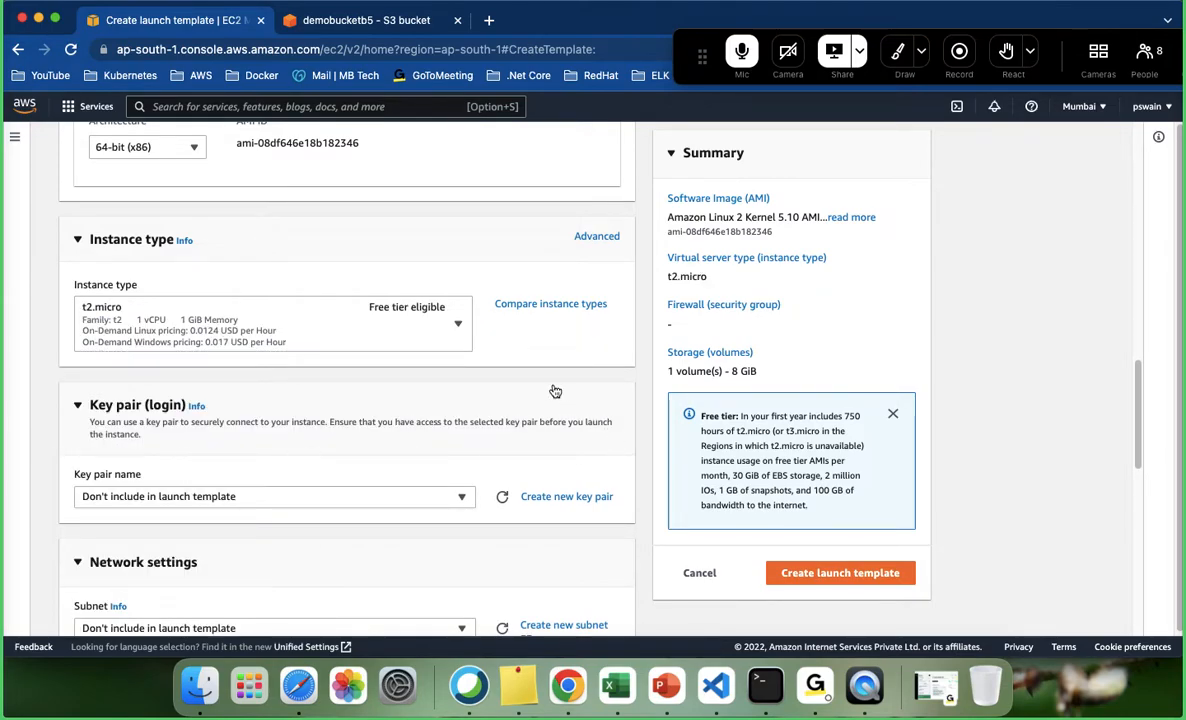
pyautogui.scroll(-3, 424, 384)
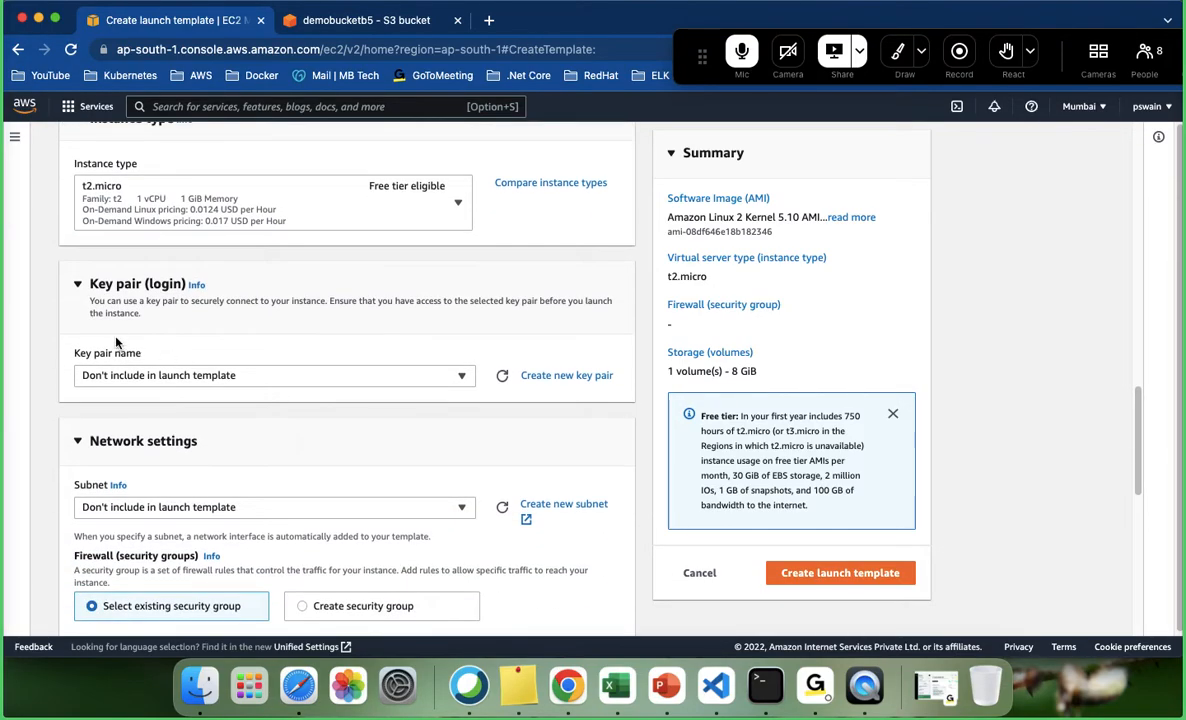
# - Assign the existing key pair named after the signed-in account and the LAMP-SG security group to the launch template
pyautogui.click(430, 377)
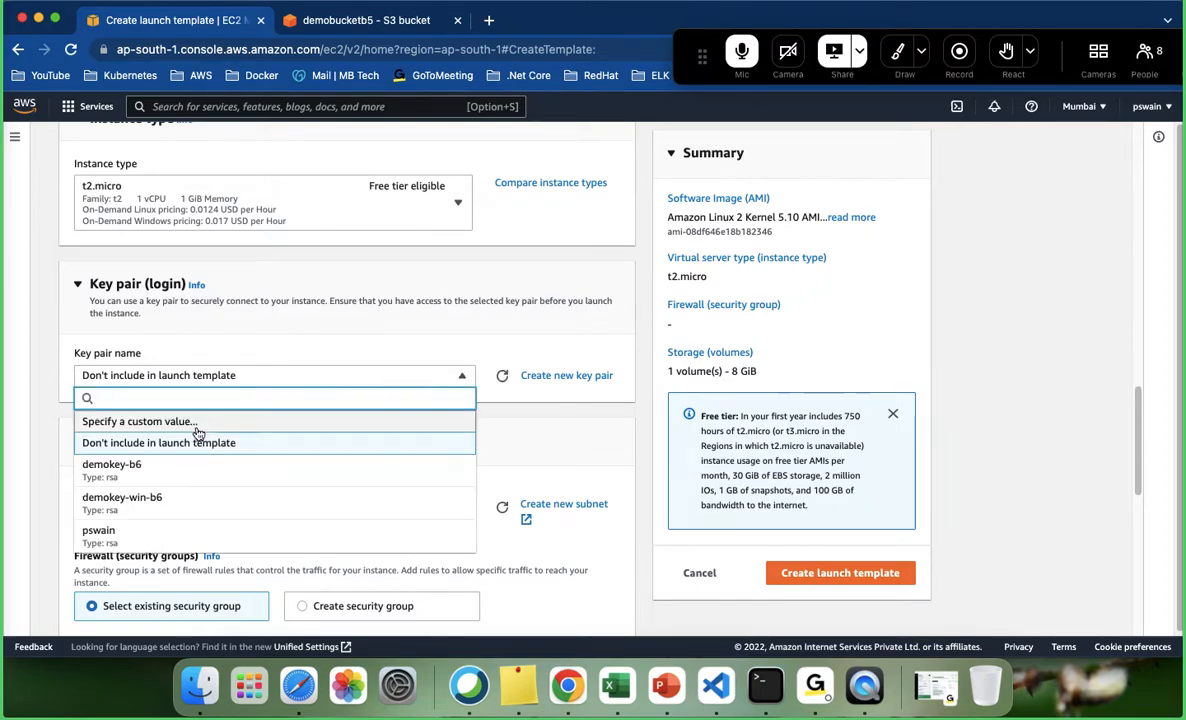
pyautogui.click(151, 538)
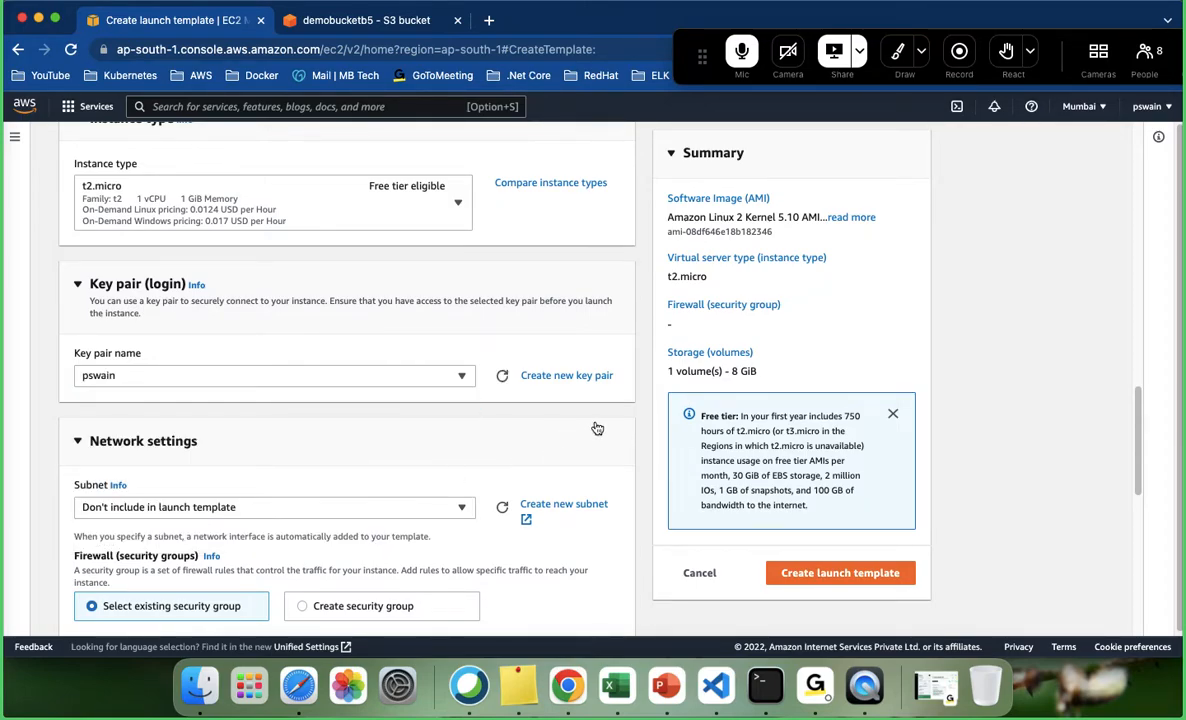
pyautogui.scroll(-5, 640, 414)
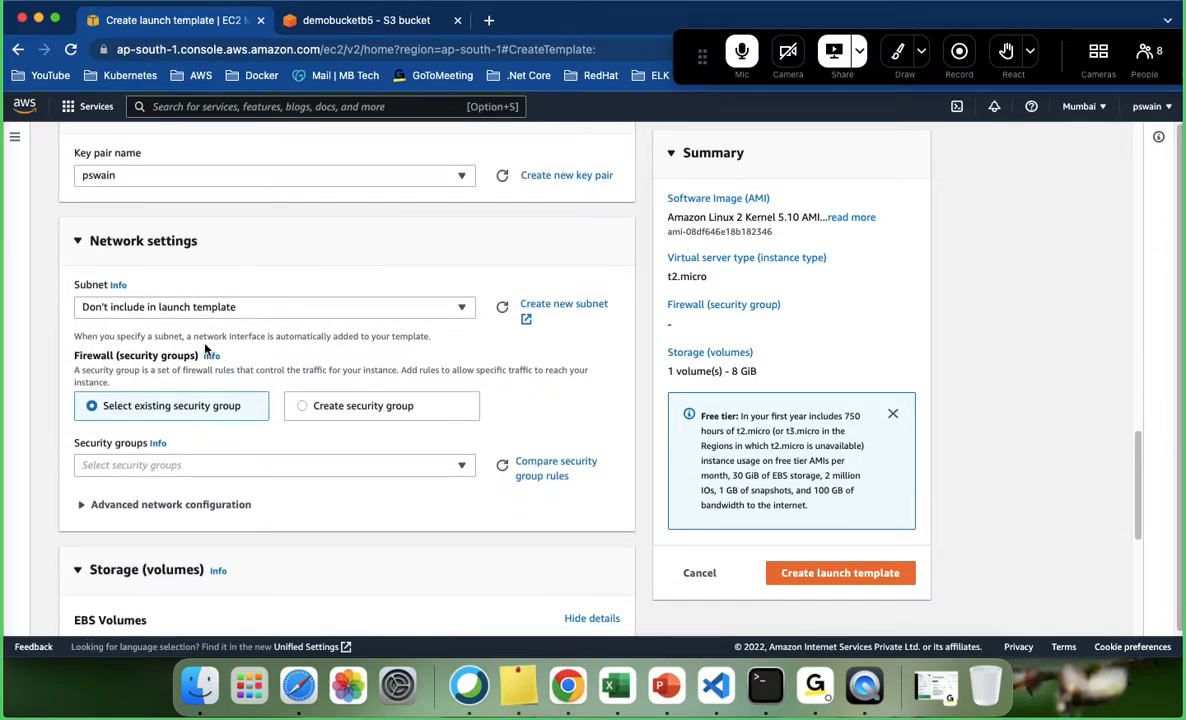
pyautogui.scroll(-1, 374, 403)
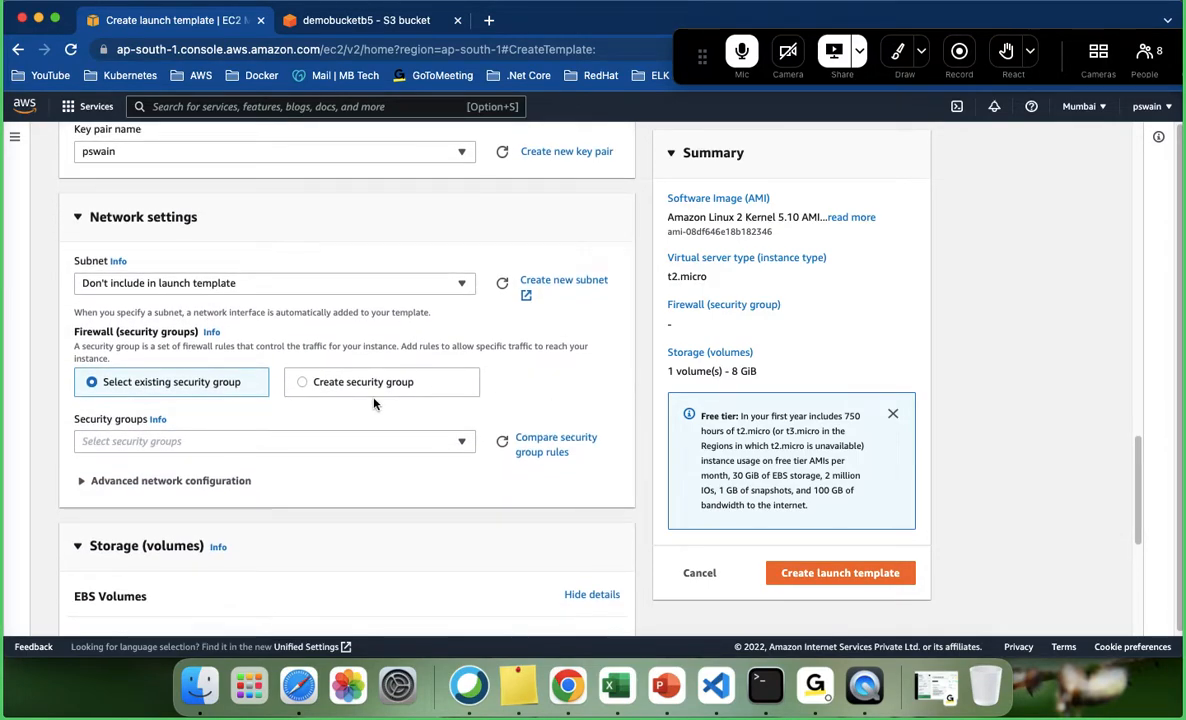
pyautogui.click(225, 441)
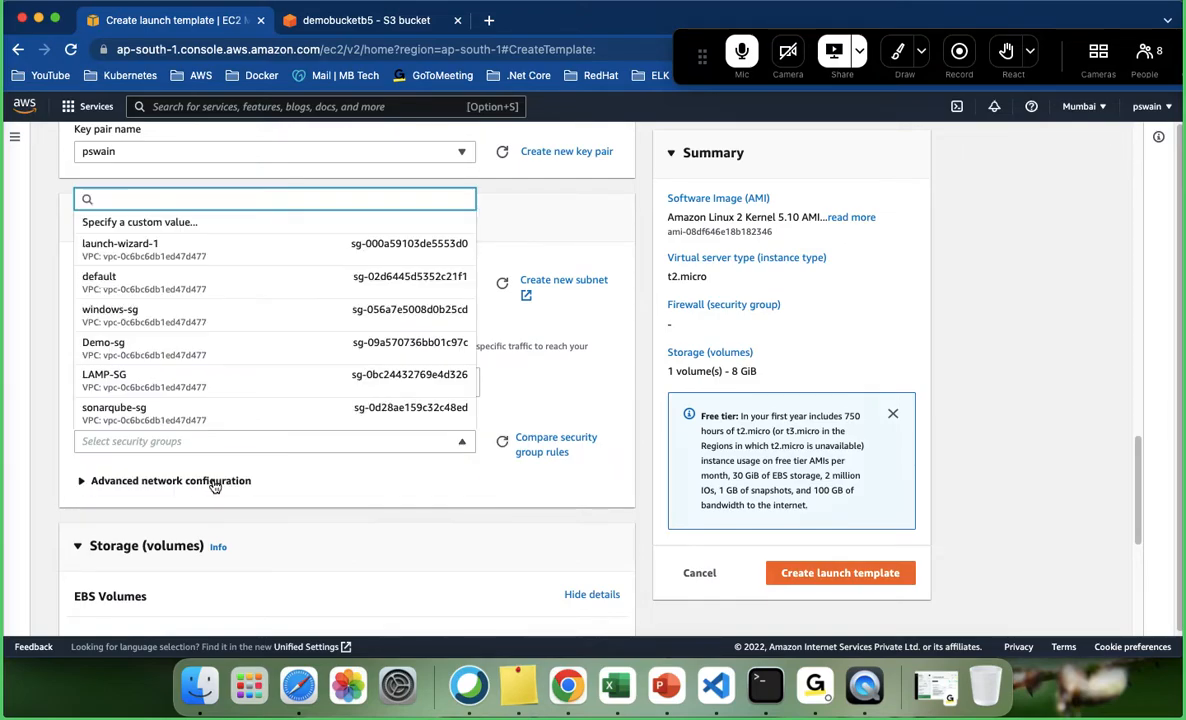
pyautogui.click(119, 379)
# - Leave storage and resource tags at their defaults and expand the advanced details through to the User data field
pyautogui.scroll(-5, 176, 326)
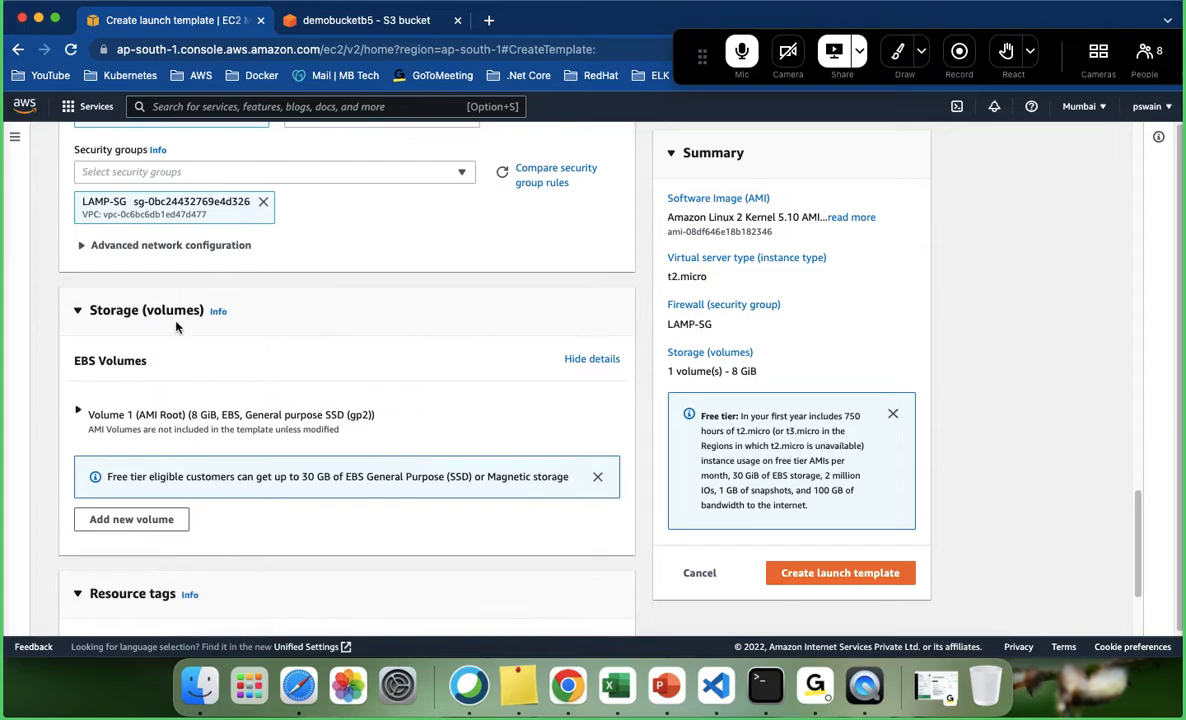
pyautogui.scroll(-1, 125, 395)
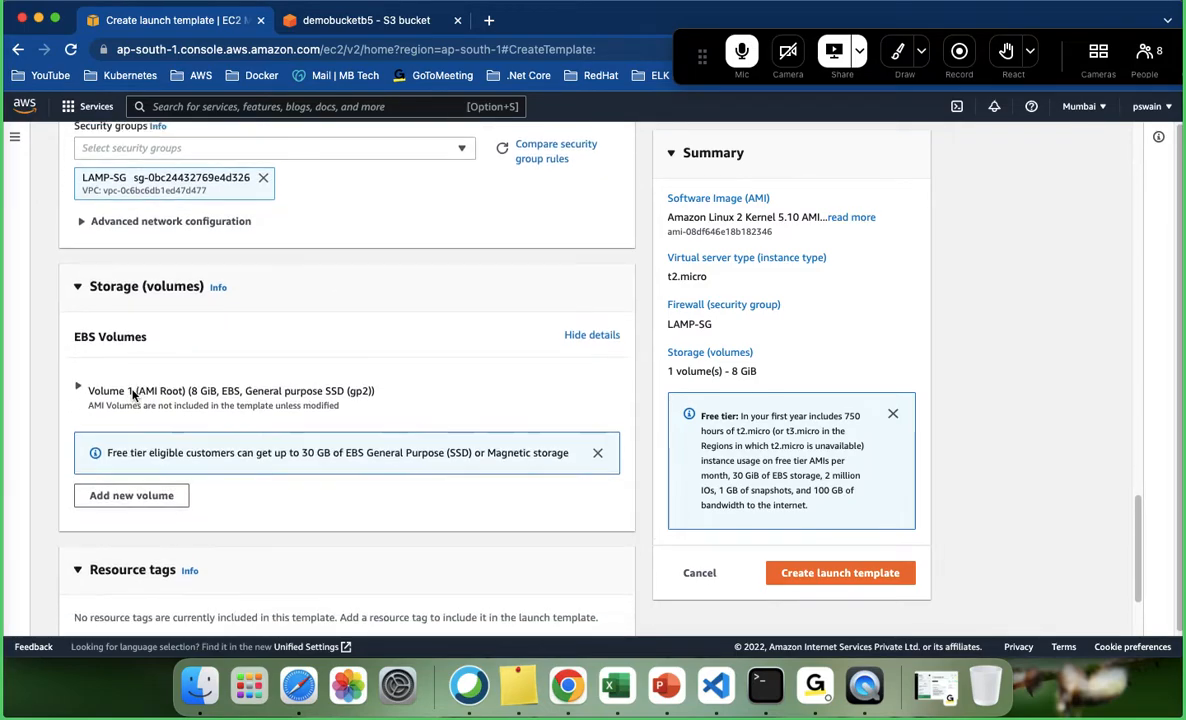
pyautogui.scroll(-2, 133, 395)
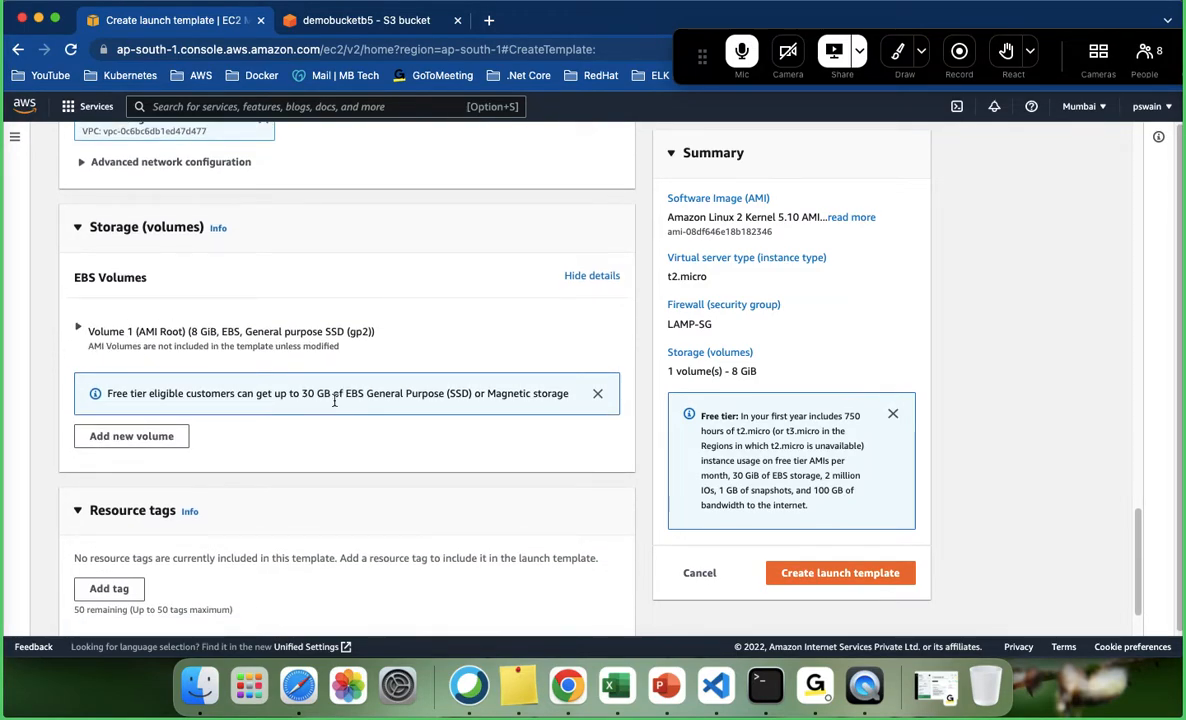
pyautogui.scroll(-3, 327, 393)
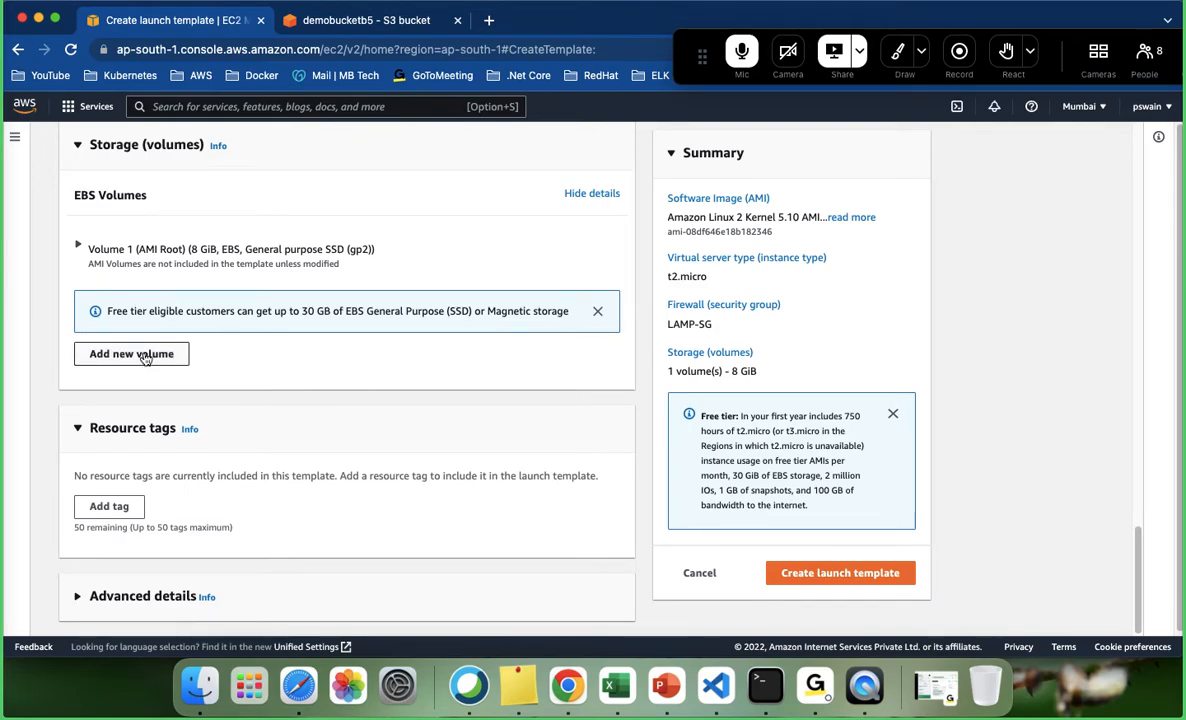
pyautogui.scroll(-1, 286, 418)
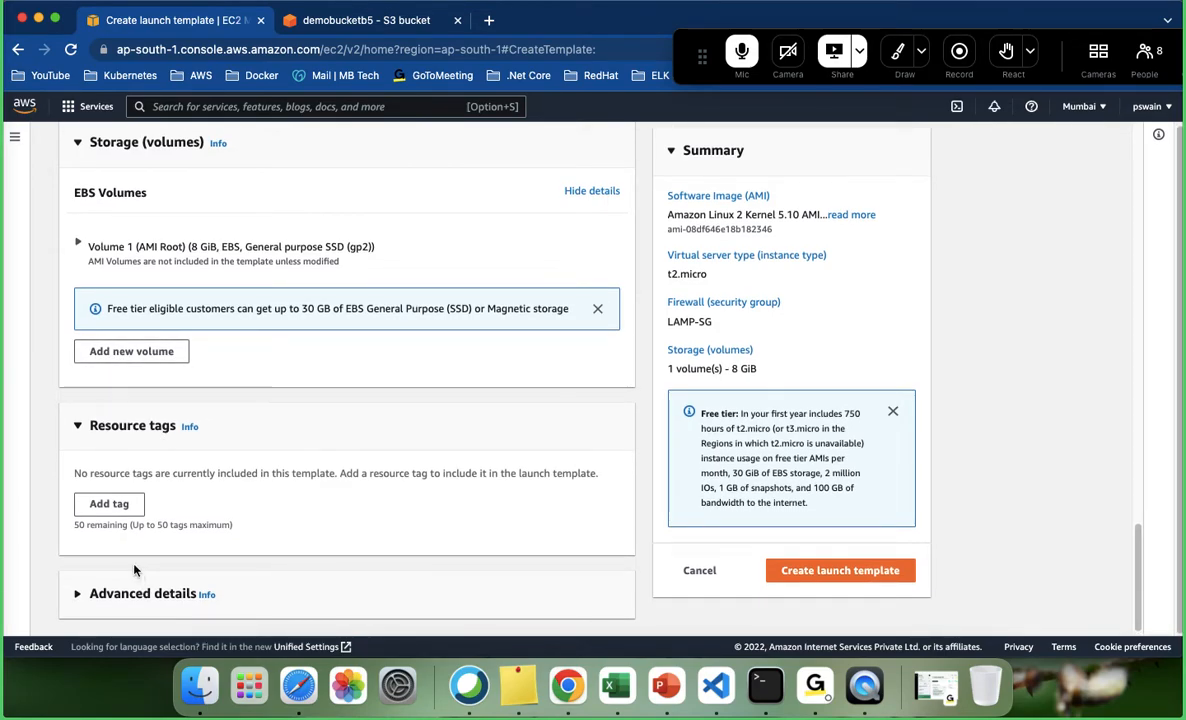
pyautogui.click(76, 596)
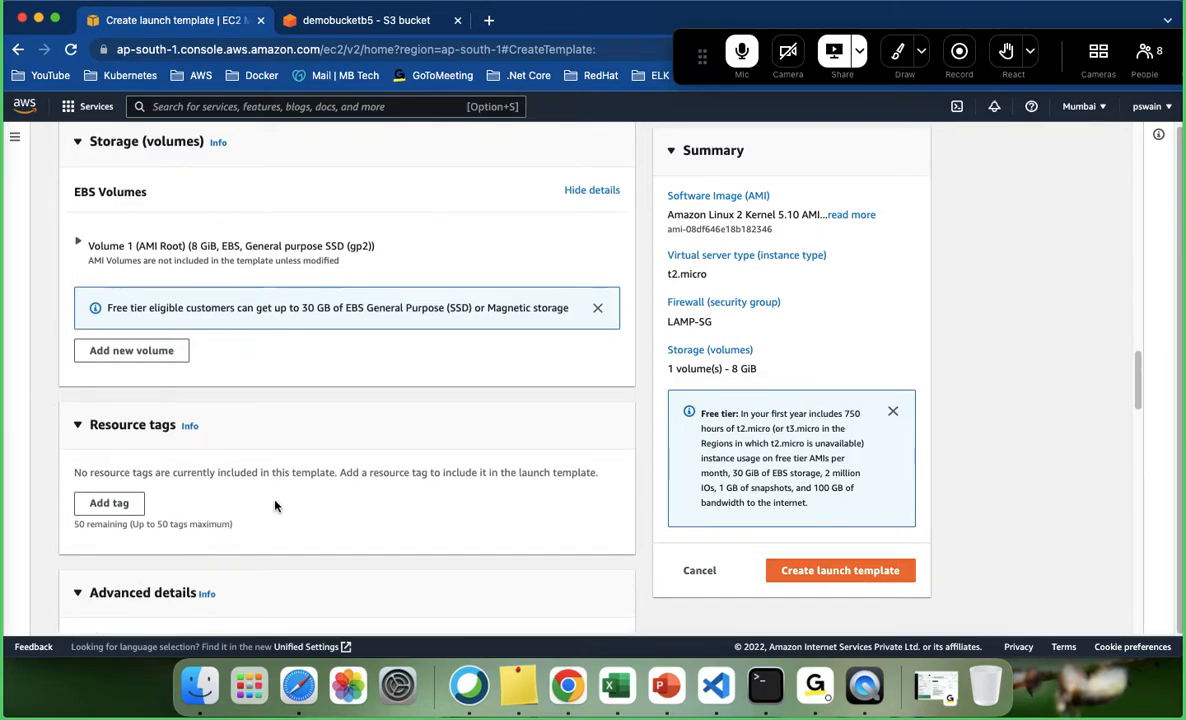
pyautogui.scroll(-5, 254, 470)
pyautogui.scroll(-5, 250, 497)
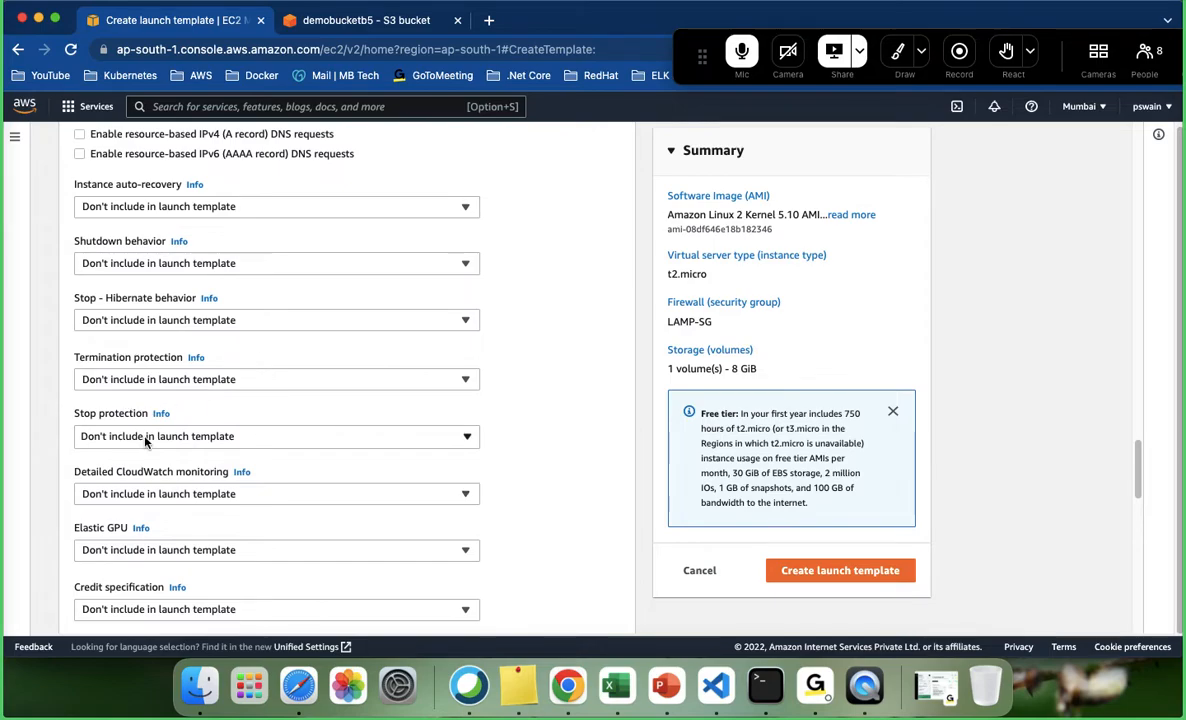
pyautogui.scroll(-7, 135, 410)
pyautogui.scroll(-3, 145, 453)
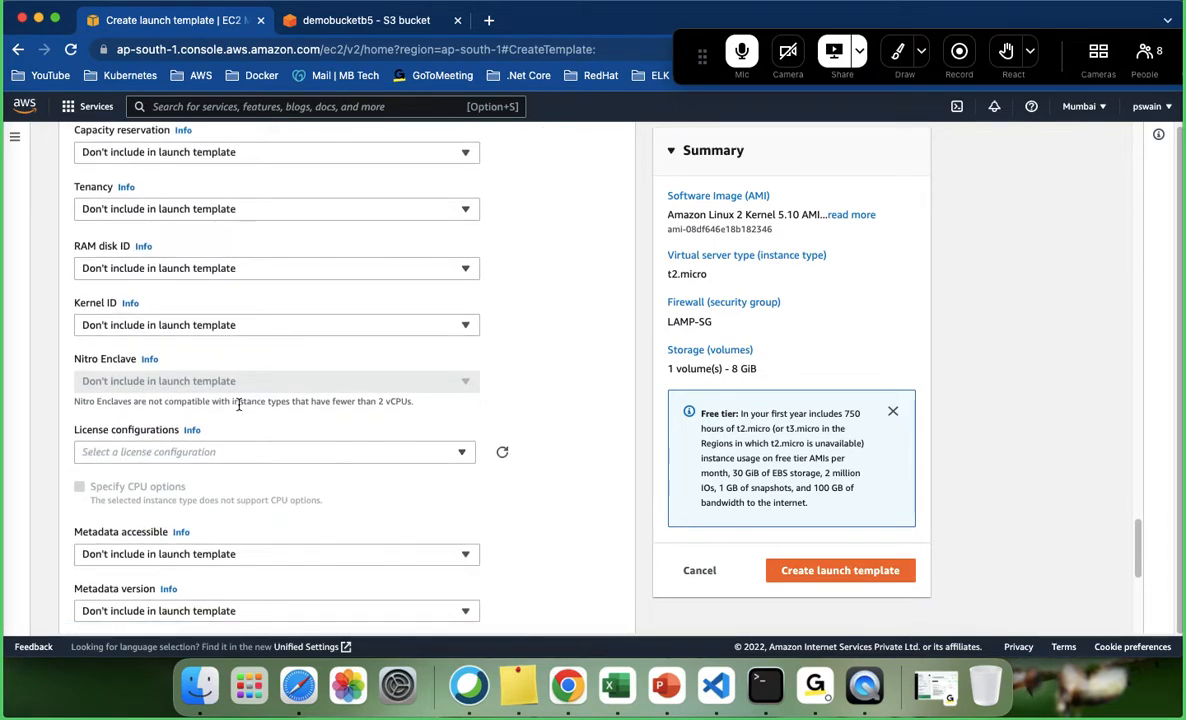
pyautogui.scroll(-5, 238, 404)
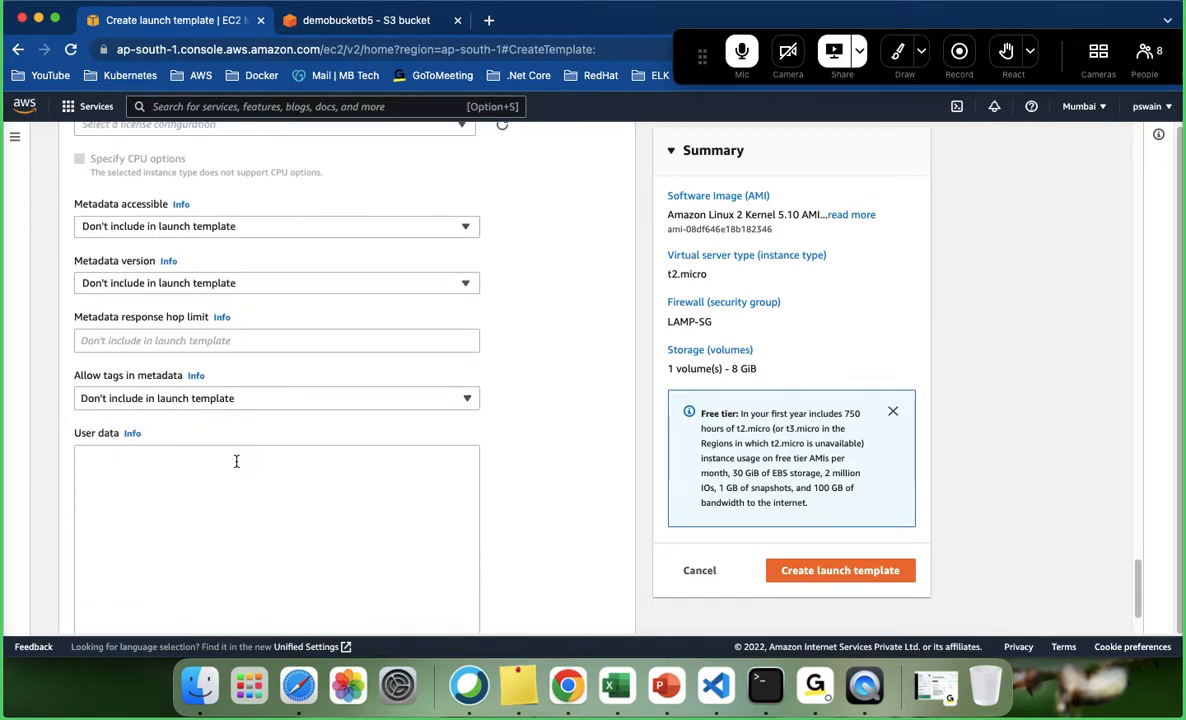
pyautogui.scroll(-1, 180, 458)
# - Copy the first bash script, lines 1 to 11, from BootstrapScript in VS Code into the template's User data in Chrome
pyautogui.click(133, 472)
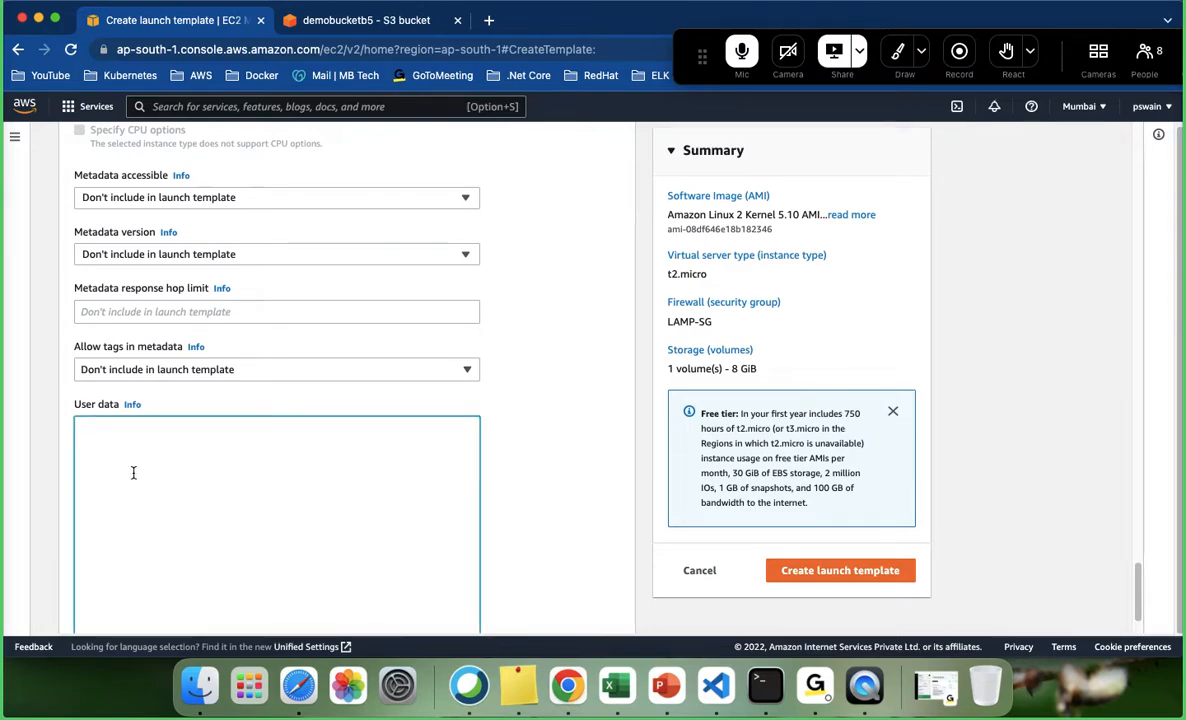
pyautogui.click(715, 685)
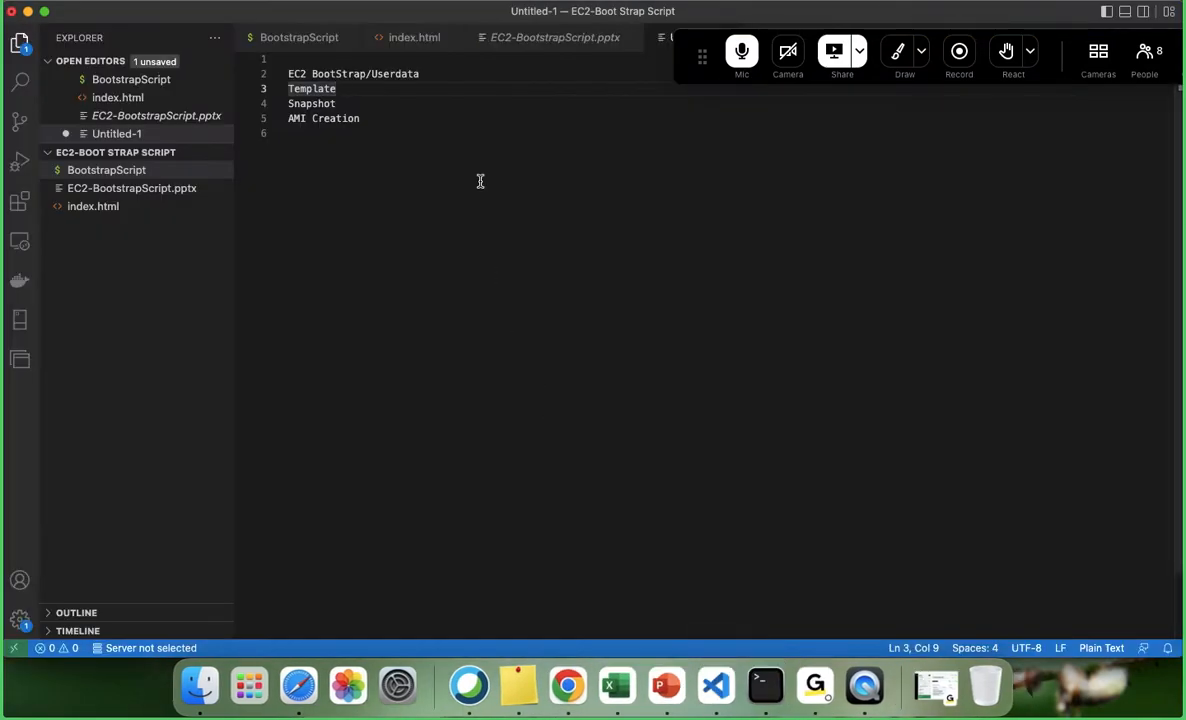
pyautogui.click(284, 40)
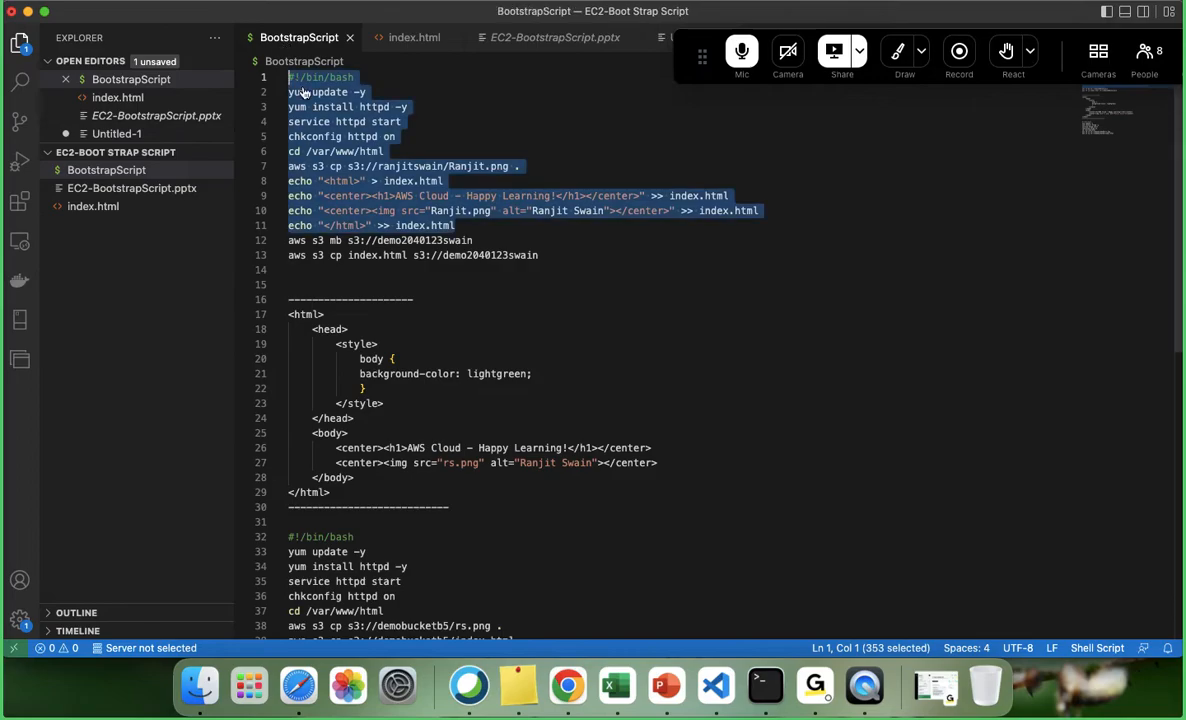
pyautogui.press('super+c')
pyautogui.press('super+Tab')
pyautogui.click(328, 440)
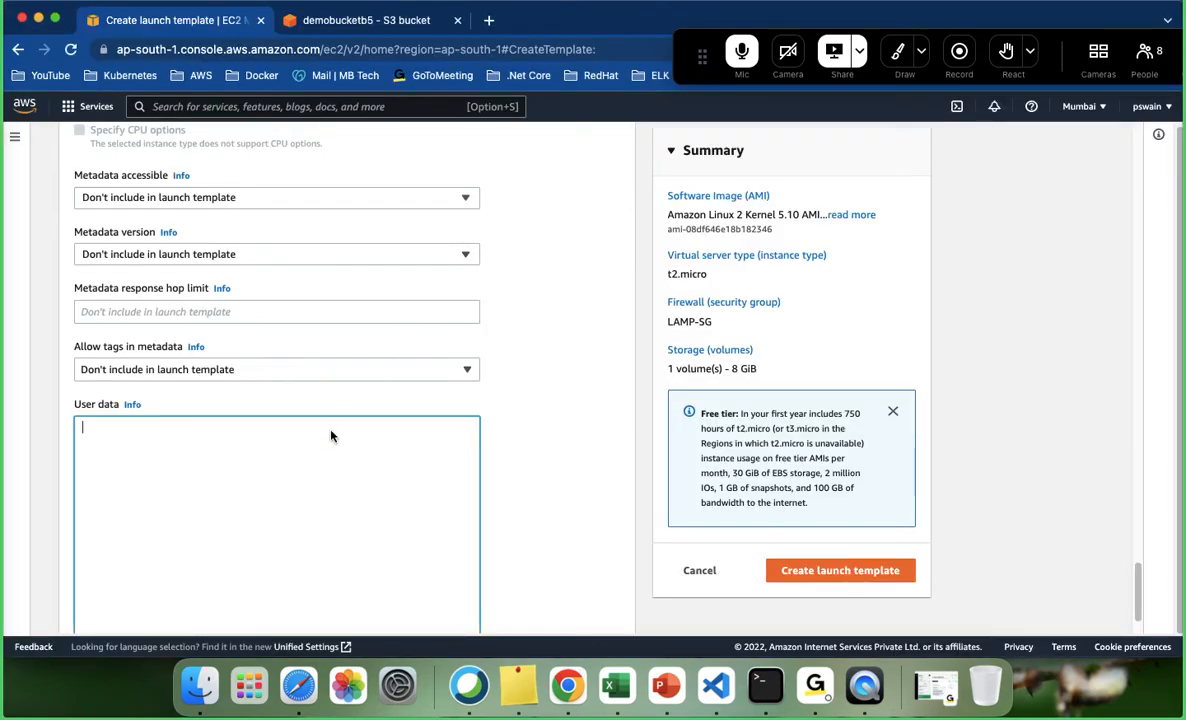
pyautogui.press('super+v')
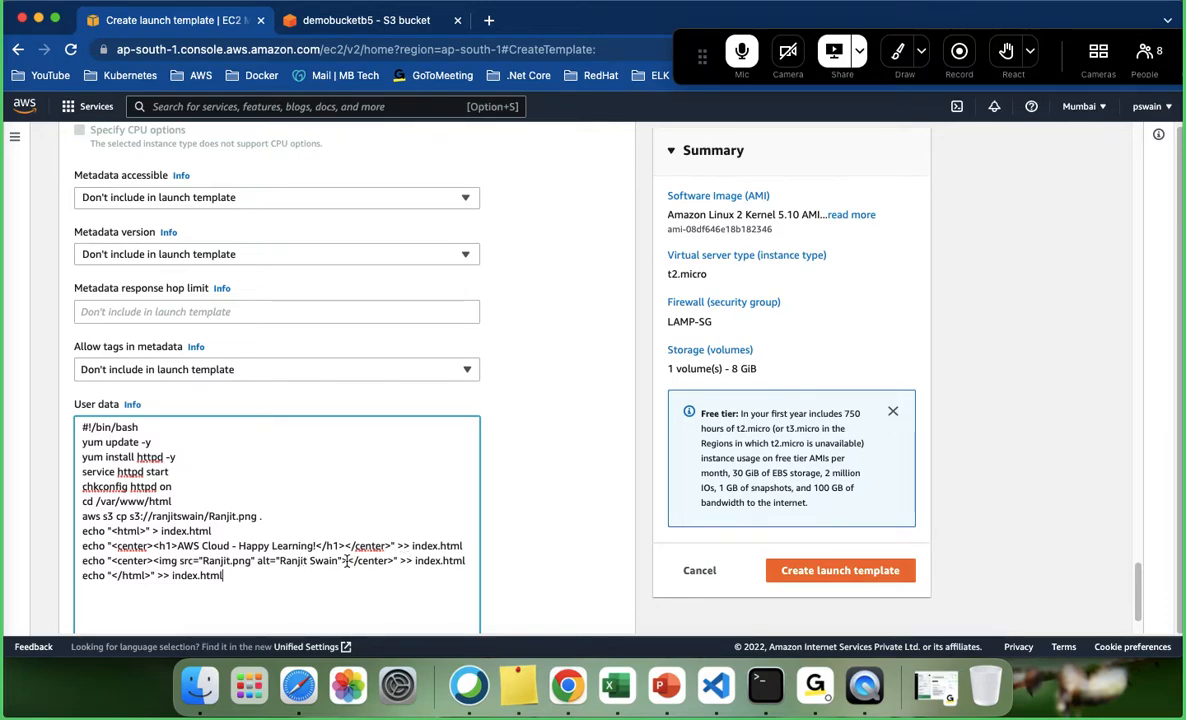
# - Replace the img tag in the User data script with the heading <h2>Good Morning EveryOne</h2>
pyautogui.moveTo(347, 561); pyautogui.dragTo(157, 558)
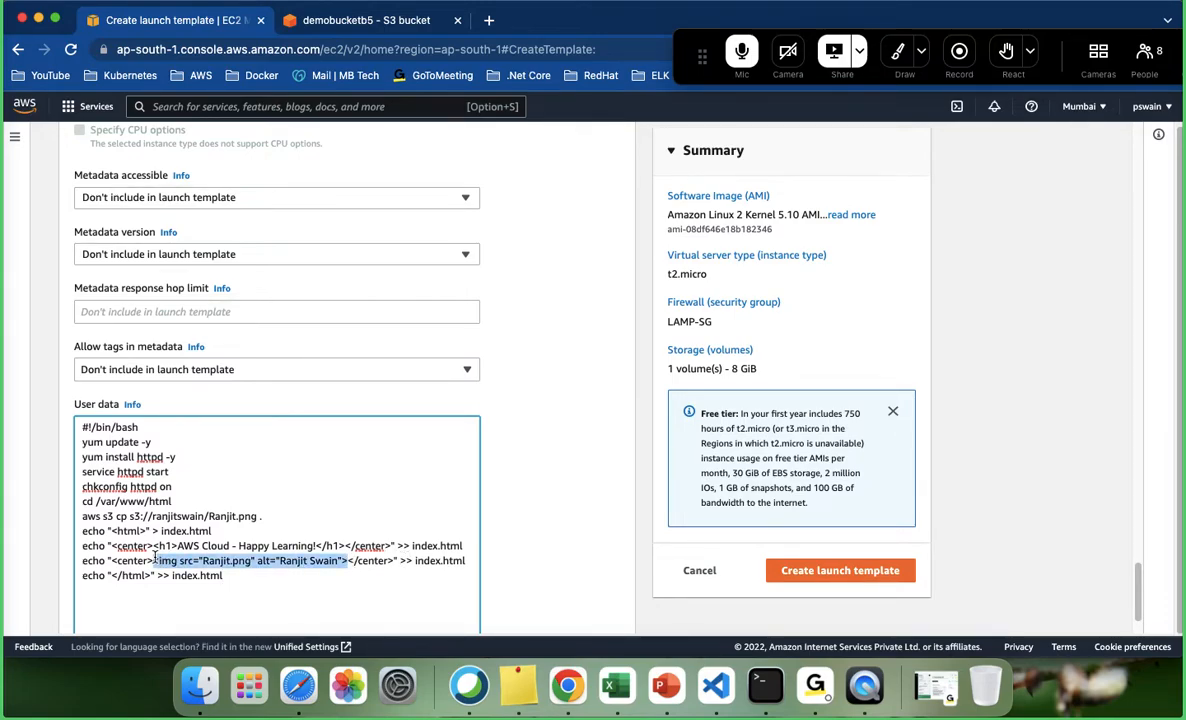
pyautogui.press('BackSpace')
pyautogui.write('<h')
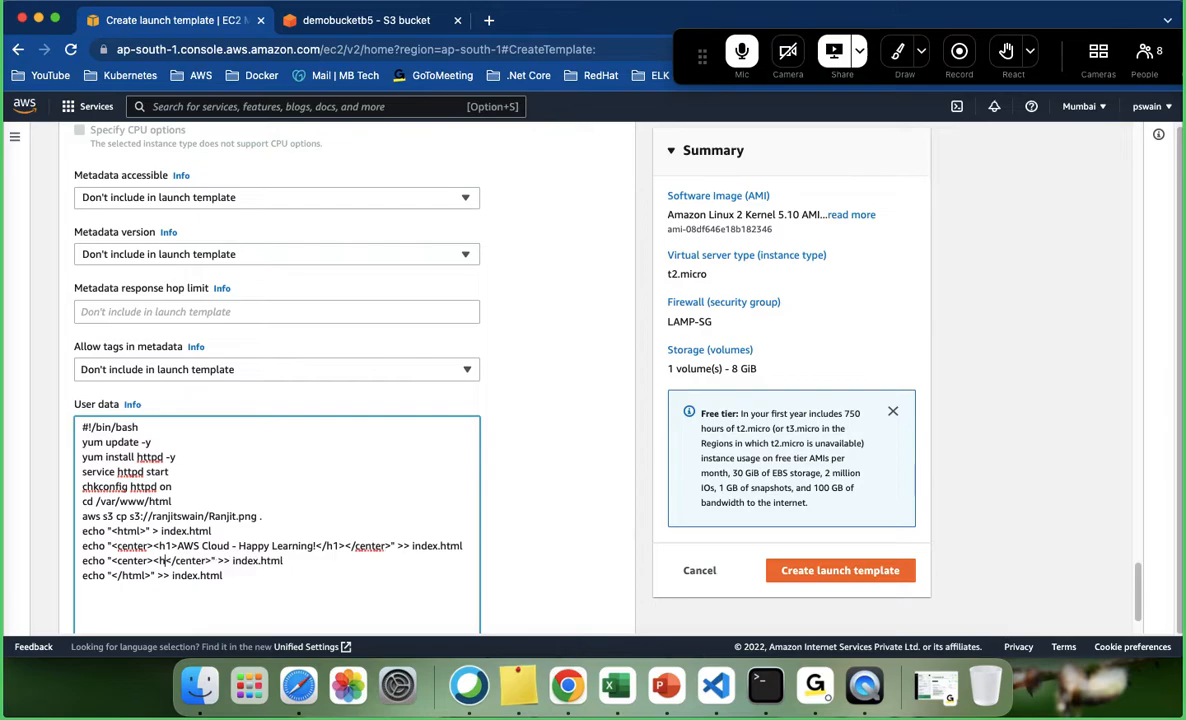
pyautogui.write('2>')
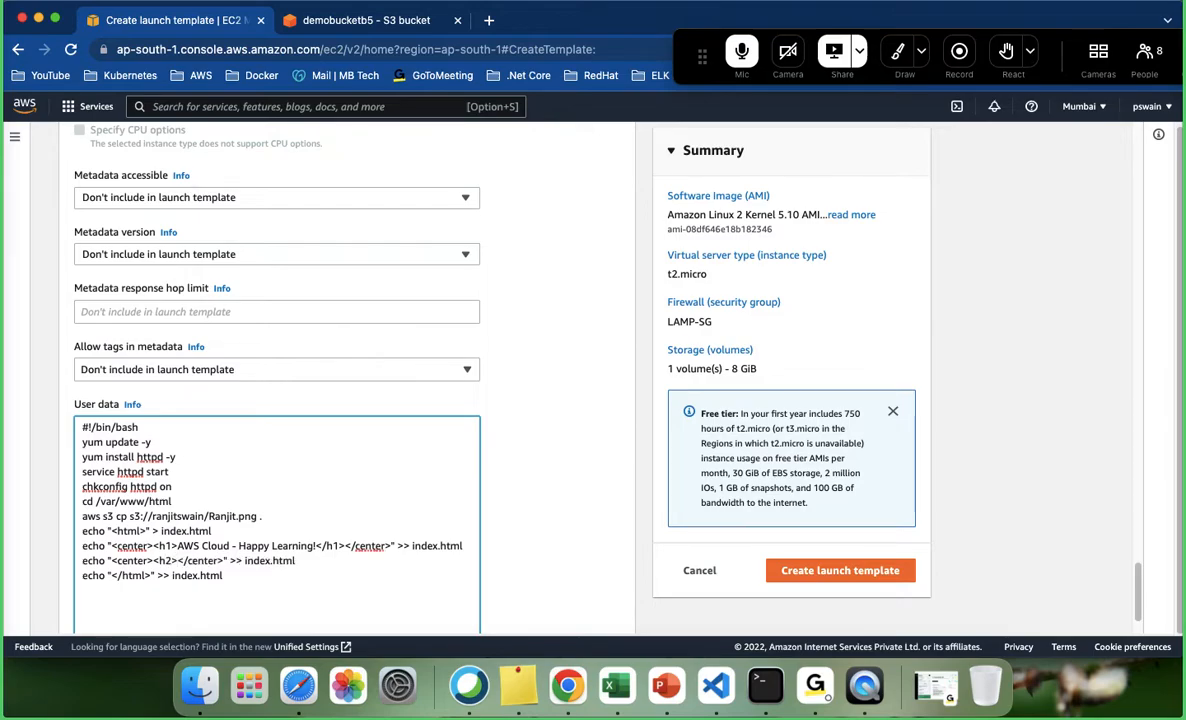
pyautogui.write('Good Morni')
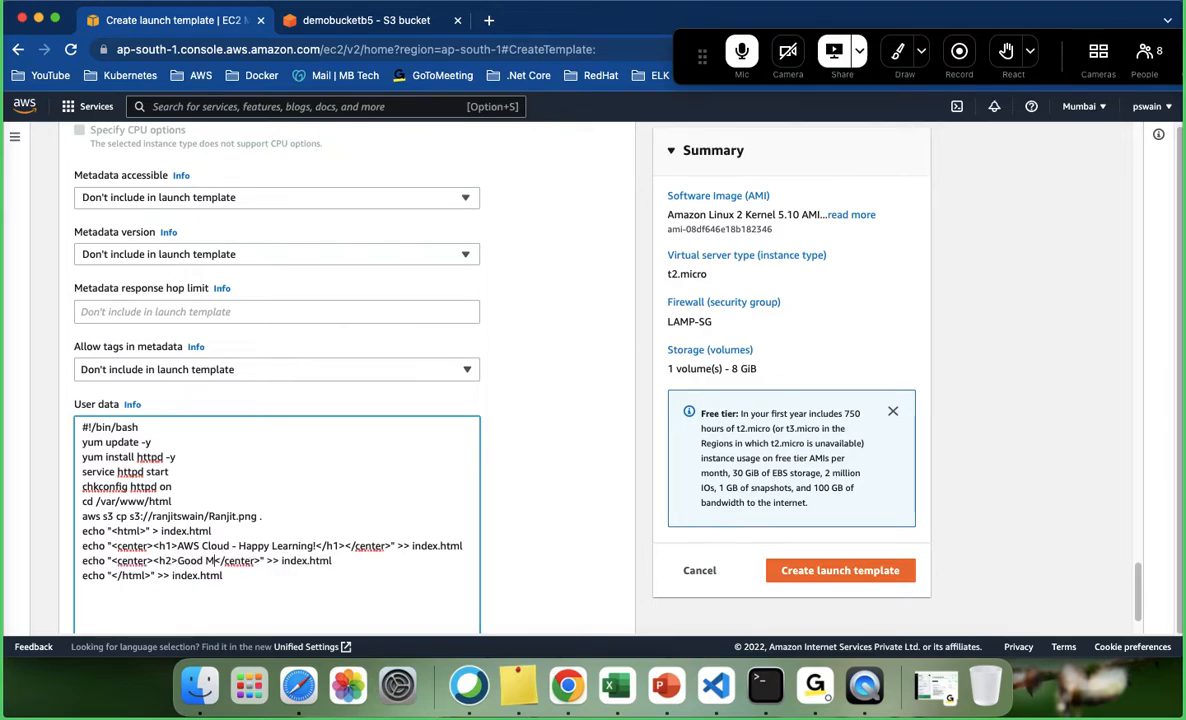
pyautogui.write('ng Every')
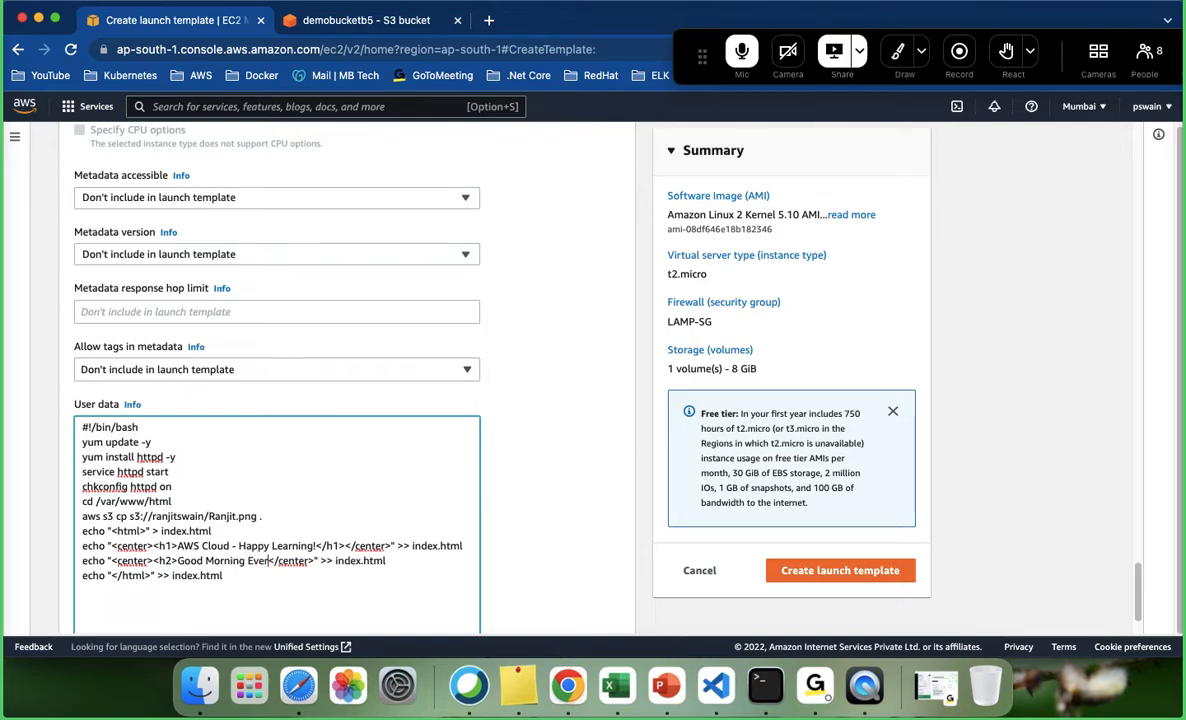
pyautogui.write('One')
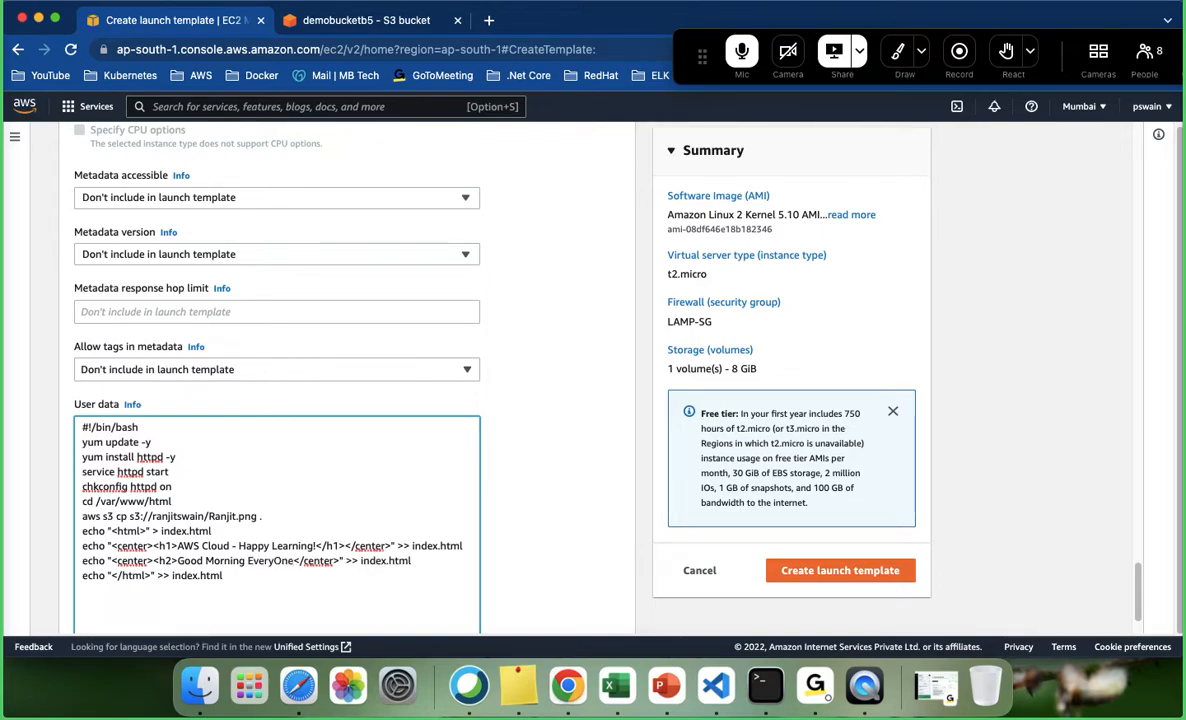
pyautogui.write('</')
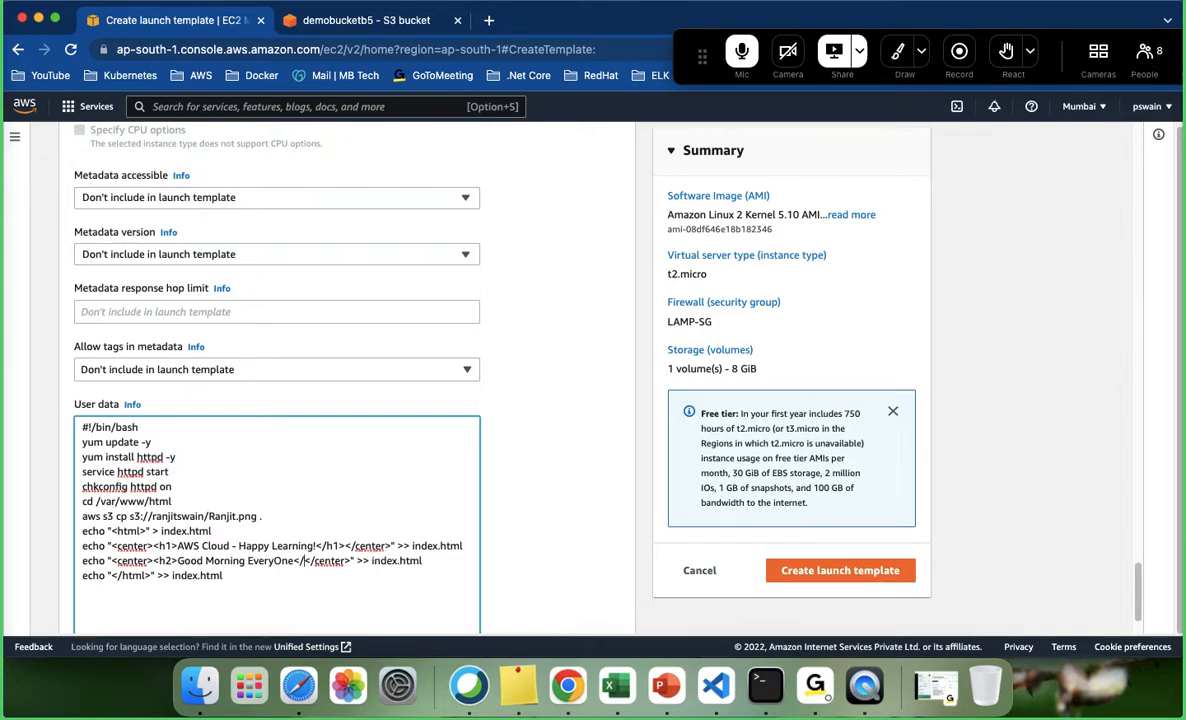
pyautogui.write('h2>')
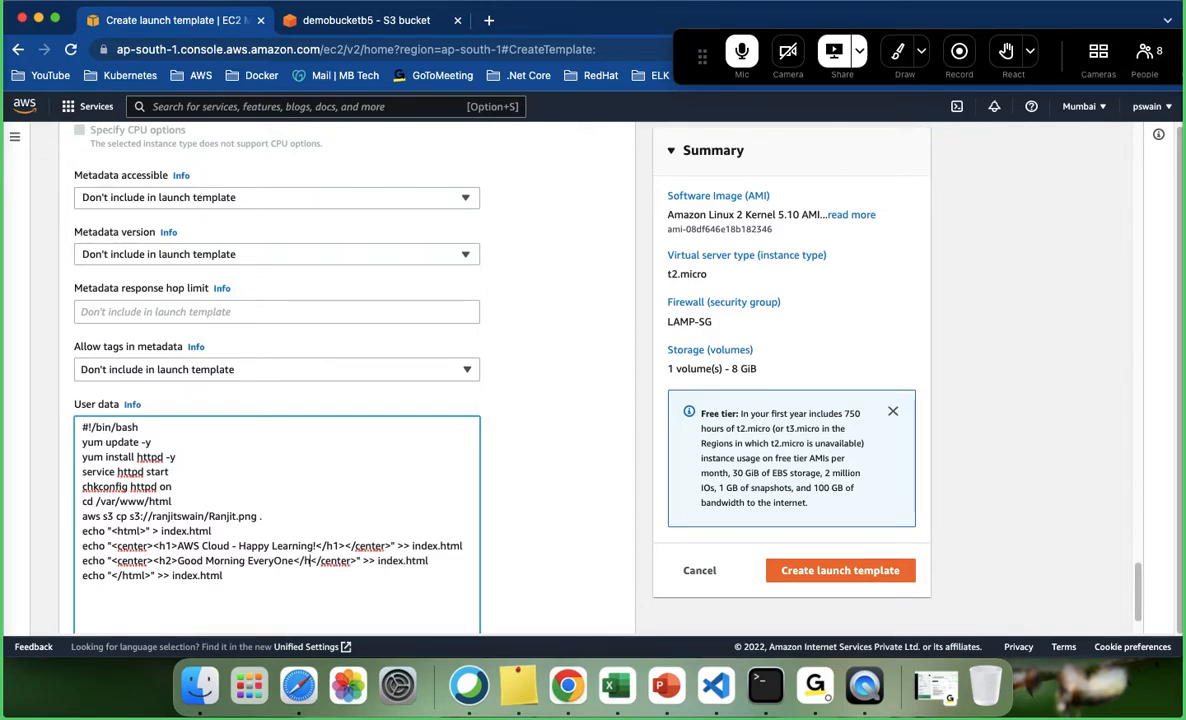
# - Copy the edited User data script into VS Code, appending it below a dashed separator line at the end of BootstrapScript
pyautogui.moveTo(233, 577); pyautogui.dragTo(72, 422)
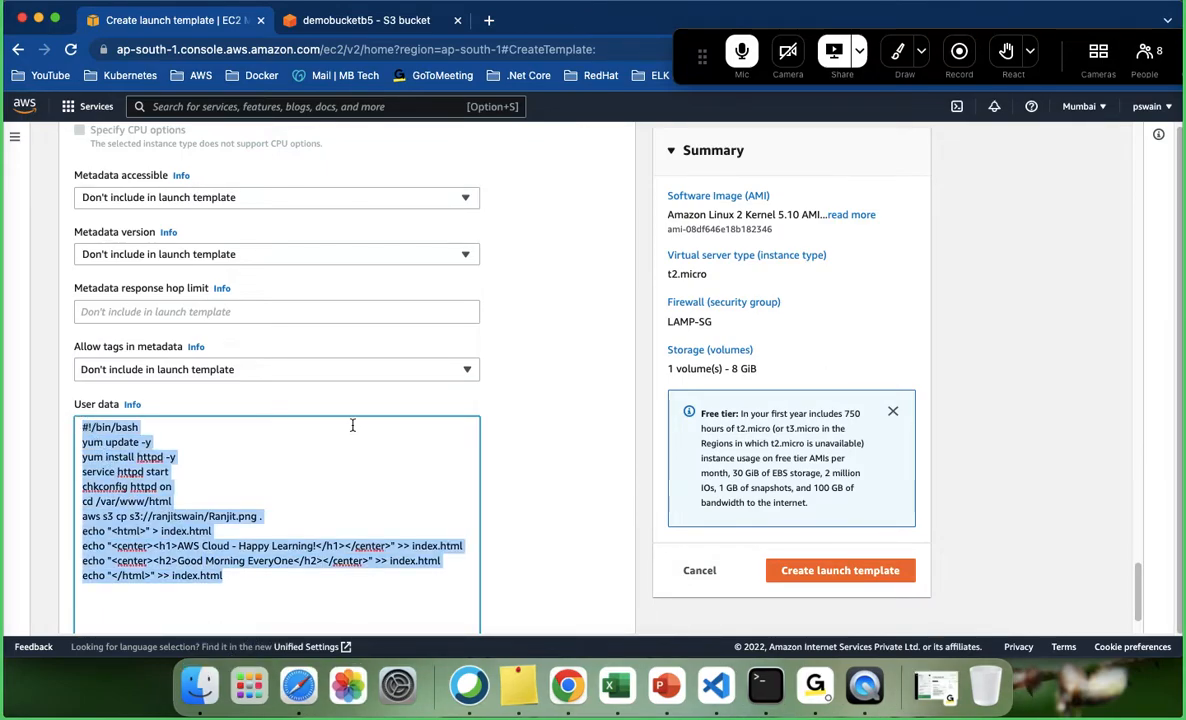
pyautogui.click(715, 686)
pyautogui.scroll(-10, 400, 580)
pyautogui.scroll(5, 405, 574)
pyautogui.click(403, 532)
pyautogui.press('Return')
pyautogui.write('--------------')
pyautogui.press('Return')
pyautogui.press('super+v')
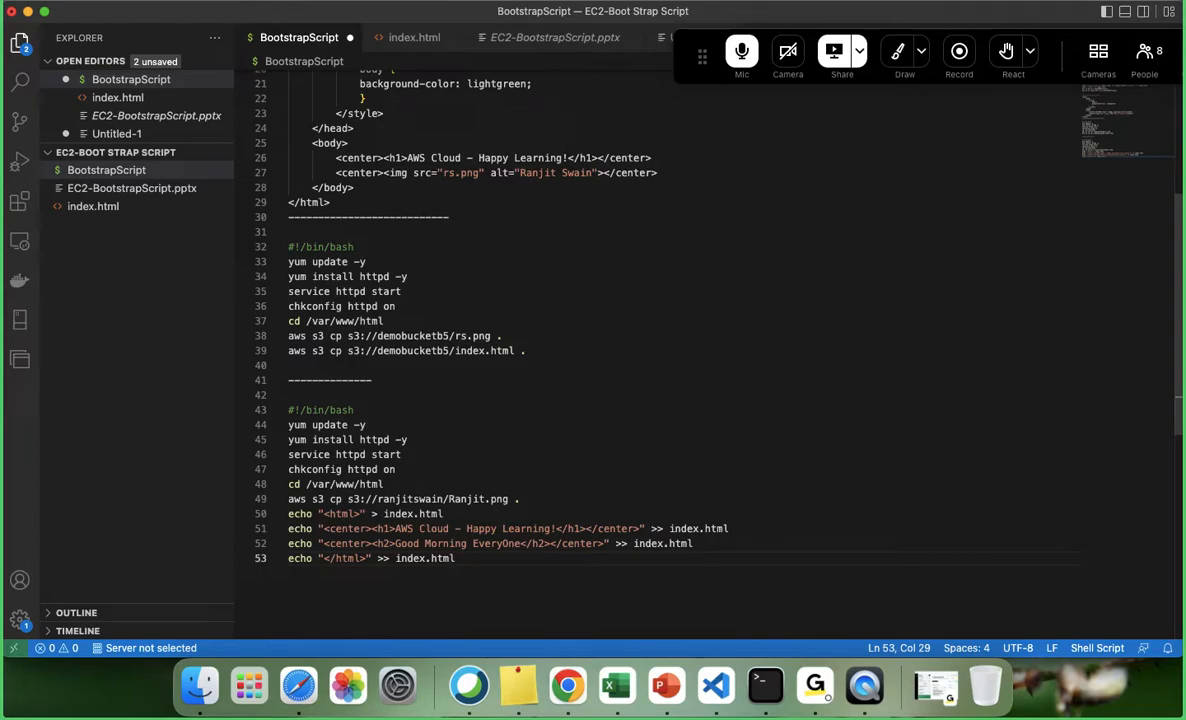
# - Switch back to Chrome and review the launch template's User data and advanced details up to the resource tags
pyautogui.press('super+Tab')
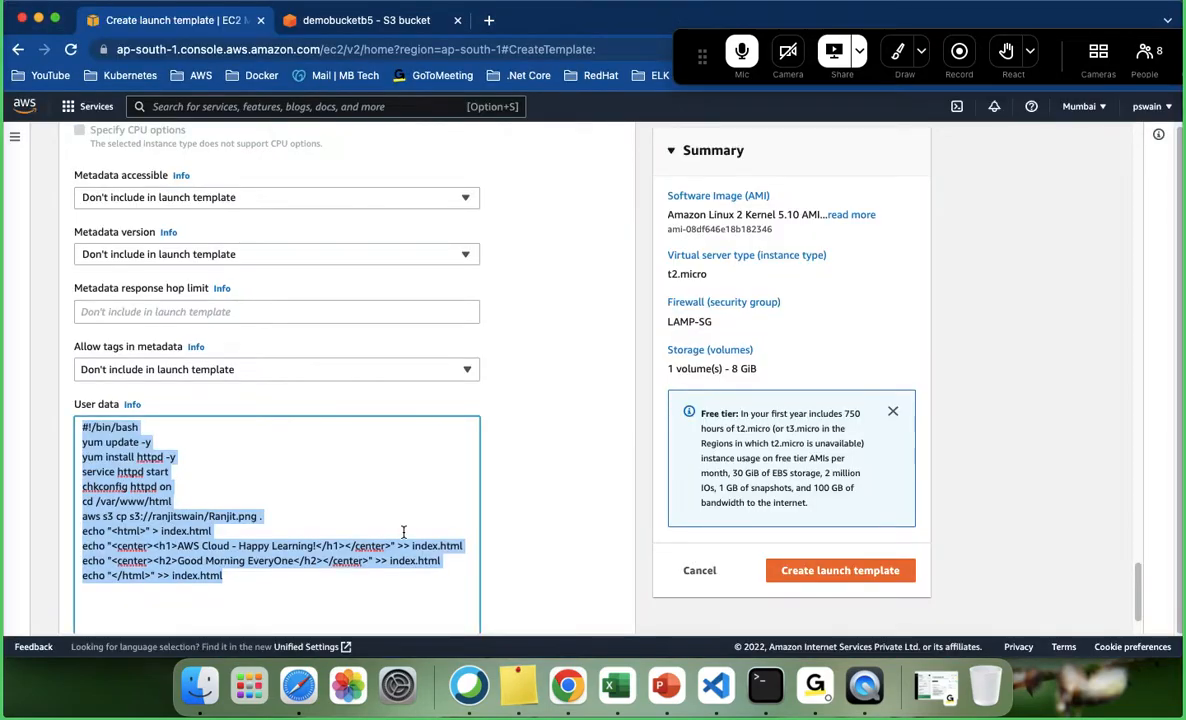
pyautogui.click(584, 498)
pyautogui.scroll(-1, 518, 487)
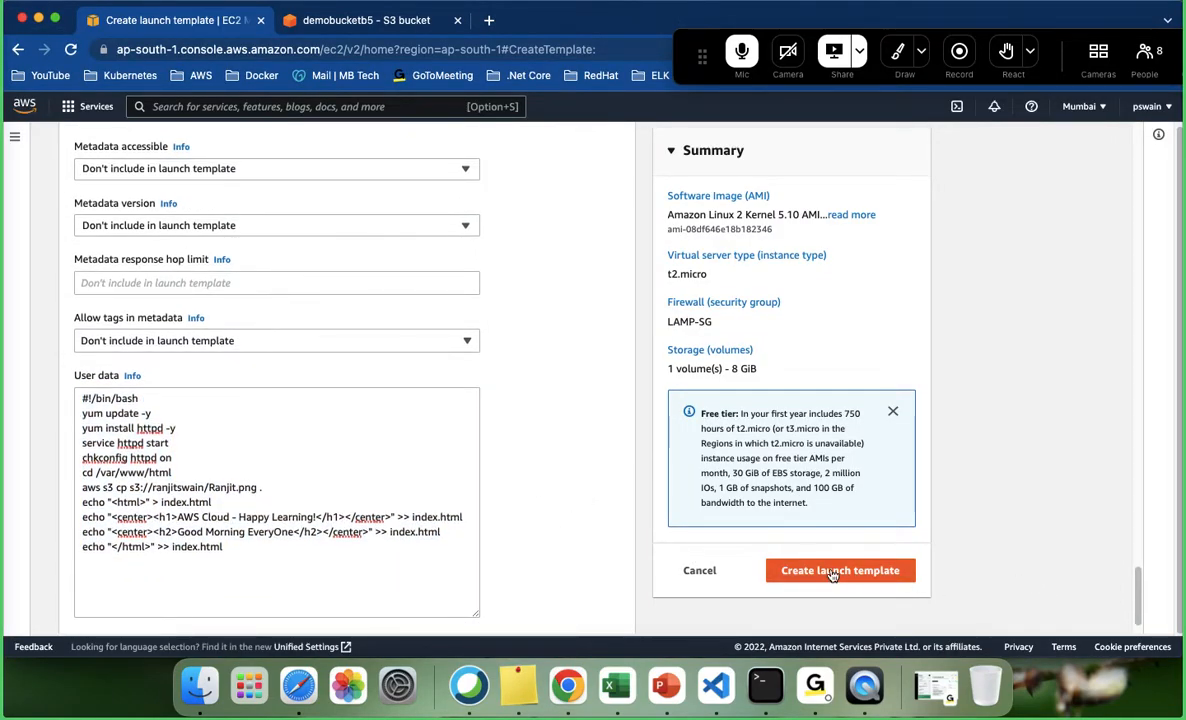
pyautogui.scroll(3, 600, 497)
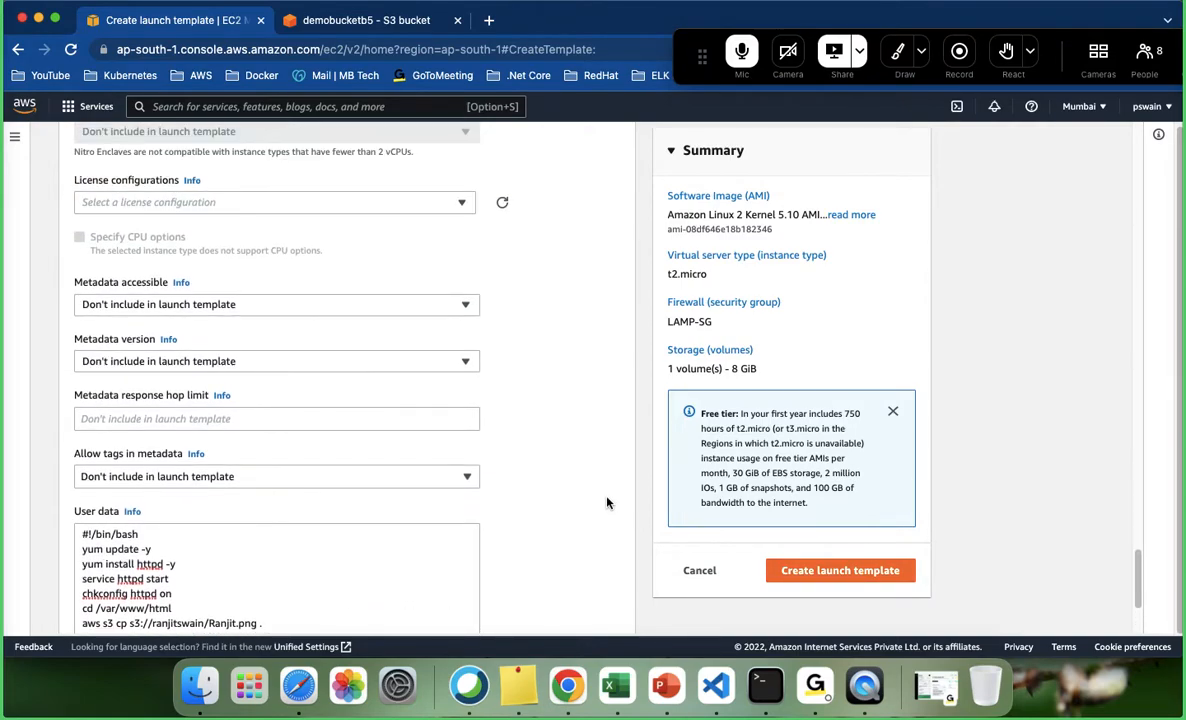
pyautogui.scroll(5, 595, 497)
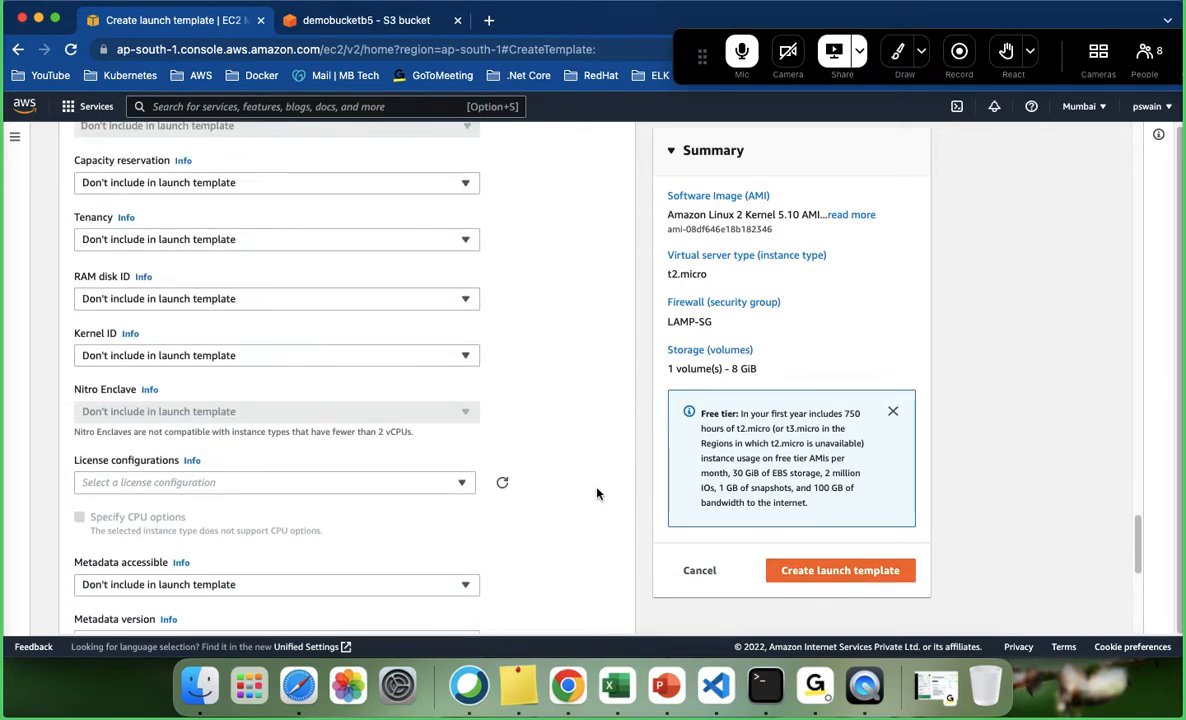
pyautogui.scroll(2, 598, 493)
pyautogui.scroll(20, 600, 494)
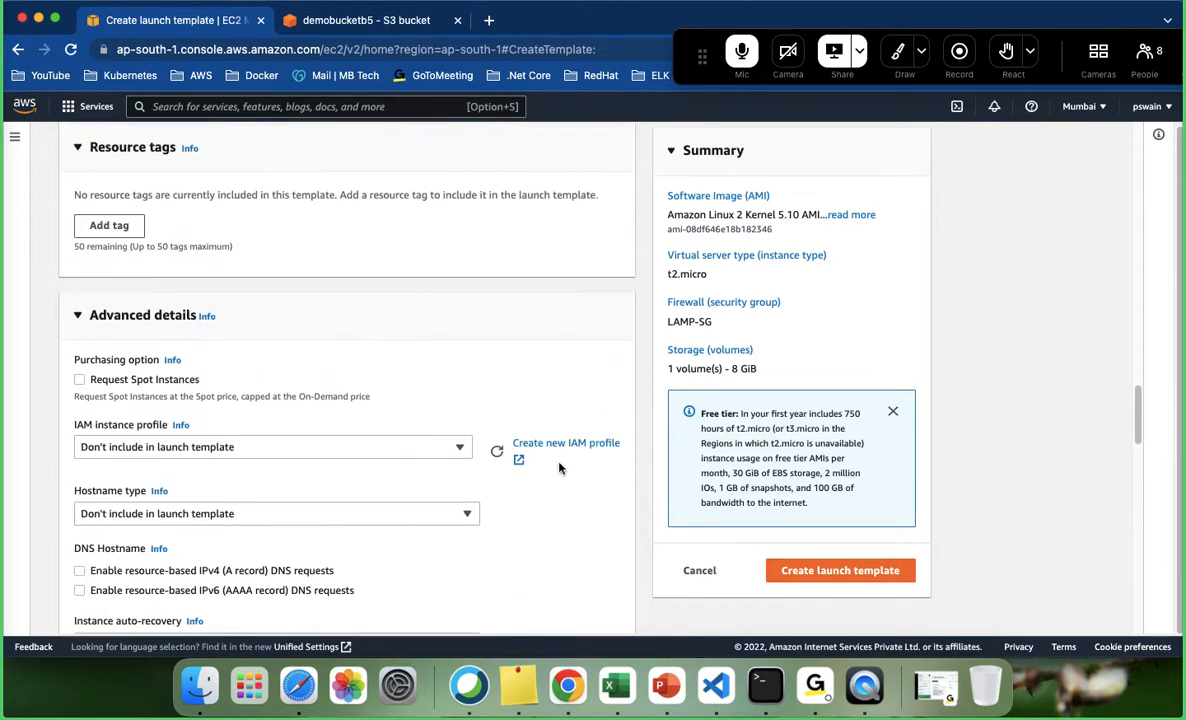
pyautogui.scroll(2, 559, 468)
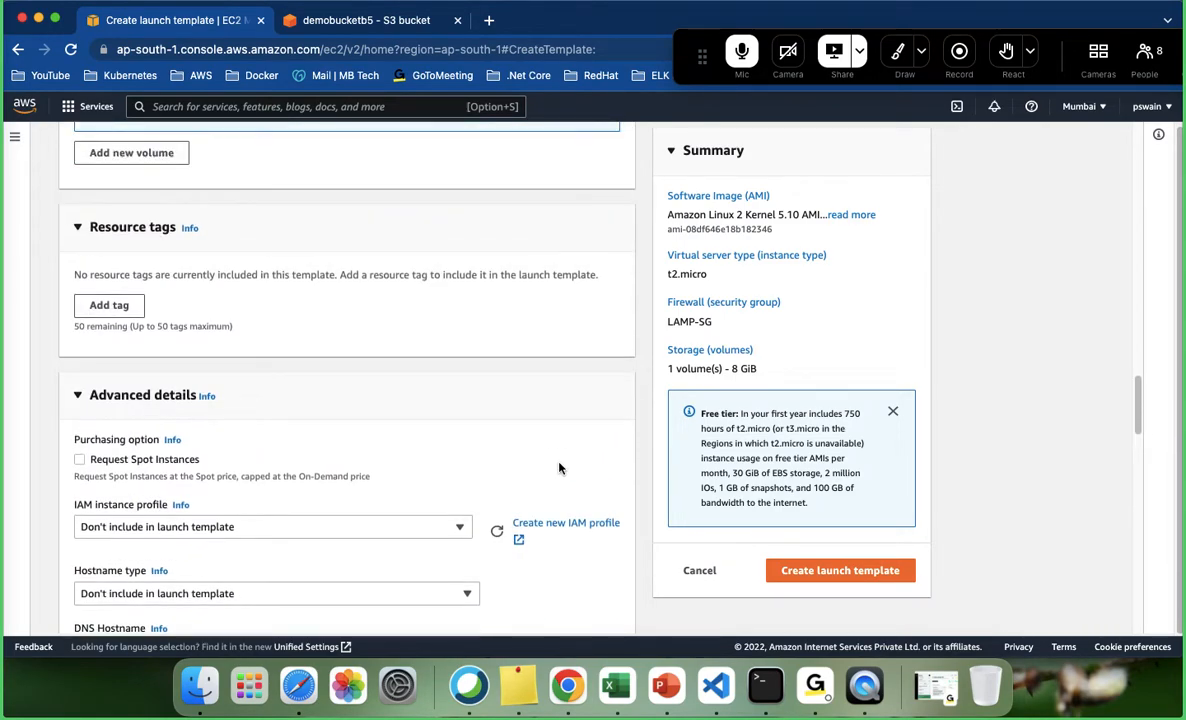
# - Create the ABC-Banking launch template from the completed configuration and open the list of launch templates
pyautogui.click(831, 572)
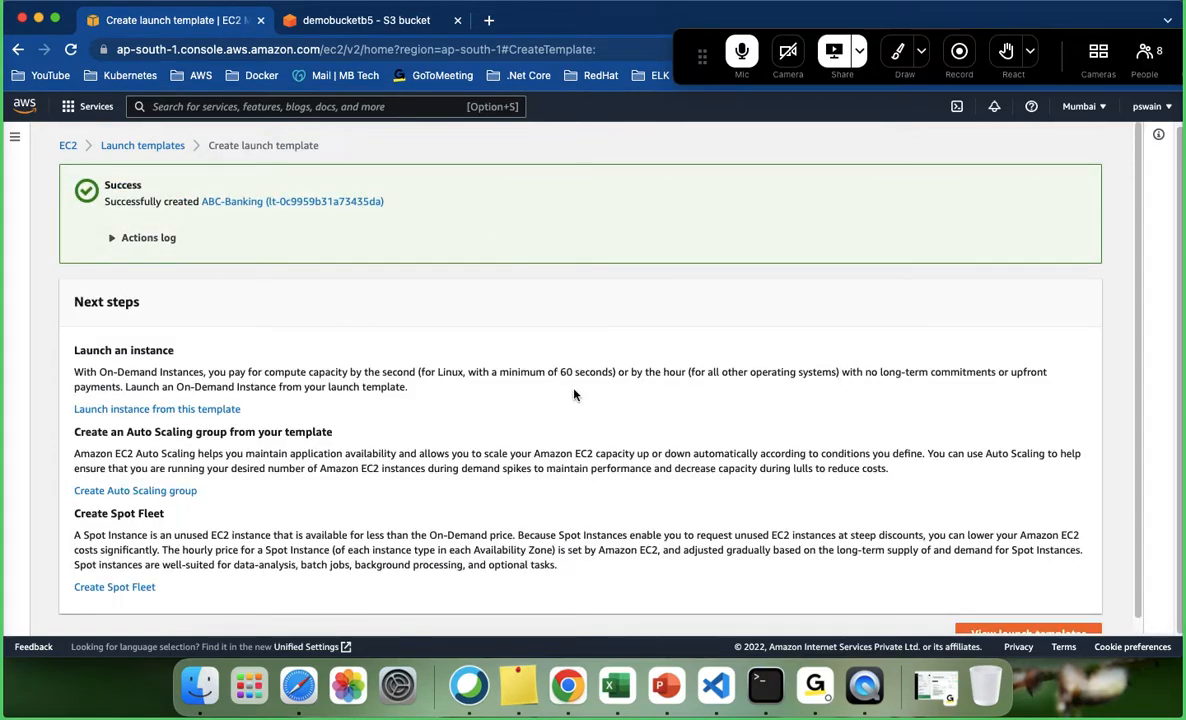
pyautogui.scroll(-1, 1028, 557)
pyautogui.click(1050, 620)
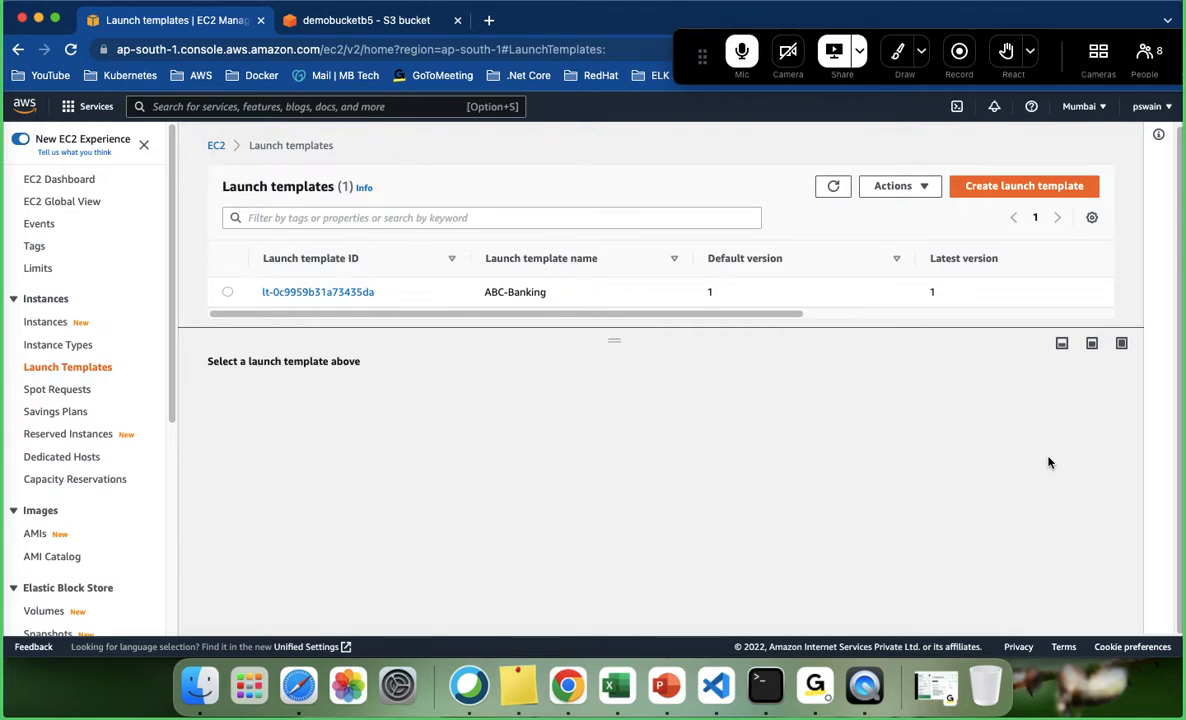
# - Review ABC-Banking in the refreshed launch template list and examine its version and instance details
pyautogui.moveTo(770, 314); pyautogui.dragTo(1059, 314)
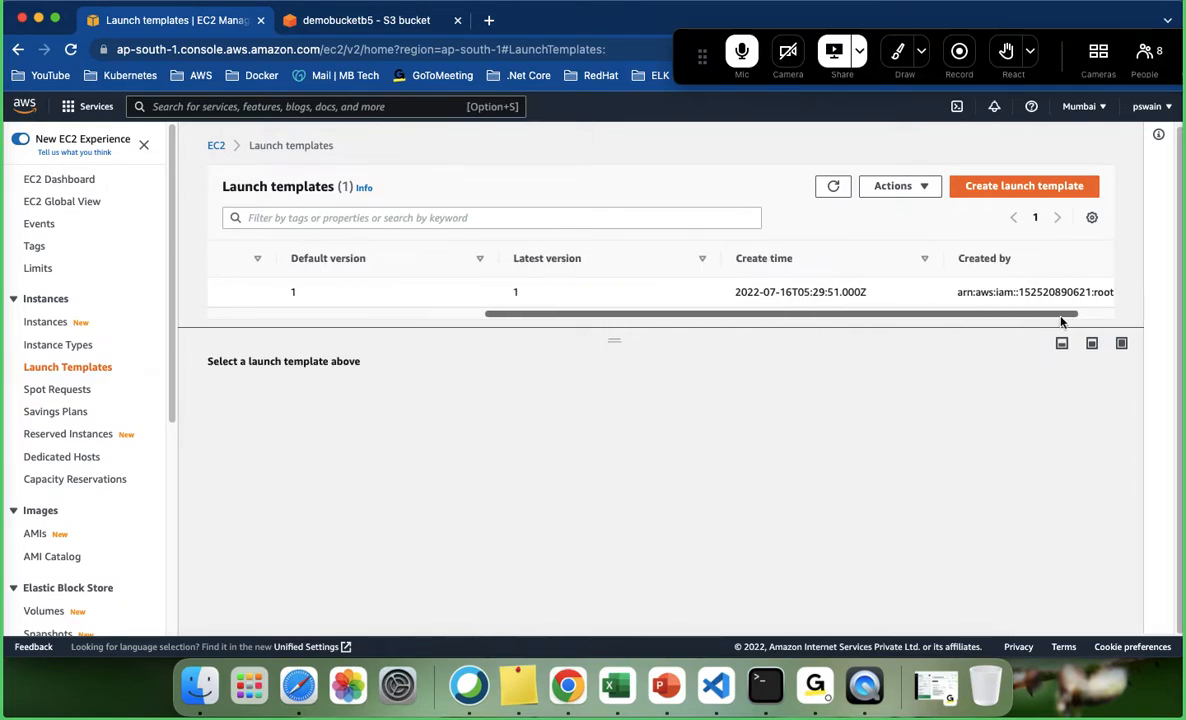
pyautogui.click(835, 187)
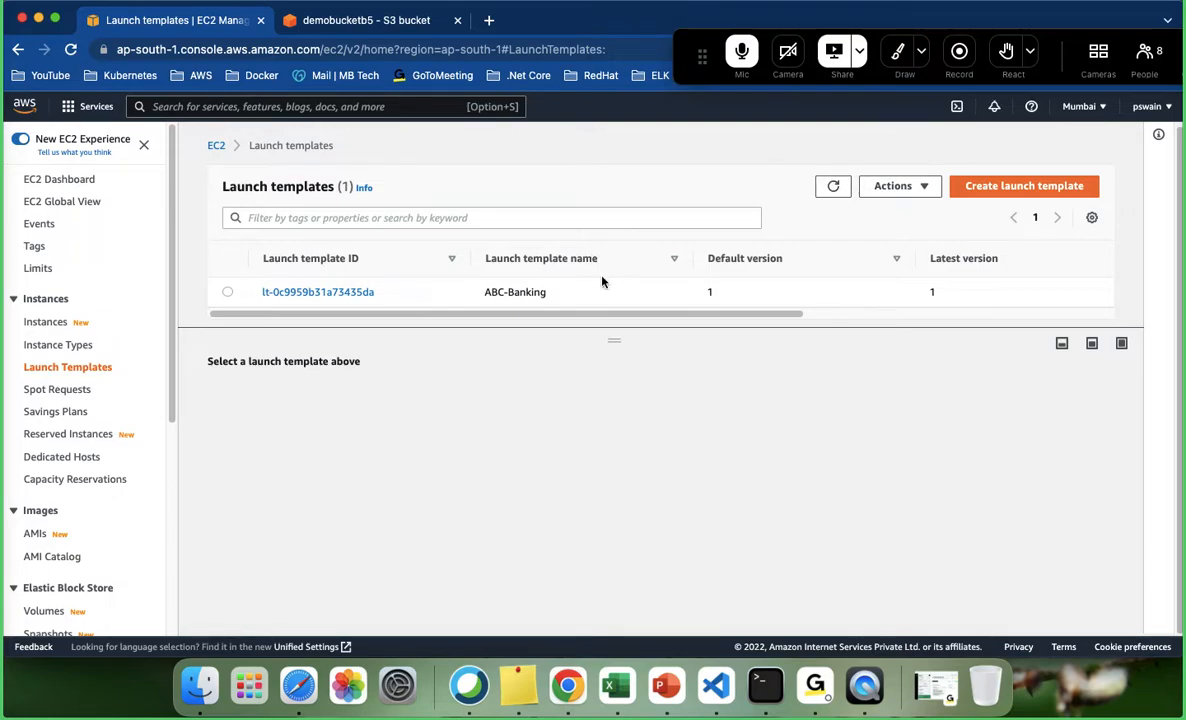
pyautogui.moveTo(618, 313); pyautogui.dragTo(397, 278)
pyautogui.moveTo(707, 315); pyautogui.dragTo(333, 278)
pyautogui.click(333, 292)
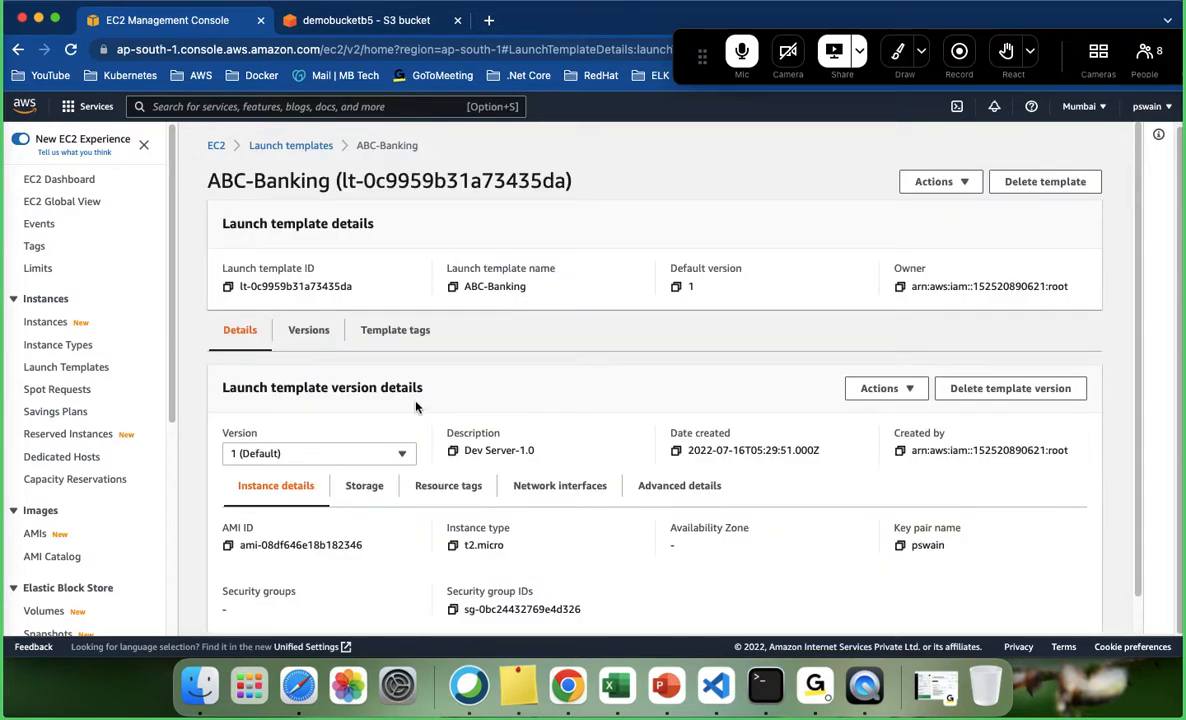
pyautogui.scroll(-1, 416, 406)
pyautogui.scroll(-1, 400, 420)
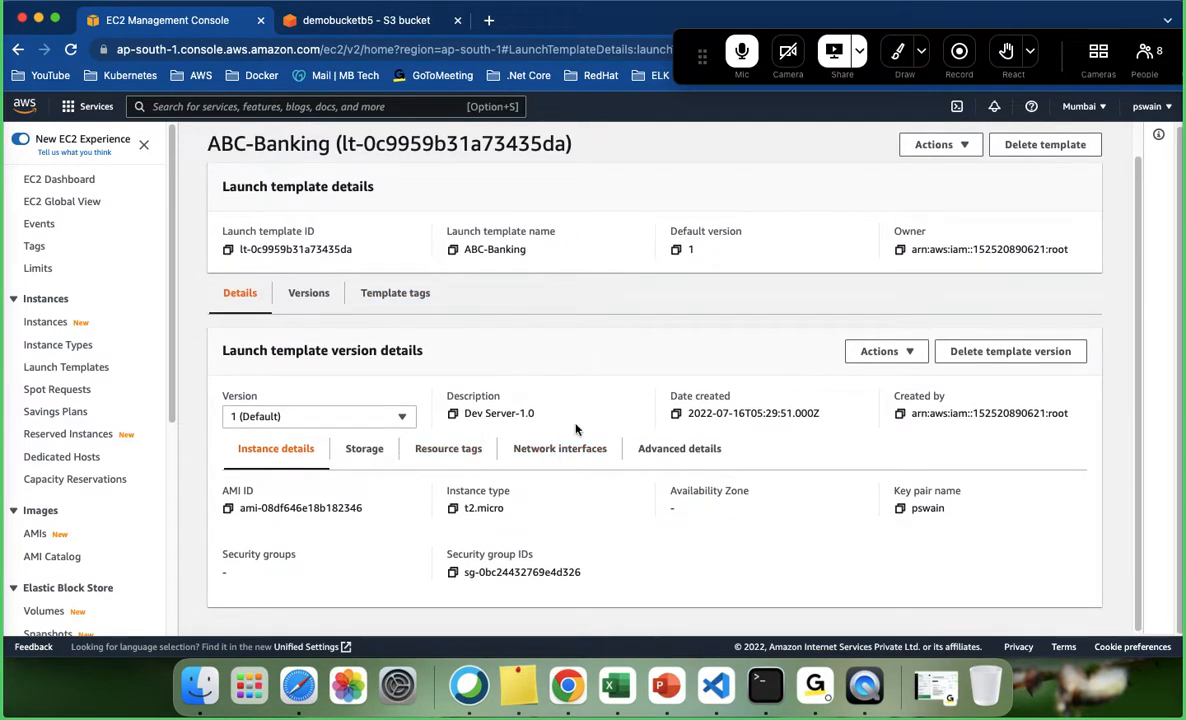
pyautogui.scroll(1, 575, 538)
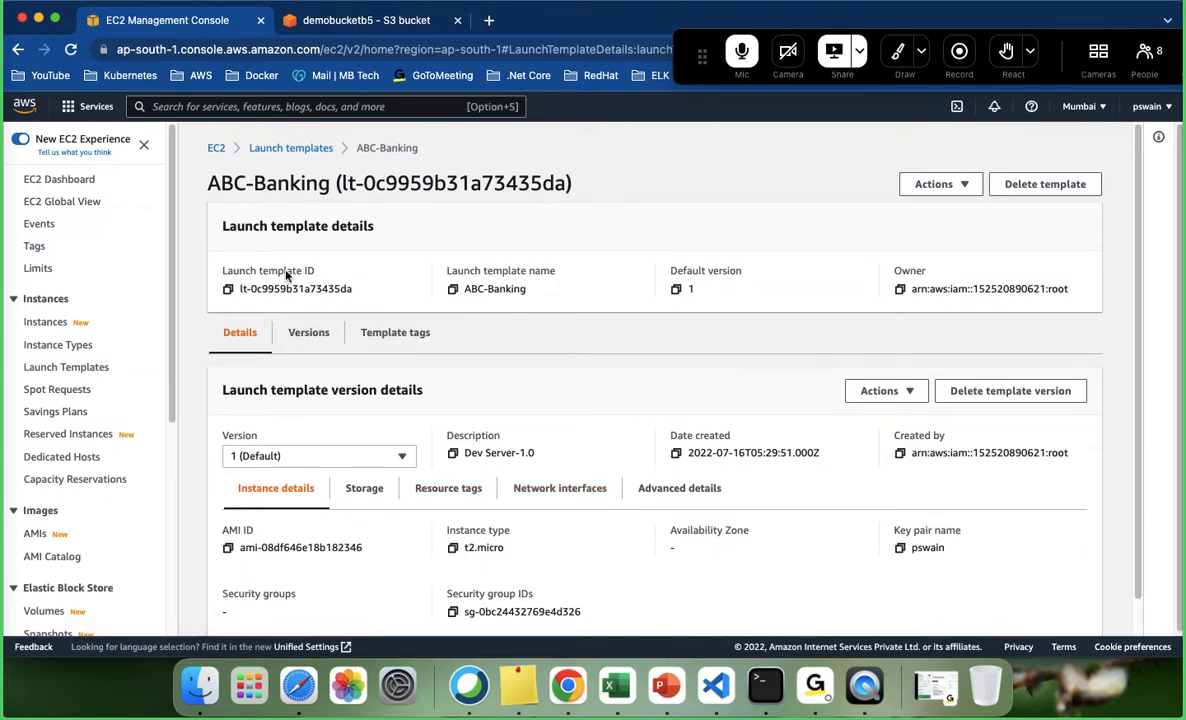
# - Start launching an instance from a template on the Instances page, using ABC-Banking as the source template
pyautogui.click(55, 178)
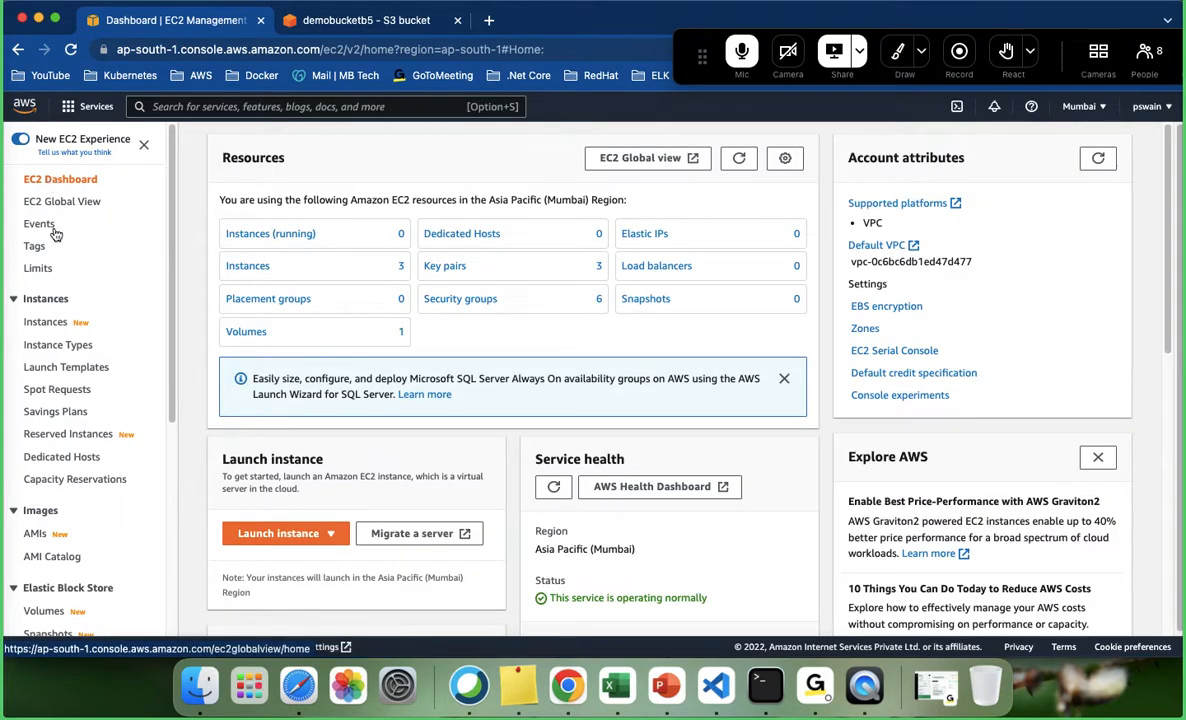
pyautogui.click(44, 323)
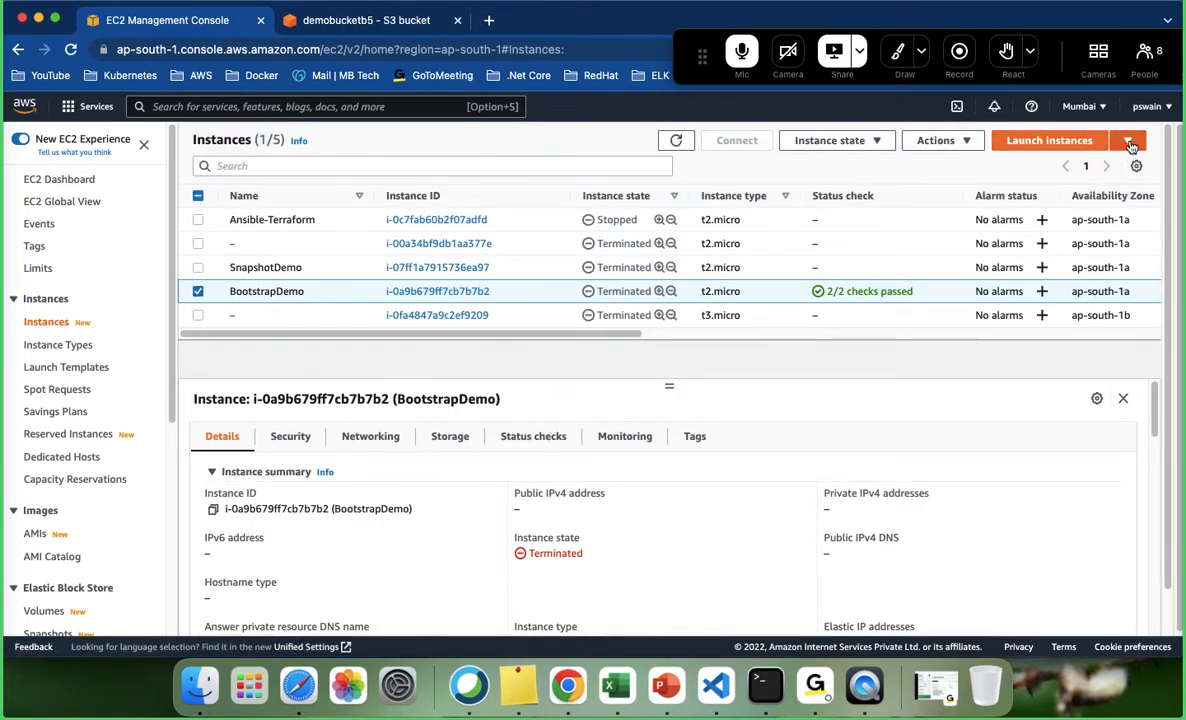
pyautogui.click(1129, 143)
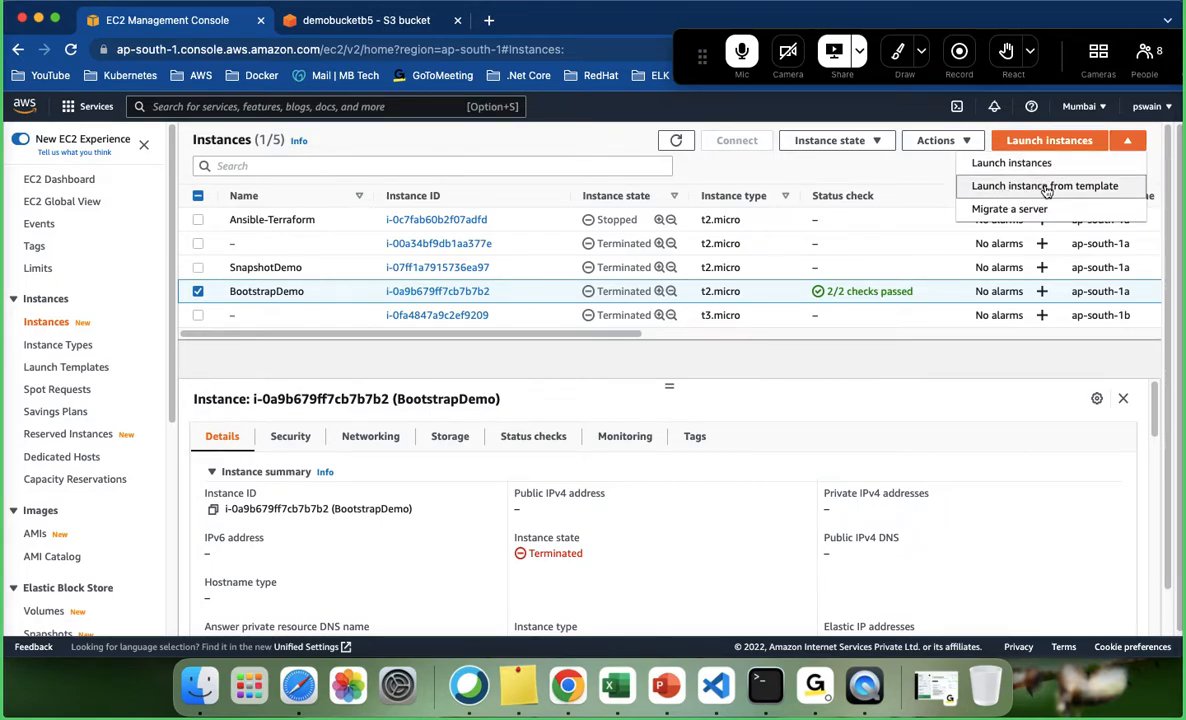
pyautogui.click(1078, 193)
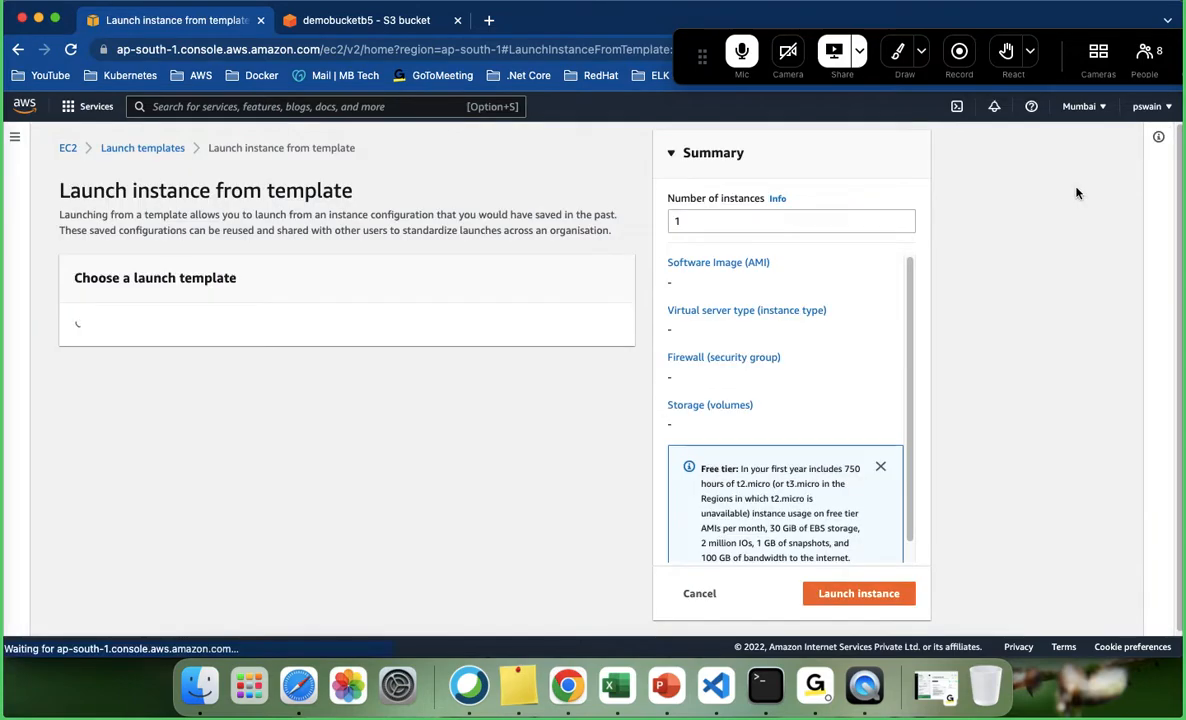
pyautogui.click(300, 345)
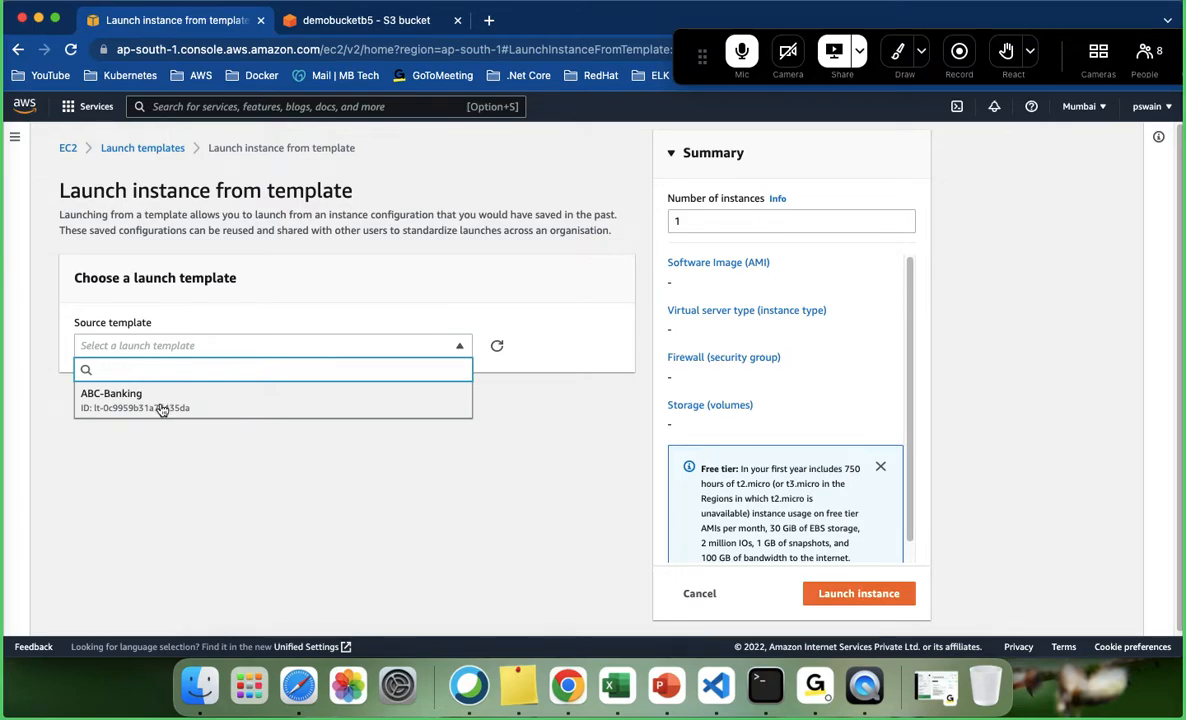
pyautogui.click(162, 408)
# - Review the template's instance type, key pair, network and storage settings, and launch one instance from template version 1 (Default)
pyautogui.scroll(-2, 430, 372)
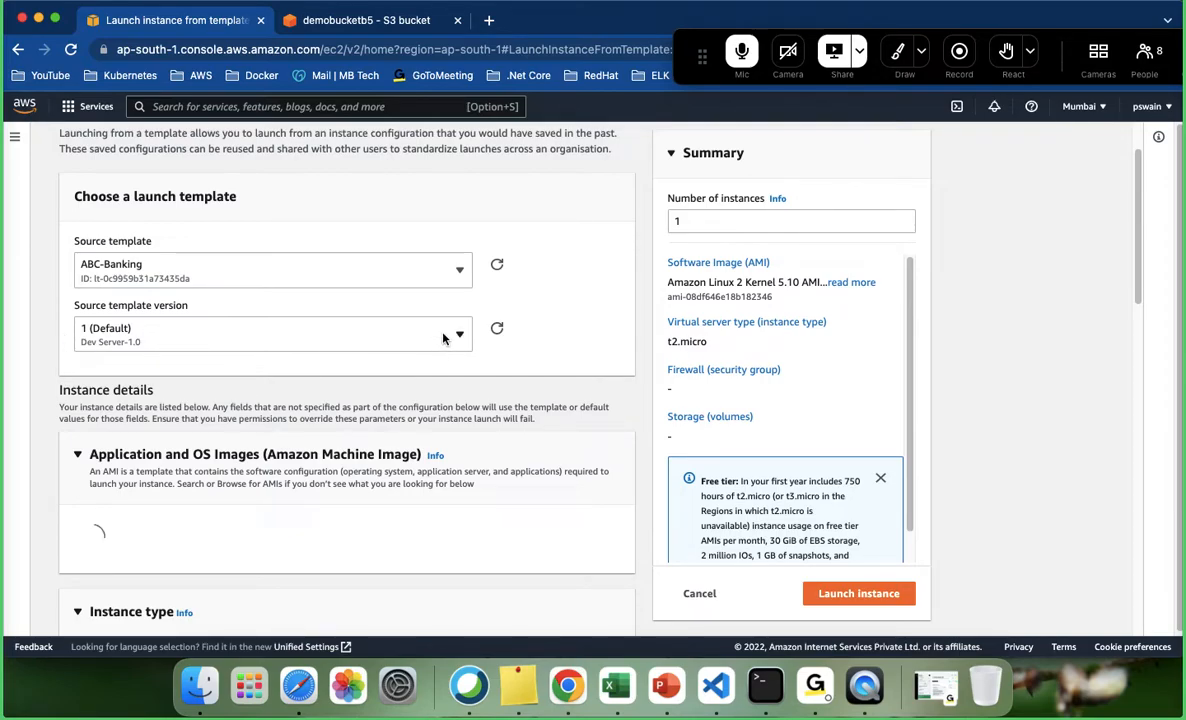
pyautogui.scroll(-5, 442, 336)
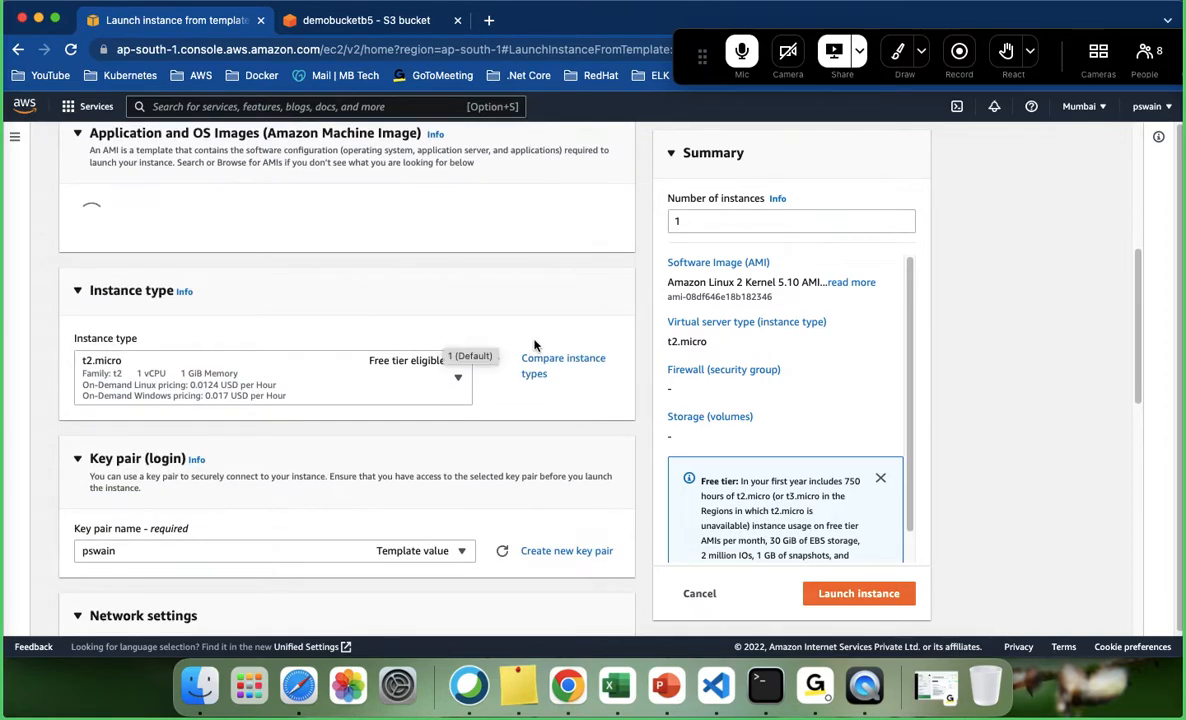
pyautogui.scroll(-5, 482, 308)
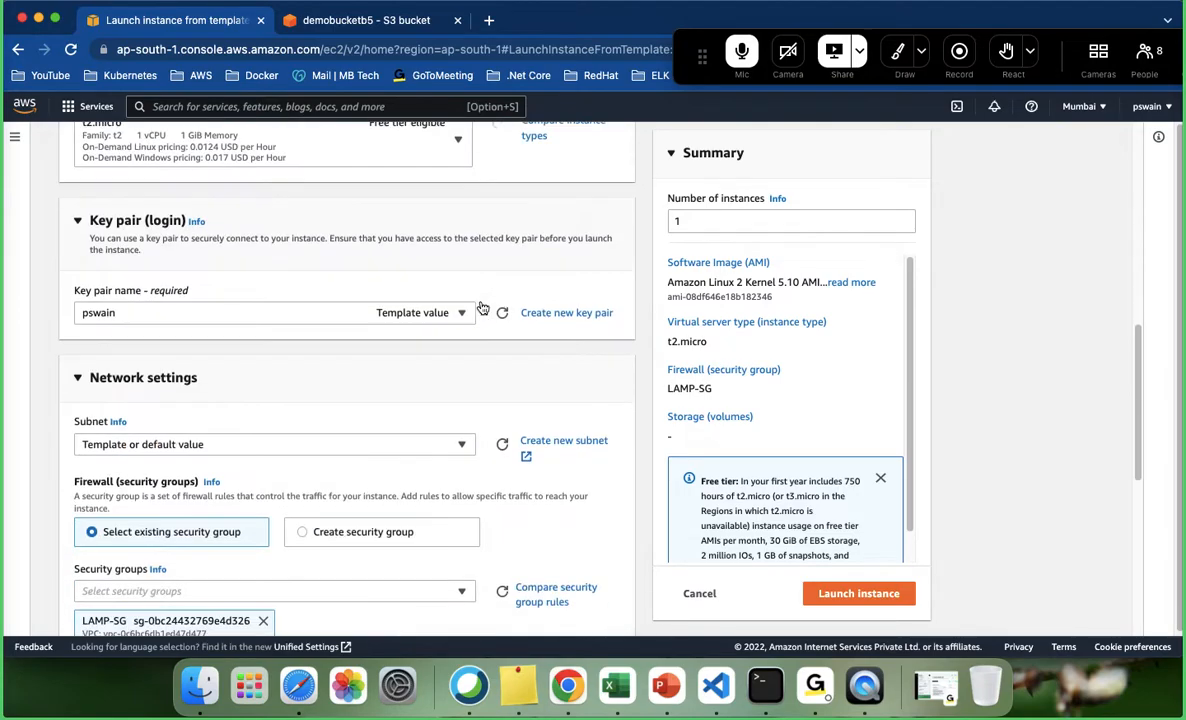
pyautogui.scroll(-7, 554, 377)
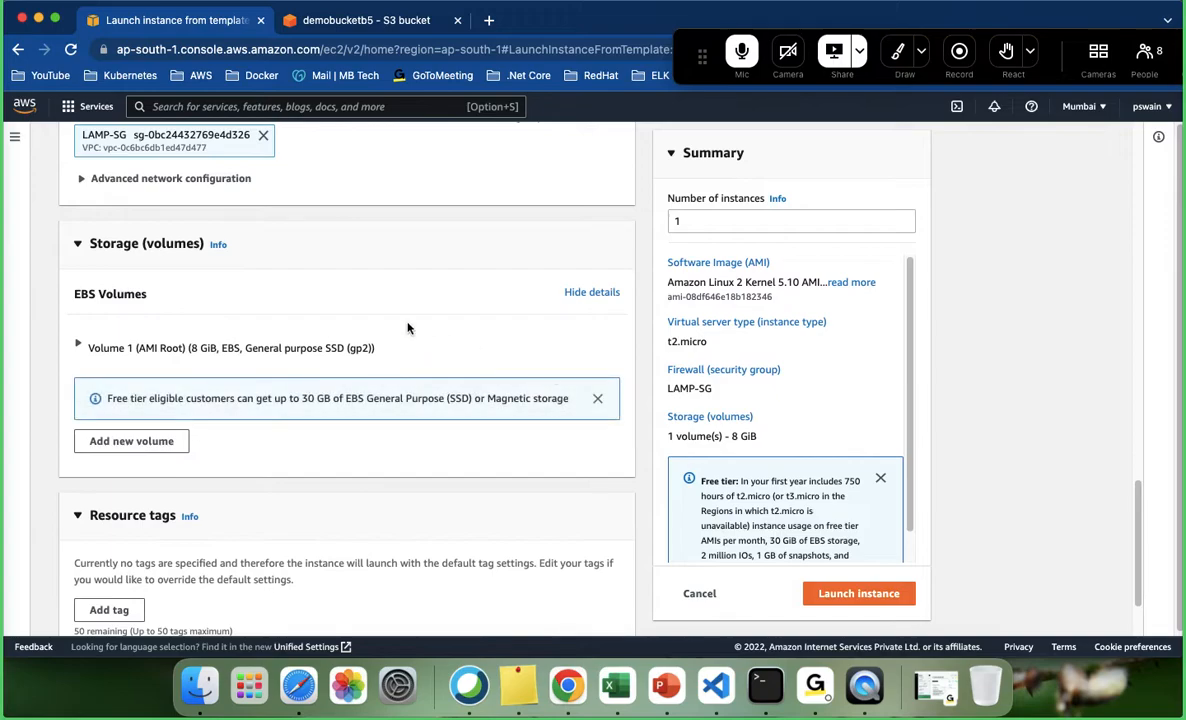
pyautogui.scroll(15, 484, 328)
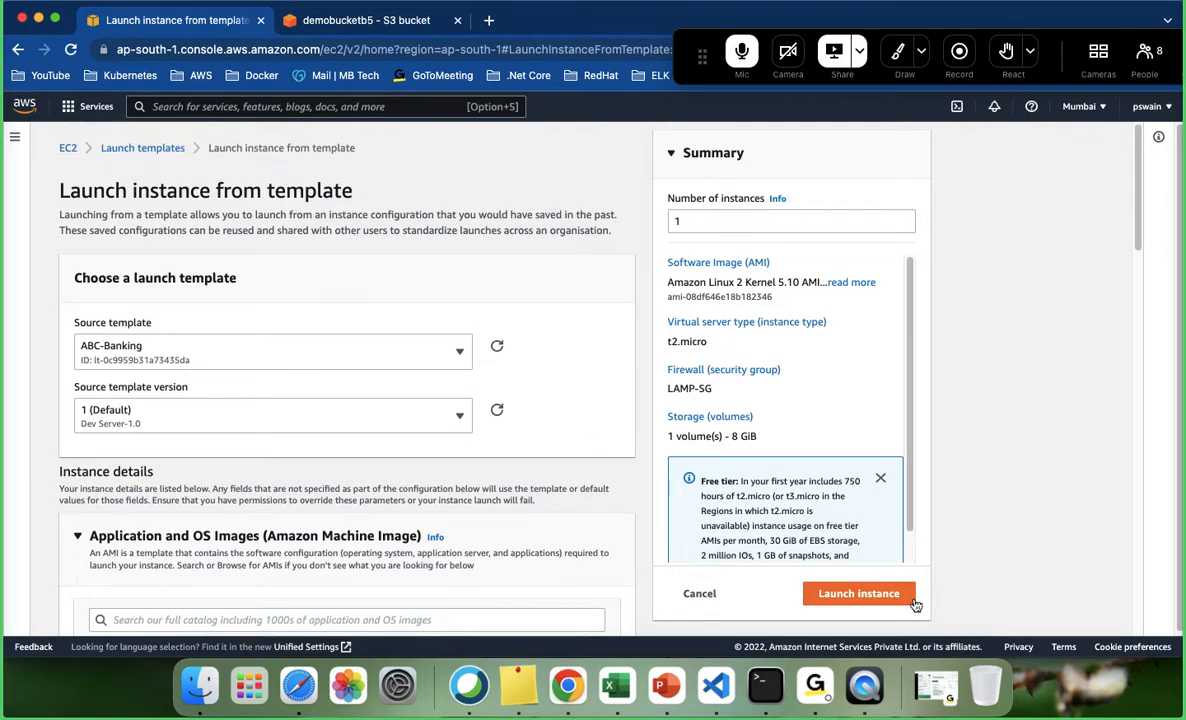
pyautogui.click(856, 594)
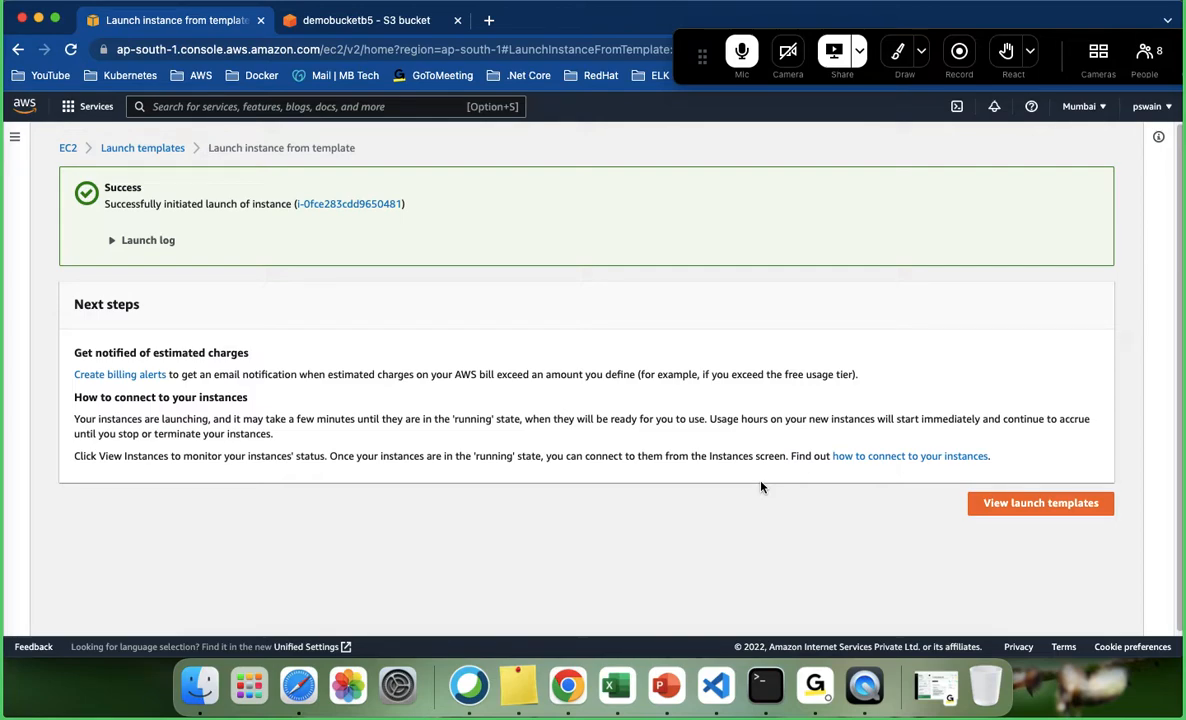
# - Check the new instance's state in the Instances list, refreshing the list repeatedly
pyautogui.click(1066, 503)
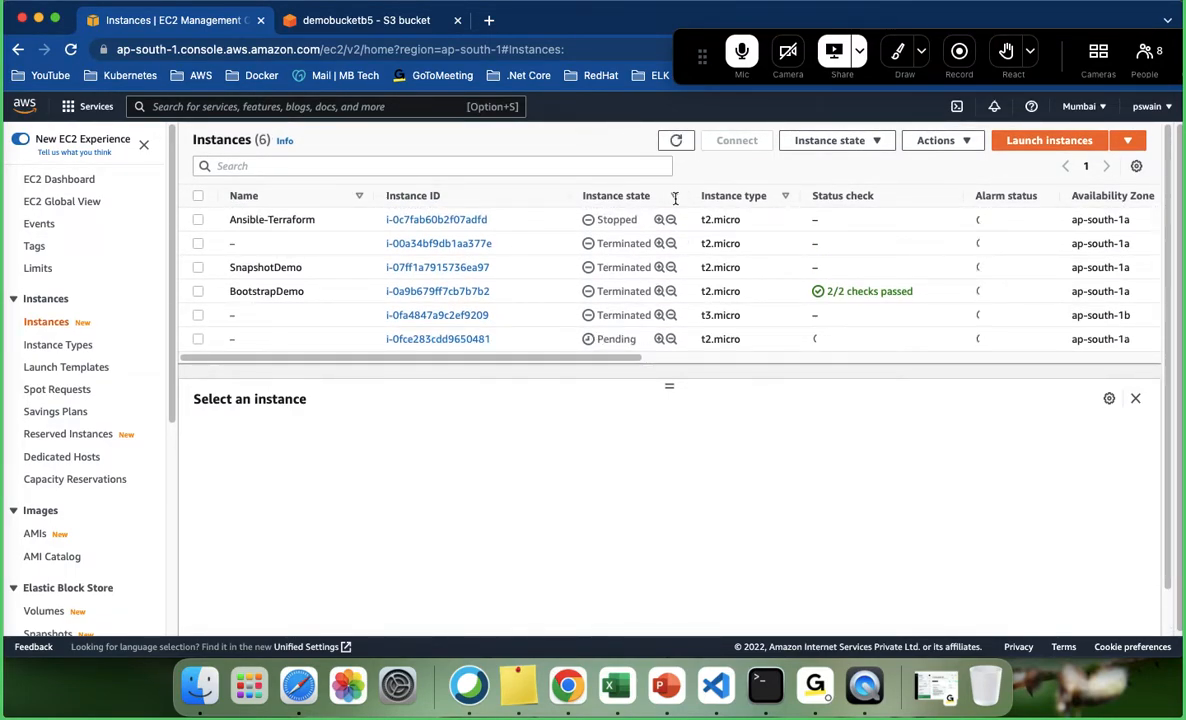
pyautogui.click(680, 142)
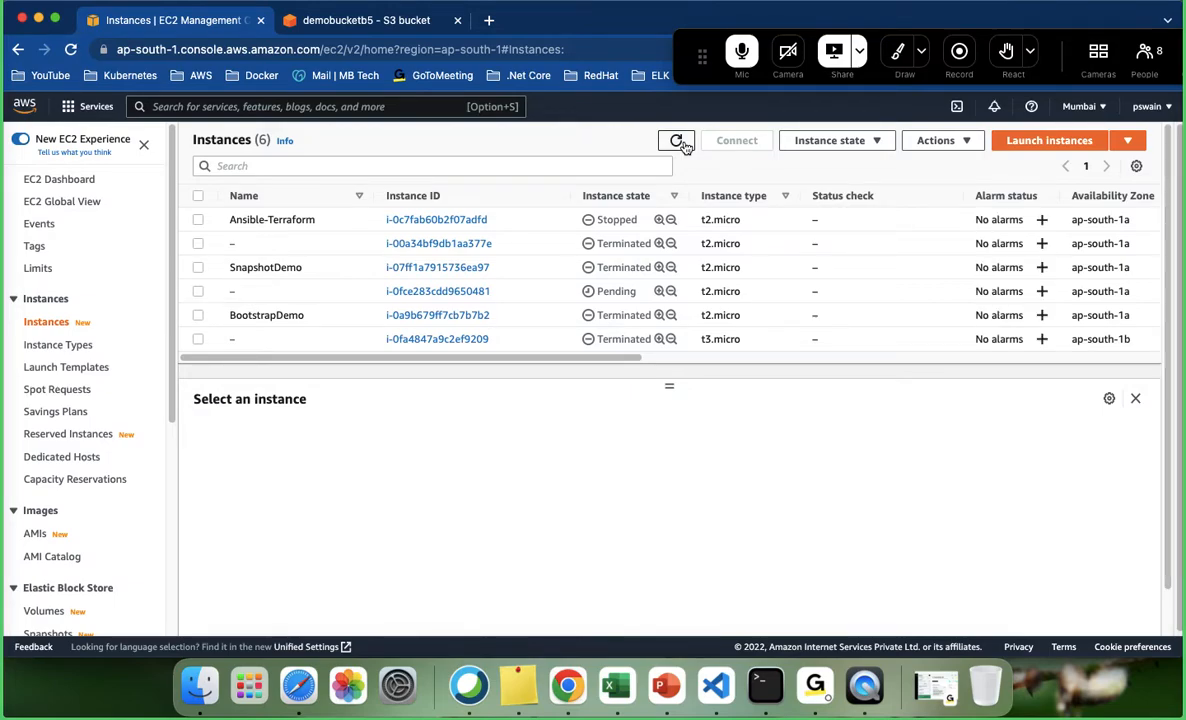
pyautogui.click(677, 141)
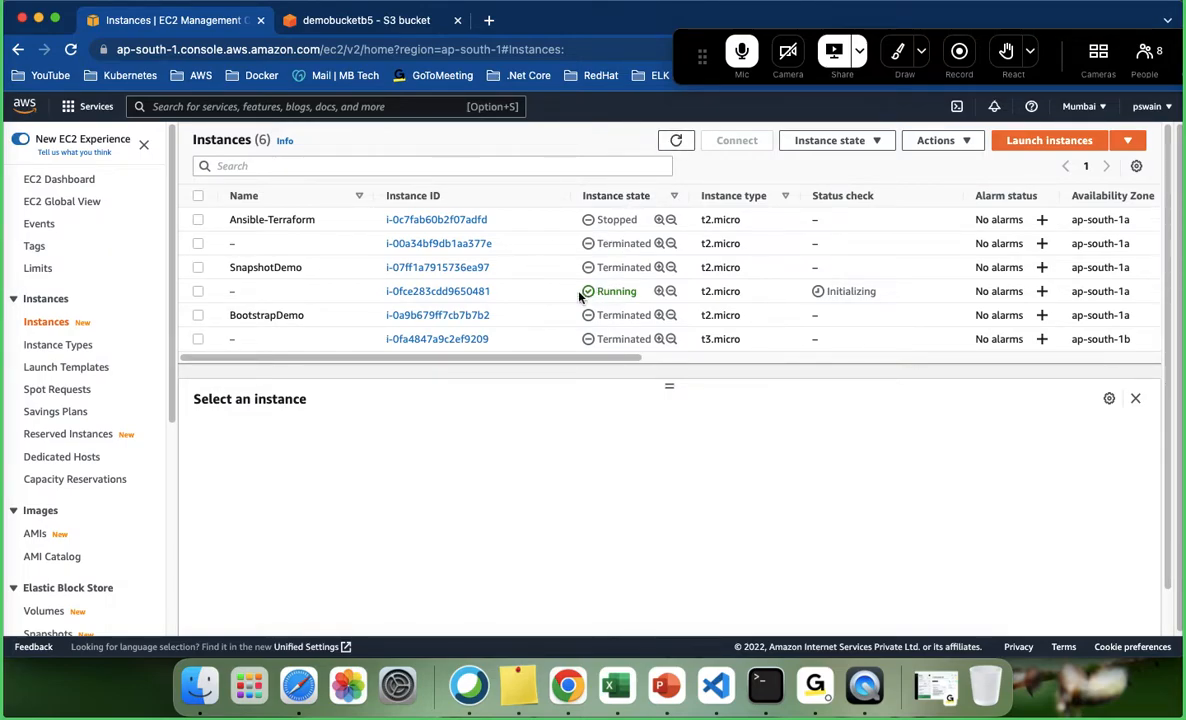
pyautogui.click(676, 142)
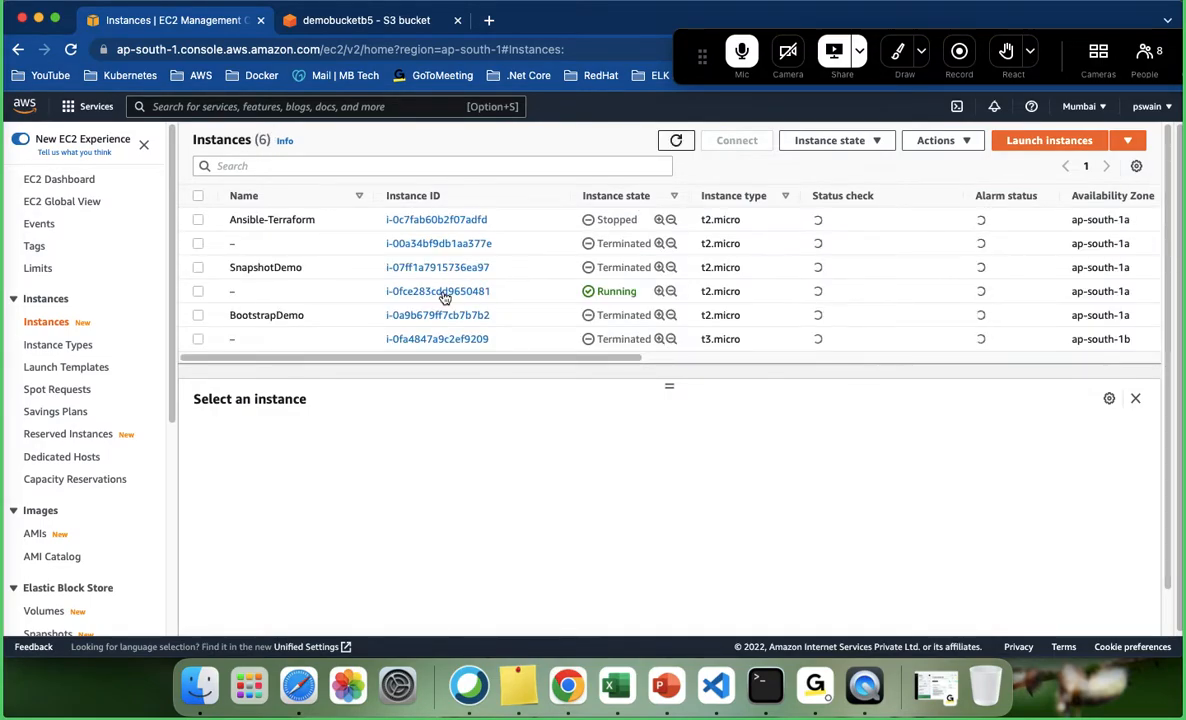
# - Copy the new instance's public IPv4 address from its summary and load it in a new browser tab
pyautogui.click(444, 294)
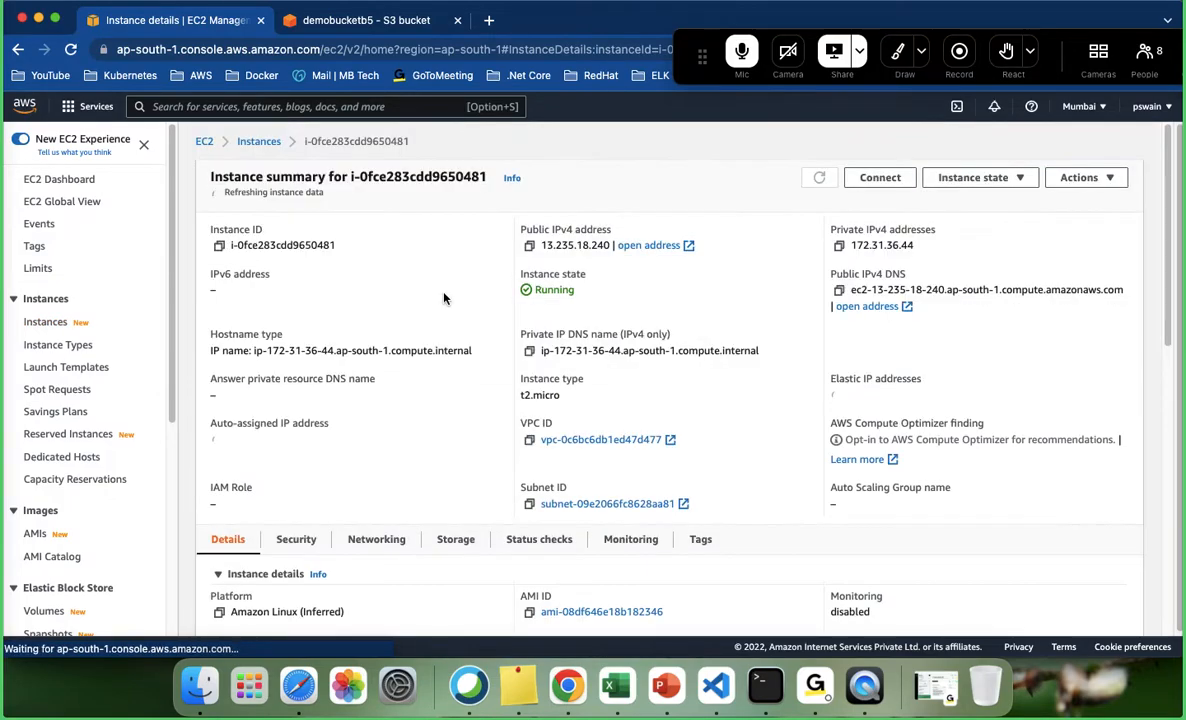
pyautogui.click(530, 244)
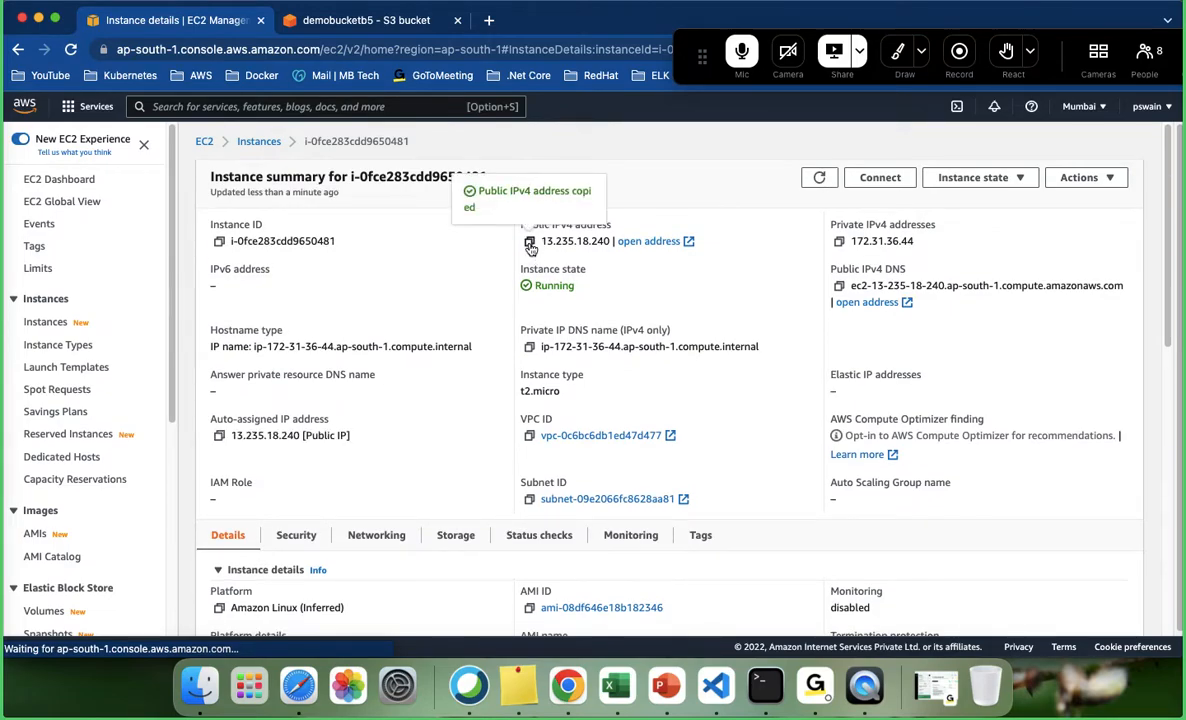
pyautogui.click(489, 20)
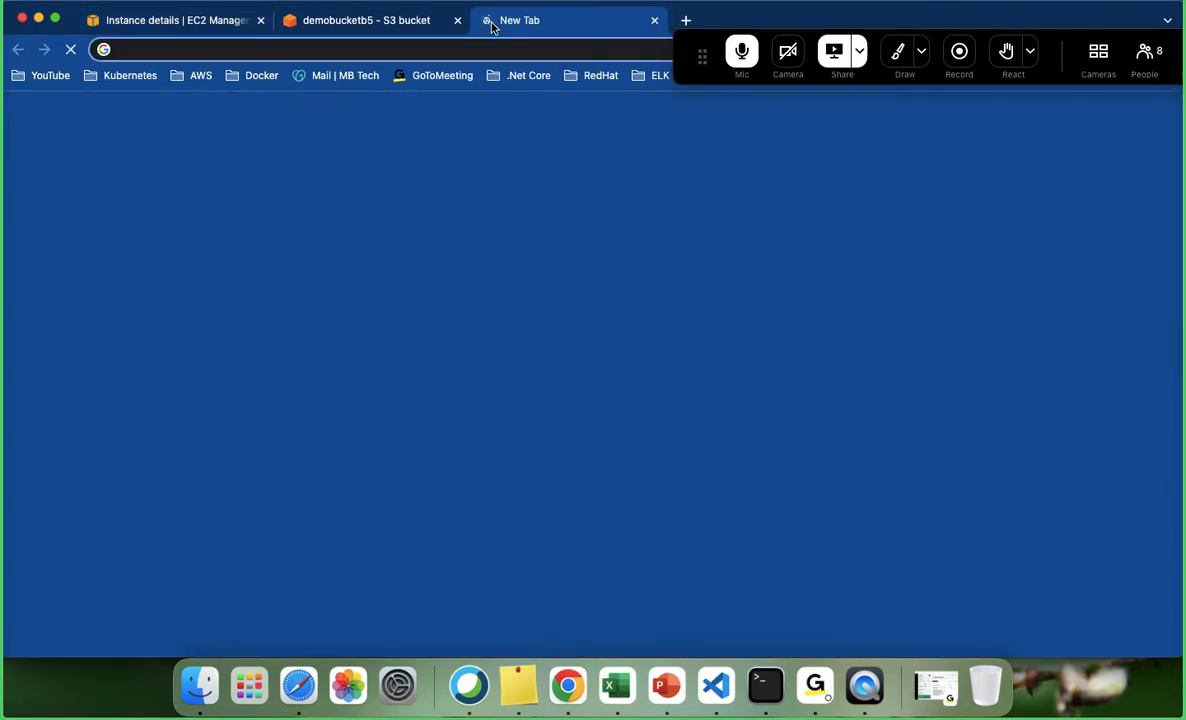
pyautogui.press('super+v')
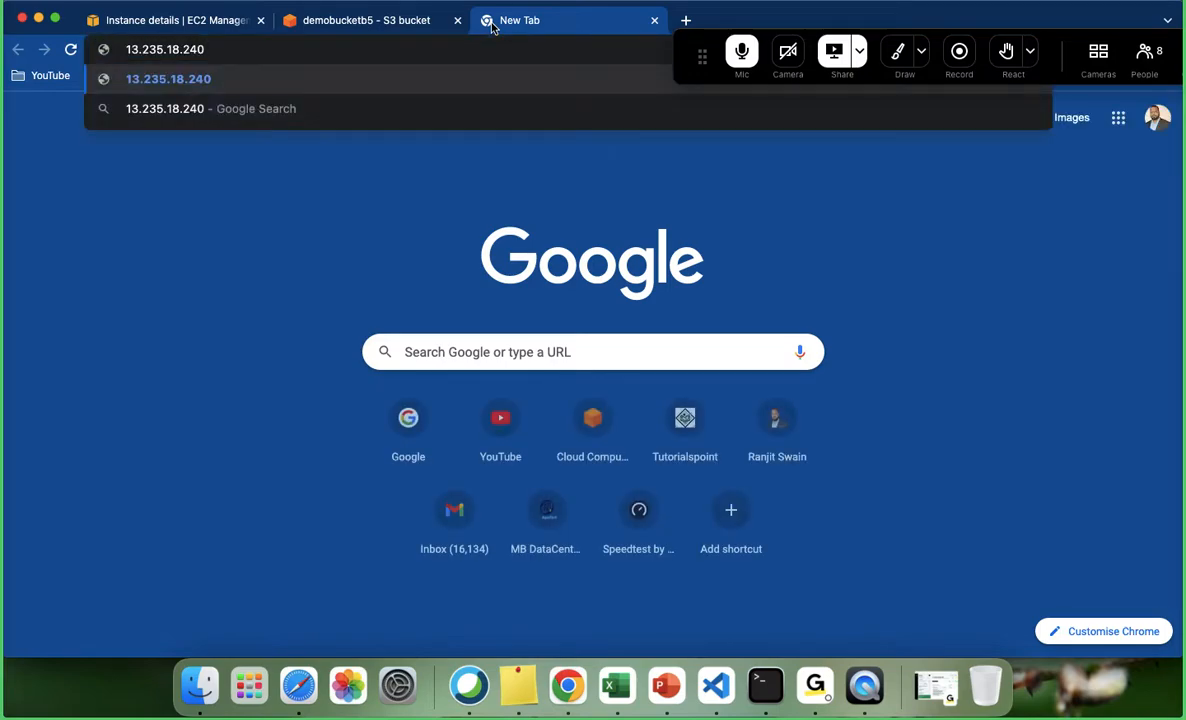
pyautogui.press('Return')
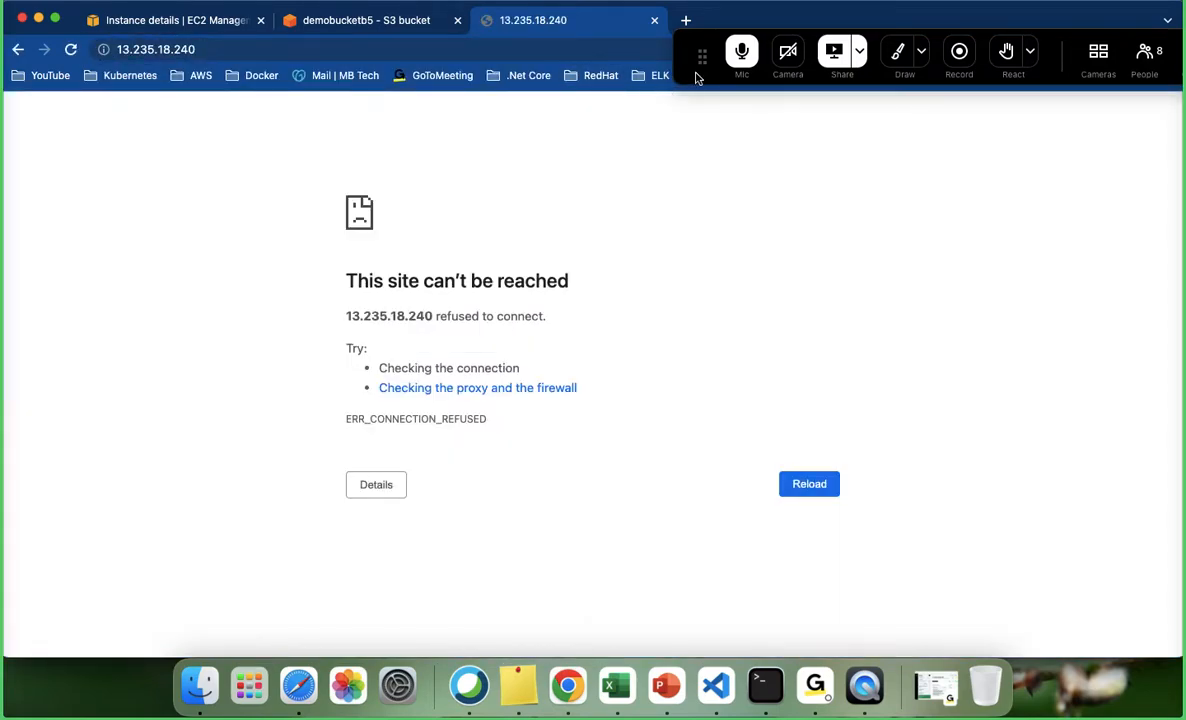
pyautogui.click(70, 52)
# - Recheck the new instance's status in the refreshed Instances list and reload its web page
pyautogui.click(168, 22)
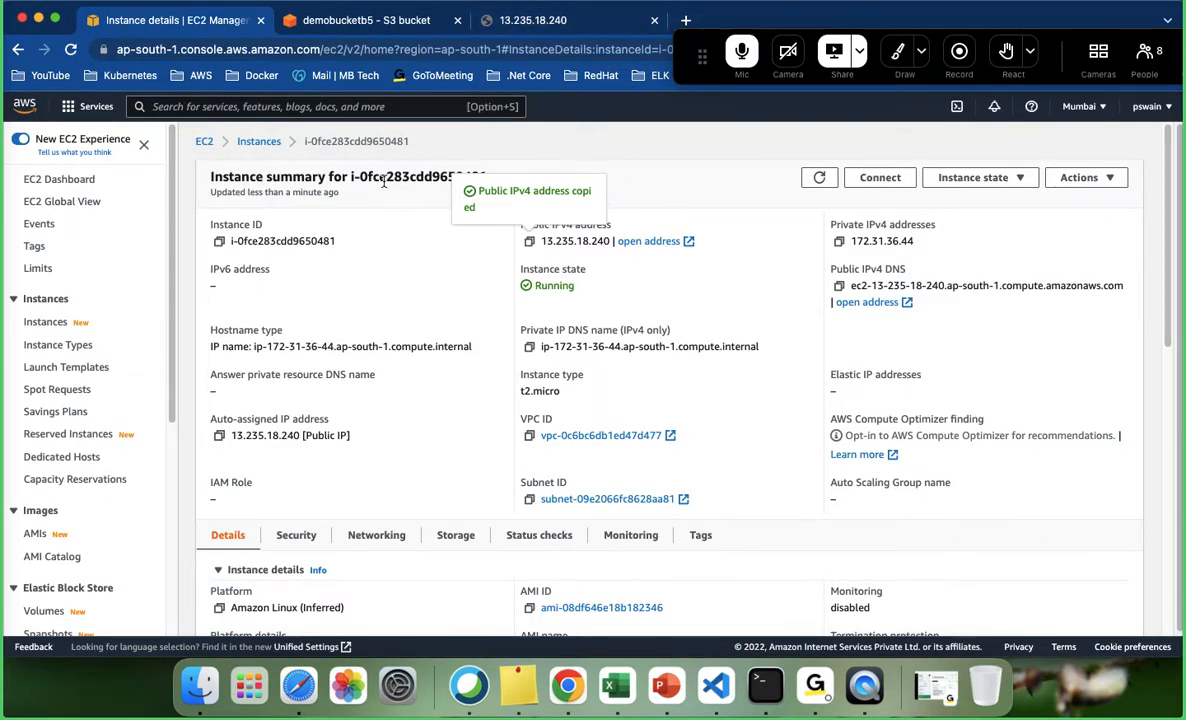
pyautogui.click(272, 143)
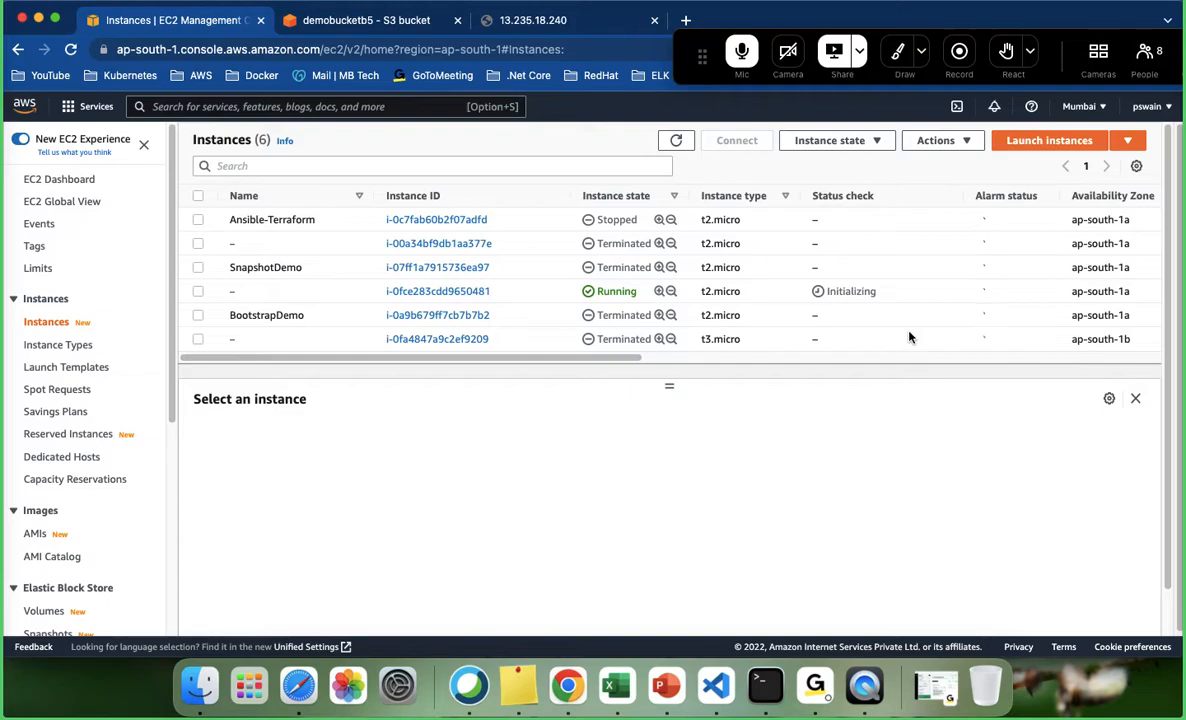
pyautogui.click(678, 141)
pyautogui.click(570, 22)
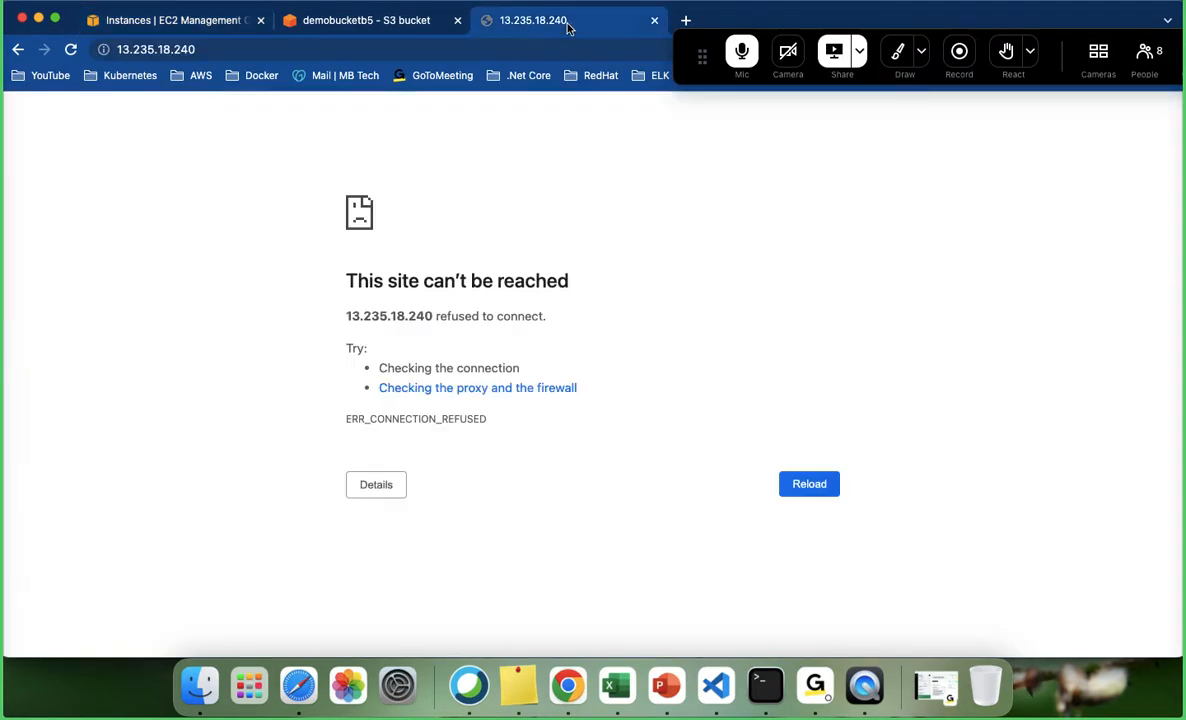
pyautogui.click(72, 49)
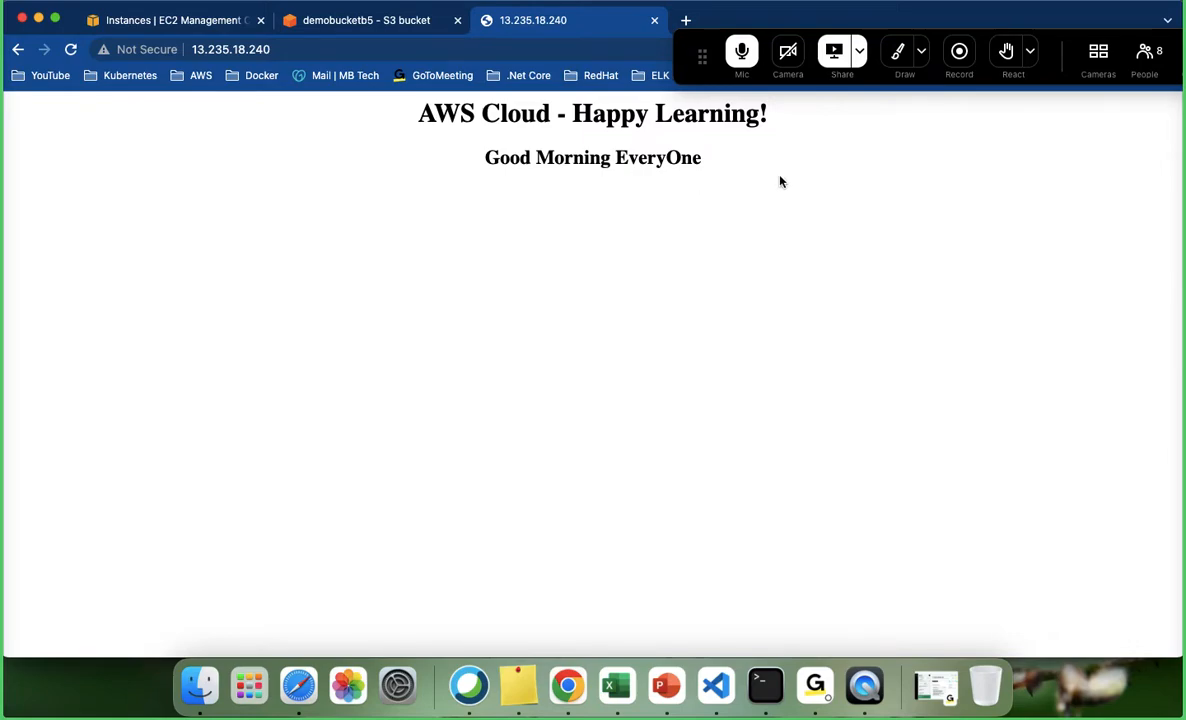
# - Return from the web page to the EC2 Instances list and close the demobucketb5 S3 bucket tab
pyautogui.moveTo(781, 181); pyautogui.dragTo(29, 120)
pyautogui.click(684, 243)
pyautogui.click(379, 28)
pyautogui.click(185, 20)
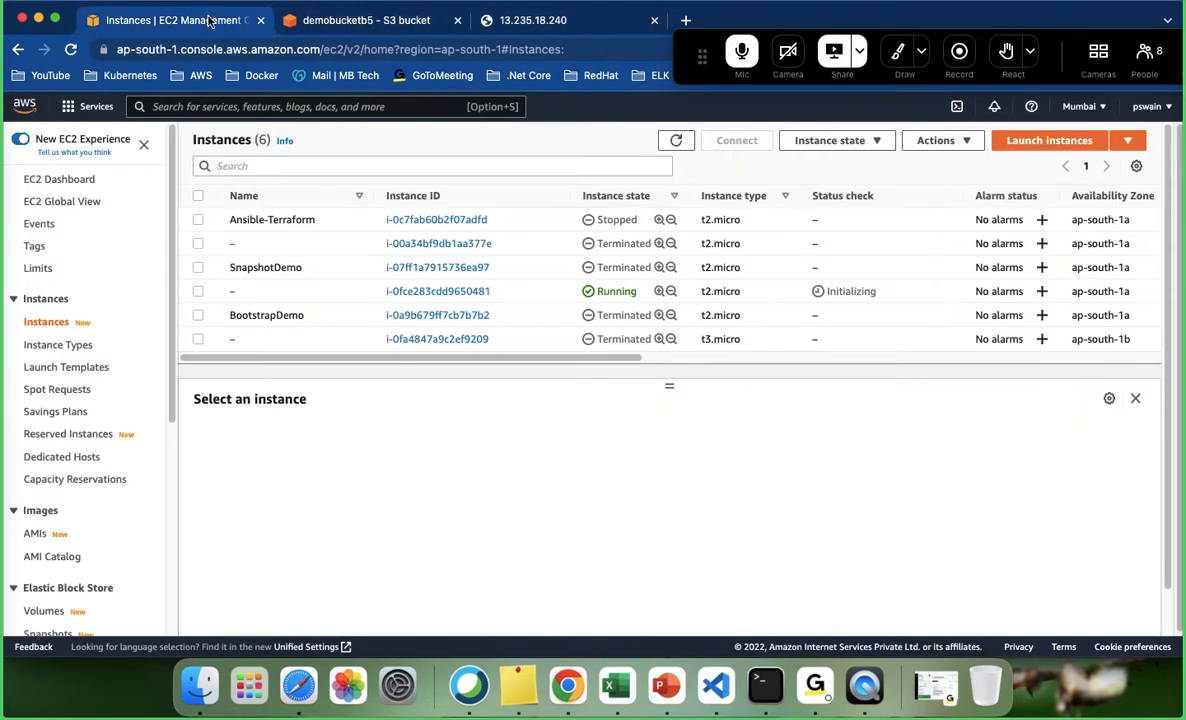
pyautogui.click(457, 21)
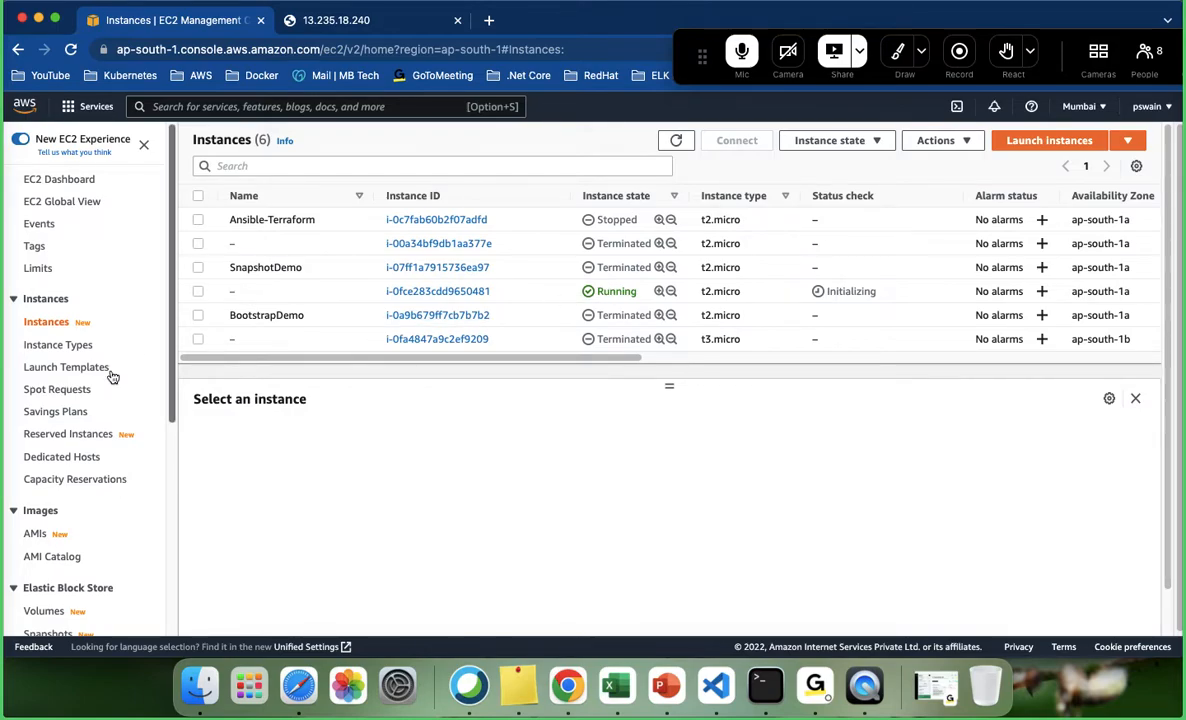
# - Open the launch templates list, select the ABC-Banking template and check which actions are available for it
pyautogui.click(61, 373)
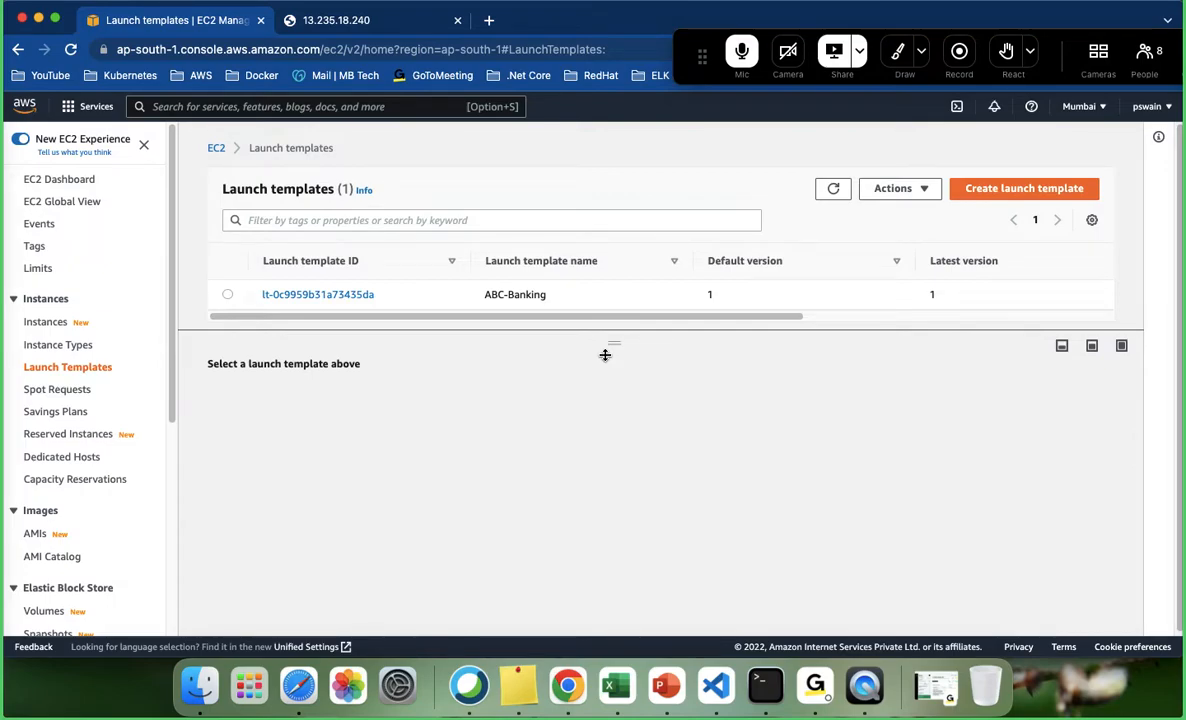
pyautogui.click(228, 297)
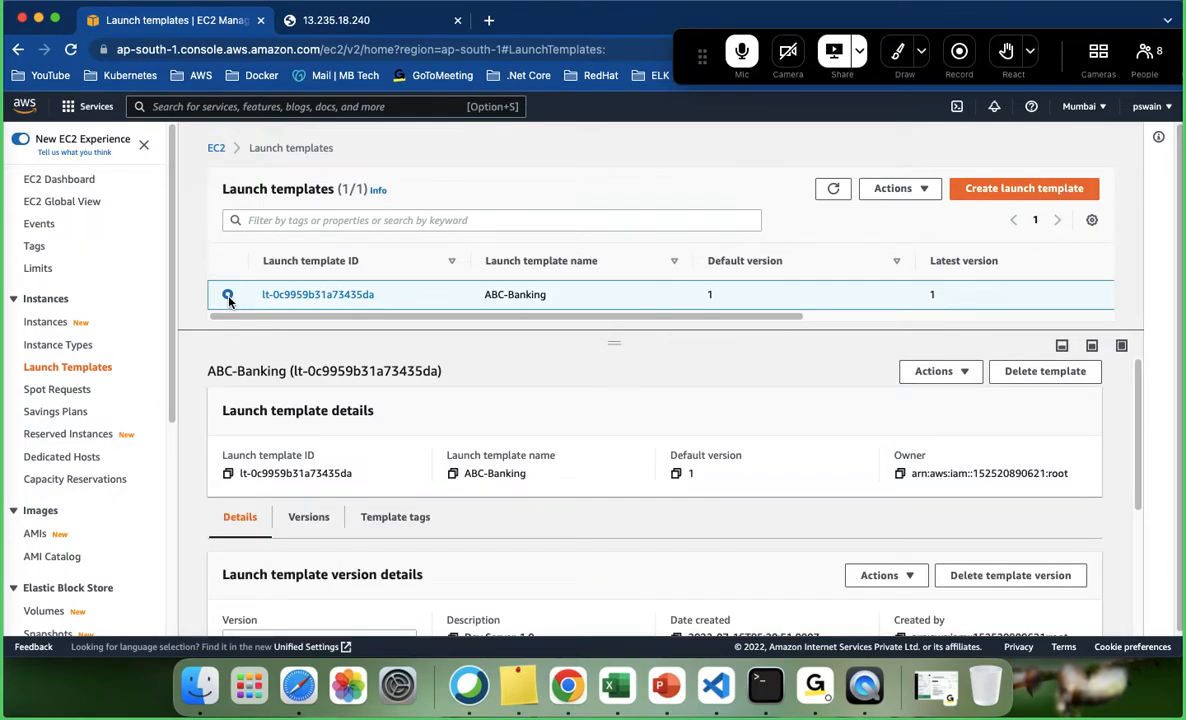
pyautogui.click(927, 190)
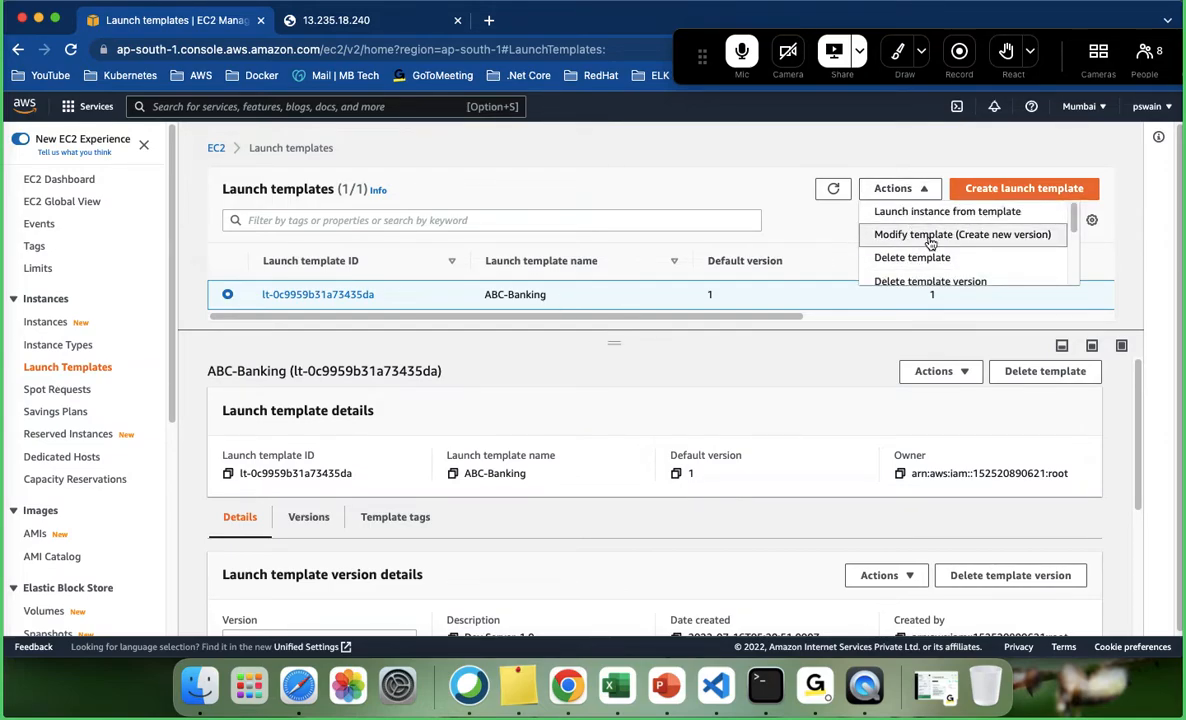
pyautogui.click(813, 372)
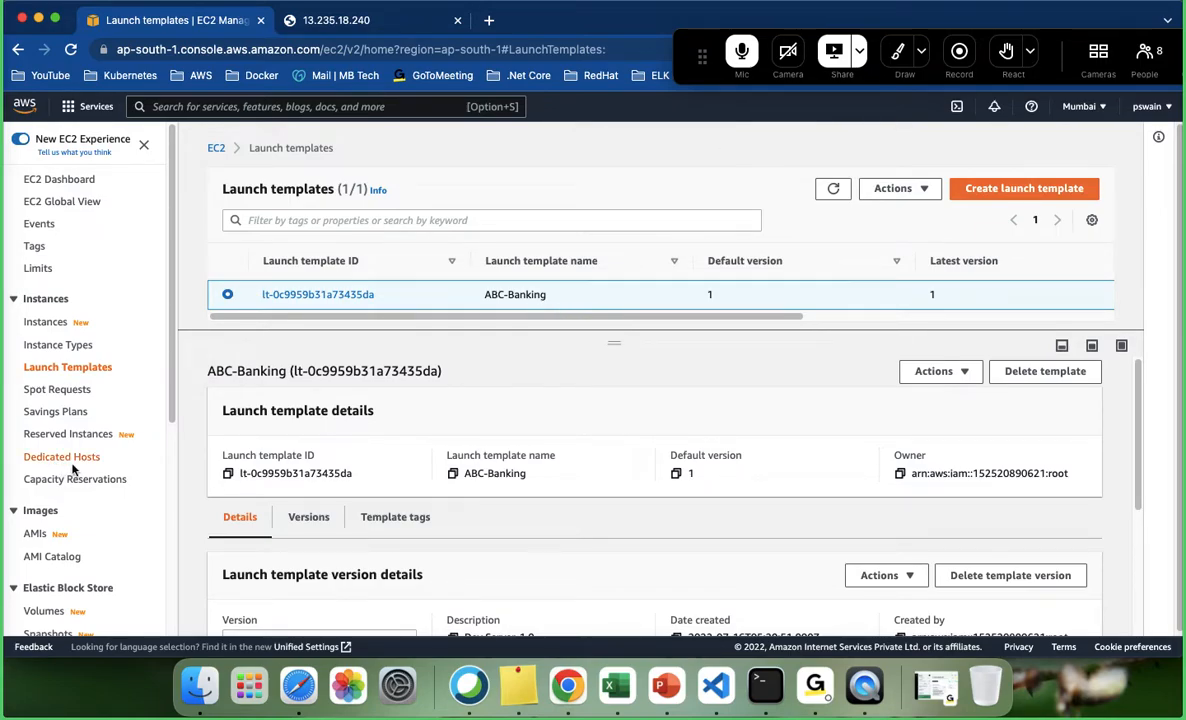
pyautogui.scroll(-6, 88, 458)
pyautogui.scroll(-1, 88, 563)
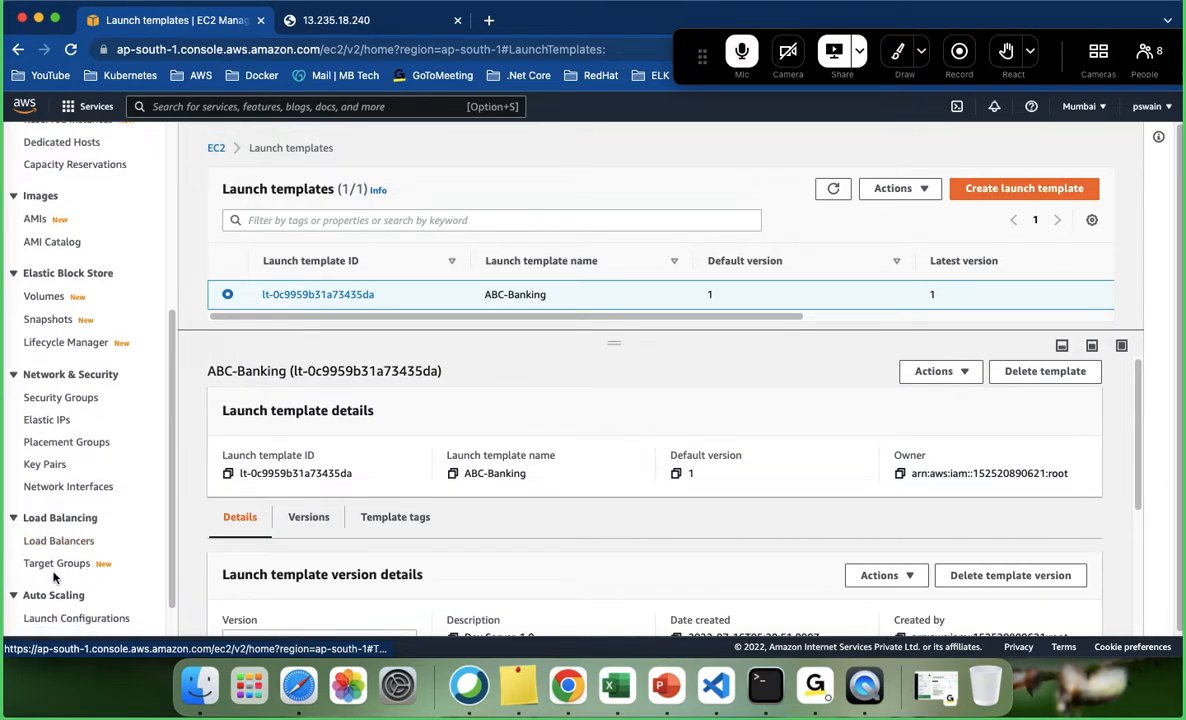
pyautogui.scroll(2, 118, 541)
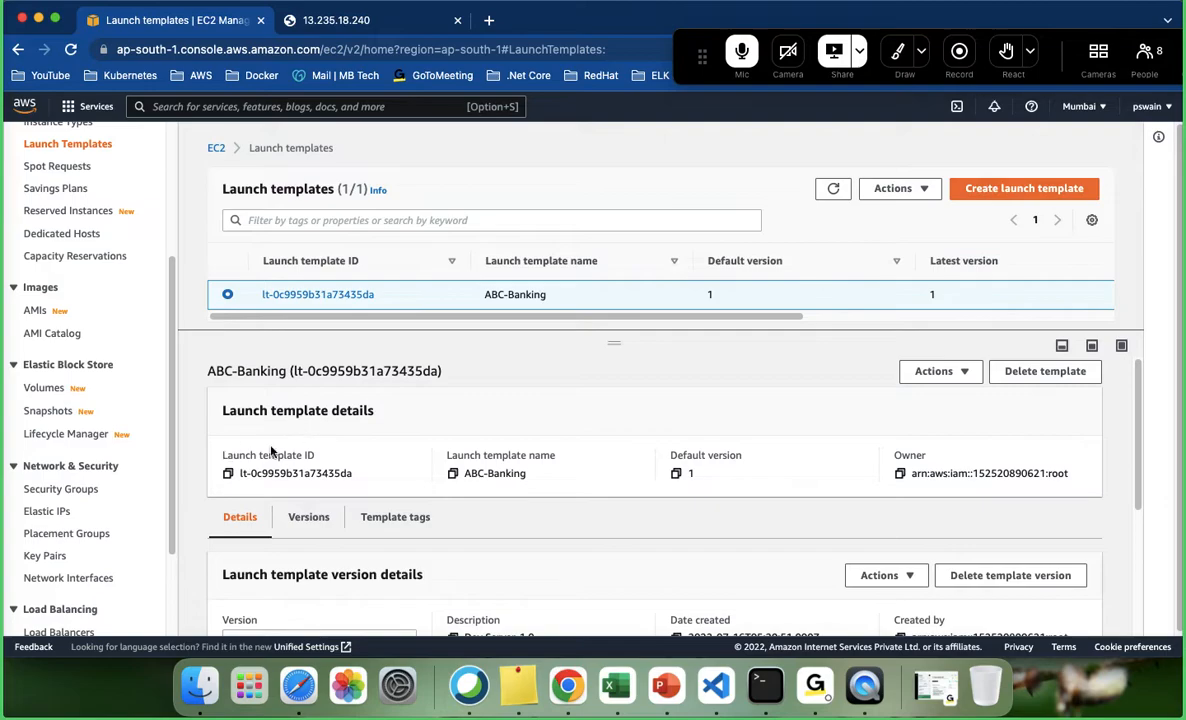
pyautogui.scroll(-2, 104, 487)
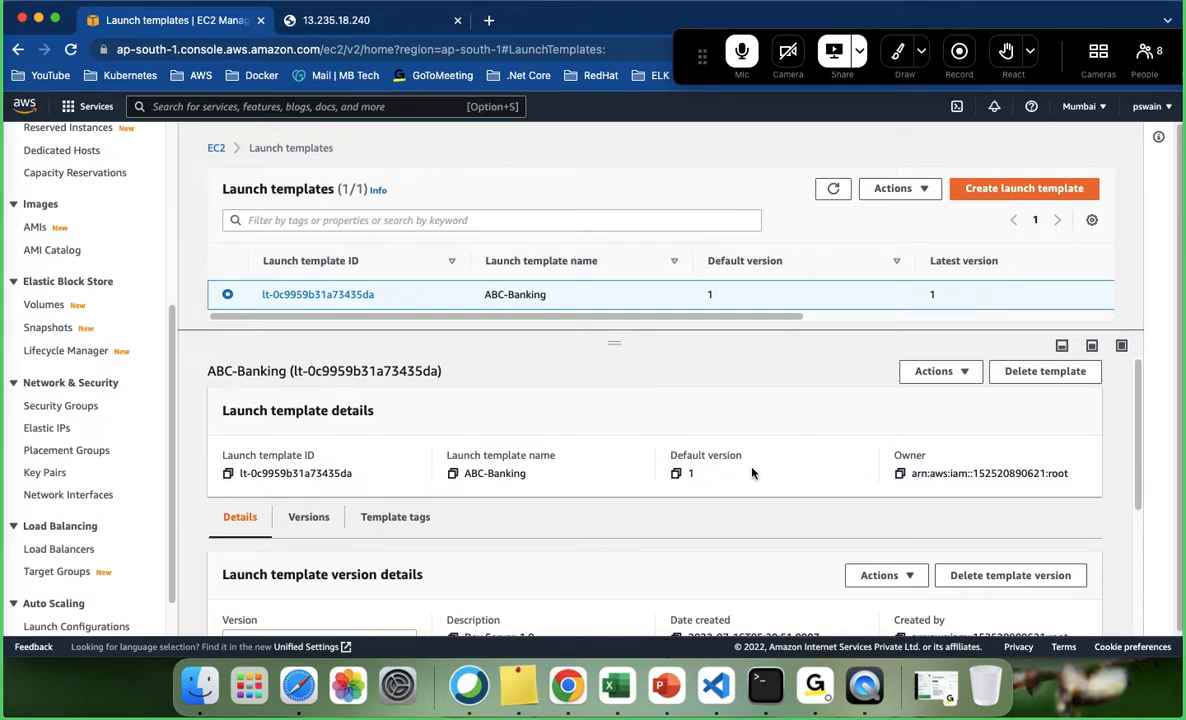
# - Switch to Visual Studio Code to review the topic list in the Untitled-1 file, then return to Chrome
pyautogui.click(715, 685)
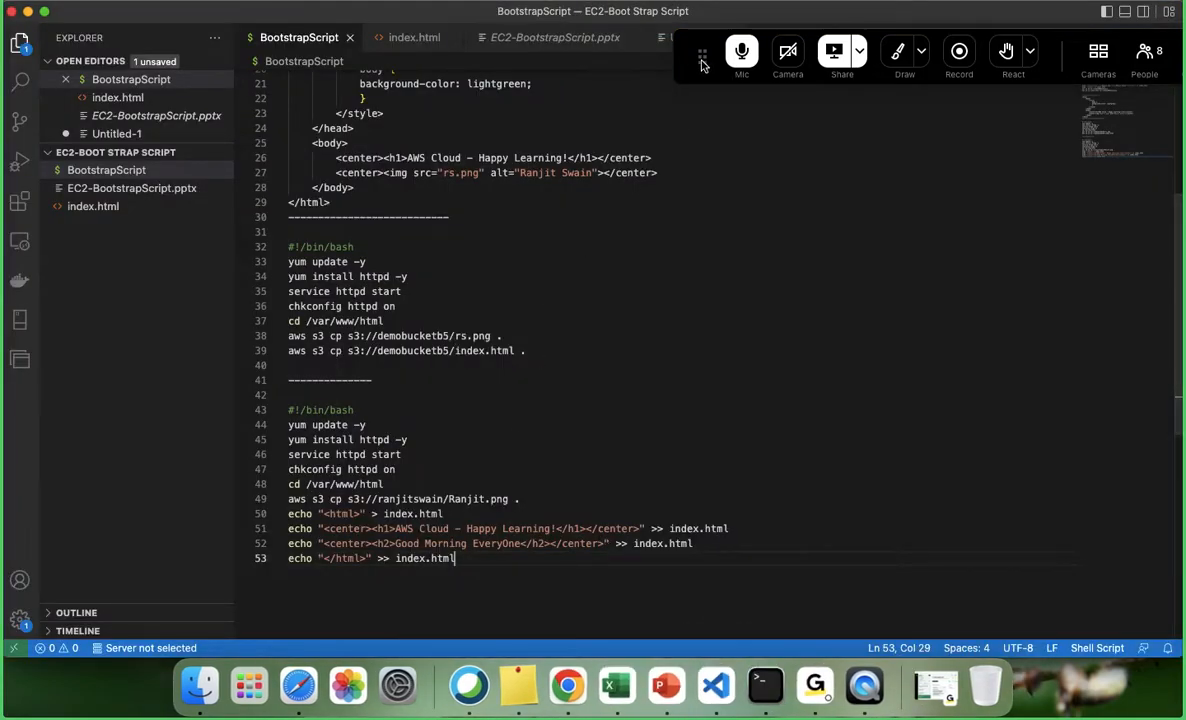
pyautogui.moveTo(703, 62); pyautogui.dragTo(713, 70)
pyautogui.click(667, 37)
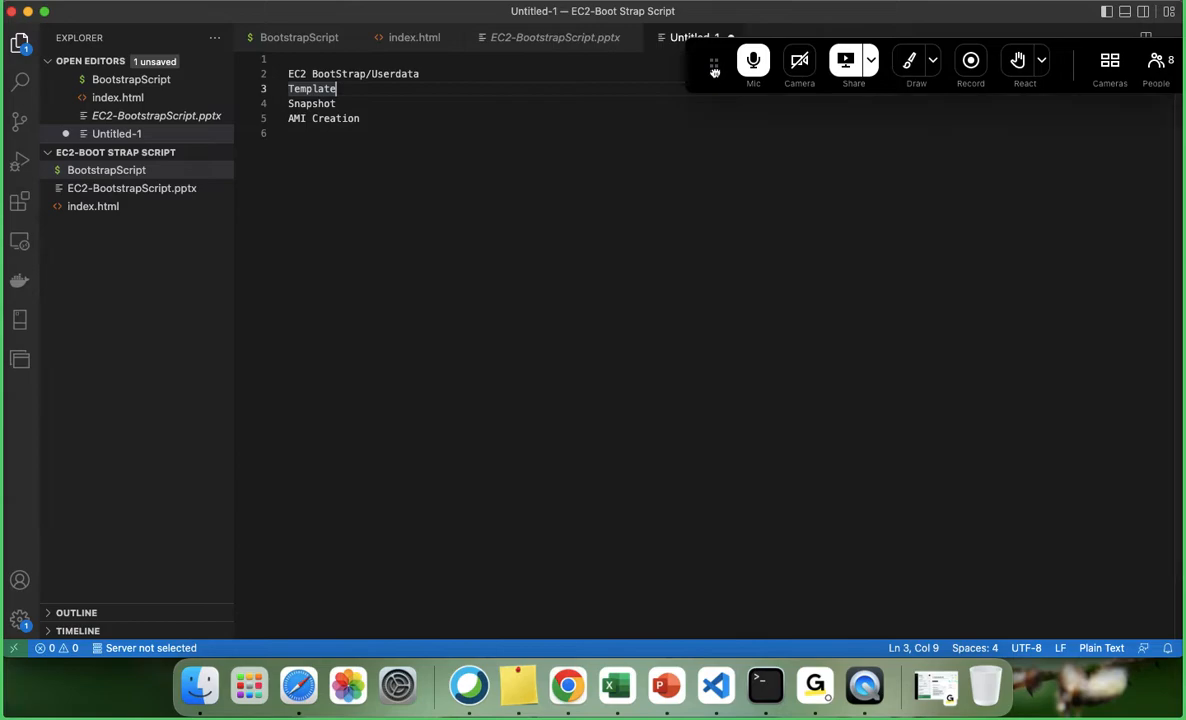
pyautogui.moveTo(714, 66); pyautogui.dragTo(731, 29)
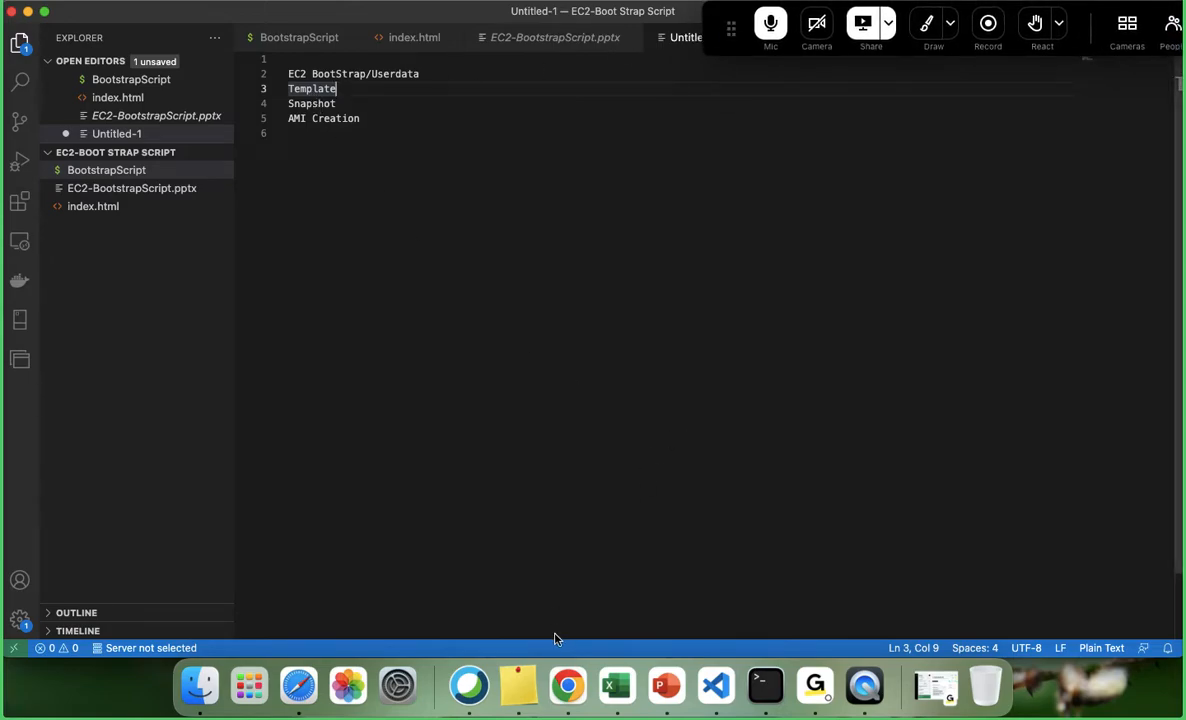
pyautogui.click(567, 688)
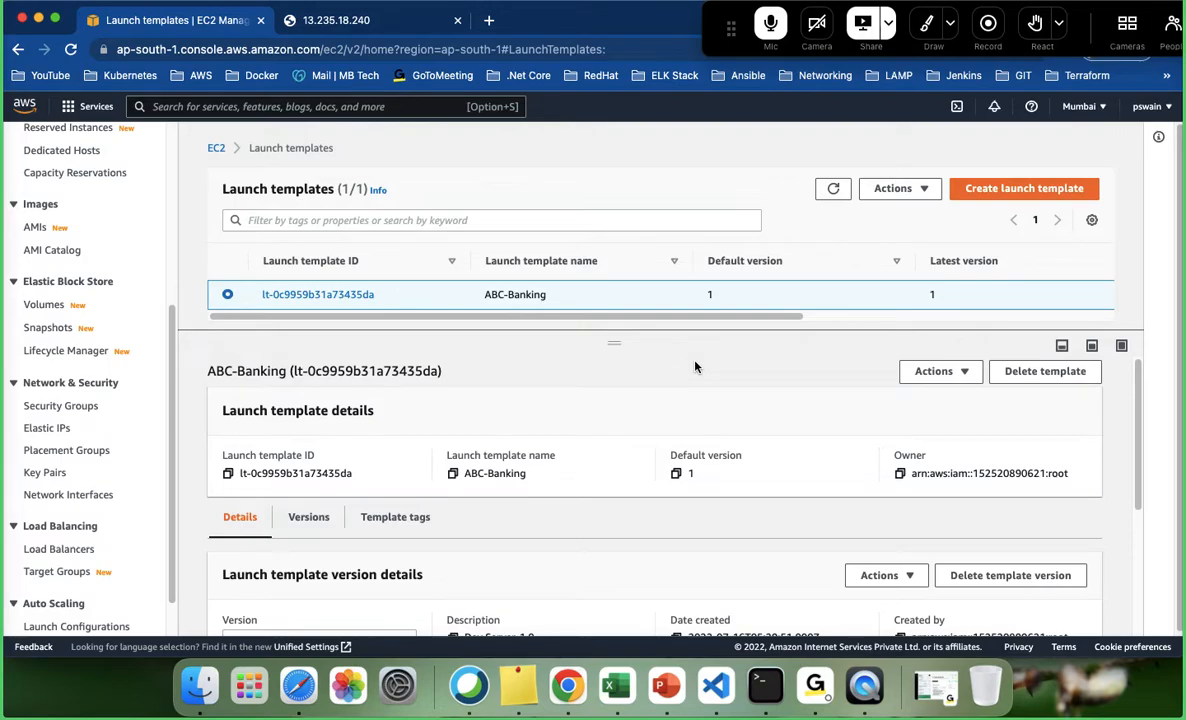
pyautogui.moveTo(730, 34); pyautogui.dragTo(625, 30)
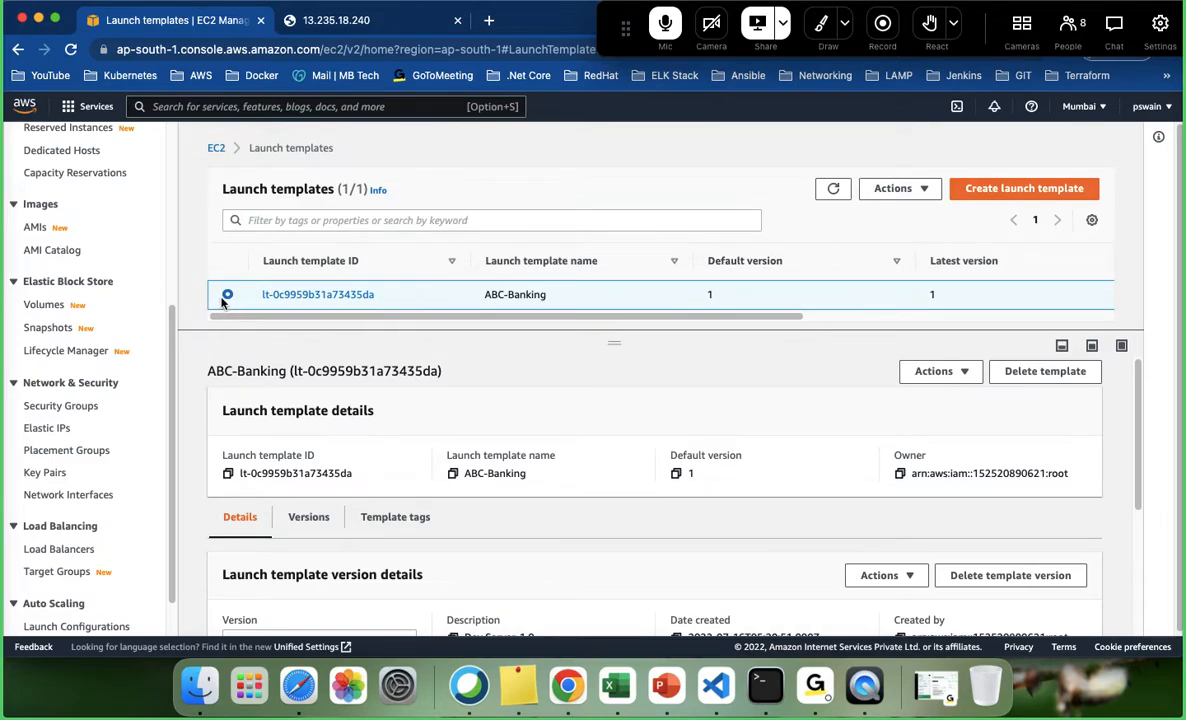
# - Start a new version of the ABC-Banking launch template with the version description "Prod Server-1.4"
pyautogui.click(903, 189)
pyautogui.click(916, 237)
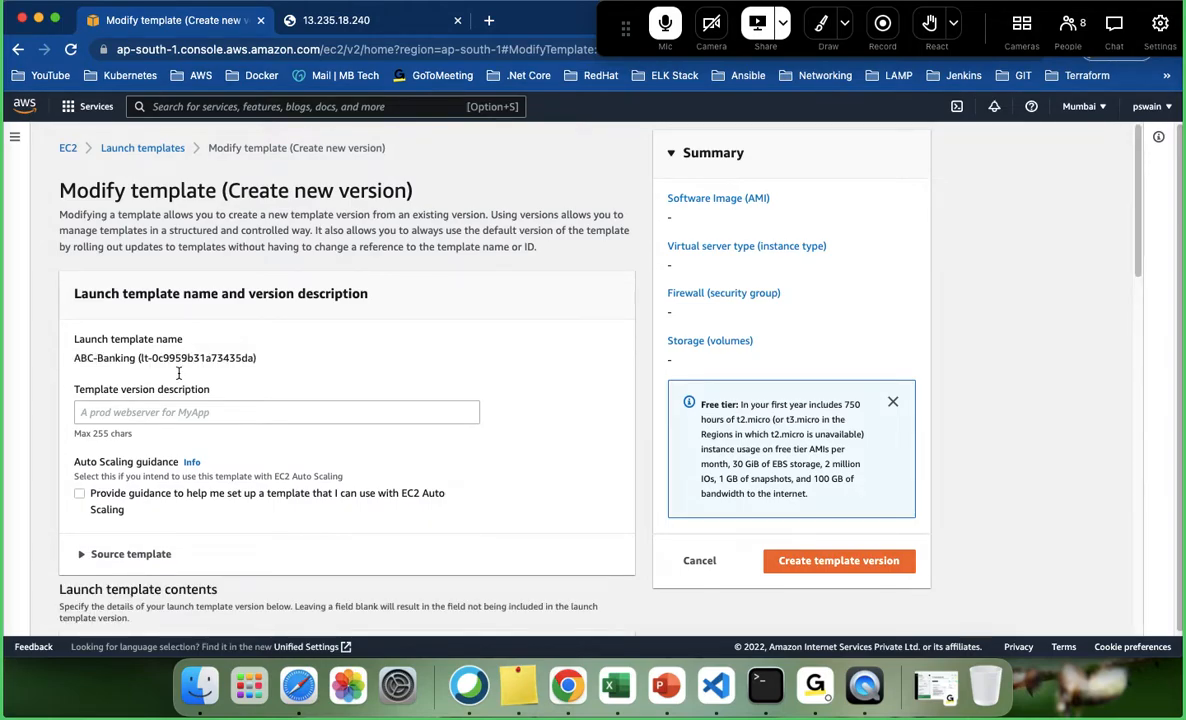
pyautogui.click(132, 412)
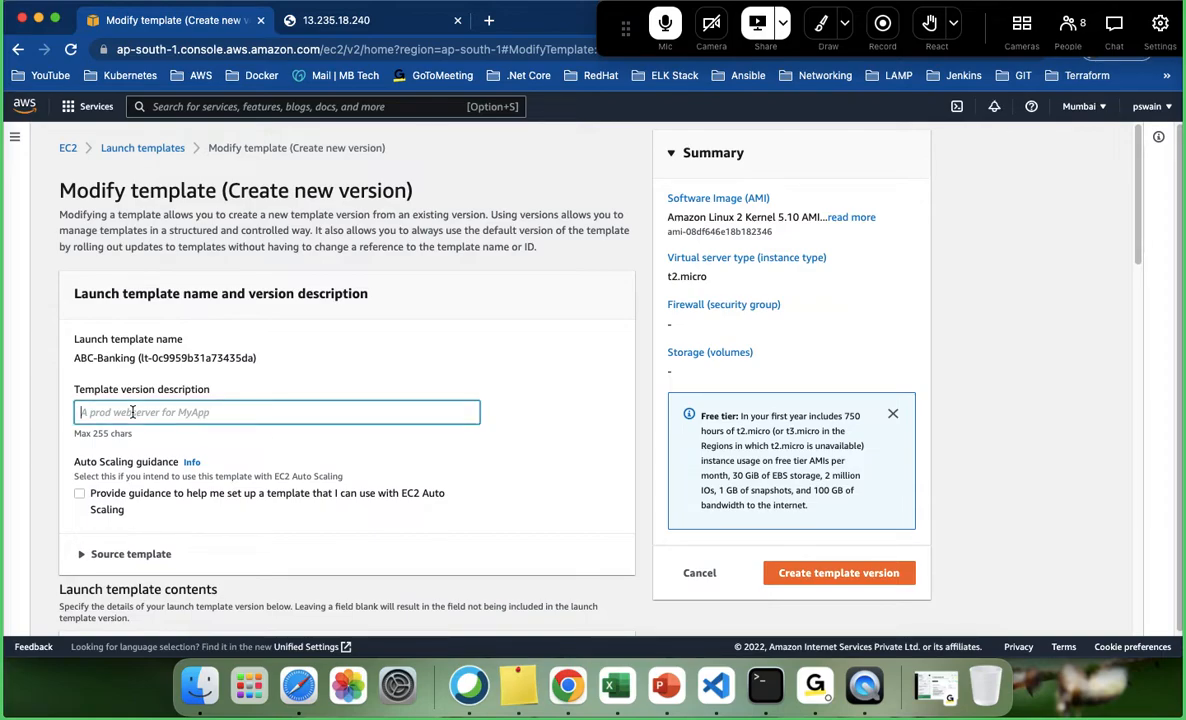
pyautogui.write('Prod')
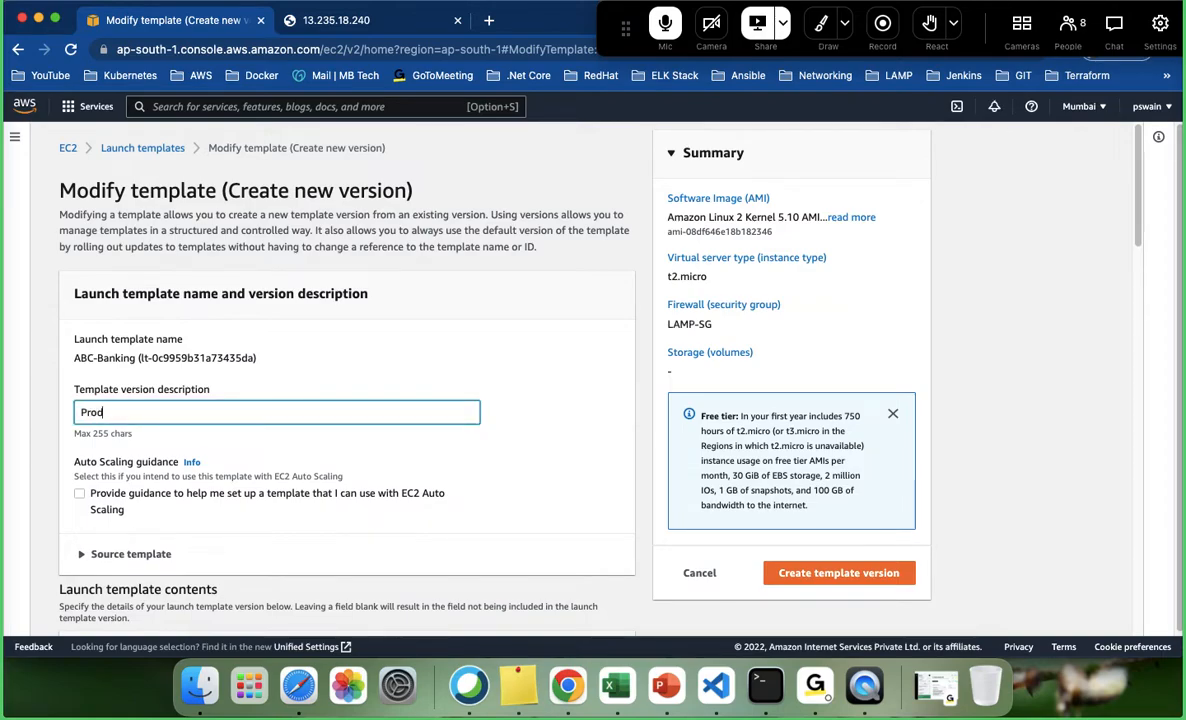
pyautogui.write('S')
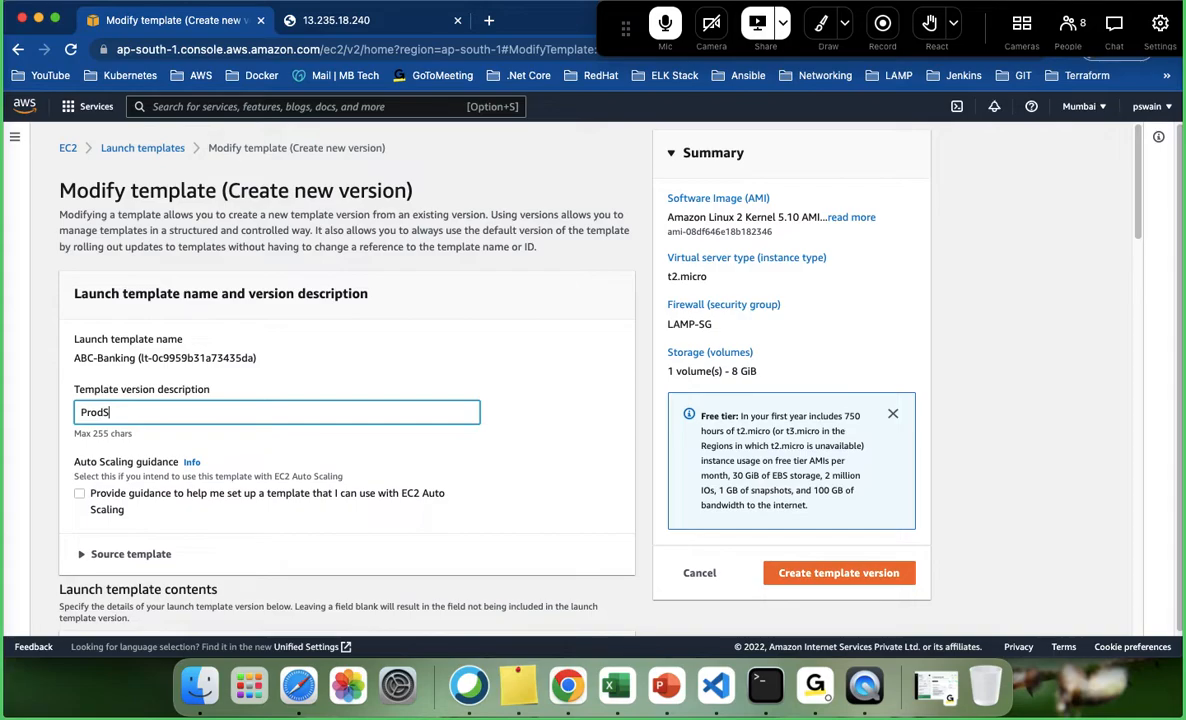
pyautogui.press('BackSpace')
pyautogui.write(' Server-1.4')
# - Review the source template and Amazon Machine Image sections of the new template version
pyautogui.scroll(-3, 165, 468)
pyautogui.scroll(-2, 176, 500)
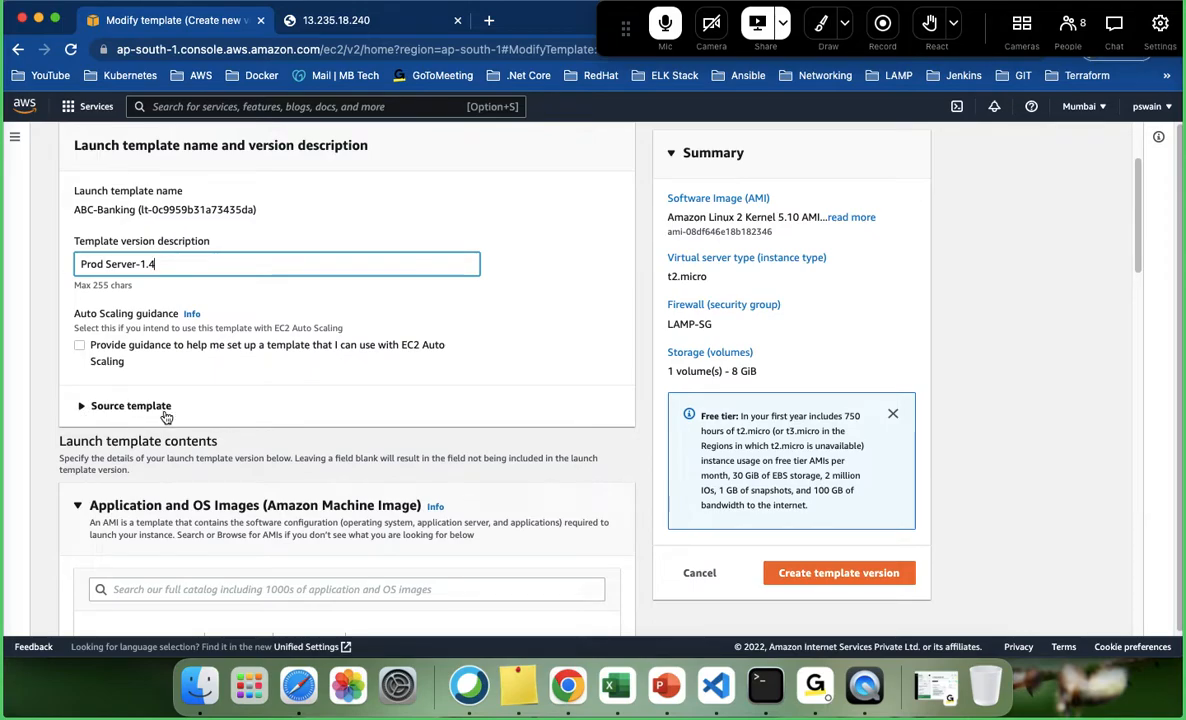
pyautogui.scroll(-3, 155, 388)
pyautogui.scroll(-5, 152, 330)
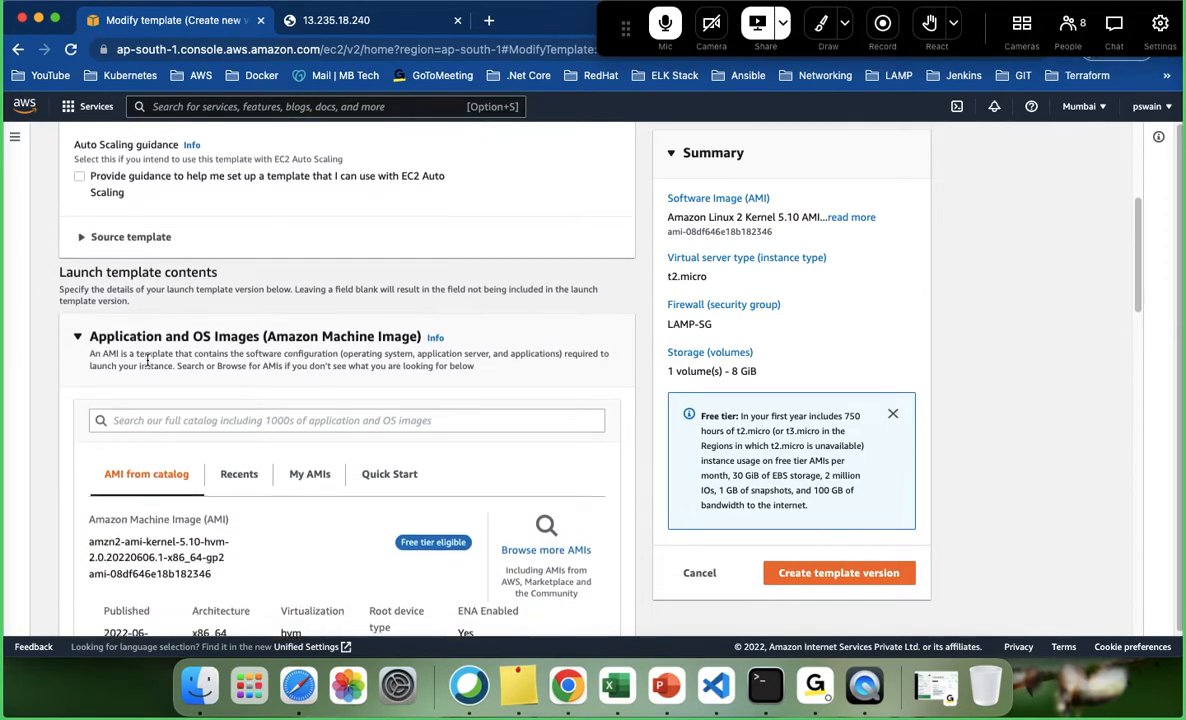
pyautogui.scroll(-2, 148, 366)
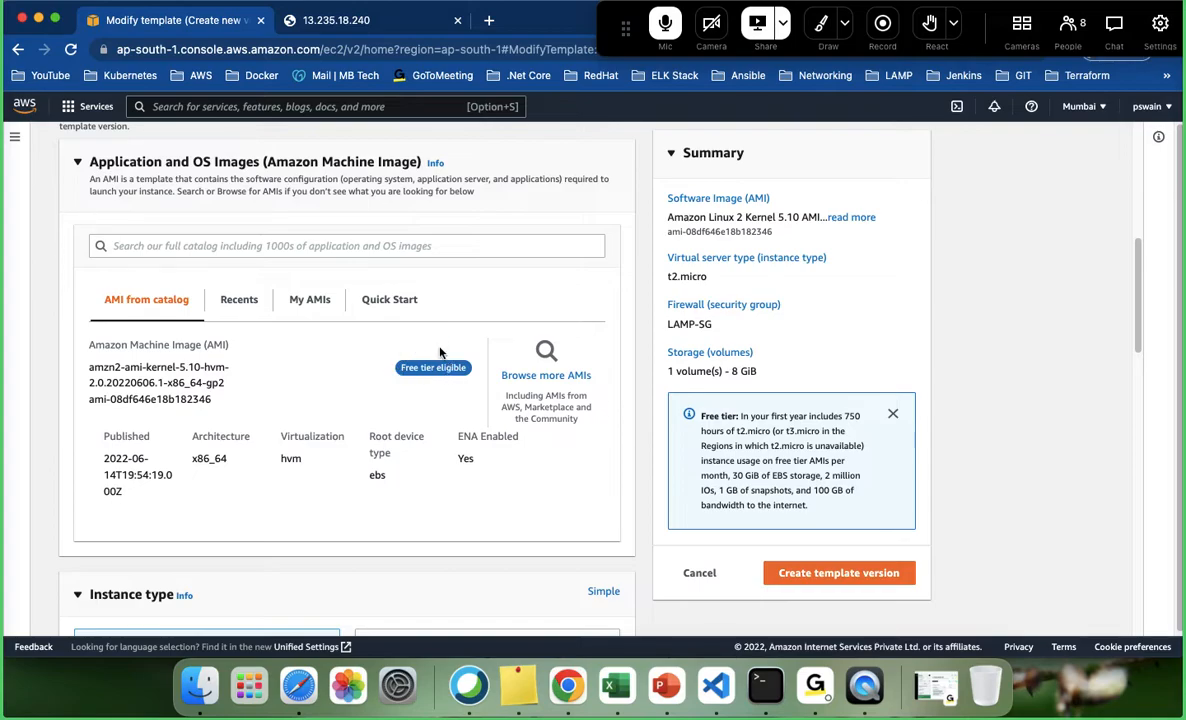
pyautogui.scroll(-2, 441, 367)
pyautogui.scroll(5, 441, 367)
pyautogui.scroll(-3, 224, 447)
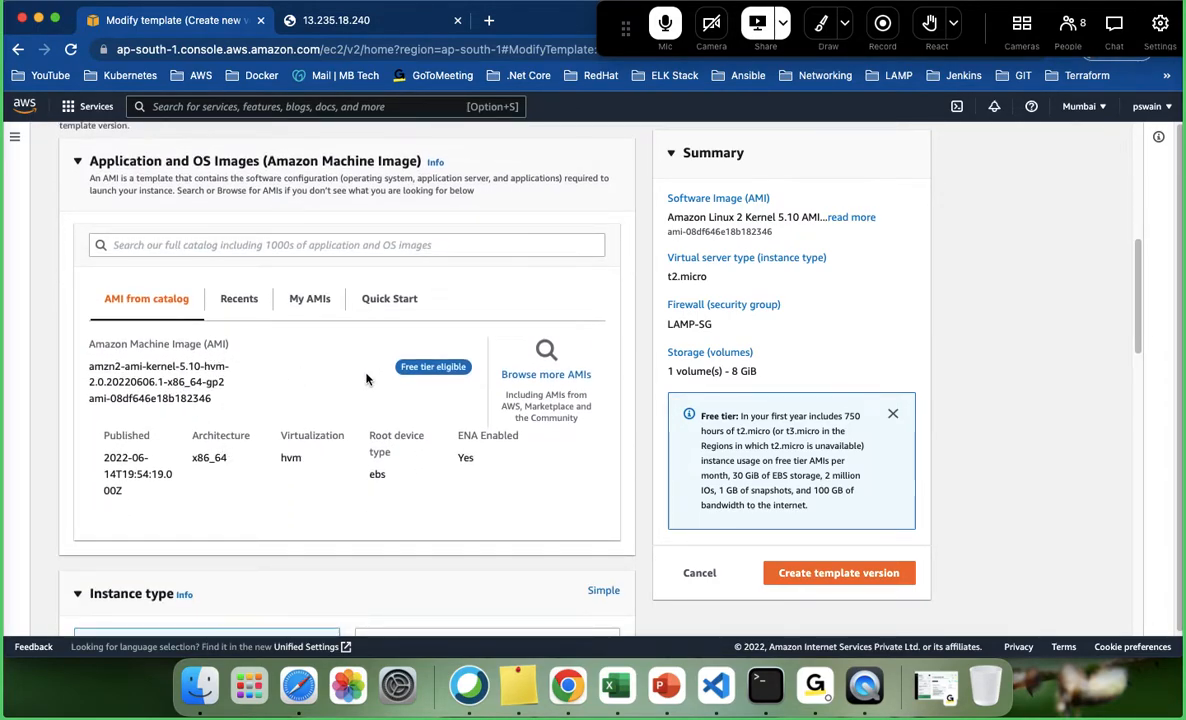
pyautogui.scroll(-2, 345, 392)
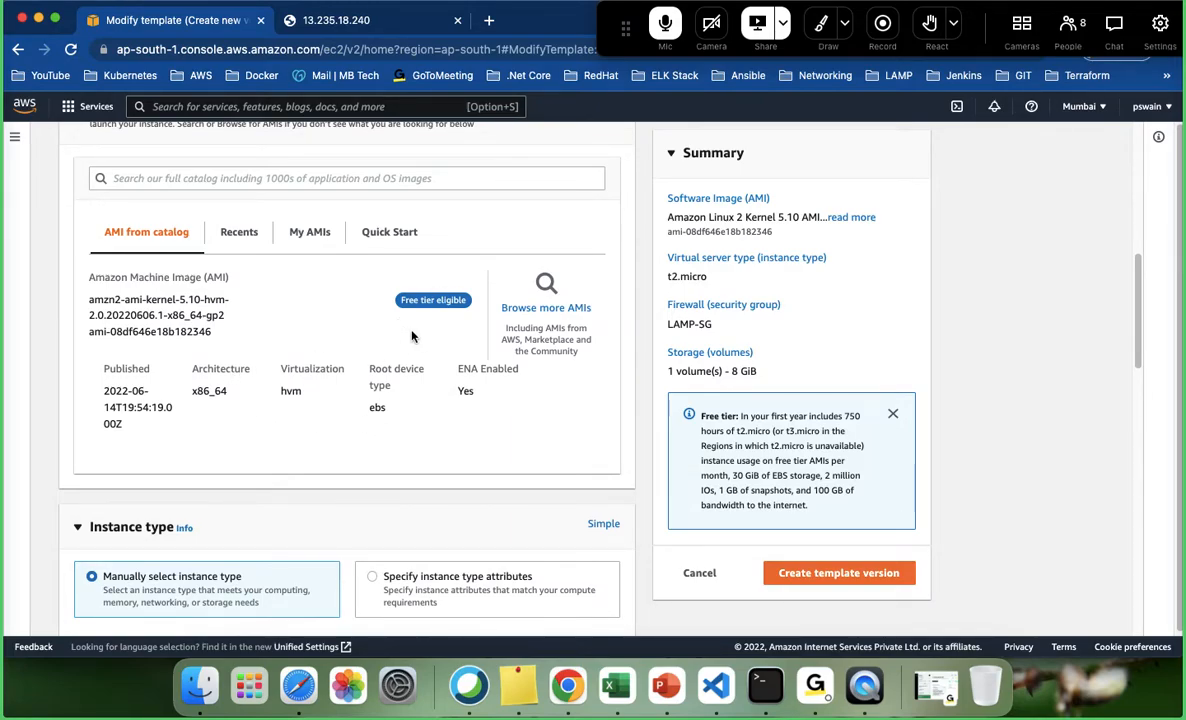
# - Set the new template version's instance type to t2.medium
pyautogui.scroll(-5, 411, 336)
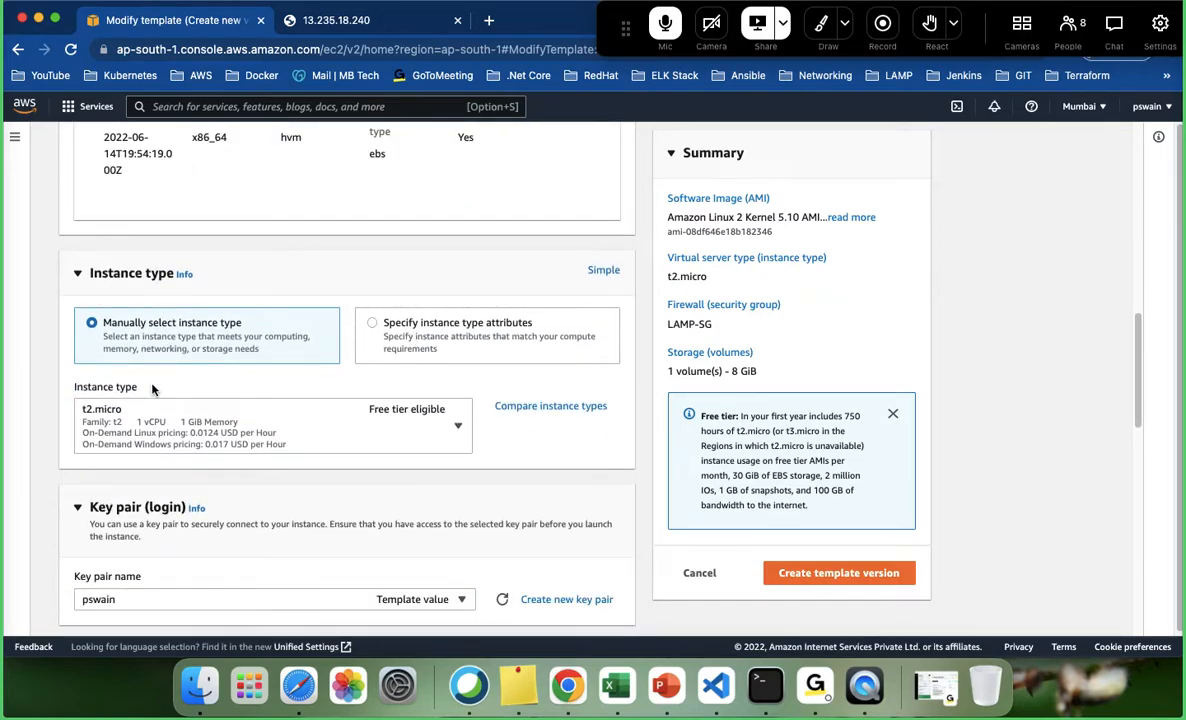
pyautogui.scroll(-1, 152, 389)
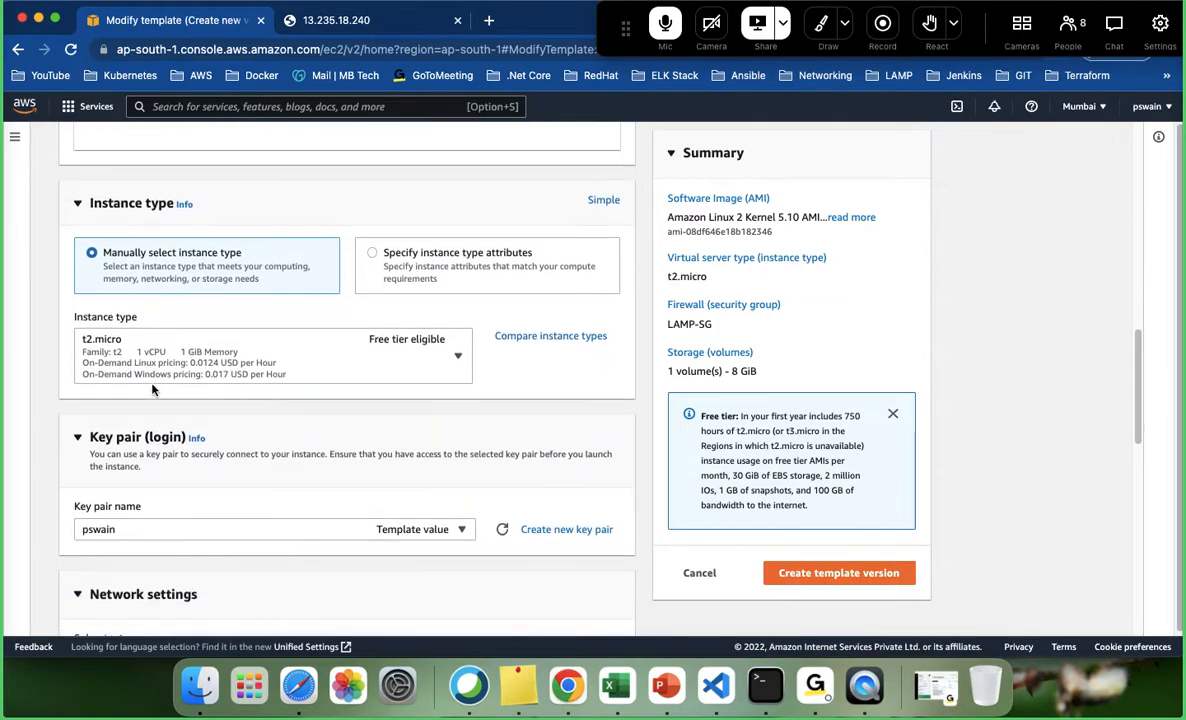
pyautogui.click(458, 356)
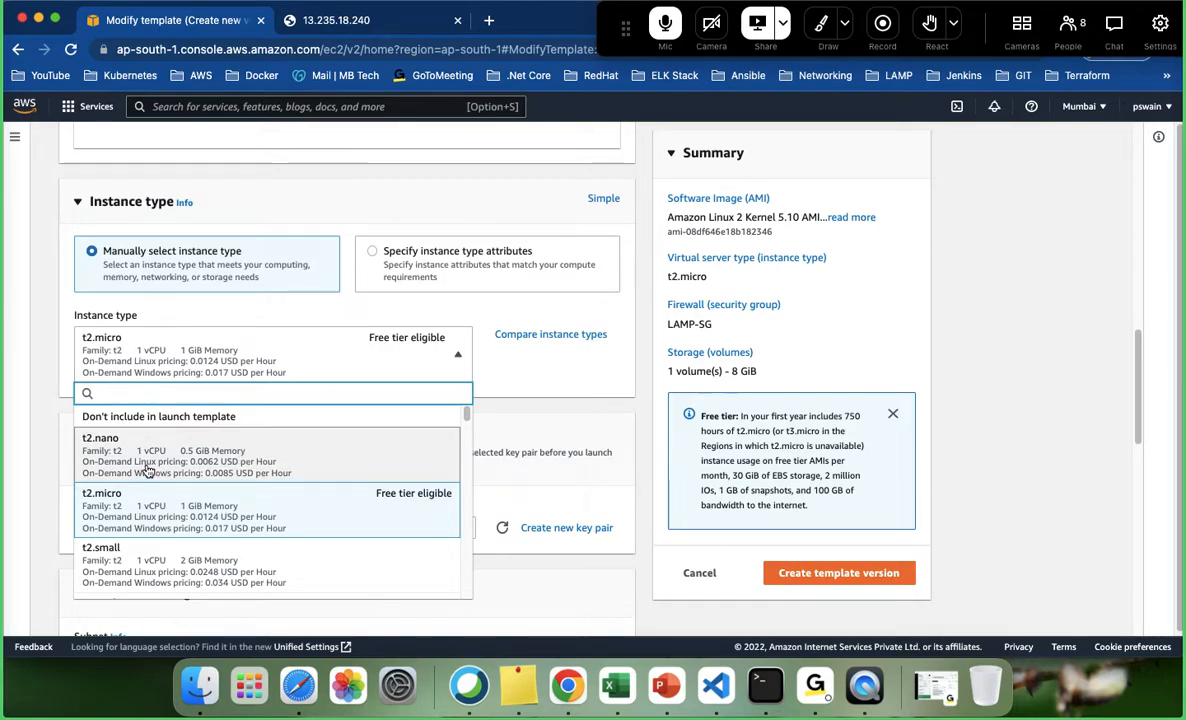
pyautogui.scroll(-1, 188, 558)
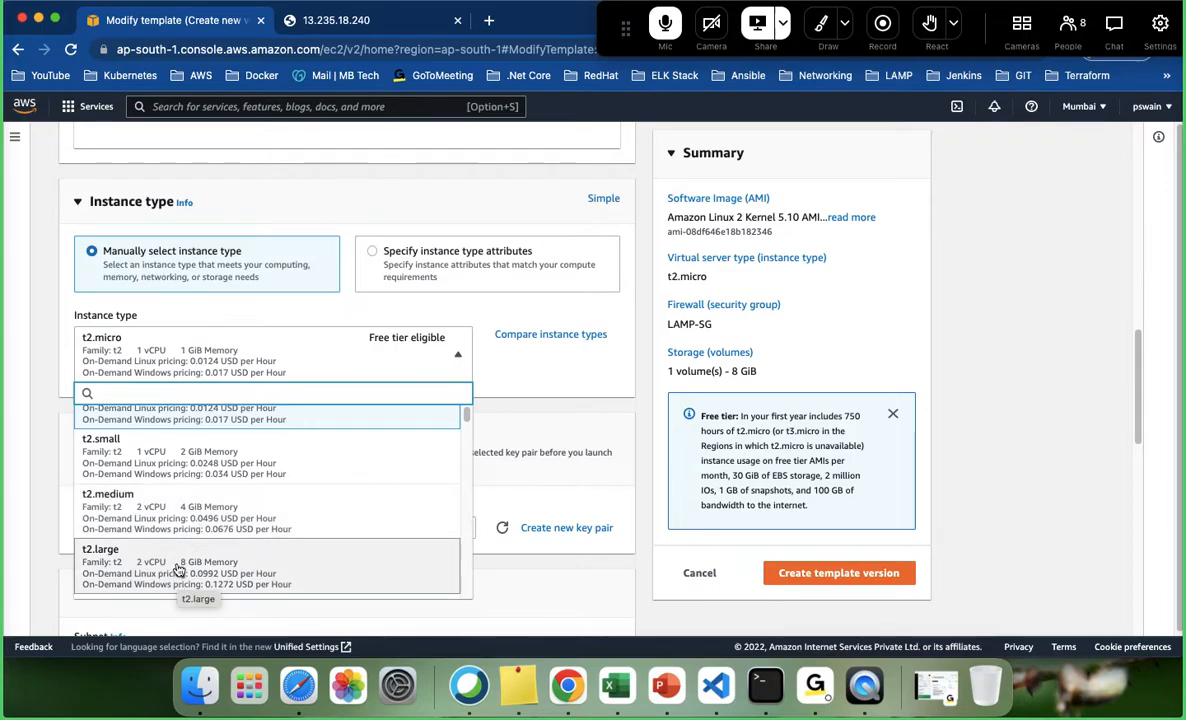
pyautogui.click(185, 508)
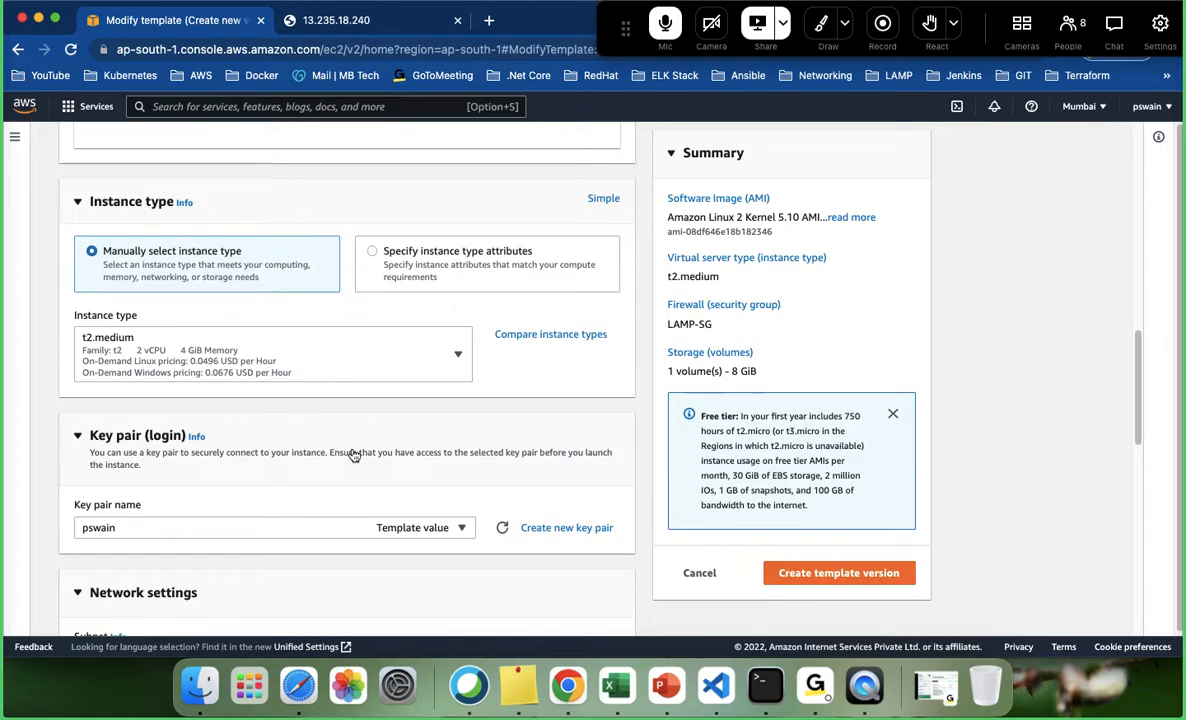
# - Expand the advanced details of the template version and bring its user data script into view
pyautogui.scroll(-1, 353, 455)
pyautogui.scroll(-5, 392, 468)
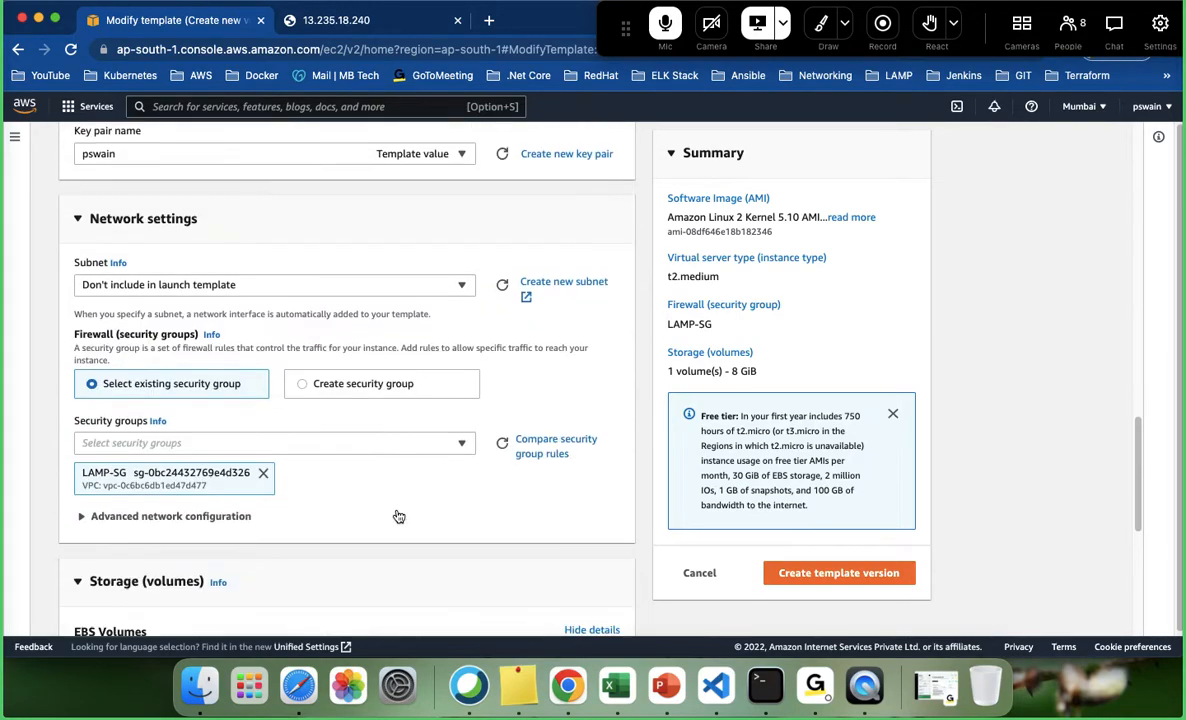
pyautogui.scroll(-3, 299, 503)
pyautogui.scroll(-3, 300, 440)
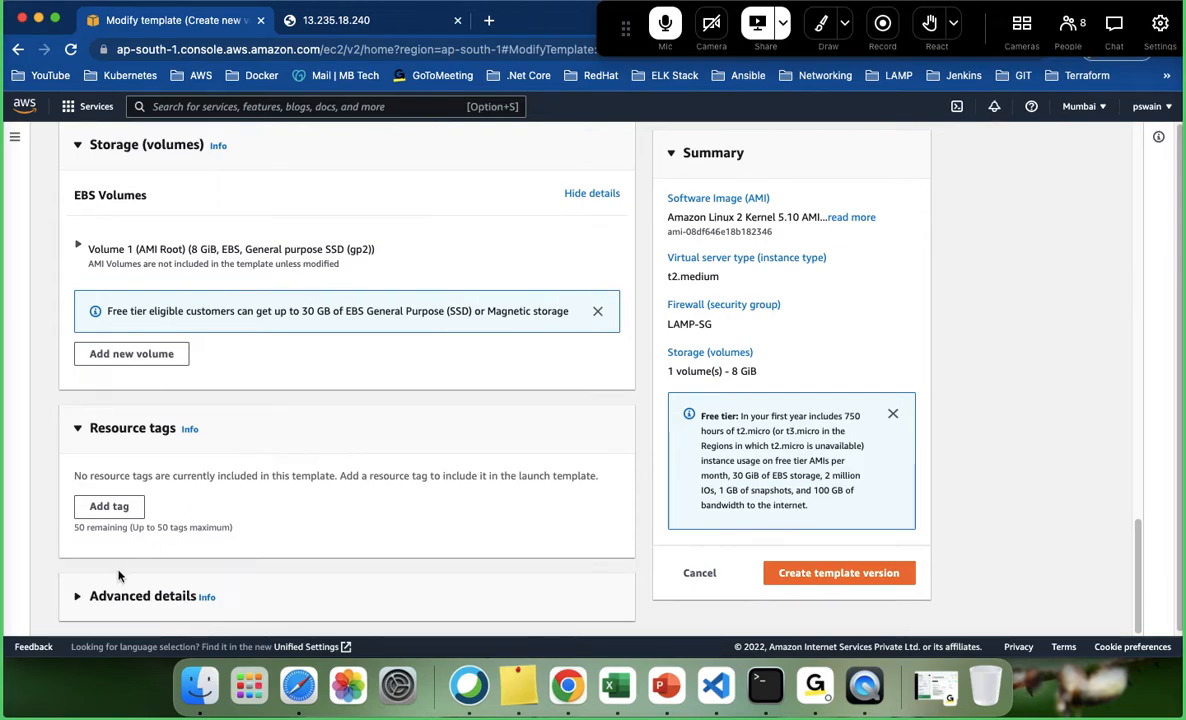
pyautogui.click(80, 597)
pyautogui.scroll(-4, 257, 533)
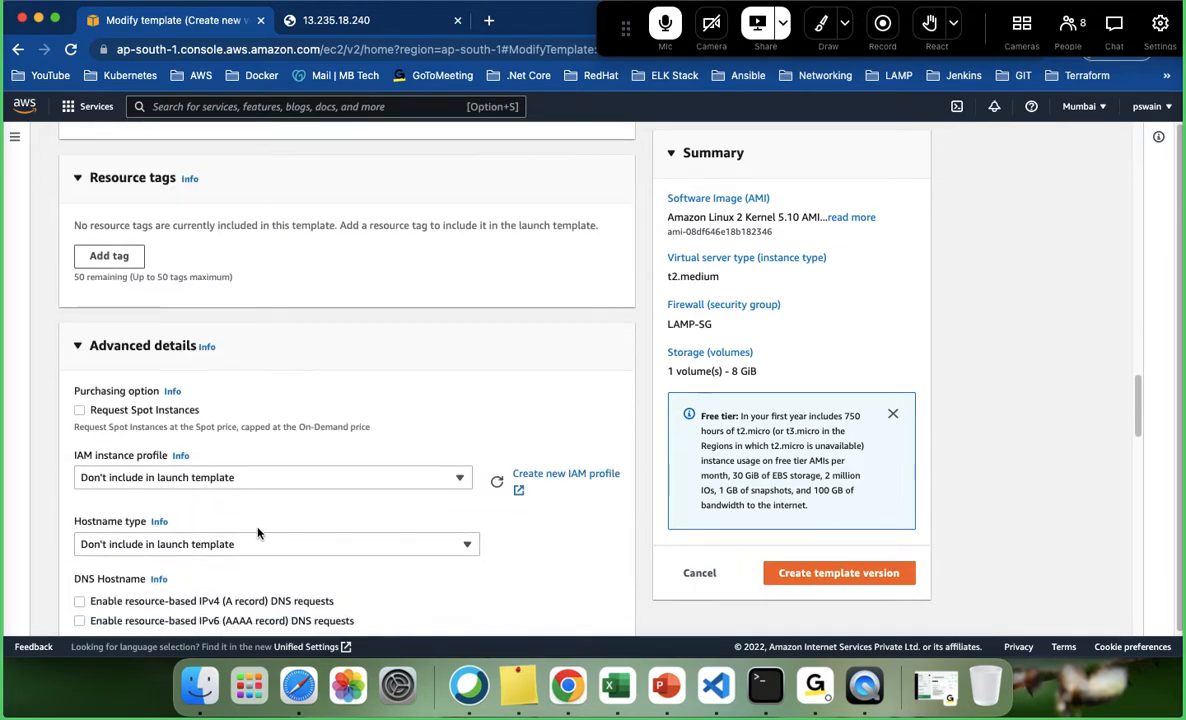
pyautogui.scroll(-15, 257, 533)
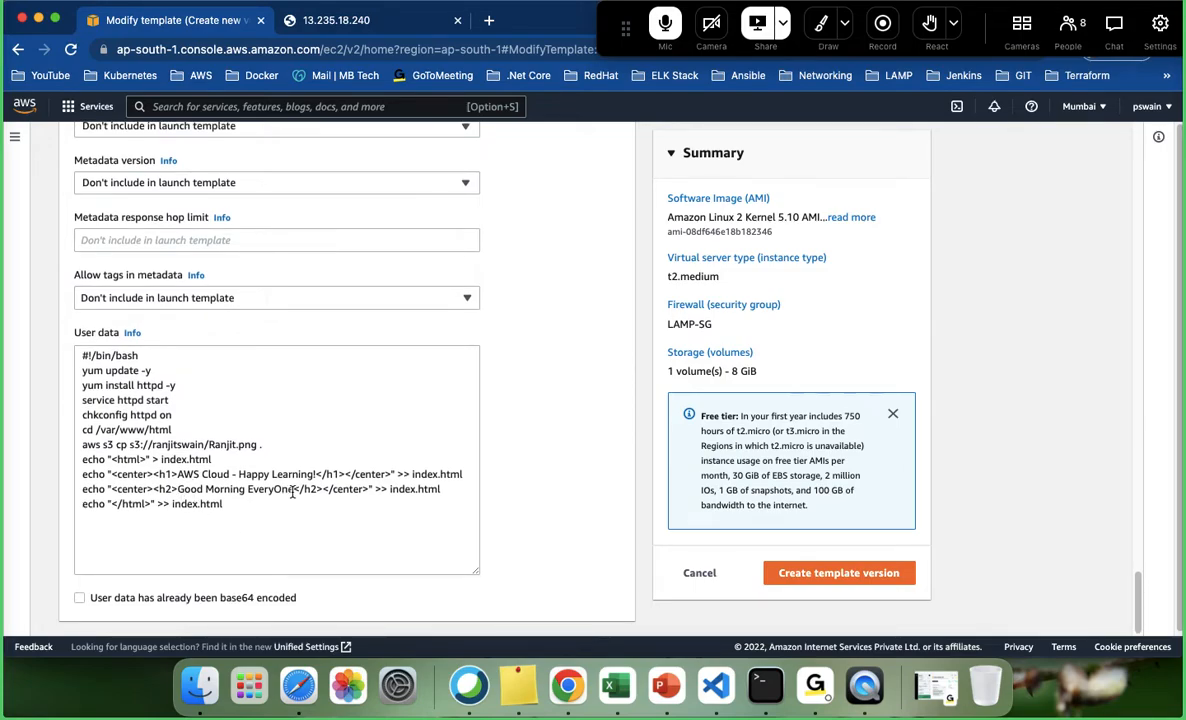
# - Duplicate the "Good Morning EveryOne" echo line in the user data and change the copy's heading text to "Production Server"
pyautogui.moveTo(443, 489); pyautogui.dragTo(53, 496)
pyautogui.press('super+c')
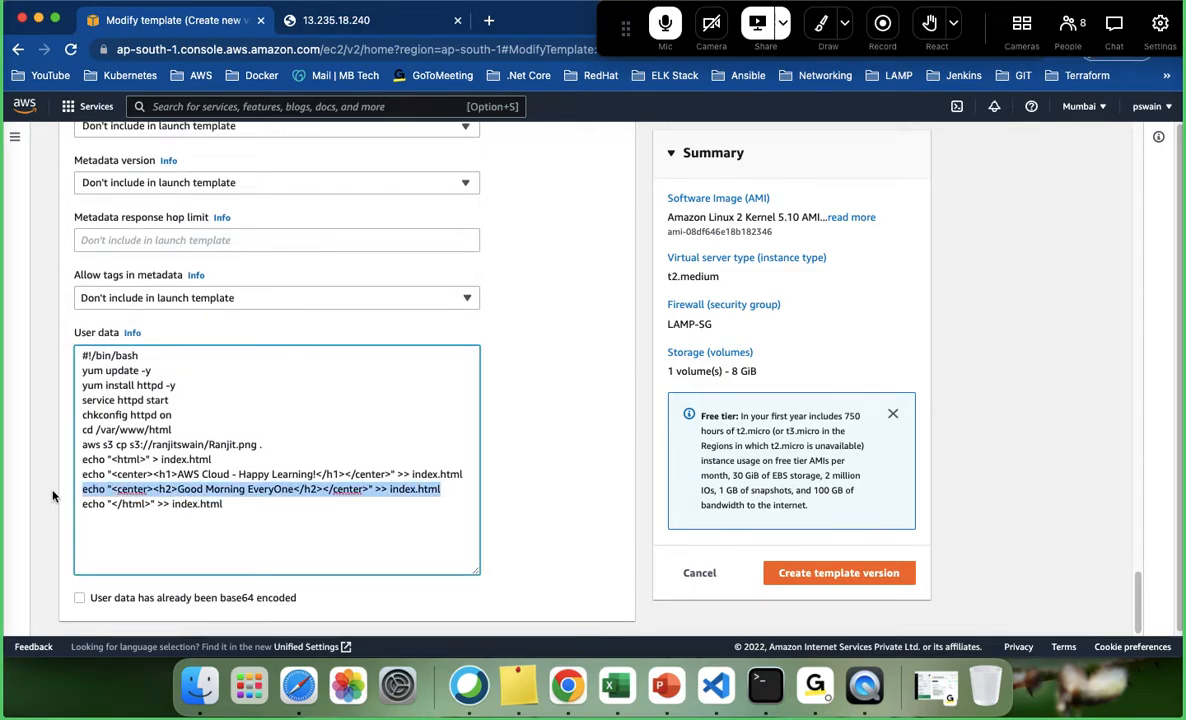
pyautogui.click(454, 488)
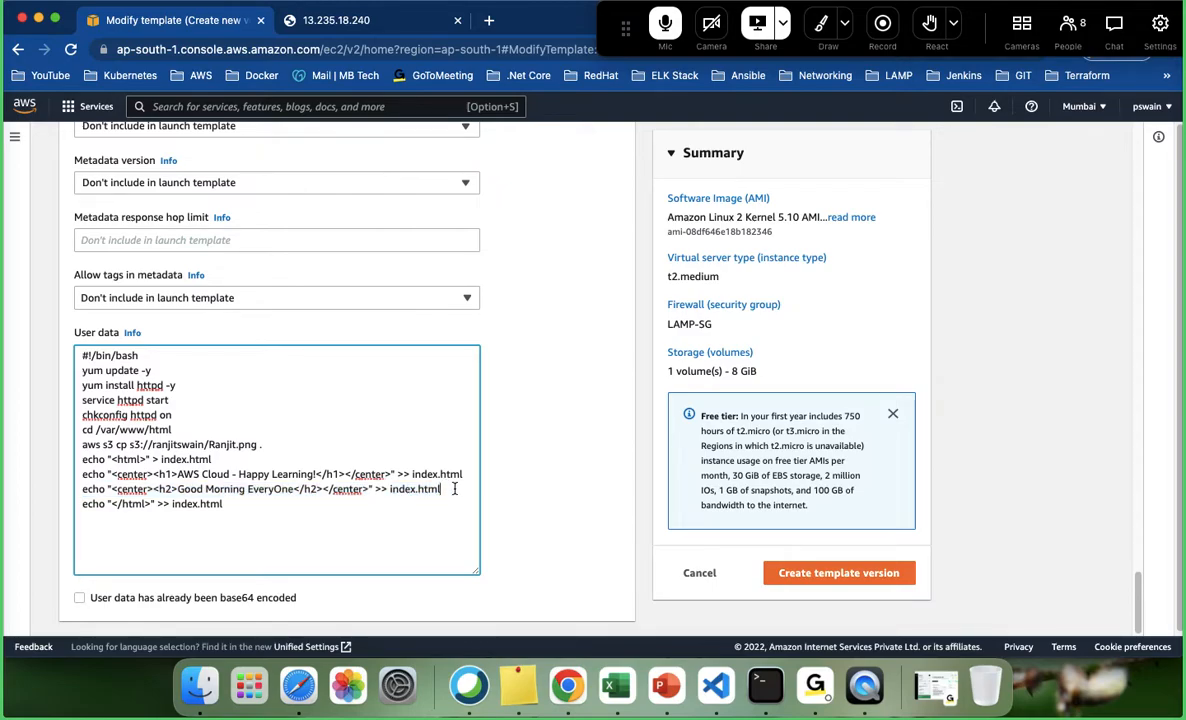
pyautogui.press('Return')
pyautogui.press('super+v')
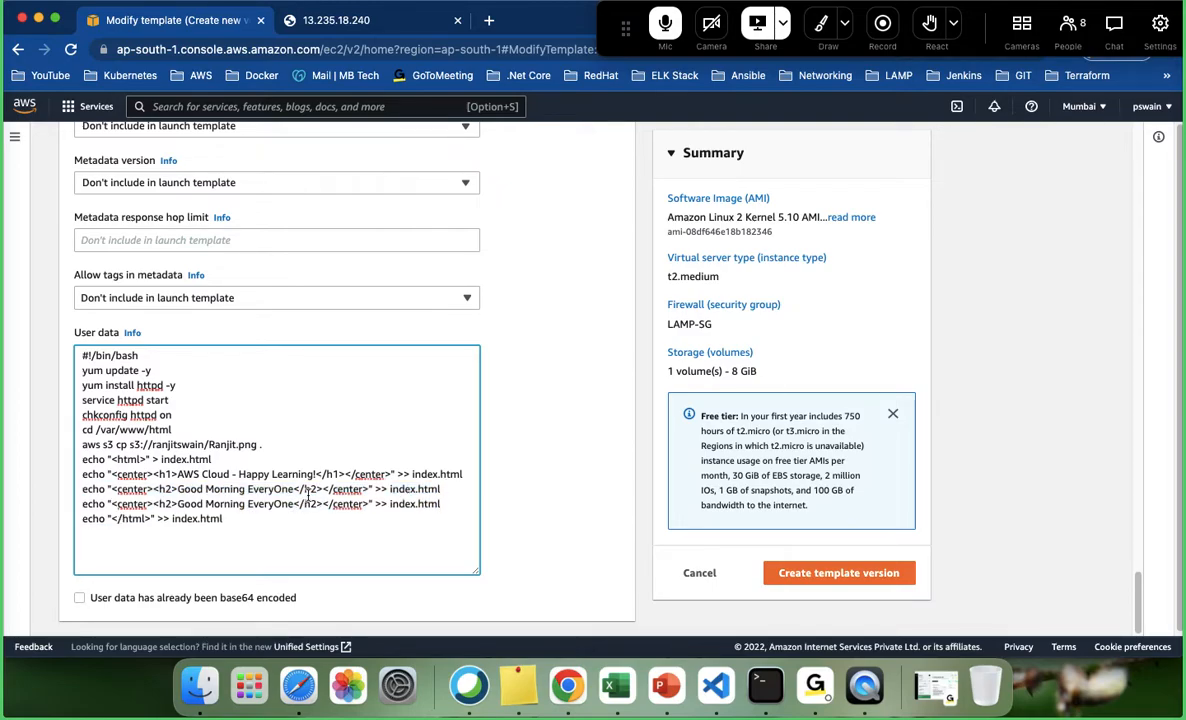
pyautogui.moveTo(295, 503); pyautogui.dragTo(178, 507)
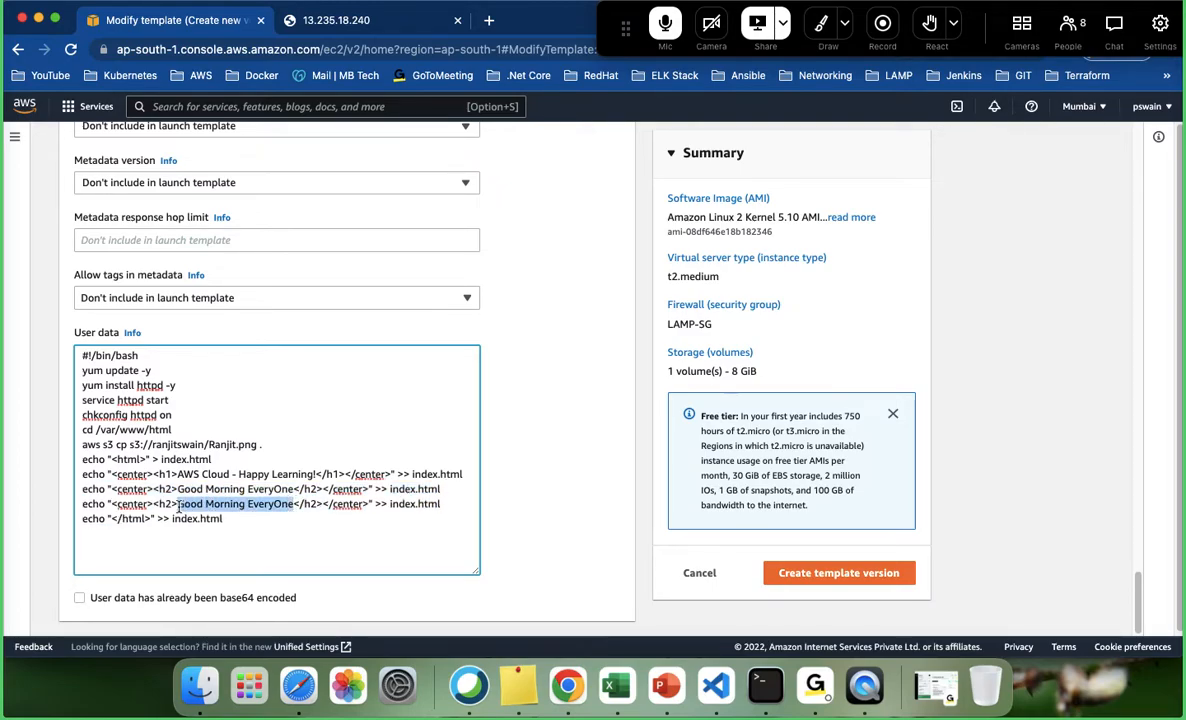
pyautogui.write('Production Server')
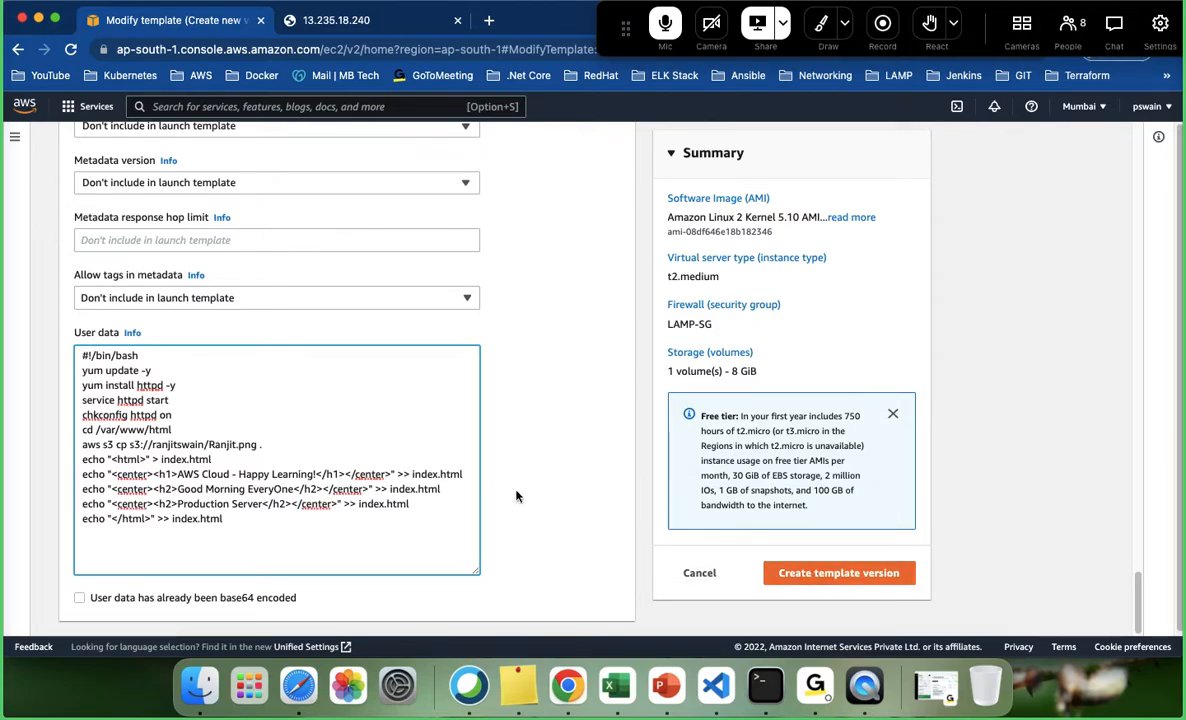
# - Create the new ABC-Banking template version and select ABC-Banking in the list of launch templates
pyautogui.click(860, 576)
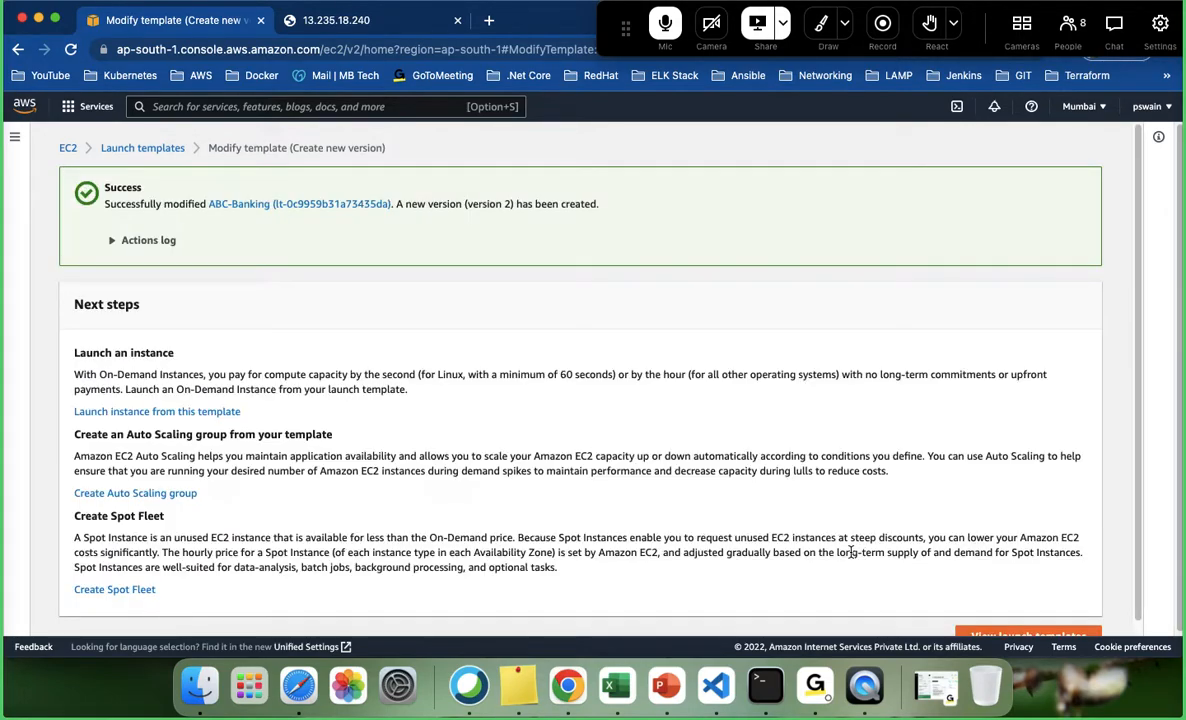
pyautogui.scroll(-1, 960, 560)
pyautogui.click(1023, 620)
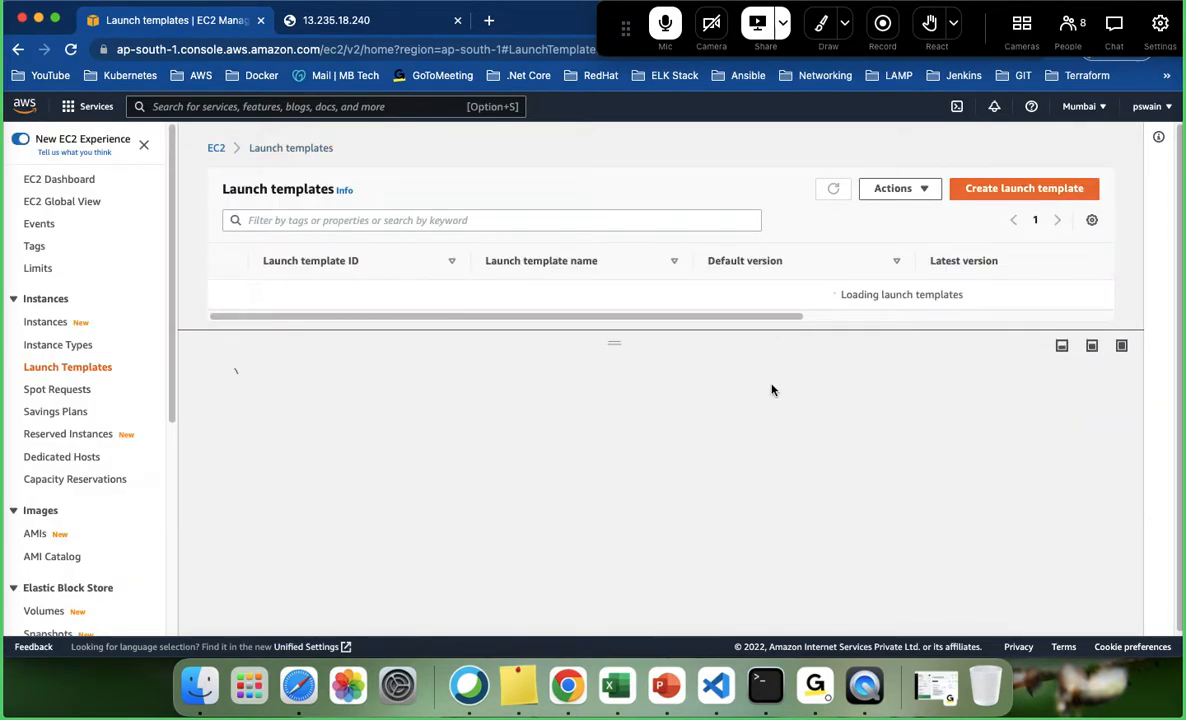
pyautogui.click(815, 305)
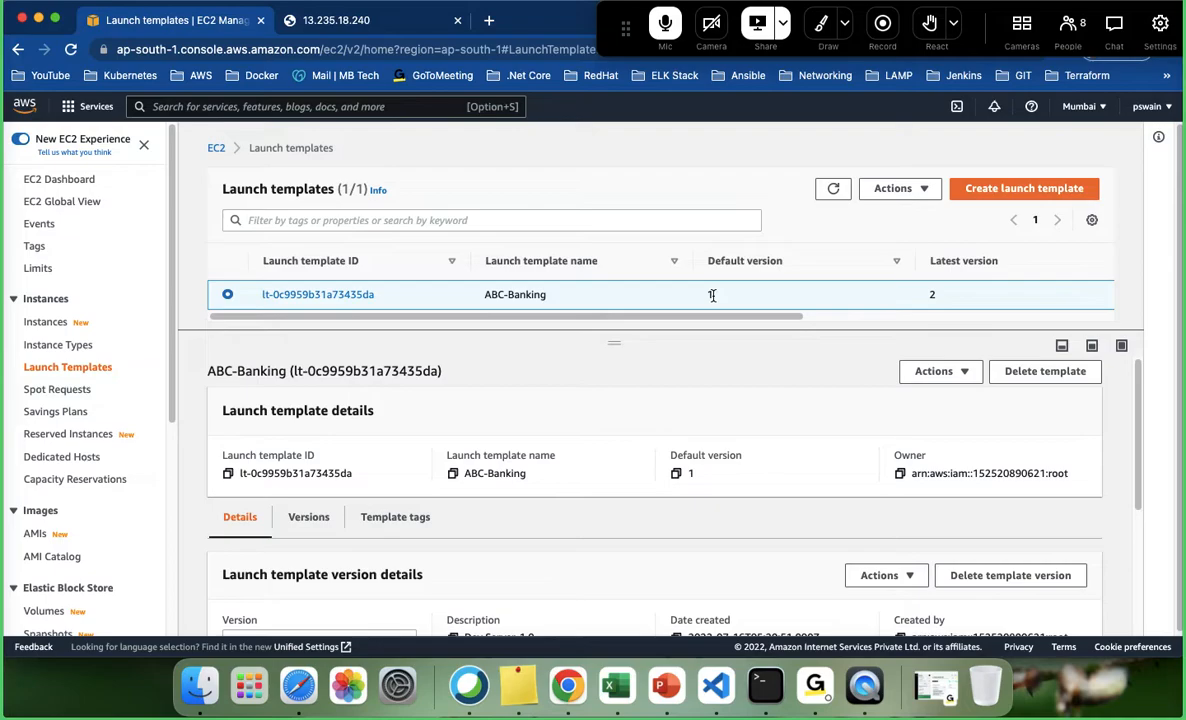
# - Display version 2 of the ABC-Banking template and check its description and instance type
pyautogui.scroll(-1, 555, 418)
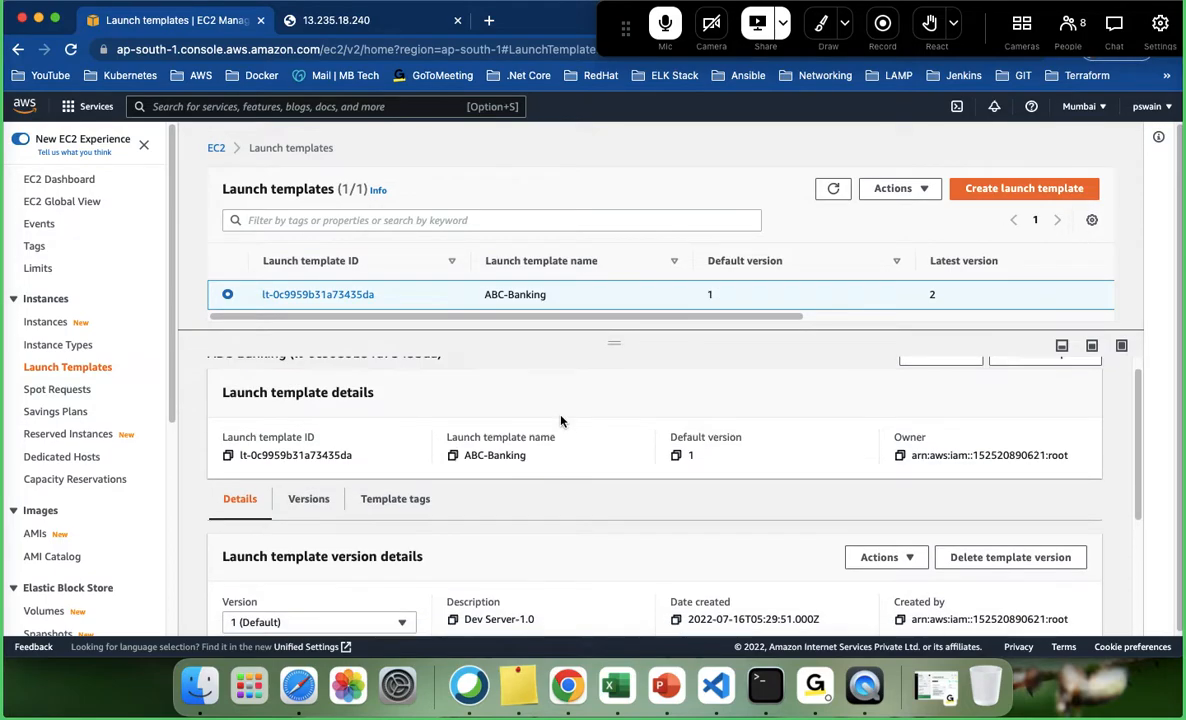
pyautogui.scroll(-2, 470, 428)
pyautogui.scroll(-1, 398, 435)
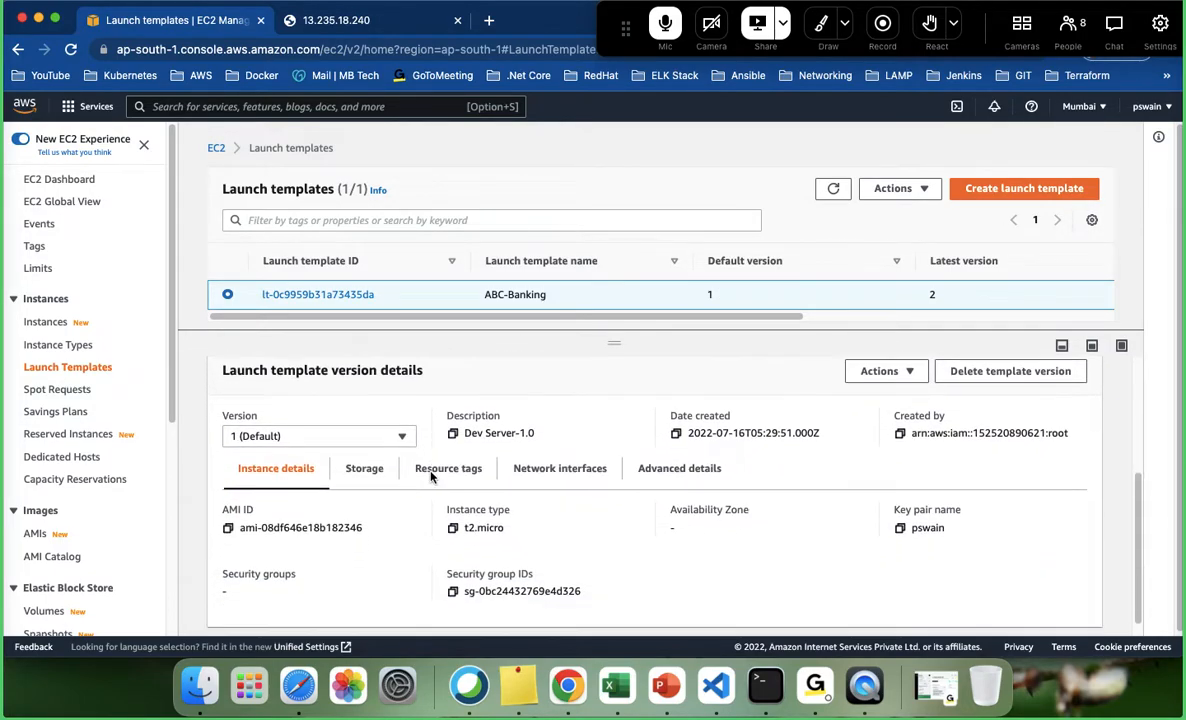
pyautogui.click(403, 421)
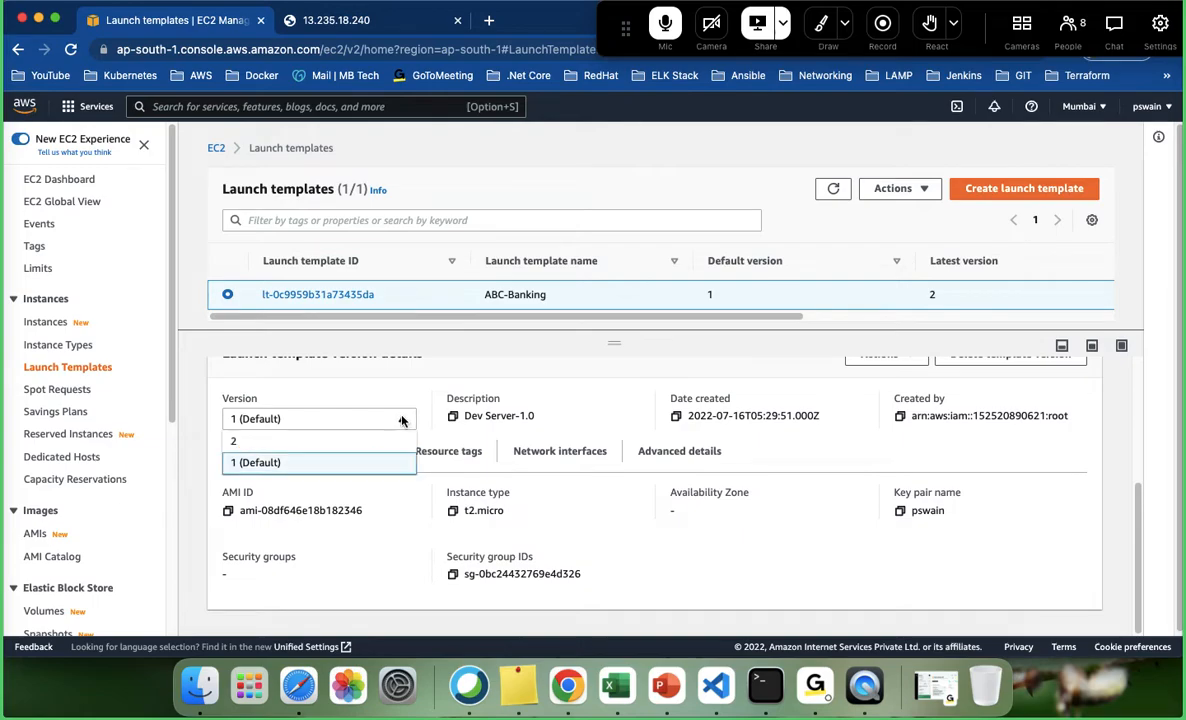
pyautogui.click(275, 443)
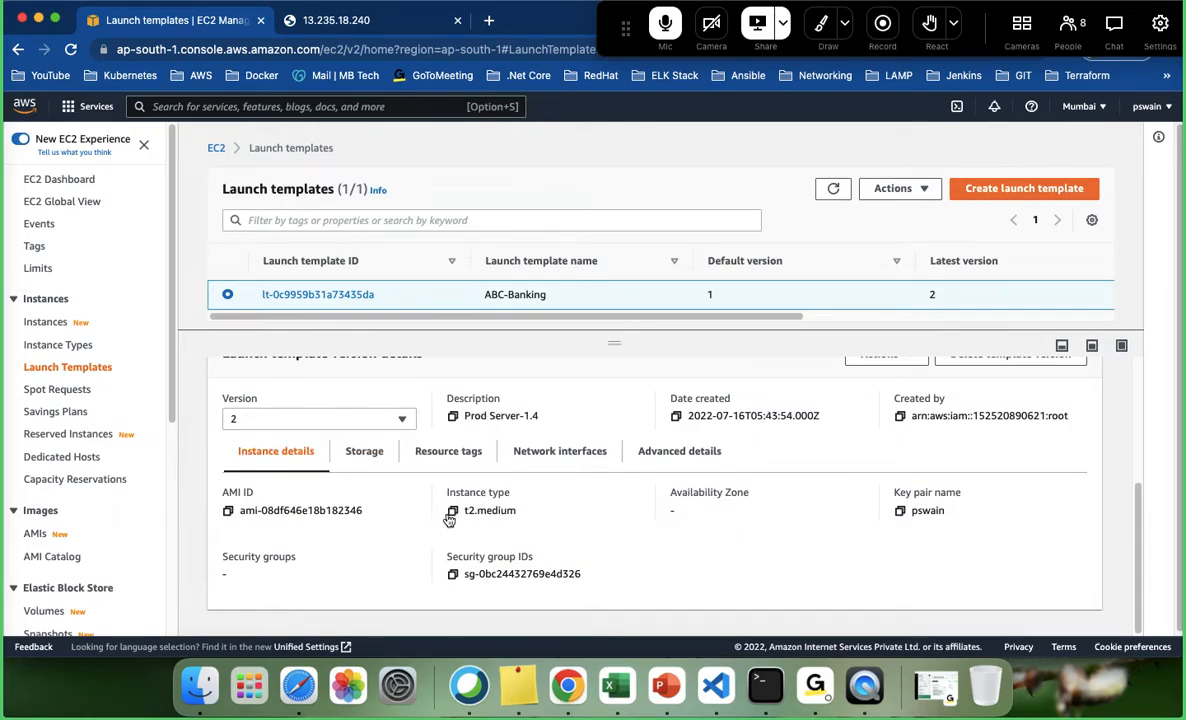
pyautogui.moveTo(461, 513); pyautogui.dragTo(567, 522)
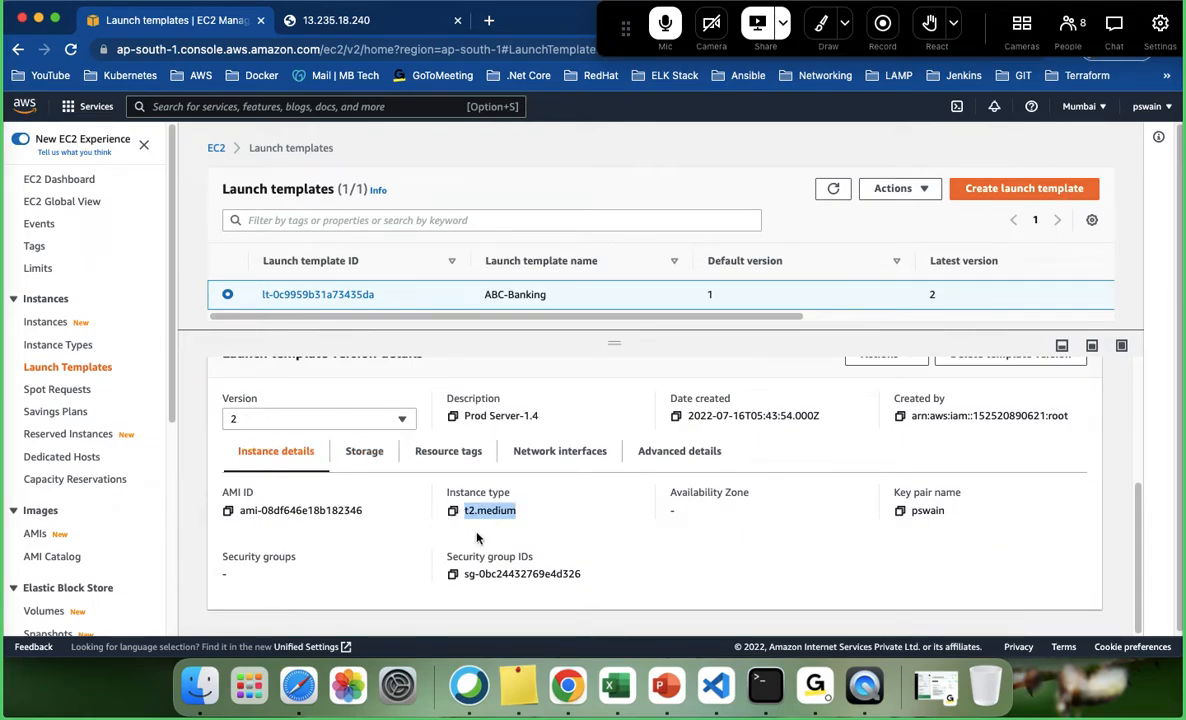
pyautogui.scroll(5, 642, 530)
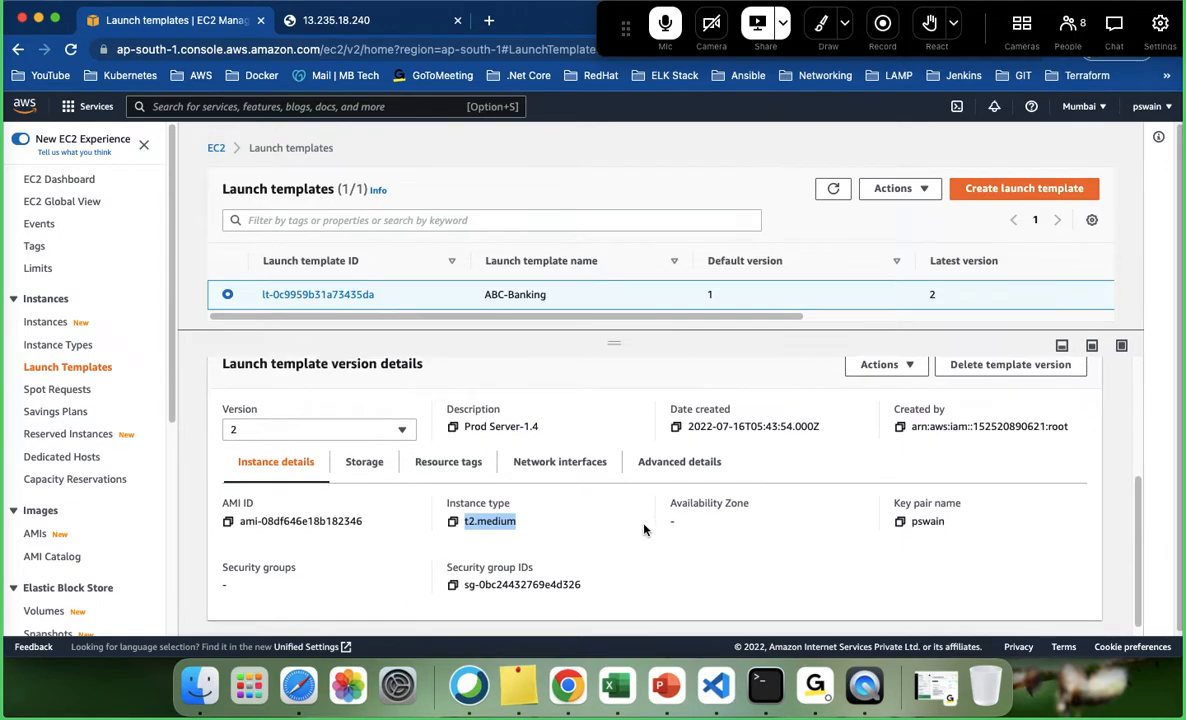
# - Start launching an instance from a template, with ABC-Banking as the source template
pyautogui.click(53, 322)
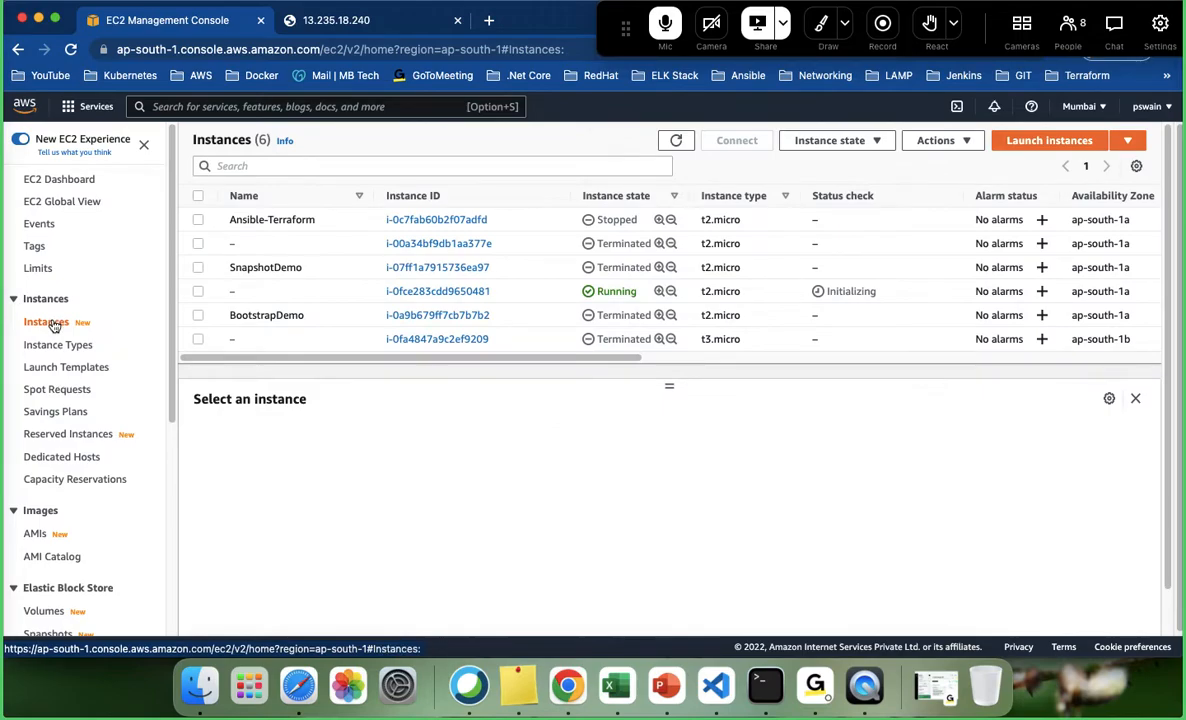
pyautogui.click(1127, 140)
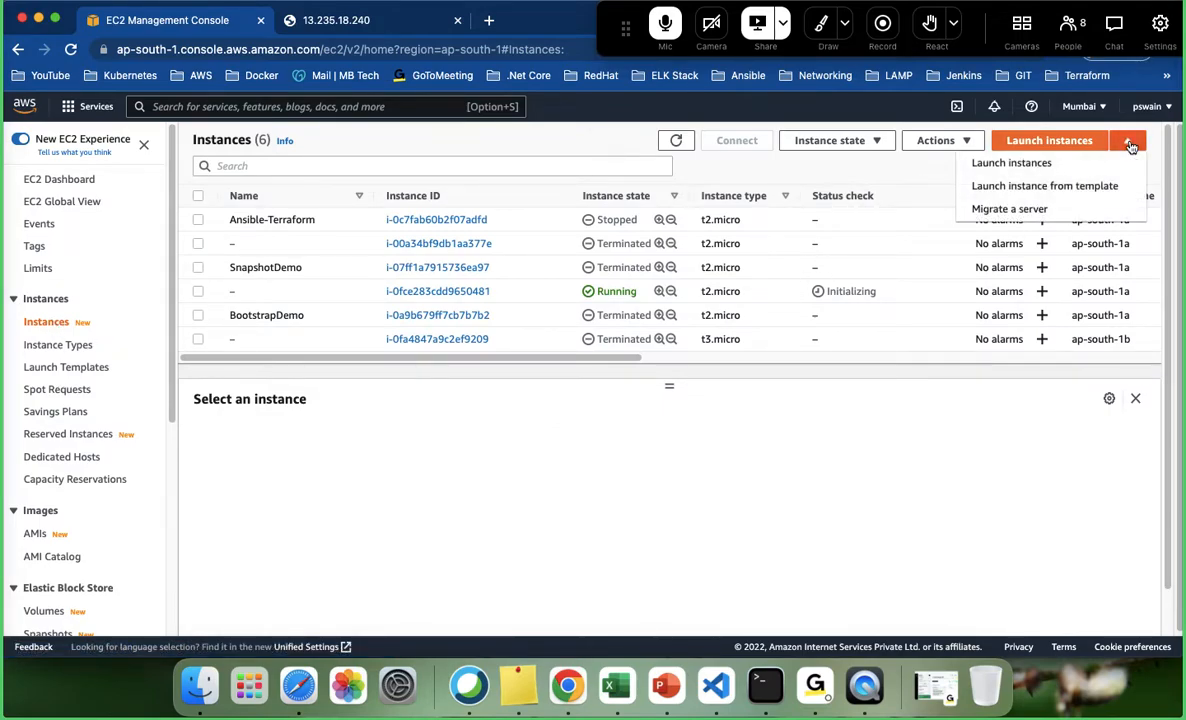
pyautogui.click(1004, 187)
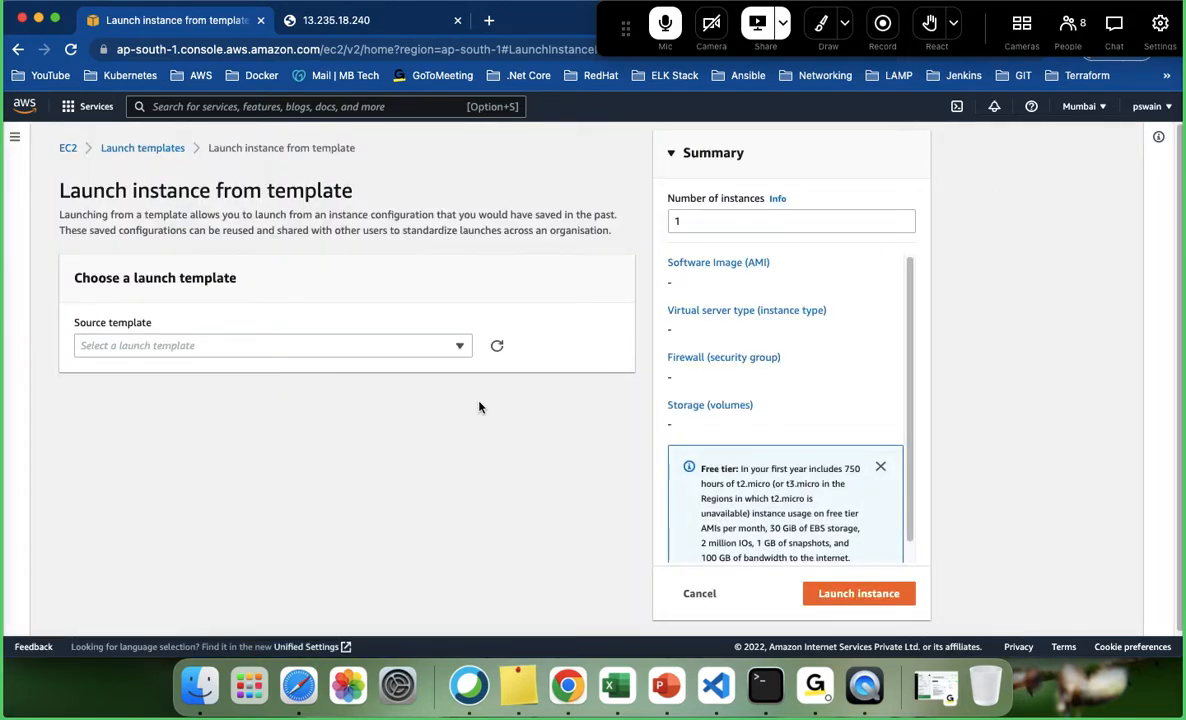
pyautogui.click(455, 345)
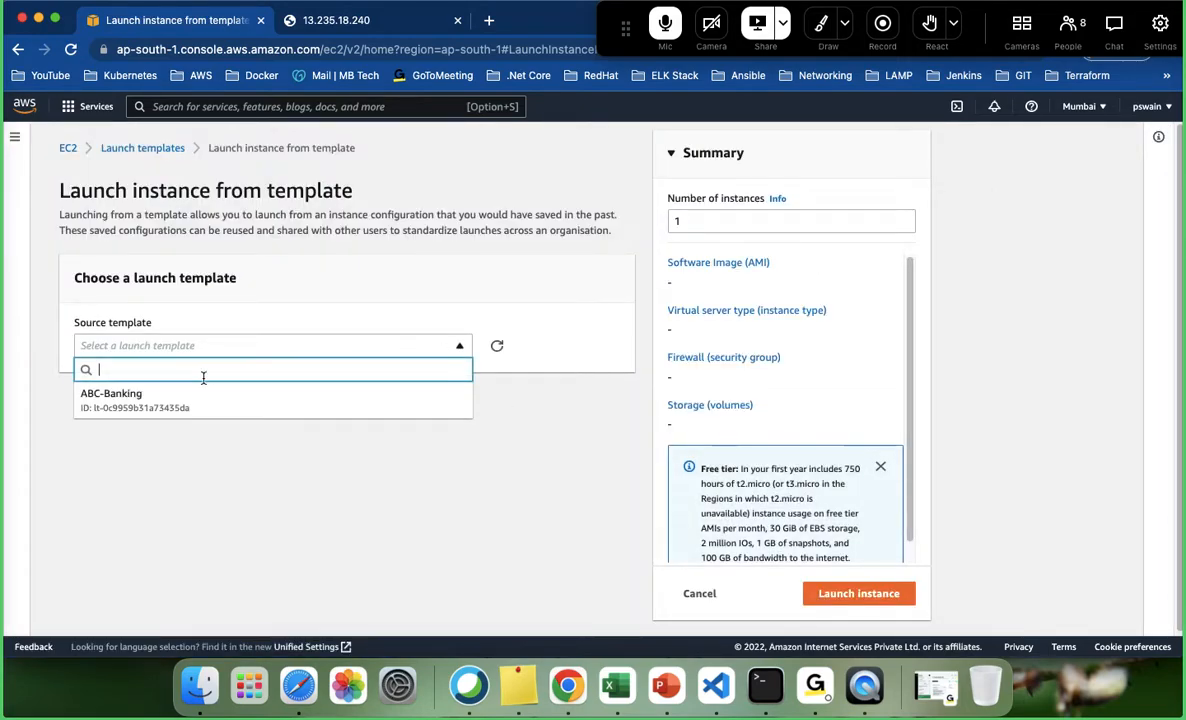
pyautogui.click(144, 400)
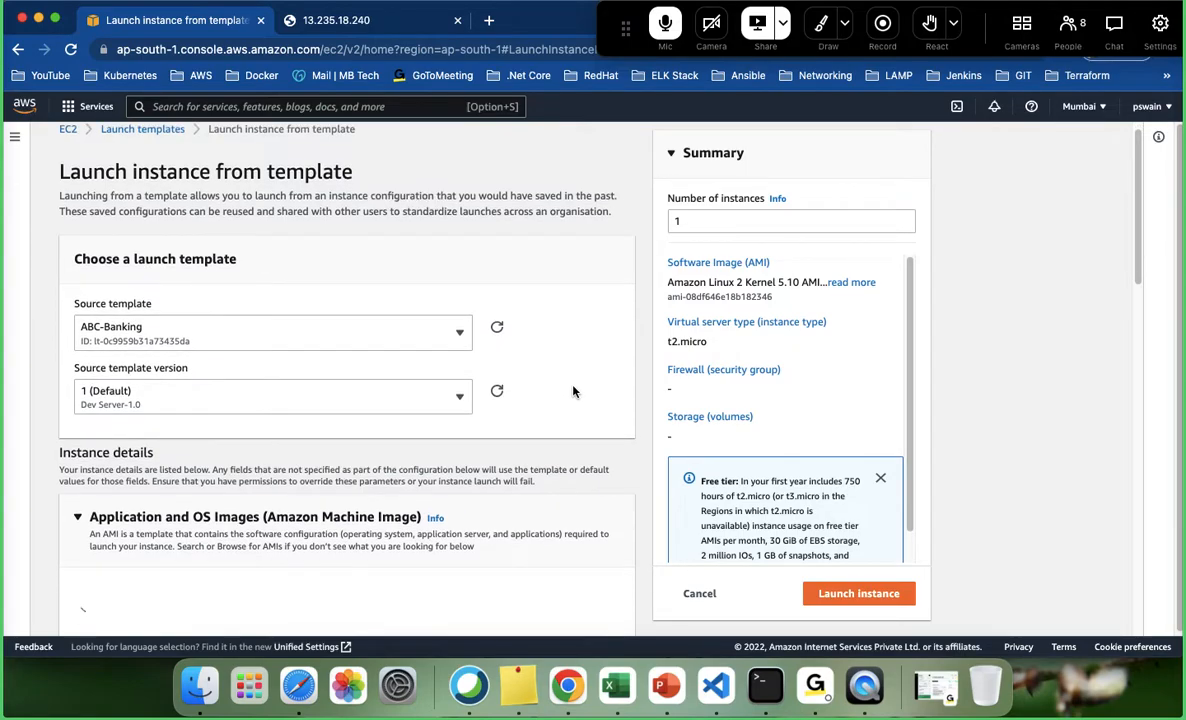
# - Choose source template version 2 (Prod Server-1.4), check the summary's instance type, and launch one instance
pyautogui.scroll(-2, 574, 389)
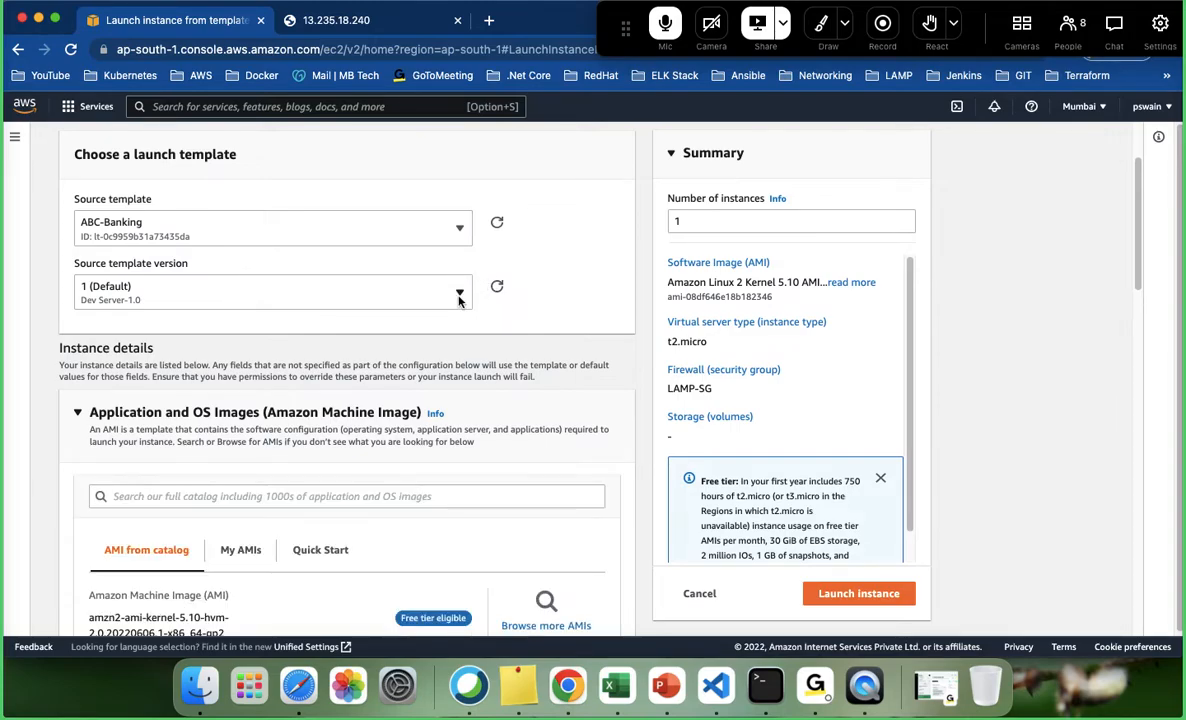
pyautogui.click(459, 294)
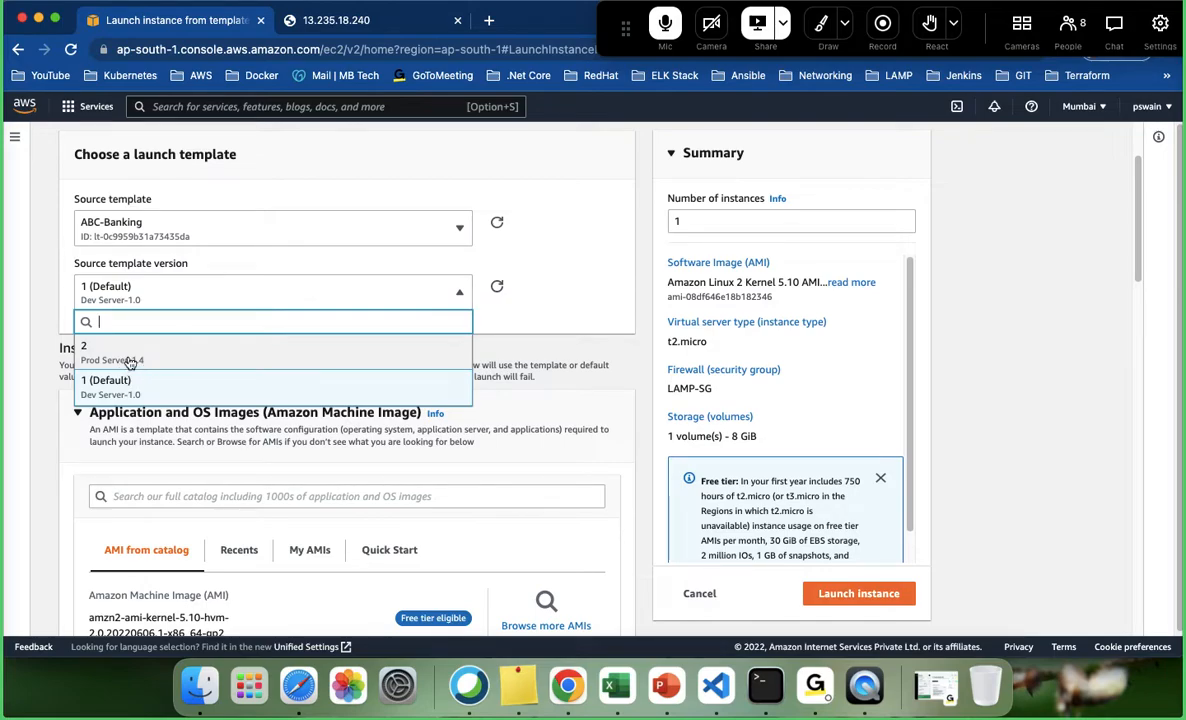
pyautogui.click(129, 363)
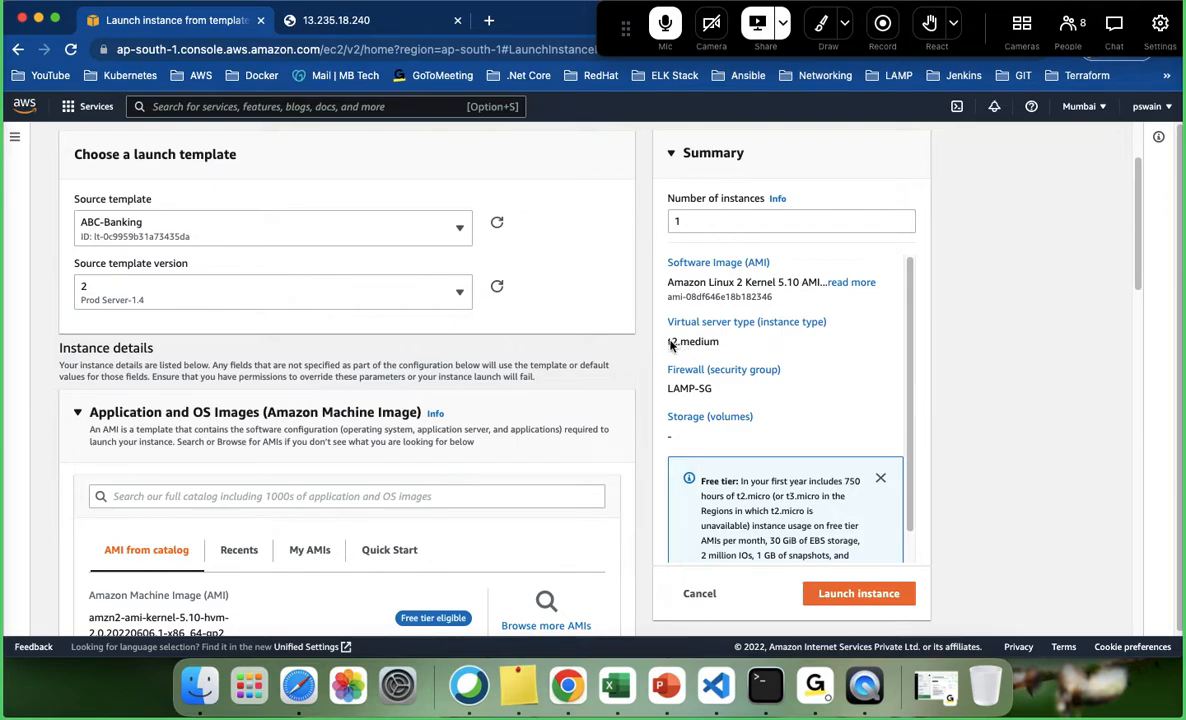
pyautogui.moveTo(667, 342); pyautogui.dragTo(720, 342)
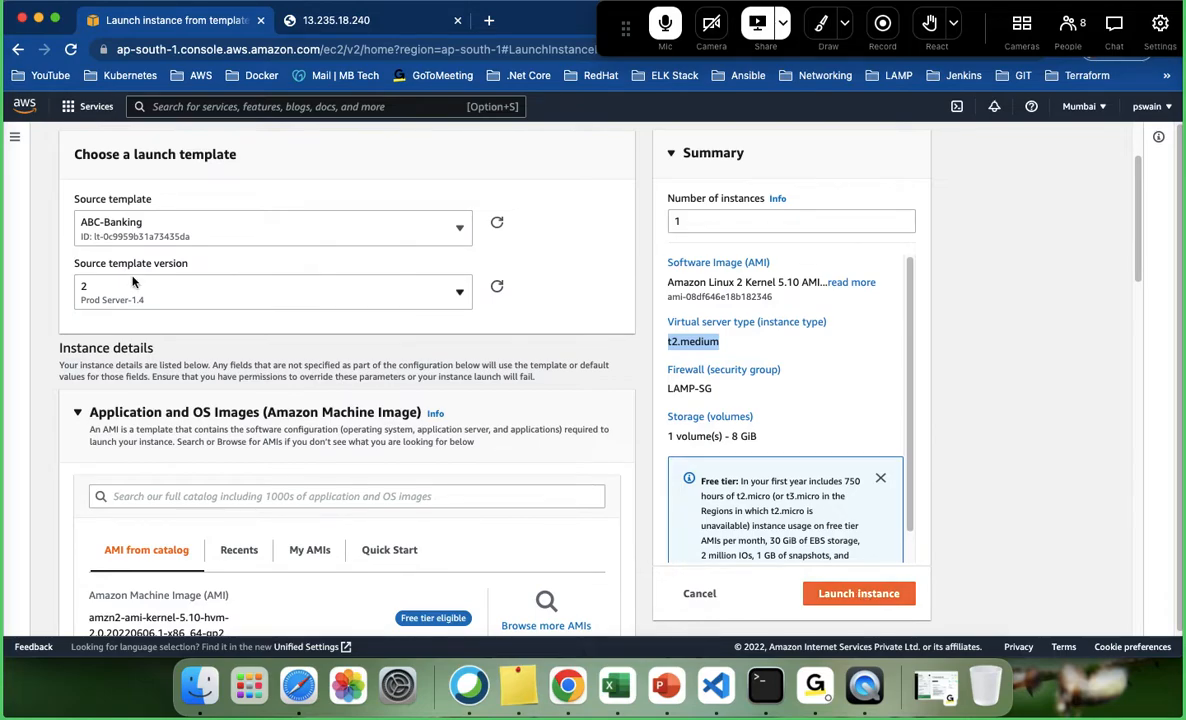
pyautogui.click(859, 594)
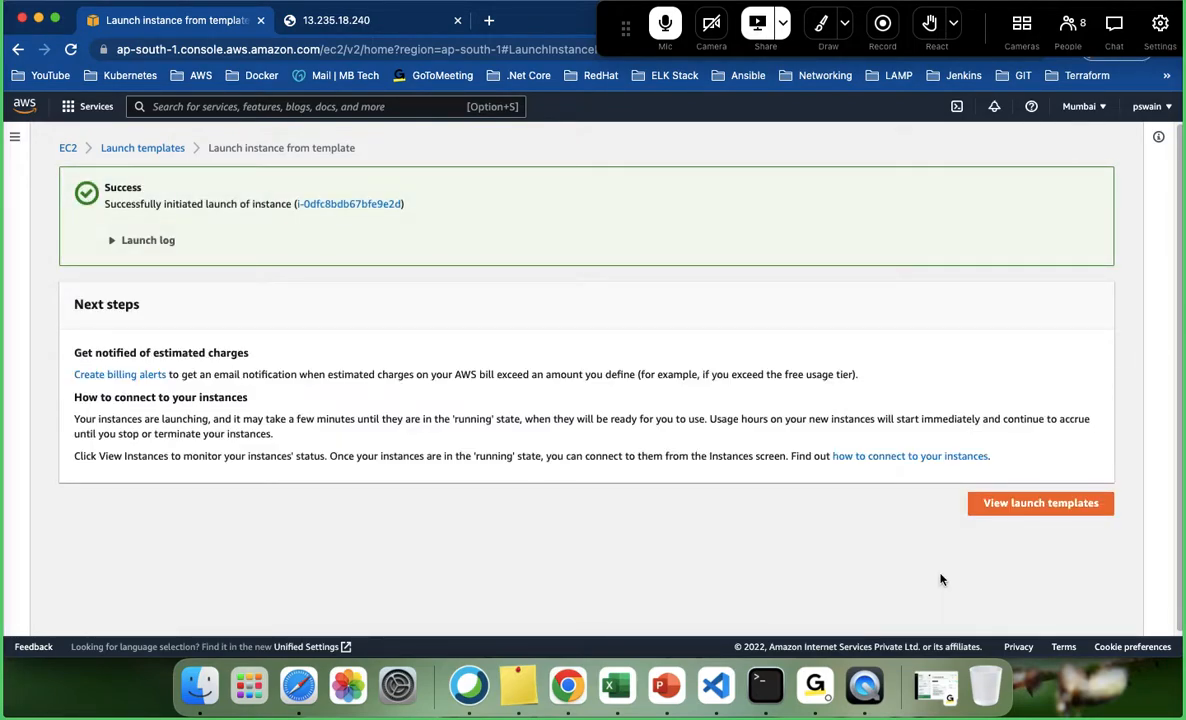
# - Refresh the instances list repeatedly to check the state and type of the newly launched instance
pyautogui.click(1038, 504)
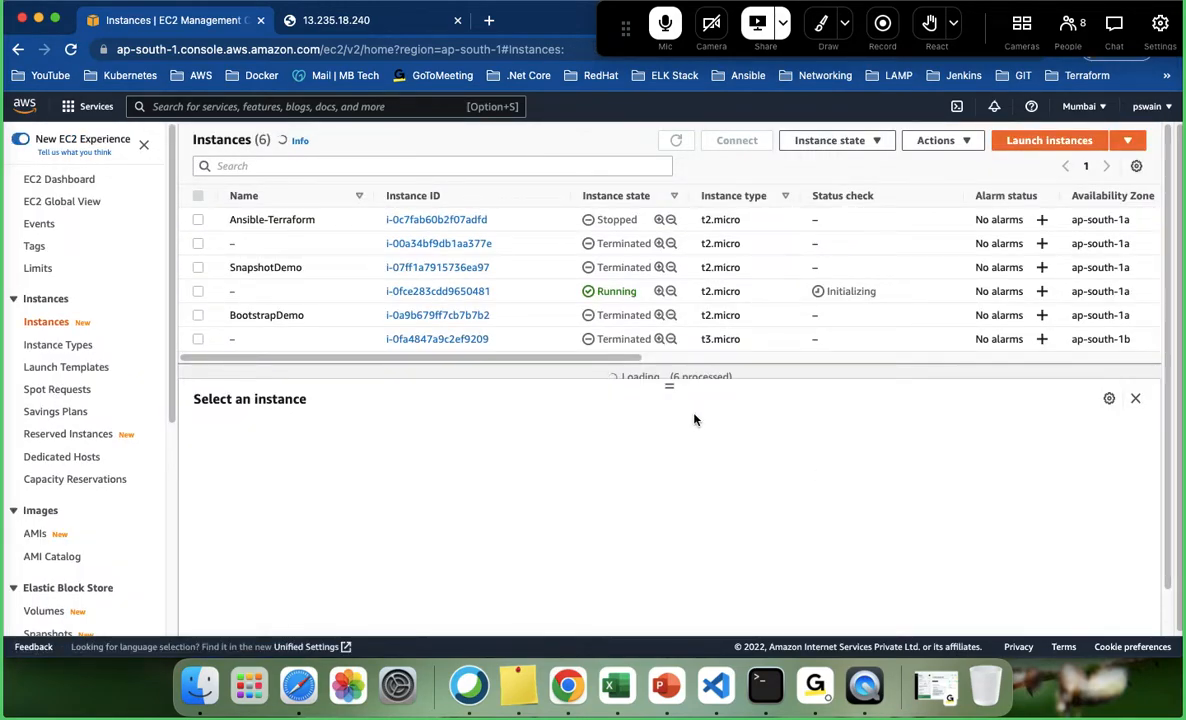
pyautogui.click(676, 142)
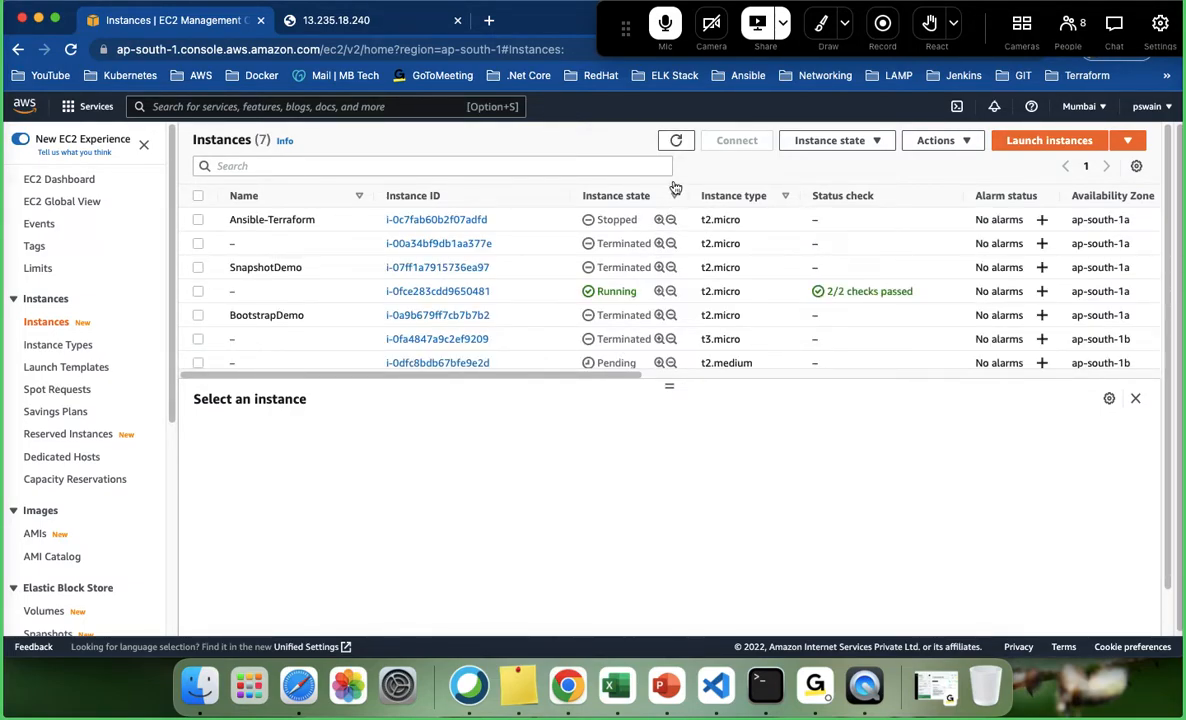
pyautogui.click(676, 142)
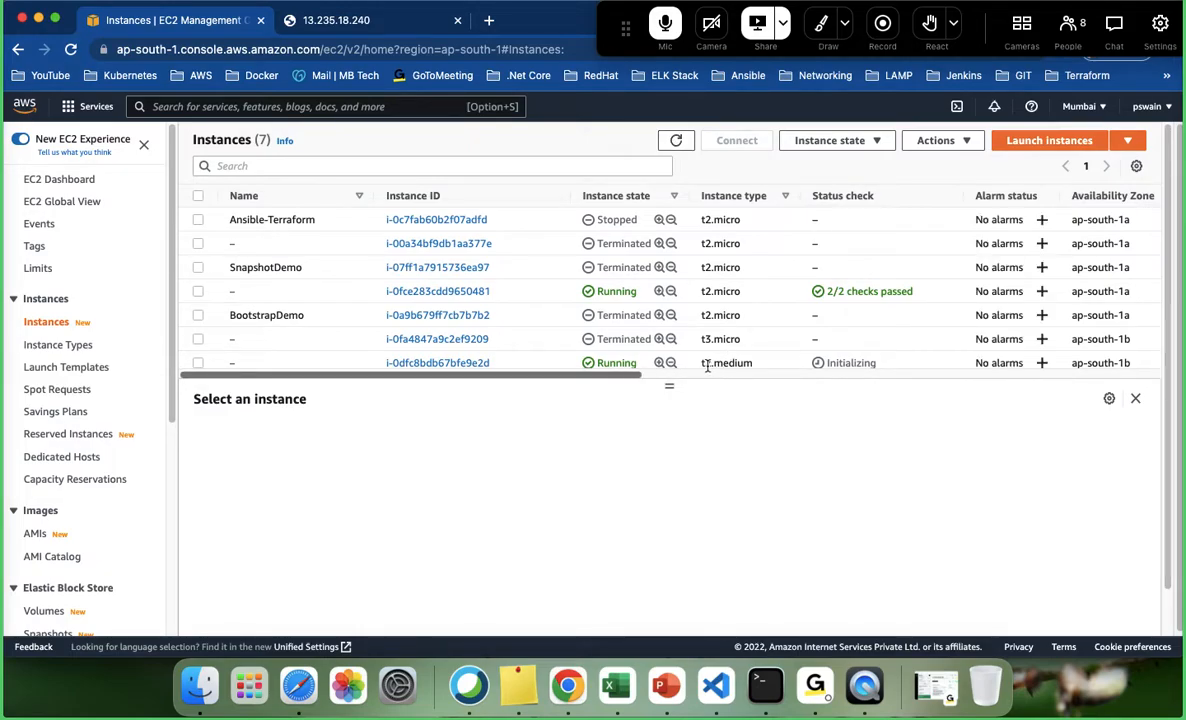
pyautogui.moveTo(700, 364); pyautogui.dragTo(761, 371)
pyautogui.click(676, 143)
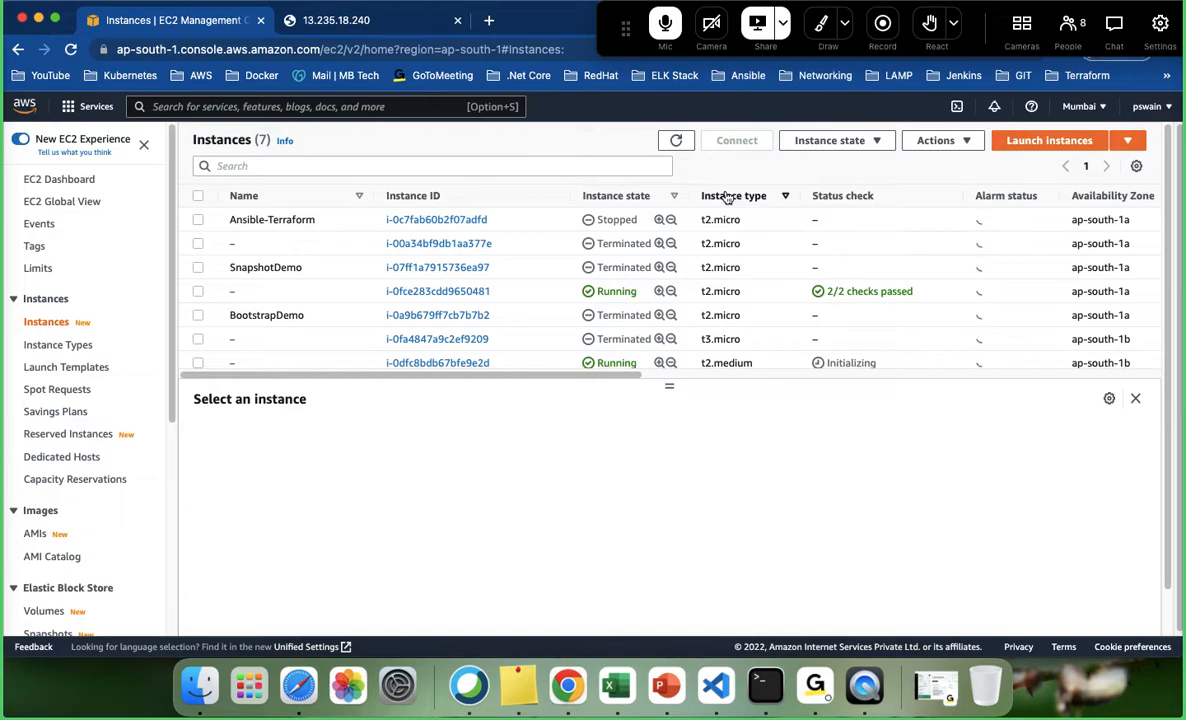
pyautogui.click(677, 141)
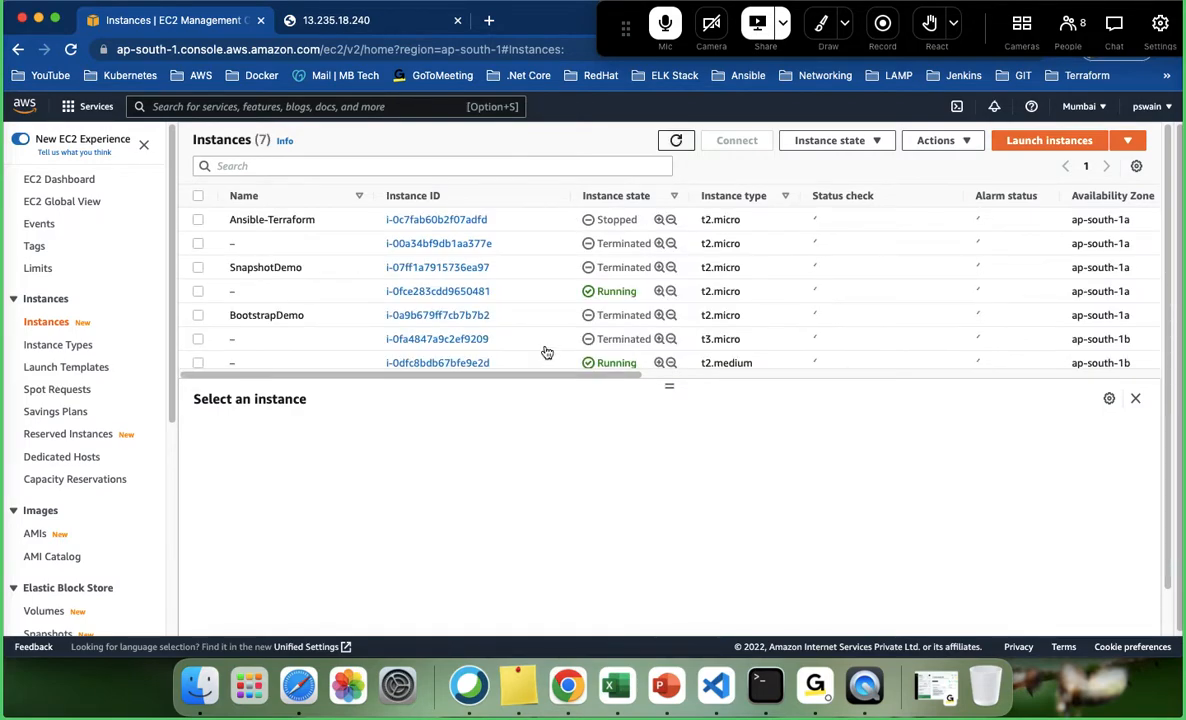
# - Copy the new t2.medium instance's public IPv4 address, load it in a new browser tab, and reload the page
pyautogui.click(470, 368)
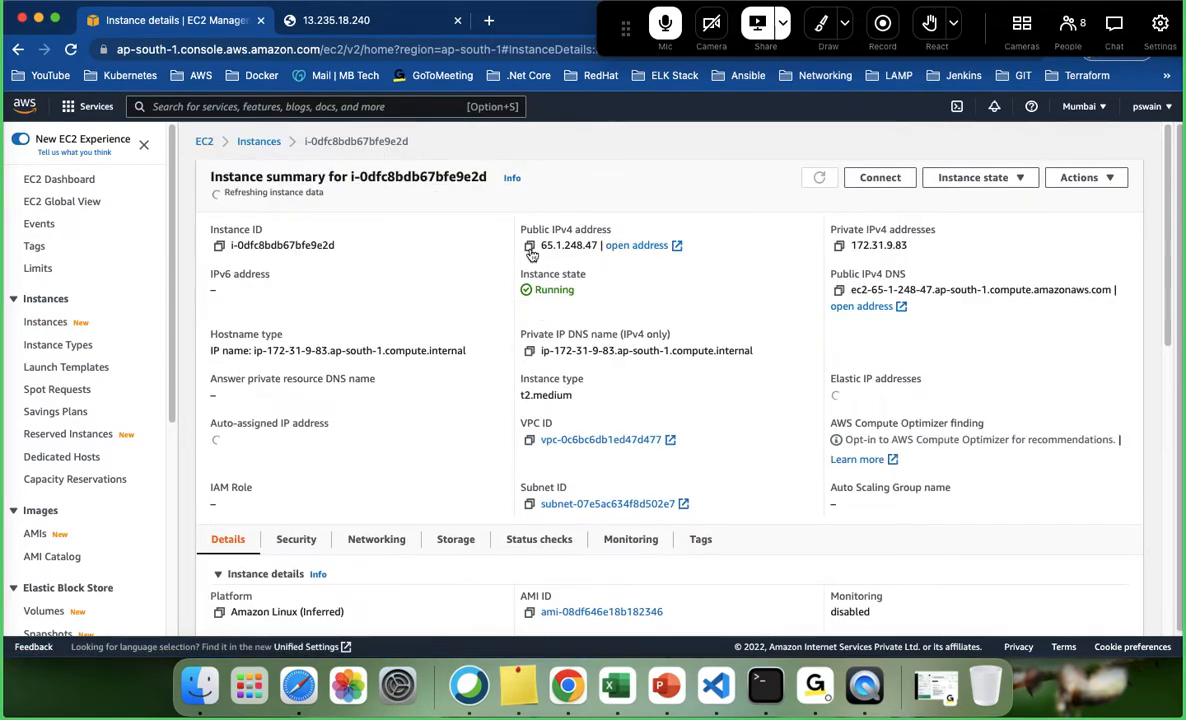
pyautogui.click(529, 245)
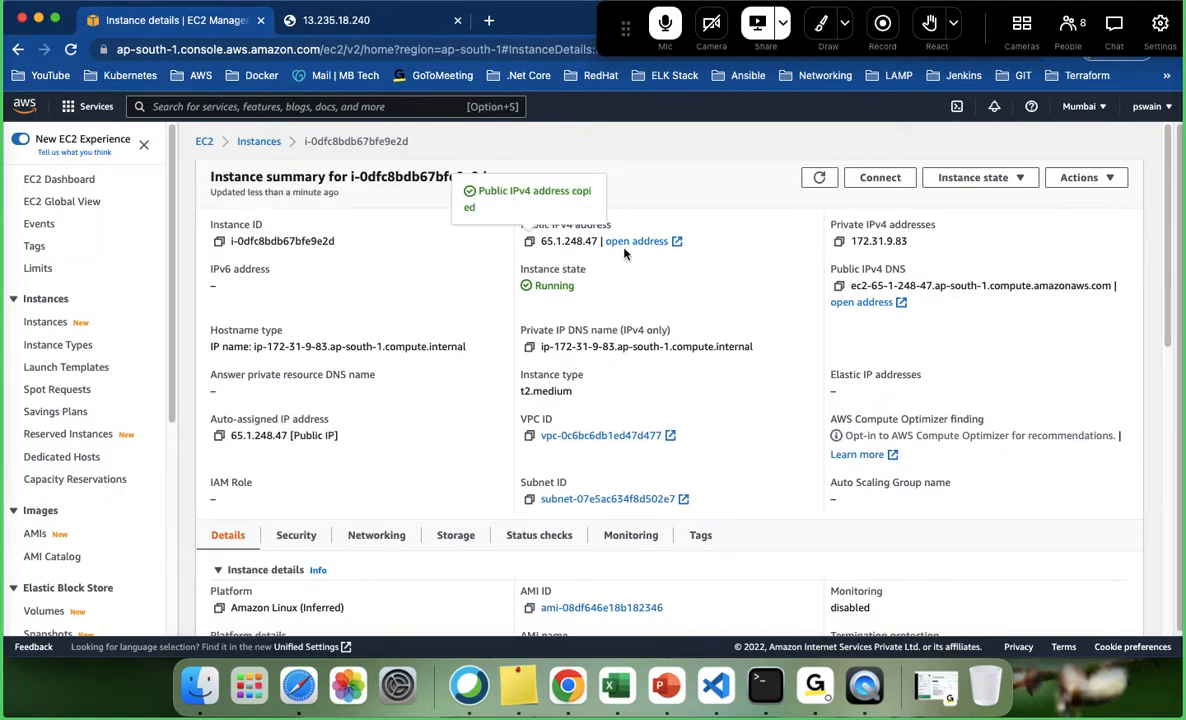
pyautogui.click(489, 21)
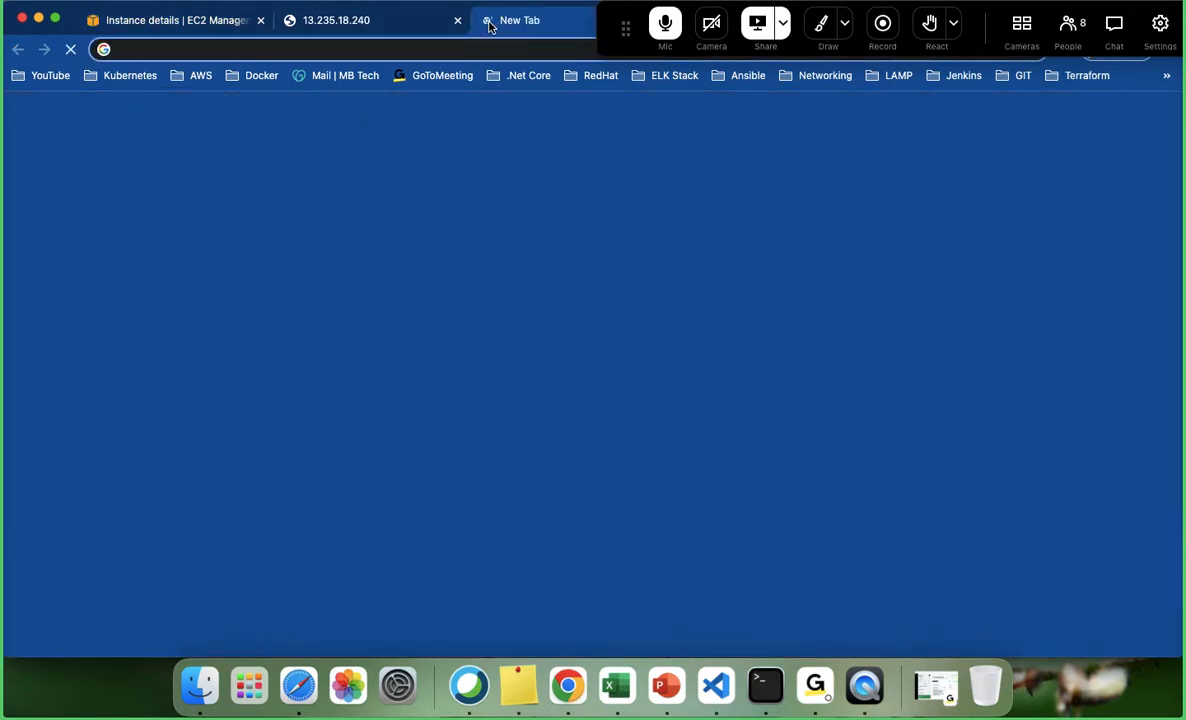
pyautogui.press('super+v')
pyautogui.press('Return')
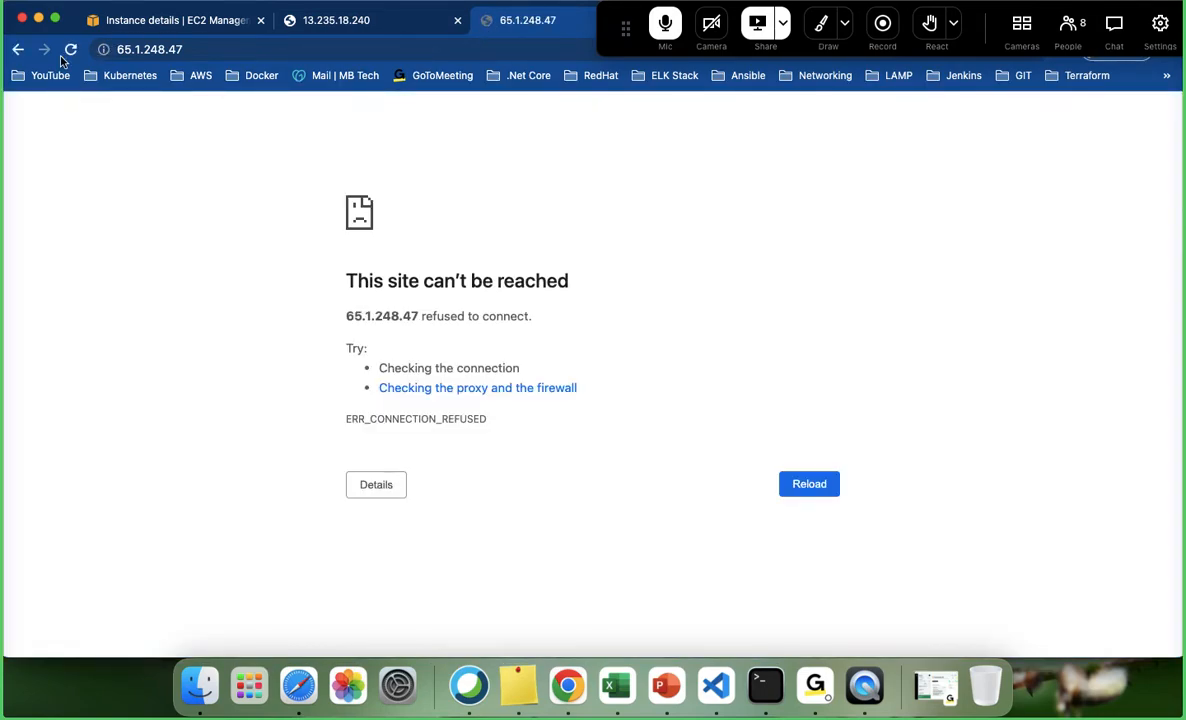
pyautogui.click(71, 50)
# - Return to the instances list and refresh it to check the new instance's status checks
pyautogui.click(178, 22)
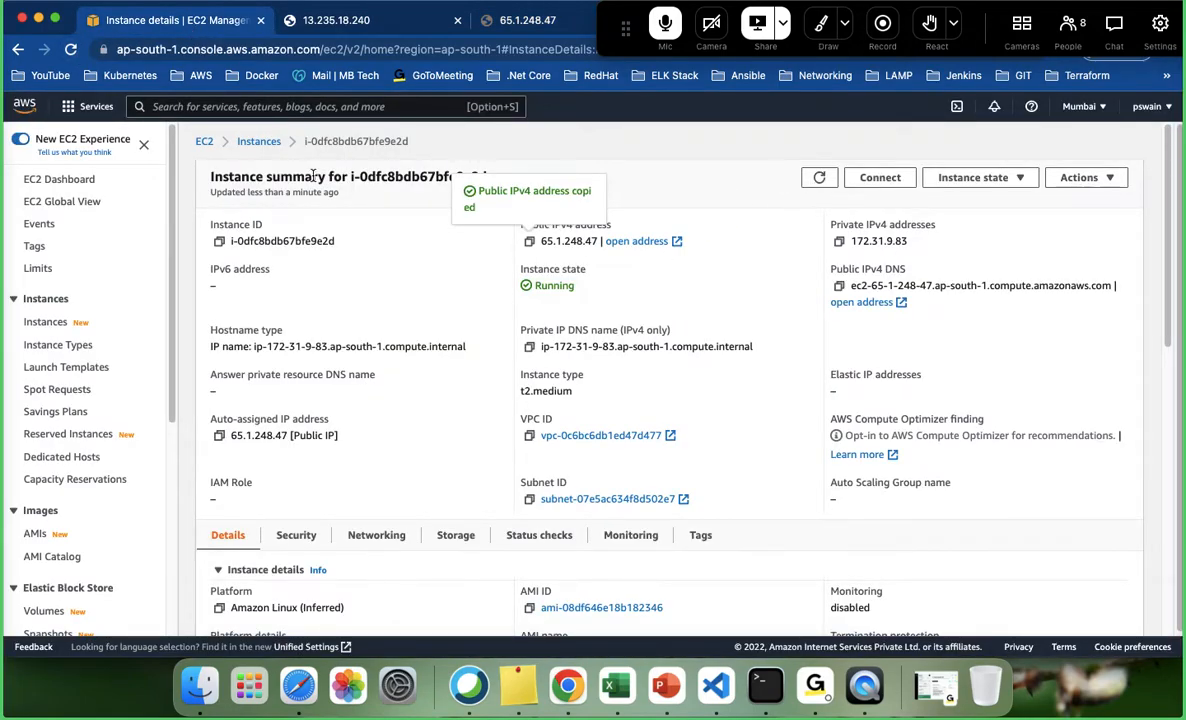
pyautogui.click(258, 143)
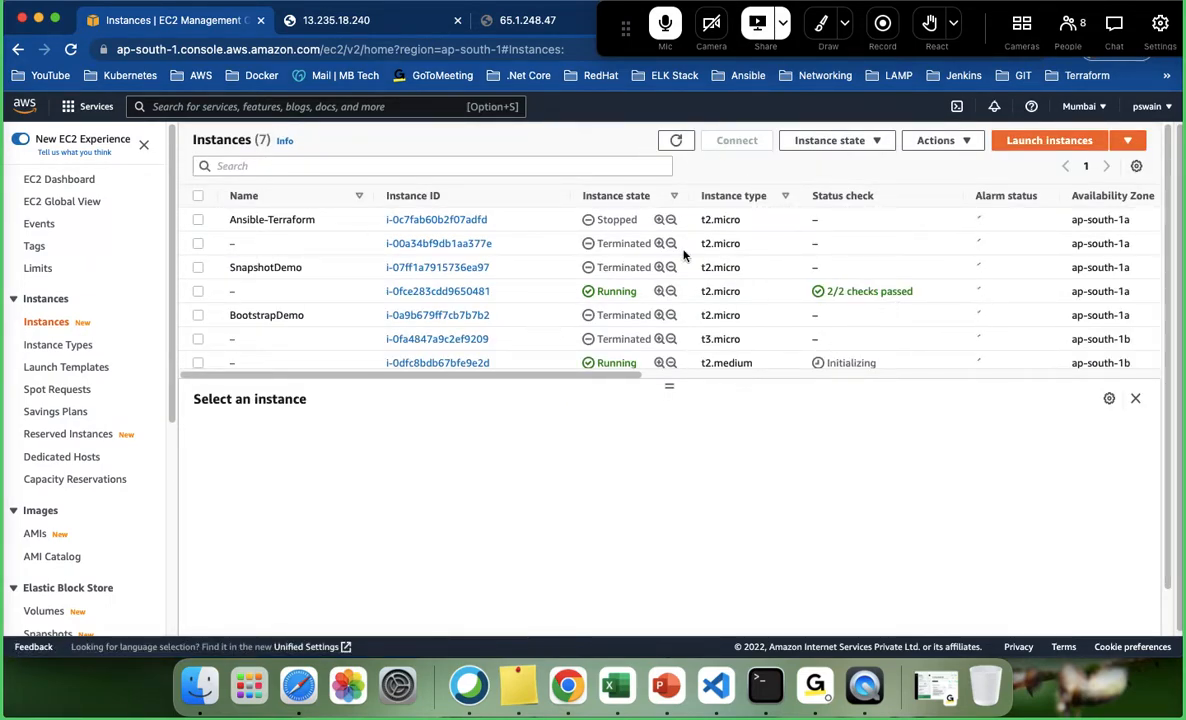
pyautogui.click(676, 142)
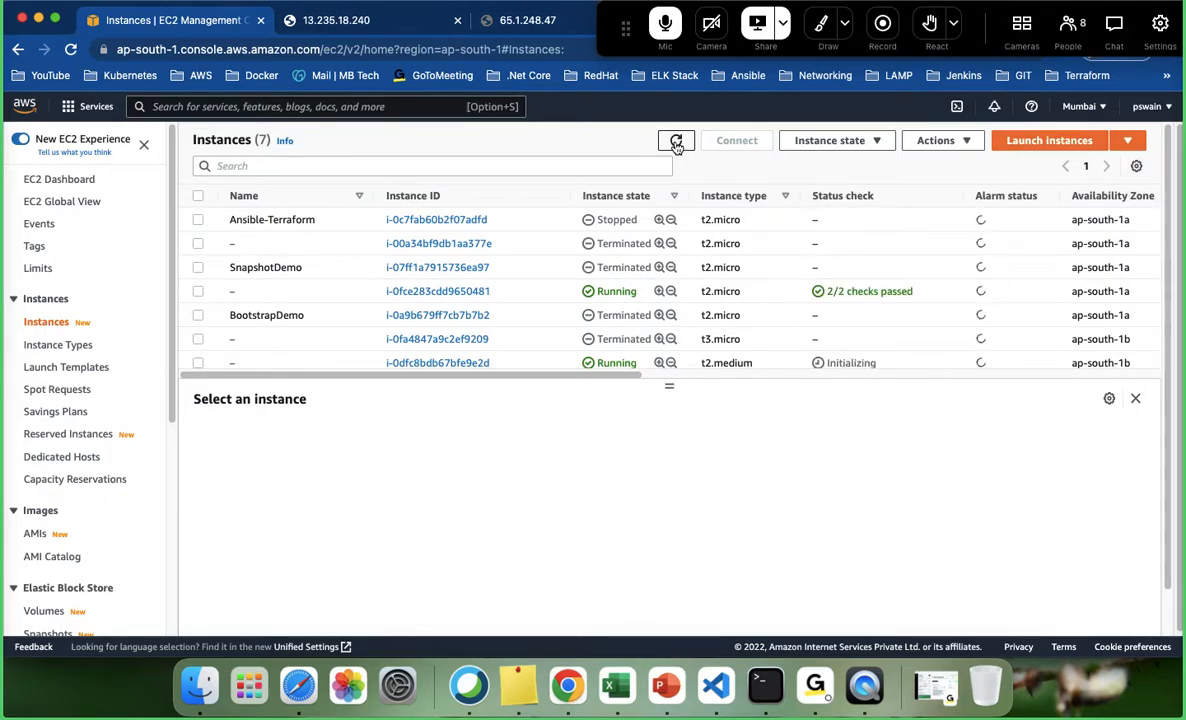
pyautogui.click(676, 142)
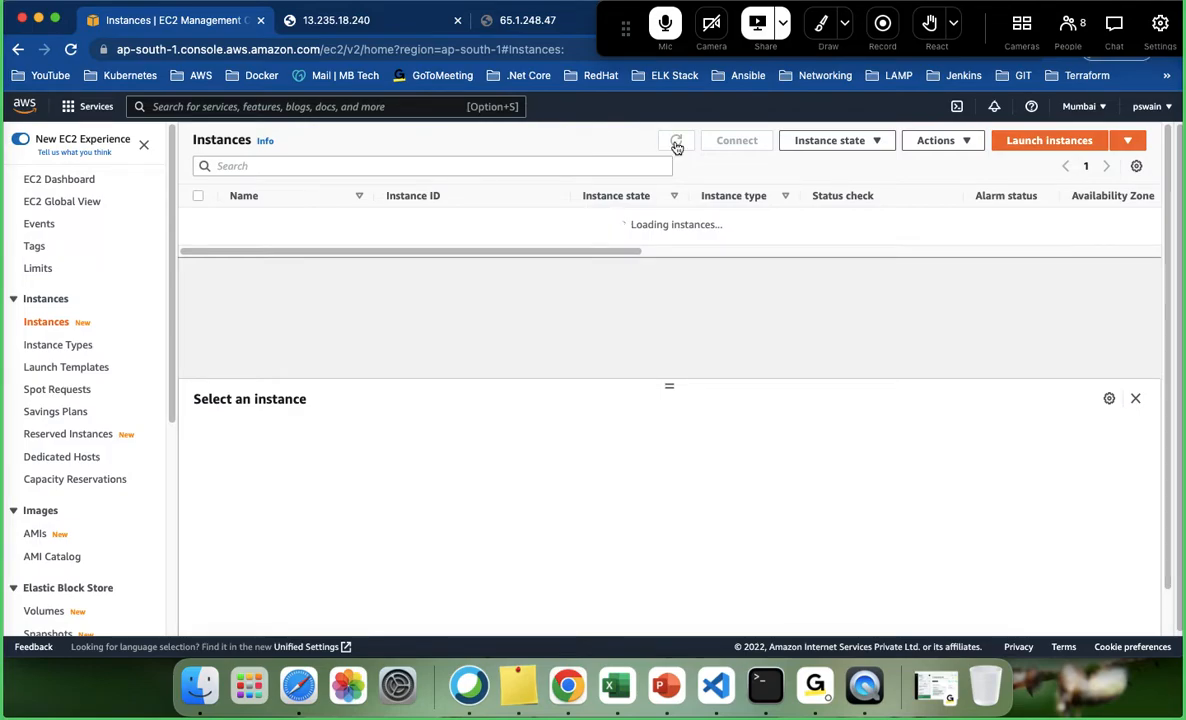
# - Reload the web page at 65.1.248.47 and compare its headings with the page at 13.235.18.240
pyautogui.click(527, 22)
pyautogui.click(73, 52)
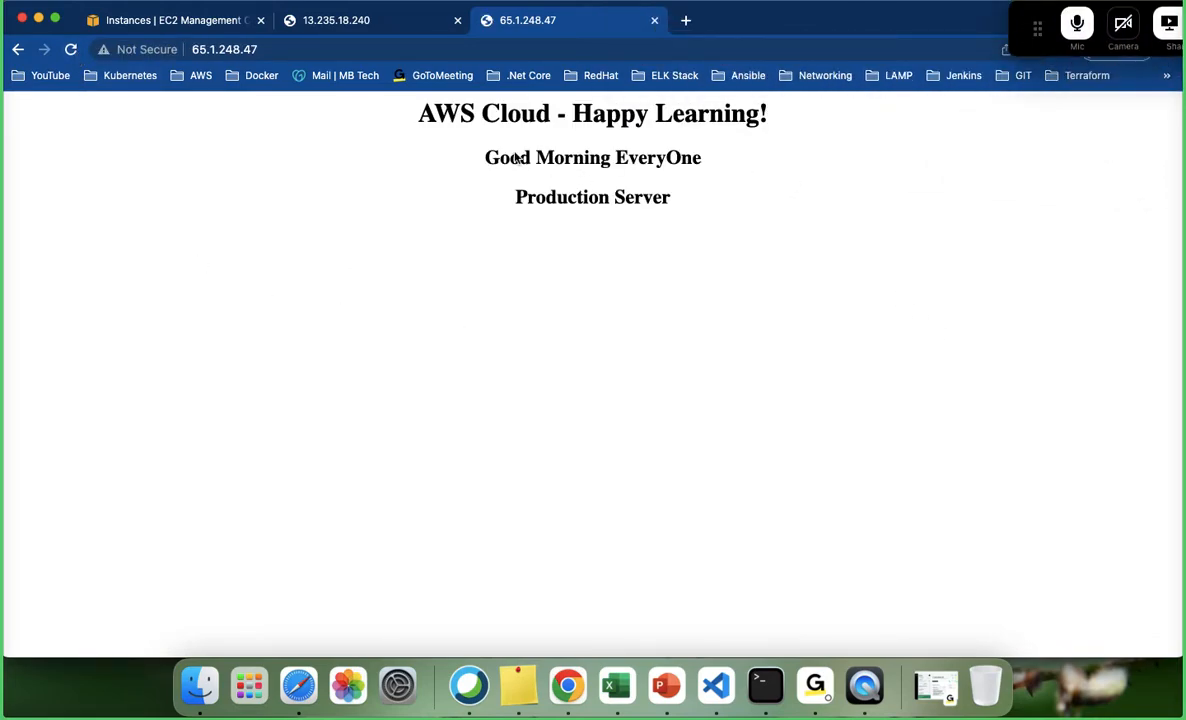
pyautogui.click(352, 22)
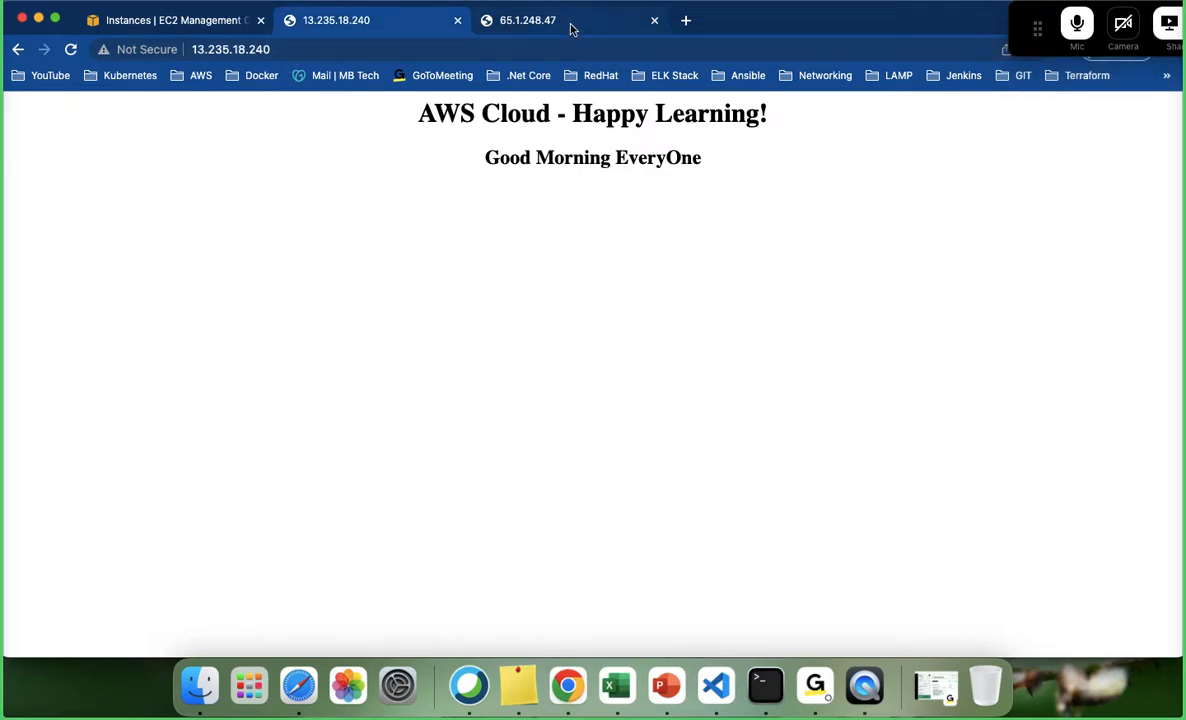
pyautogui.click(532, 28)
pyautogui.moveTo(675, 207); pyautogui.dragTo(300, 106)
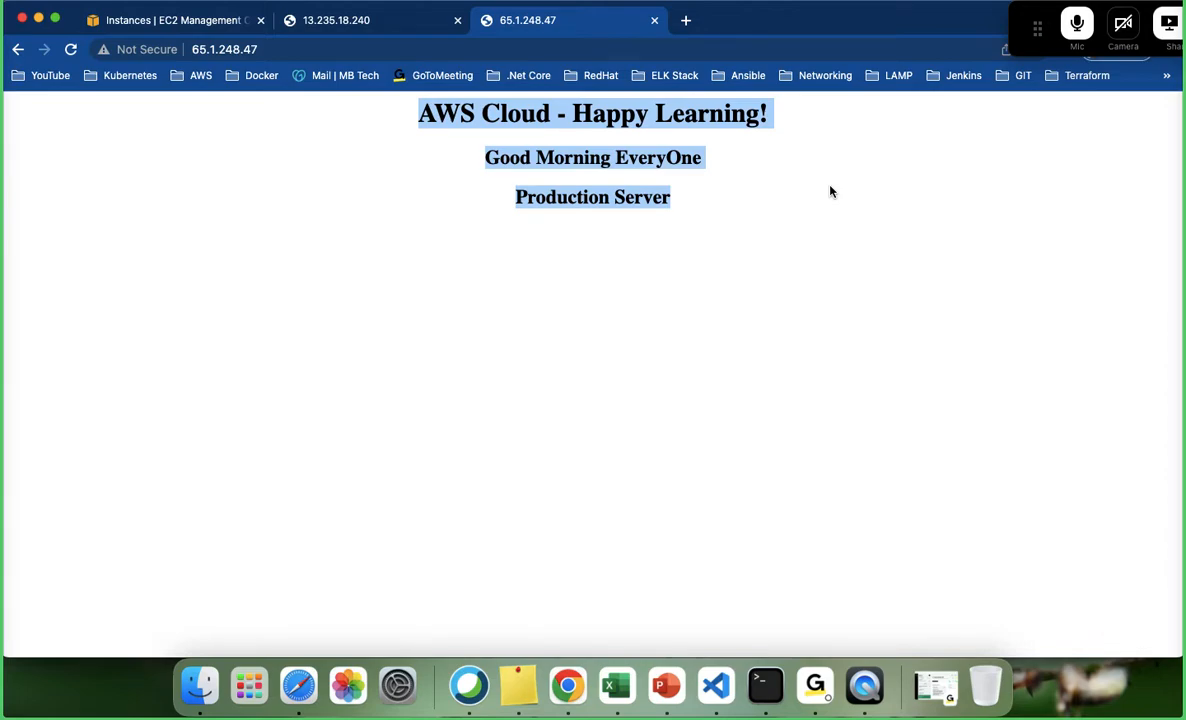
# - Compare the web page at 13.235.18.240 with the production server page at 65.1.248.47 once more
pyautogui.click(345, 22)
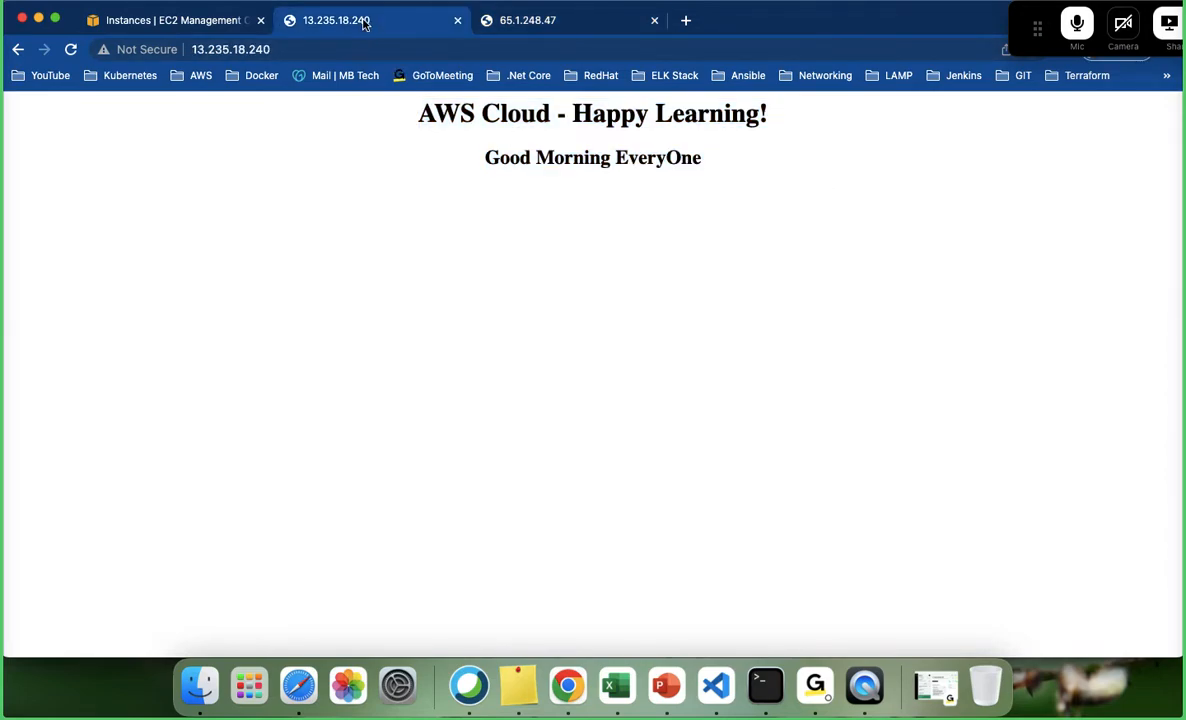
pyautogui.click(515, 22)
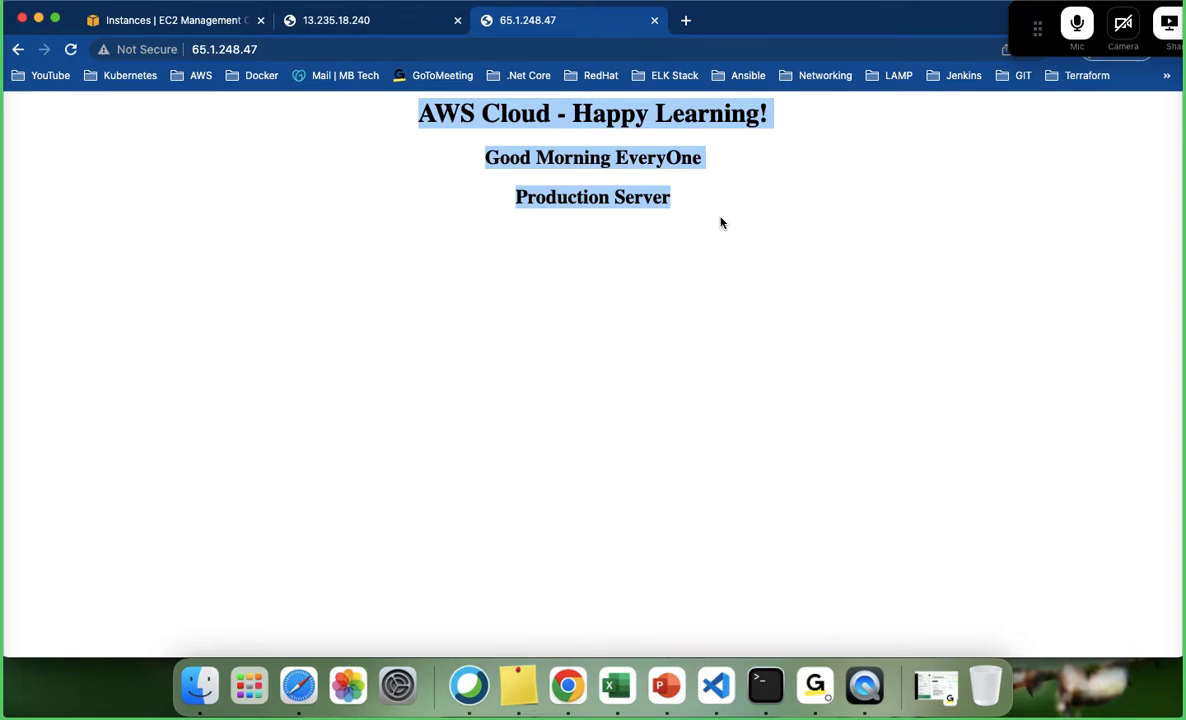
pyautogui.moveTo(1043, 26)
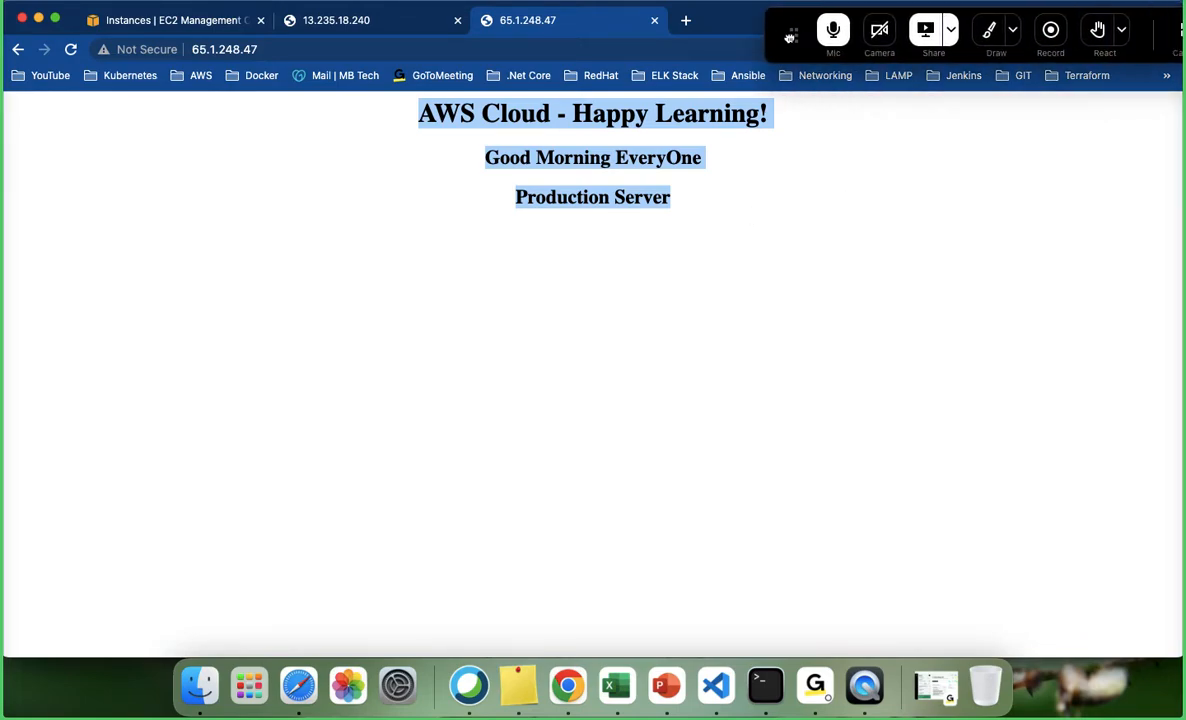
pyautogui.moveTo(588, 18); pyautogui.dragTo(470, 31)
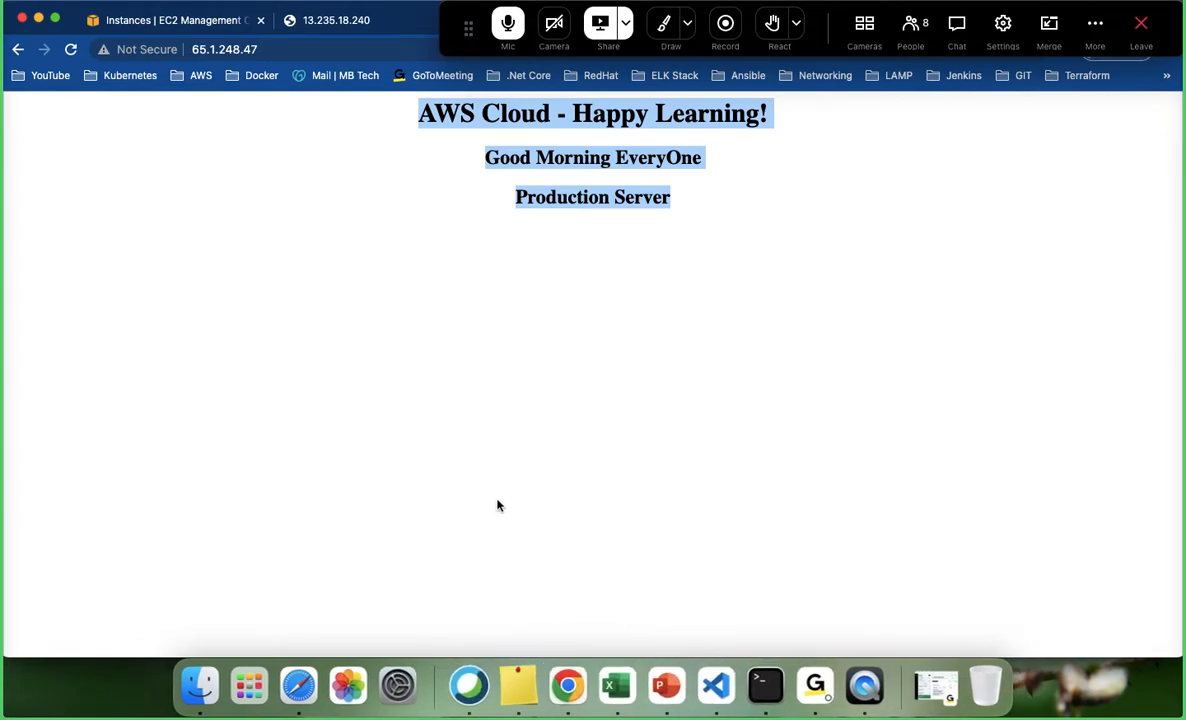
# - Terminate the running t2.micro and t2.medium instances and refresh the instances list
pyautogui.click(158, 22)
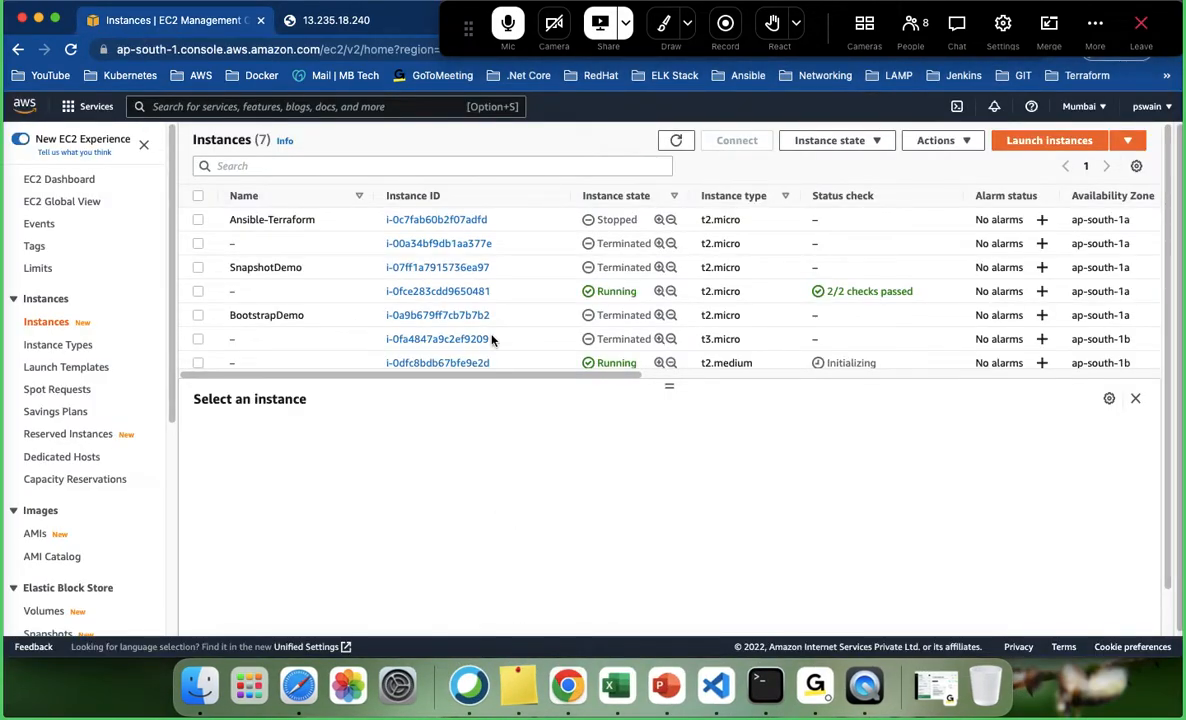
pyautogui.click(676, 142)
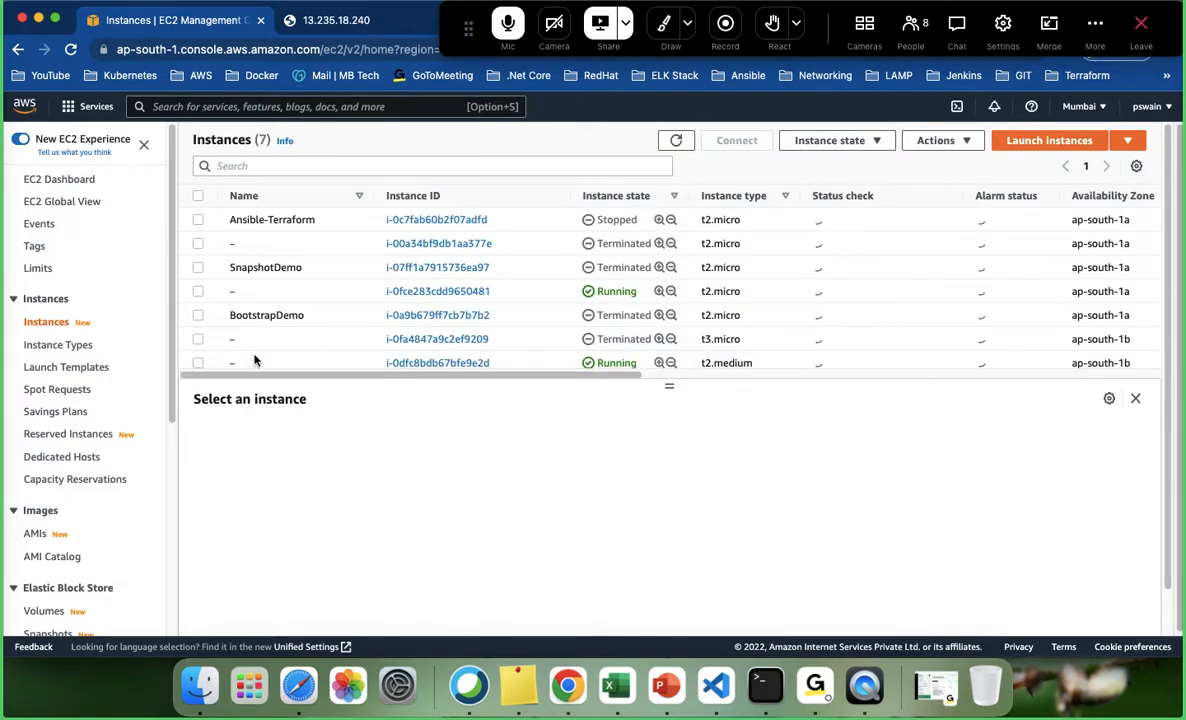
pyautogui.click(198, 364)
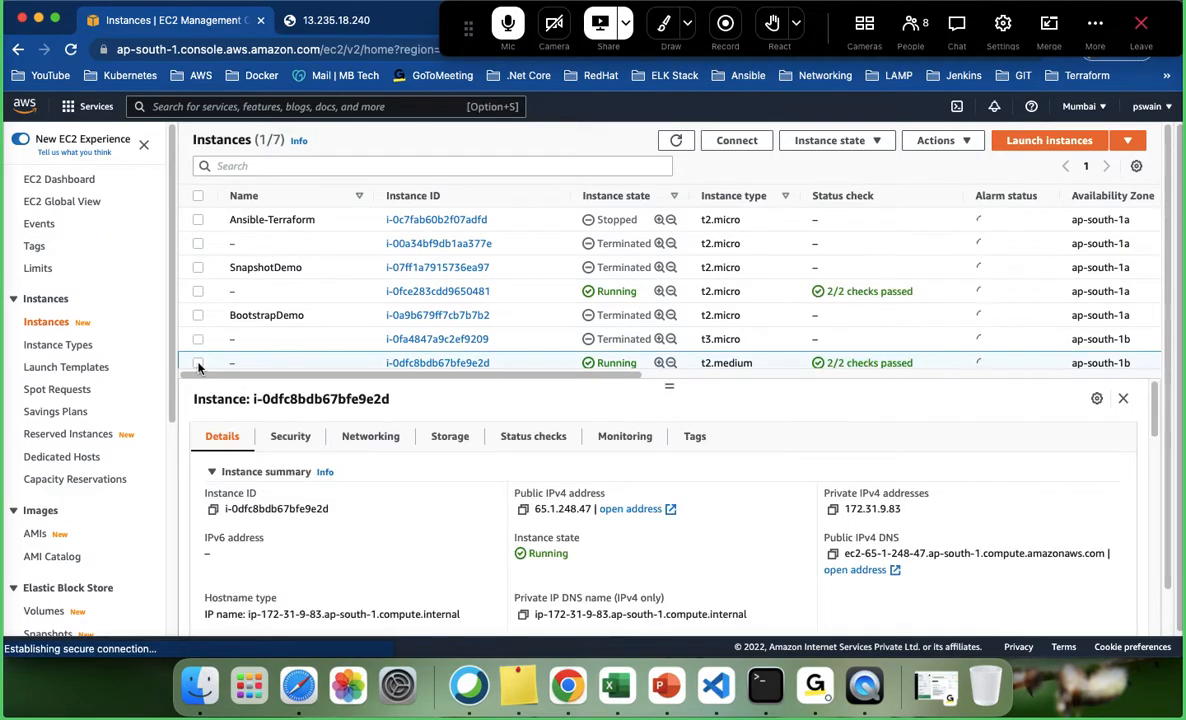
pyautogui.click(198, 292)
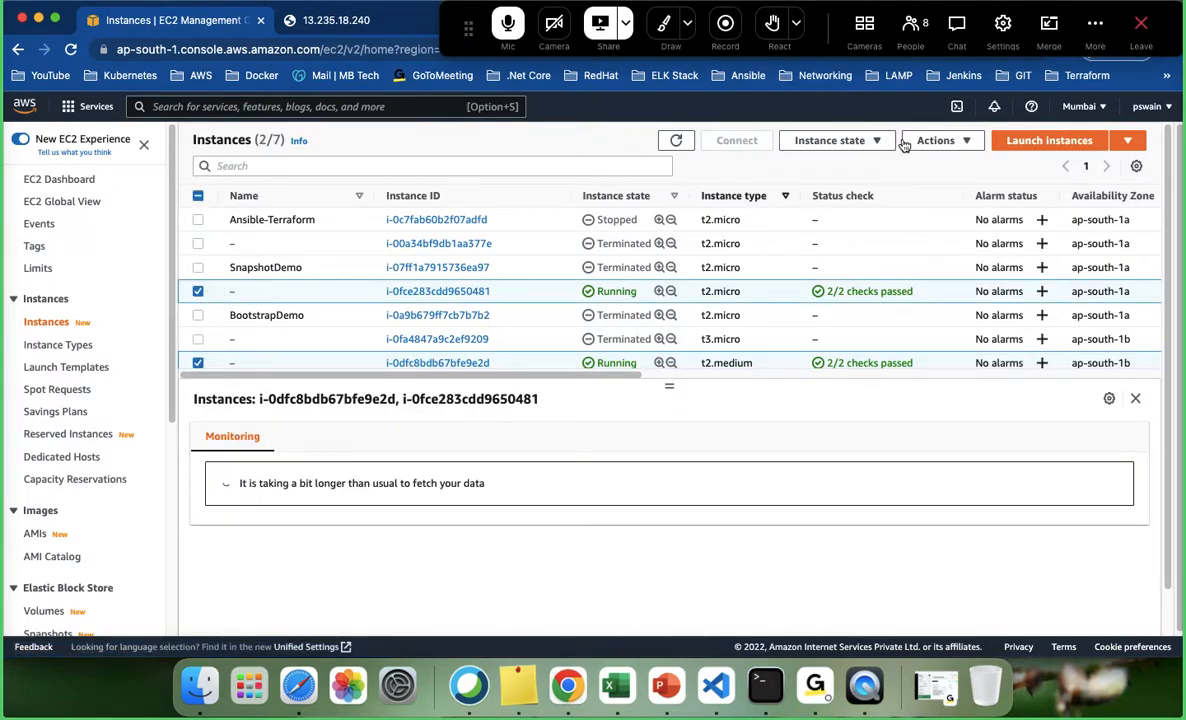
pyautogui.click(815, 140)
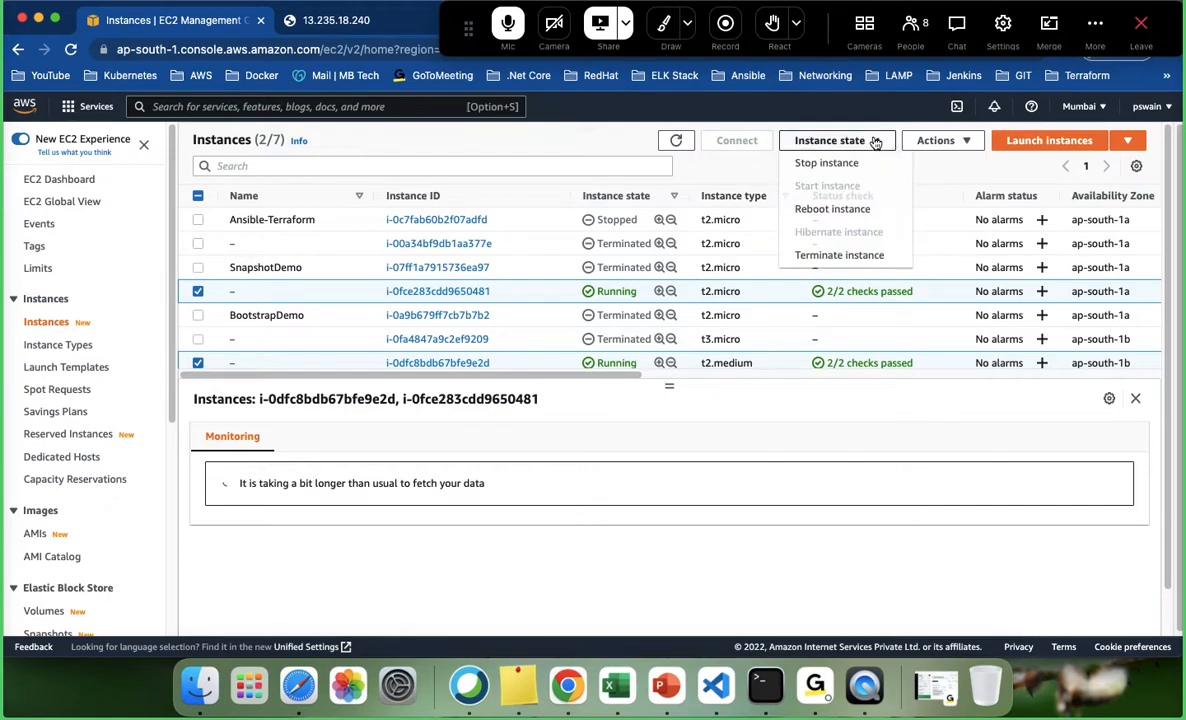
pyautogui.click(829, 258)
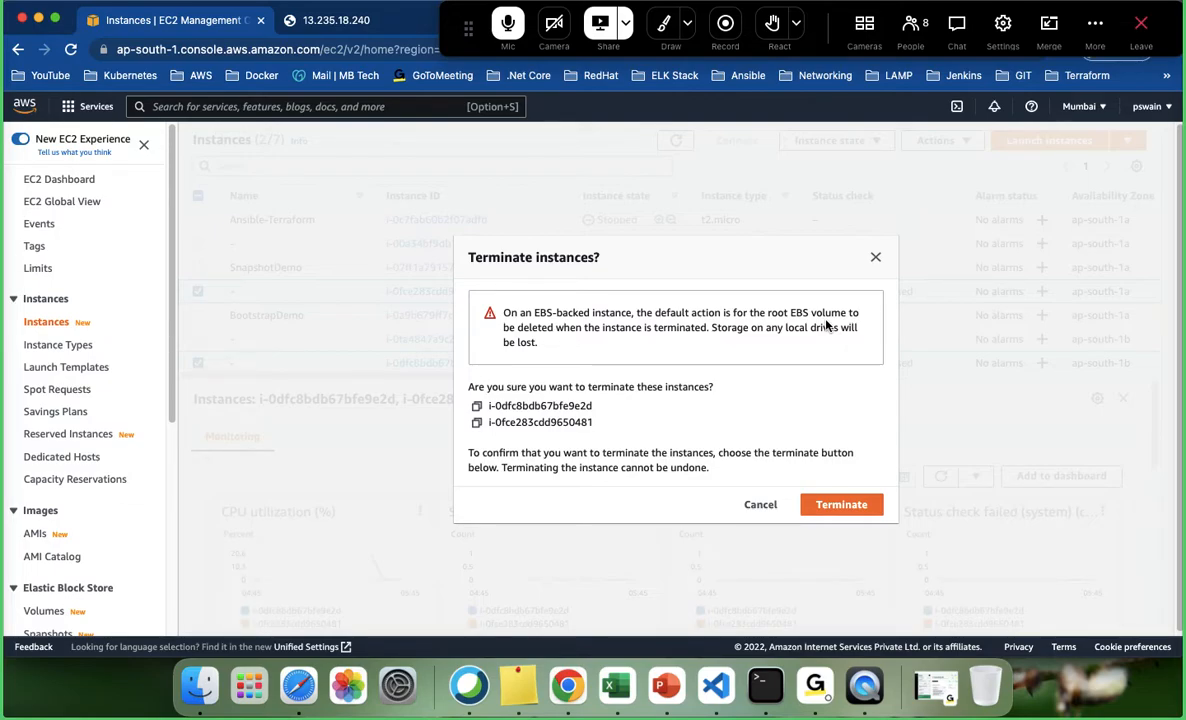
pyautogui.click(843, 506)
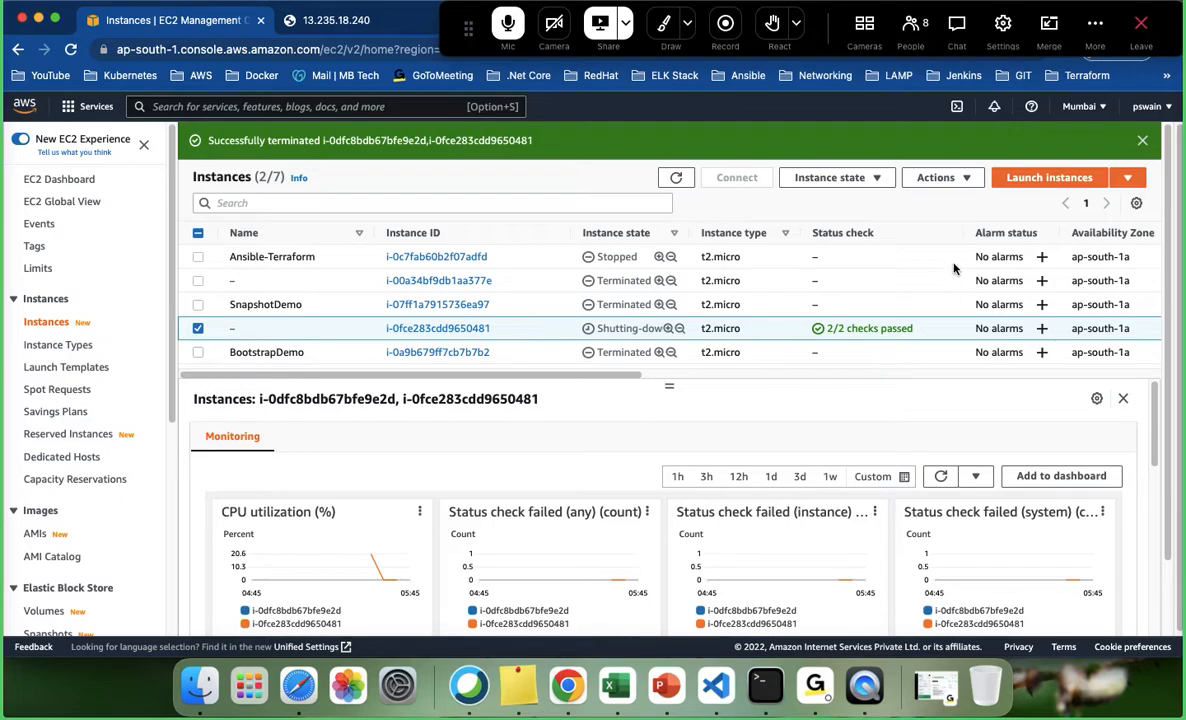
pyautogui.click(676, 178)
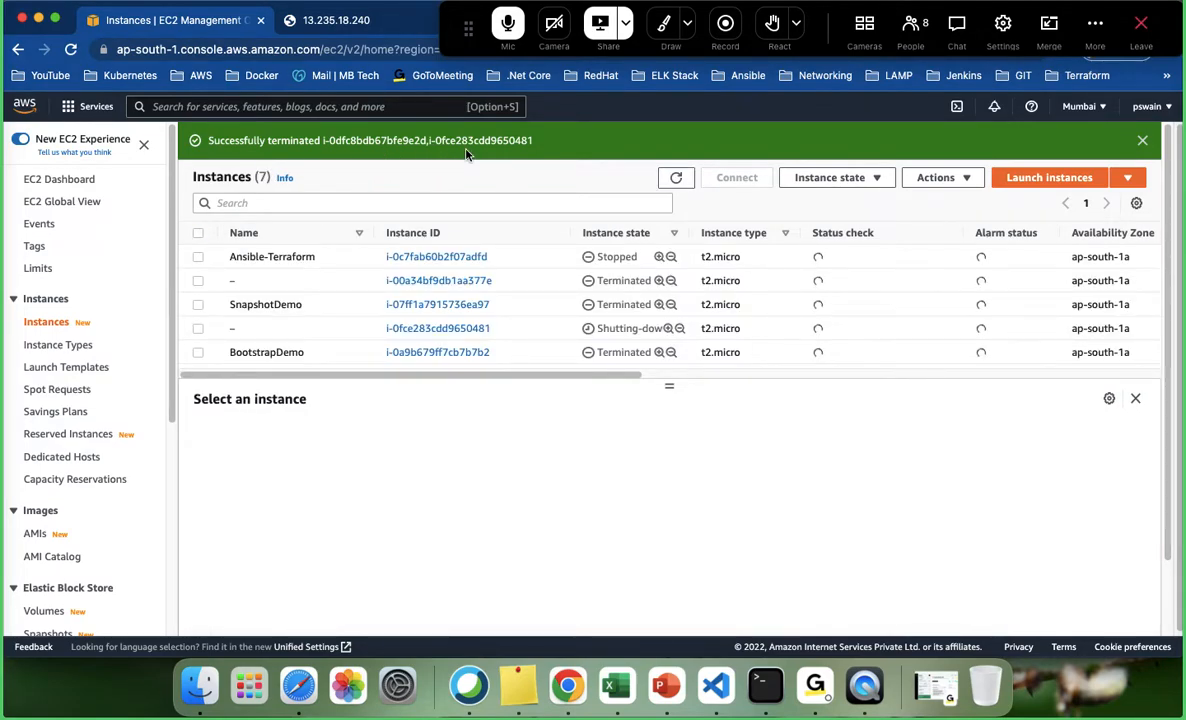
# - Switch to Visual Studio Code, highlight the EC2 BootStrap/Userdata and Template topics in the notes, and return to Chrome
pyautogui.click(716, 683)
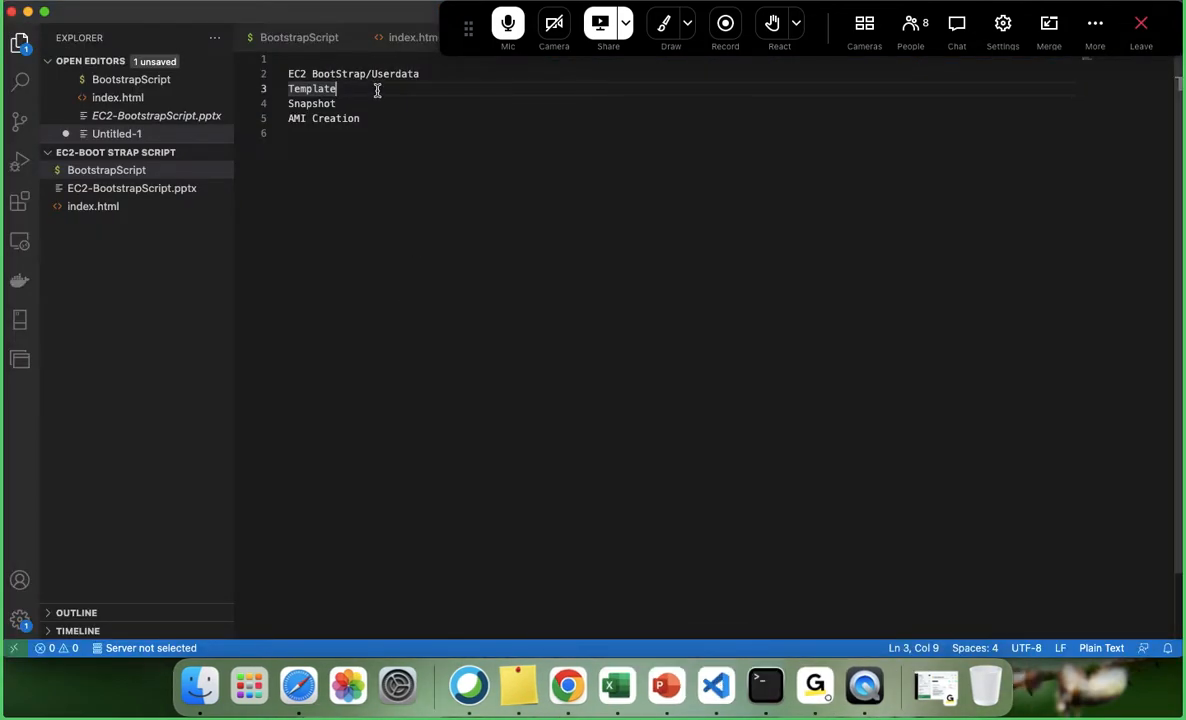
pyautogui.moveTo(372, 90); pyautogui.dragTo(265, 75)
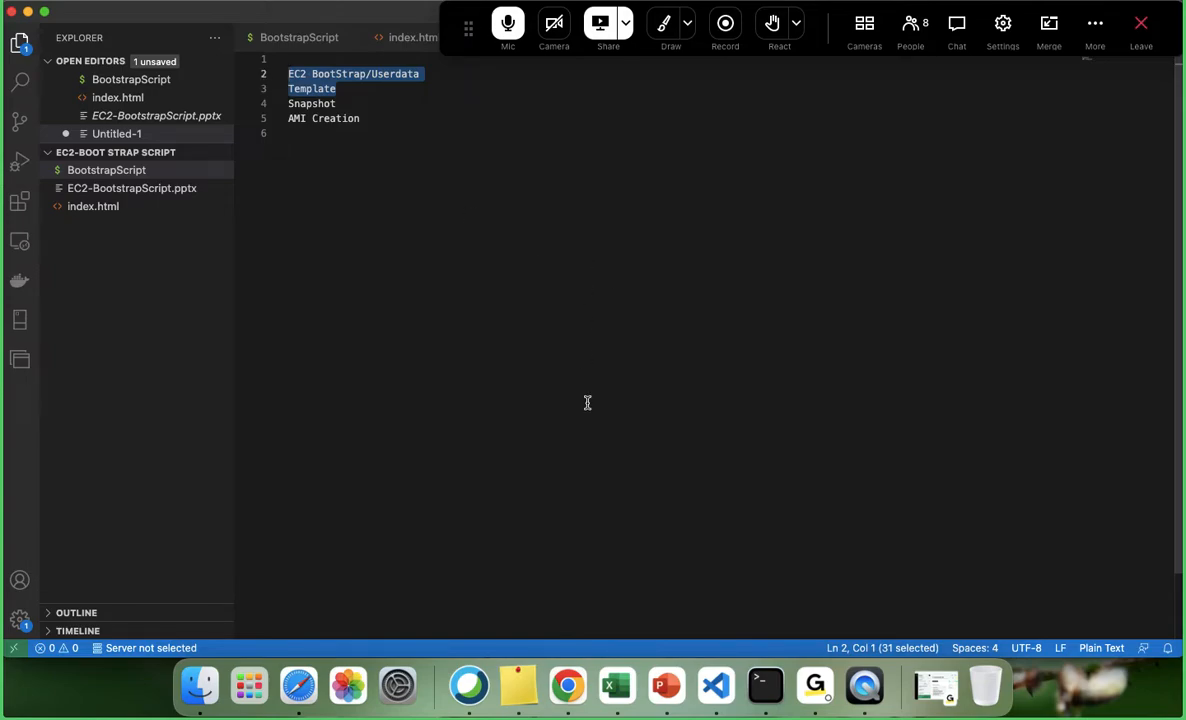
pyautogui.click(565, 684)
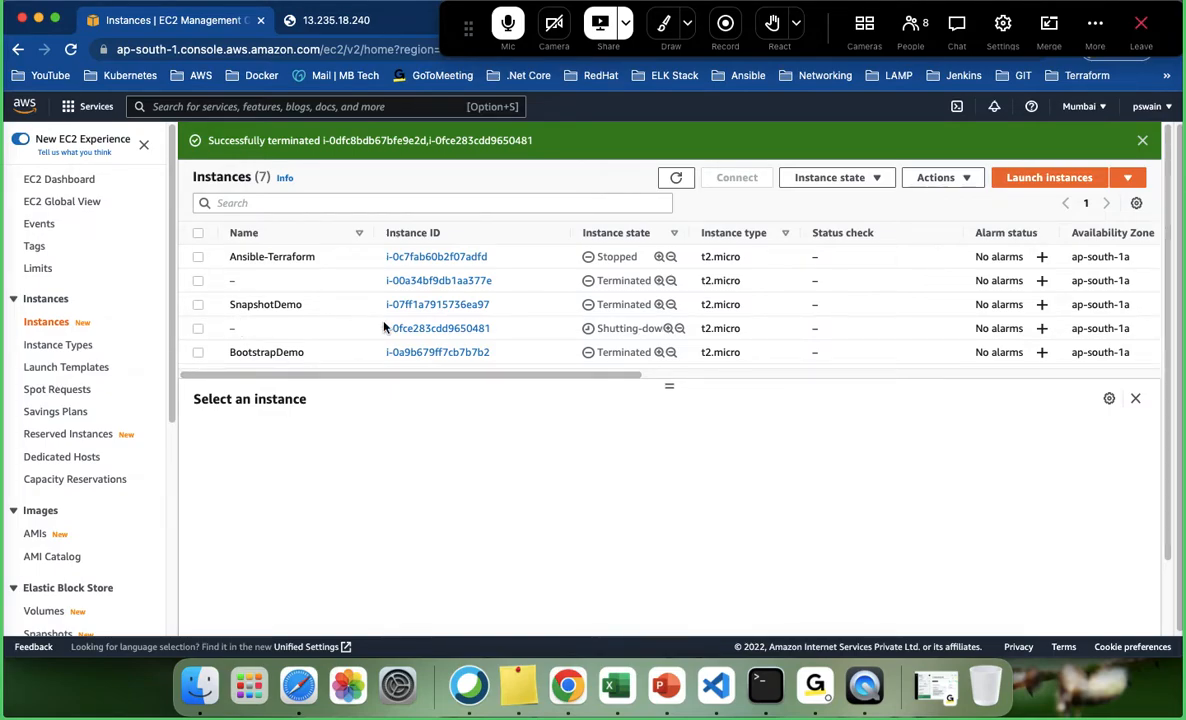
# - Check the EC2 dashboard's resource summary, then enlarge the instances list and examine the state of every instance
pyautogui.click(64, 184)
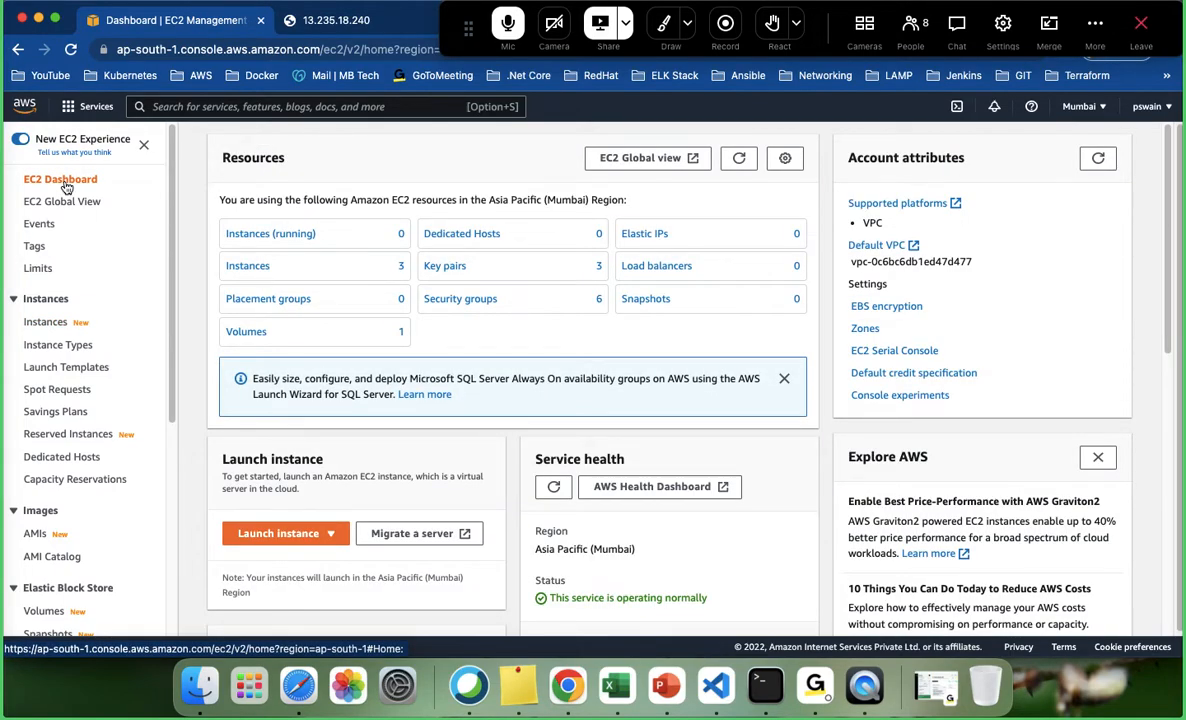
pyautogui.click(42, 326)
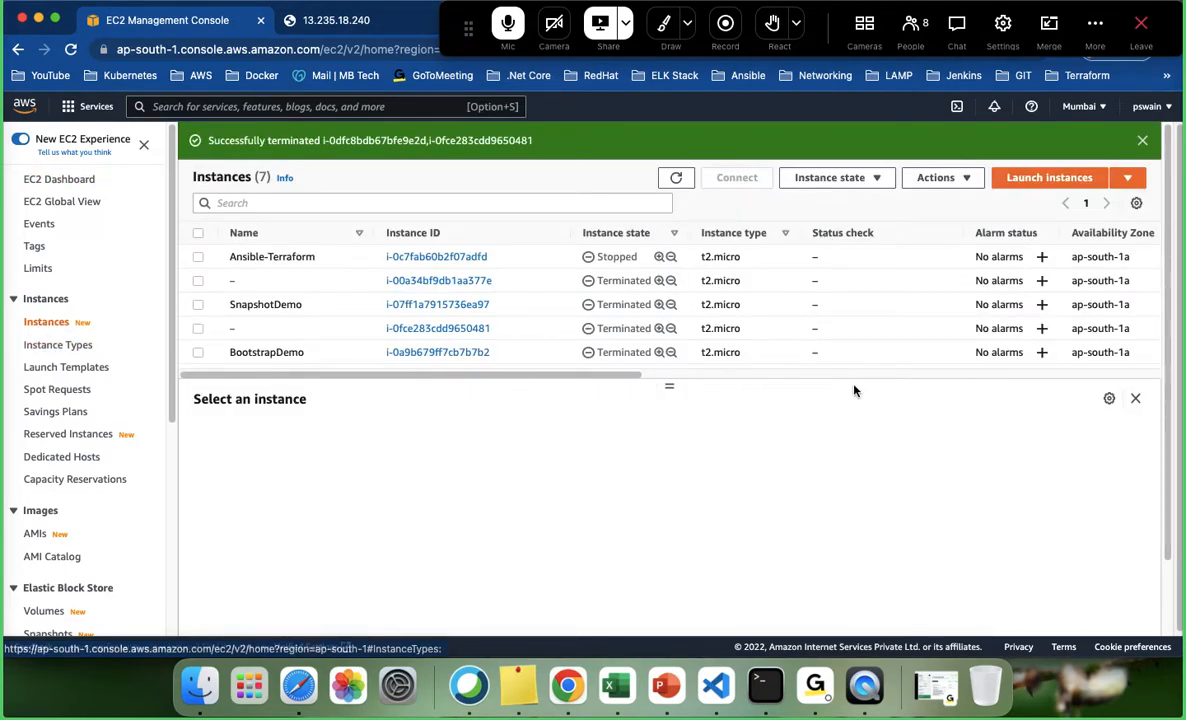
pyautogui.moveTo(673, 384); pyautogui.dragTo(683, 504)
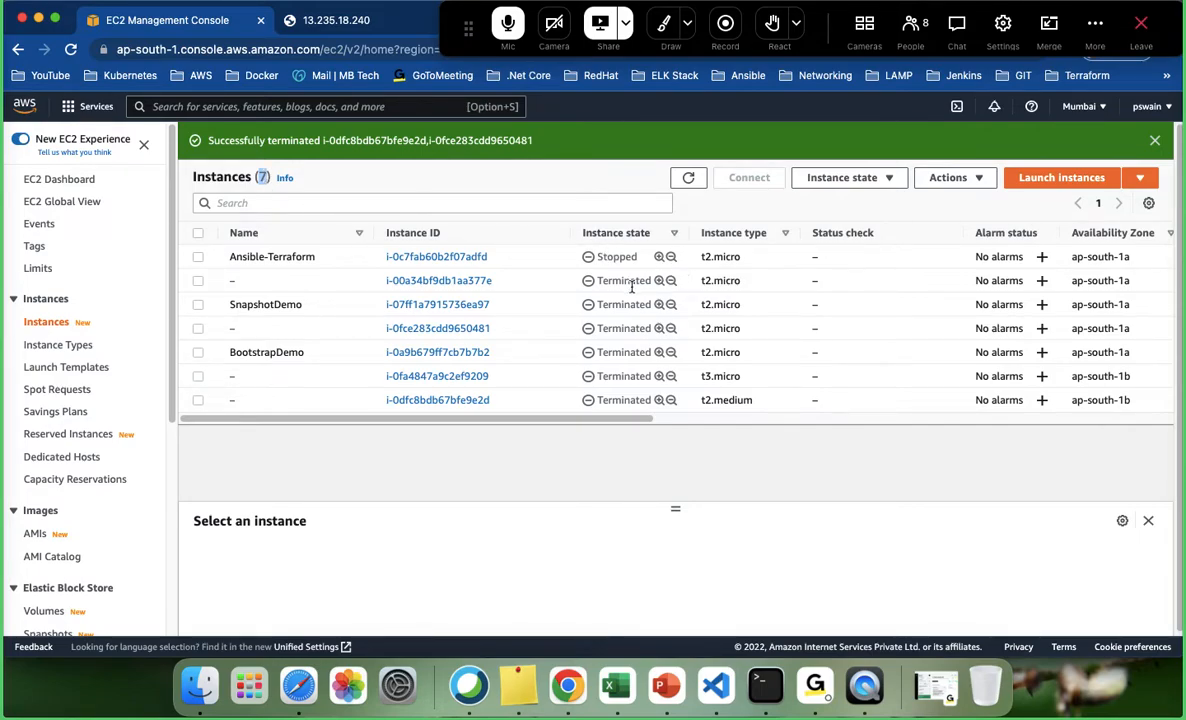
pyautogui.moveTo(560, 268); pyautogui.dragTo(660, 413)
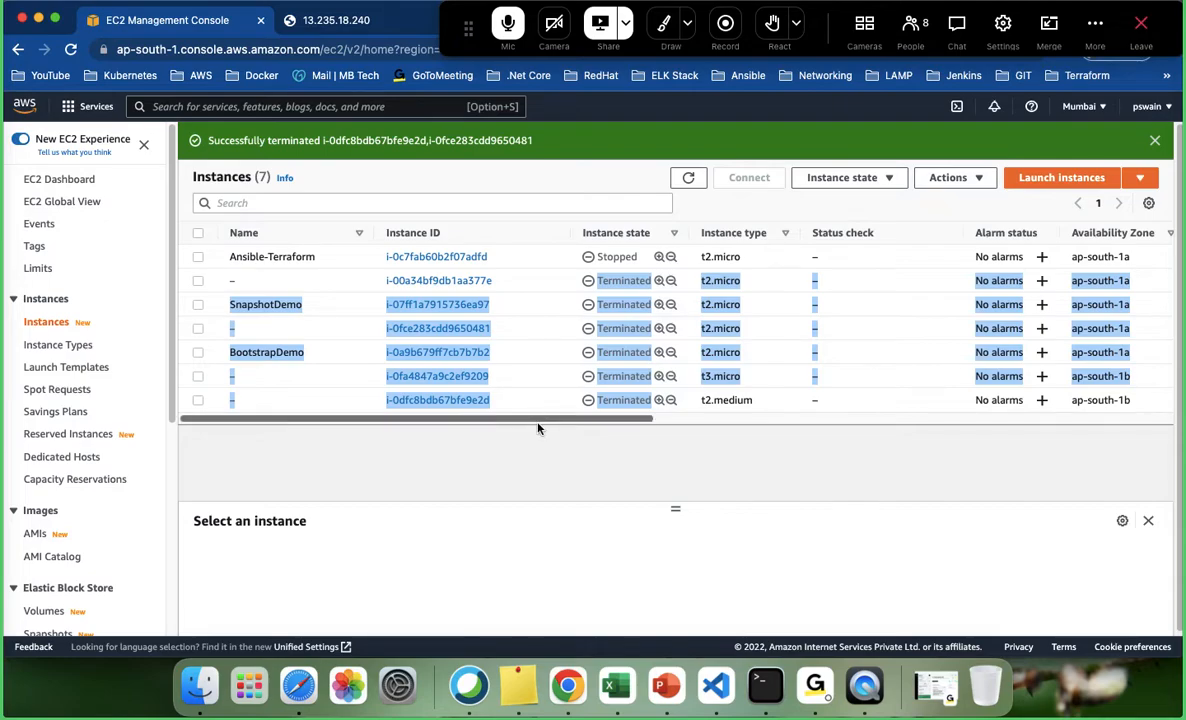
pyautogui.click(572, 464)
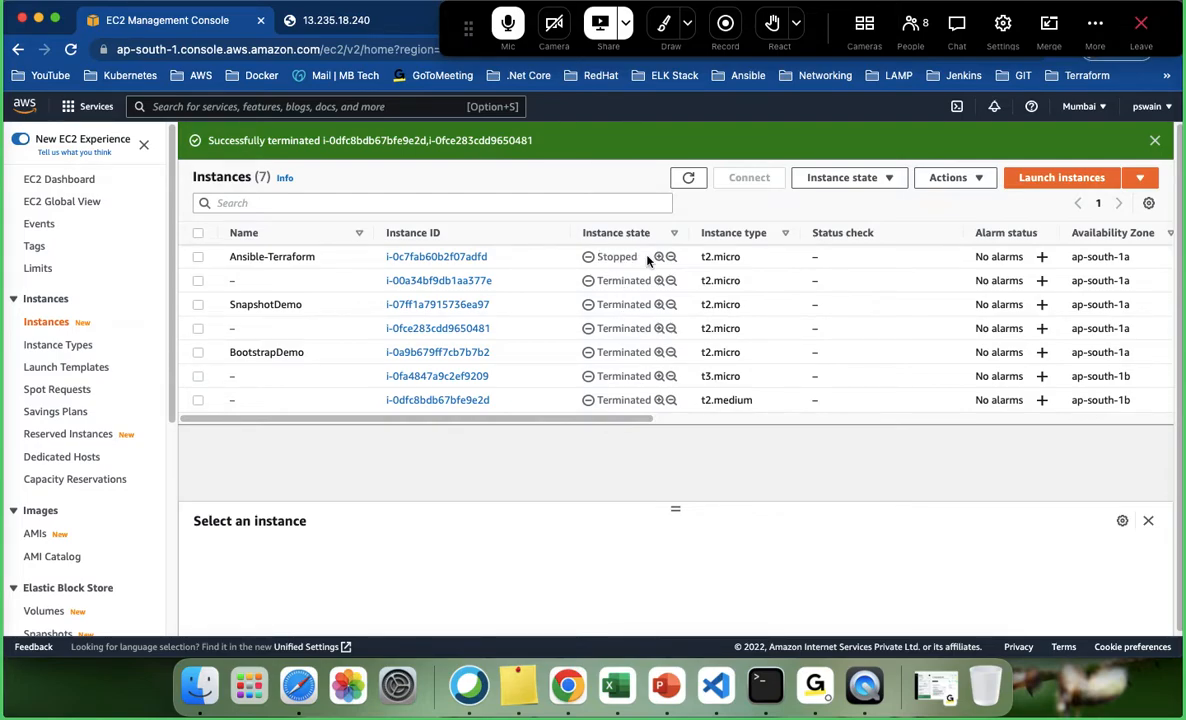
# - View the details of the stopped Ansible-Terraform instance, then clear its selection
pyautogui.click(443, 265)
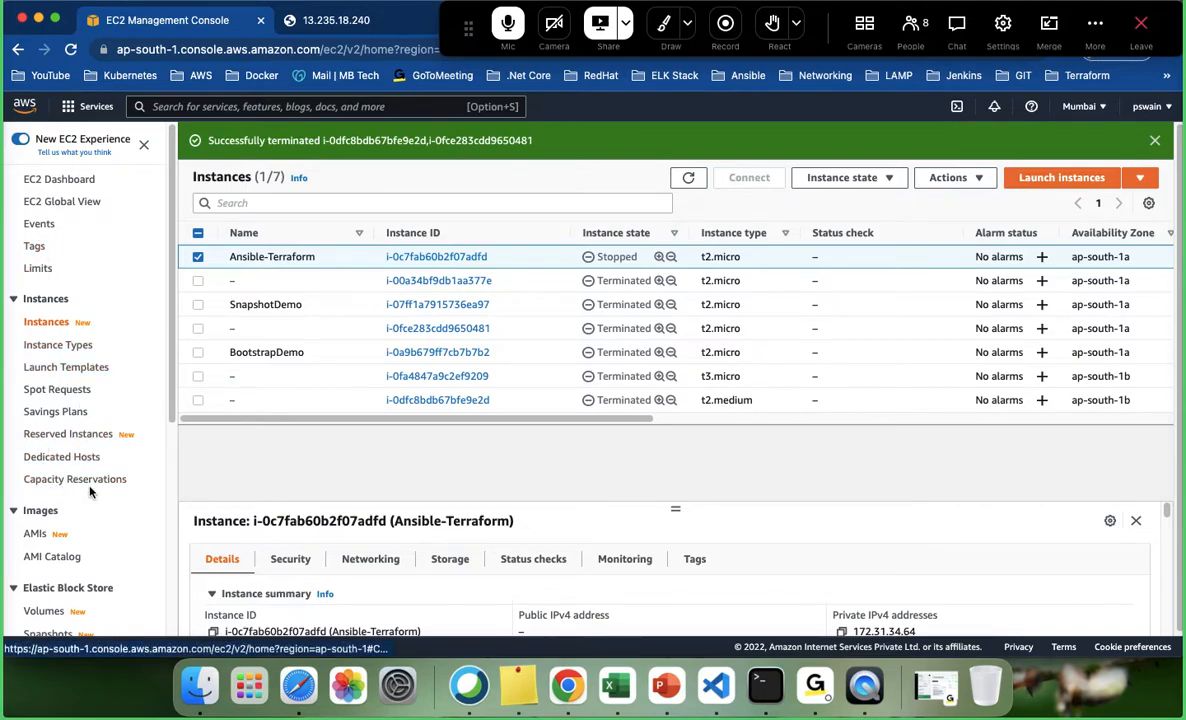
pyautogui.scroll(-3, 90, 510)
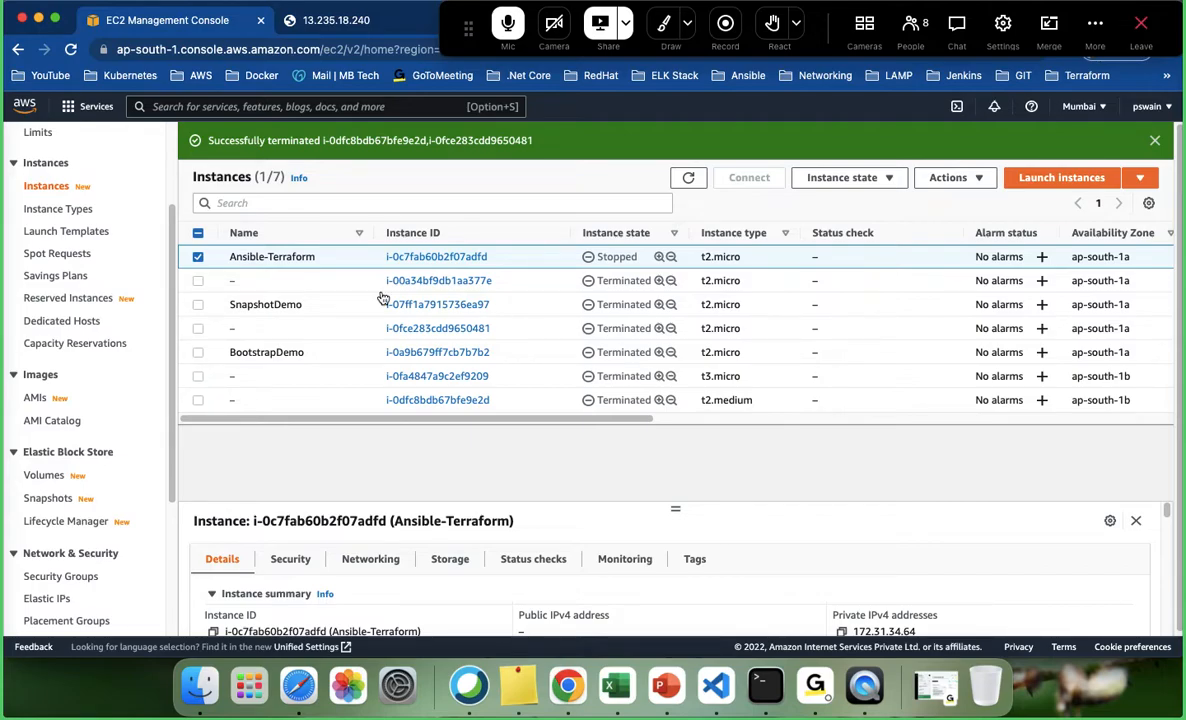
pyautogui.click(197, 256)
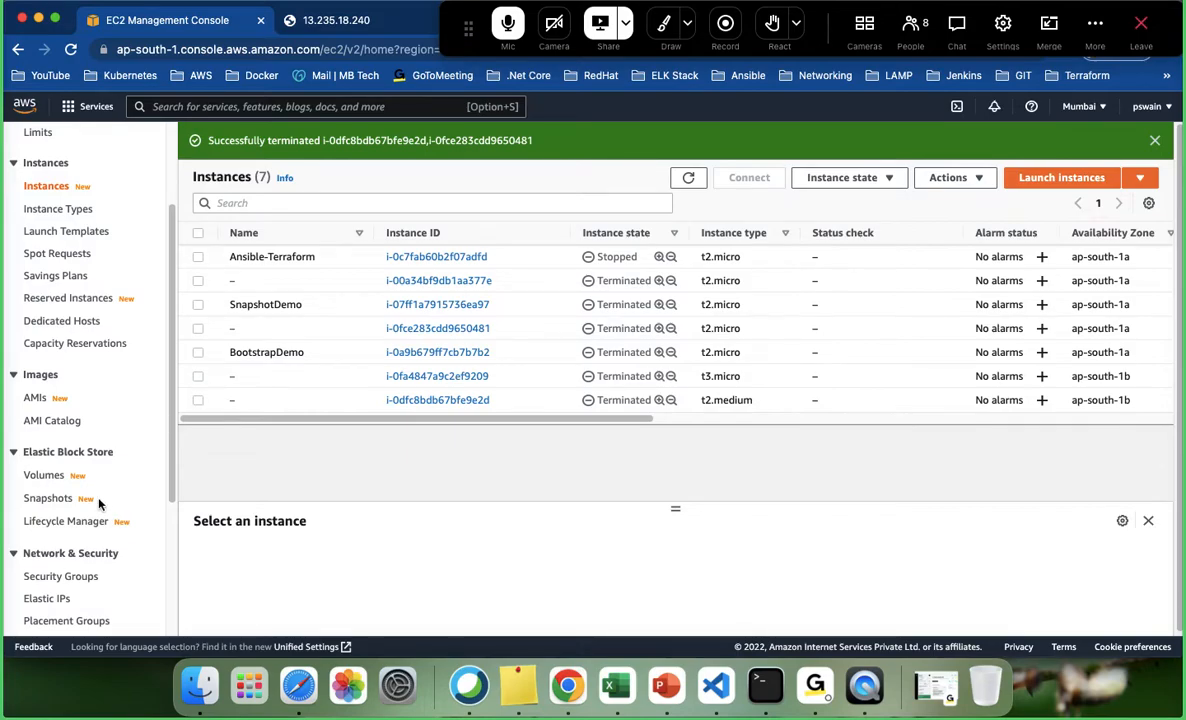
# - Open the Elastic Block Store volumes list and check the size of the existing volume
pyautogui.scroll(-5, 45, 431)
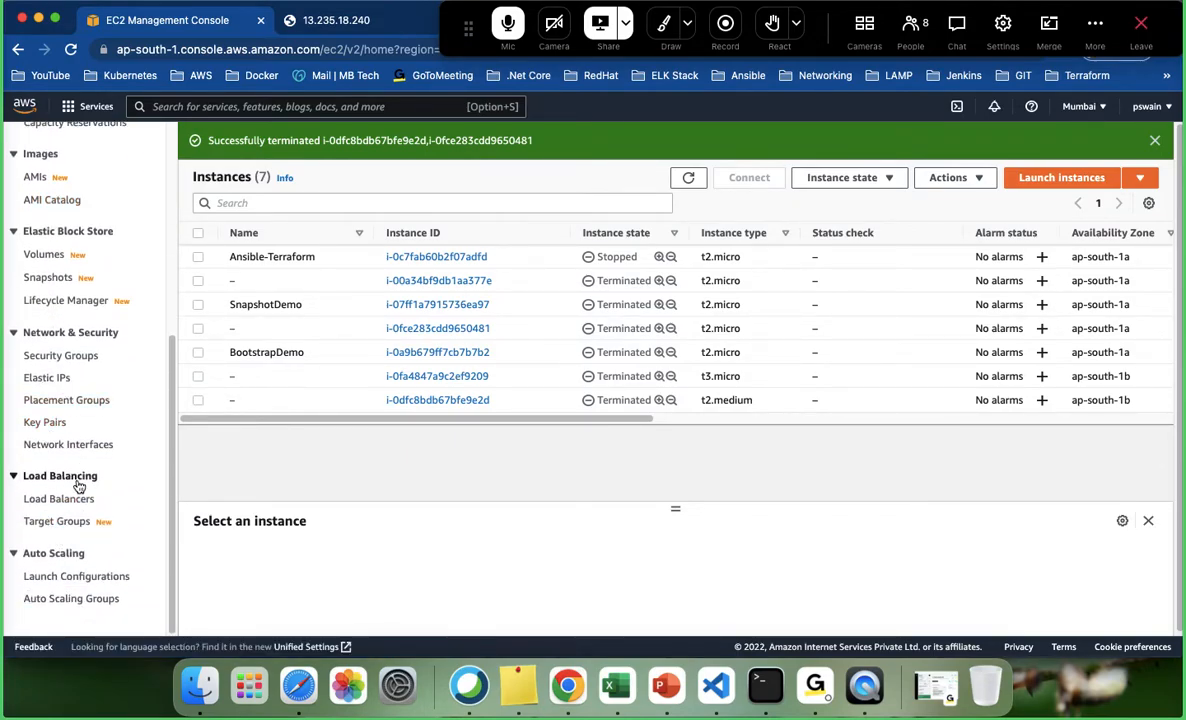
pyautogui.click(41, 256)
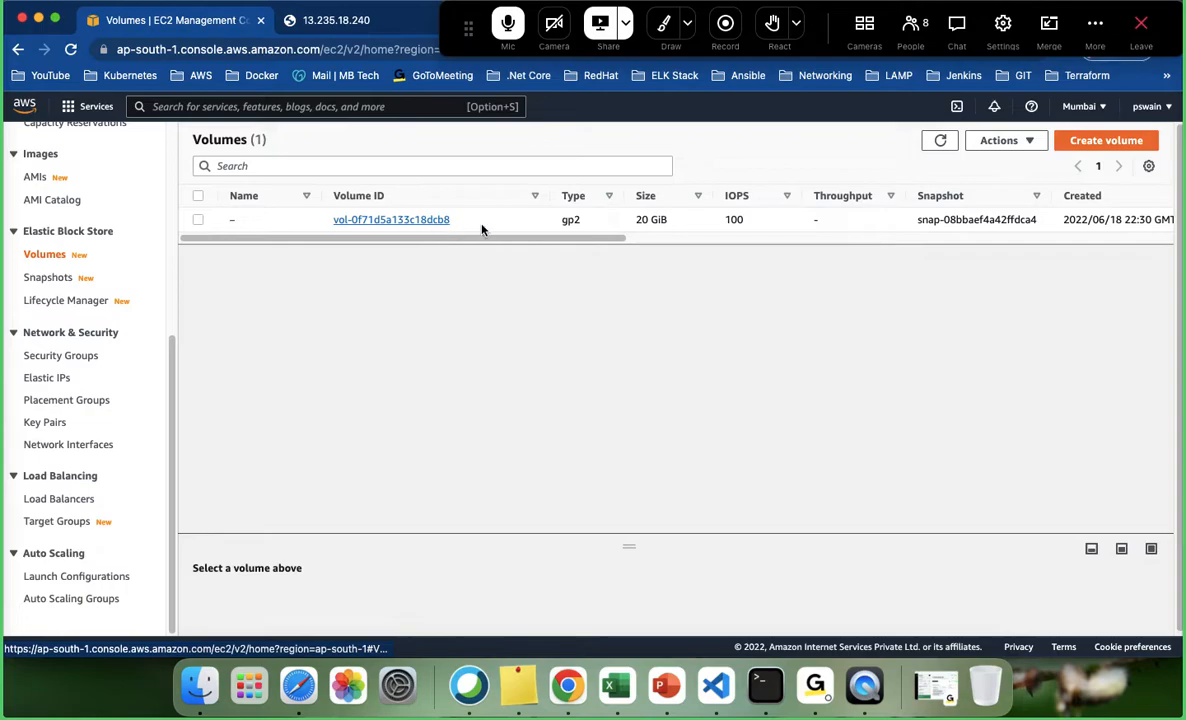
pyautogui.moveTo(631, 222); pyautogui.dragTo(669, 226)
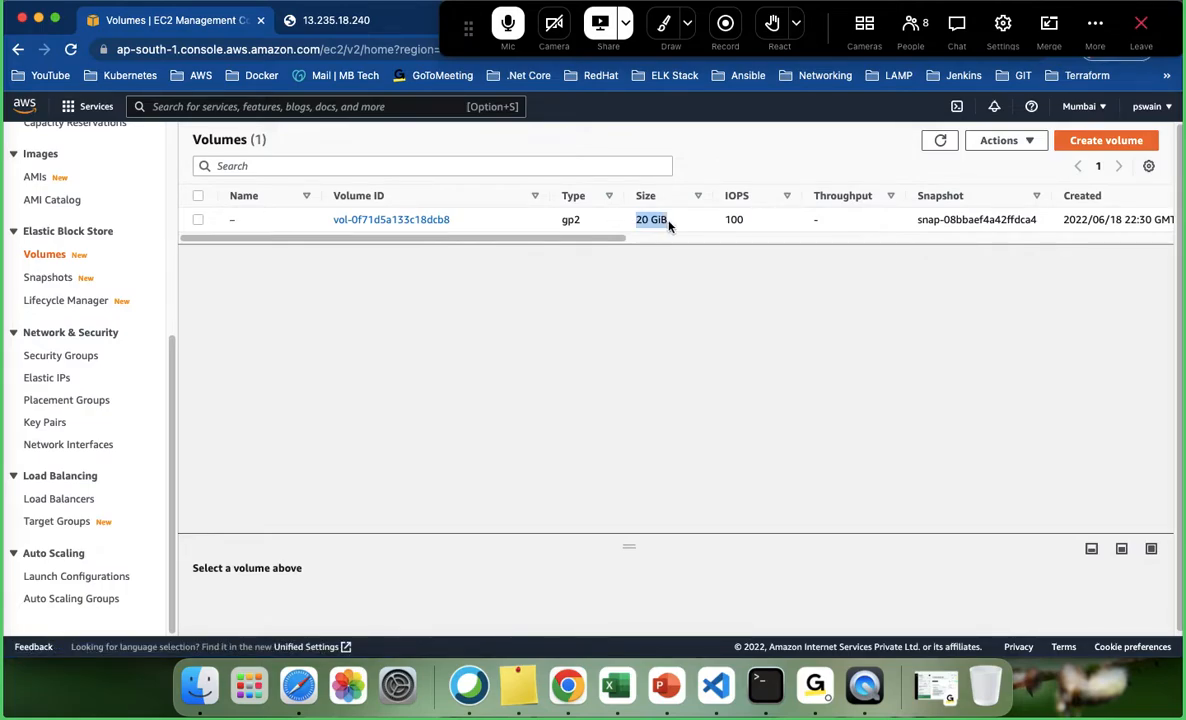
pyautogui.click(669, 226)
# - Open the EBS snapshots list, select the Apache server Volume snapshot, and examine its details
pyautogui.click(45, 280)
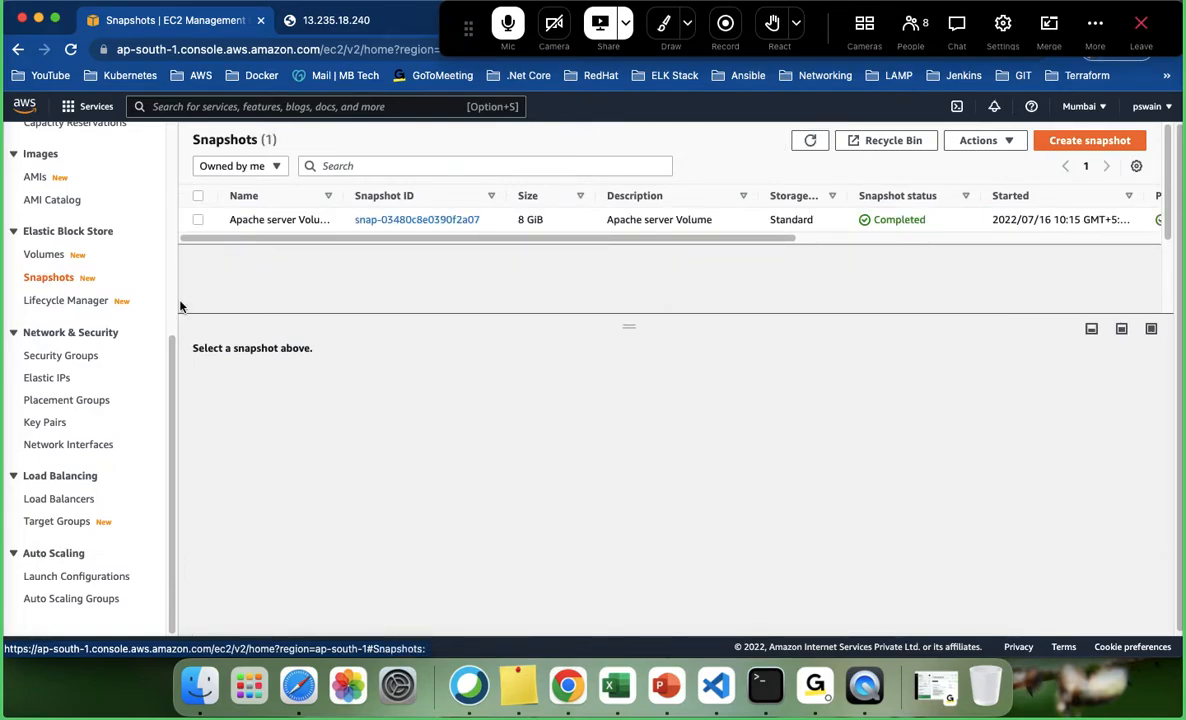
pyautogui.click(198, 220)
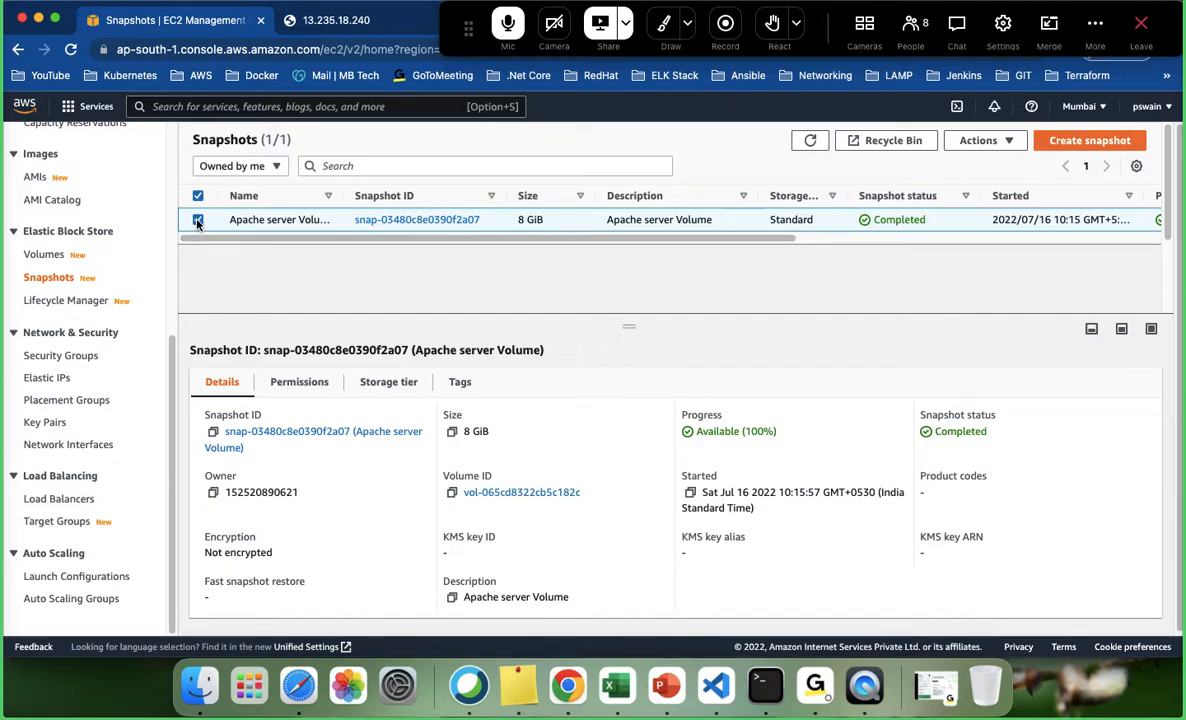
pyautogui.click(198, 220)
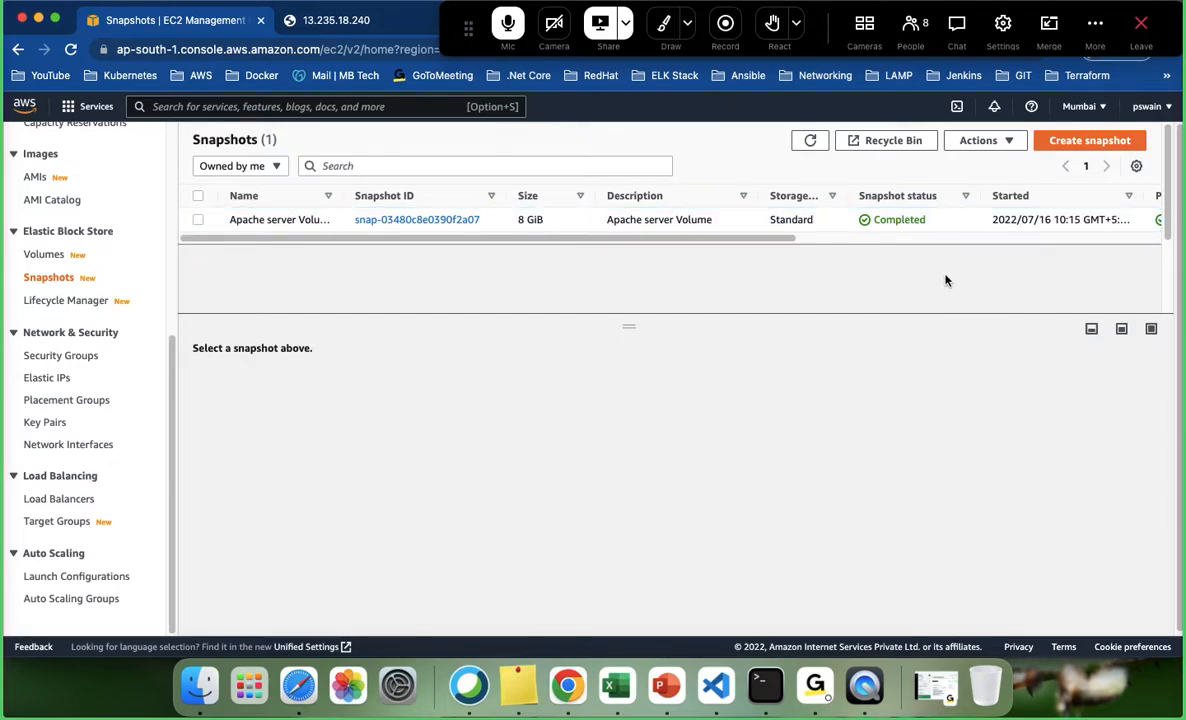
pyautogui.click(198, 221)
pyautogui.click(198, 221)
pyautogui.click(198, 221)
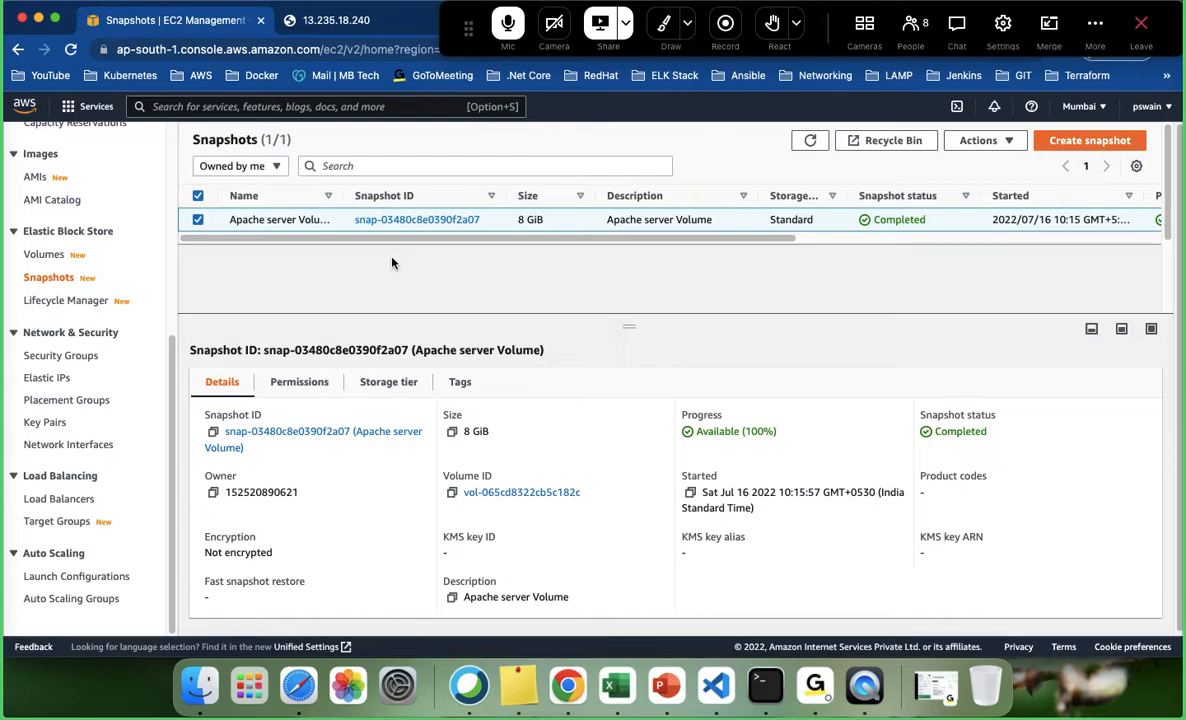
pyautogui.hscroll(2, 358, 241)
pyautogui.moveTo(358, 241); pyautogui.dragTo(277, 232)
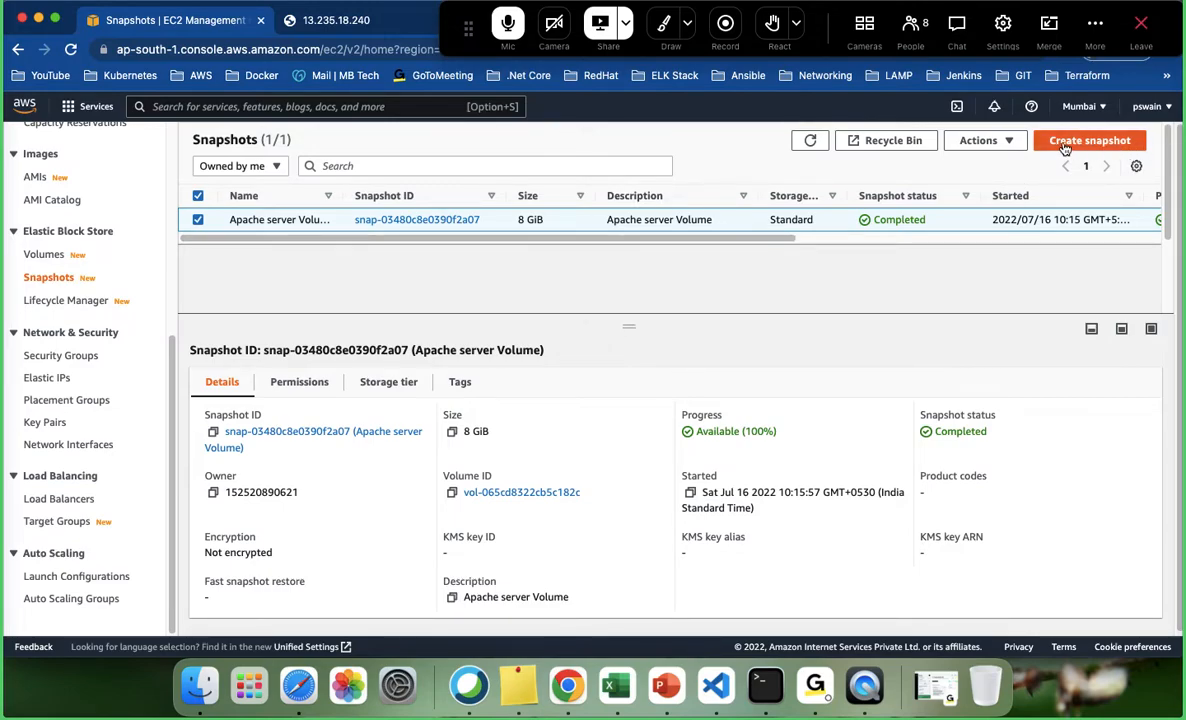
# - Try to delete the Apache server Volume snapshot and highlight the ID of the AMI that uses it
pyautogui.click(1010, 143)
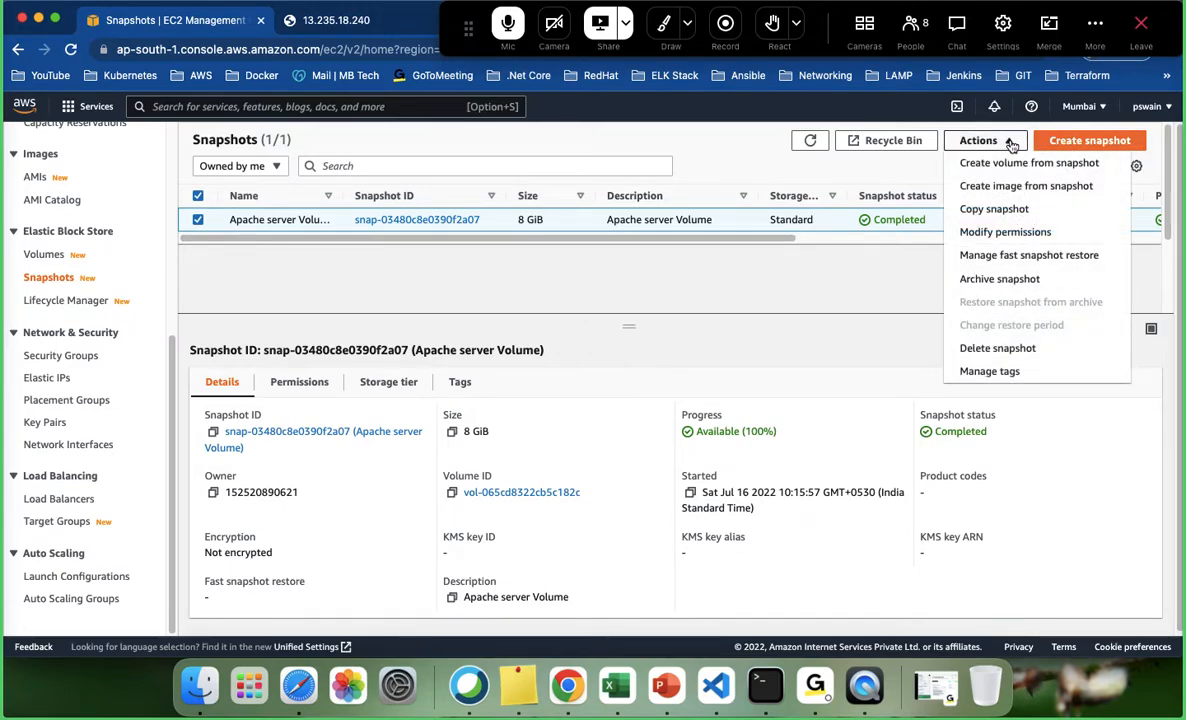
pyautogui.click(1018, 349)
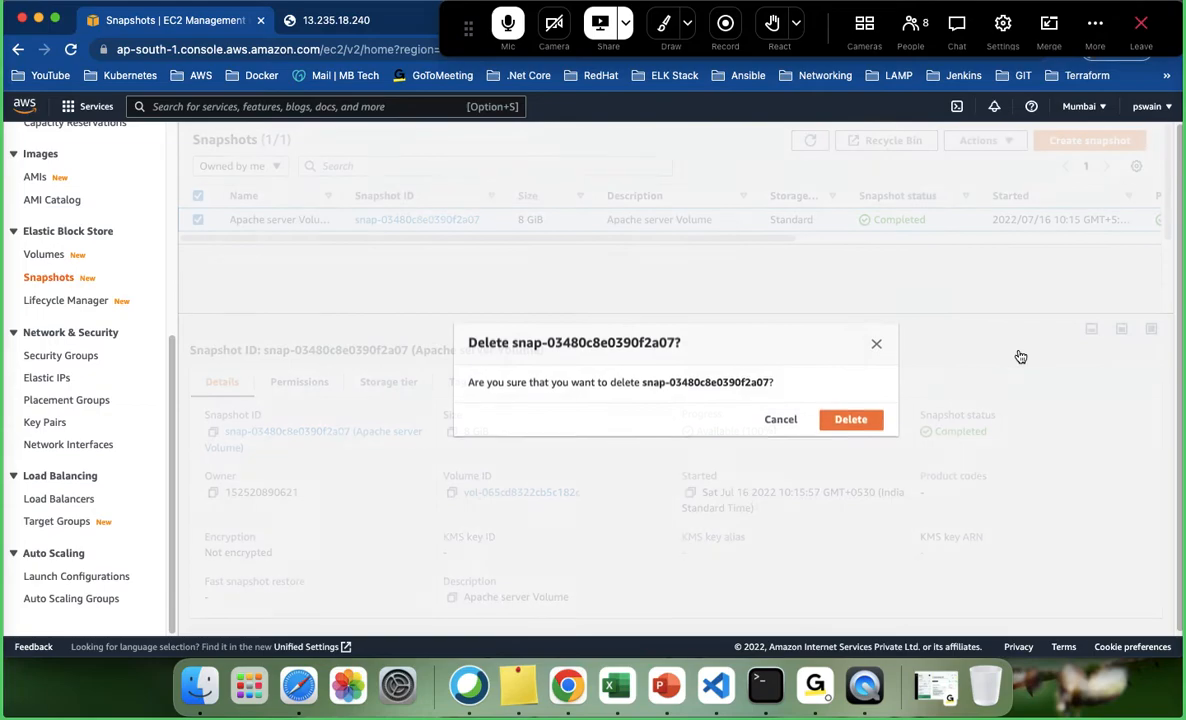
pyautogui.click(850, 424)
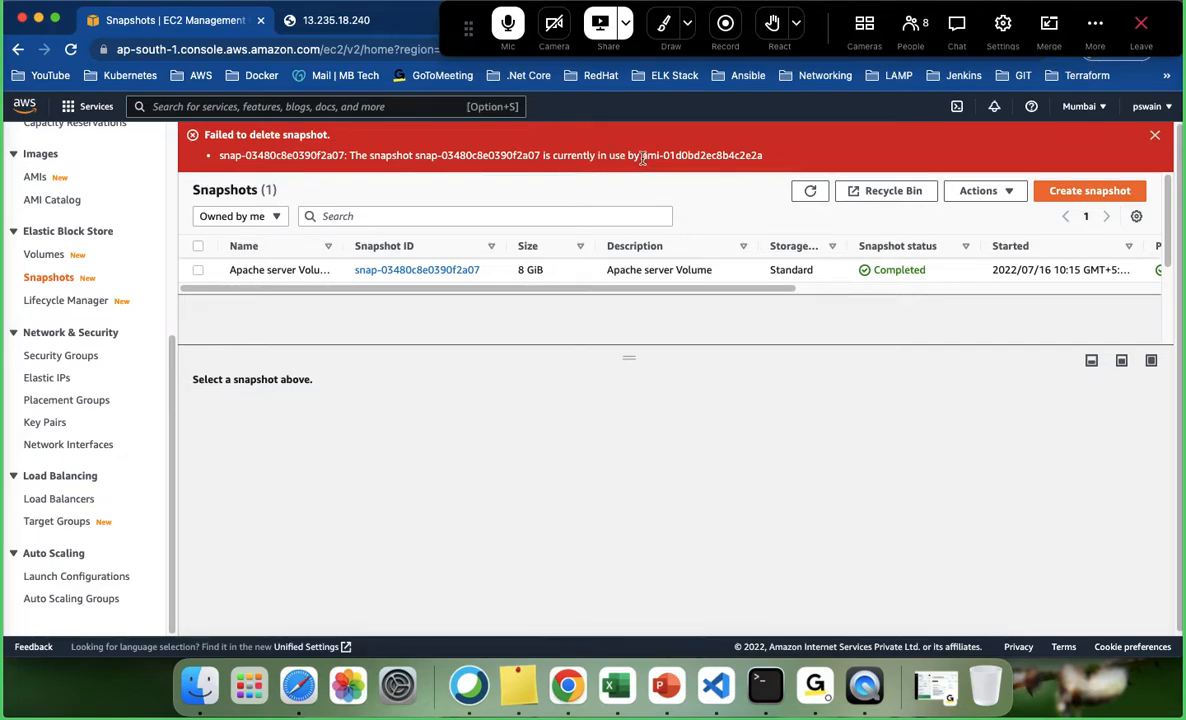
pyautogui.moveTo(641, 156); pyautogui.dragTo(773, 160)
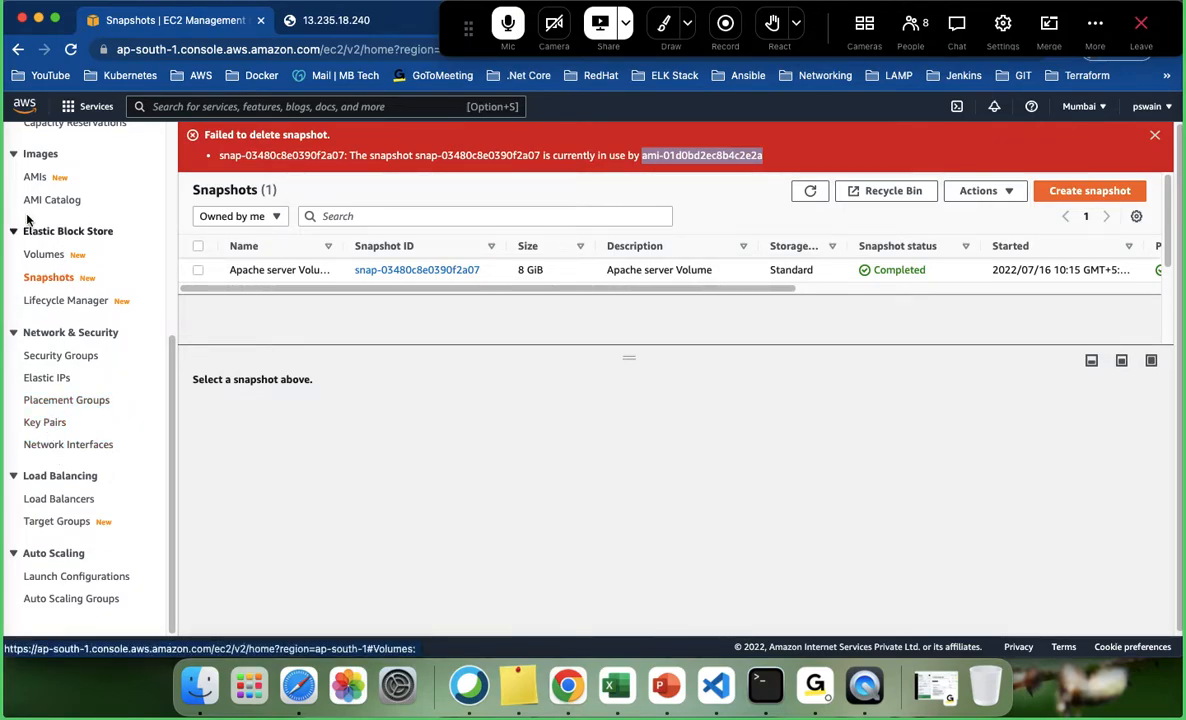
# - Deregister the Apache-Server-Image-1.0 AMI that uses the snapshot
pyautogui.click(34, 179)
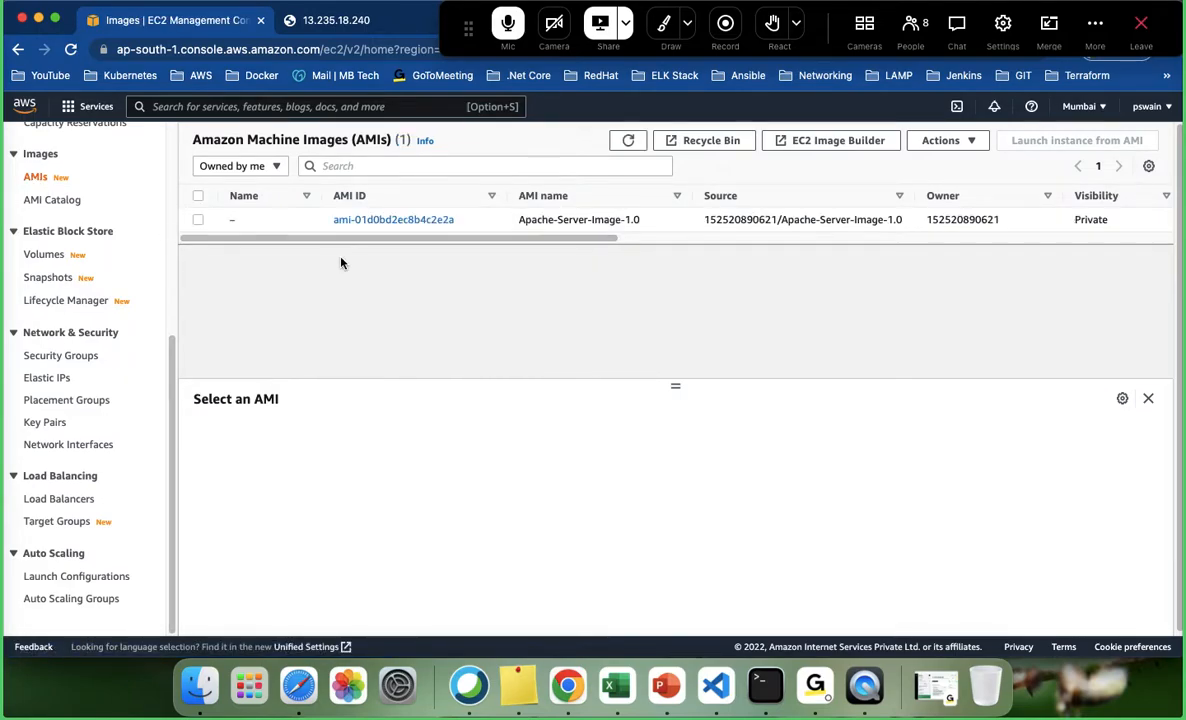
pyautogui.click(198, 220)
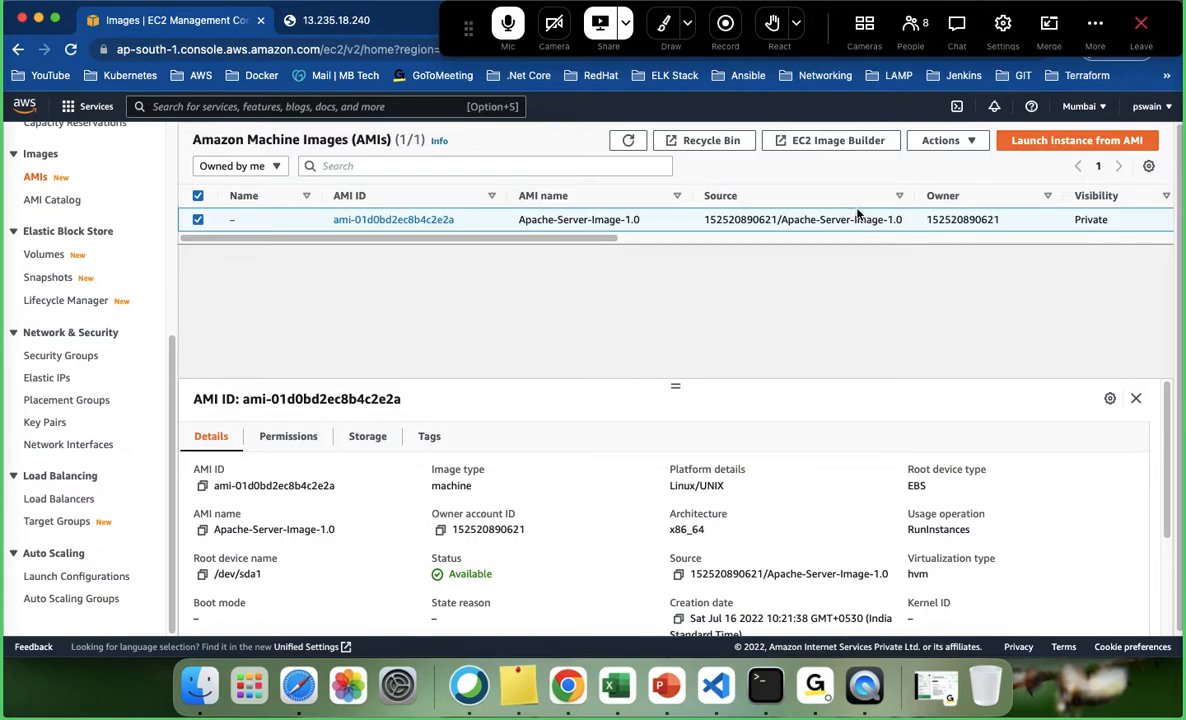
pyautogui.click(968, 146)
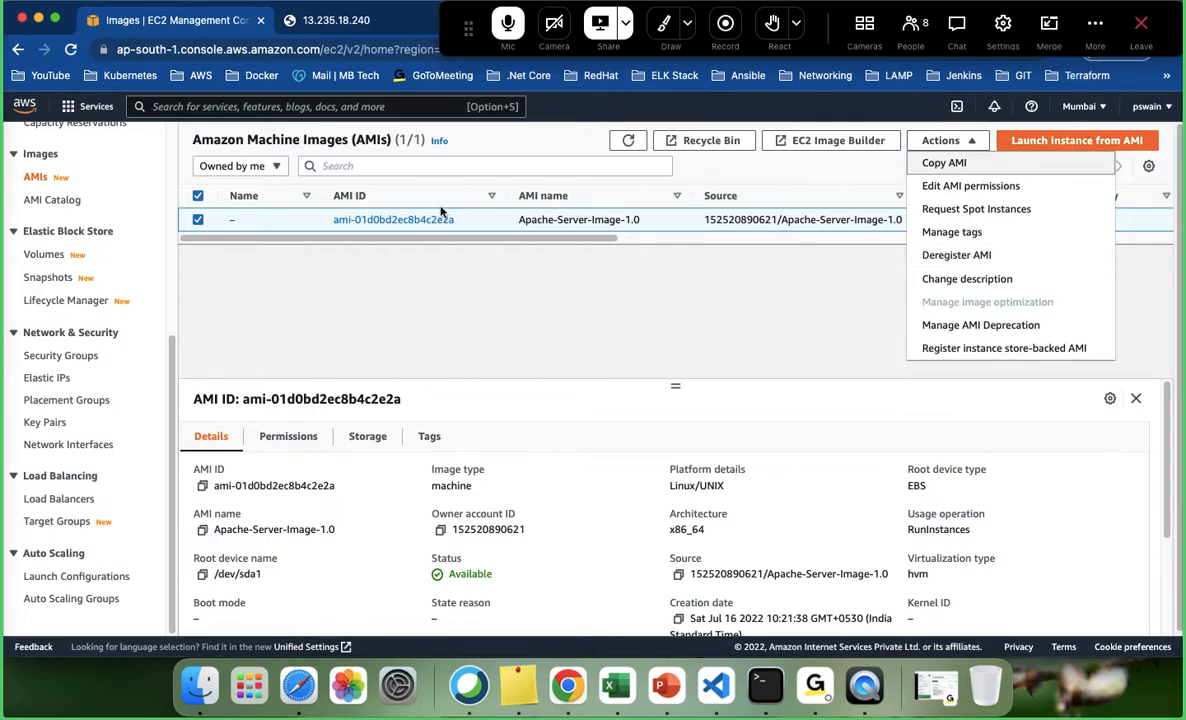
pyautogui.click(978, 264)
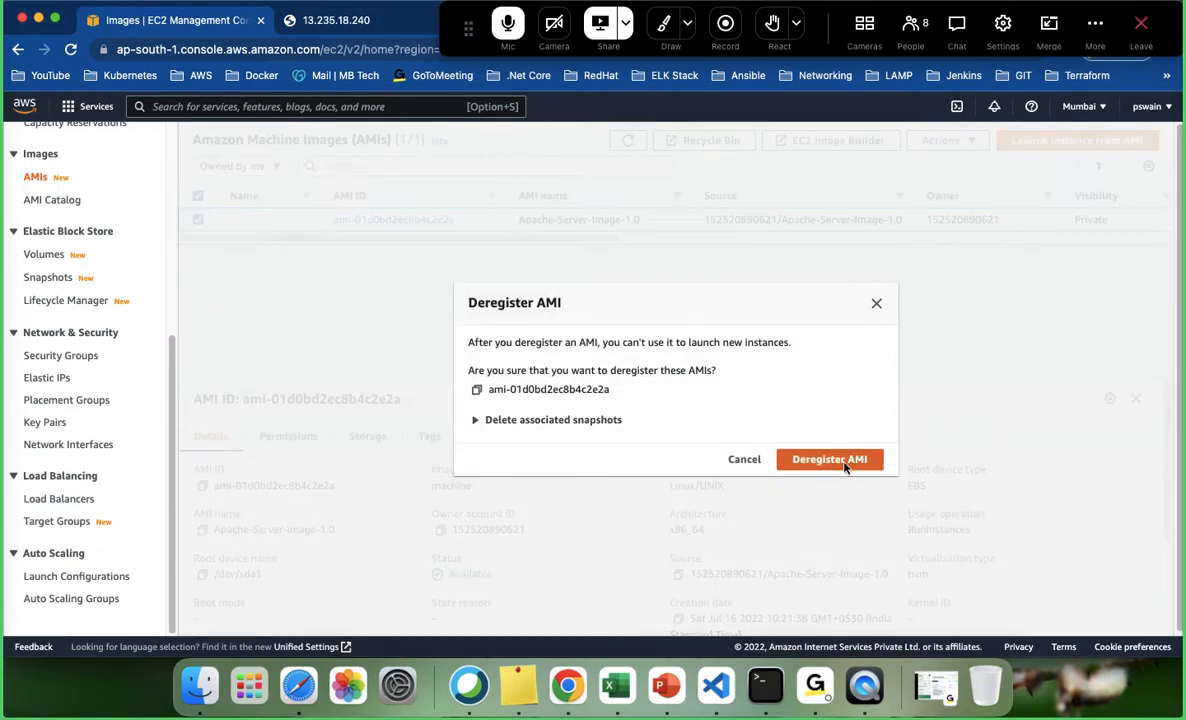
pyautogui.click(843, 462)
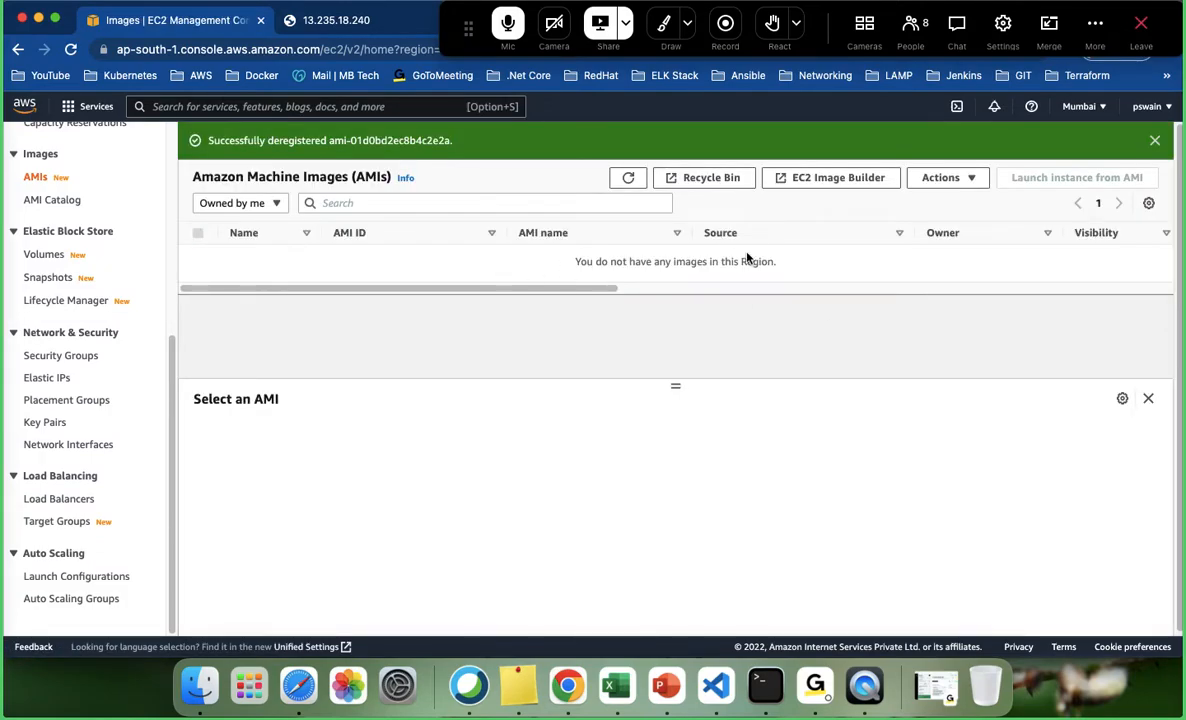
pyautogui.moveTo(580, 293); pyautogui.dragTo(363, 286)
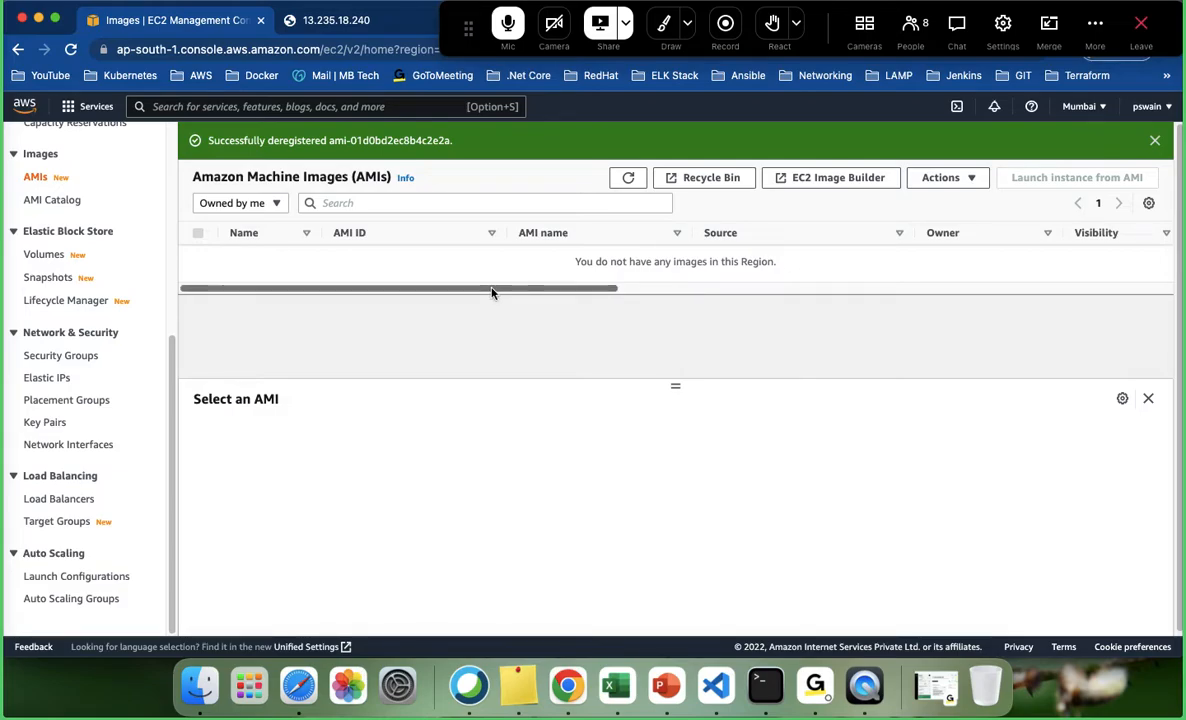
pyautogui.moveTo(500, 293); pyautogui.dragTo(437, 291)
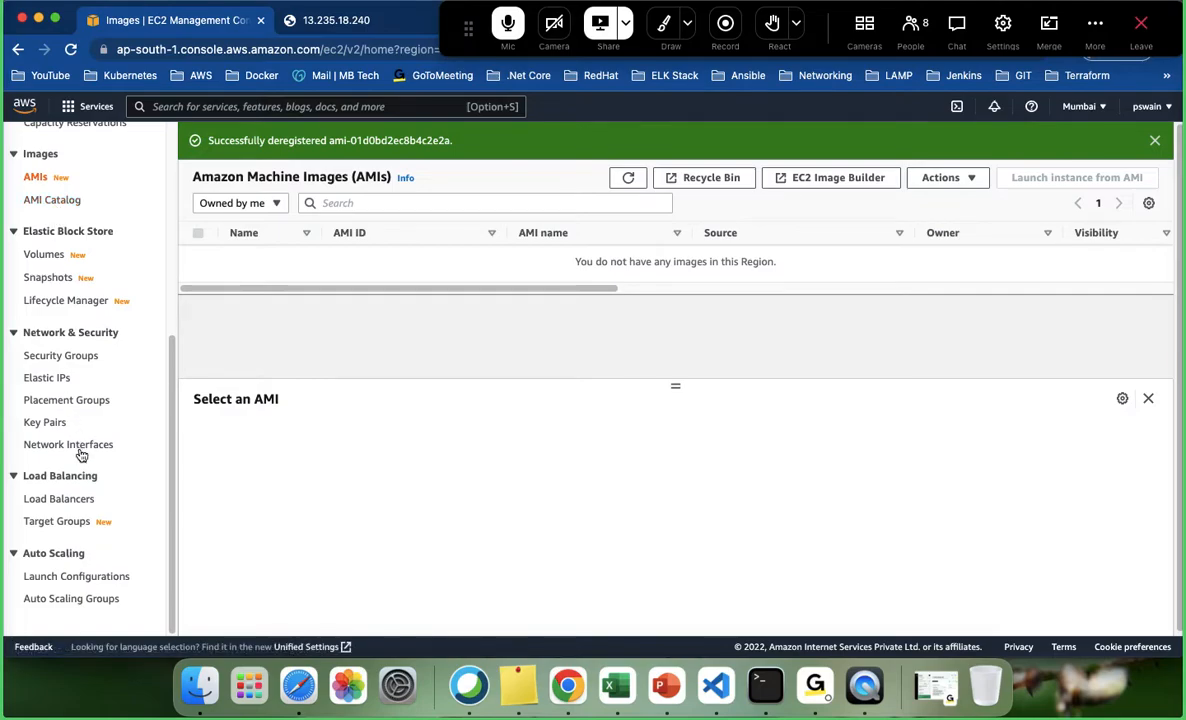
# - Return to the snapshots list, dismiss the old error notice and delete the Apache server Volume snapshot
pyautogui.click(50, 278)
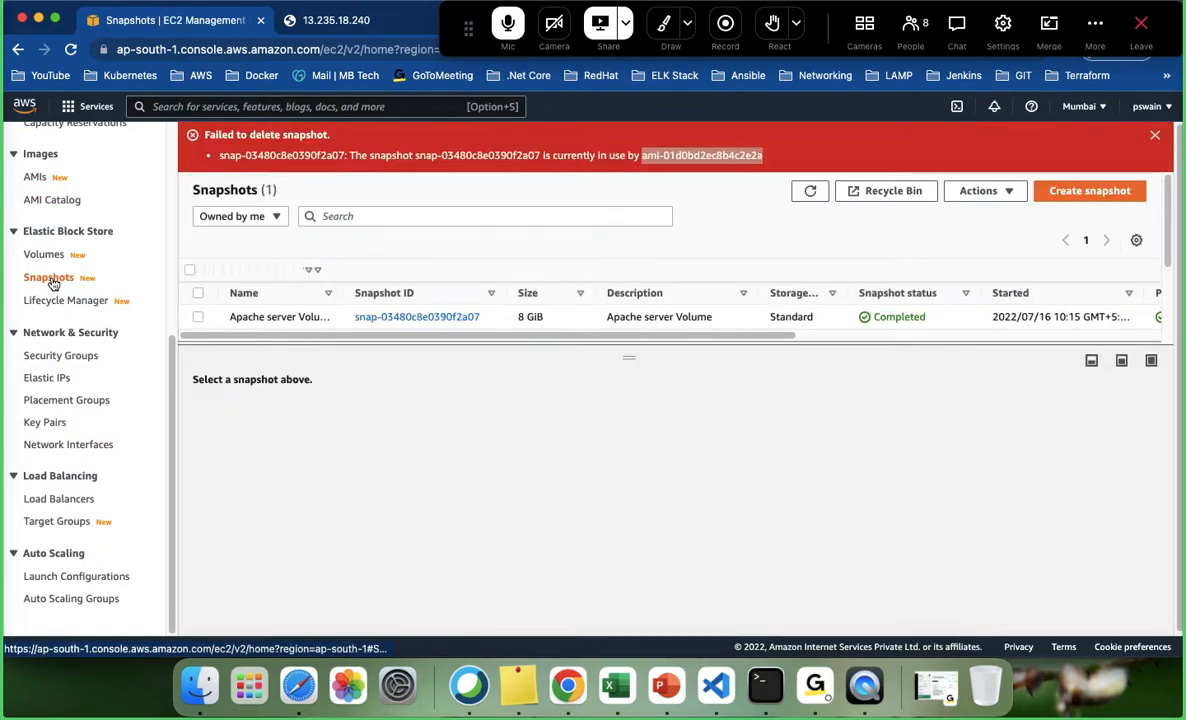
pyautogui.click(1154, 134)
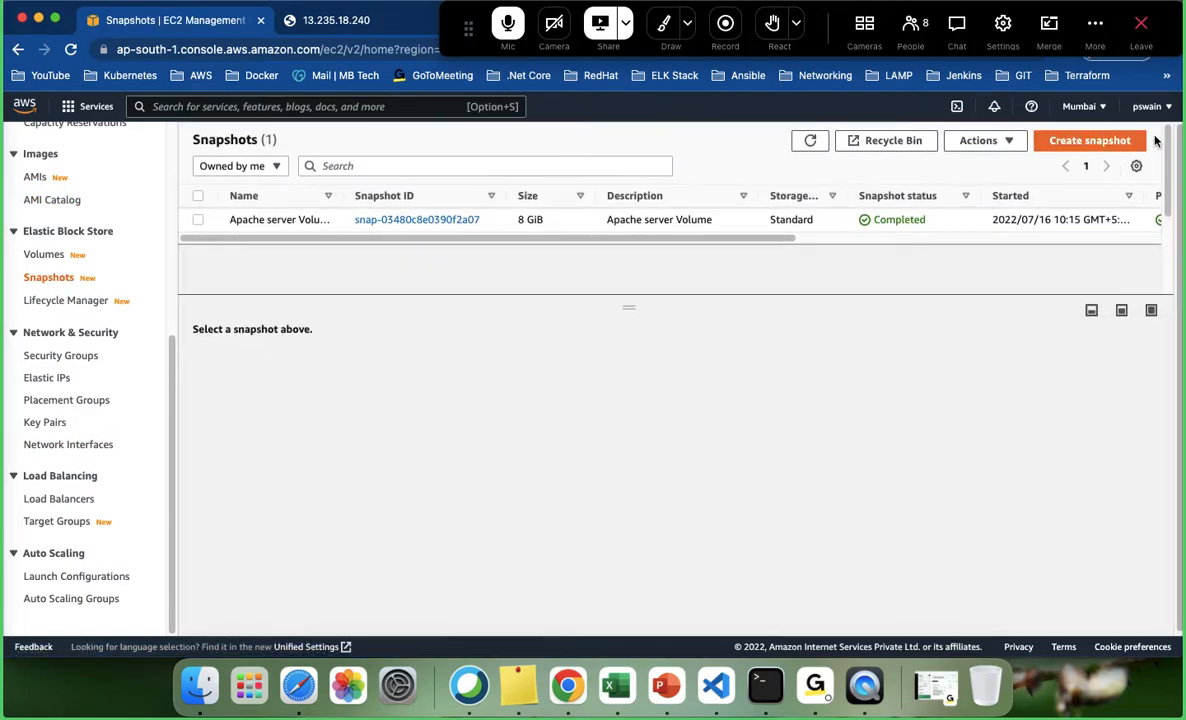
pyautogui.click(197, 219)
pyautogui.click(978, 140)
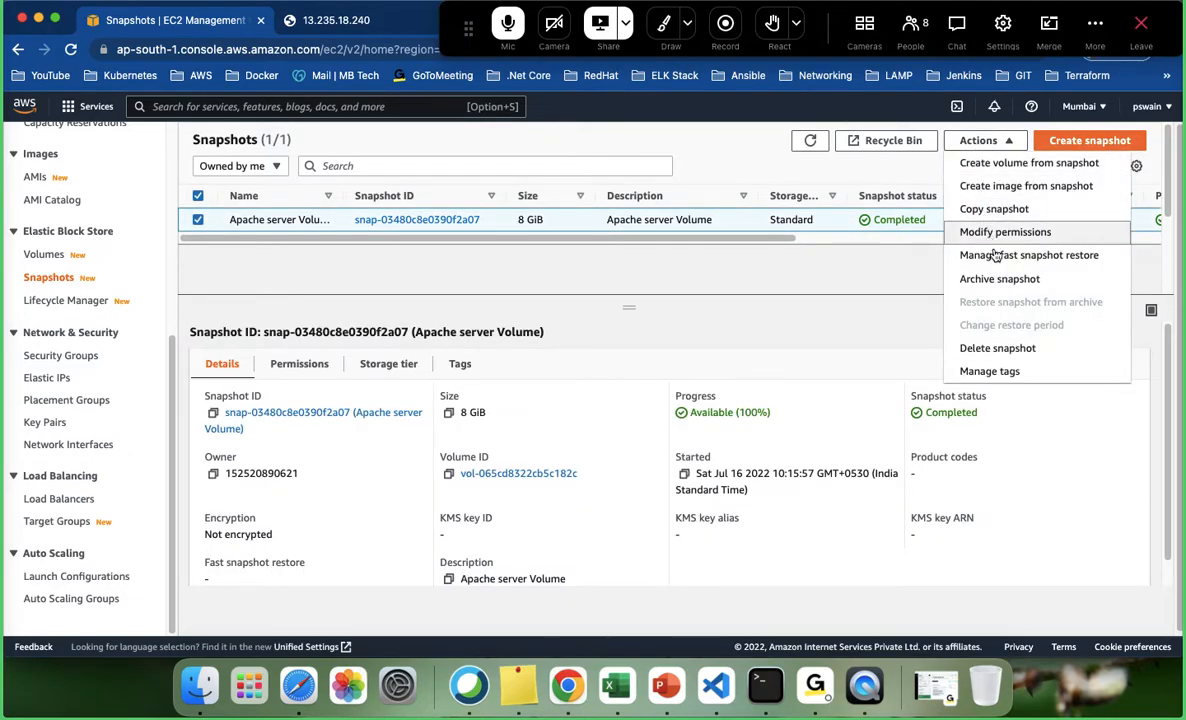
pyautogui.click(1025, 350)
pyautogui.click(845, 419)
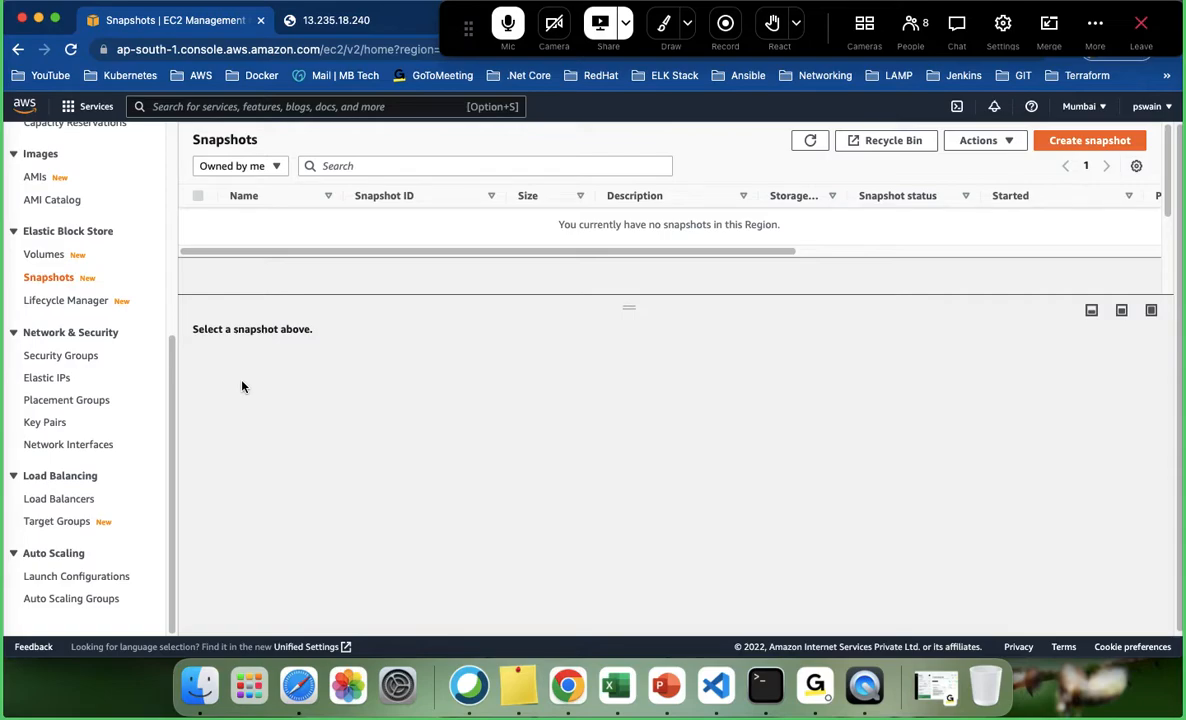
# - Start launching an instance from a template, with ABC-Banking as the source template
pyautogui.scroll(5, 106, 294)
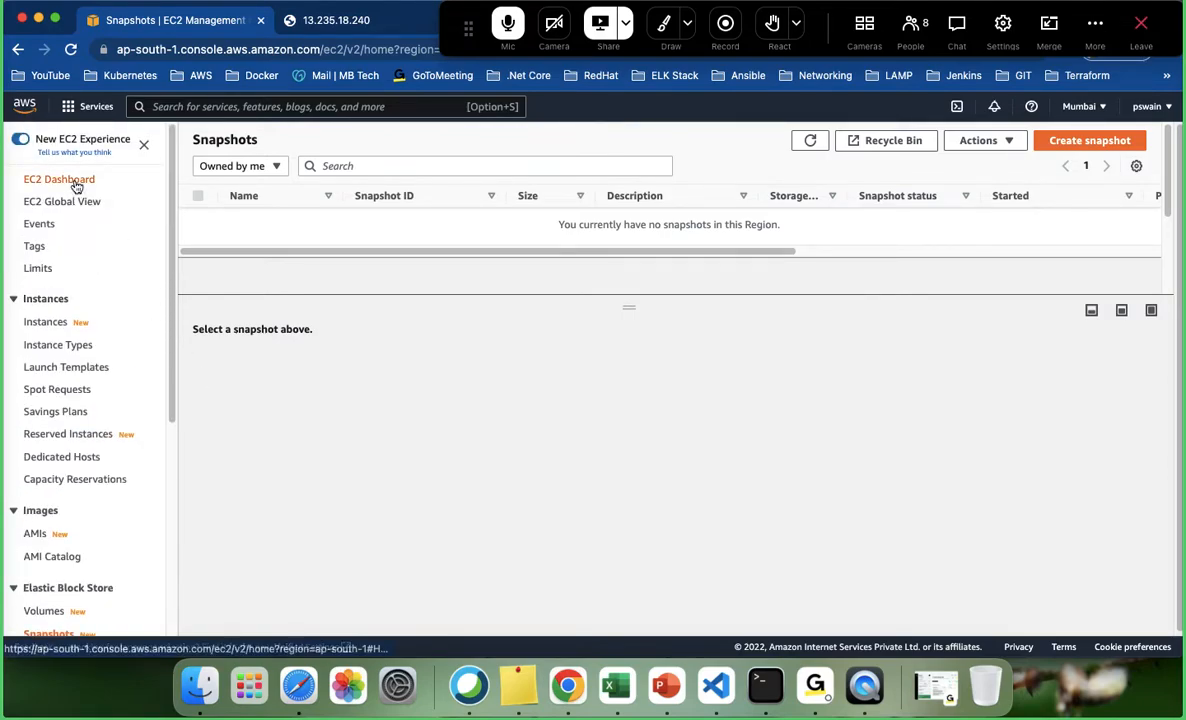
pyautogui.click(45, 322)
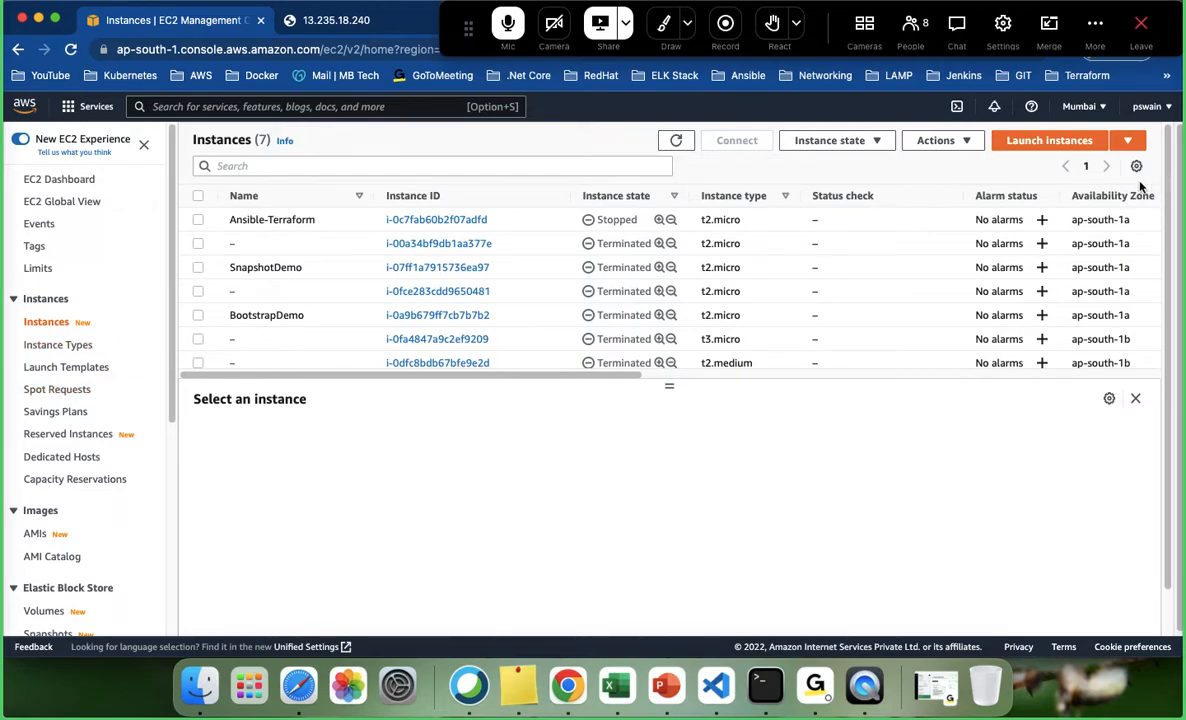
pyautogui.click(1128, 141)
pyautogui.click(1068, 187)
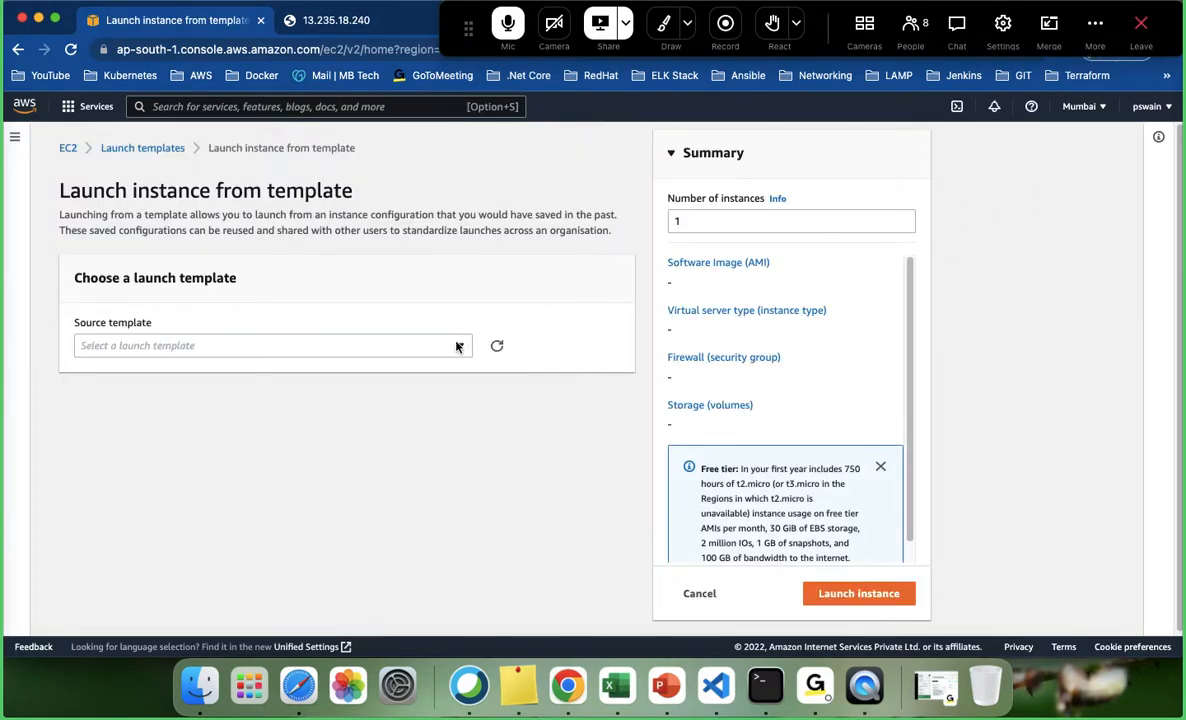
pyautogui.click(420, 345)
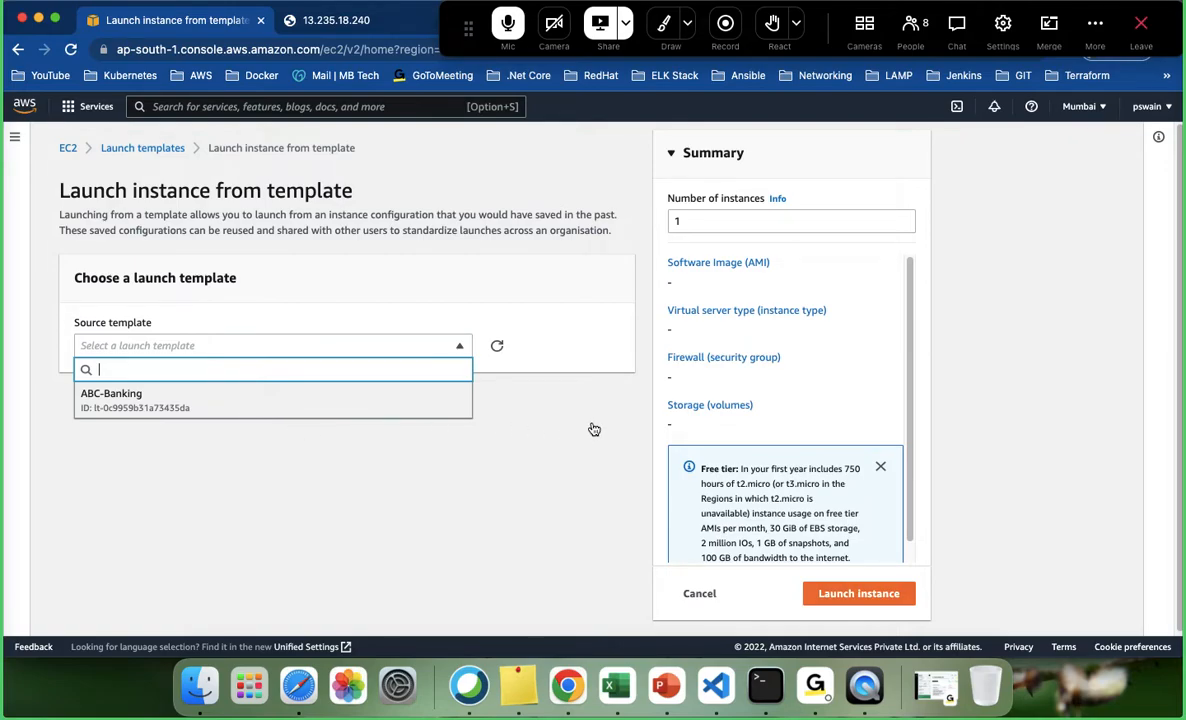
pyautogui.press('Return')
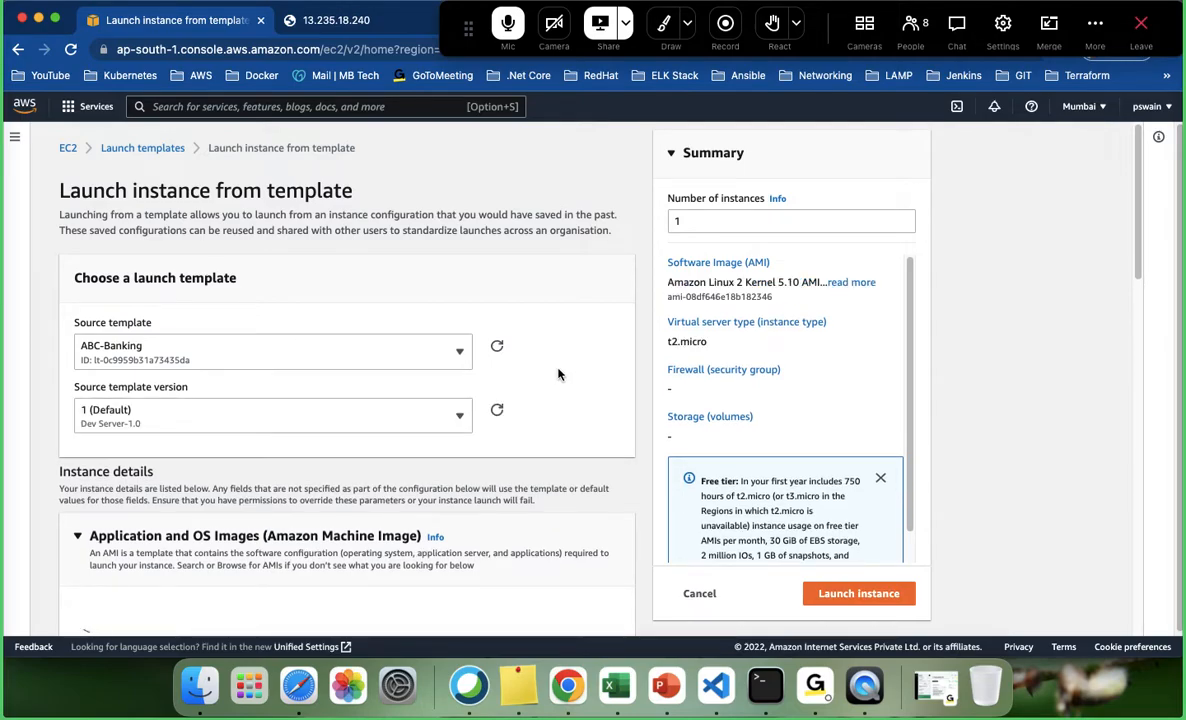
# - Select template version 2 (Prod Server-1.4) and launch one instance from it
pyautogui.click(457, 416)
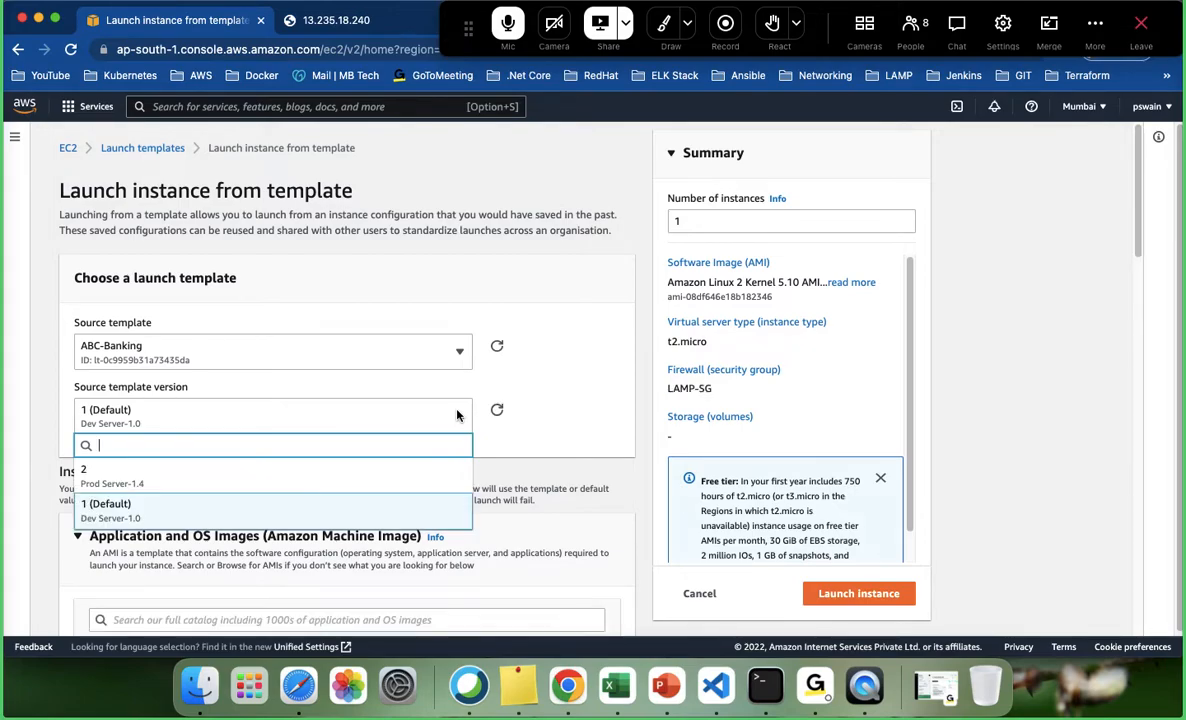
pyautogui.click(166, 484)
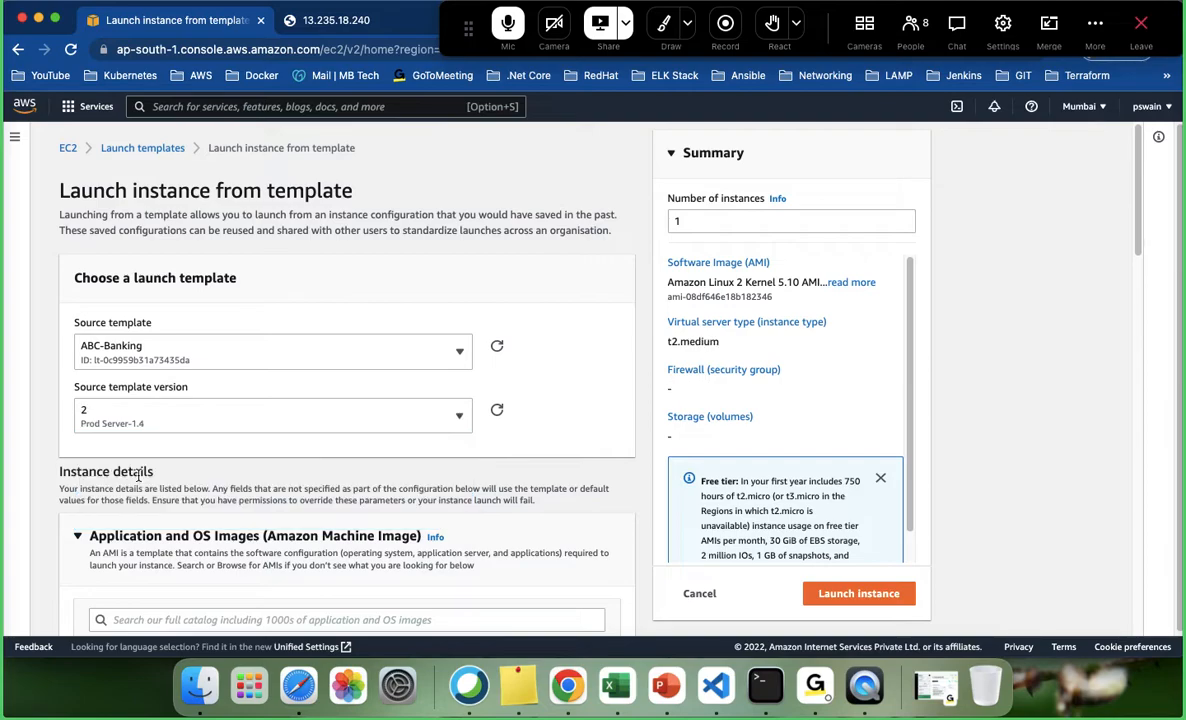
pyautogui.click(856, 594)
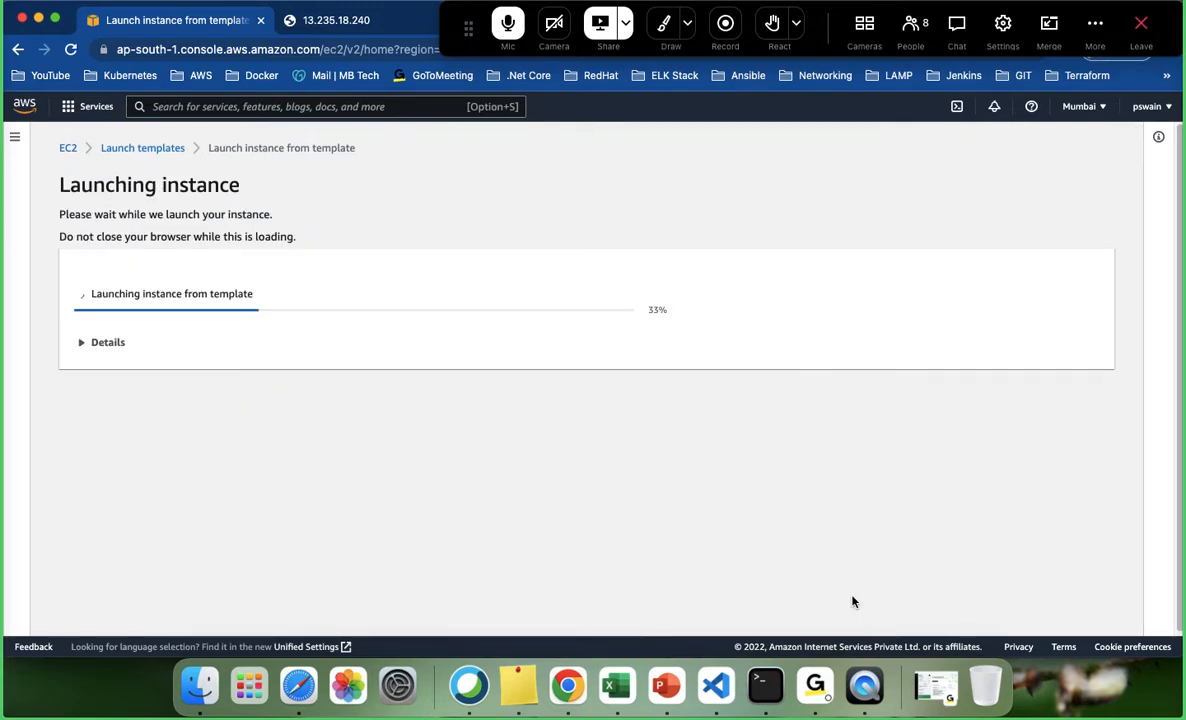
# - Show all instances and refresh the list to check the state of the newly launched instance
pyautogui.click(1061, 506)
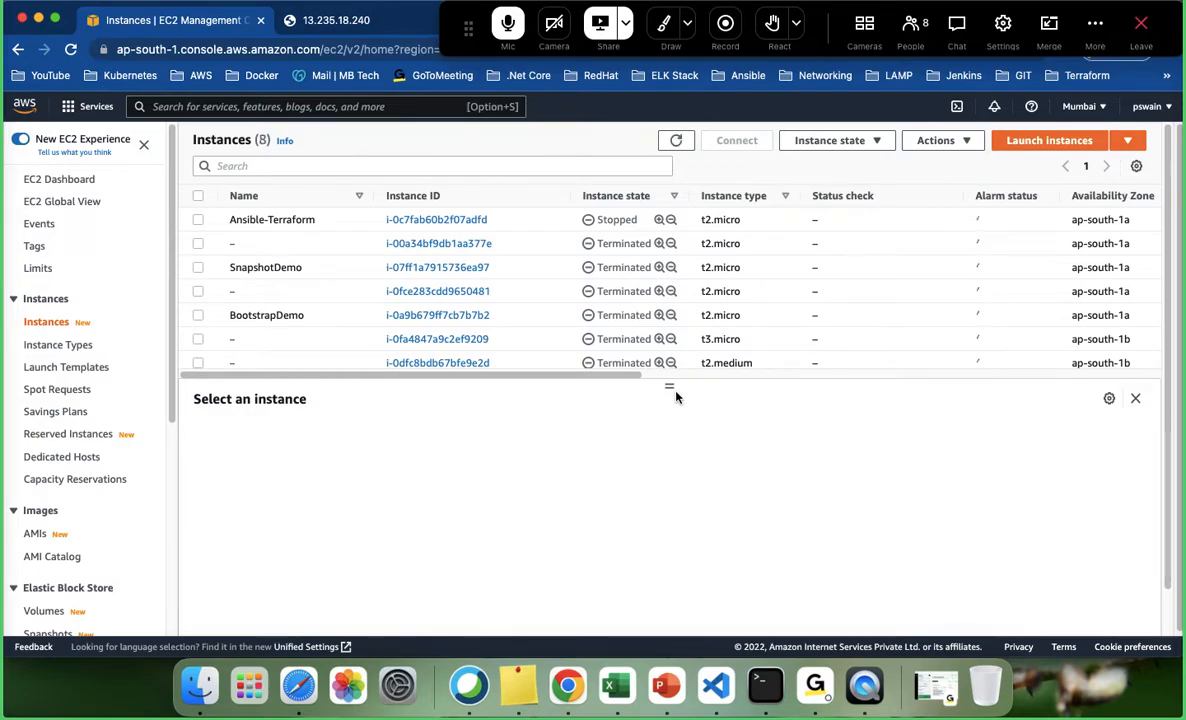
pyautogui.click(677, 141)
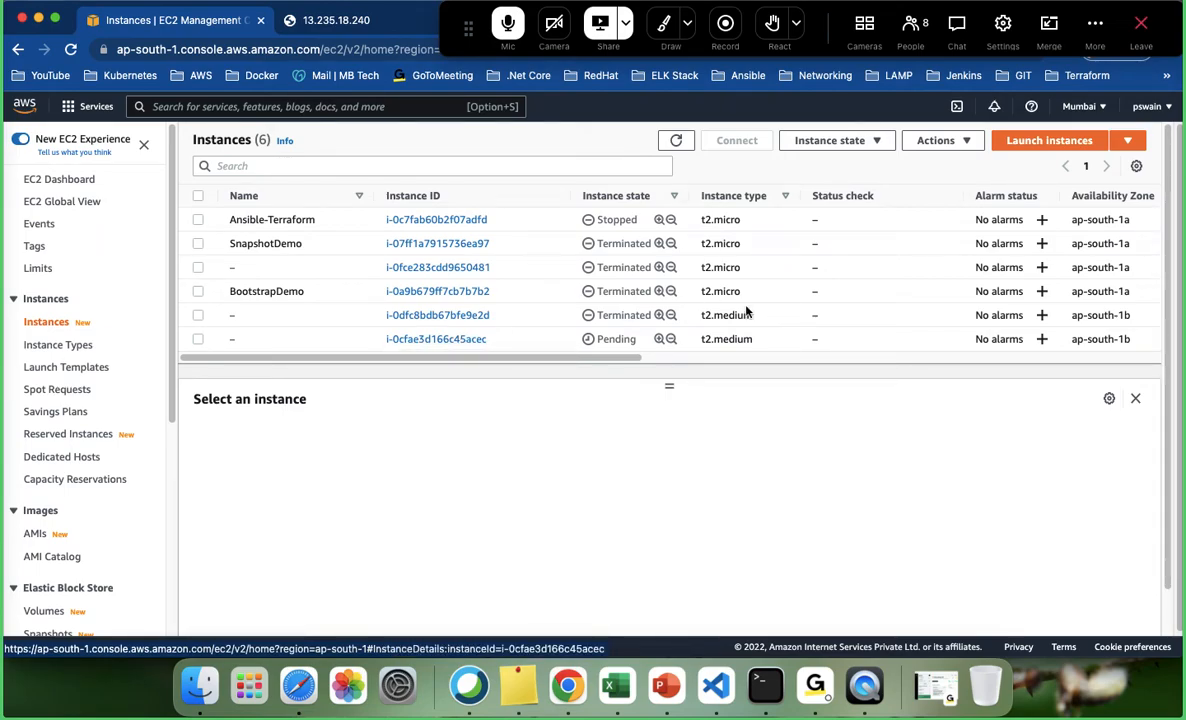
pyautogui.click(677, 141)
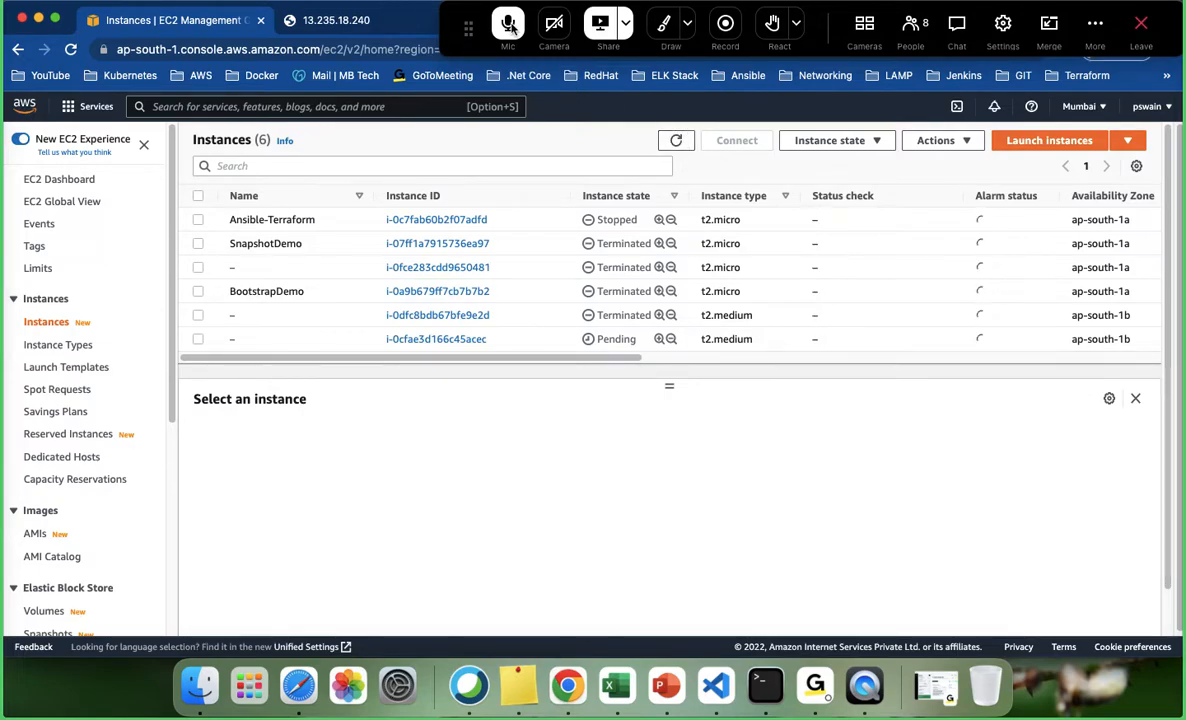
# - Close the browser tabs with the old web server pages at 13.235.18.240 and 65.1.248.47
pyautogui.click(336, 20)
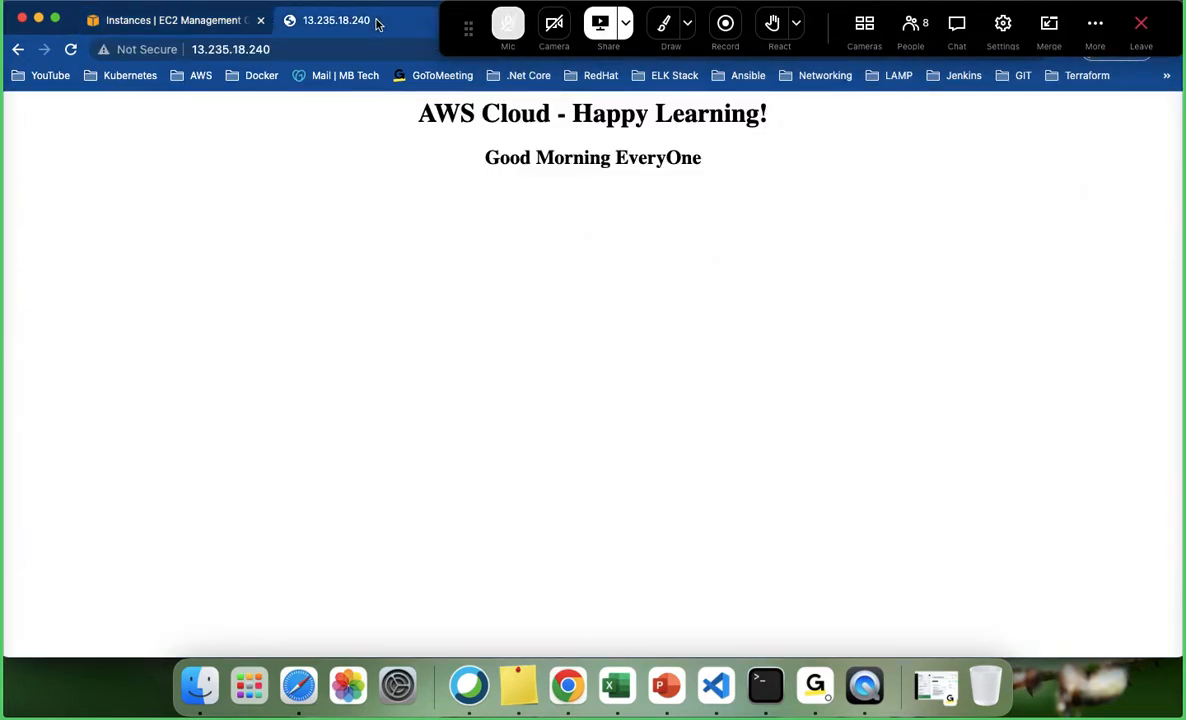
pyautogui.click(457, 20)
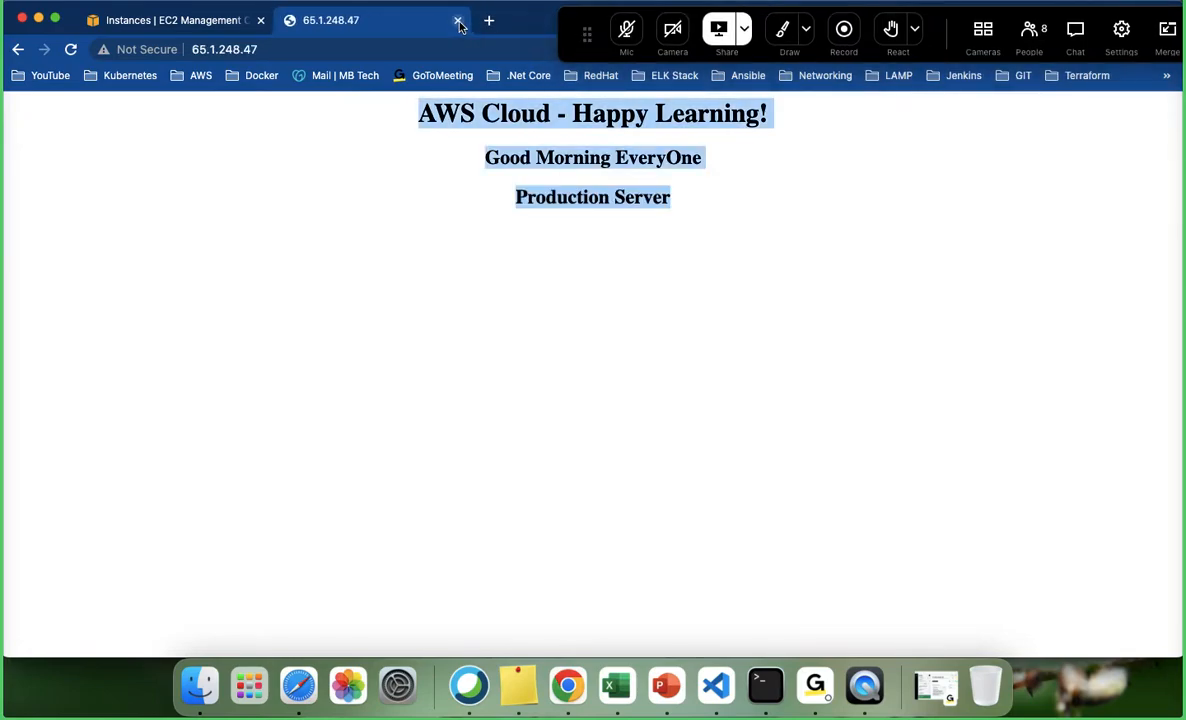
pyautogui.click(457, 20)
# - Refresh the instances list again to check the new t2.medium instance's state and status check
pyautogui.click(678, 141)
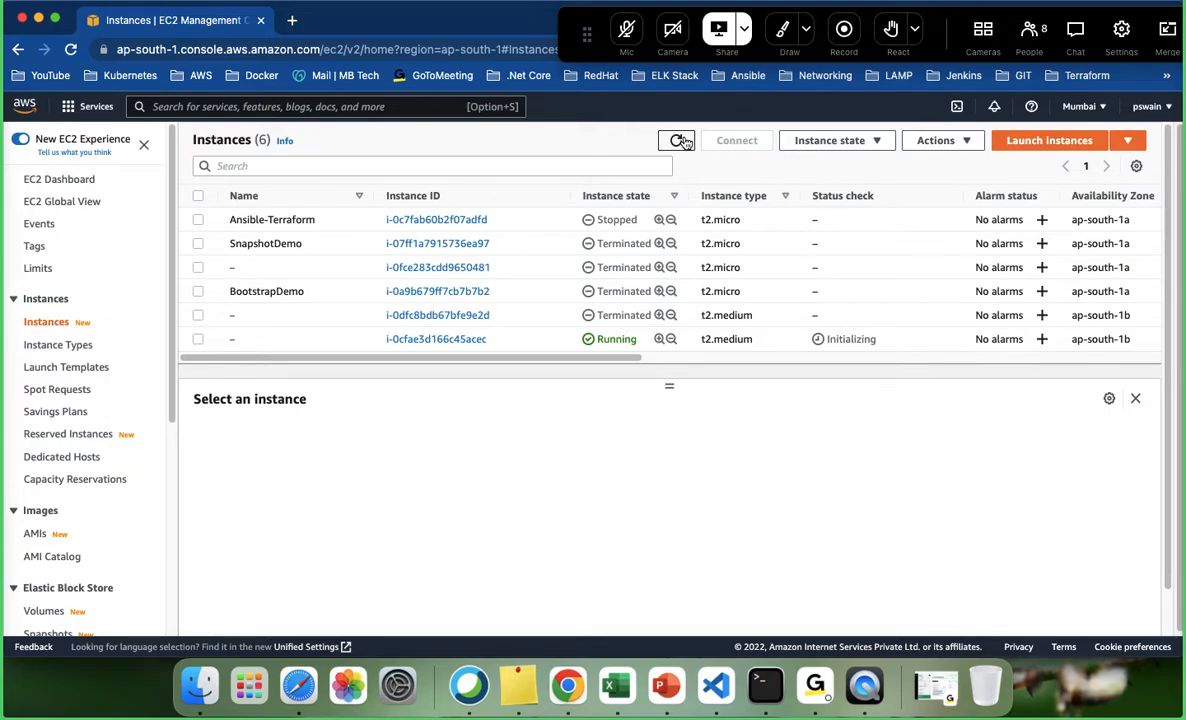
pyautogui.click(680, 141)
pyautogui.click(677, 141)
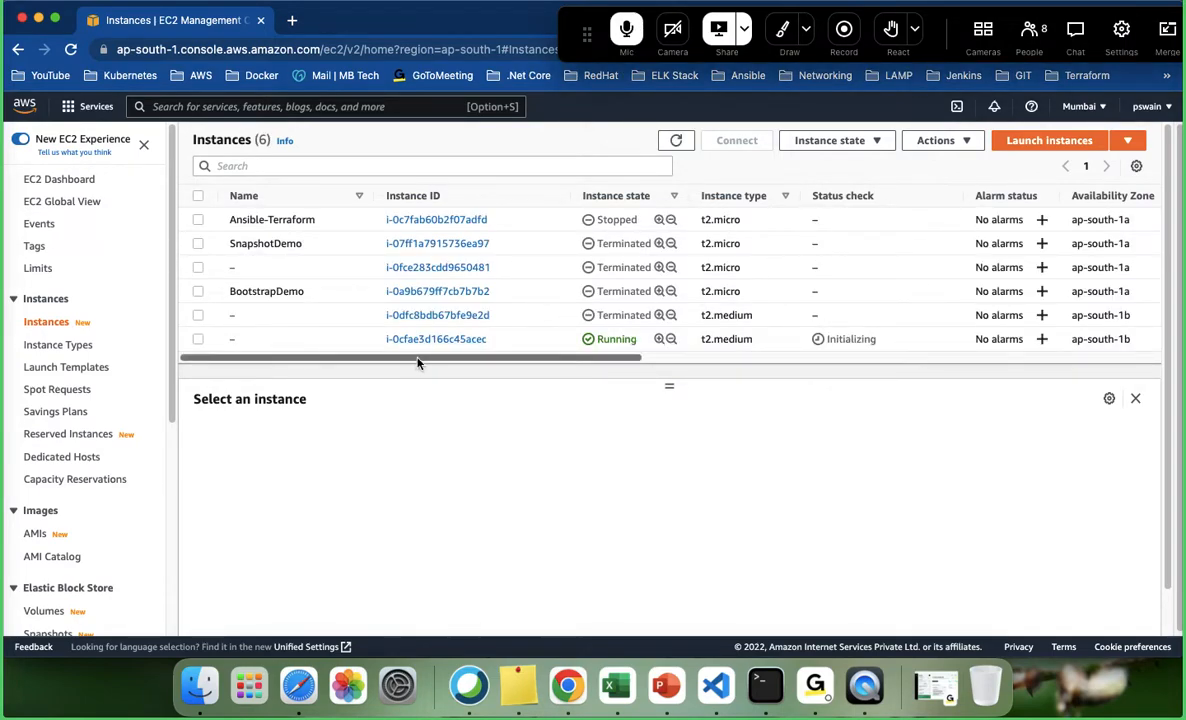
# - Copy the new t2.medium instance's public IPv4 address from its details and open it in a new browser tab
pyautogui.click(433, 341)
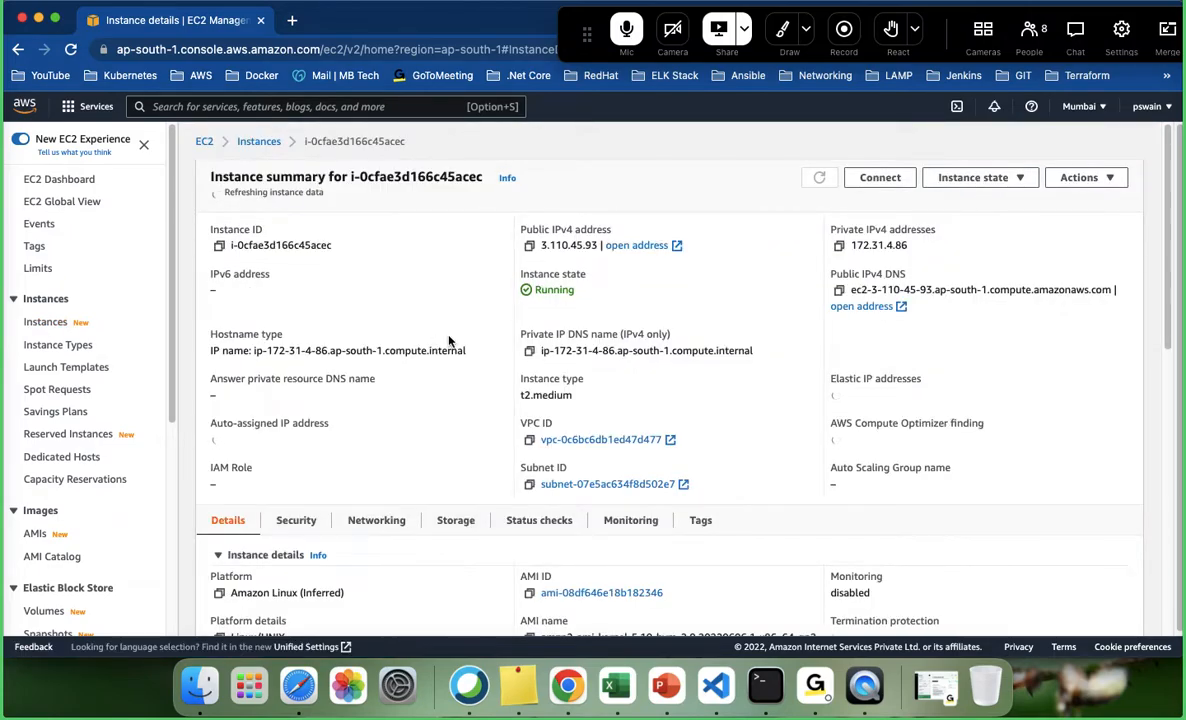
pyautogui.click(531, 247)
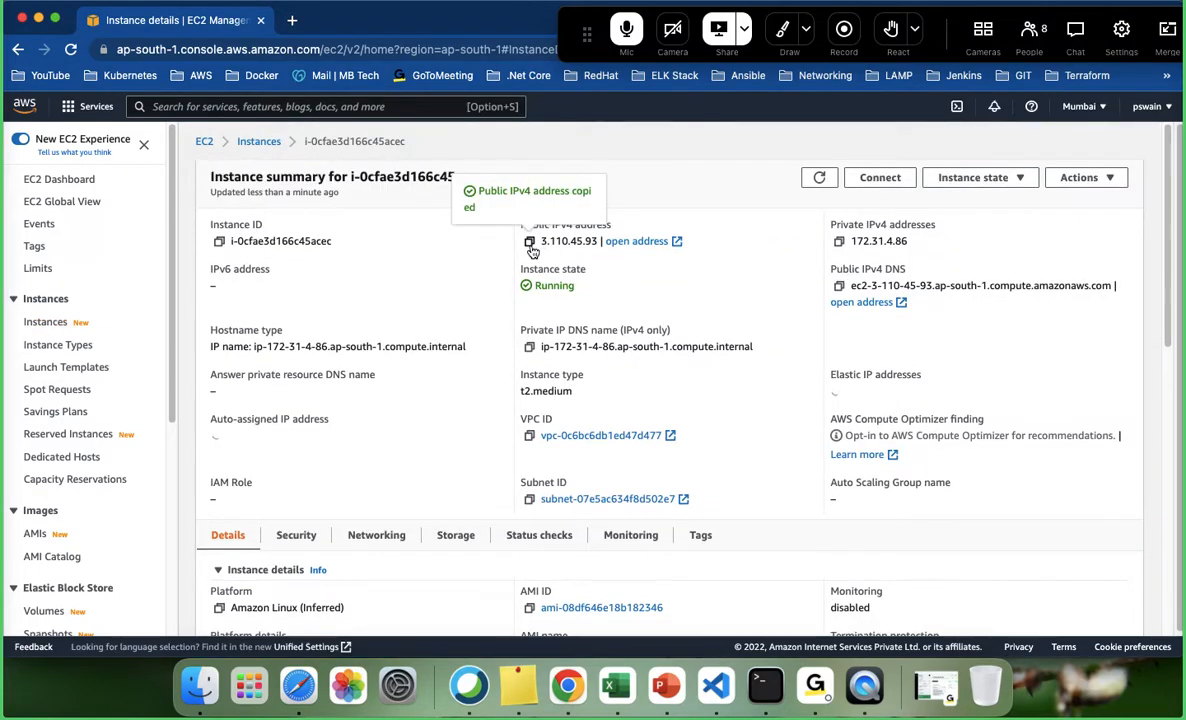
pyautogui.click(293, 21)
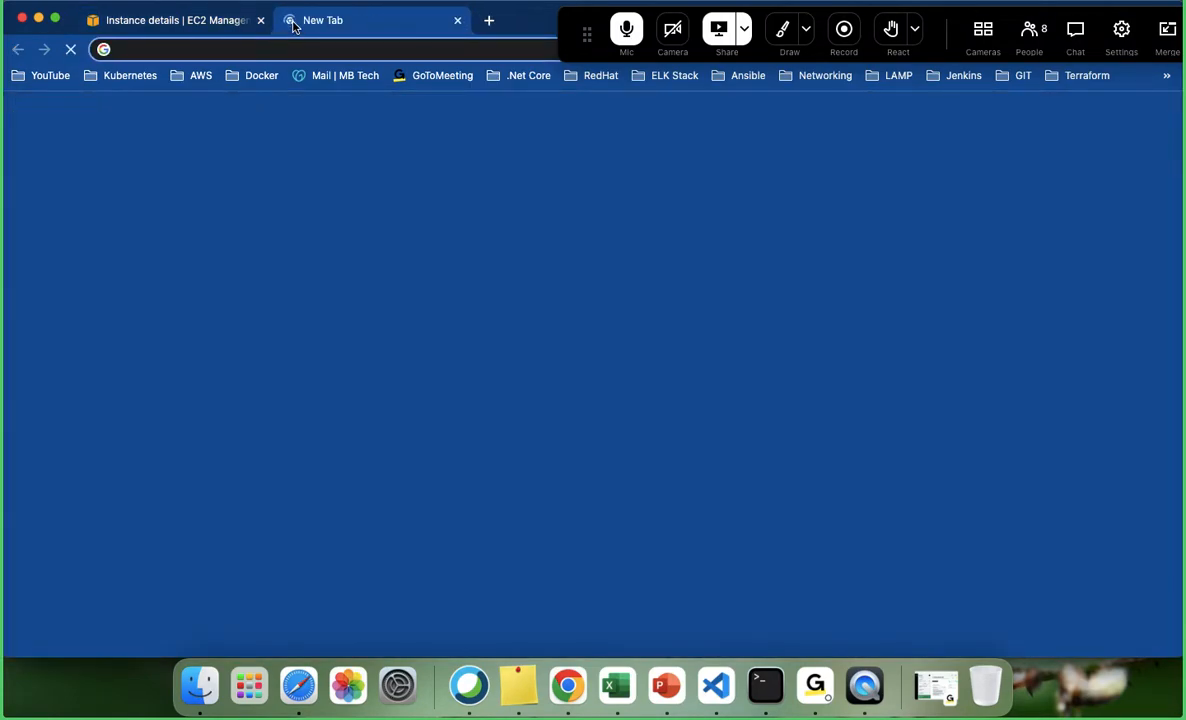
pyautogui.press('super+v')
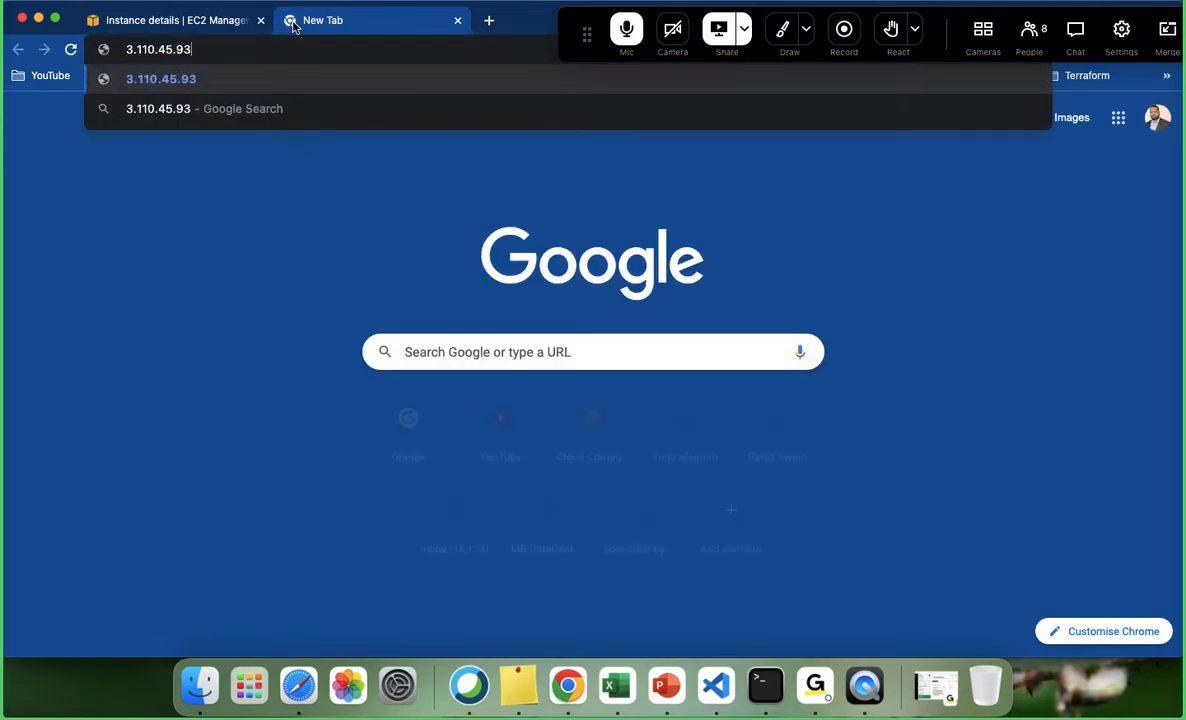
pyautogui.press('Return')
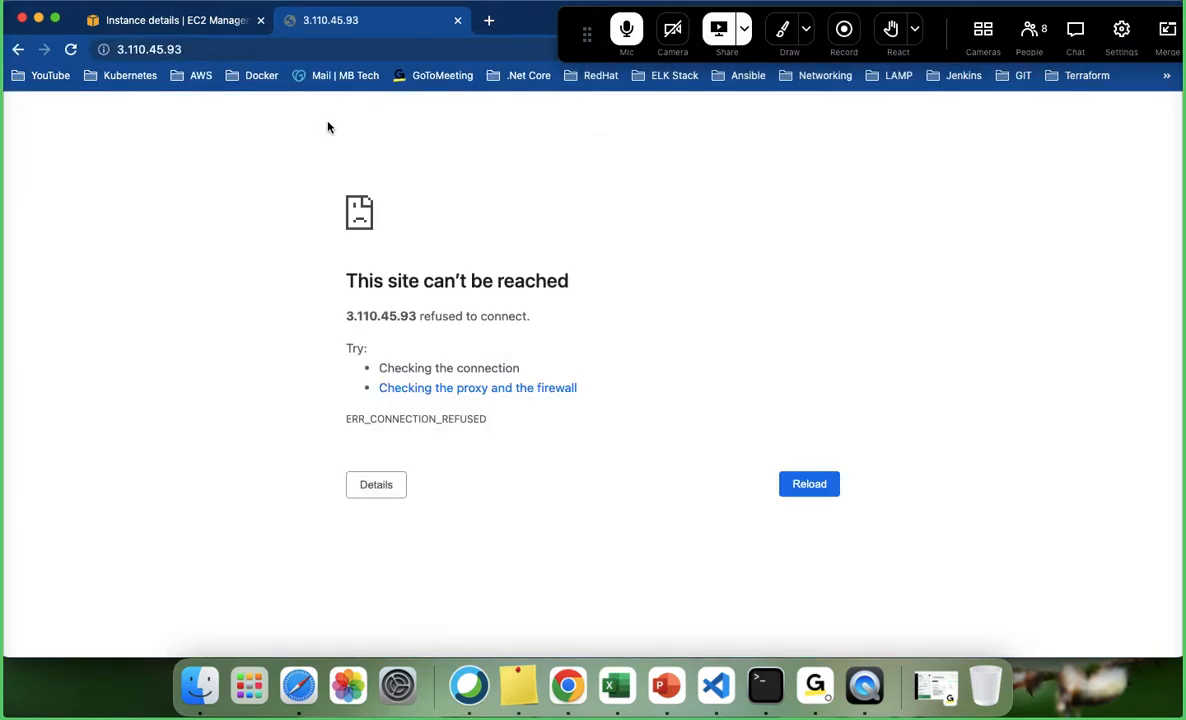
# - Return from the instance details to the full instances list and refresh it to check the new t2.medium instance's status
pyautogui.click(157, 28)
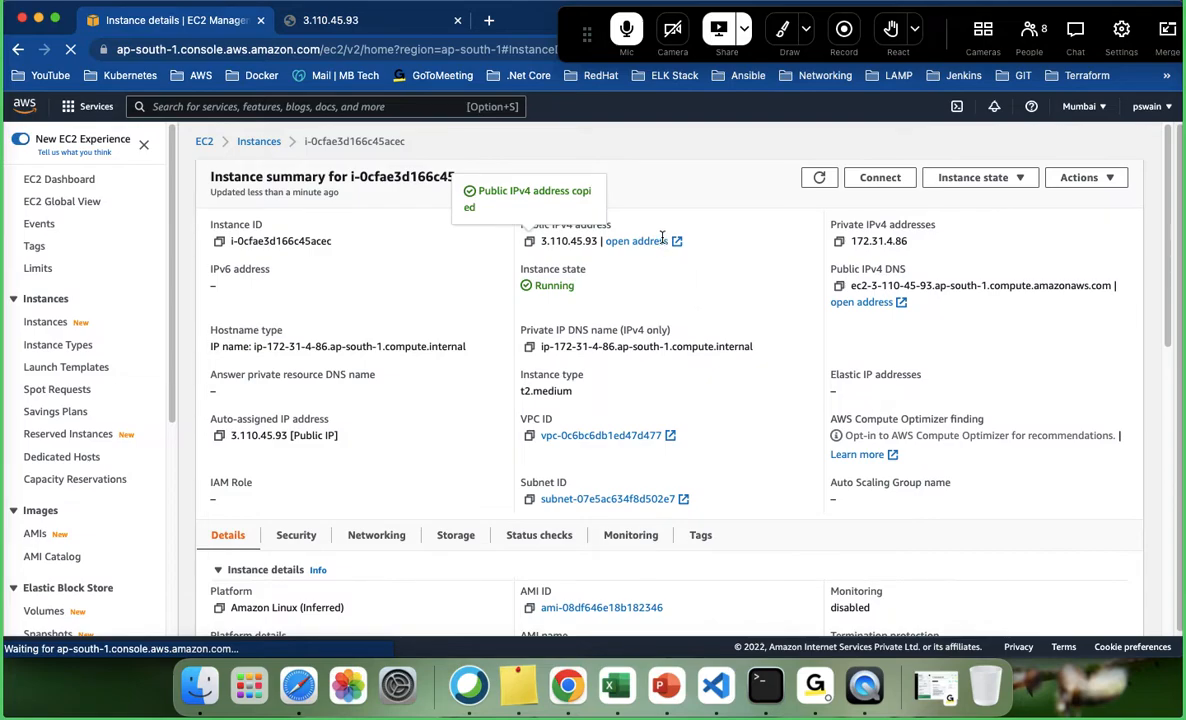
pyautogui.click(266, 146)
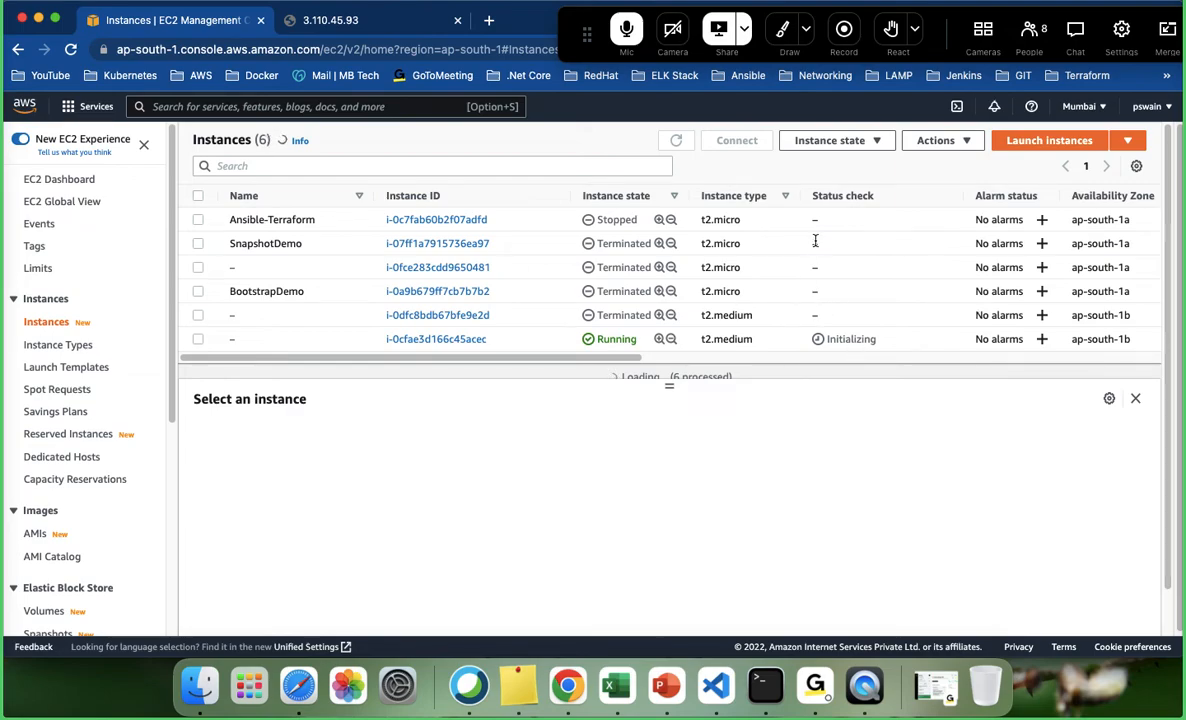
pyautogui.click(677, 141)
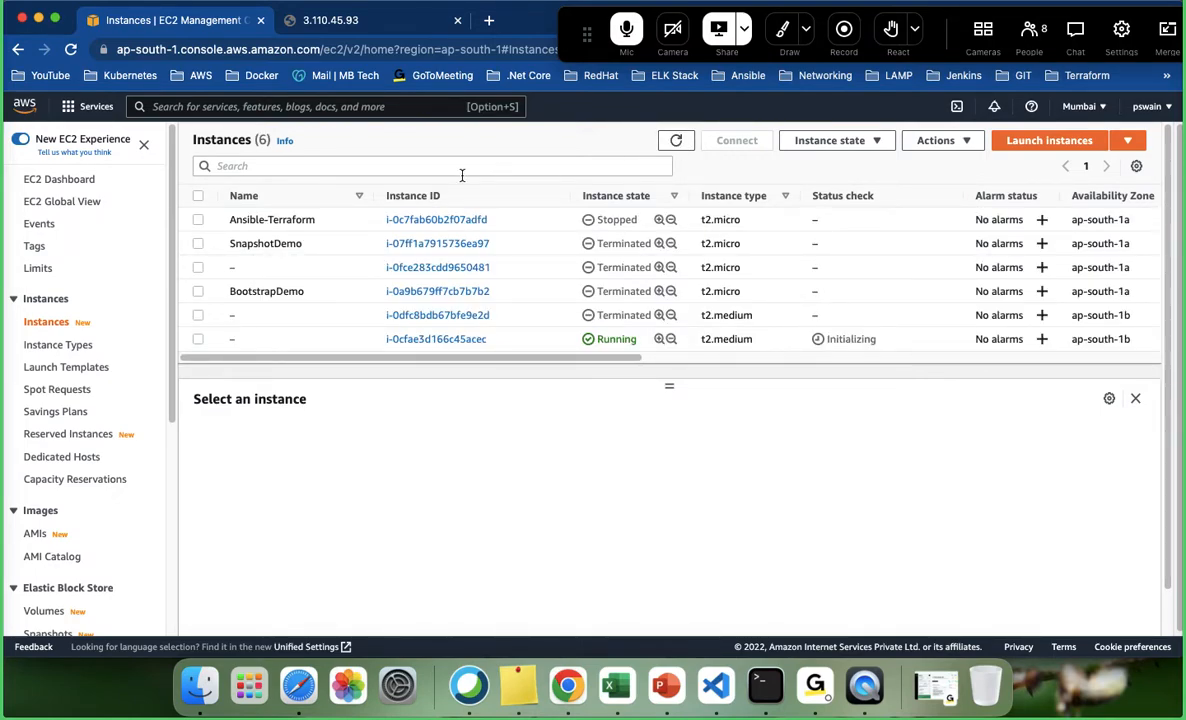
# - Reload the web server page at 3.110.45.93 and look over its text
pyautogui.click(352, 22)
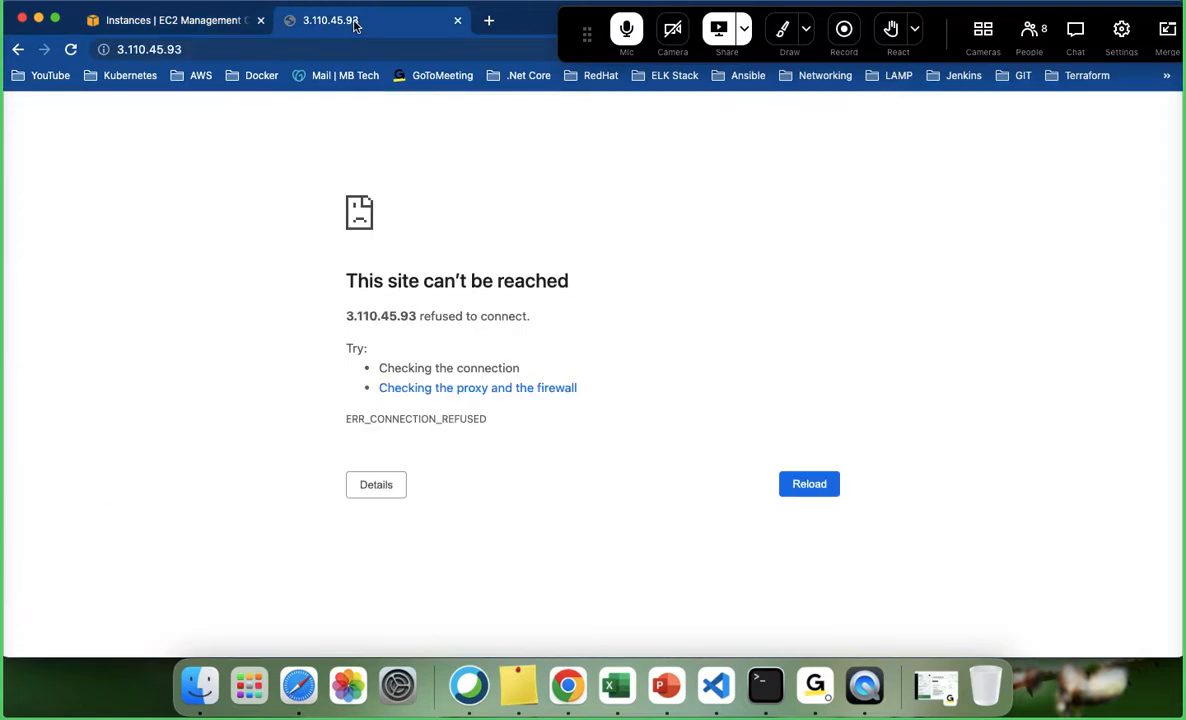
pyautogui.click(71, 50)
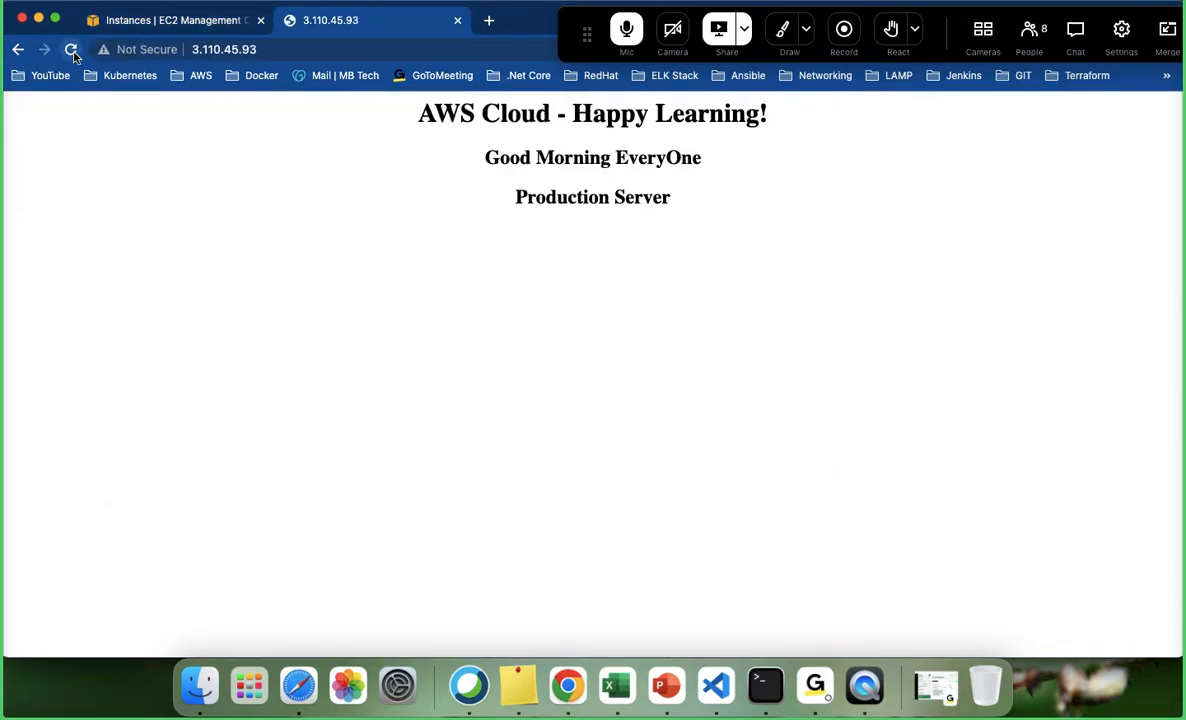
pyautogui.moveTo(676, 201); pyautogui.dragTo(313, 86)
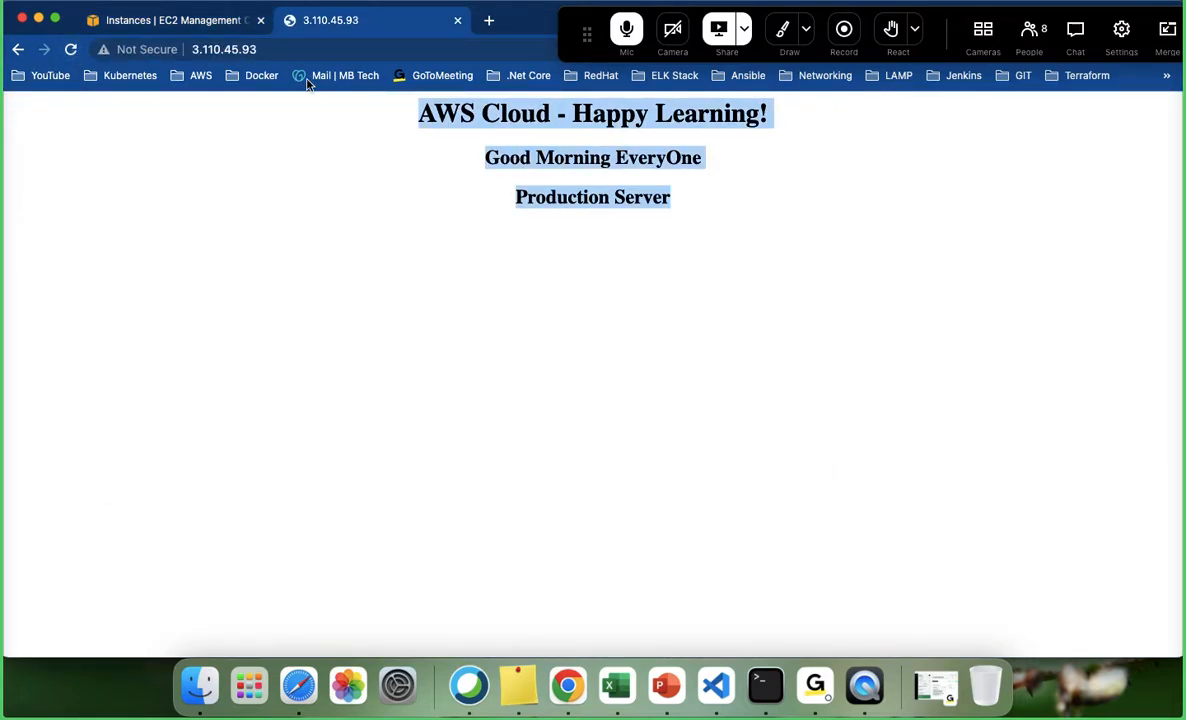
pyautogui.click(620, 234)
# - Go back to the EC2 console, refresh the instances list and check the t2.medium instance's state
pyautogui.click(130, 22)
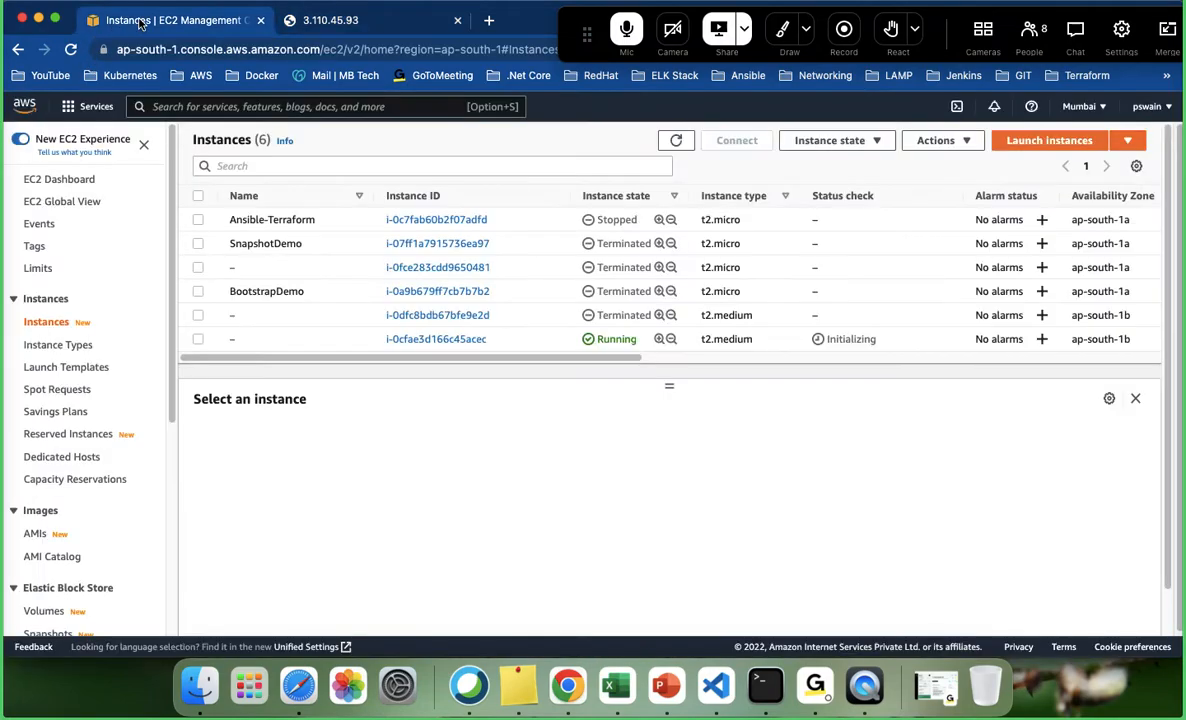
pyautogui.click(678, 143)
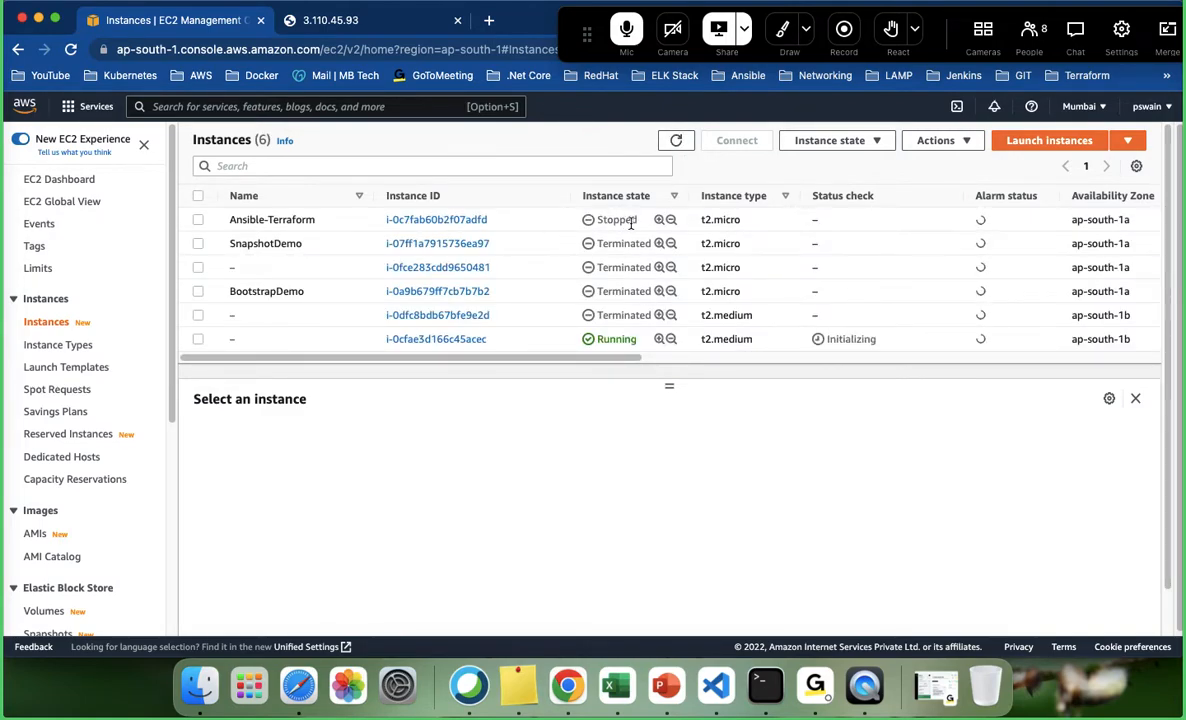
pyautogui.moveTo(637, 340); pyautogui.dragTo(601, 341)
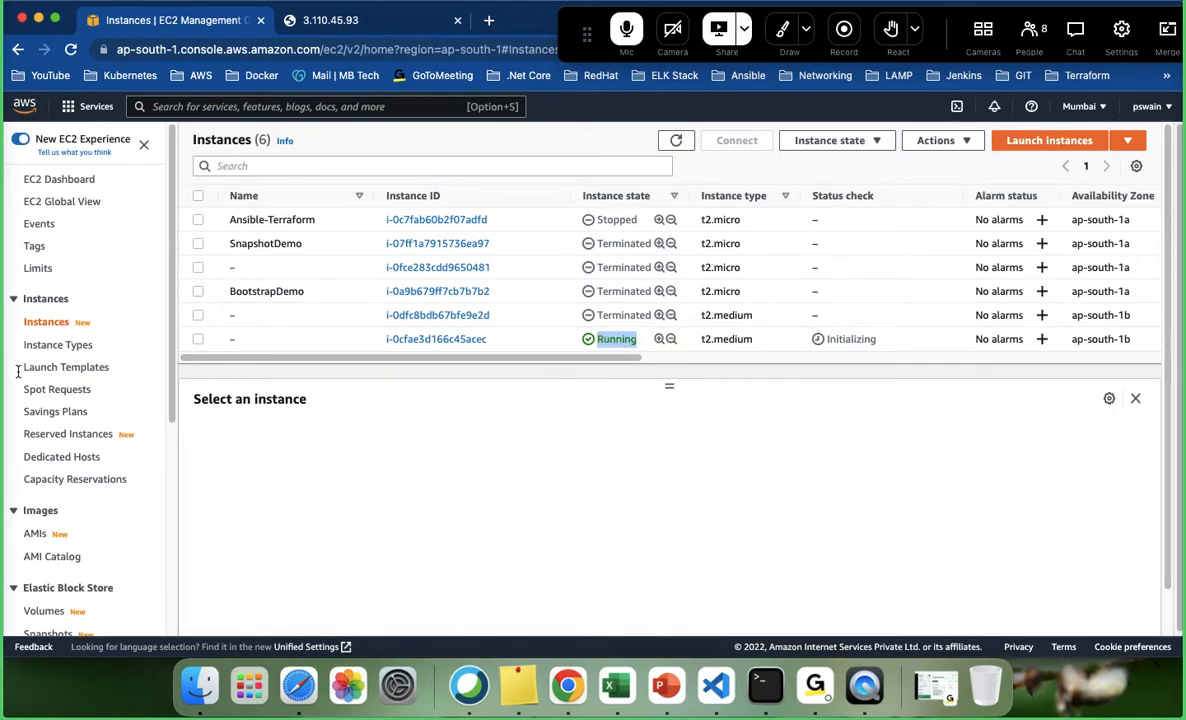
# - Show the EBS volumes and check the columns for volume state and attached instances
pyautogui.scroll(-3, 30, 520)
pyautogui.click(43, 497)
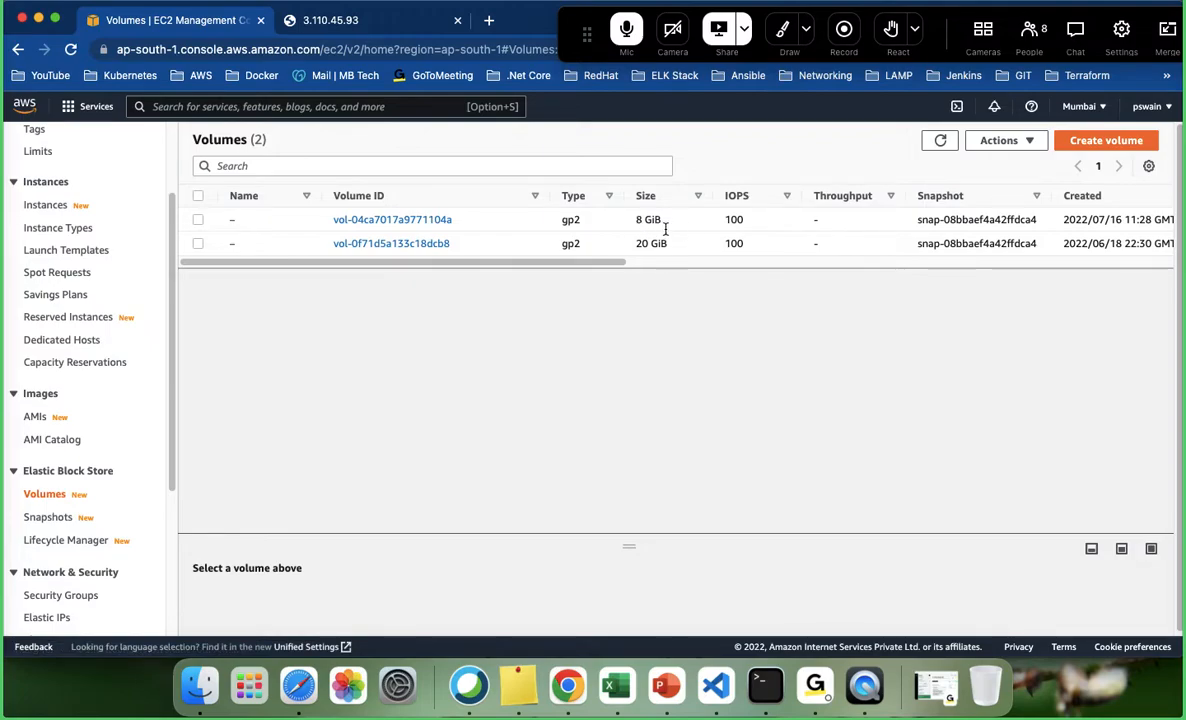
pyautogui.moveTo(560, 266); pyautogui.dragTo(838, 269)
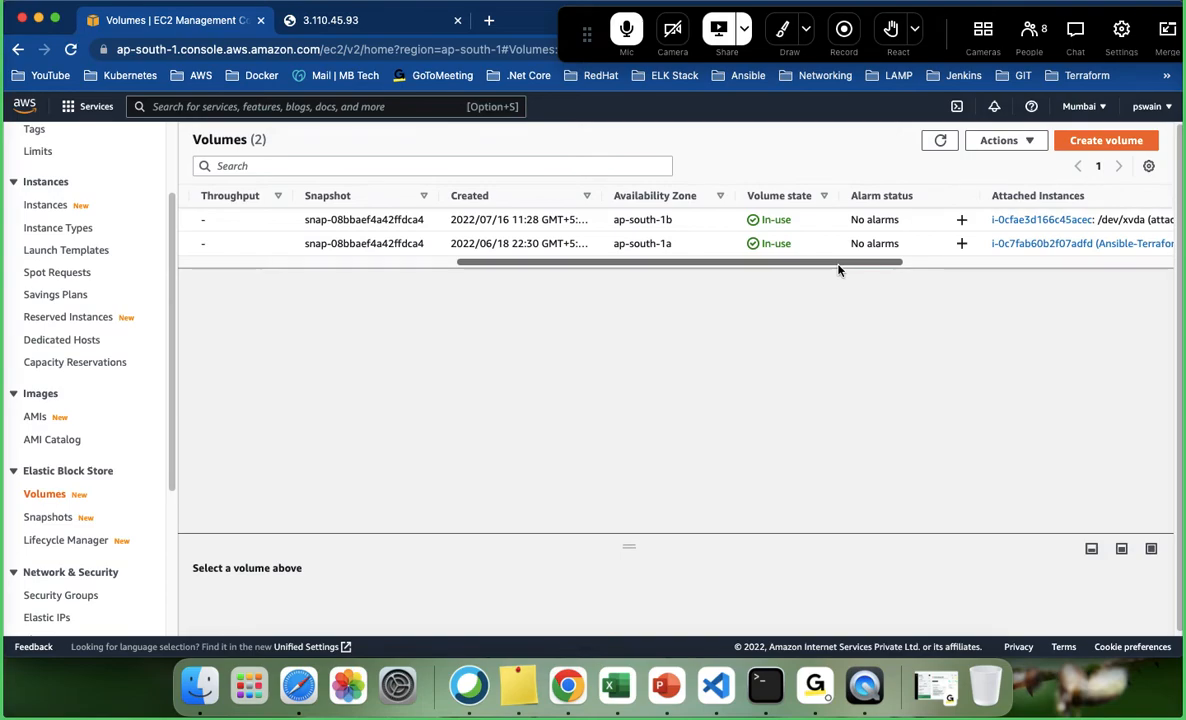
pyautogui.moveTo(742, 268); pyautogui.dragTo(857, 268)
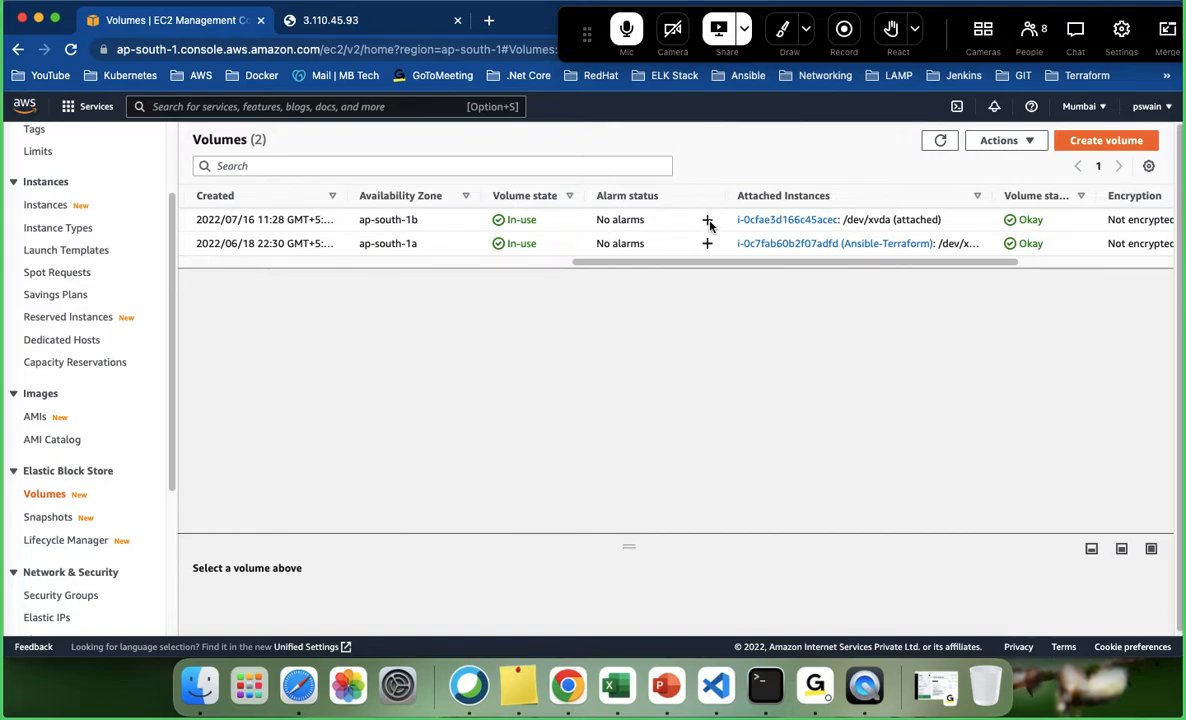
pyautogui.moveTo(638, 264); pyautogui.dragTo(79, 266)
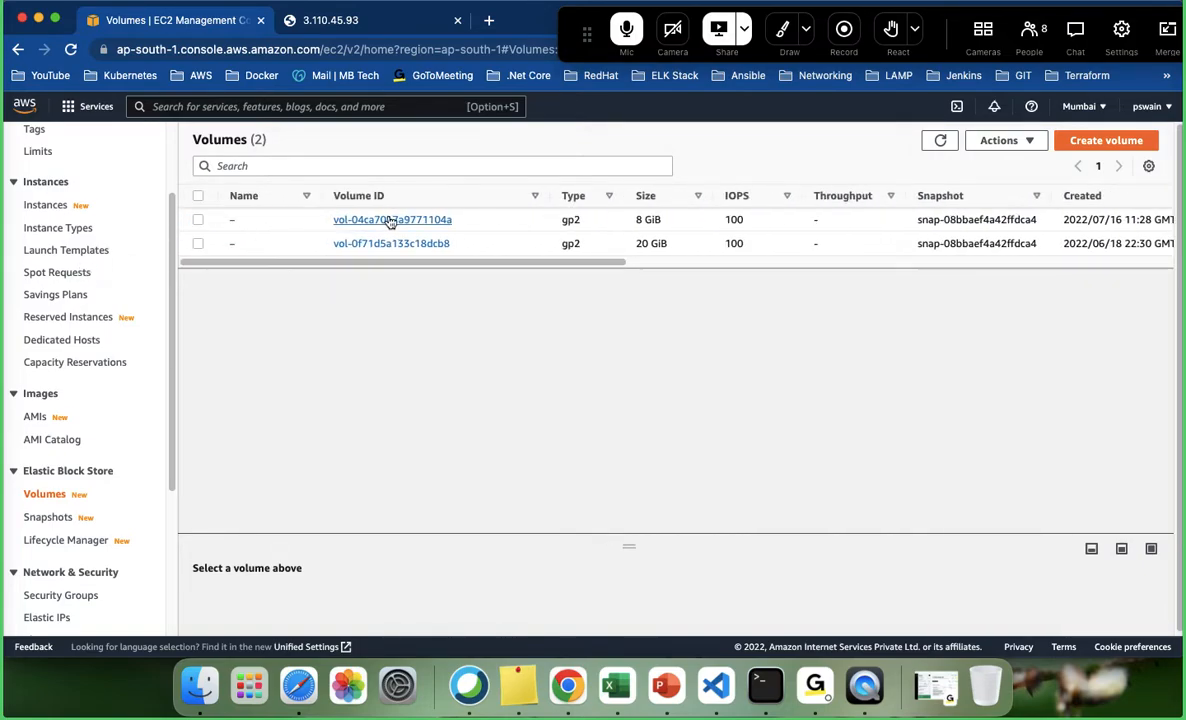
# - Start a snapshot of the 8 GiB volume vol-04ca7017a9771104a with the description Prod-ApacheServer-1.4
pyautogui.click(198, 219)
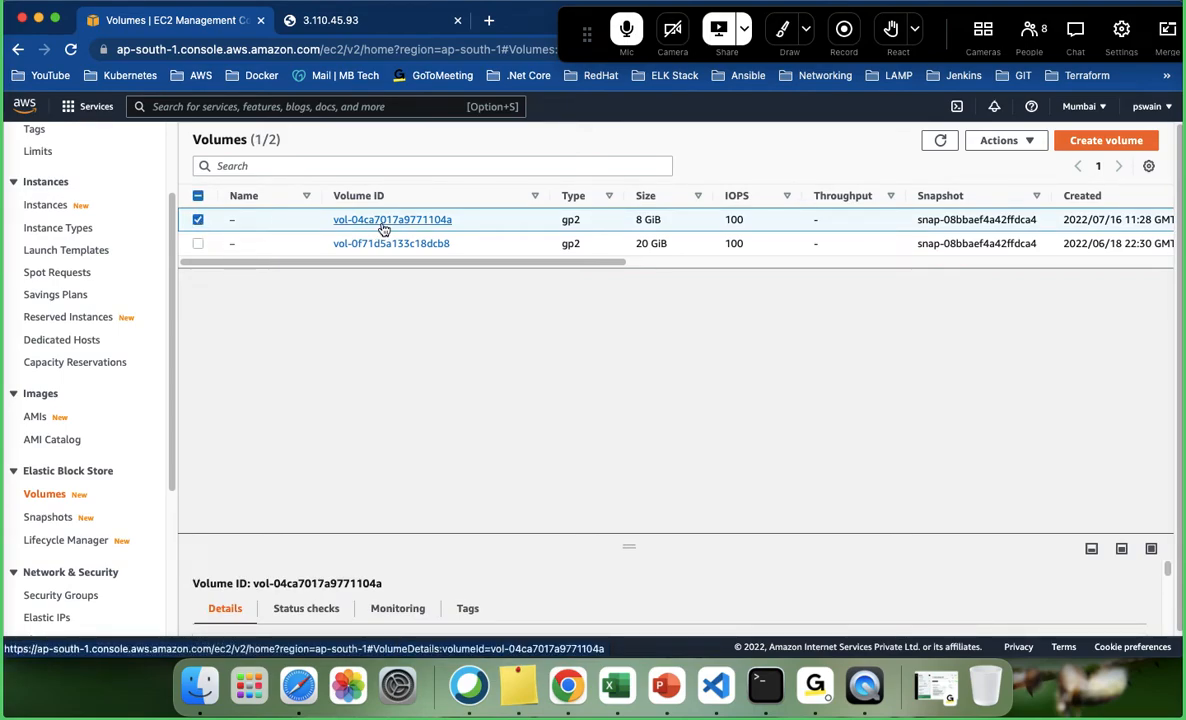
pyautogui.click(1036, 145)
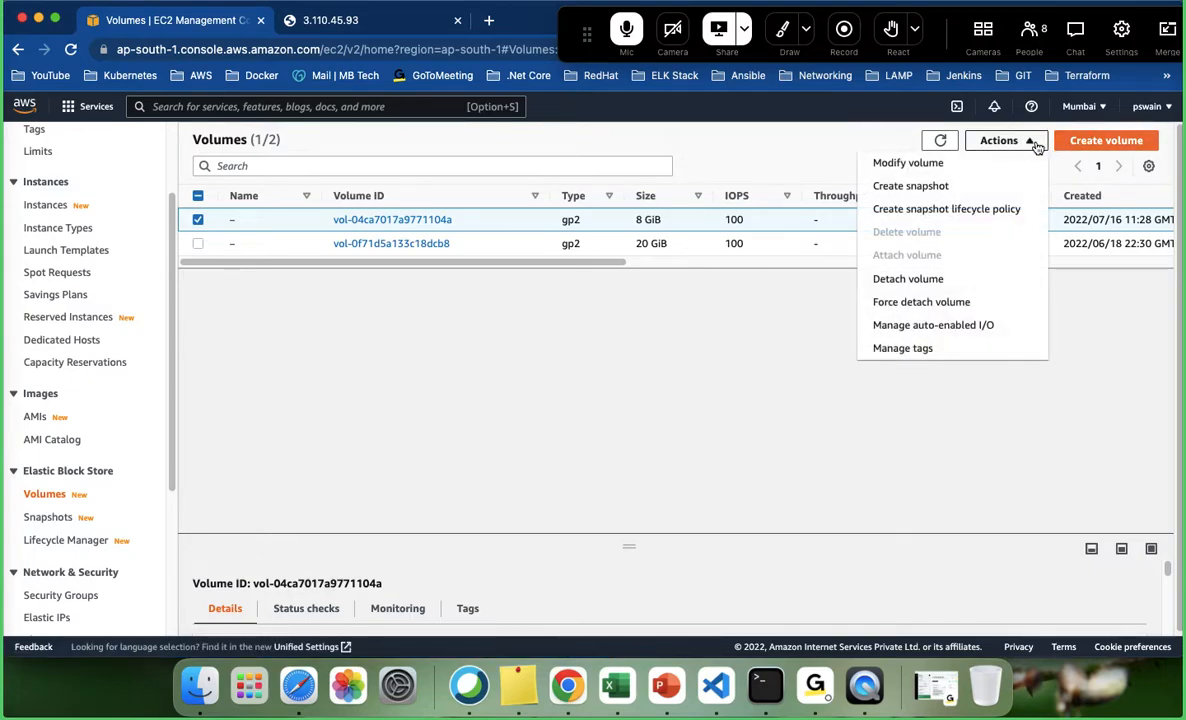
pyautogui.click(937, 187)
pyautogui.click(210, 385)
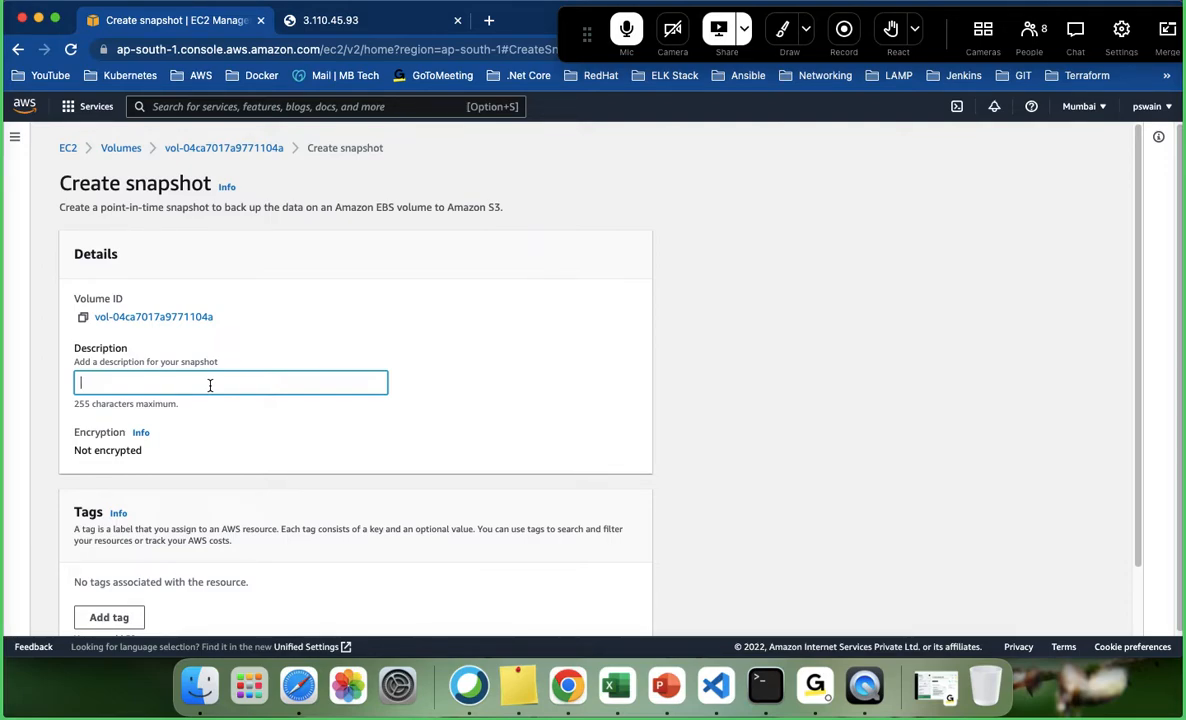
pyautogui.write('Prod-ApacheServer')
pyautogui.write('.4')
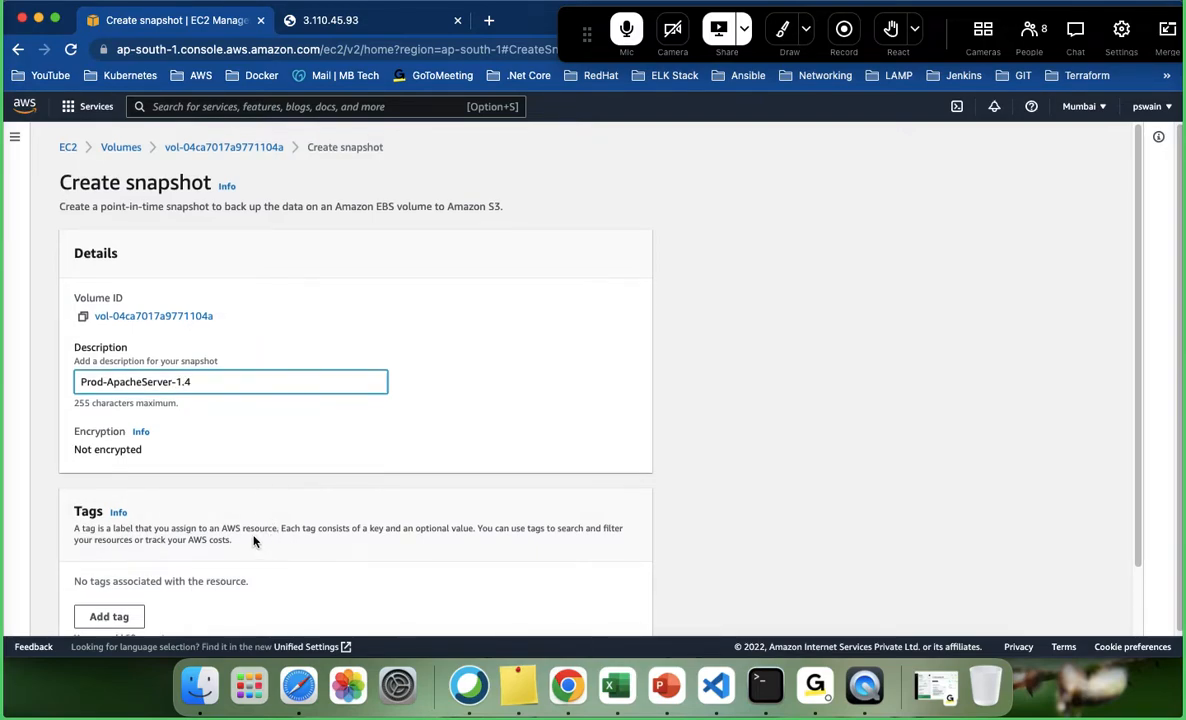
# - Add a tag with key Name and value ApacheProdServer, and create the snapshot
pyautogui.scroll(-2, 254, 538)
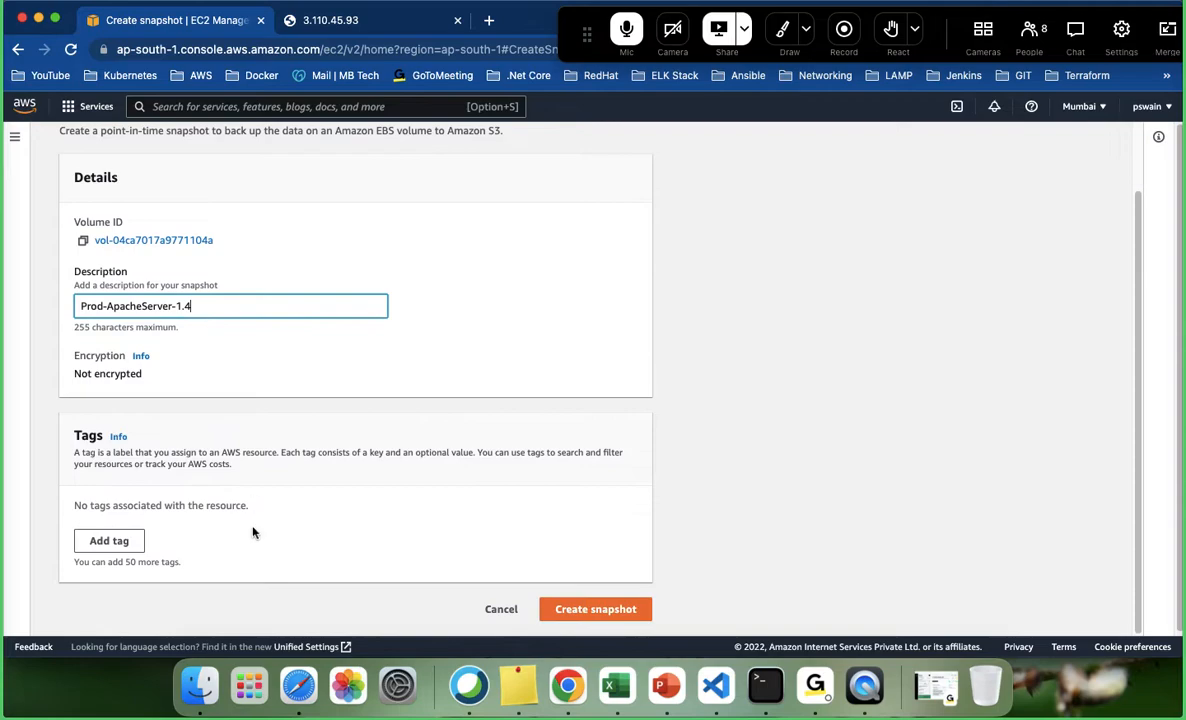
pyautogui.click(114, 538)
pyautogui.write('Name')
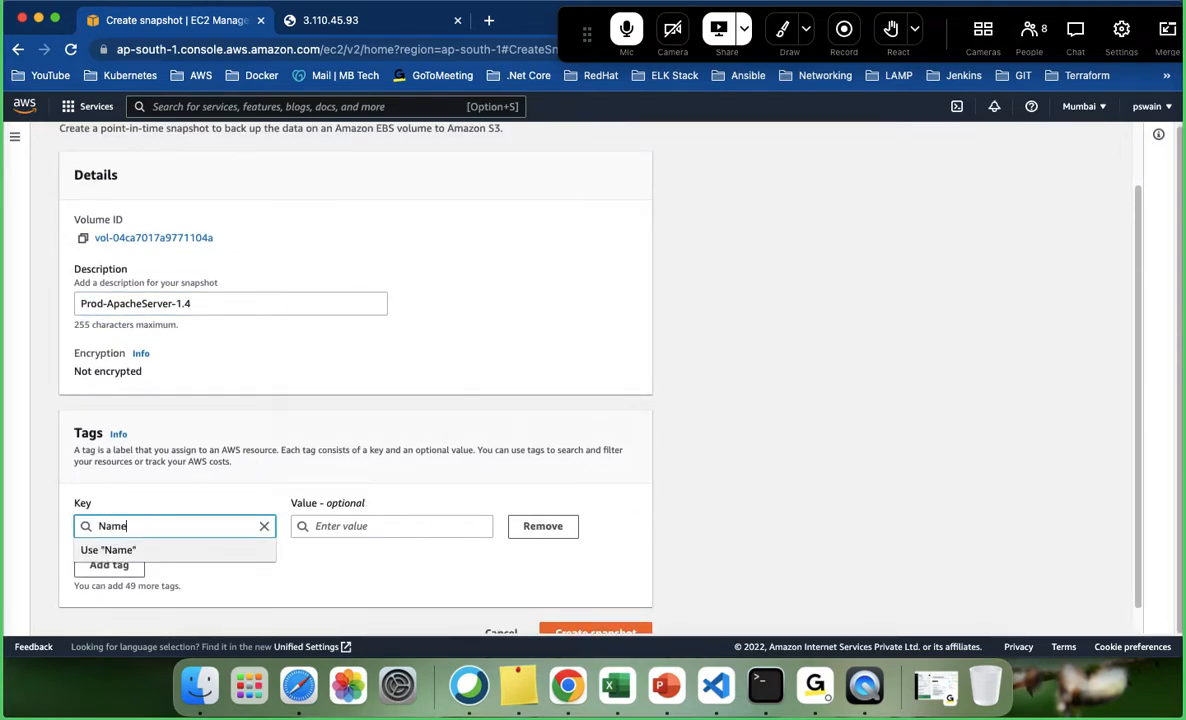
pyautogui.press('Tab')
pyautogui.write('A')
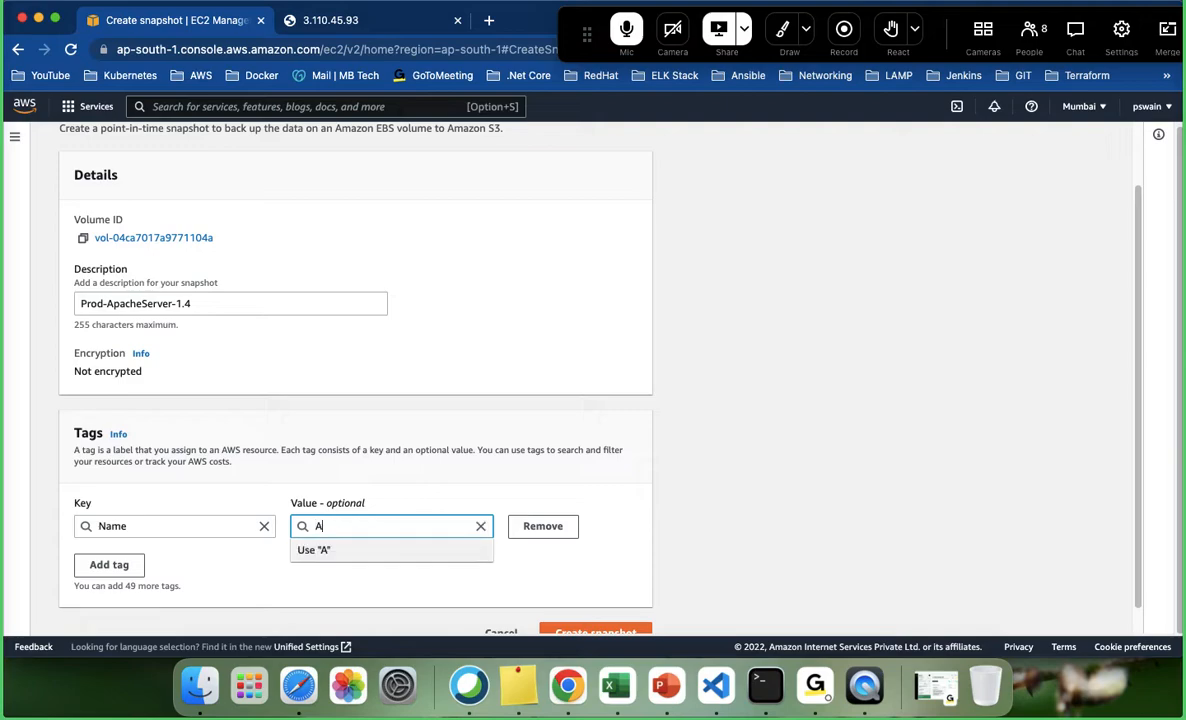
pyautogui.write('pacheProdServer')
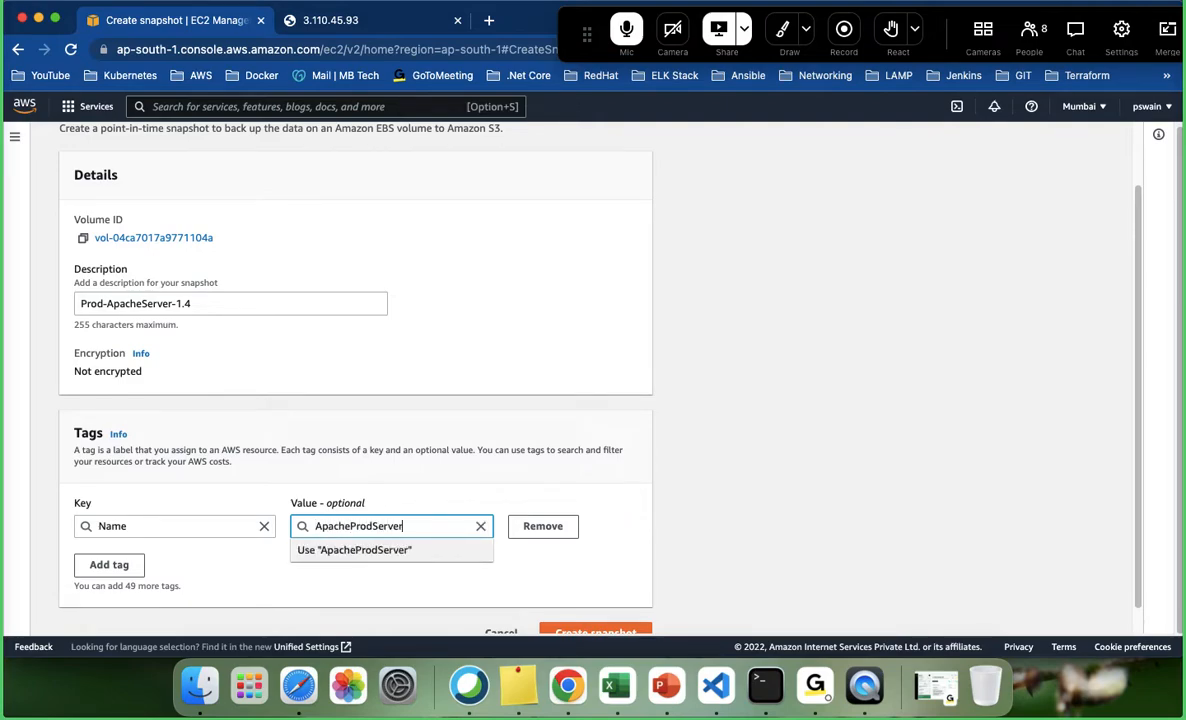
pyautogui.click(569, 566)
pyautogui.scroll(-1, 593, 585)
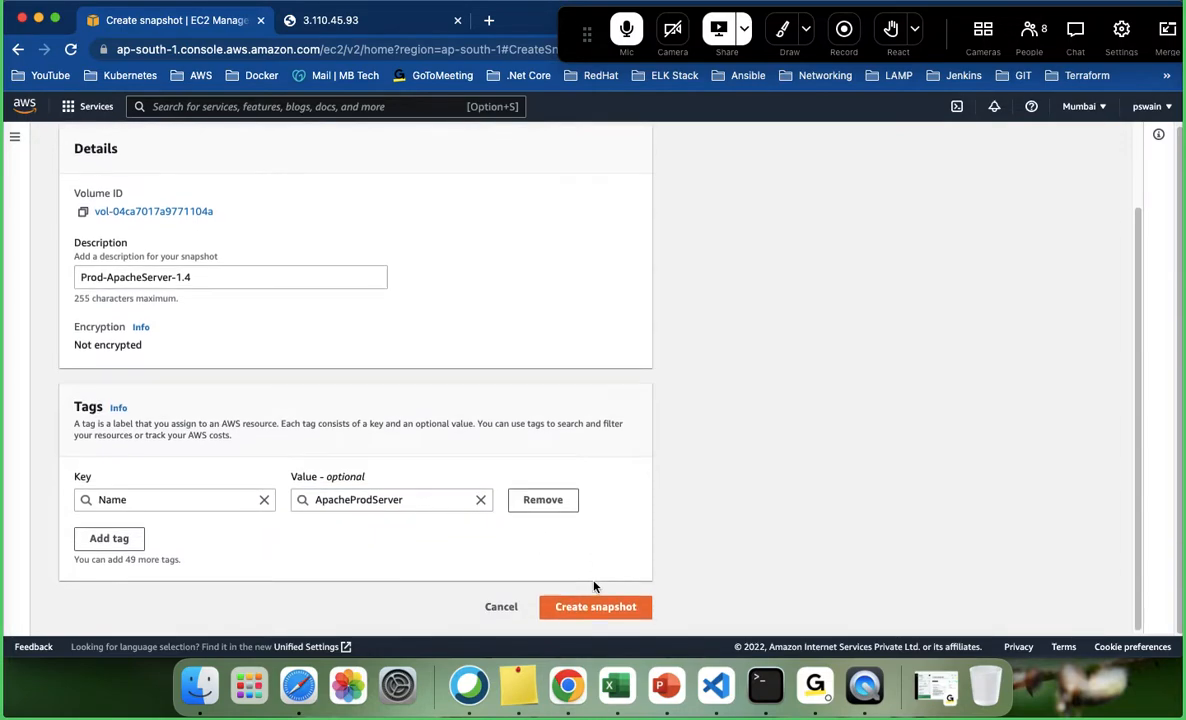
pyautogui.click(597, 614)
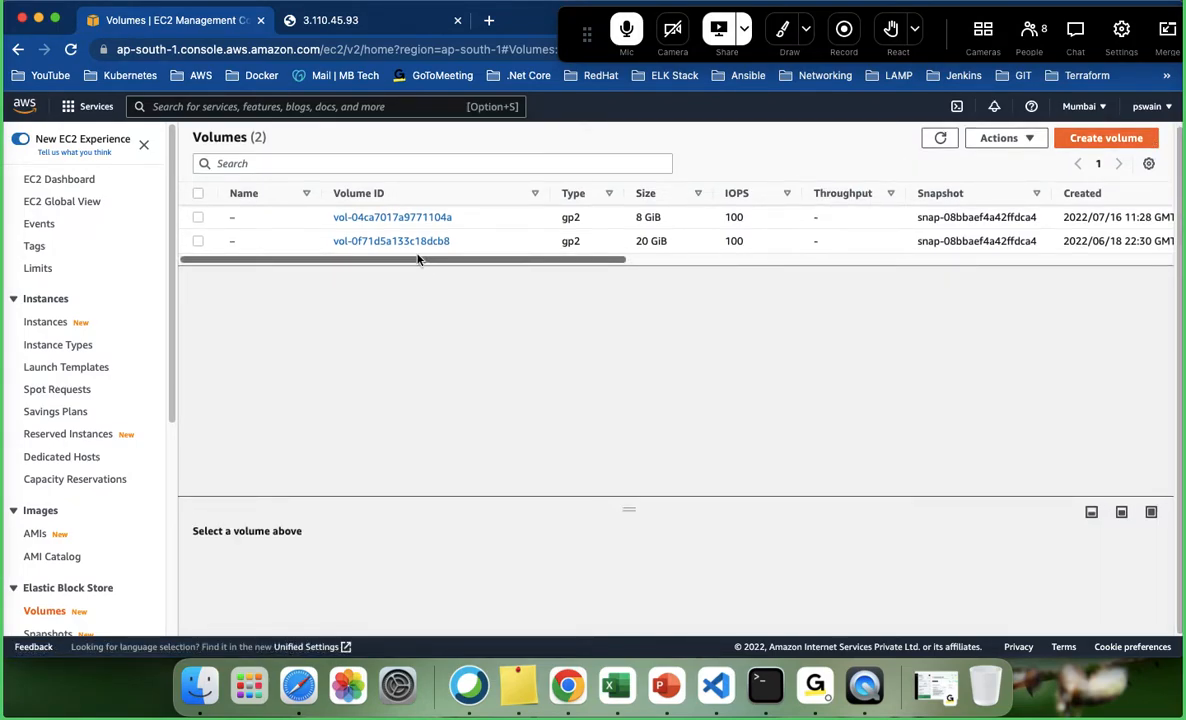
# - Review the details of the 20 GiB volume and return to the volumes list
pyautogui.moveTo(418, 262); pyautogui.dragTo(365, 262)
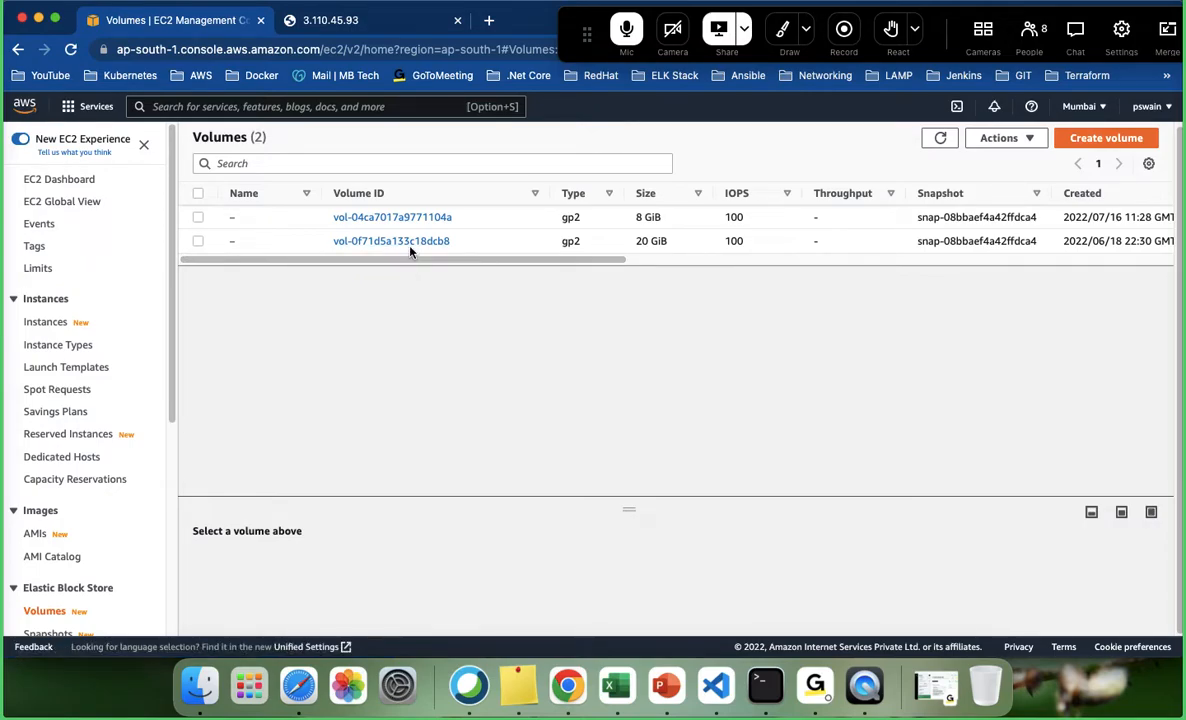
pyautogui.click(409, 247)
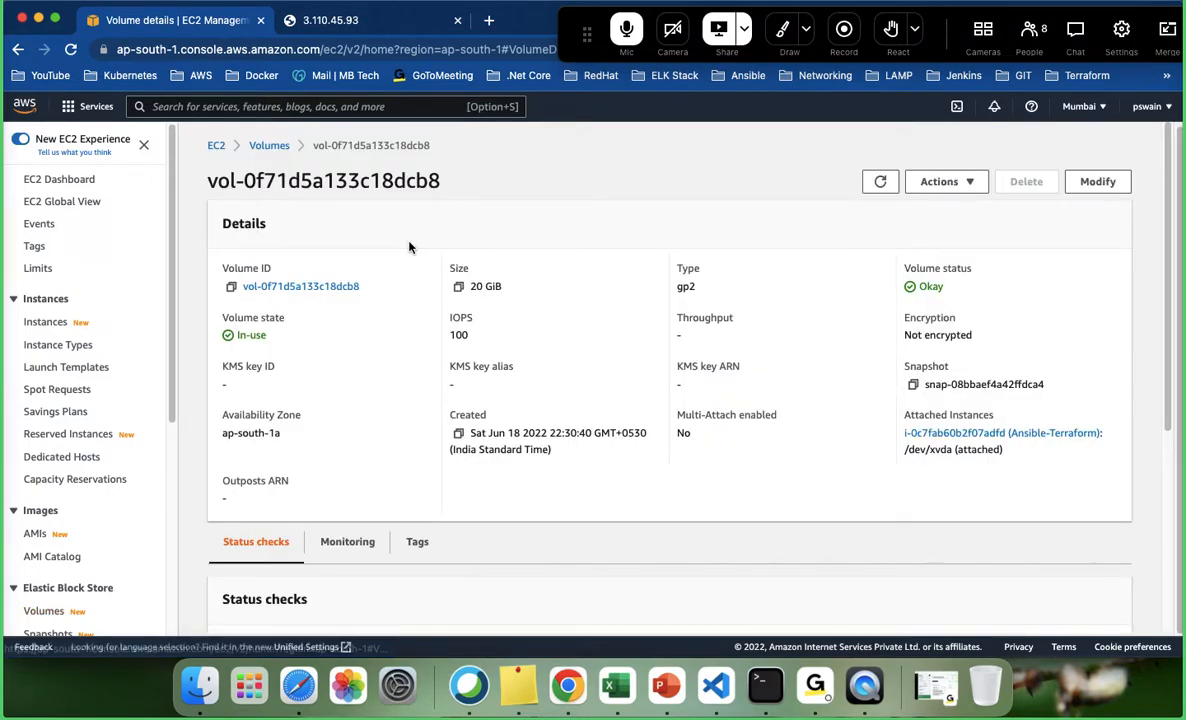
pyautogui.scroll(-2, 560, 410)
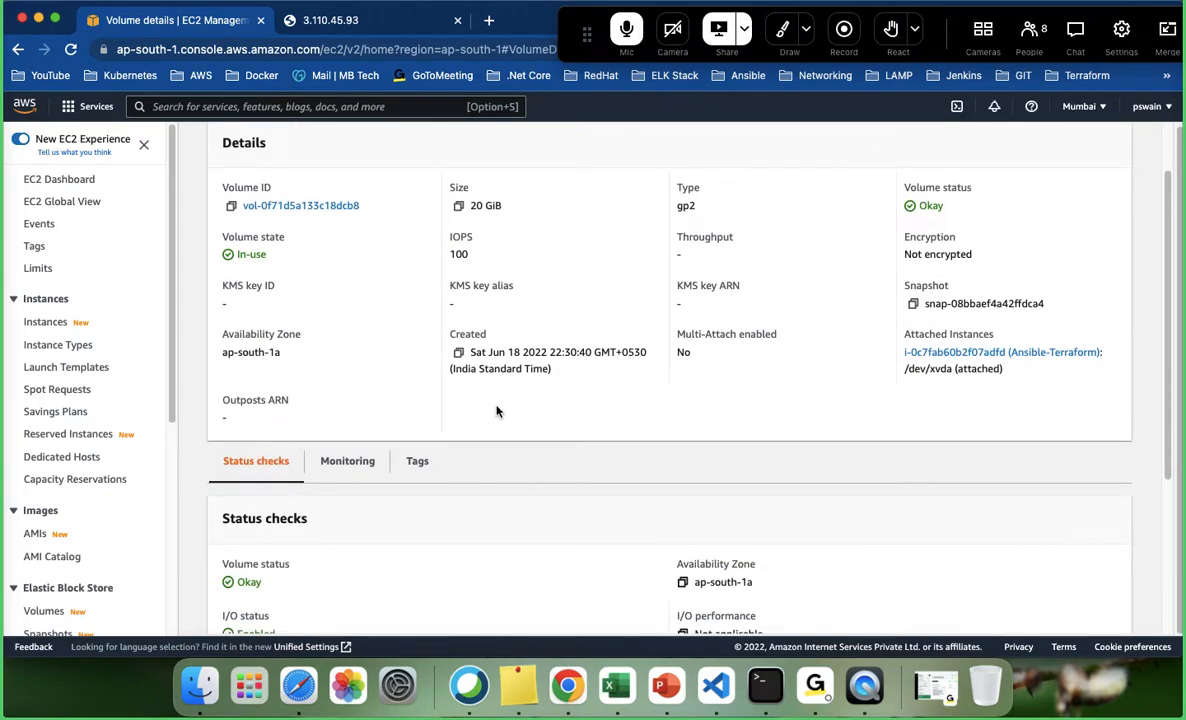
pyautogui.click(17, 49)
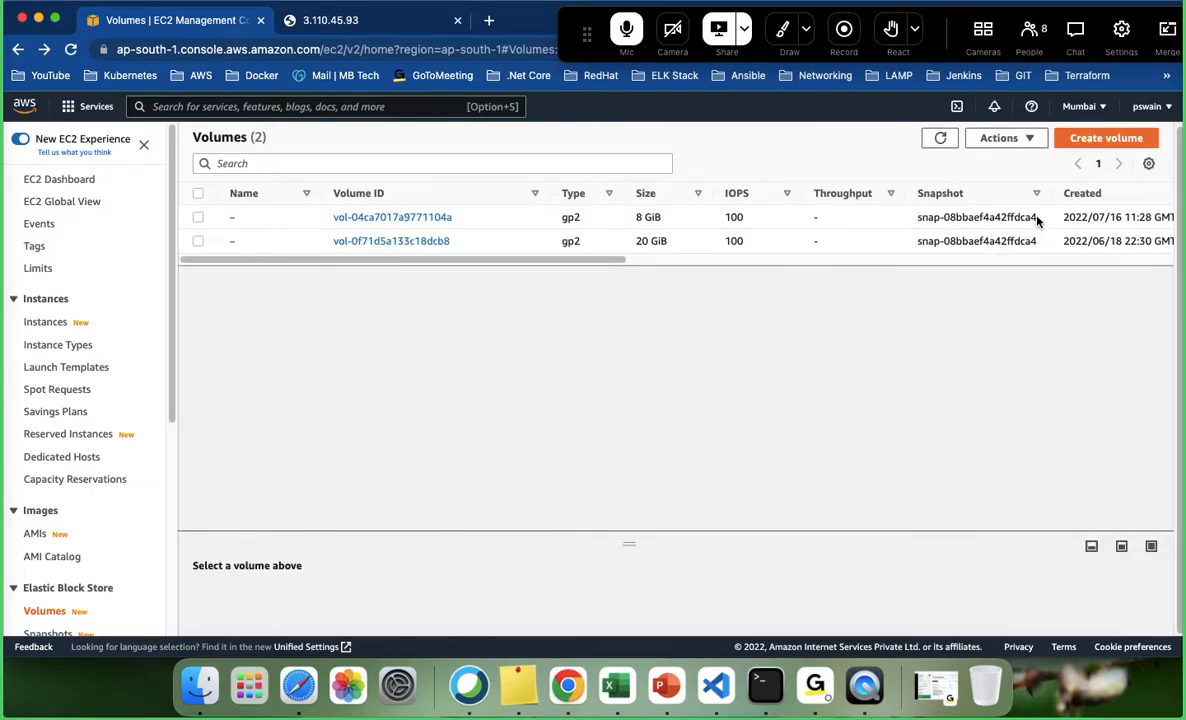
# - Examine the source snapshot ID of the 8 GiB volume in the volumes list
pyautogui.moveTo(1020, 217); pyautogui.dragTo(1038, 218)
pyautogui.moveTo(944, 217); pyautogui.dragTo(1045, 219)
pyautogui.click(1011, 275)
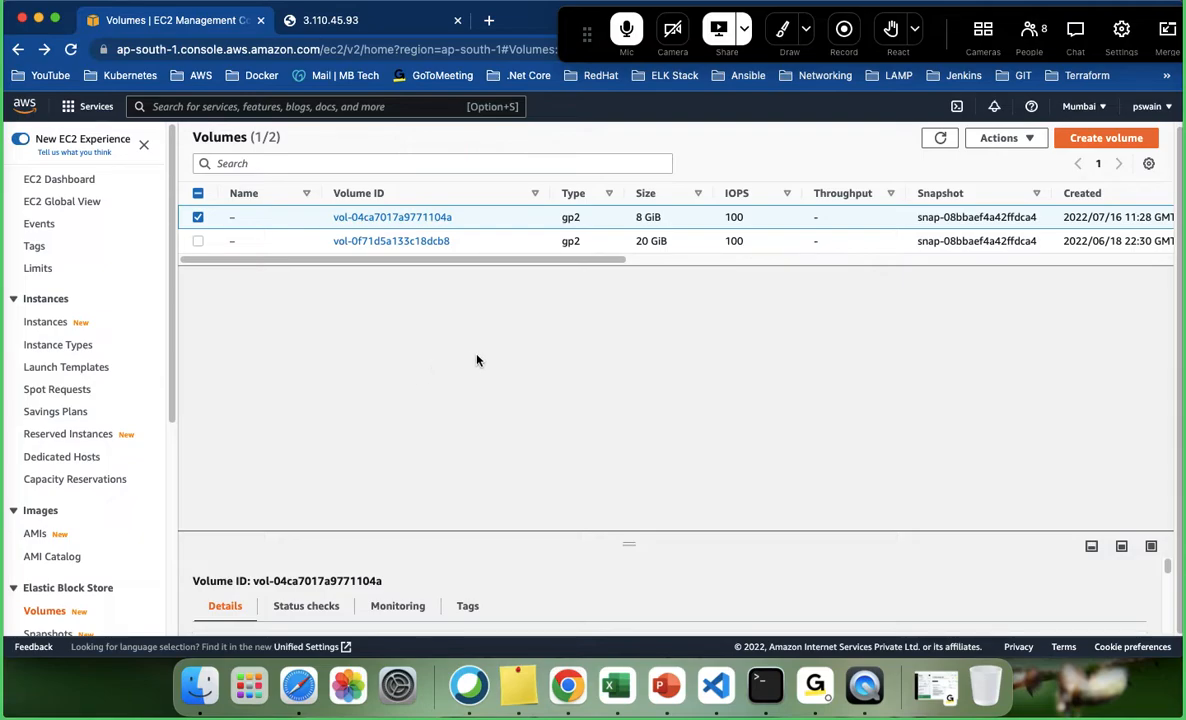
pyautogui.moveTo(1021, 218); pyautogui.dragTo(1040, 224)
# - Show the snapshots and refresh the list repeatedly to check the ApacheProdServer snapshot's status
pyautogui.scroll(-2, 89, 430)
pyautogui.scroll(-5, 89, 431)
pyautogui.click(47, 414)
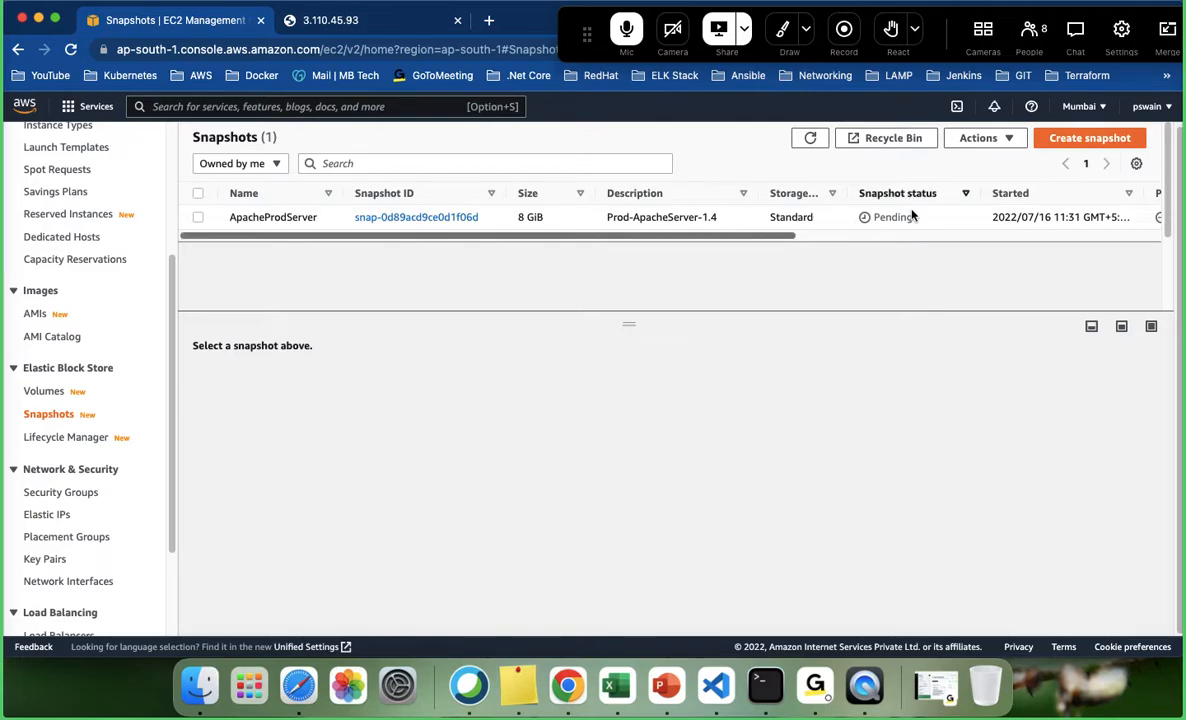
pyautogui.click(812, 142)
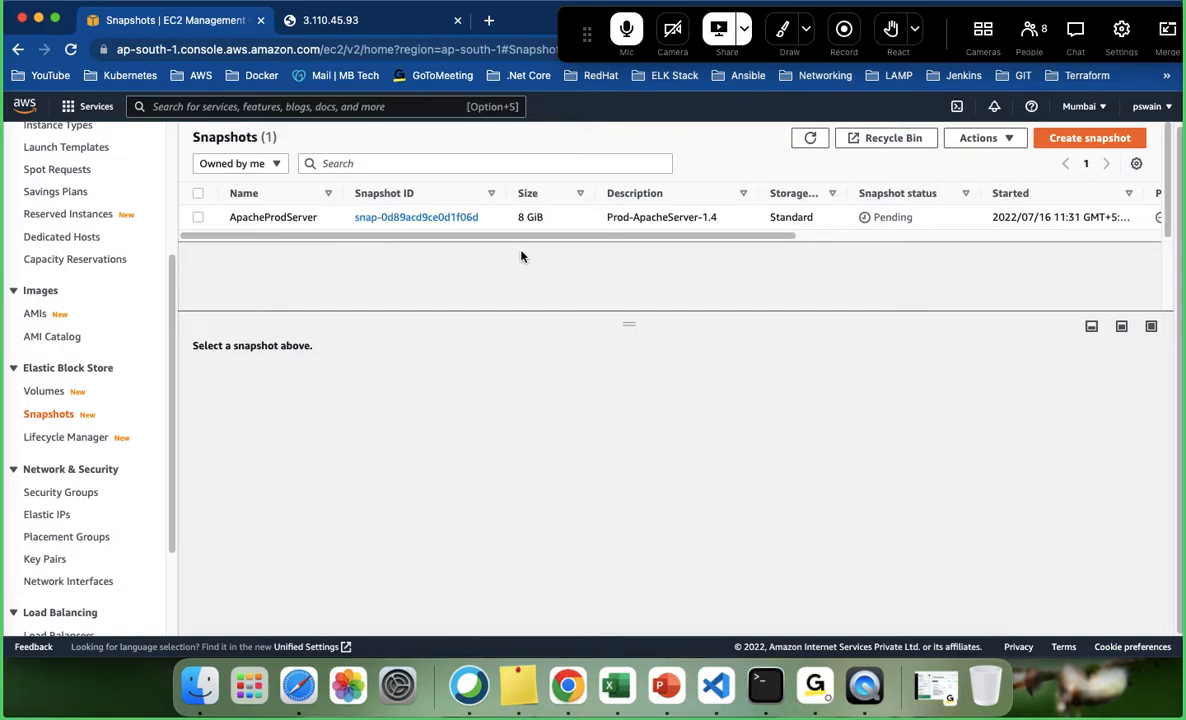
pyautogui.click(810, 138)
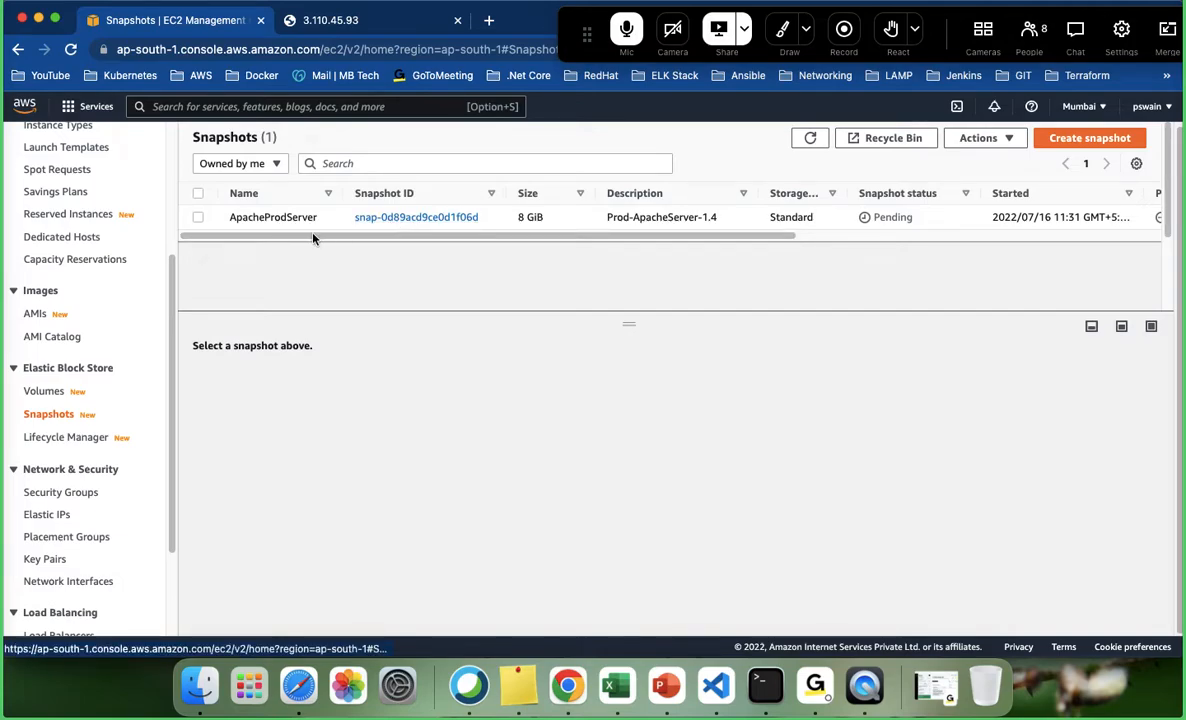
pyautogui.scroll(5, 150, 241)
pyautogui.click(809, 142)
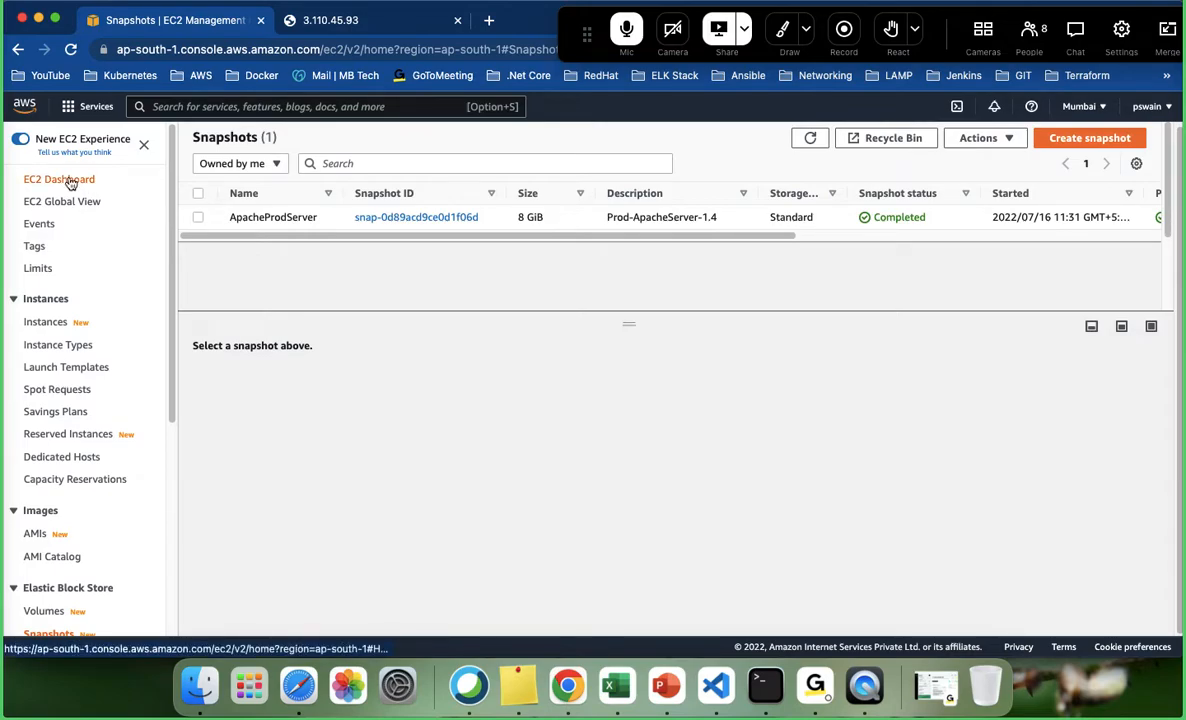
# - Terminate the running t2.medium instance i-0cfae3d166c45acec from the instances list
pyautogui.click(42, 324)
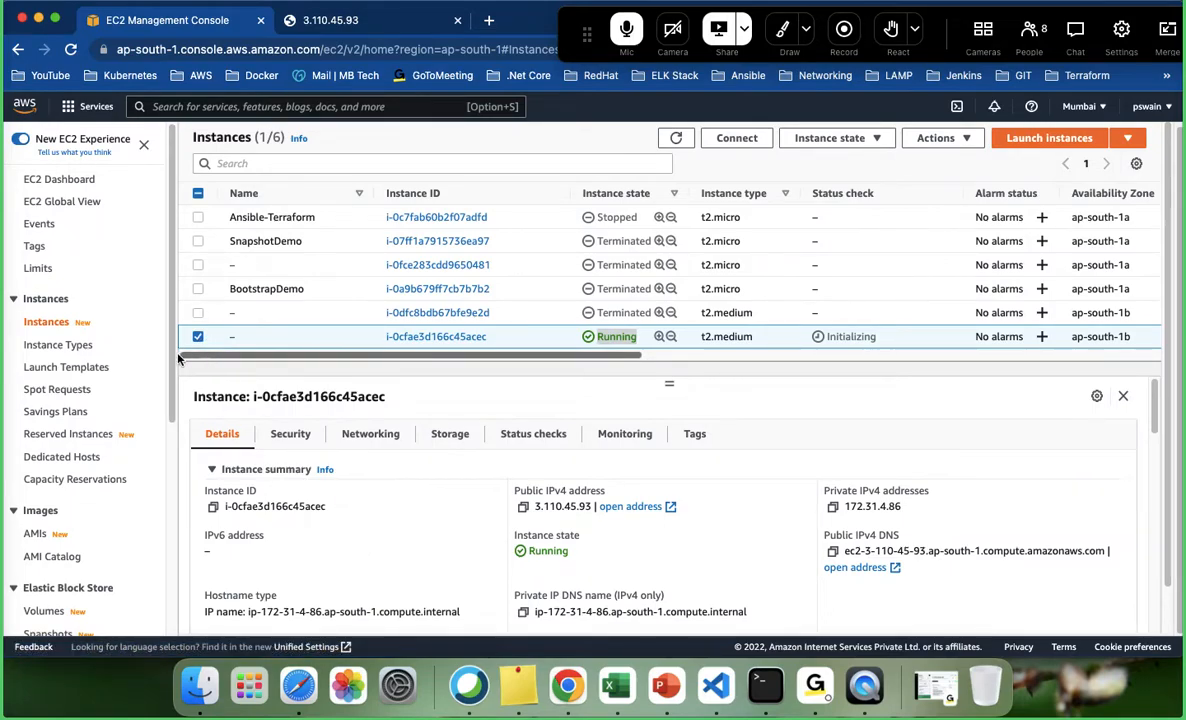
pyautogui.click(846, 139)
pyautogui.click(846, 254)
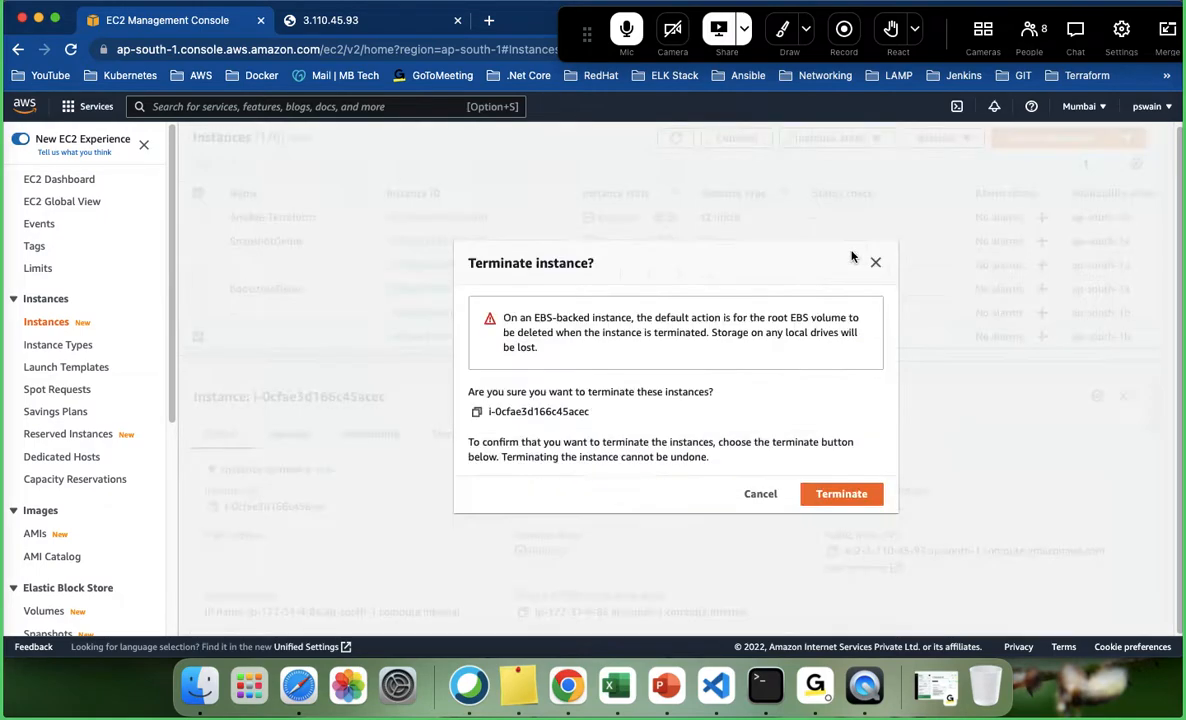
pyautogui.click(840, 496)
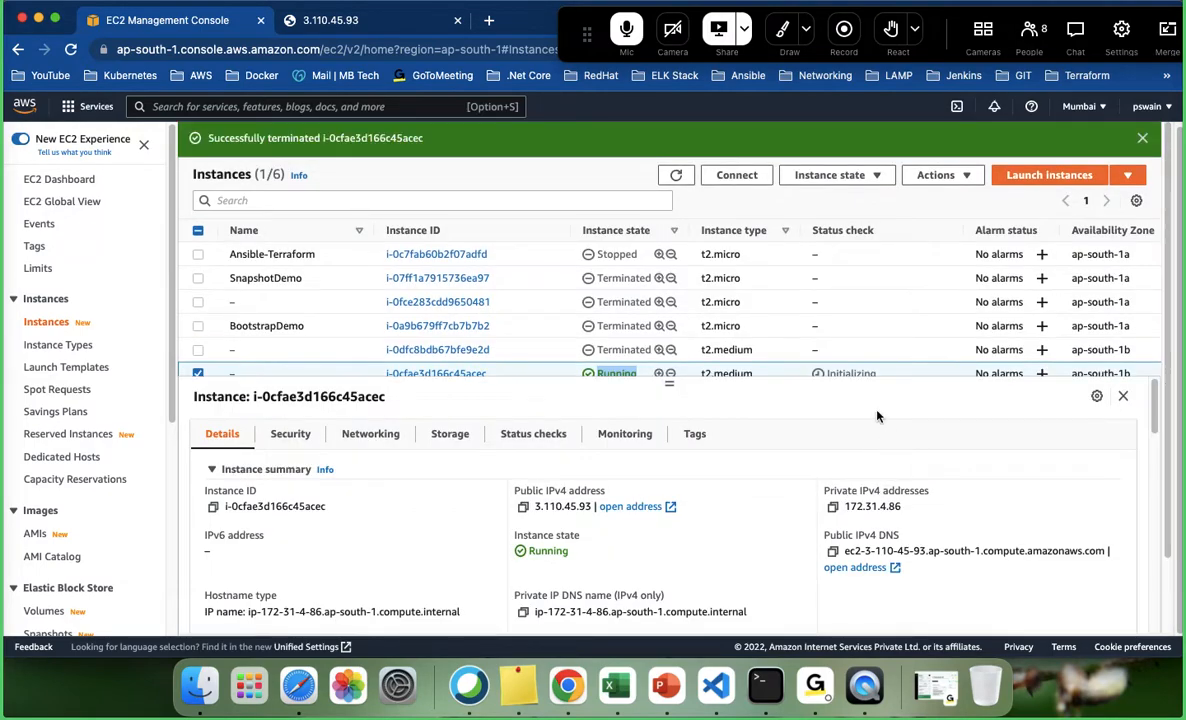
# - Check the state of the terminated t2.medium instance and review the remaining volumes in the volumes list
pyautogui.scroll(-2, 836, 294)
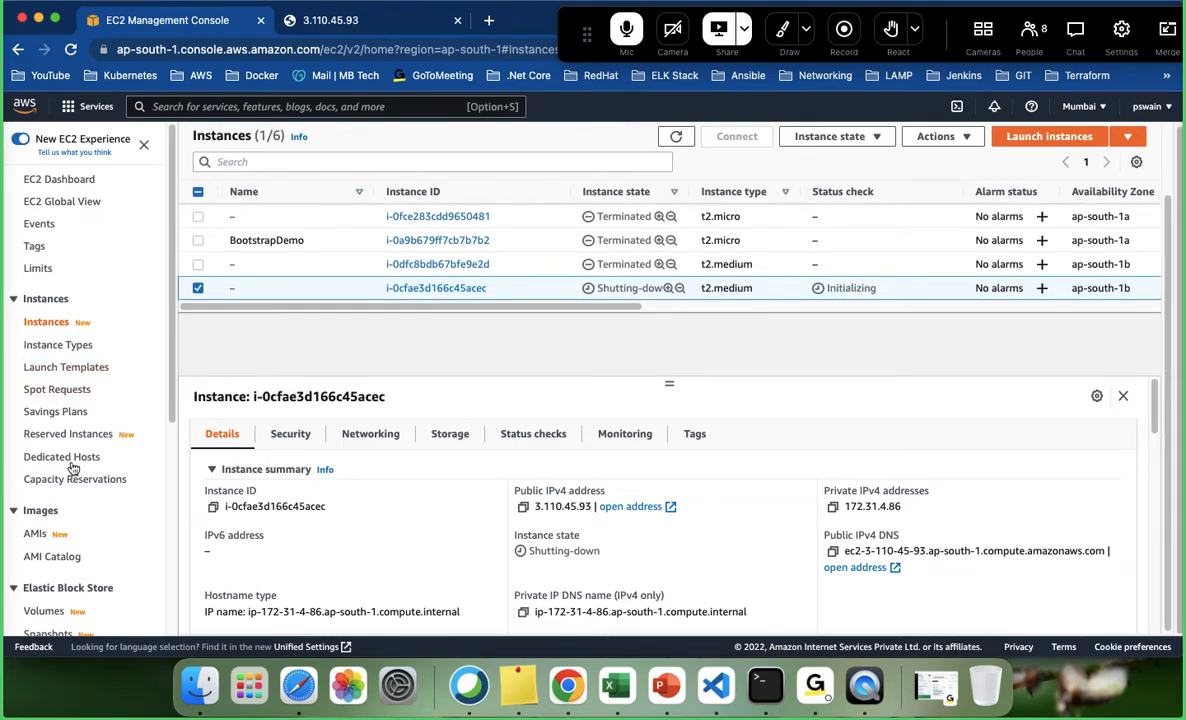
pyautogui.scroll(-2, 78, 487)
pyautogui.click(46, 500)
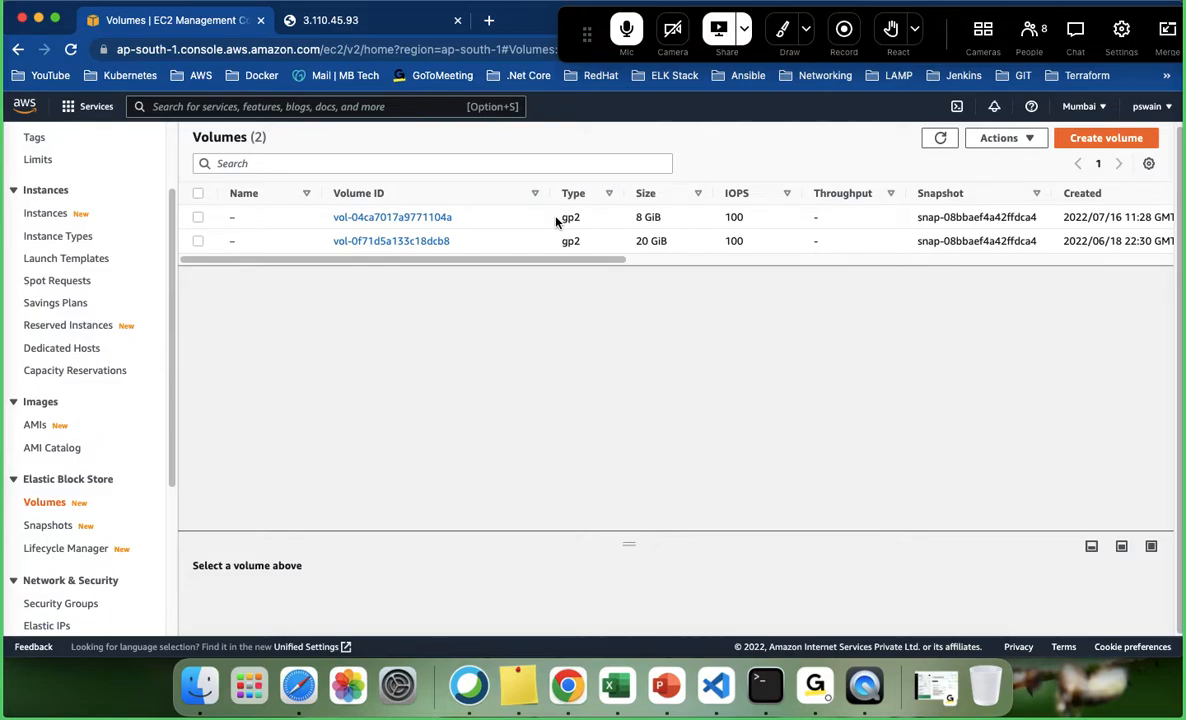
pyautogui.scroll(-2, 137, 372)
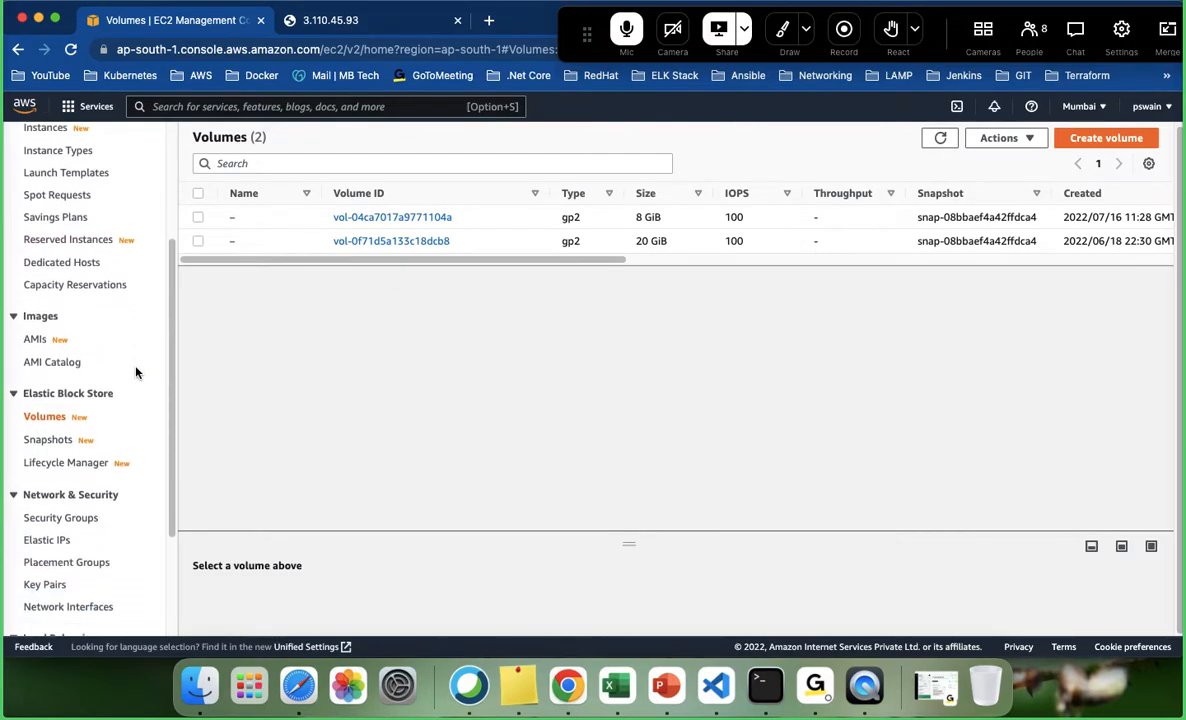
pyautogui.scroll(4, 137, 372)
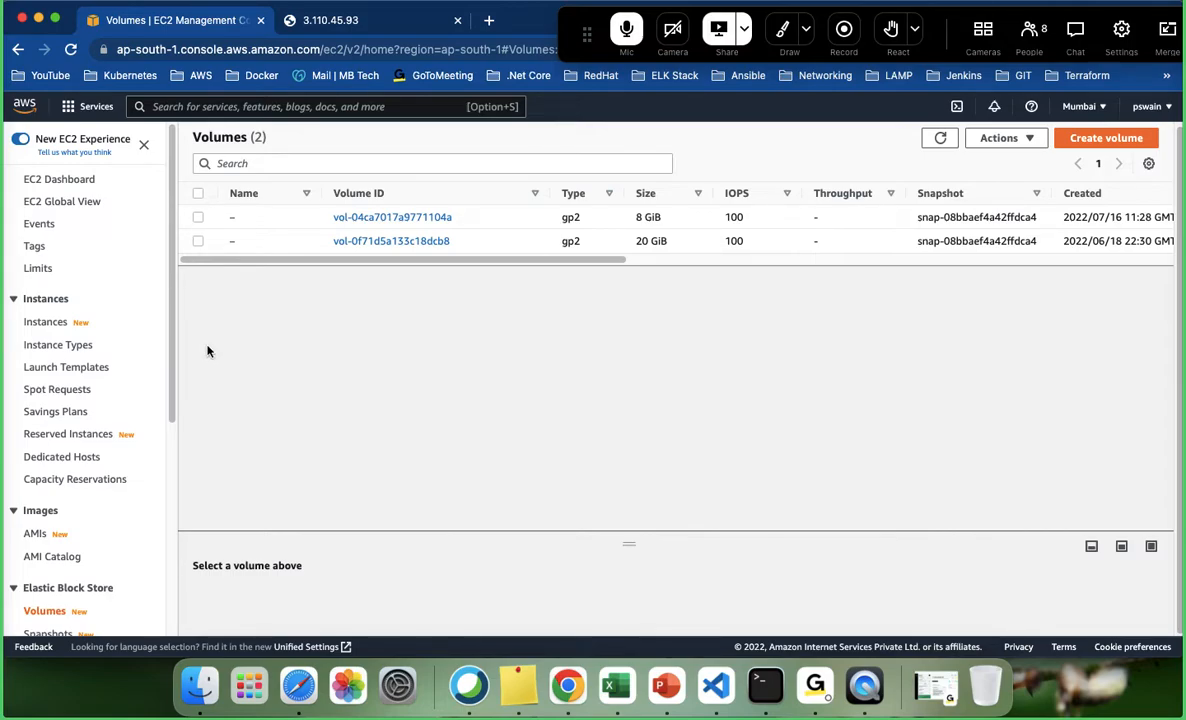
pyautogui.scroll(-5, 142, 329)
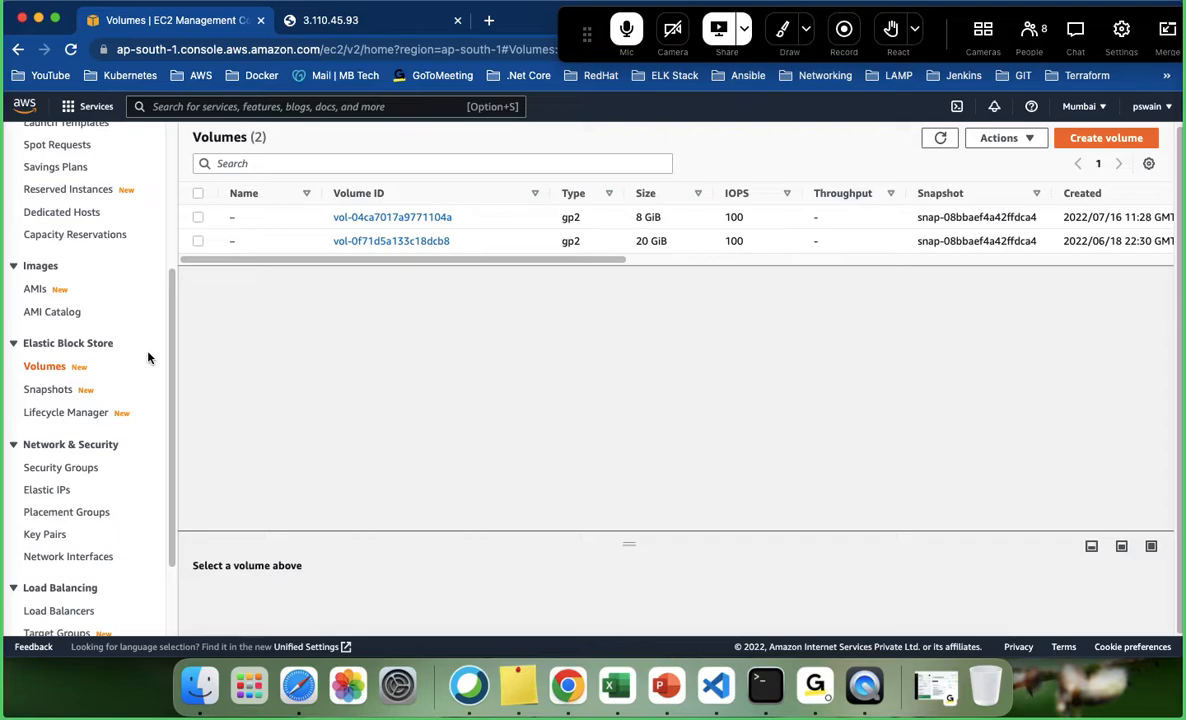
# - Start creating an image from the ApacheProdServer snapshot and name it Prod-ApacheServer-1.4
pyautogui.click(58, 395)
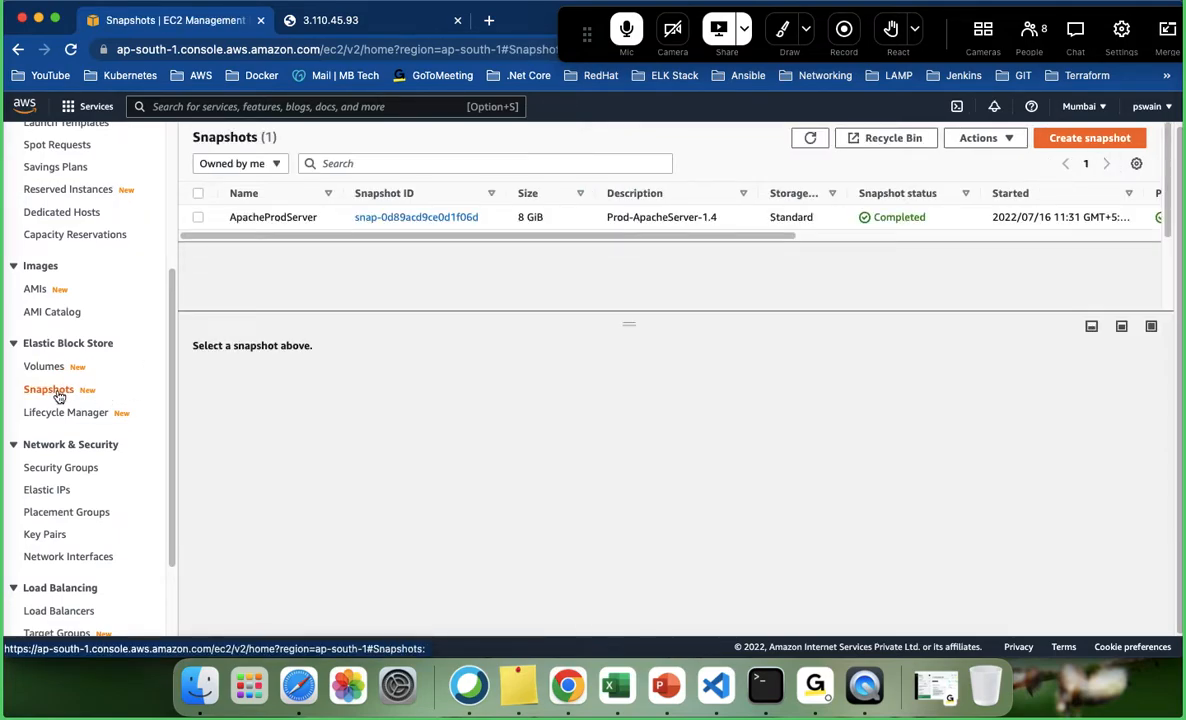
pyautogui.click(198, 217)
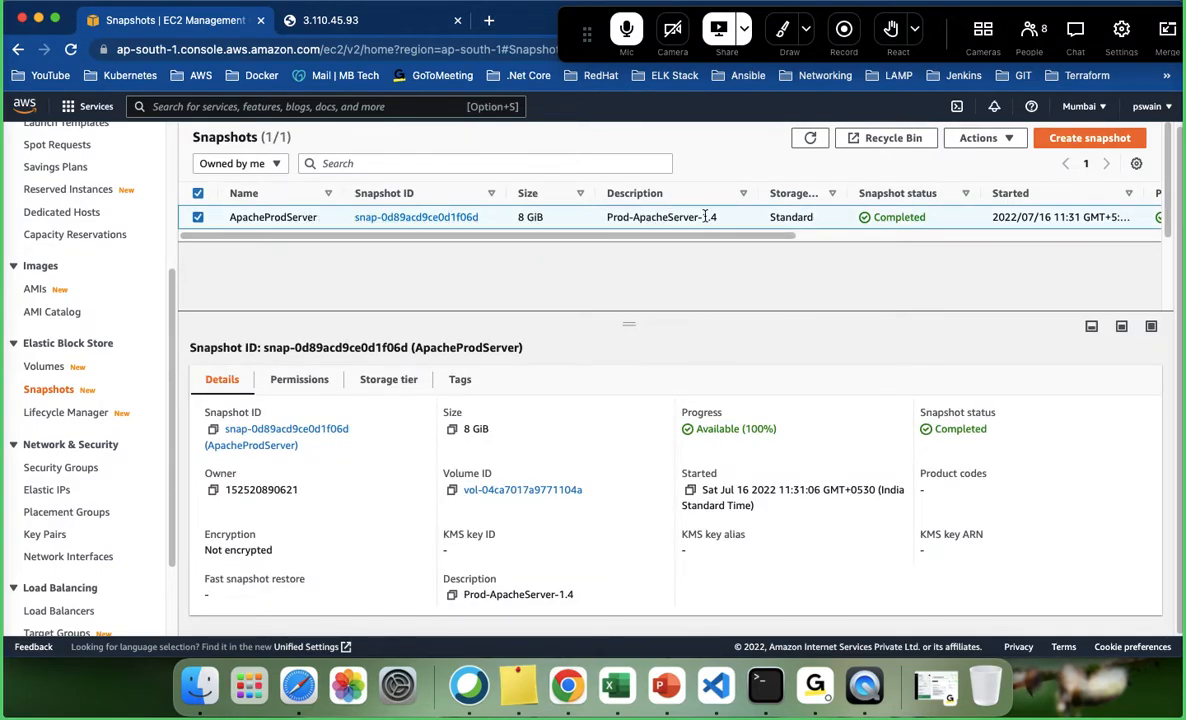
pyautogui.click(996, 140)
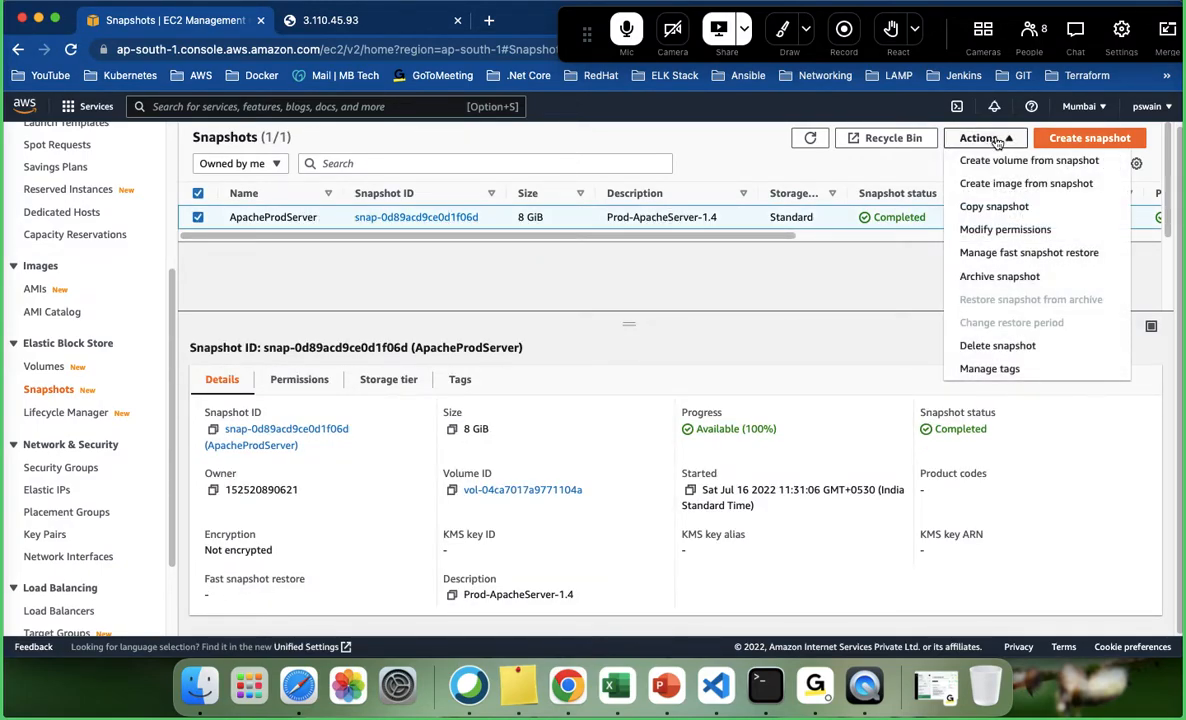
pyautogui.click(1076, 190)
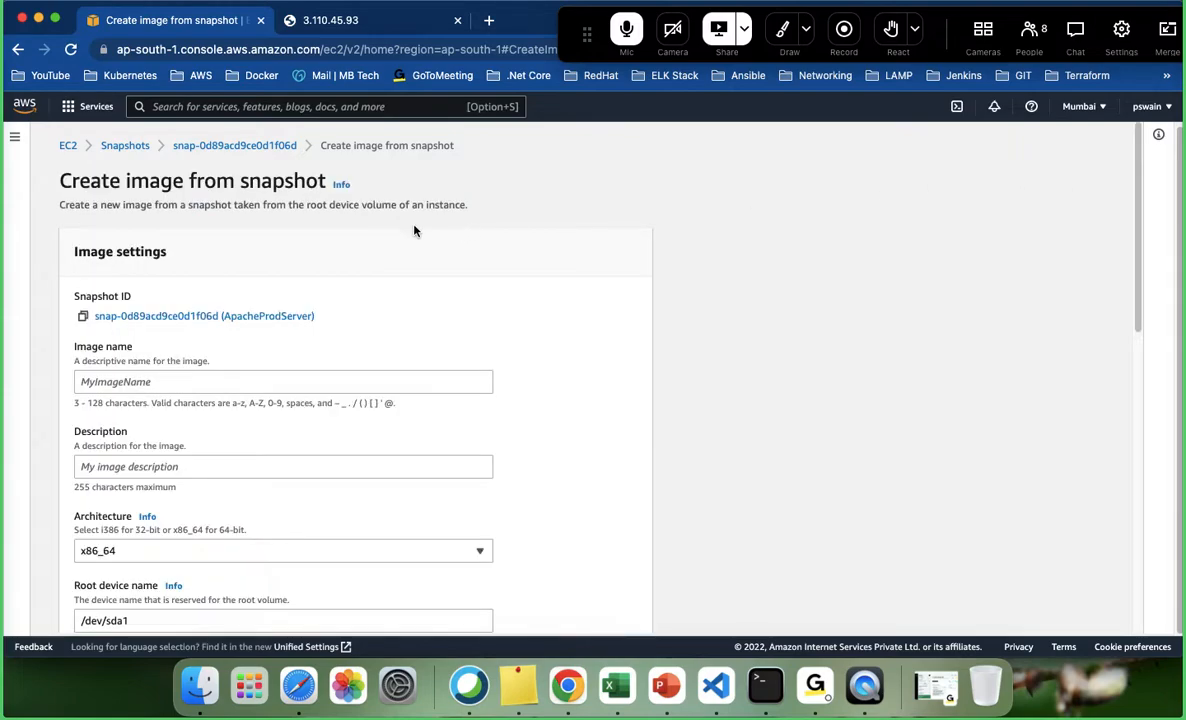
pyautogui.click(126, 381)
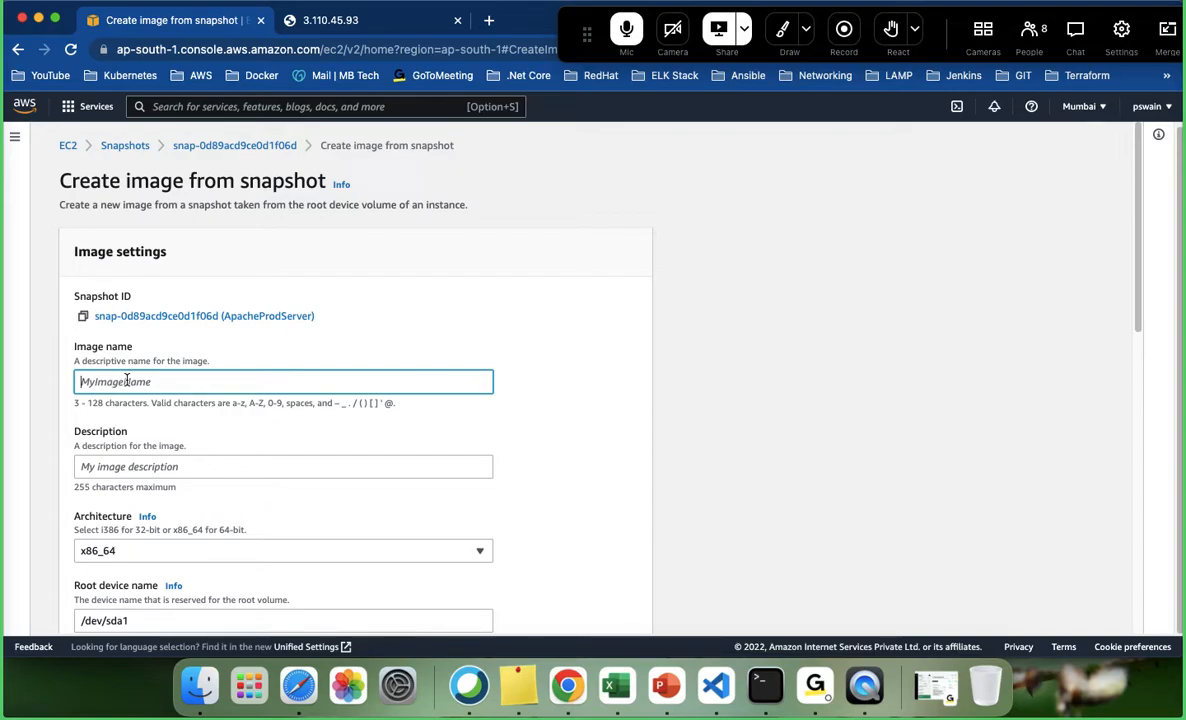
pyautogui.write('Prod-ApacheServer-1.4')
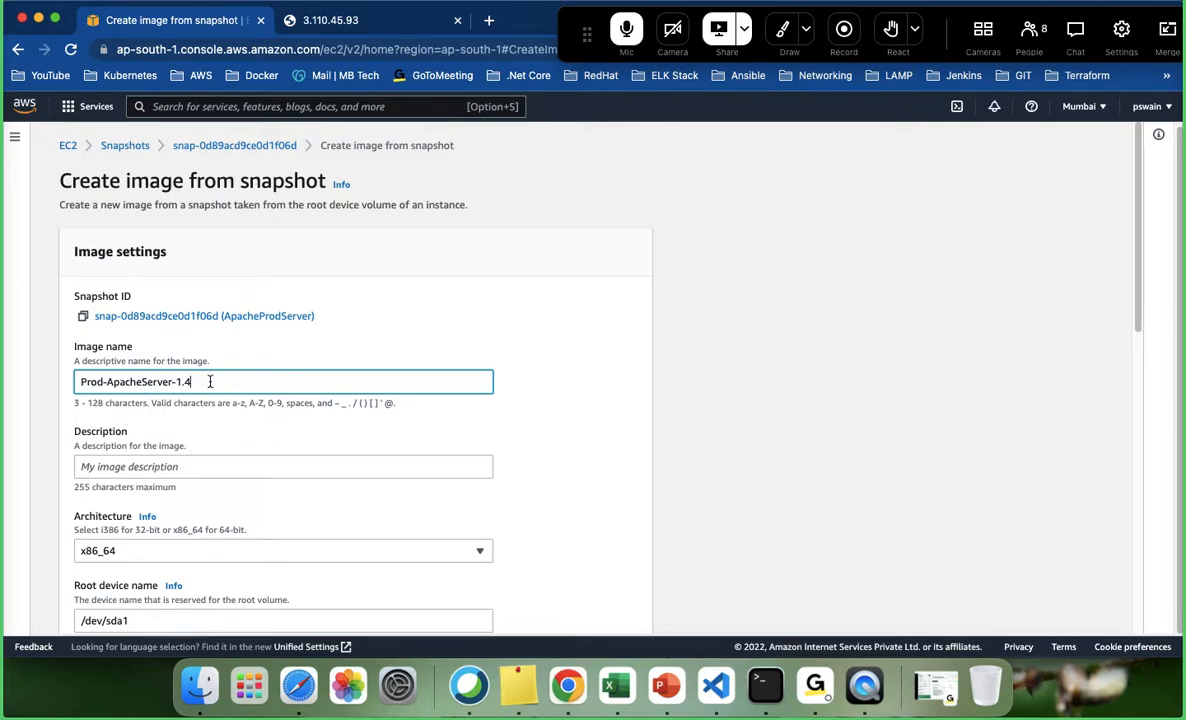
# - Set the image description to "Prod ApacheServer ABC-Banking", reusing the image name as its base
pyautogui.moveTo(207, 381); pyautogui.dragTo(20, 390)
pyautogui.press('super+c')
pyautogui.click(121, 464)
pyautogui.press('super+v')
pyautogui.click(110, 469)
pyautogui.press('BackSpace')
pyautogui.moveTo(190, 467); pyautogui.dragTo(171, 467)
pyautogui.press('BackSpace')
pyautogui.write('Applica')
pyautogui.press('BackSpace')
pyautogui.press('BackSpace')
pyautogui.press('BackSpace')
pyautogui.press('BackSpace')
pyautogui.press('BackSpace')
pyautogui.press('BackSpace')
pyautogui.press('BackSpace')
pyautogui.write('ABC-Banking')
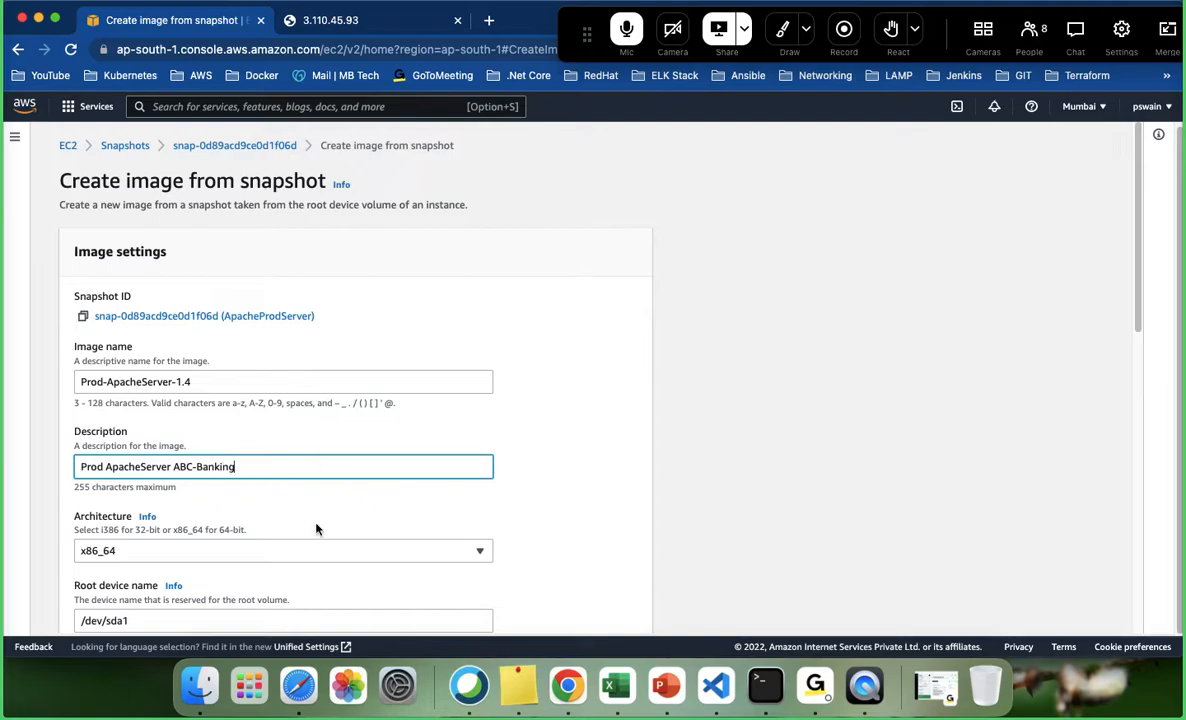
# - Create the image with the default x86_64 architecture, /dev/sda1 root device and 8 GiB gp2 volume settings
pyautogui.scroll(-2, 315, 530)
pyautogui.scroll(-2, 430, 480)
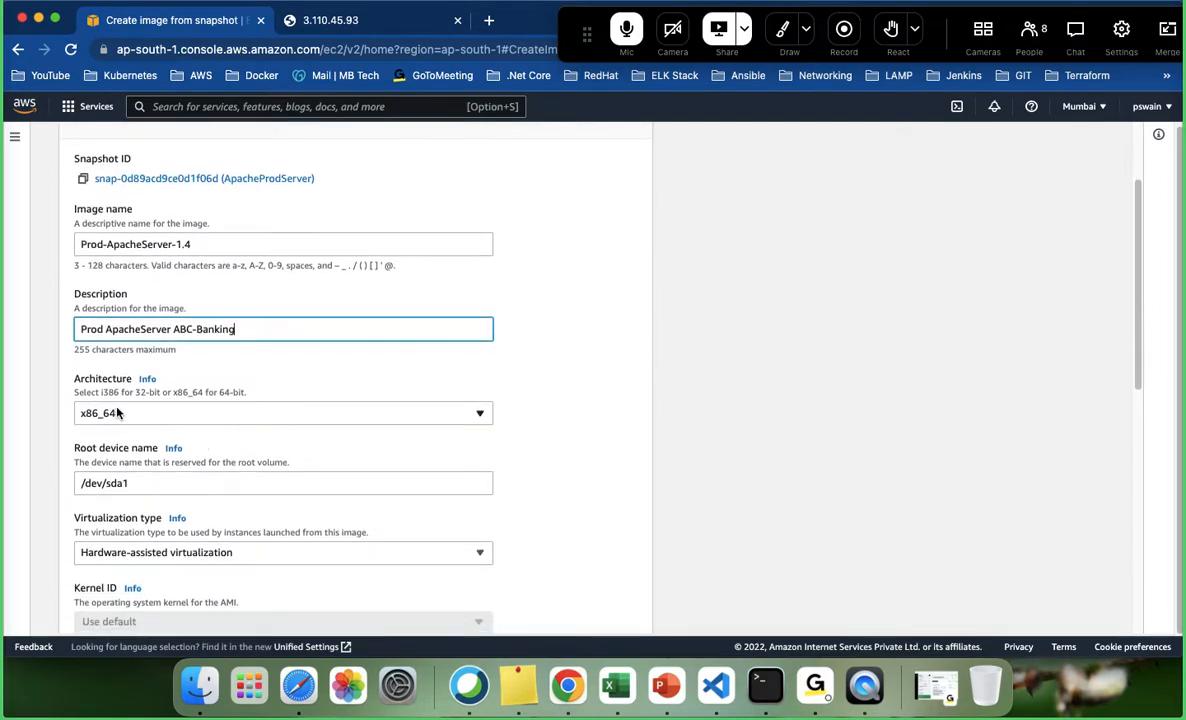
pyautogui.scroll(-1, 358, 427)
pyautogui.scroll(-1, 361, 429)
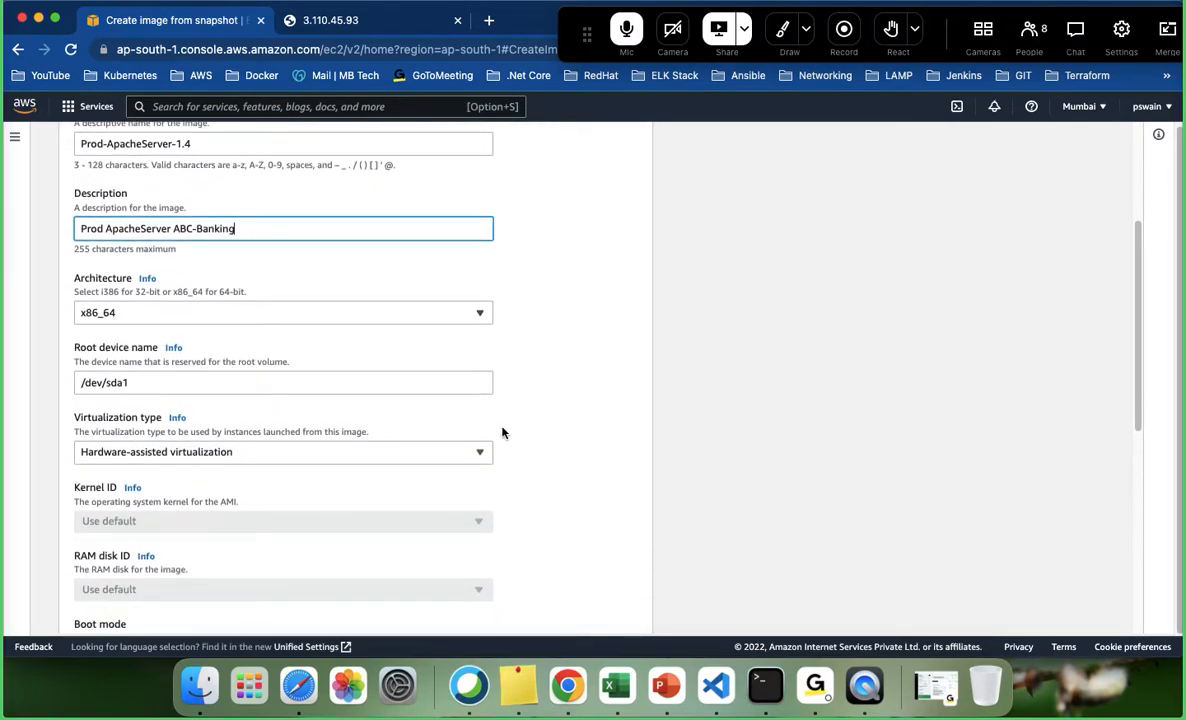
pyautogui.scroll(4, 502, 432)
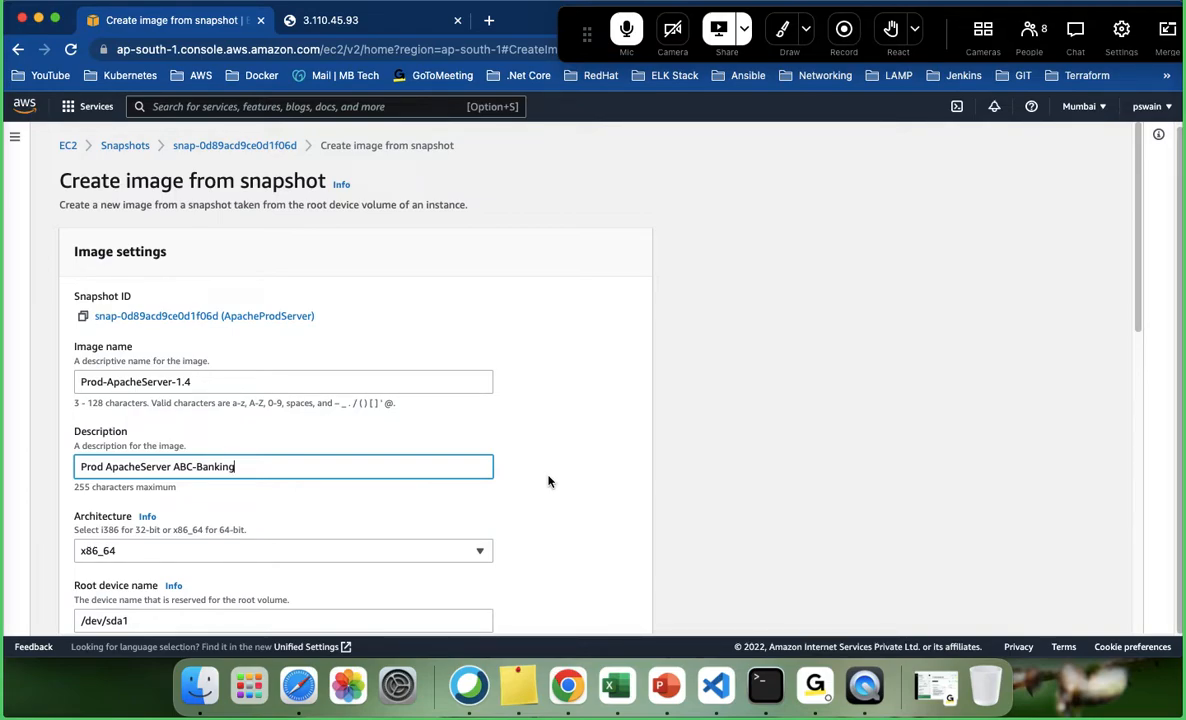
pyautogui.scroll(-3, 548, 482)
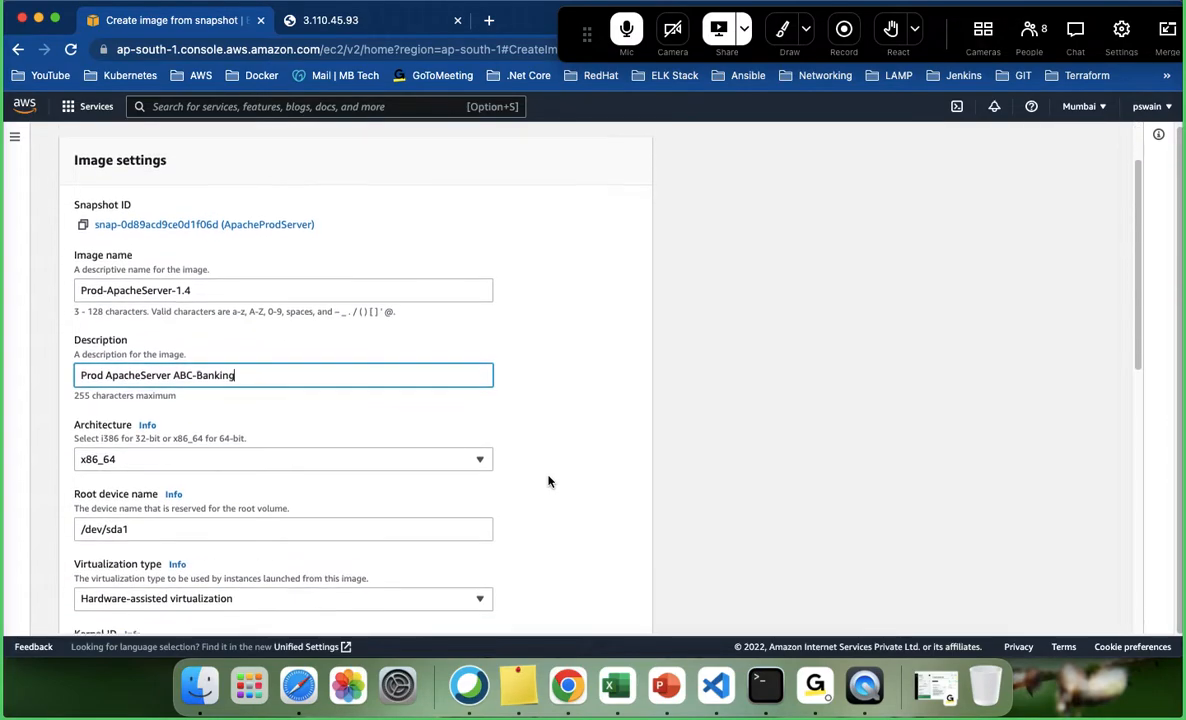
pyautogui.scroll(-1, 560, 457)
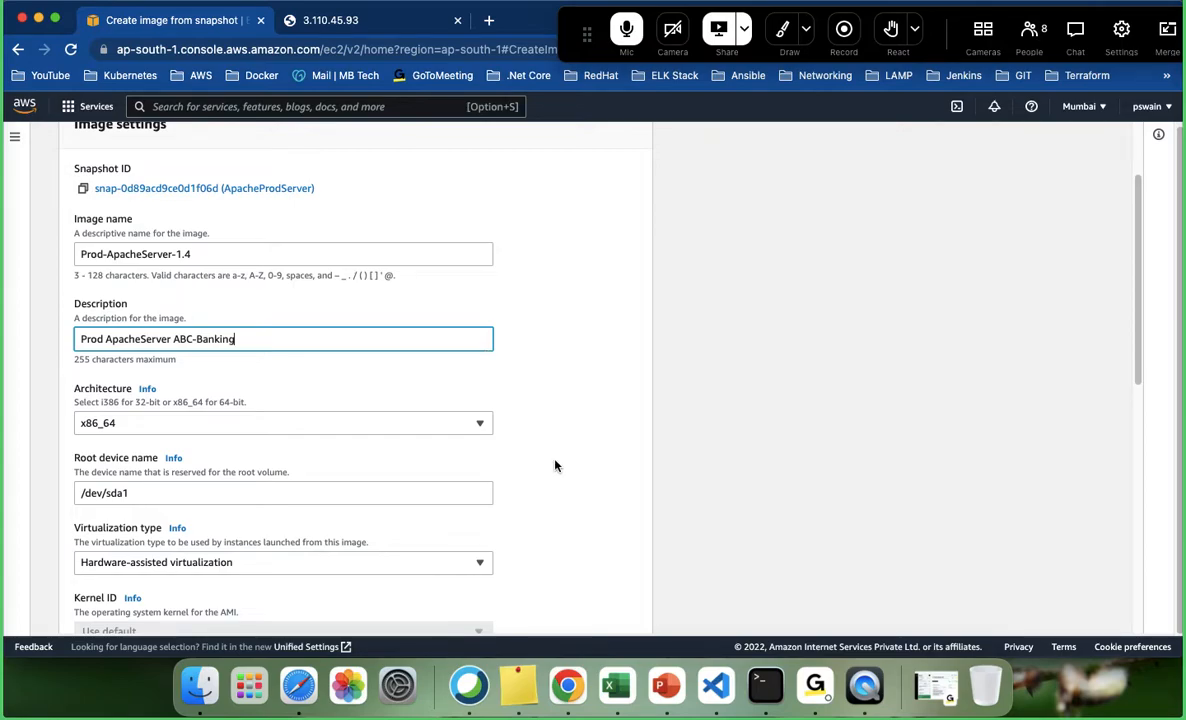
pyautogui.scroll(-2, 550, 450)
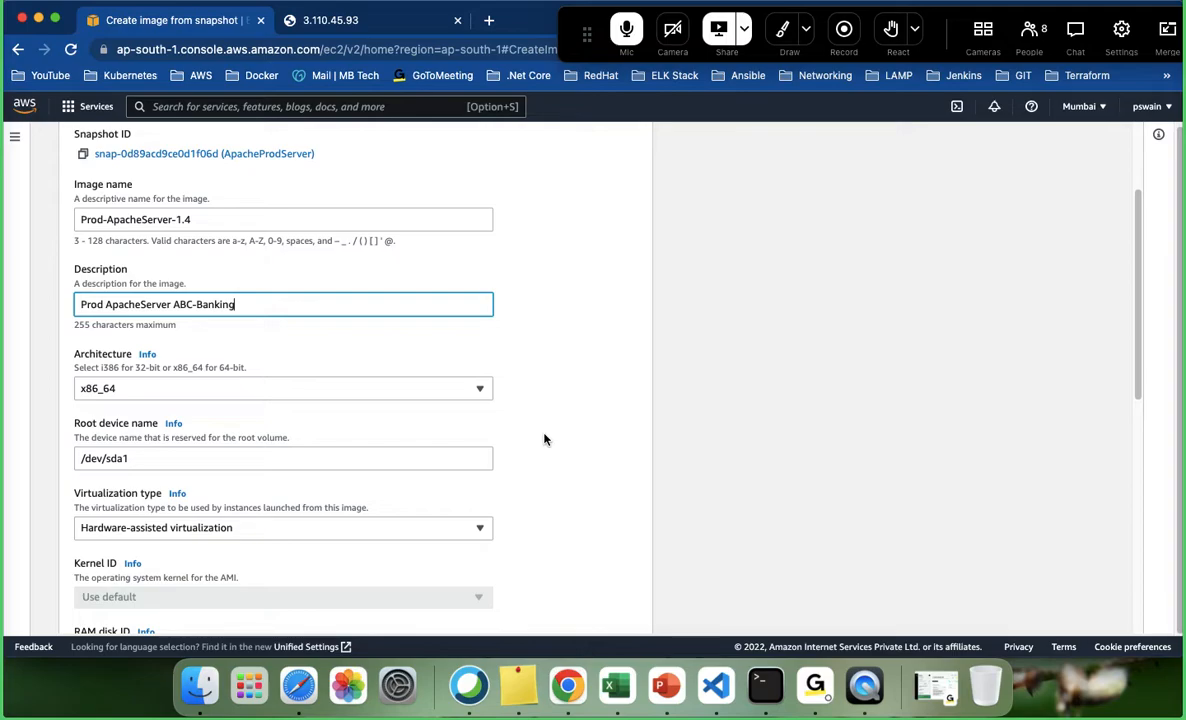
pyautogui.scroll(-1, 545, 439)
pyautogui.scroll(-4, 555, 438)
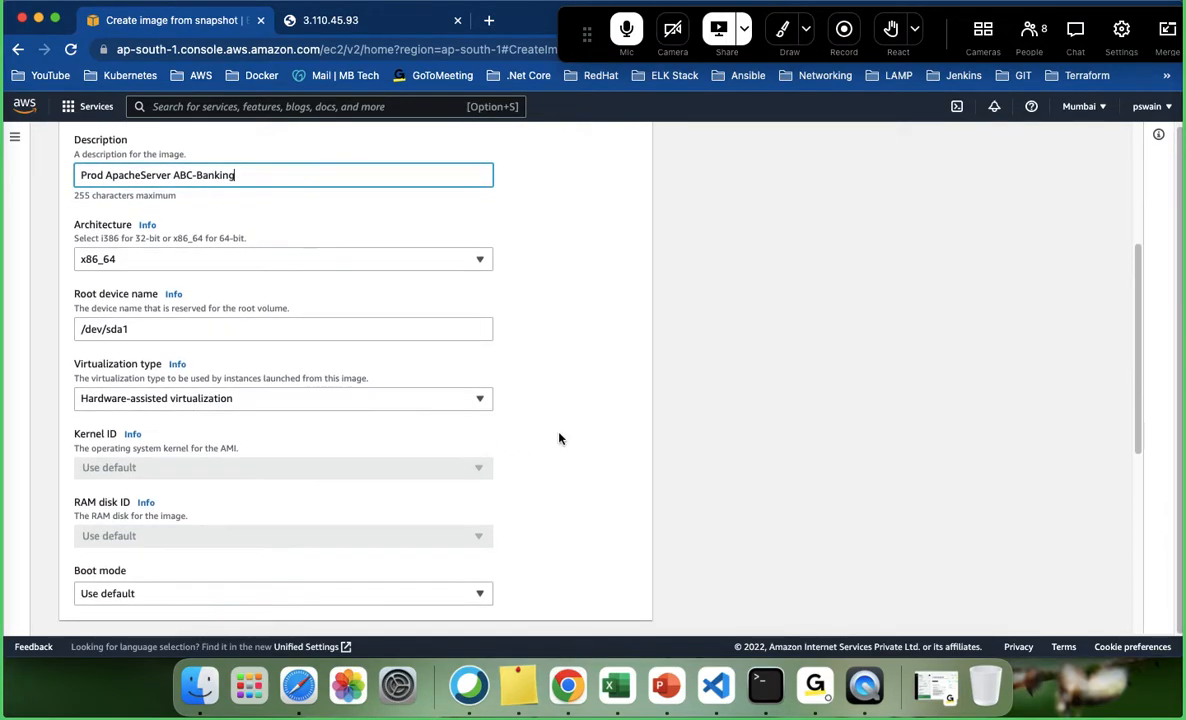
pyautogui.scroll(-5, 543, 407)
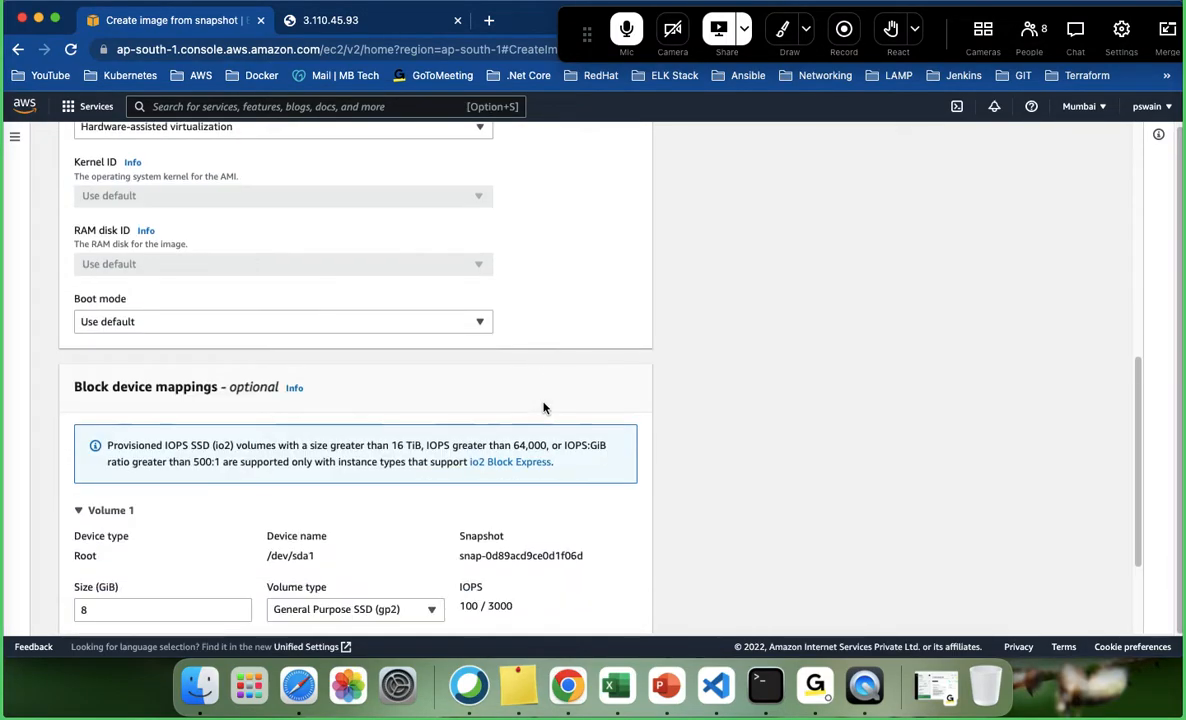
pyautogui.scroll(-3, 400, 440)
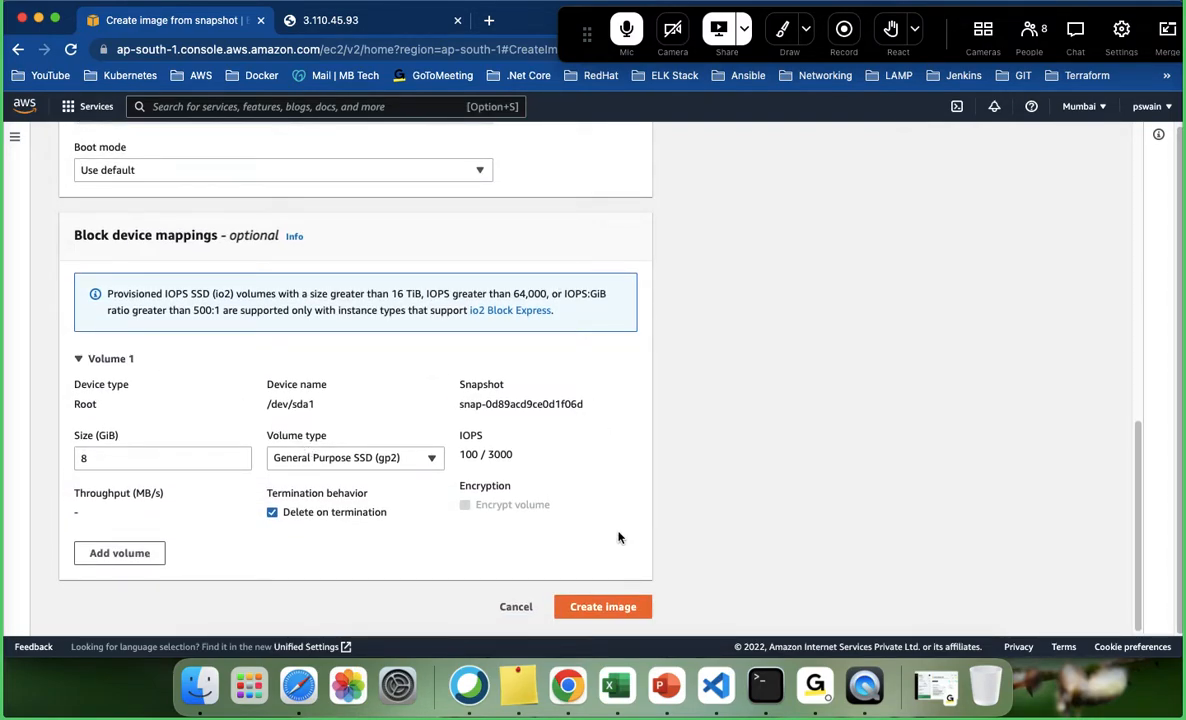
pyautogui.click(603, 607)
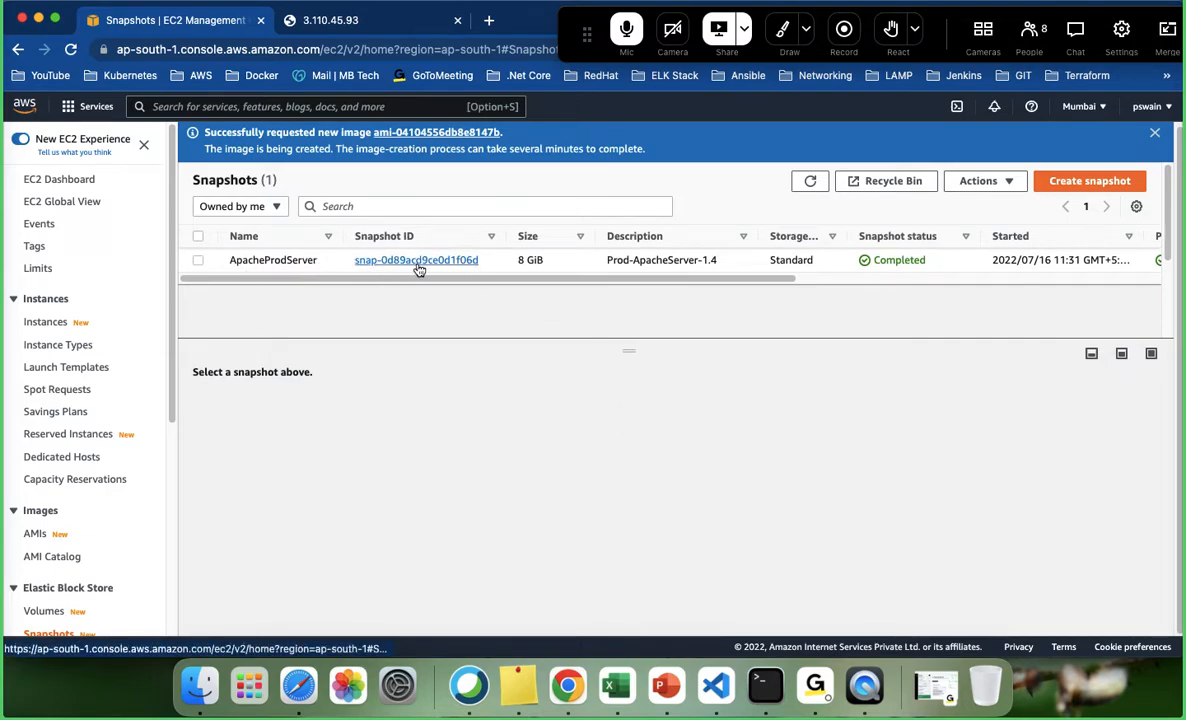
# - Show the owned AMIs and review the details of the Prod-ApacheServer-1.4 image
pyautogui.click(34, 536)
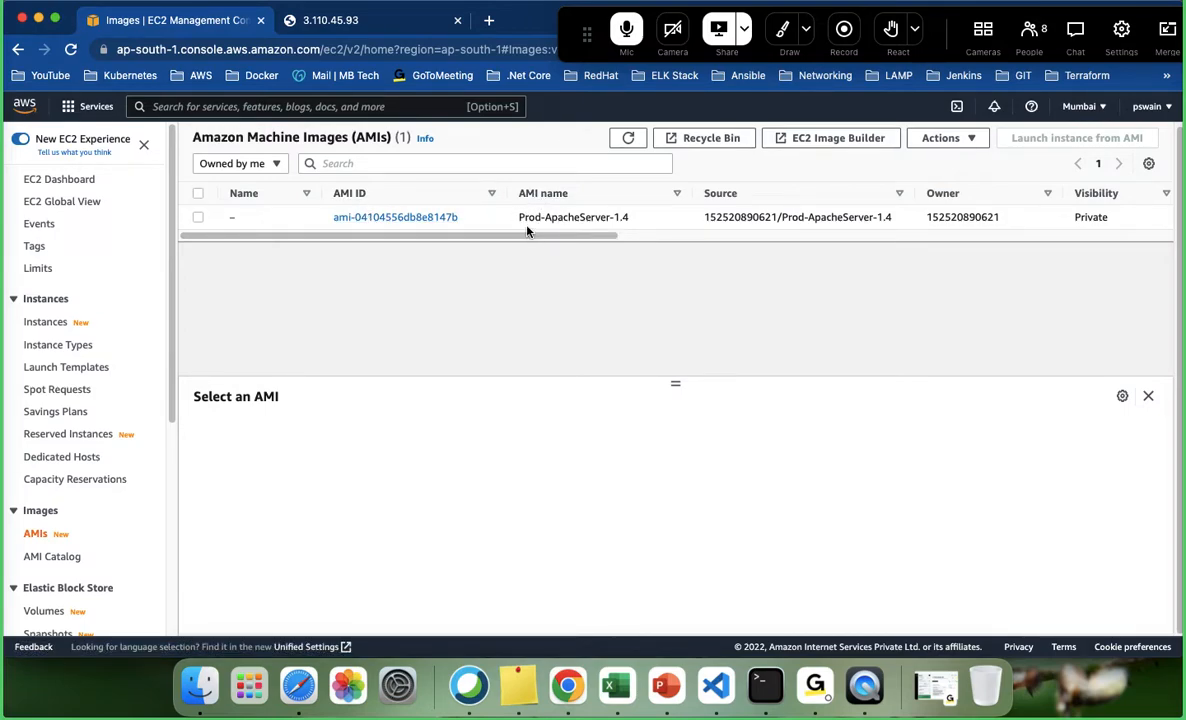
pyautogui.moveTo(519, 218); pyautogui.dragTo(630, 223)
pyautogui.click(710, 218)
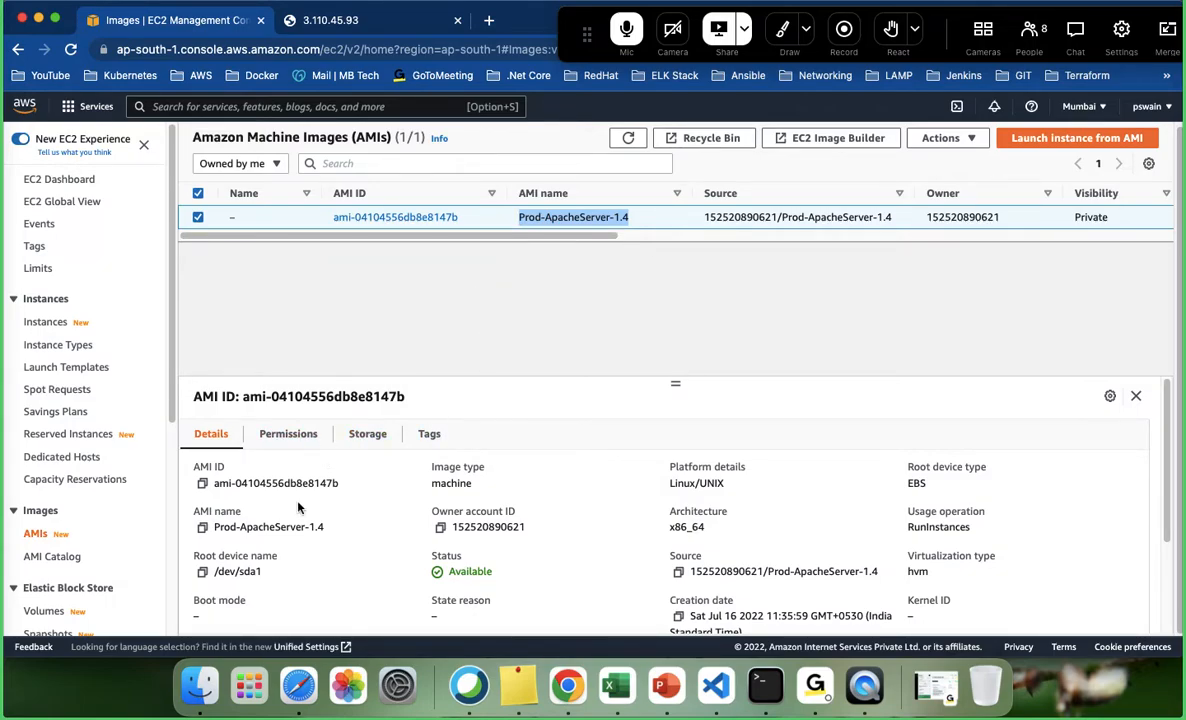
pyautogui.scroll(-3, 733, 537)
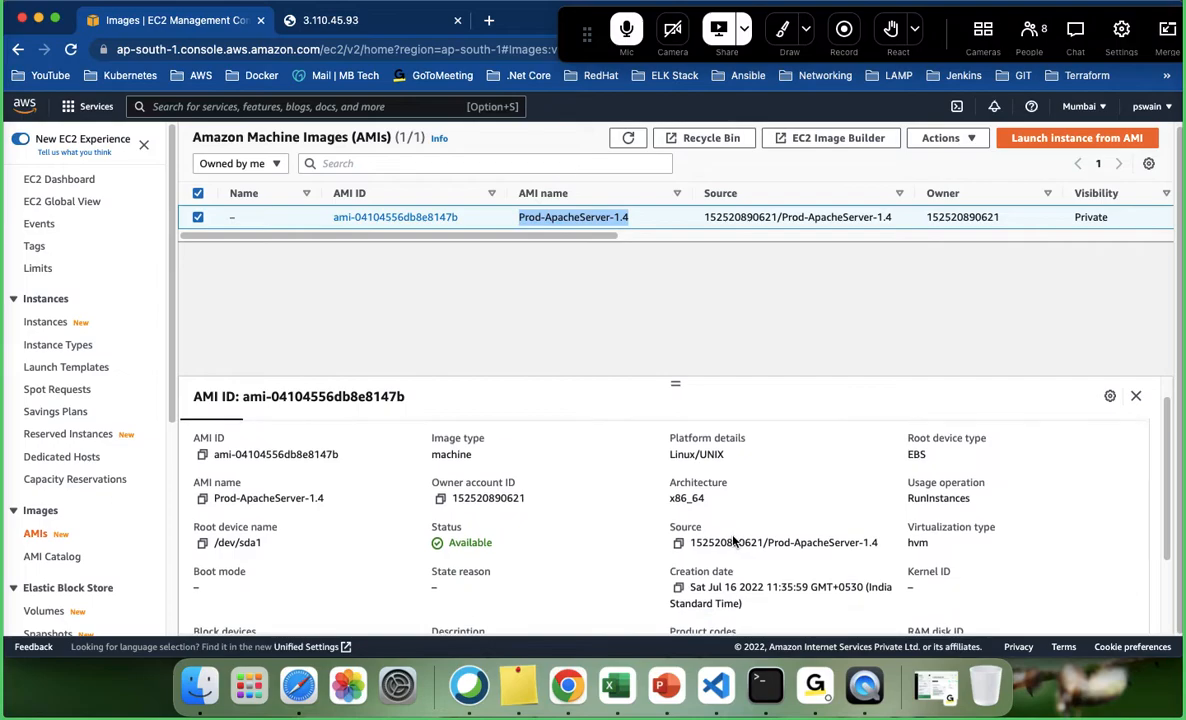
pyautogui.scroll(-1, 733, 537)
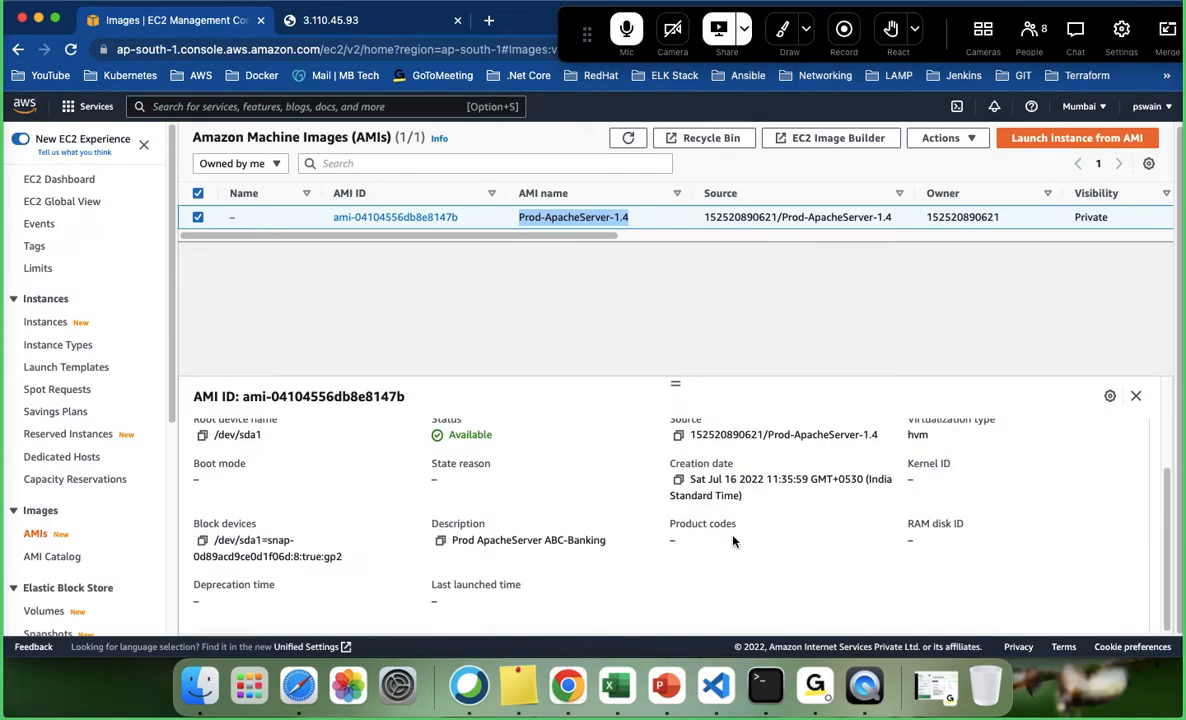
pyautogui.moveTo(580, 235); pyautogui.dragTo(229, 297)
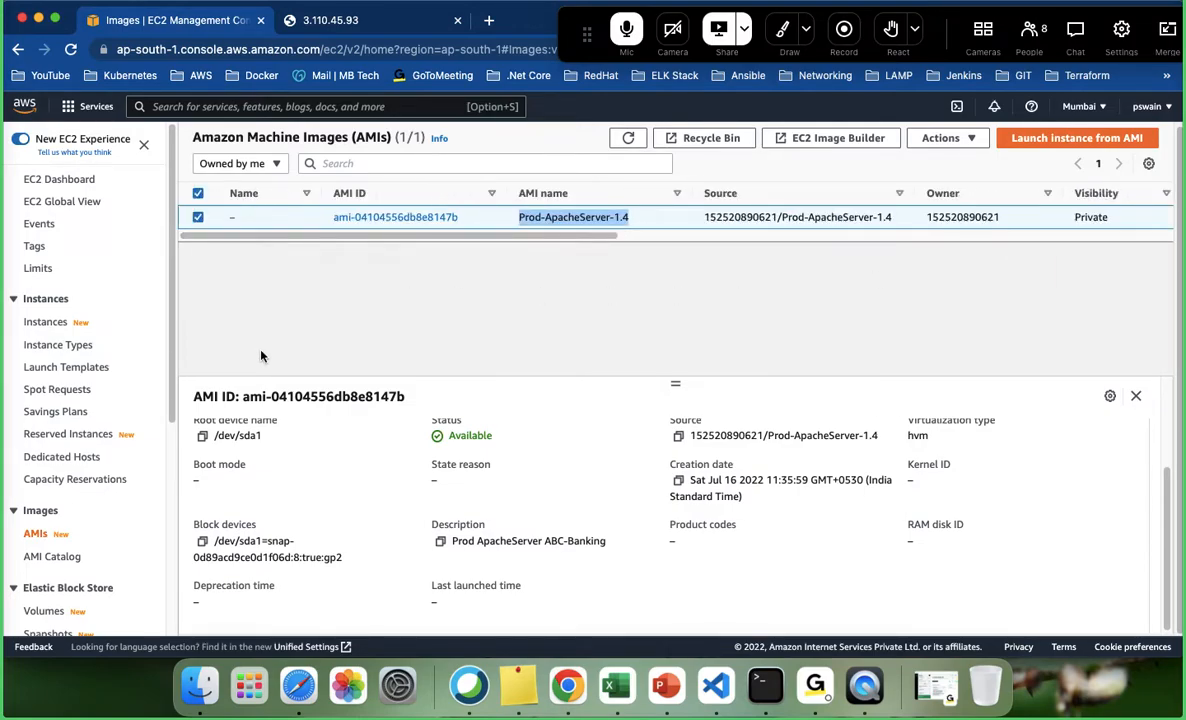
pyautogui.scroll(5, 575, 535)
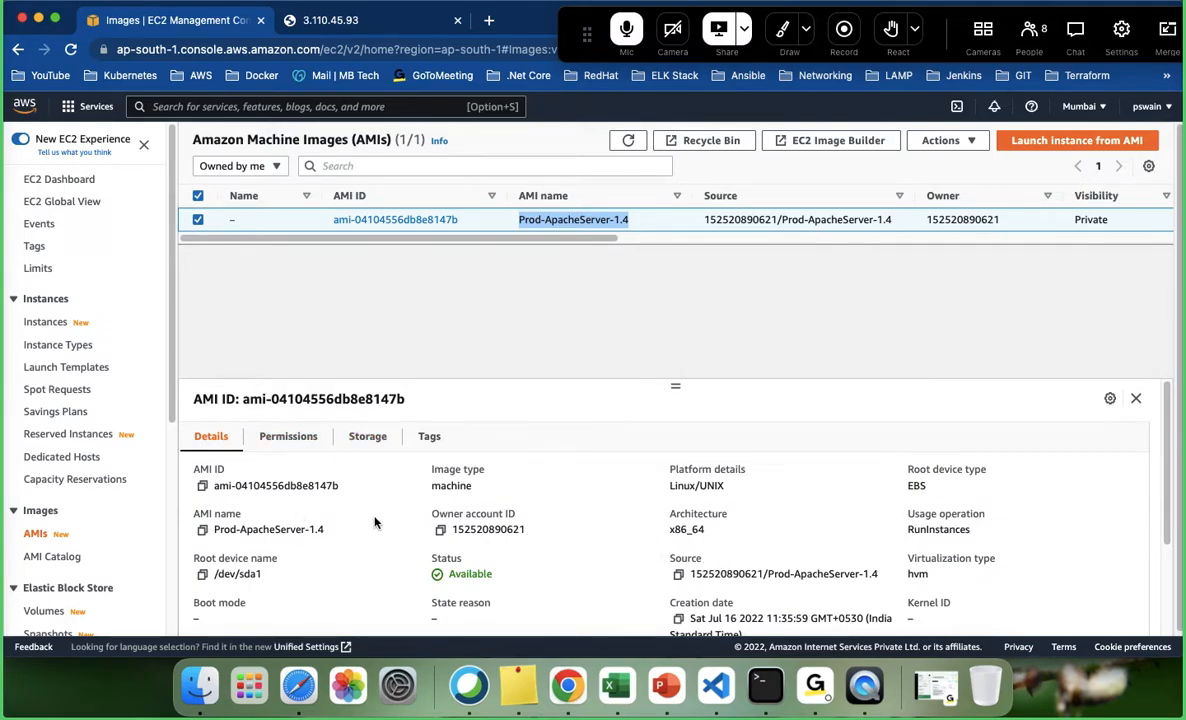
# - Examine the image's description and the snapshot ID listed under its block devices
pyautogui.scroll(-1, 375, 522)
pyautogui.scroll(-1, 373, 521)
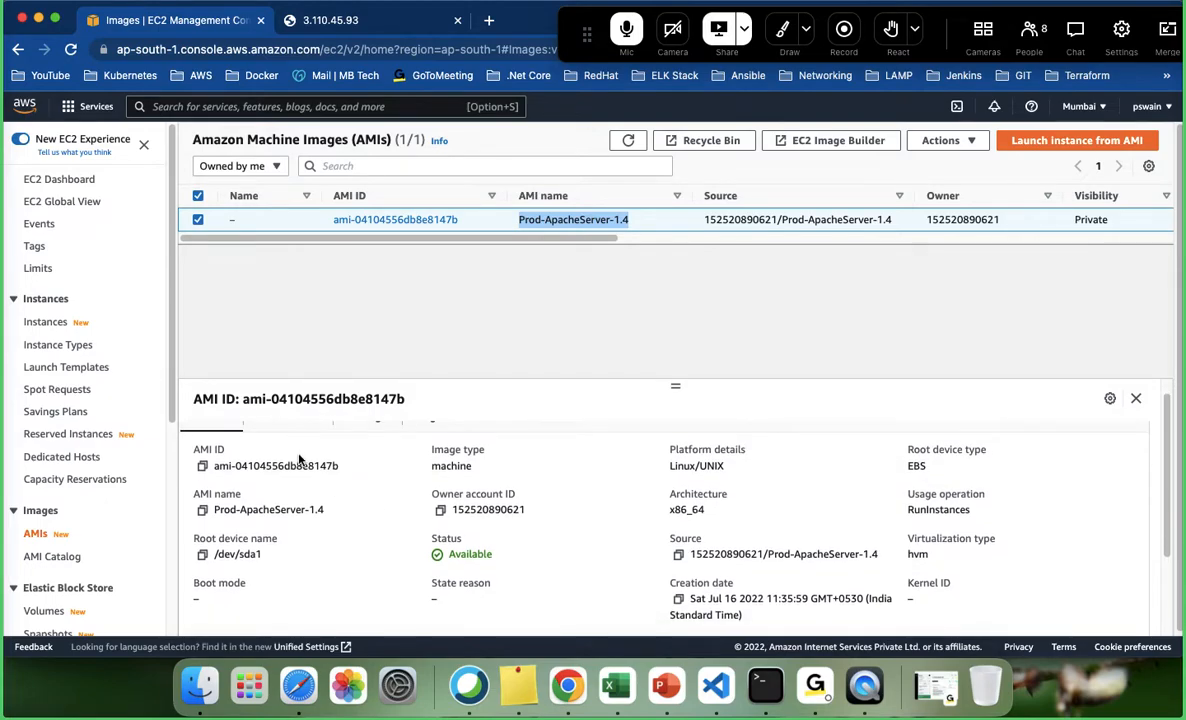
pyautogui.scroll(-1, 300, 518)
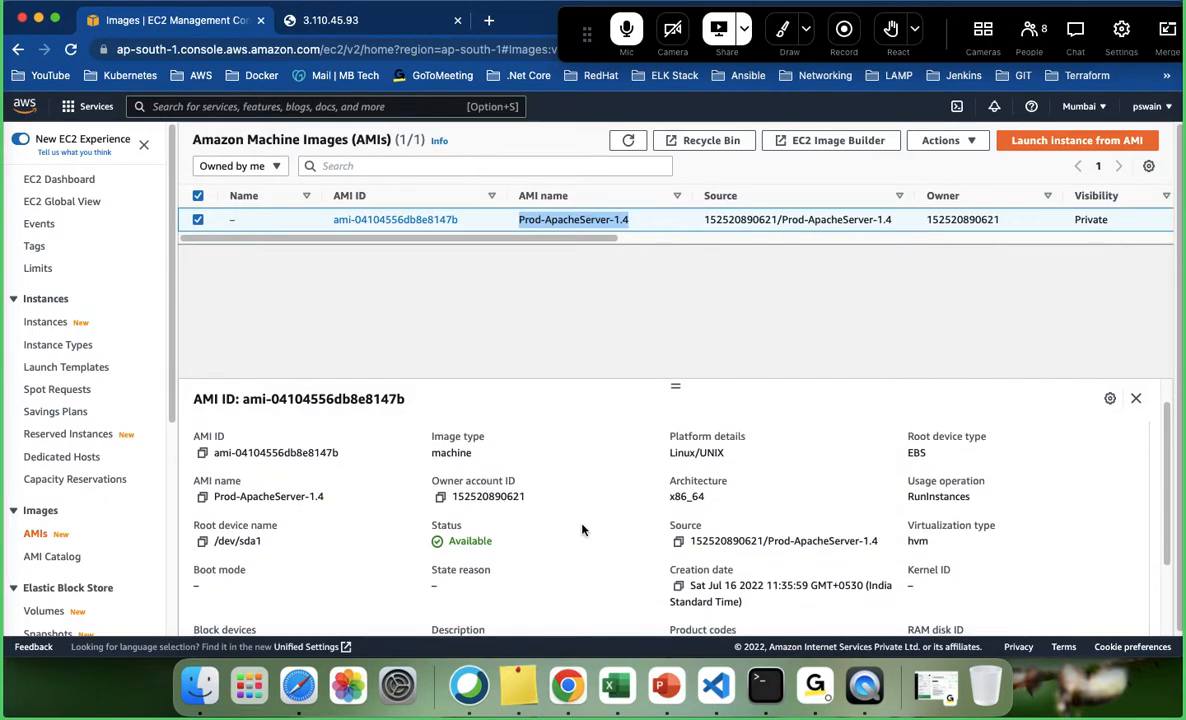
pyautogui.scroll(-1, 583, 530)
pyautogui.scroll(-2, 583, 530)
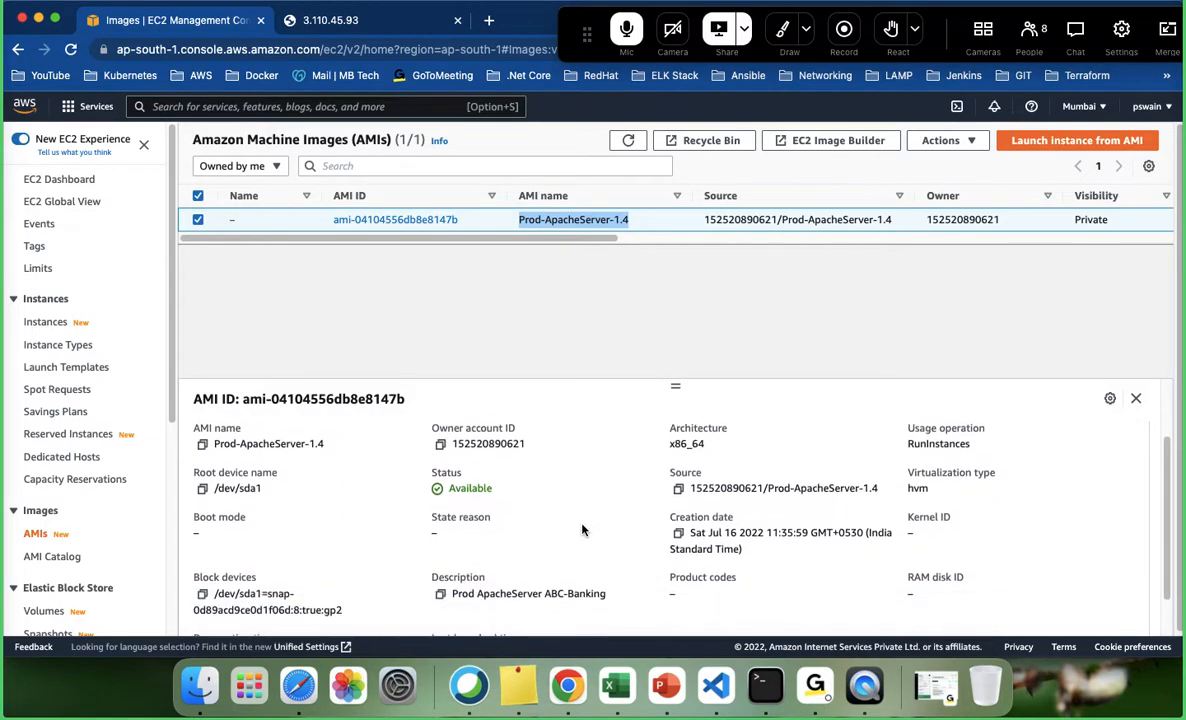
pyautogui.scroll(-2, 705, 510)
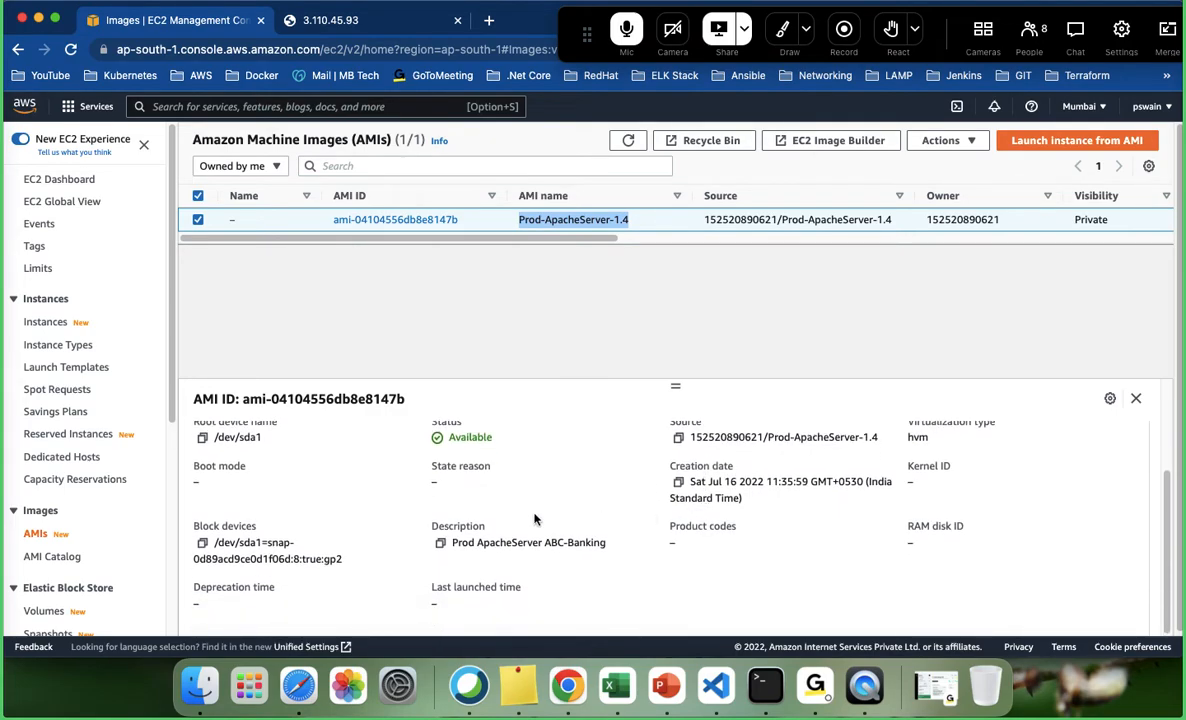
pyautogui.scroll(-1, 535, 521)
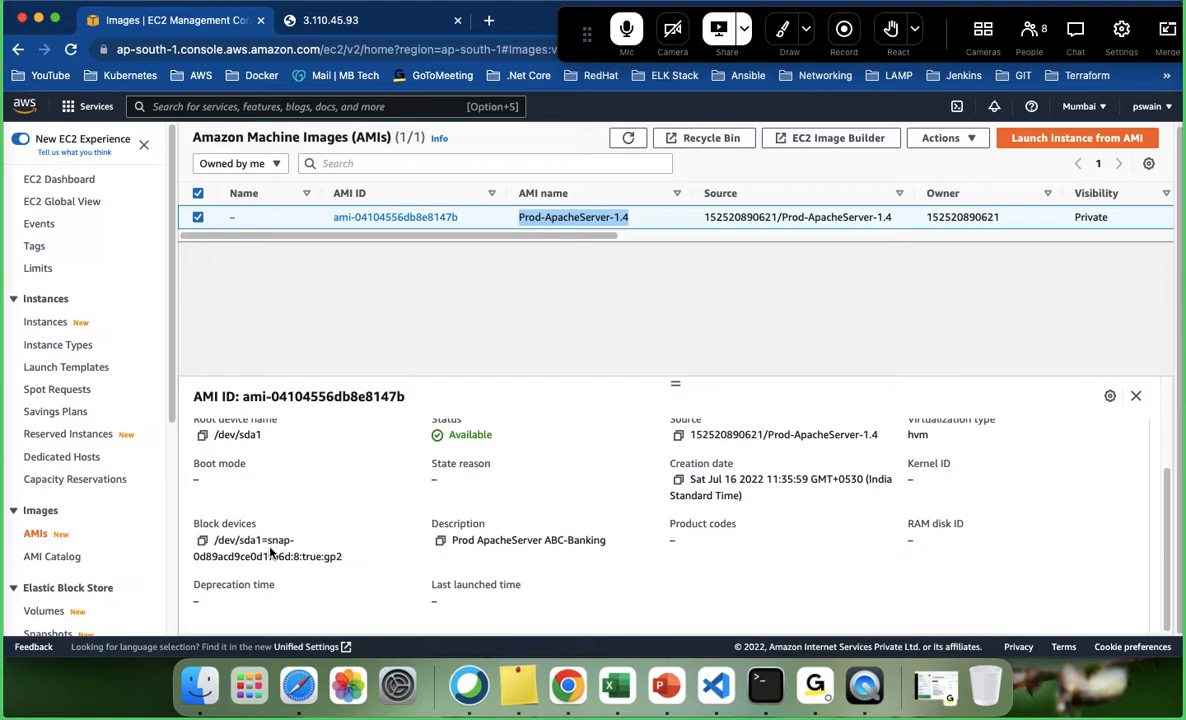
pyautogui.moveTo(268, 541); pyautogui.dragTo(288, 564)
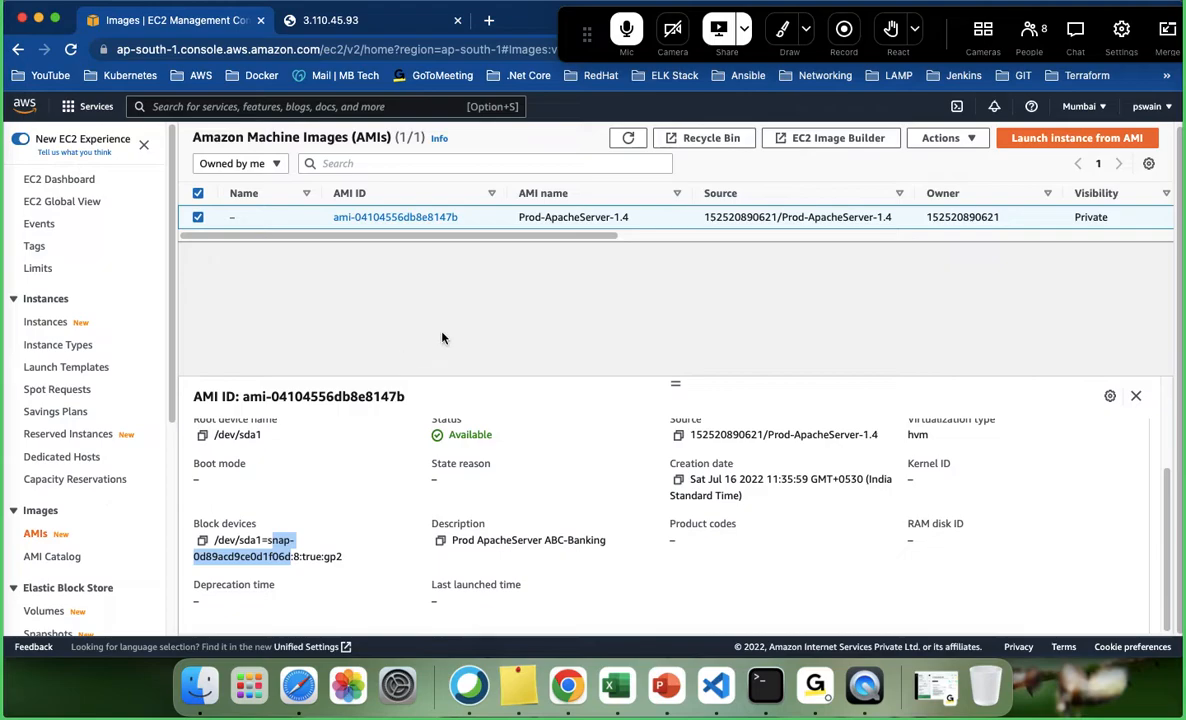
# - Close the server's web page and return to the EC2 dashboard
pyautogui.click(366, 20)
pyautogui.click(86, 183)
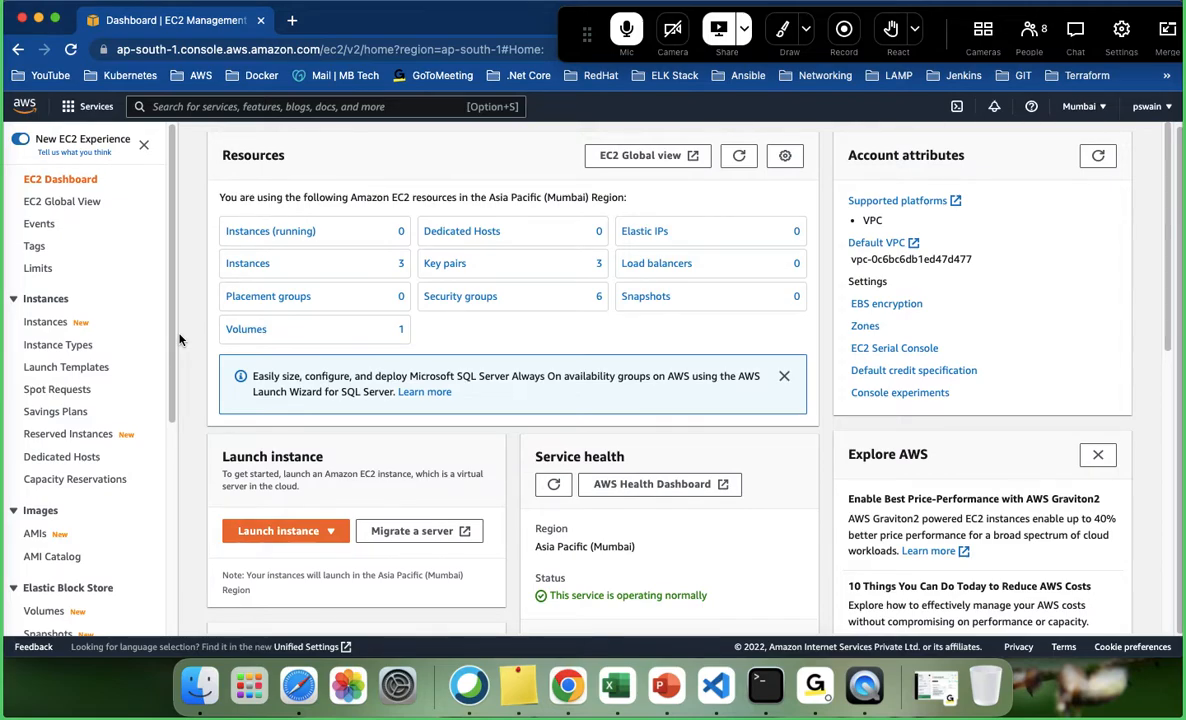
# - Open the list of EC2 instances
pyautogui.click(50, 323)
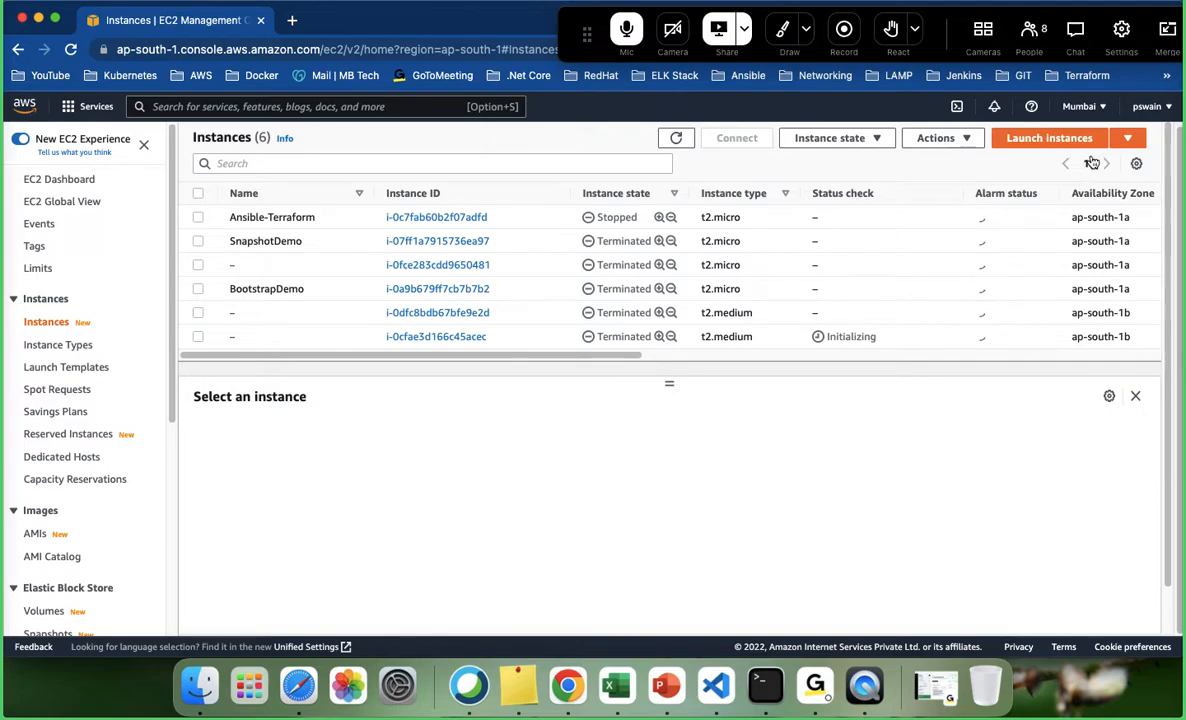
pyautogui.click(1128, 141)
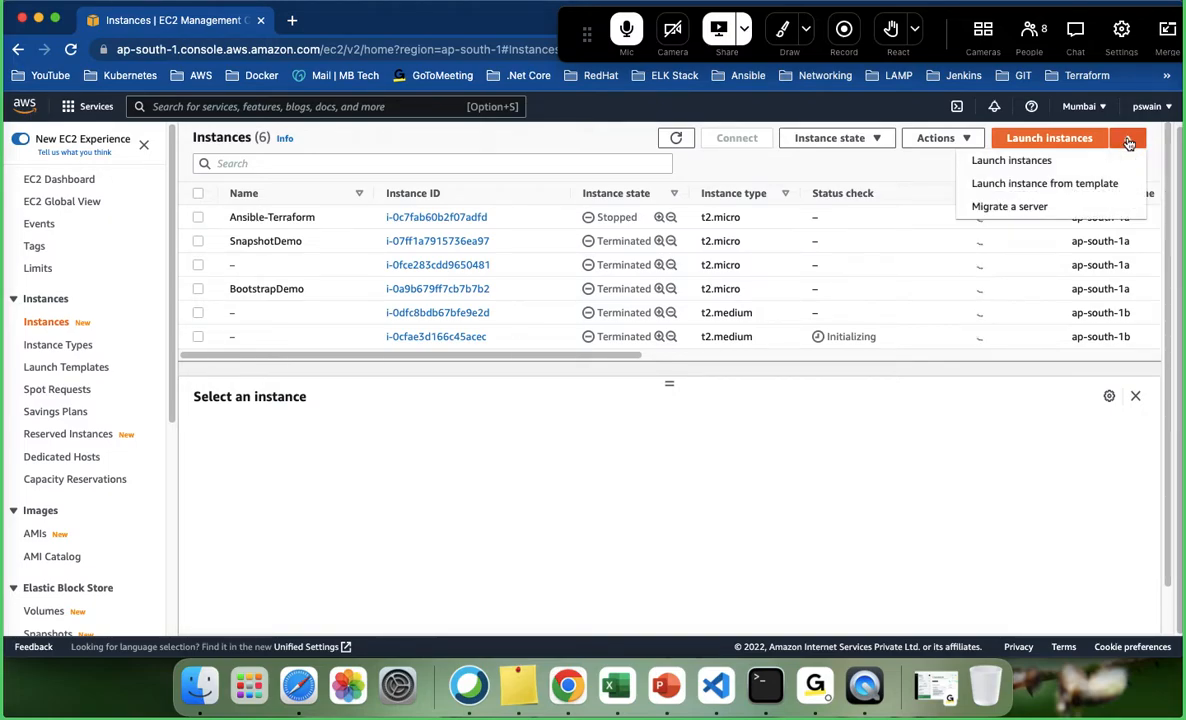
pyautogui.click(1054, 186)
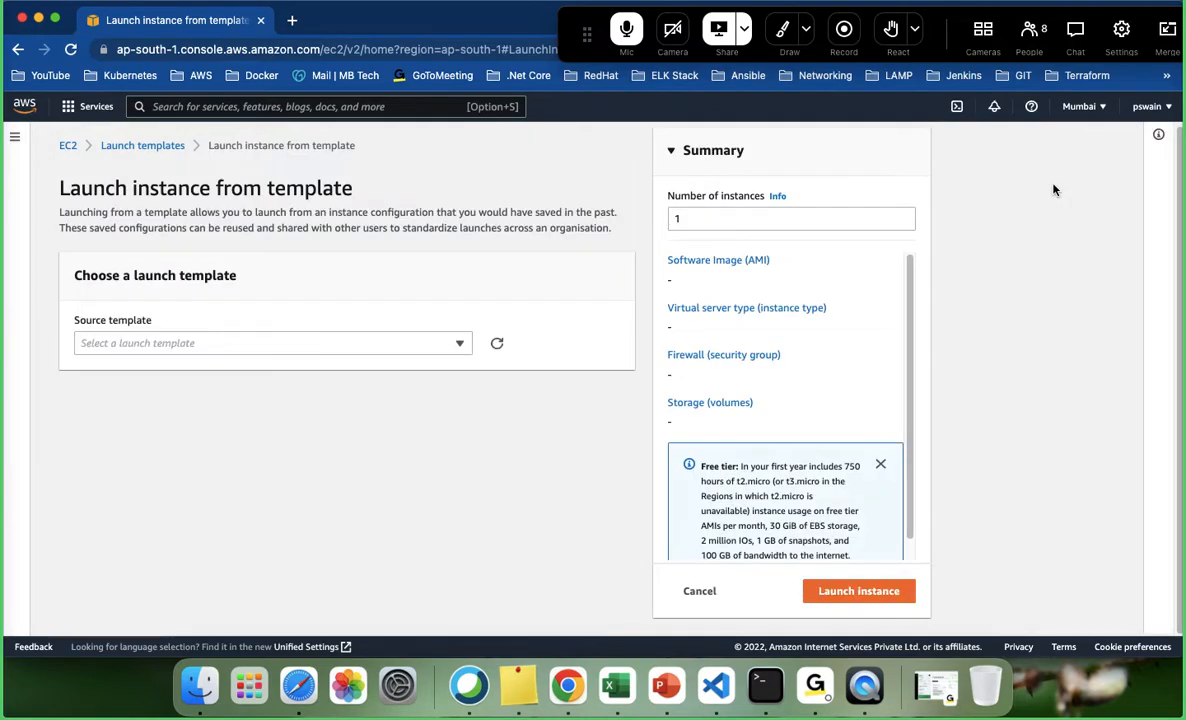
pyautogui.click(20, 50)
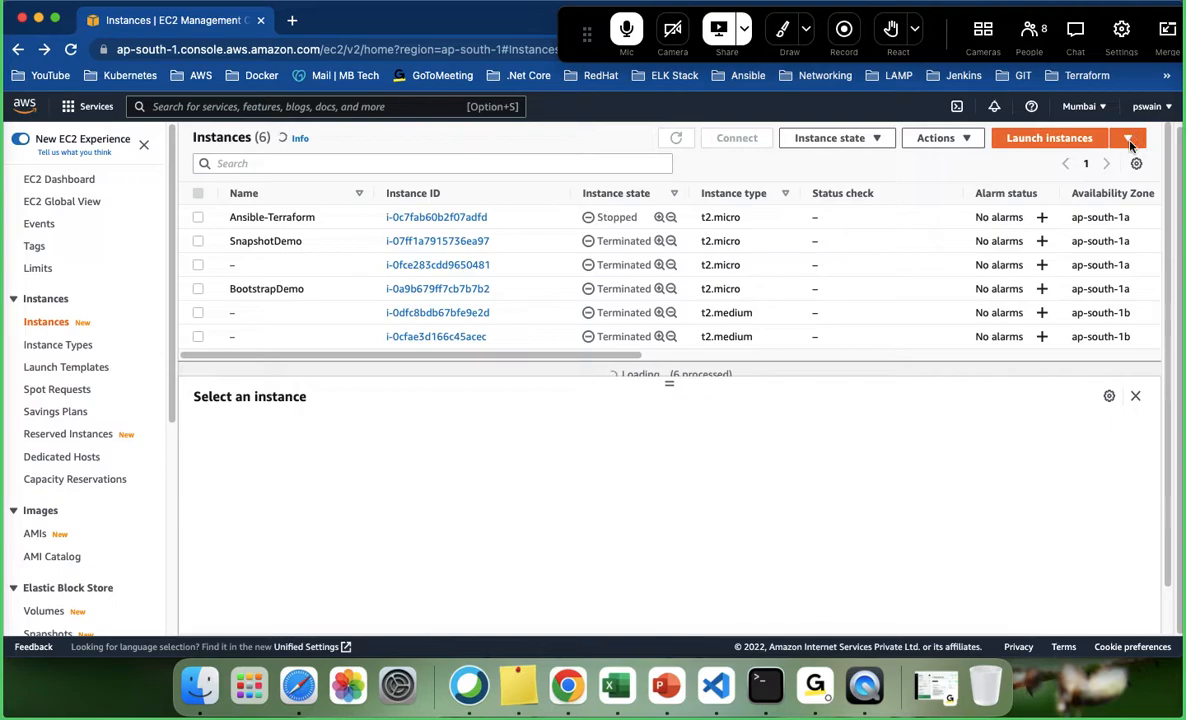
# - Start launching a new instance from the self-owned Prod-ApacheServer-1.4 image
pyautogui.click(1129, 140)
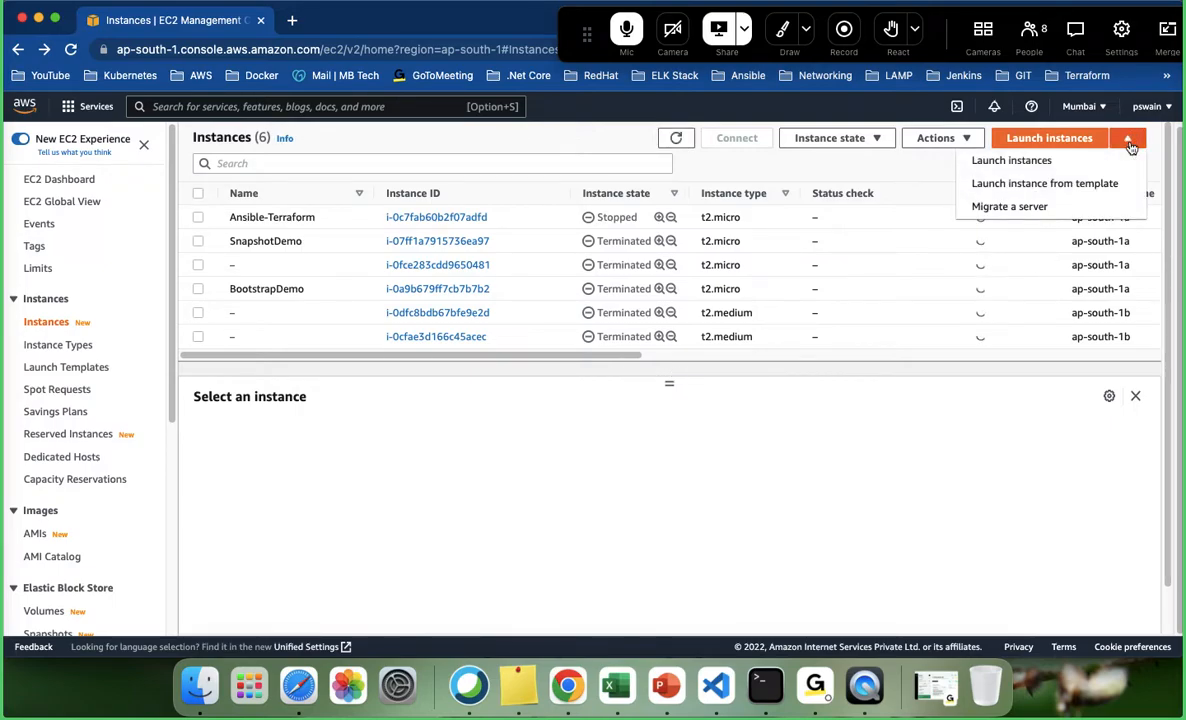
pyautogui.click(1003, 160)
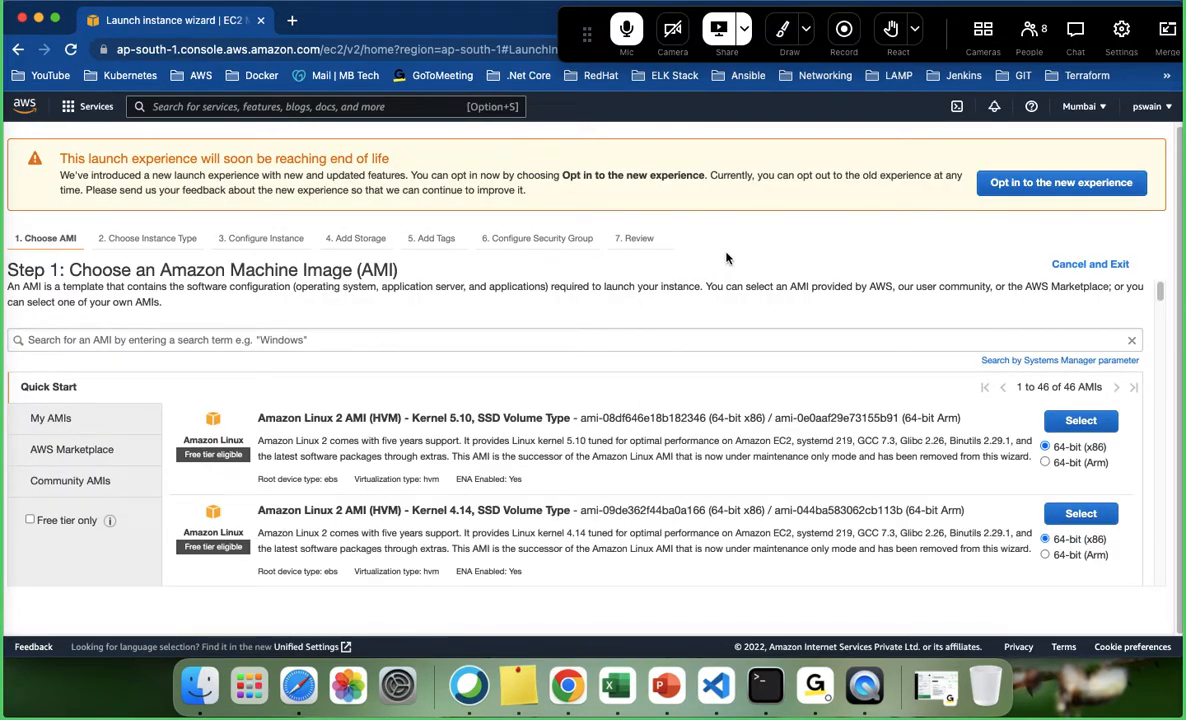
pyautogui.scroll(-2, 577, 376)
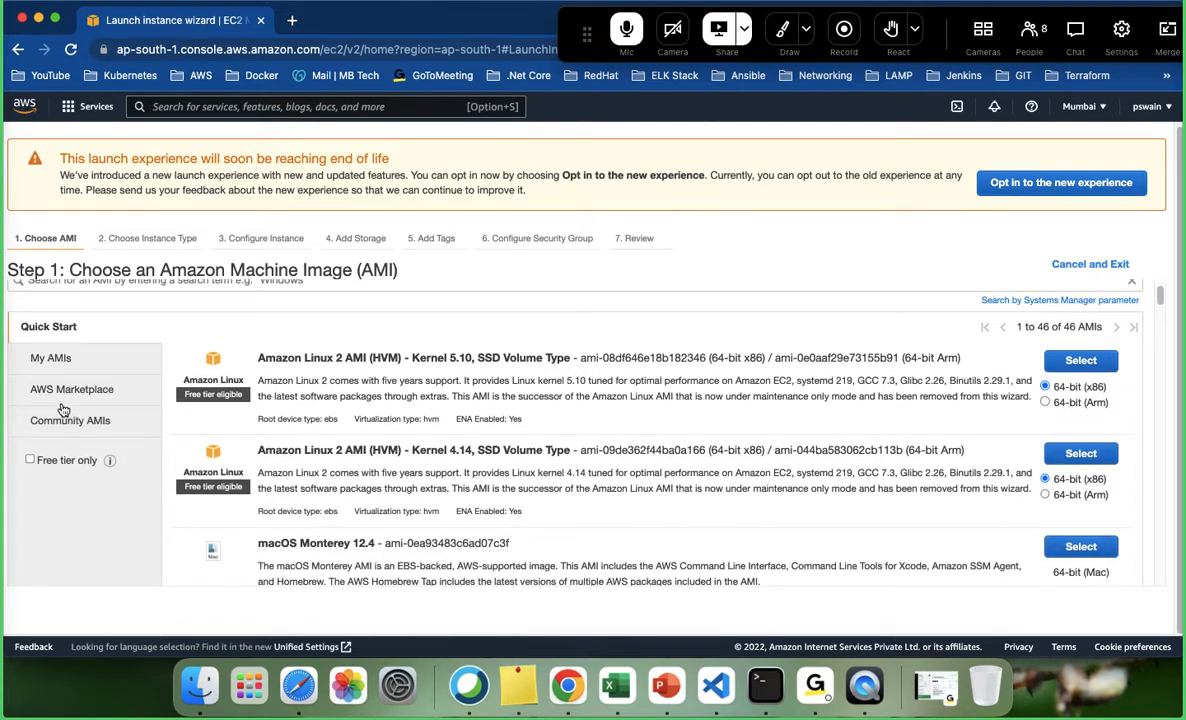
pyautogui.click(52, 360)
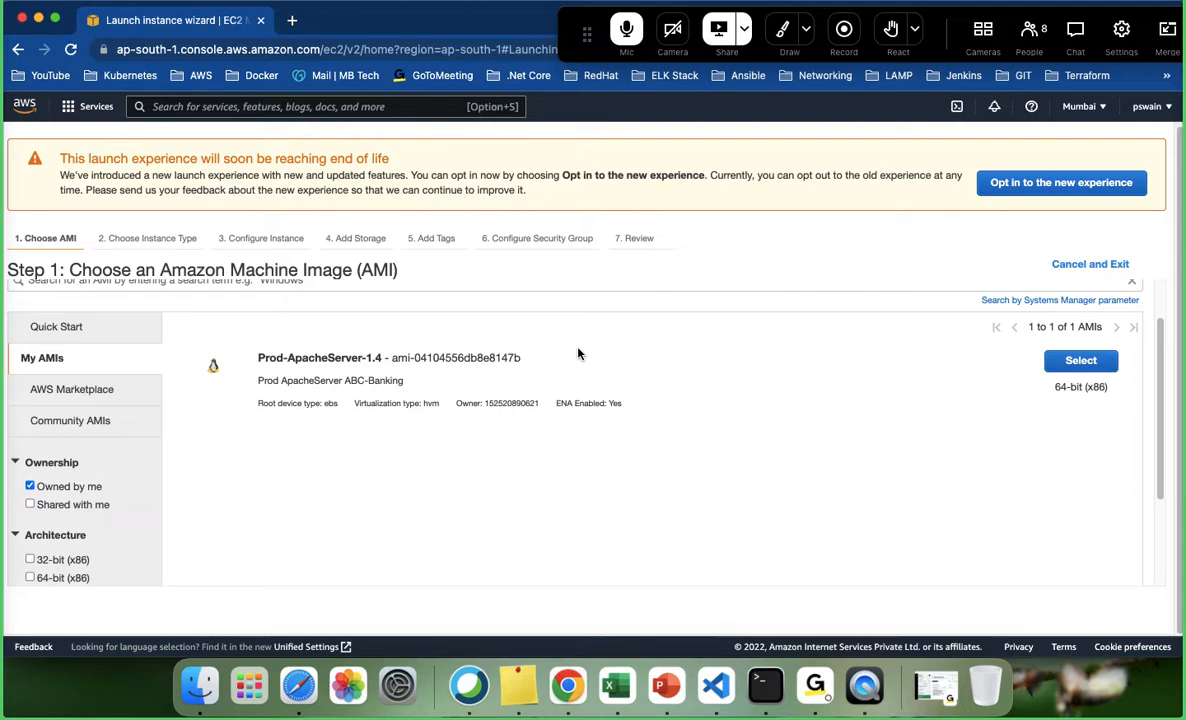
pyautogui.click(1080, 362)
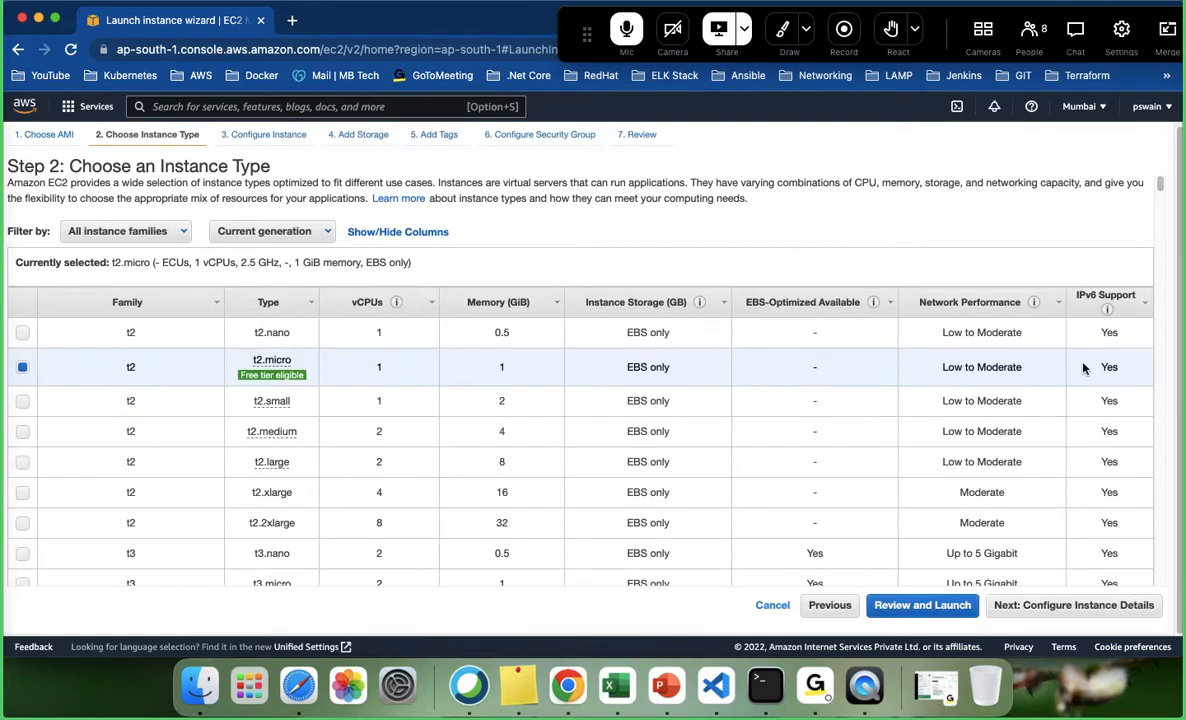
# - Accept the t2.micro instance type and the default instance details, and proceed to the storage settings
pyautogui.click(1107, 606)
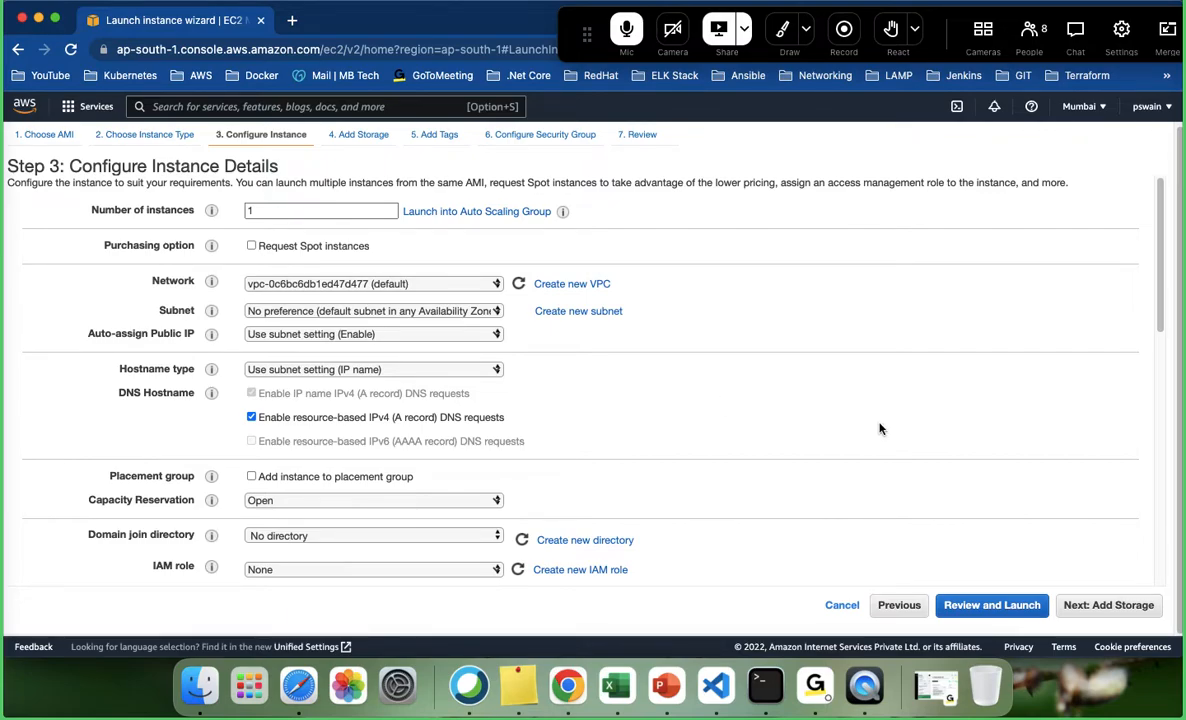
pyautogui.scroll(-2, 885, 440)
pyautogui.click(1117, 612)
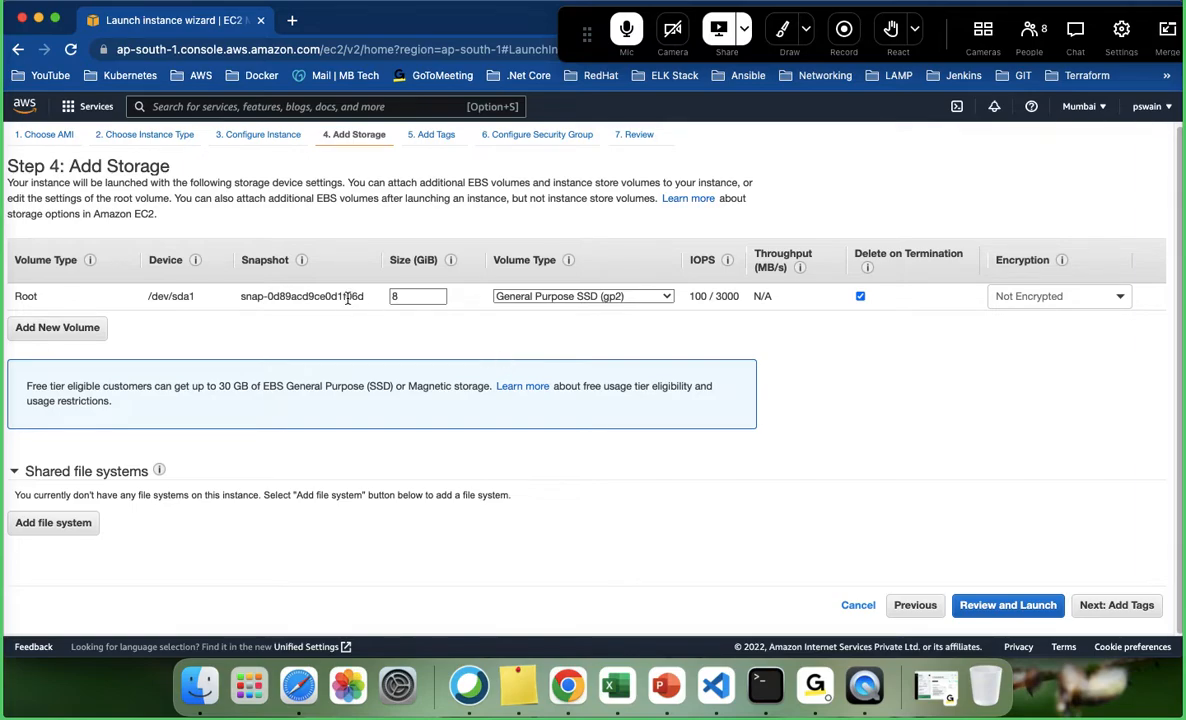
# - Add an extra EBS volume at /dev/sdb and browse the snapshots offered for it
pyautogui.moveTo(347, 296); pyautogui.dragTo(366, 301)
pyautogui.click(67, 335)
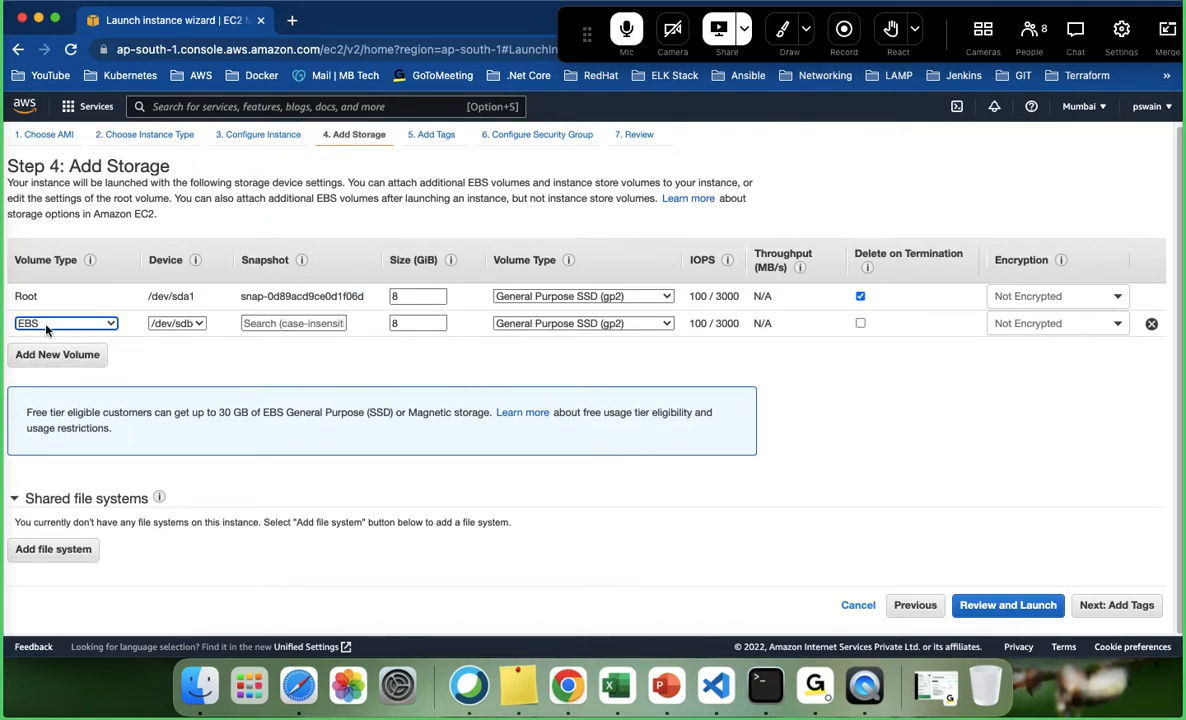
pyautogui.click(265, 323)
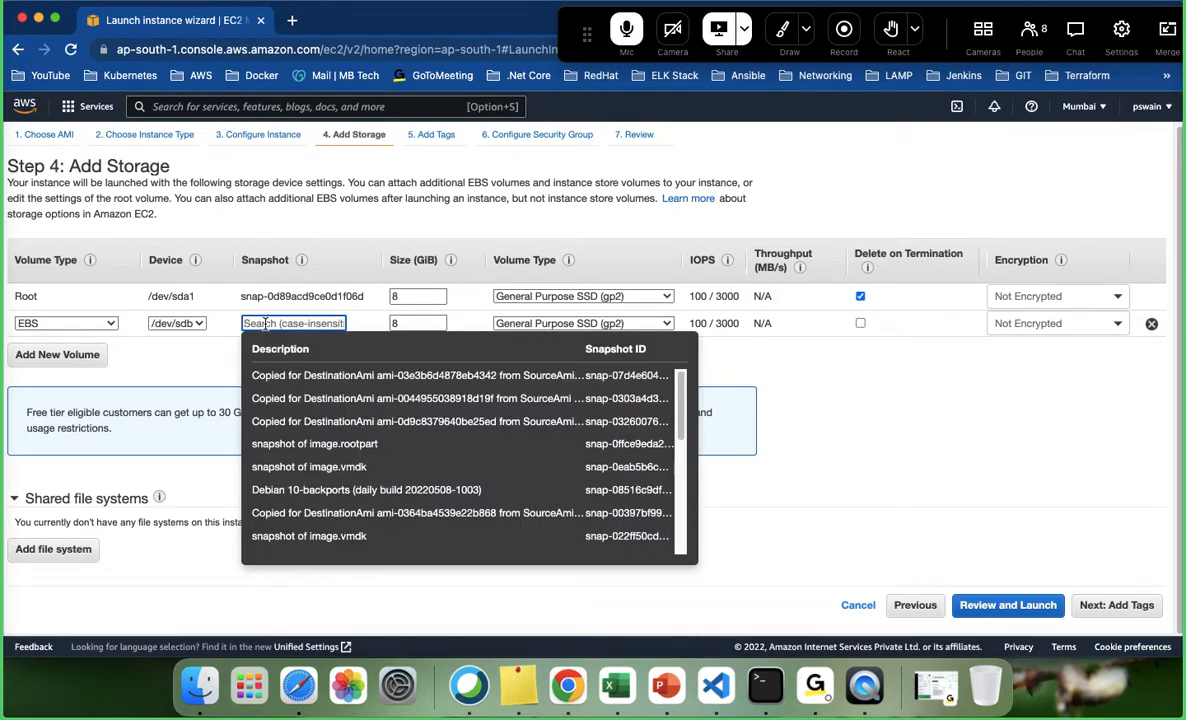
pyautogui.scroll(-2, 684, 459)
pyautogui.moveTo(684, 459); pyautogui.dragTo(687, 599)
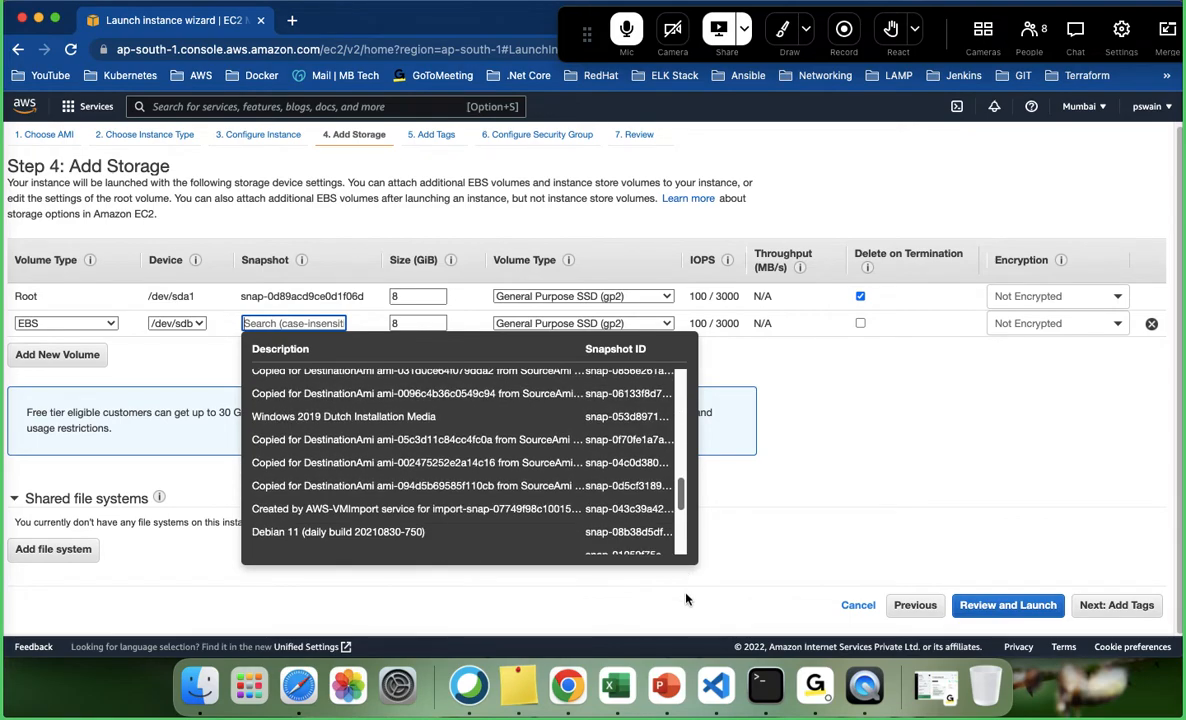
pyautogui.scroll(-5, 525, 473)
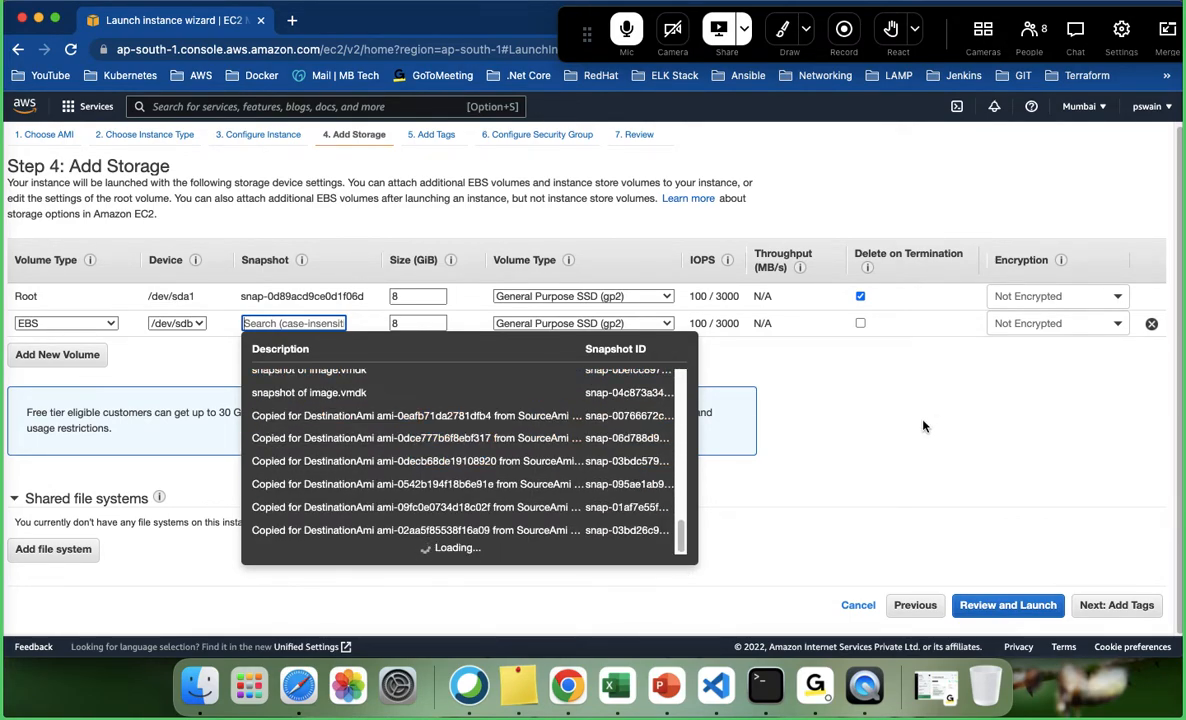
# - Try the Prod-ApacheServer-1.4 snapshot on the extra volume using the root volume's snapshot ID, and remove that volume again
pyautogui.click(362, 298)
pyautogui.moveTo(362, 298); pyautogui.dragTo(240, 305)
pyautogui.press('super+c')
pyautogui.click(272, 325)
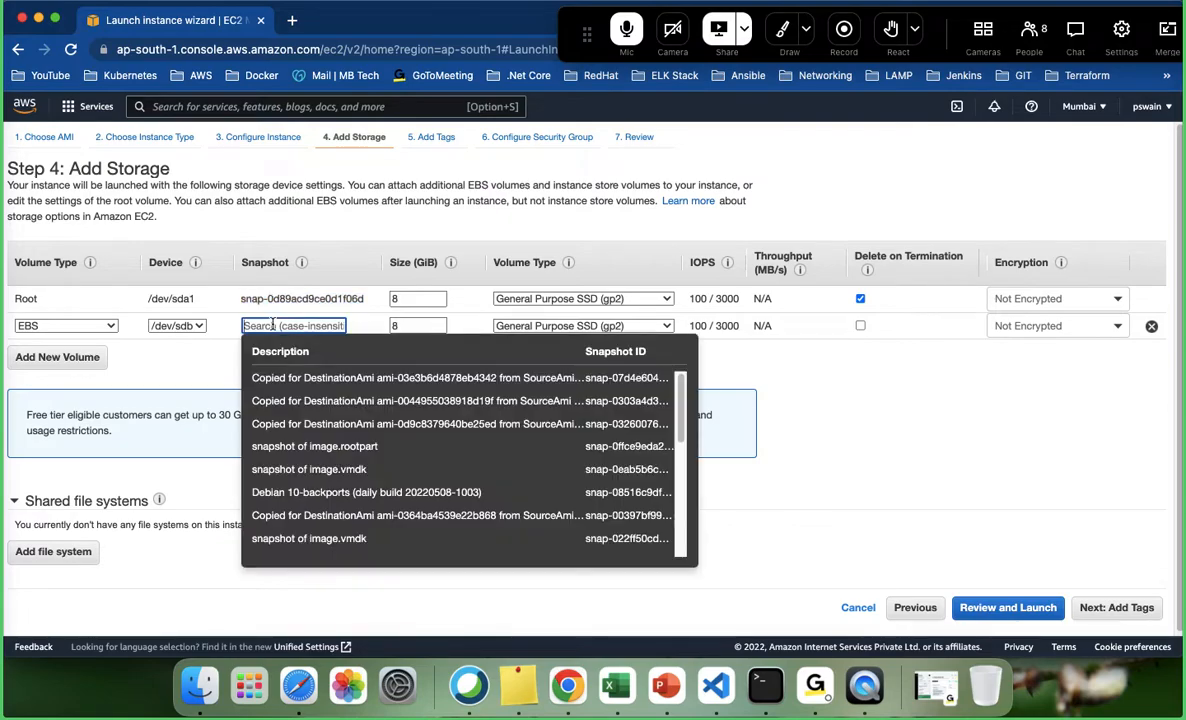
pyautogui.press('super+v')
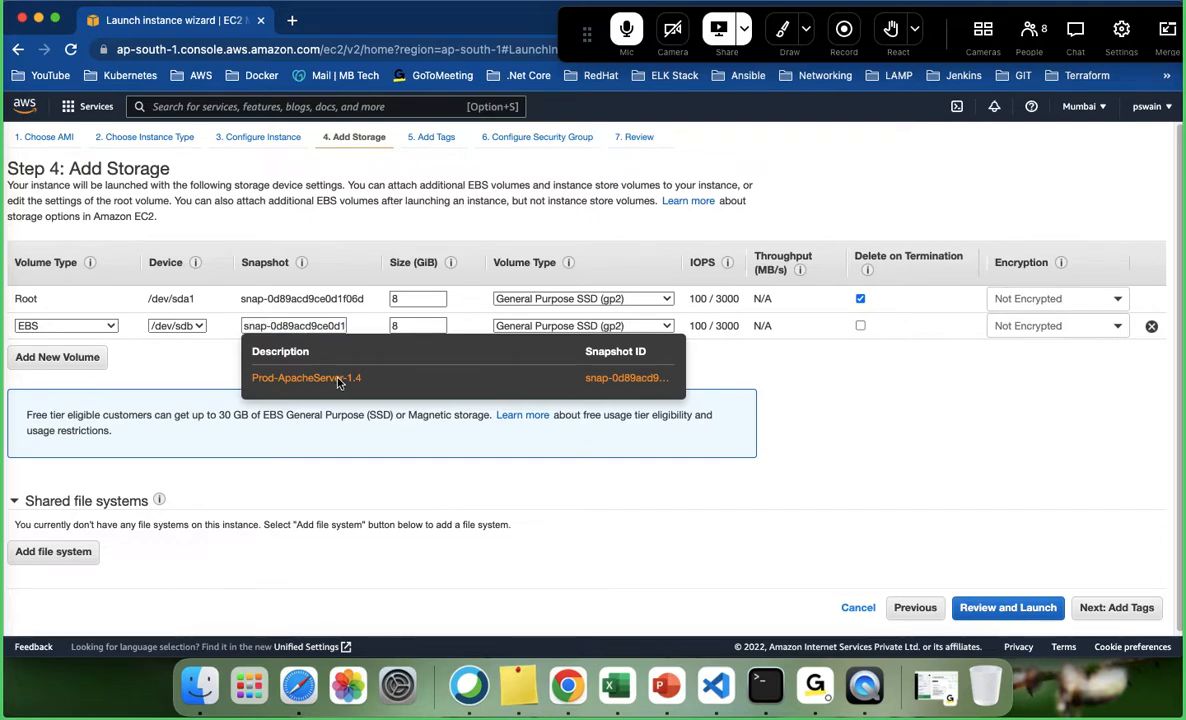
pyautogui.click(339, 380)
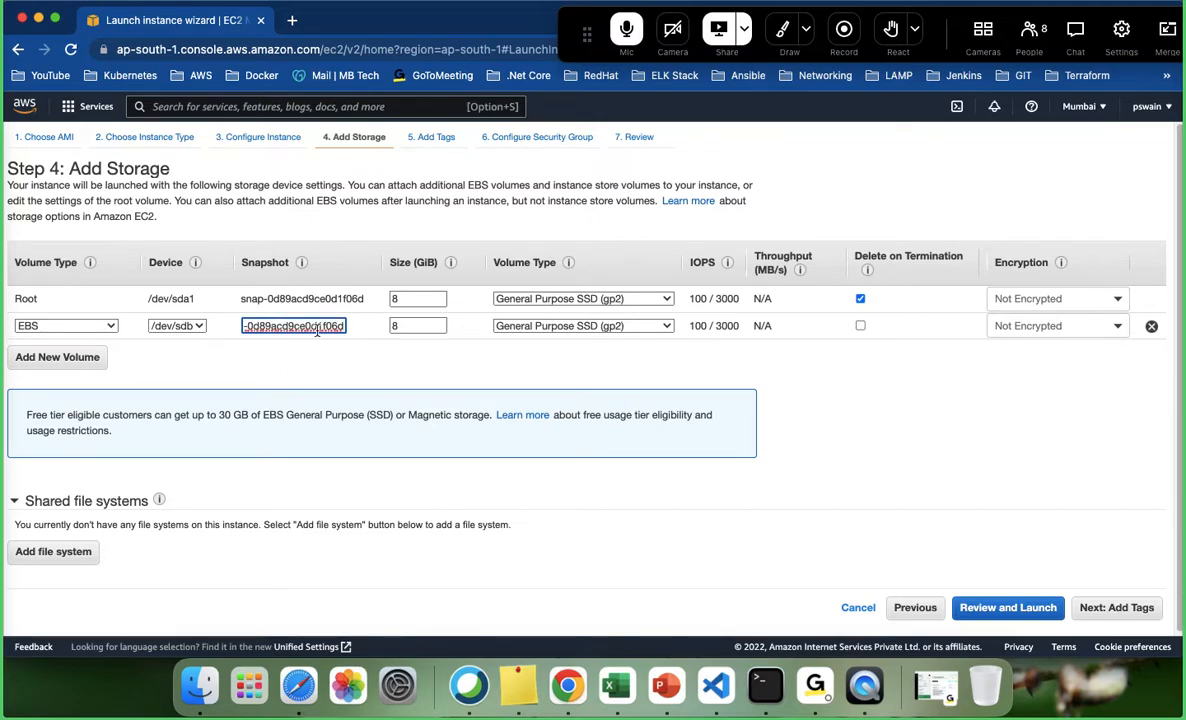
pyautogui.click(1151, 327)
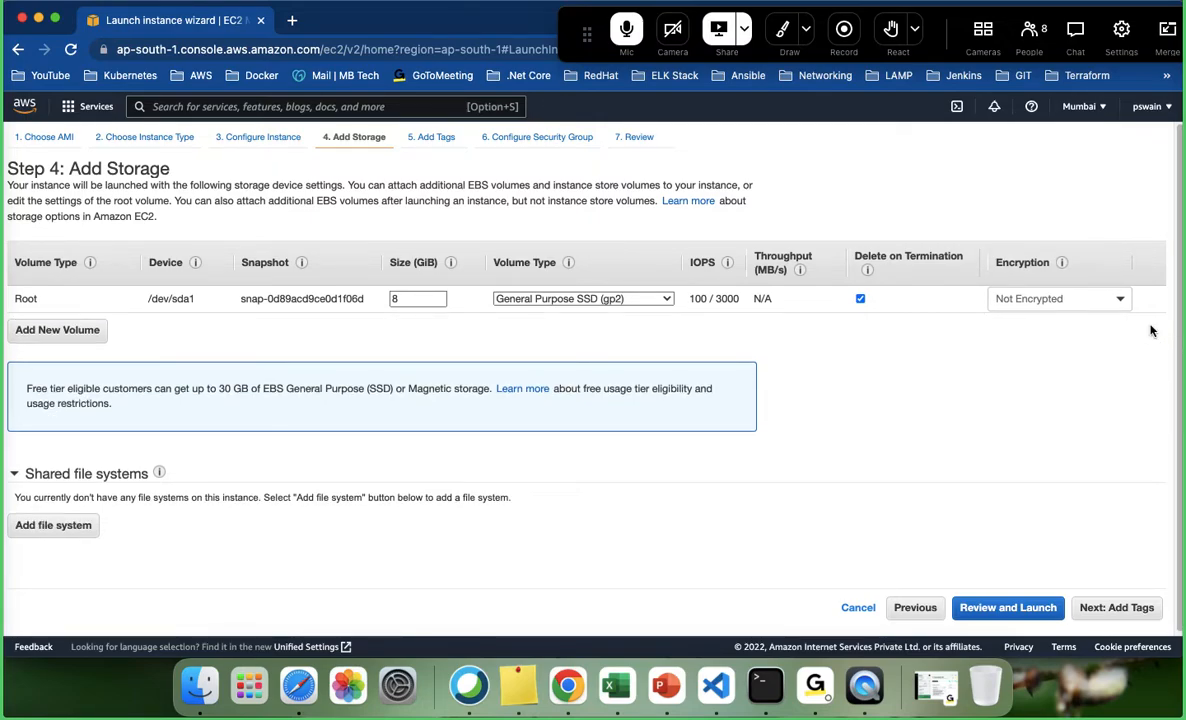
# - Add a tag to the instance with the key Name and the value SnapshotDemo
pyautogui.click(1130, 608)
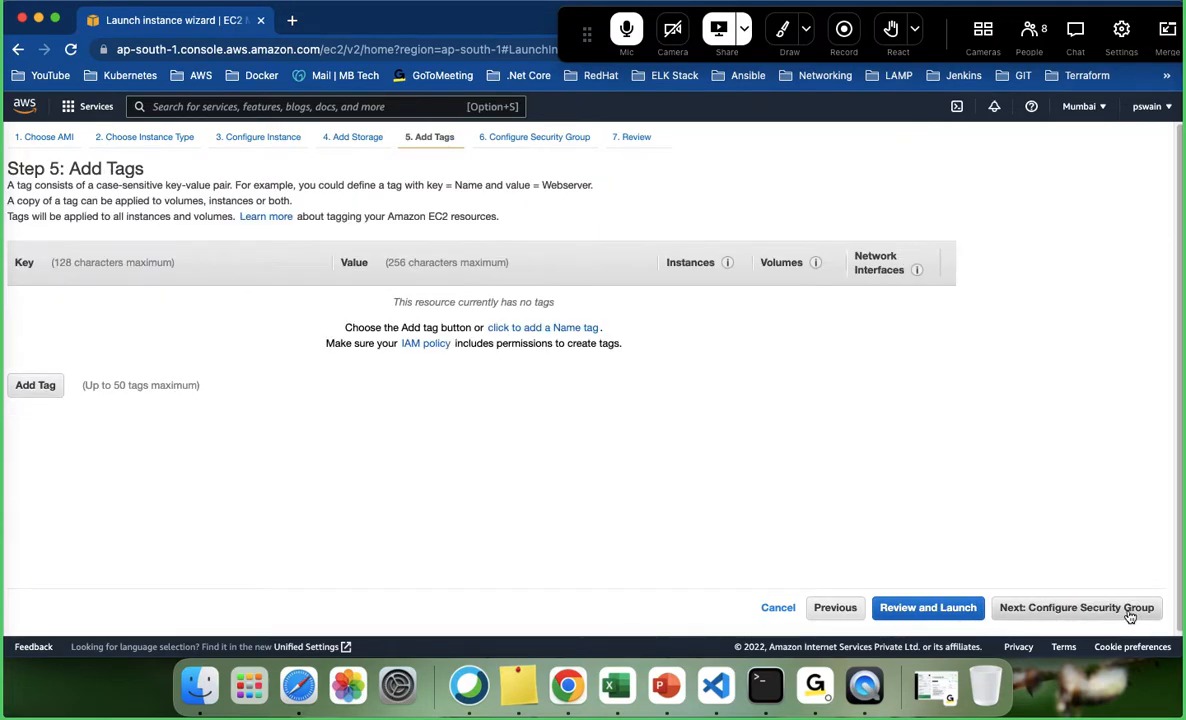
pyautogui.click(40, 382)
pyautogui.write('Name')
pyautogui.press('Tab')
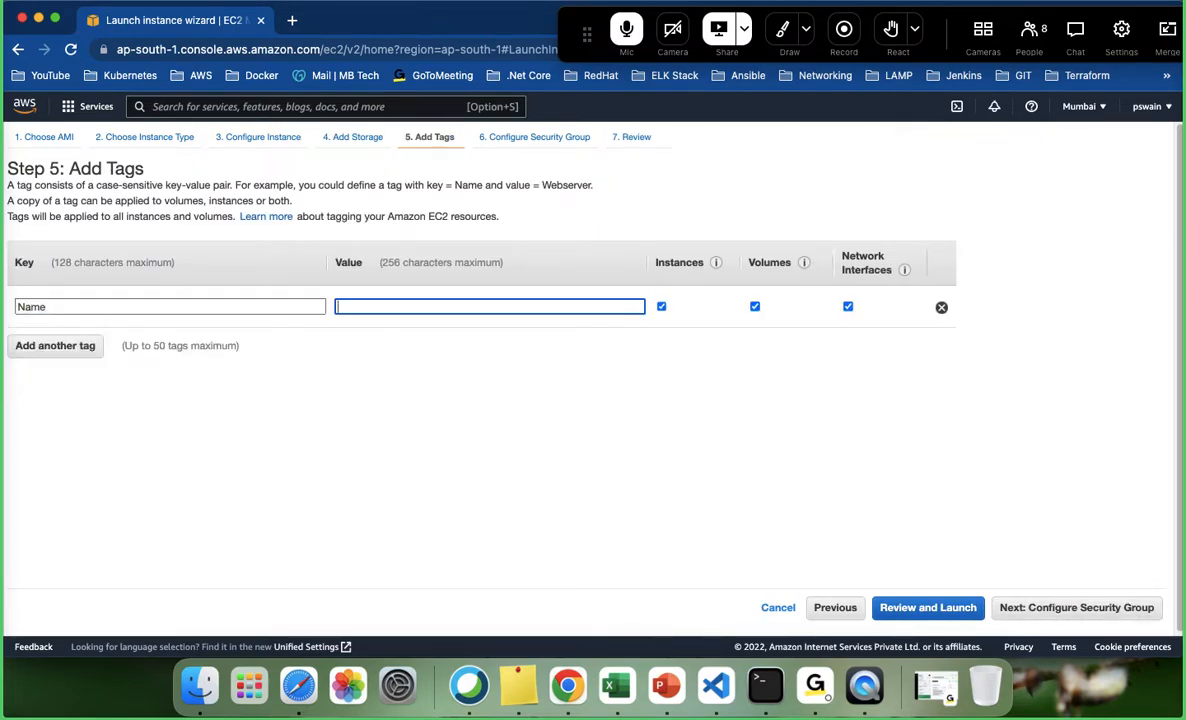
pyautogui.write('Snap')
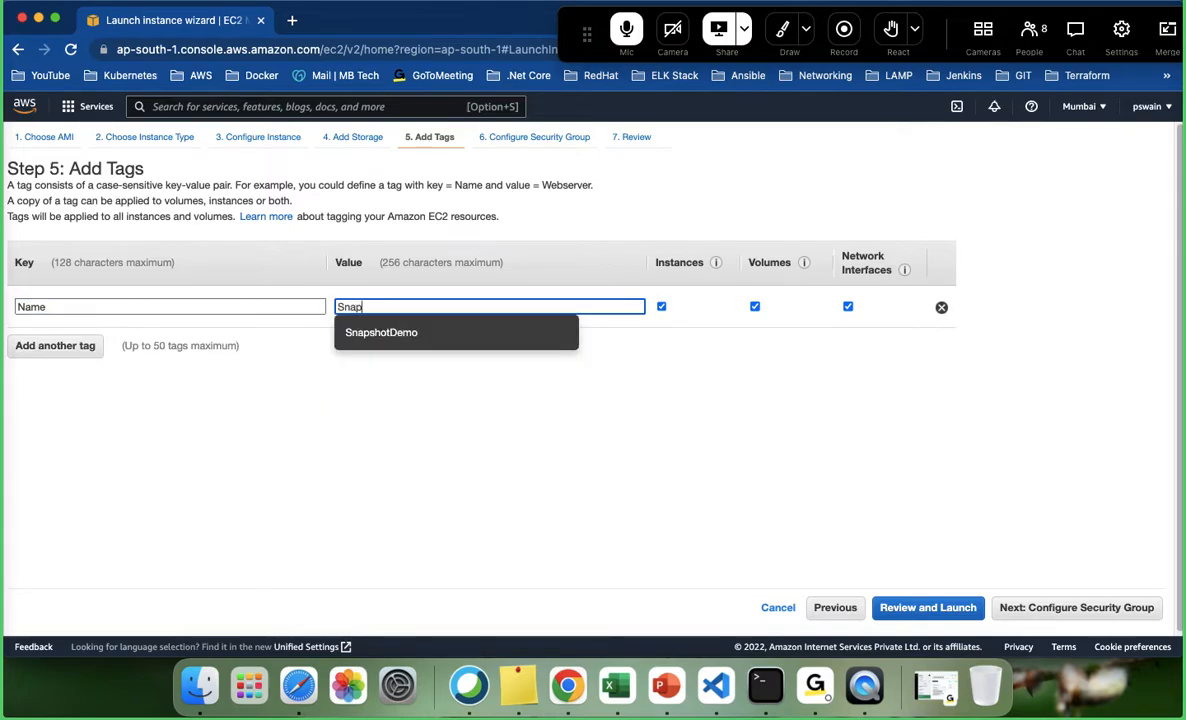
pyautogui.write('shotDemo')
pyautogui.click(386, 337)
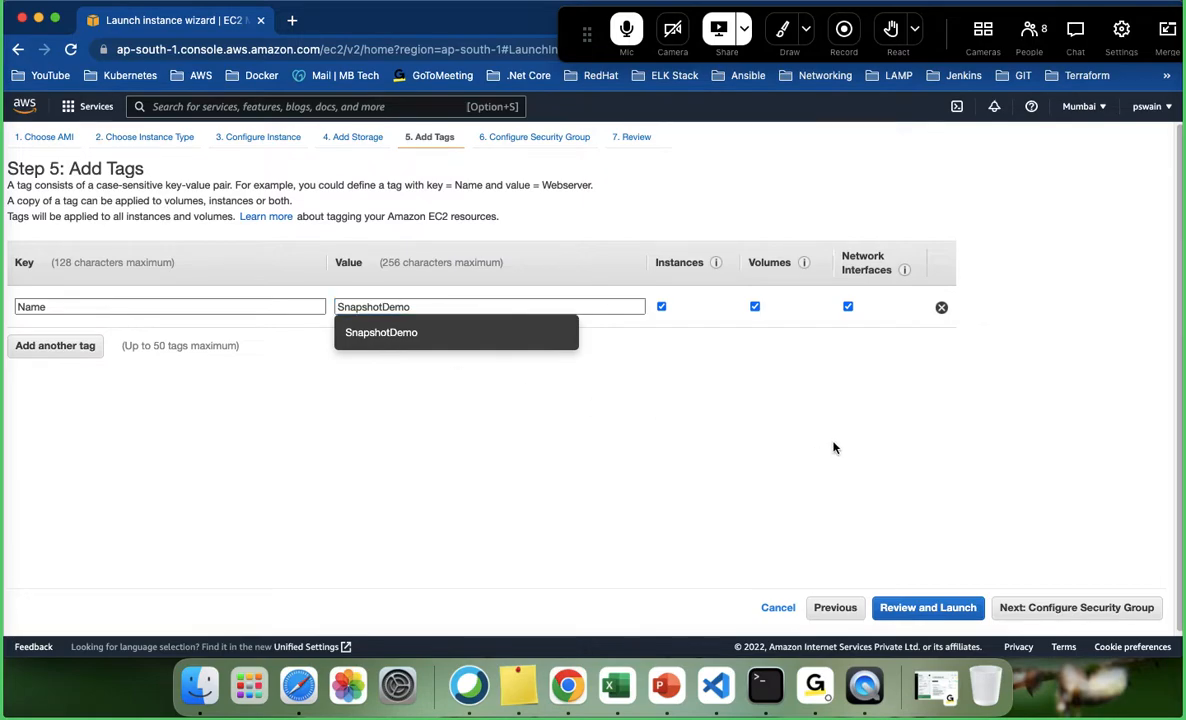
# - Assign the existing LAMP-SG security group to the instance and proceed to the launch review
pyautogui.click(1015, 612)
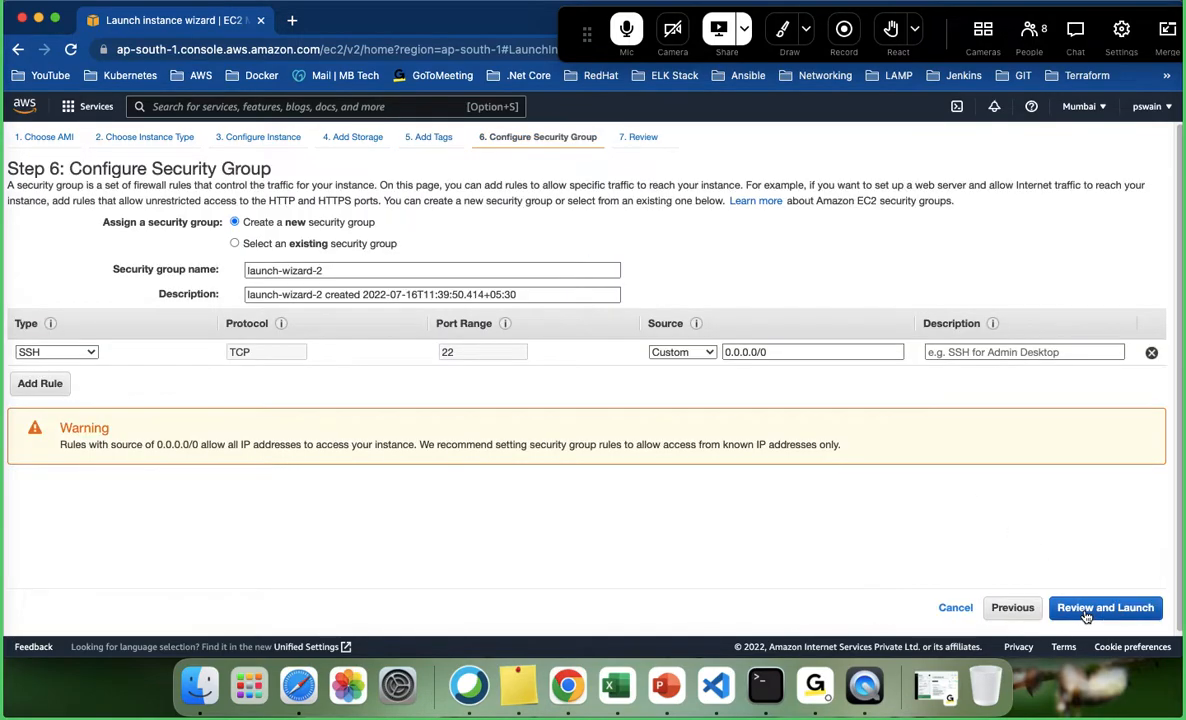
pyautogui.click(234, 243)
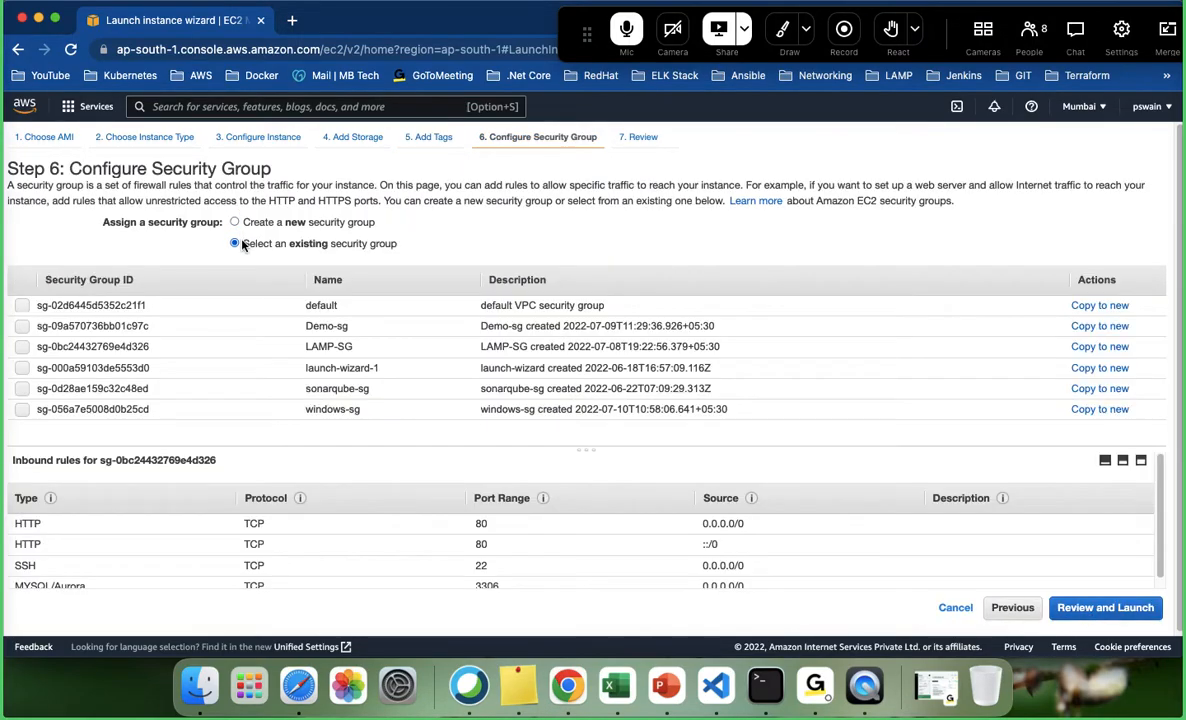
pyautogui.click(22, 346)
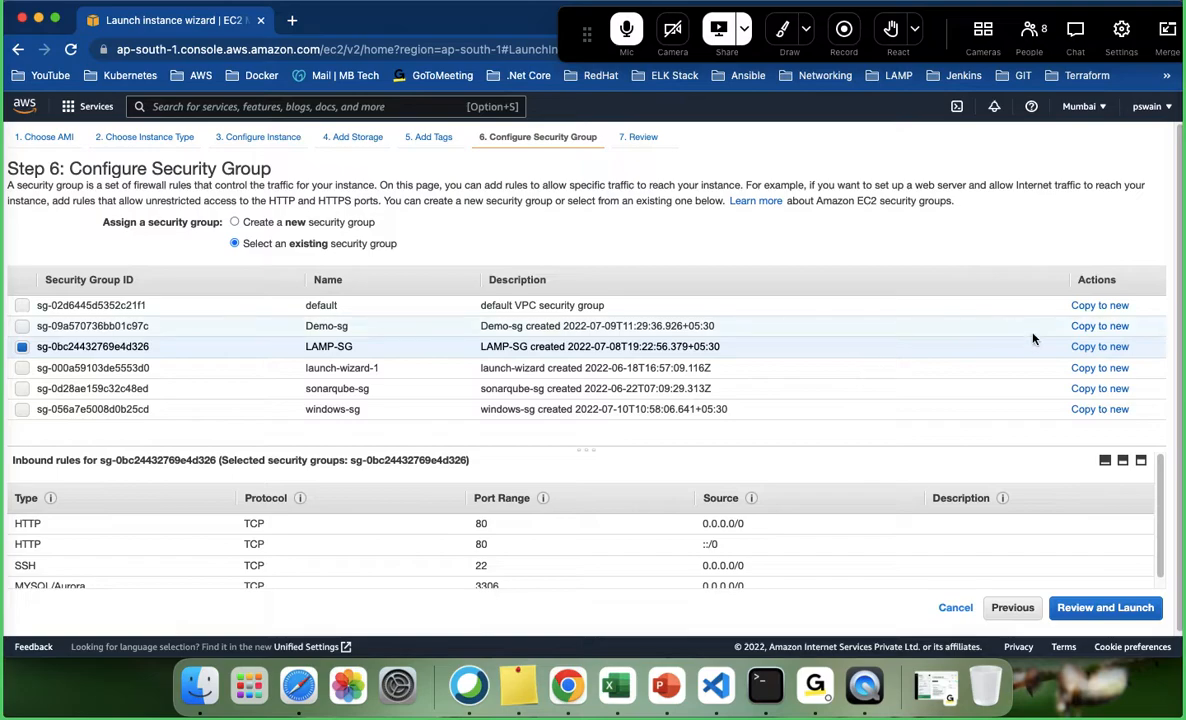
pyautogui.click(1095, 609)
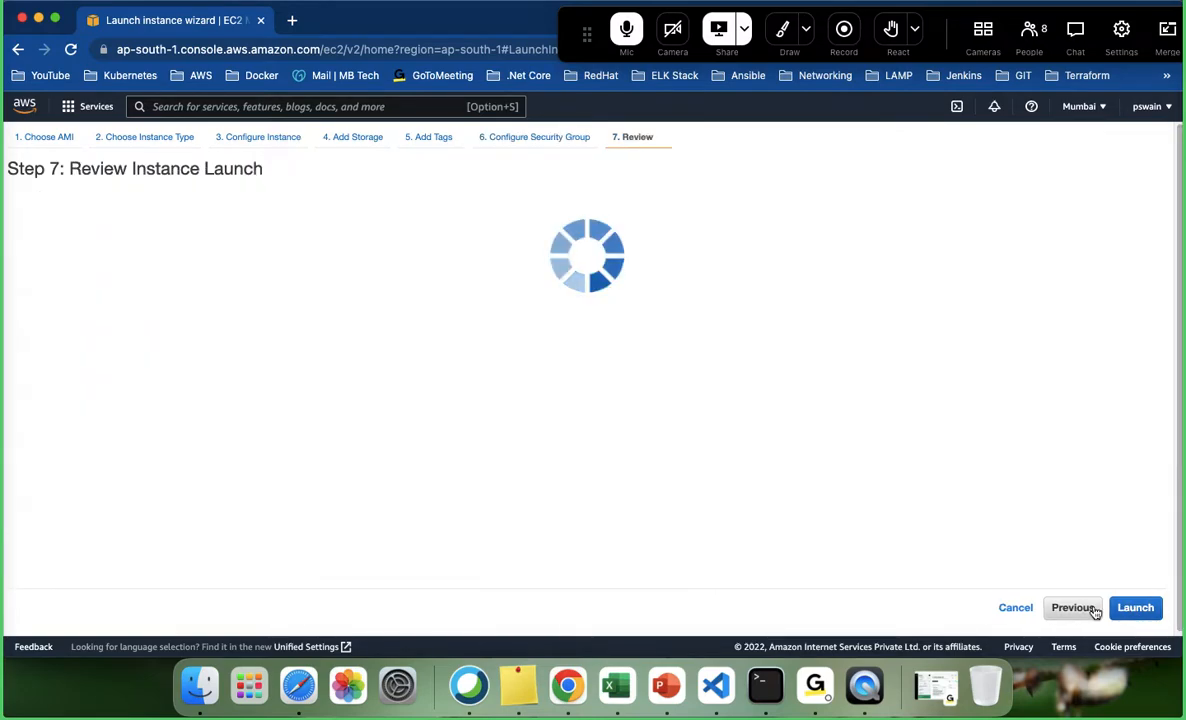
# - Launch the instance with the existing RSA key pair named after the account user, acknowledging access to its private key file
pyautogui.click(1136, 608)
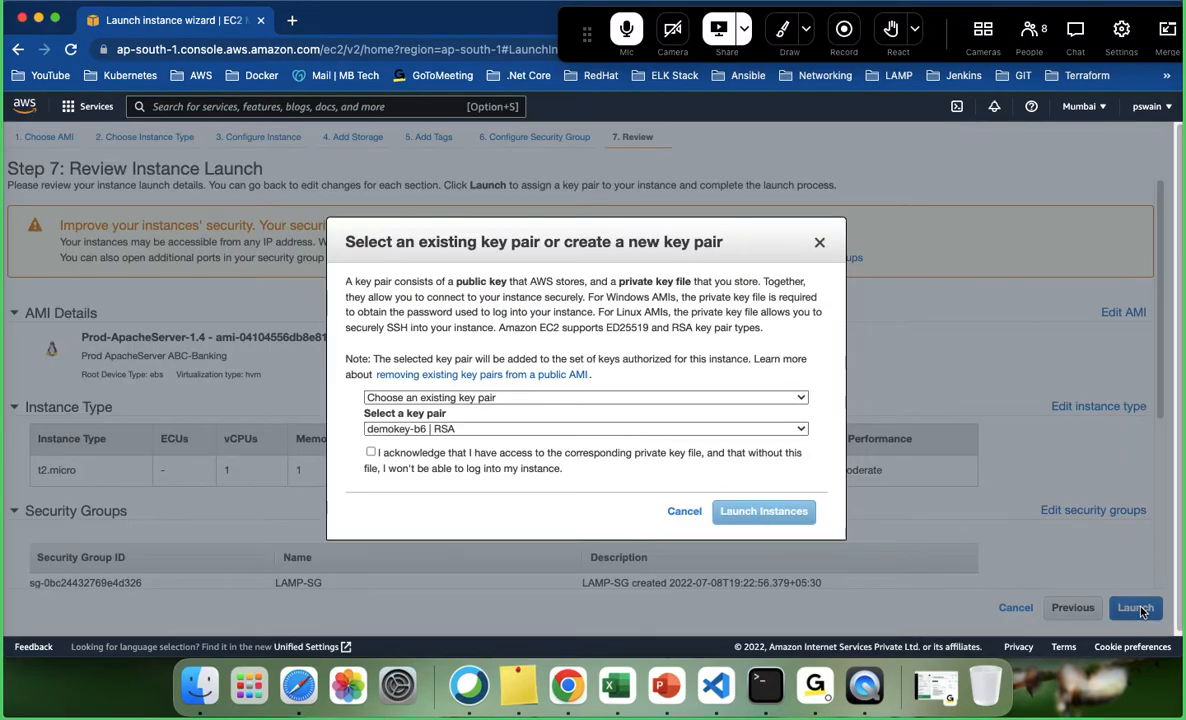
pyautogui.click(398, 428)
pyautogui.click(398, 463)
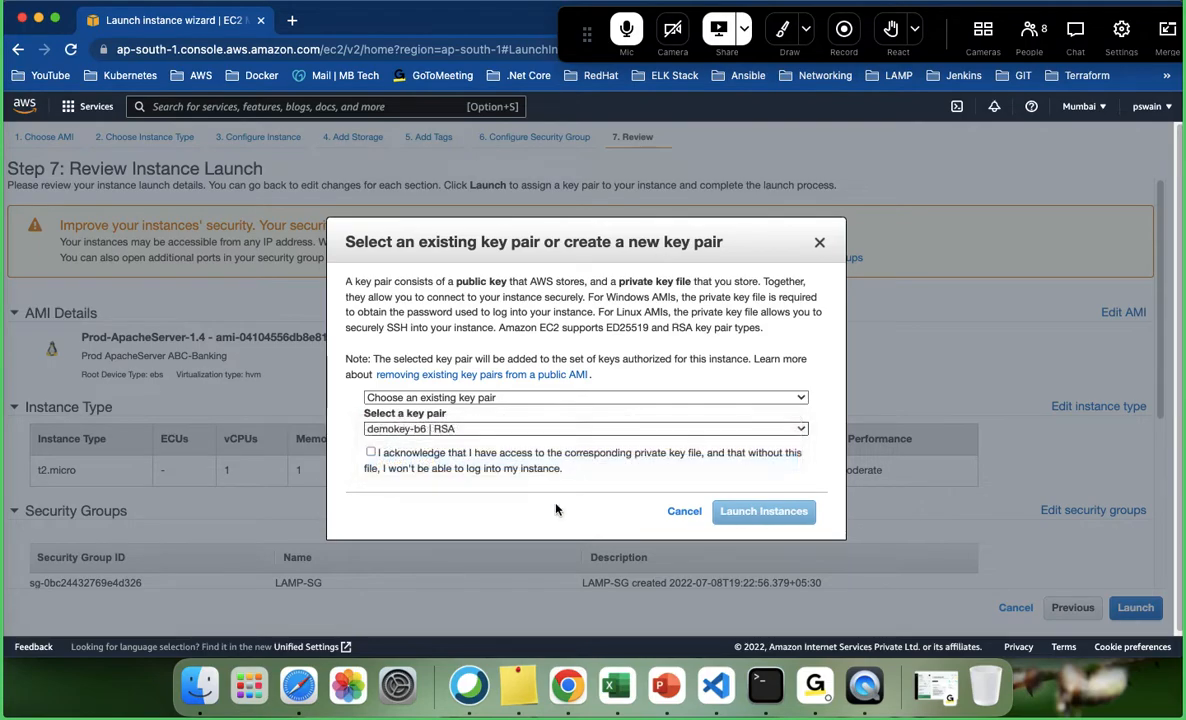
pyautogui.click(463, 458)
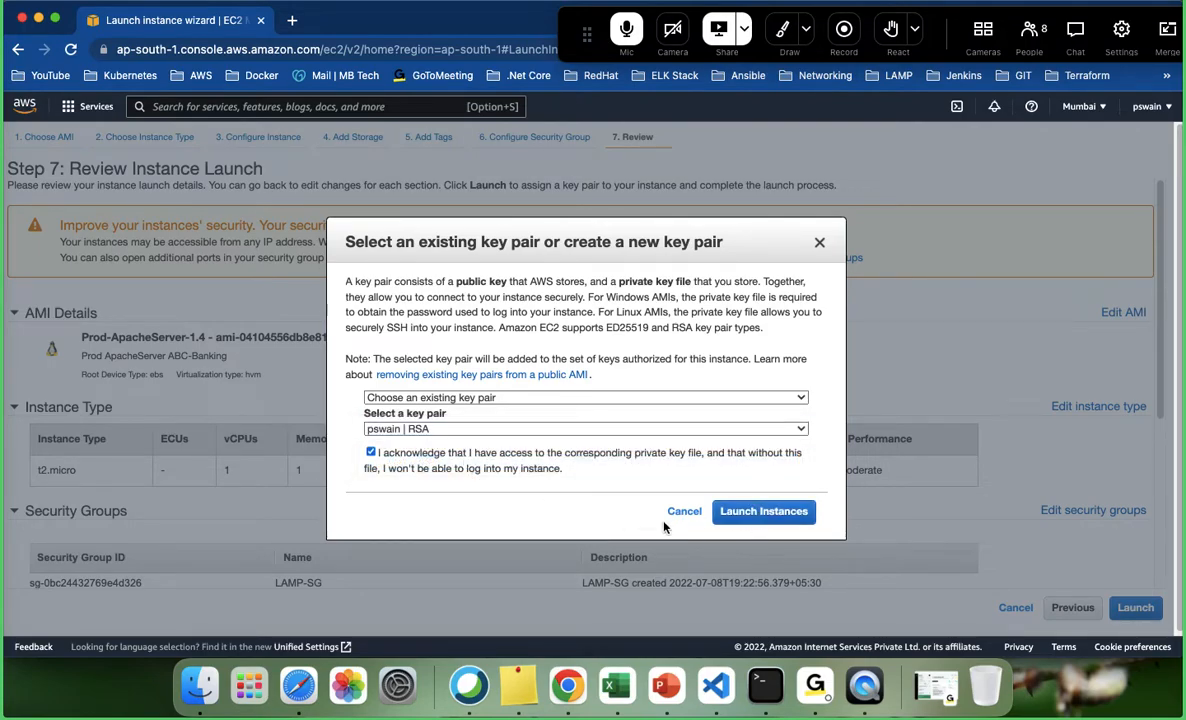
pyautogui.click(765, 511)
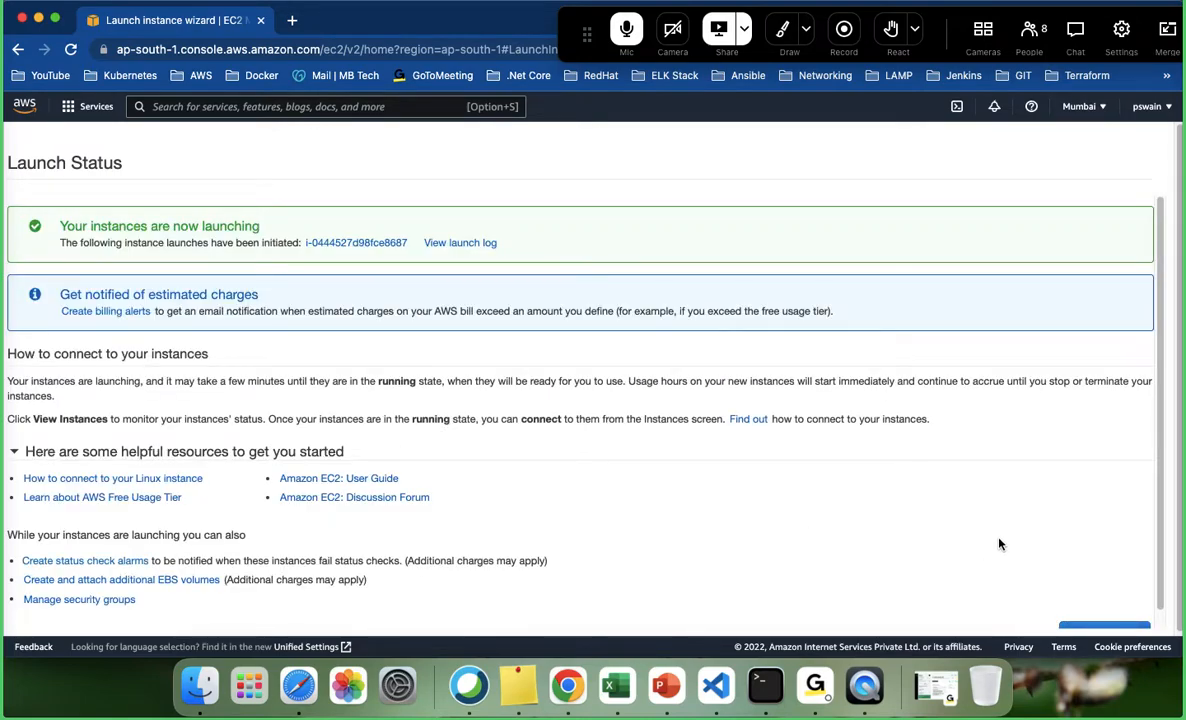
# - Return to the instances list, refresh the new SnapshotDemo instance's state and open its details
pyautogui.scroll(-1, 1000, 541)
pyautogui.click(1106, 617)
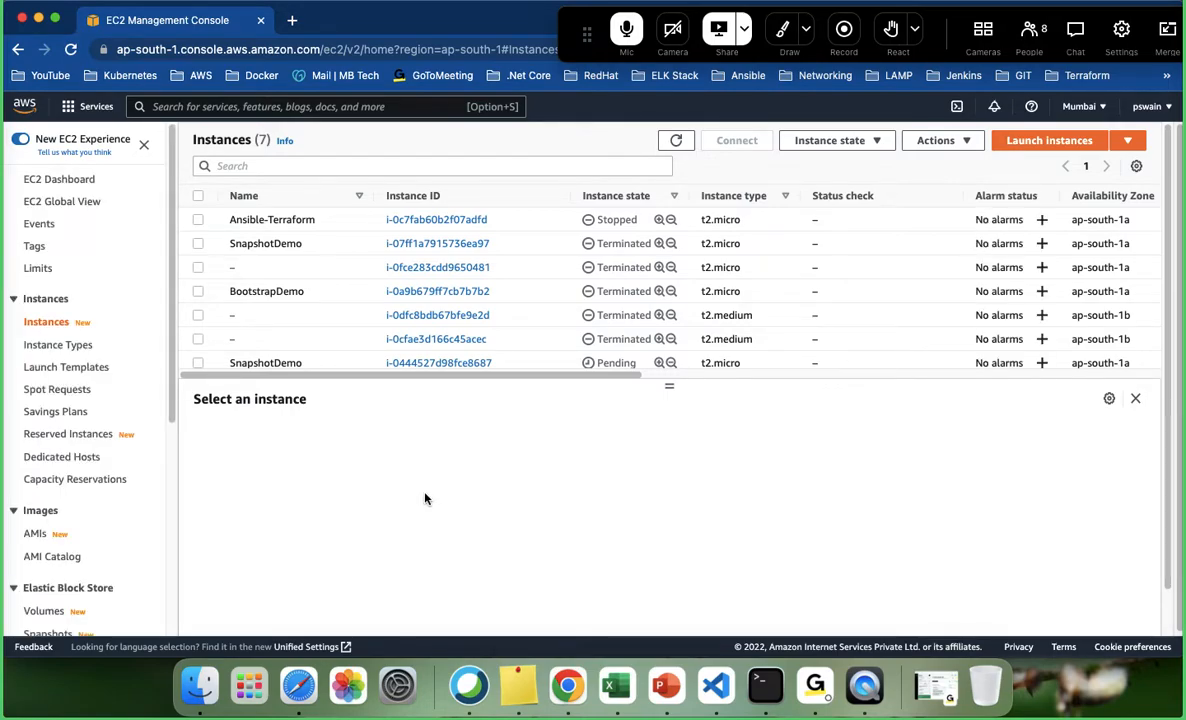
pyautogui.click(677, 141)
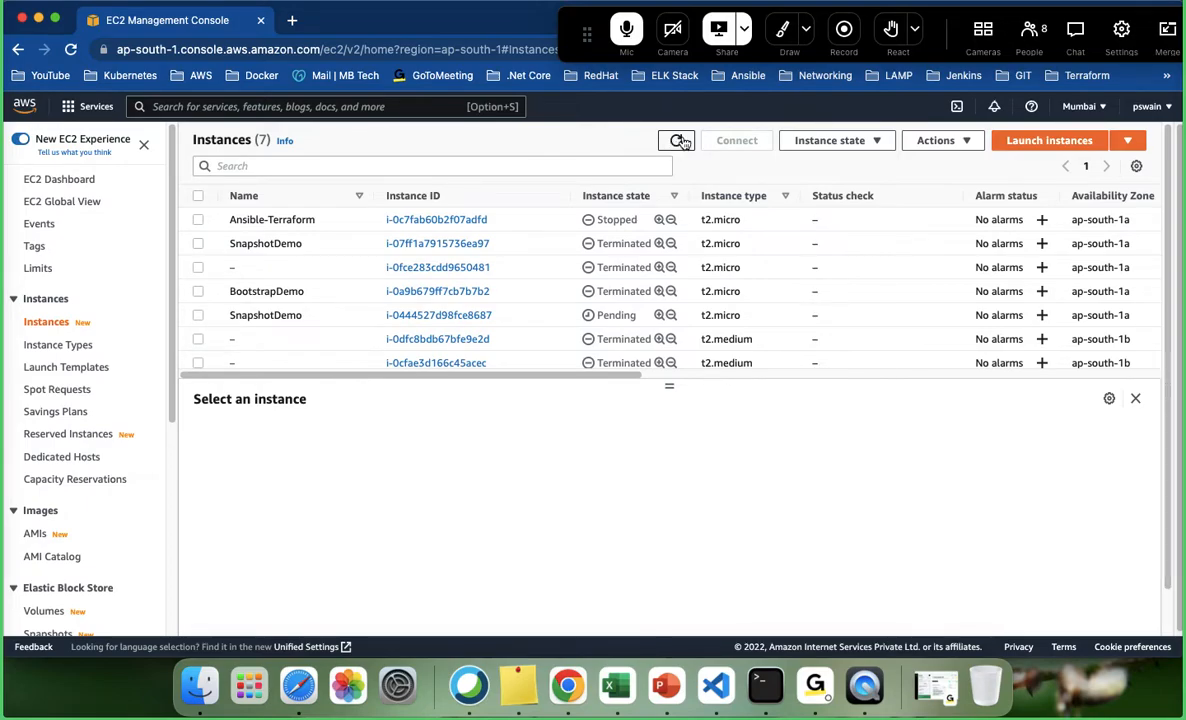
pyautogui.click(677, 142)
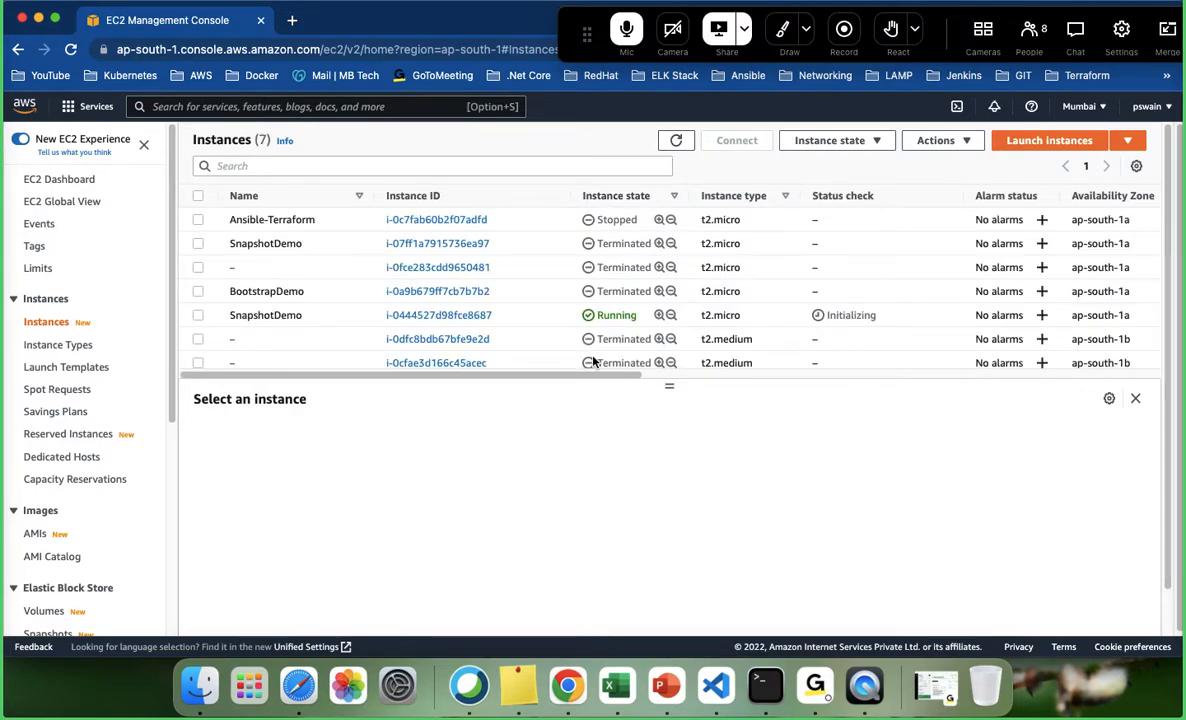
pyautogui.click(440, 316)
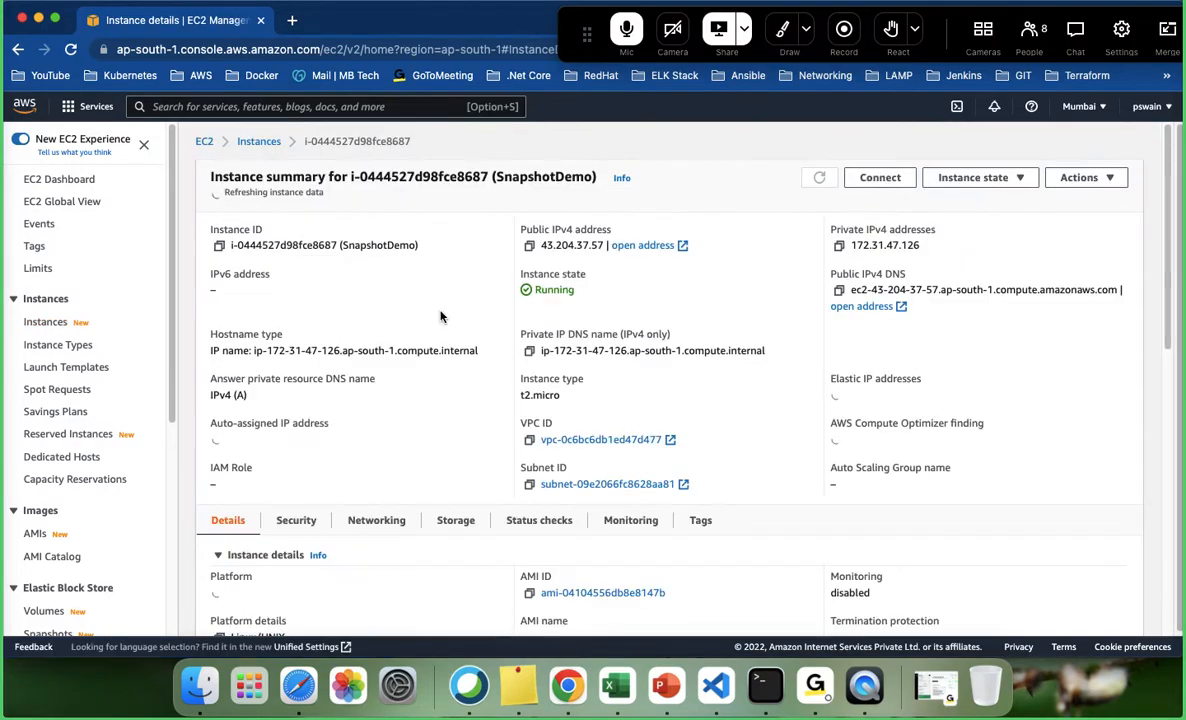
# - Copy the SnapshotDemo instance's public IPv4 address and load it in a new browser tab to check the served web page
pyautogui.click(530, 248)
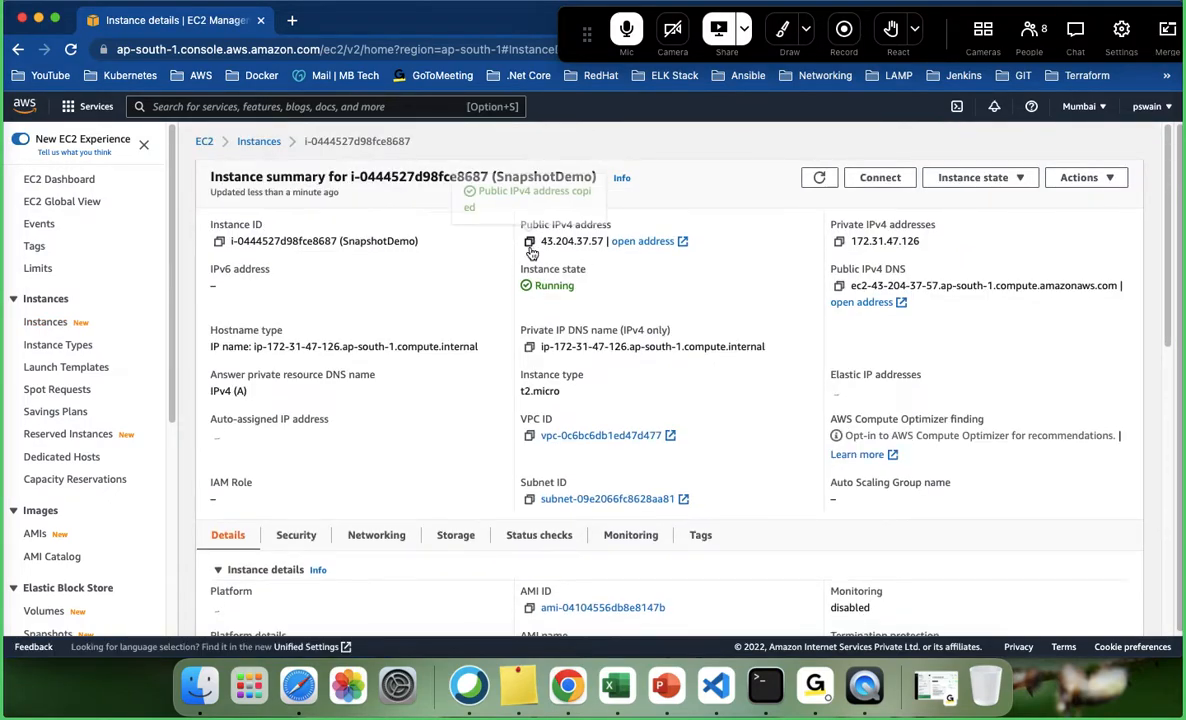
pyautogui.click(292, 20)
pyautogui.press('super+v')
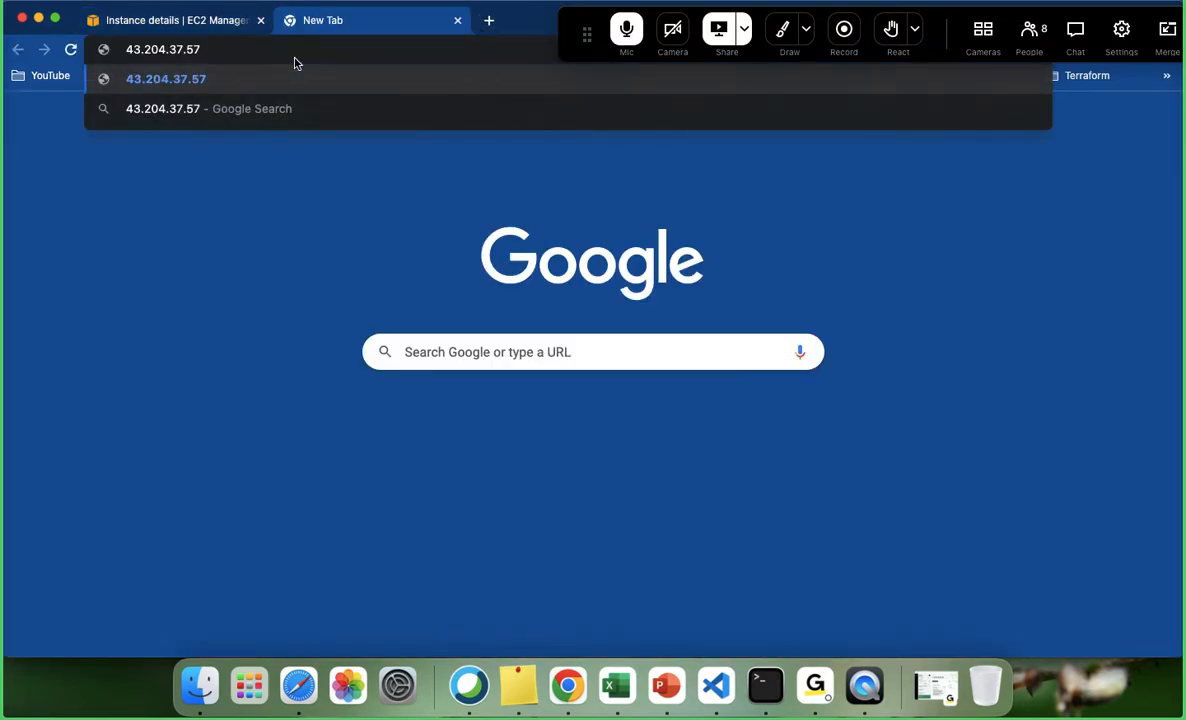
pyautogui.press('Return')
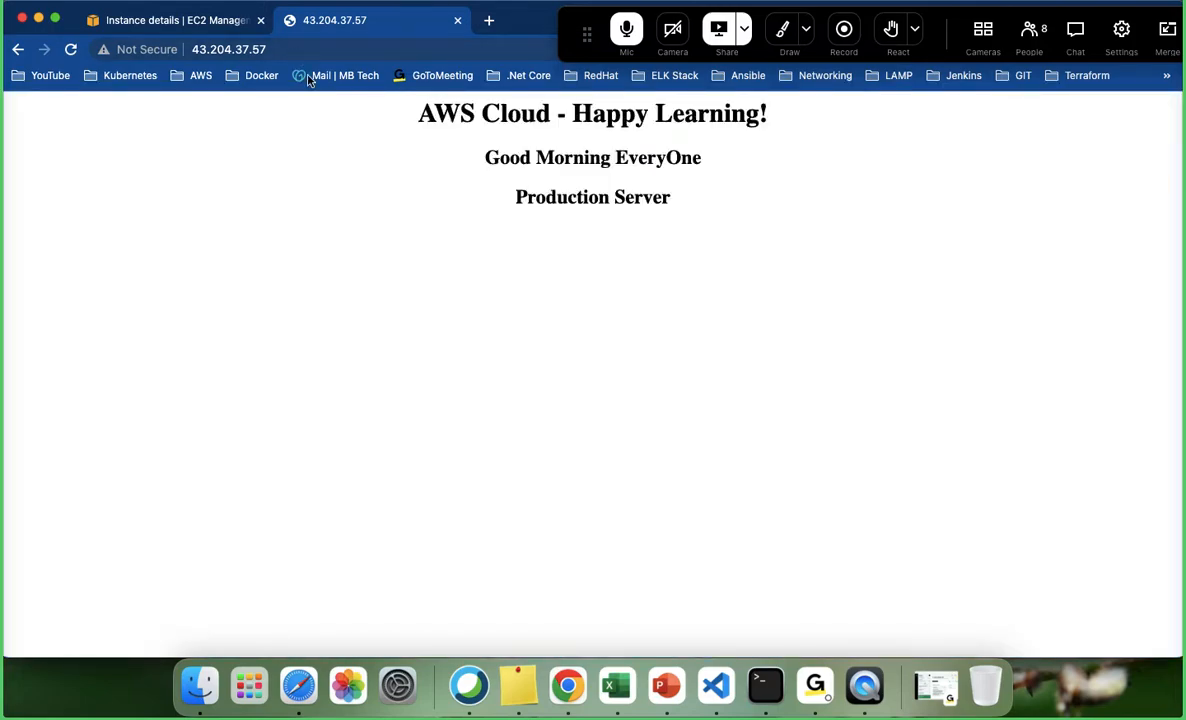
pyautogui.moveTo(691, 206); pyautogui.dragTo(238, 103)
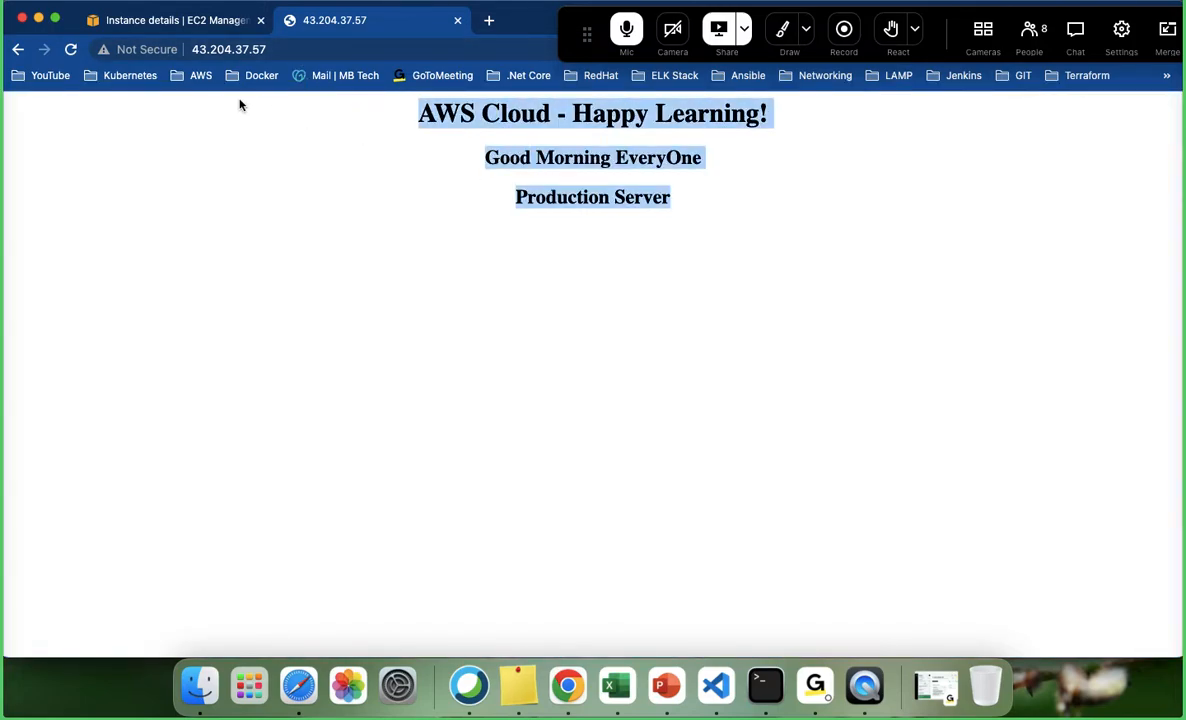
pyautogui.click(811, 218)
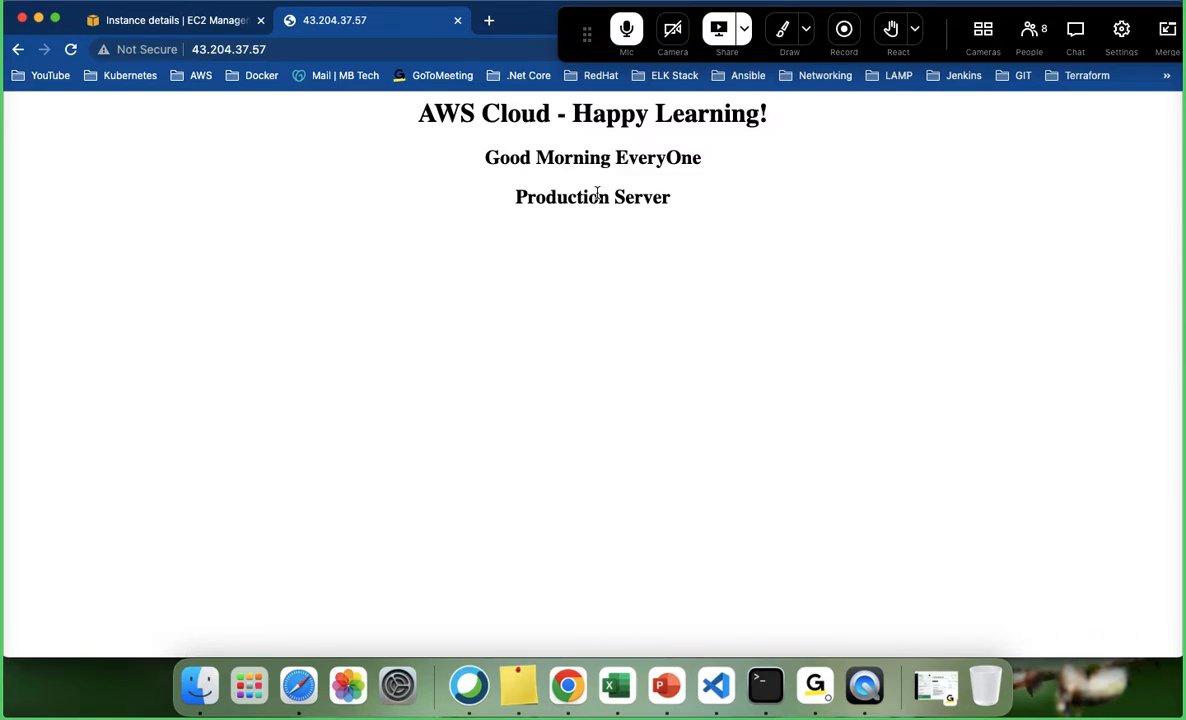
pyautogui.moveTo(659, 214); pyautogui.dragTo(105, 116)
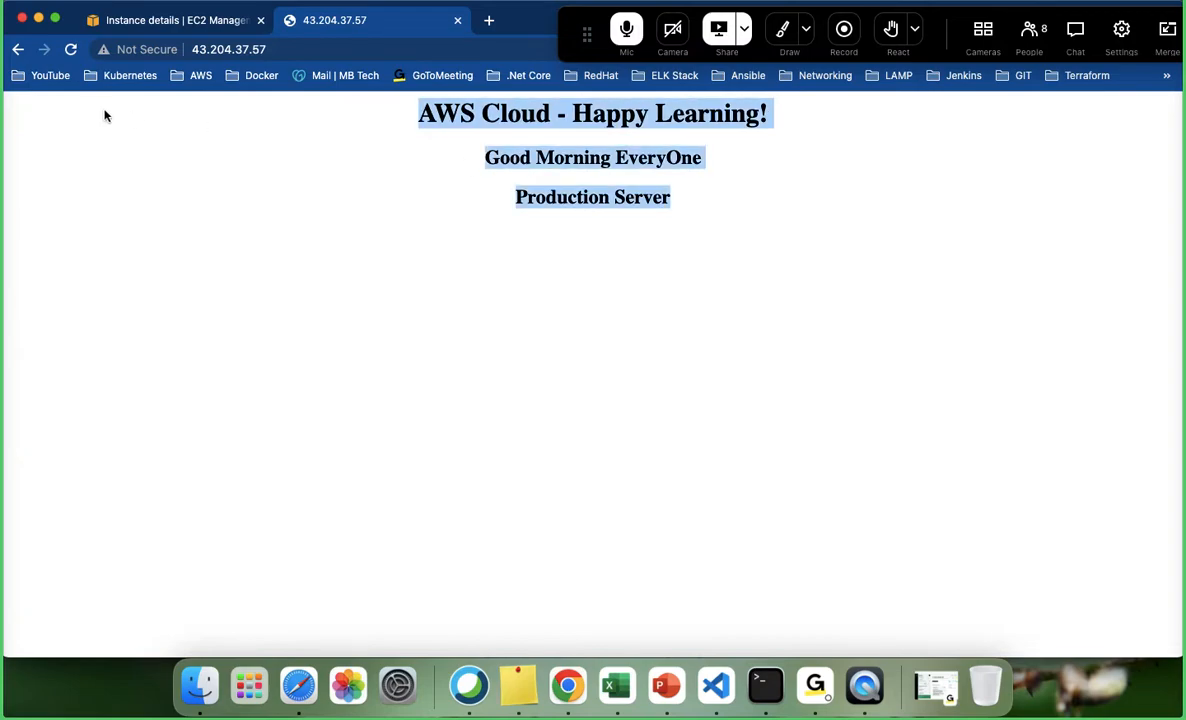
pyautogui.click(756, 292)
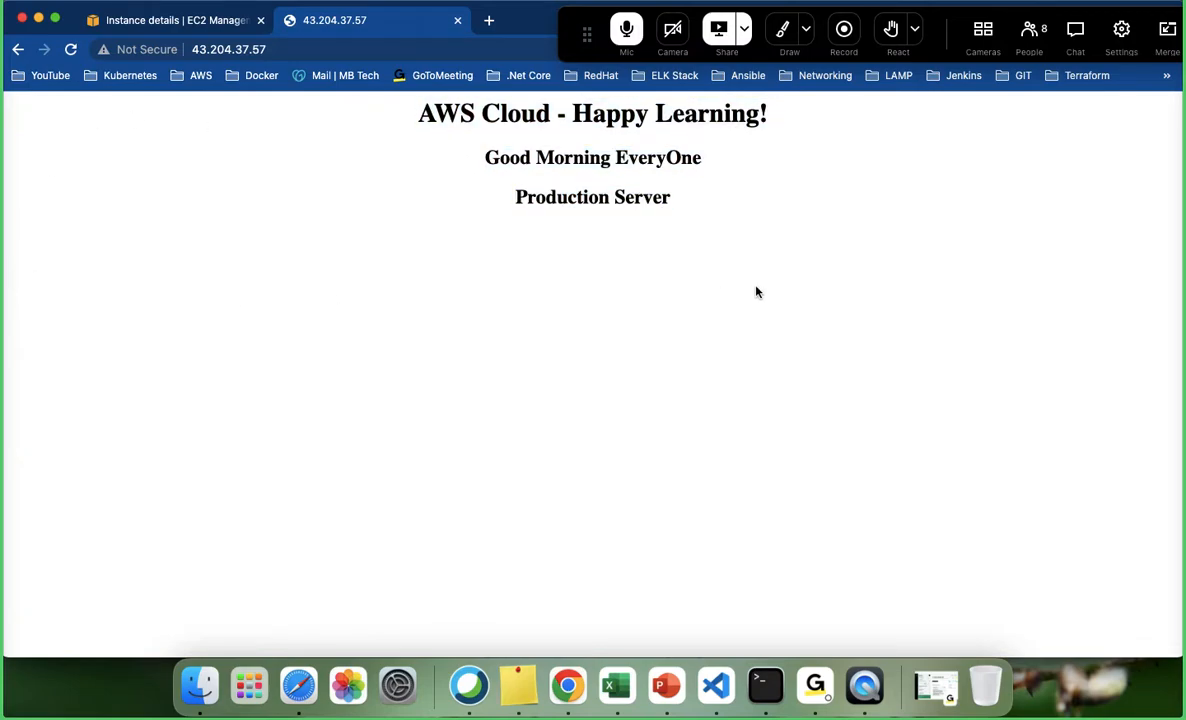
# - Return to the EC2 console and open the list of Elastic Block Store snapshots
pyautogui.click(172, 22)
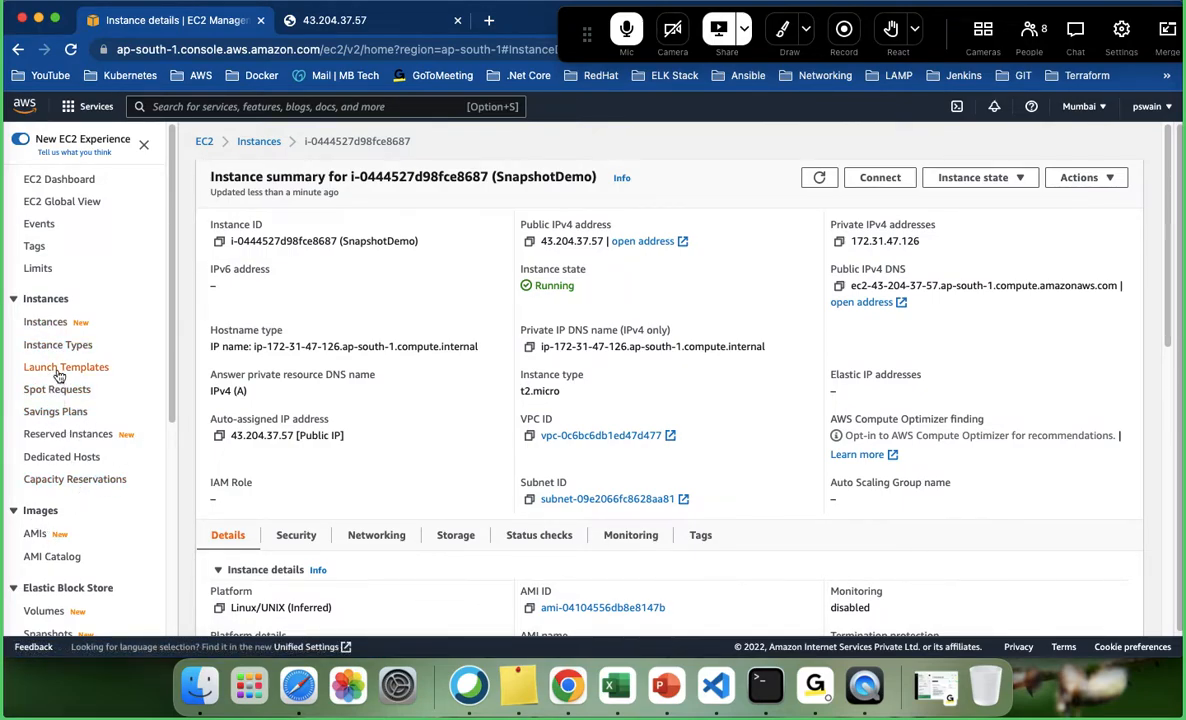
pyautogui.scroll(-1, 57, 441)
pyautogui.scroll(-5, 57, 441)
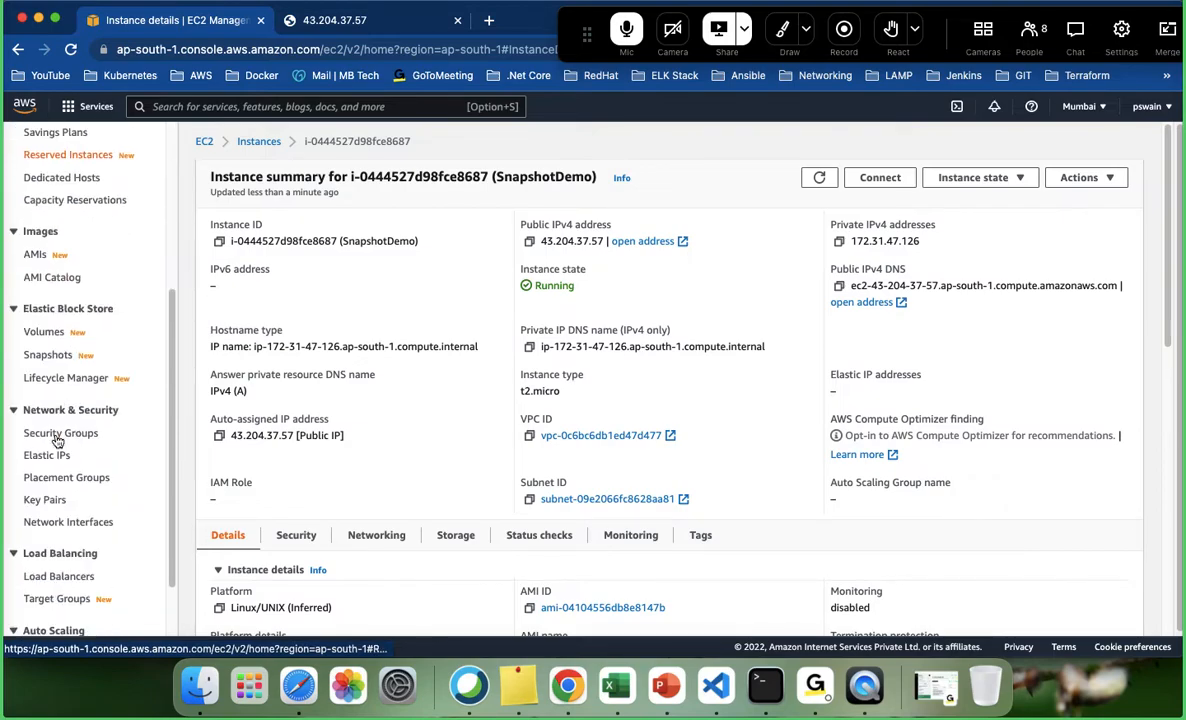
pyautogui.click(47, 357)
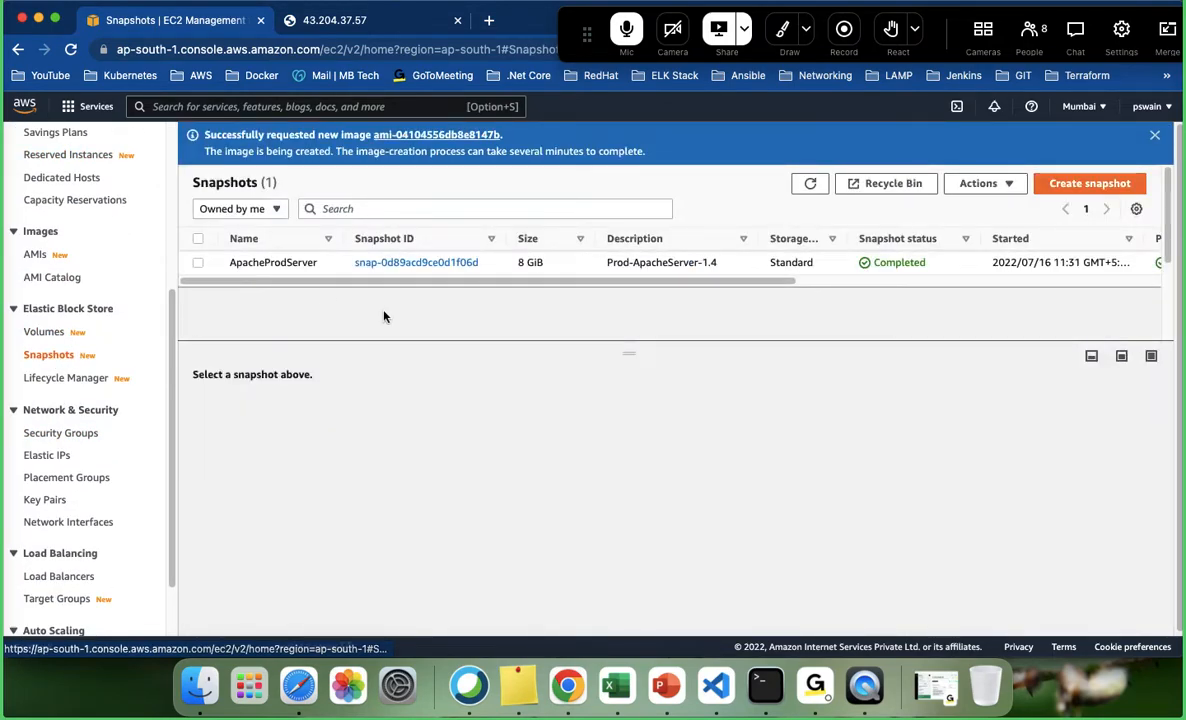
# - Check the snapshots list in the Asia Pacific (Singapore) region and switch back to the Asia Pacific (Mumbai) region
pyautogui.click(1106, 107)
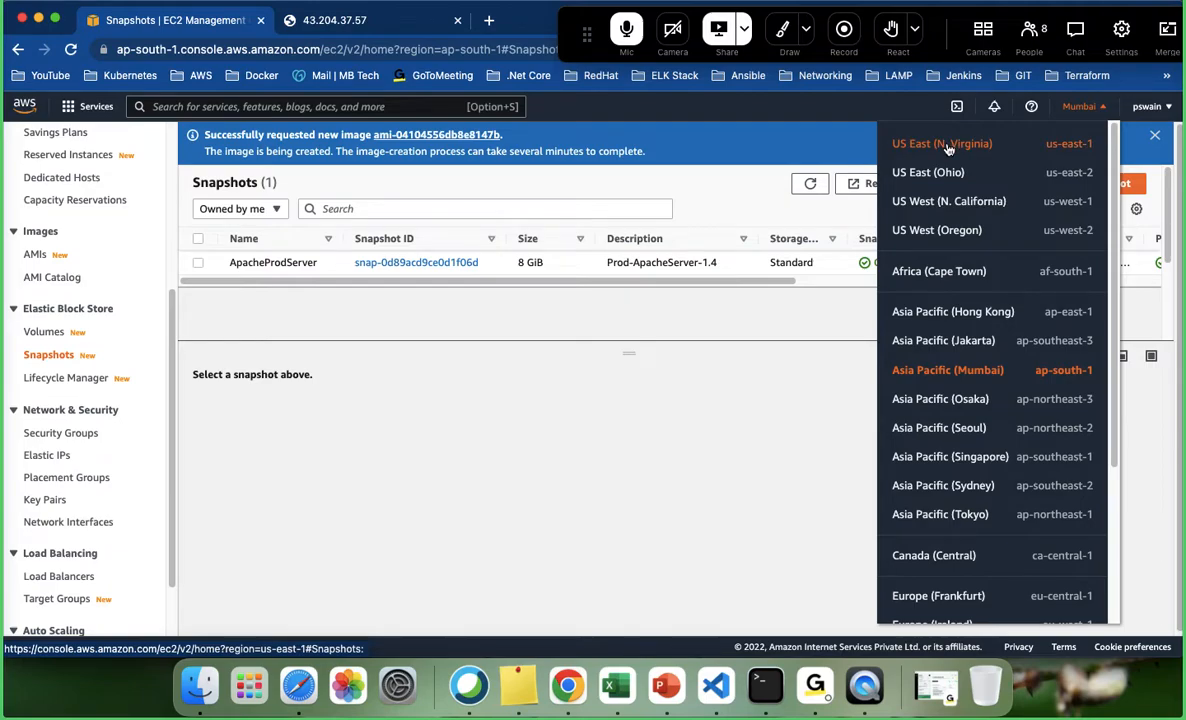
pyautogui.click(969, 467)
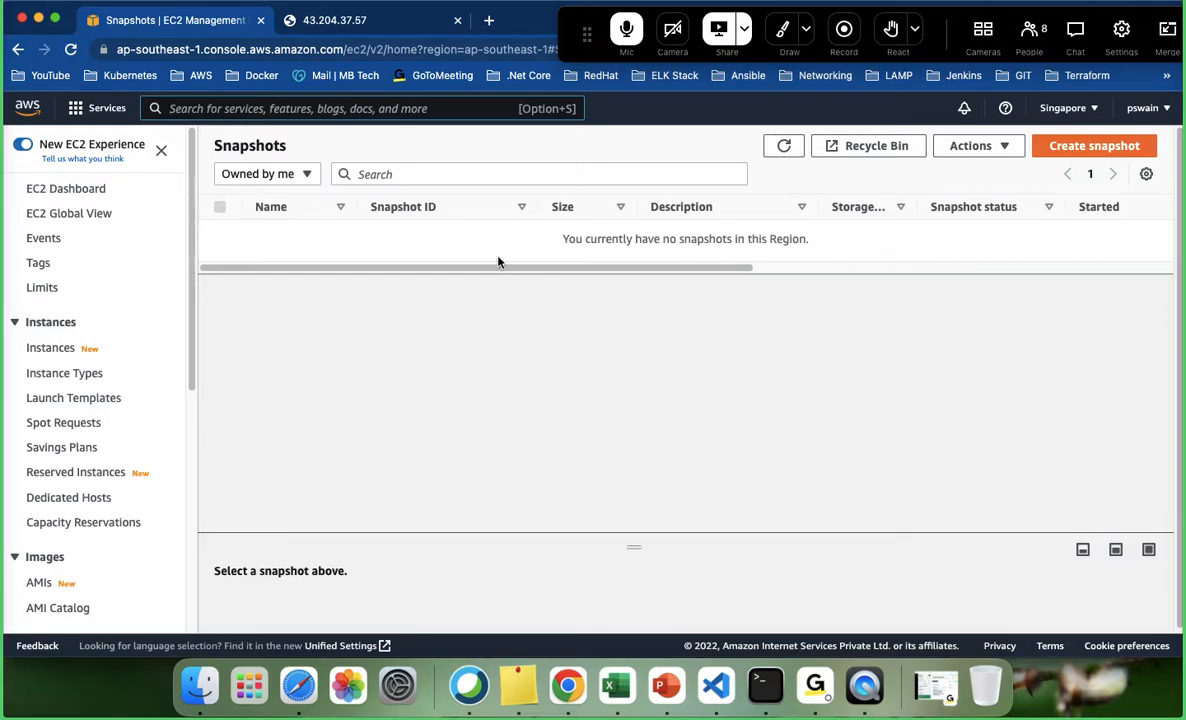
pyautogui.click(362, 24)
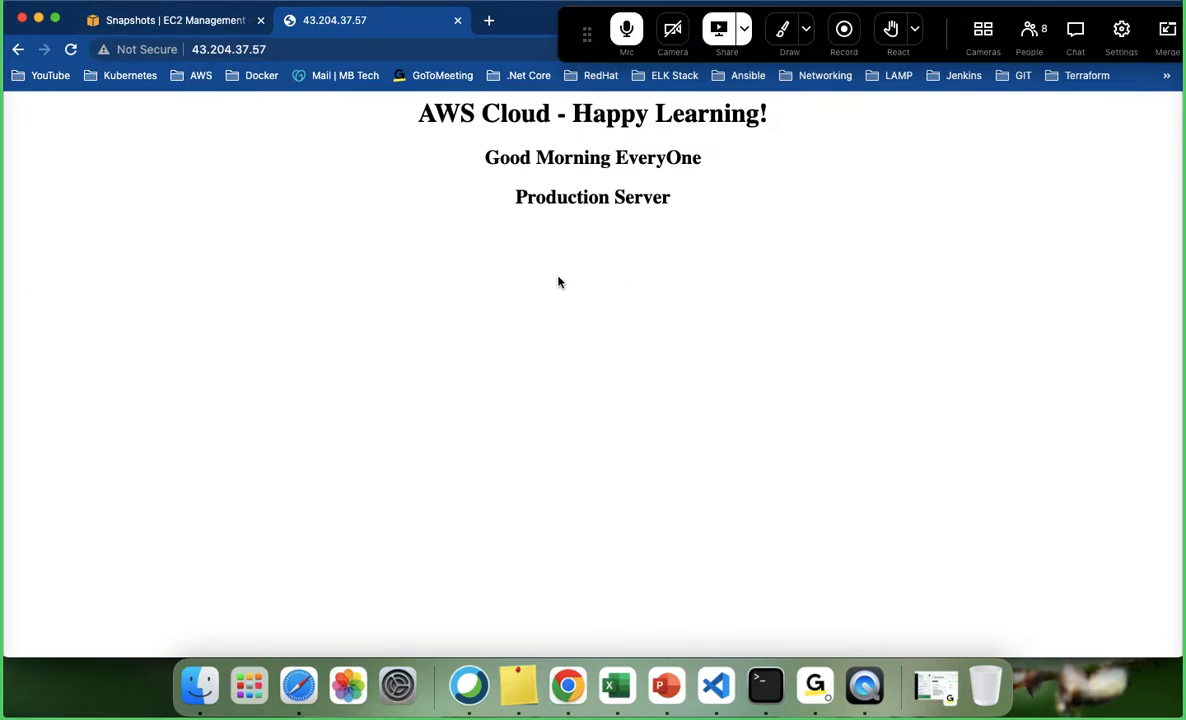
pyautogui.click(171, 21)
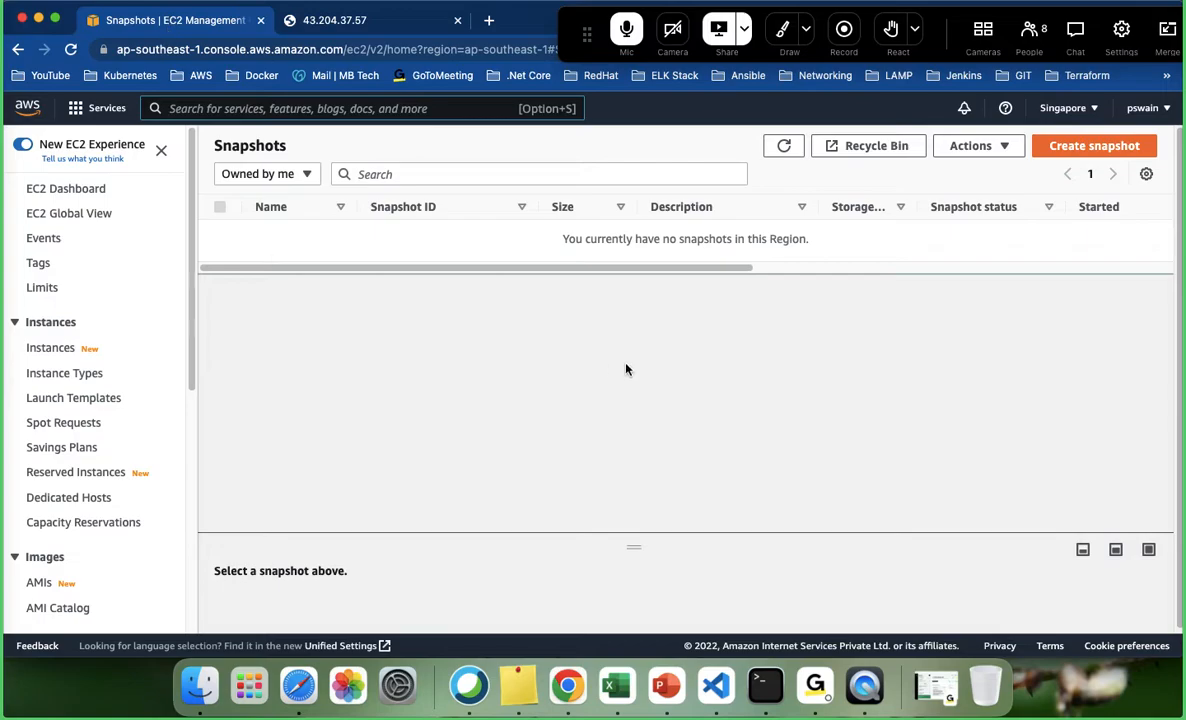
pyautogui.click(1091, 111)
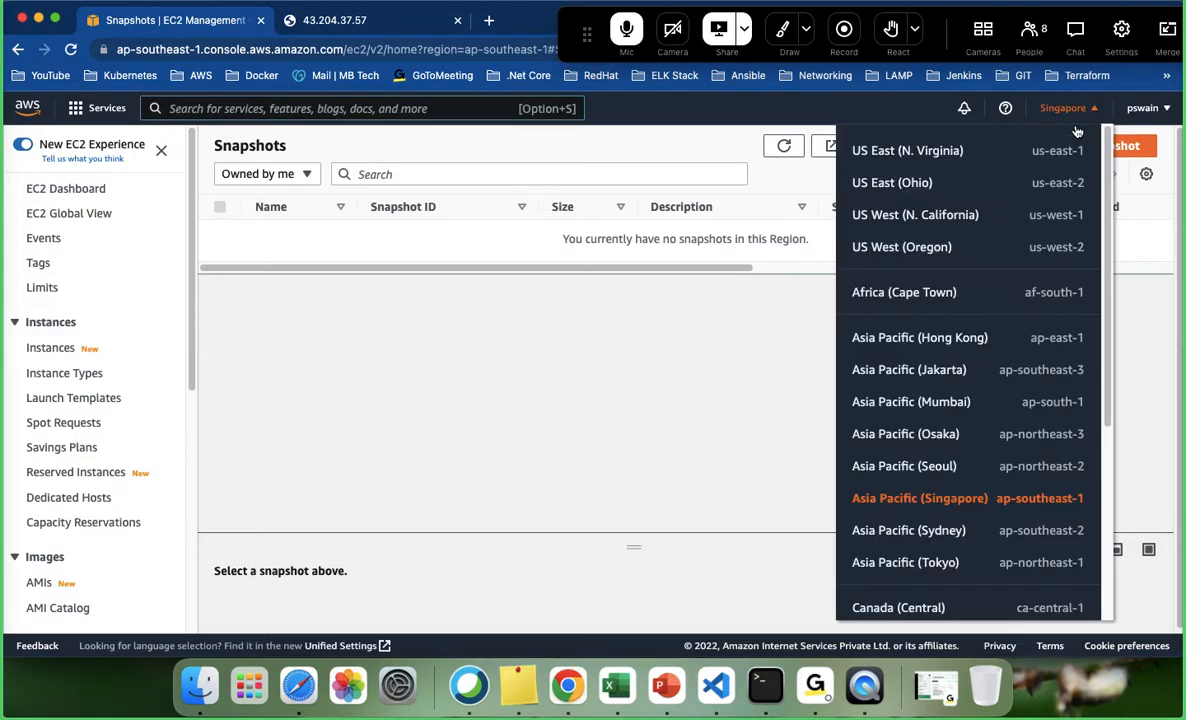
pyautogui.click(928, 403)
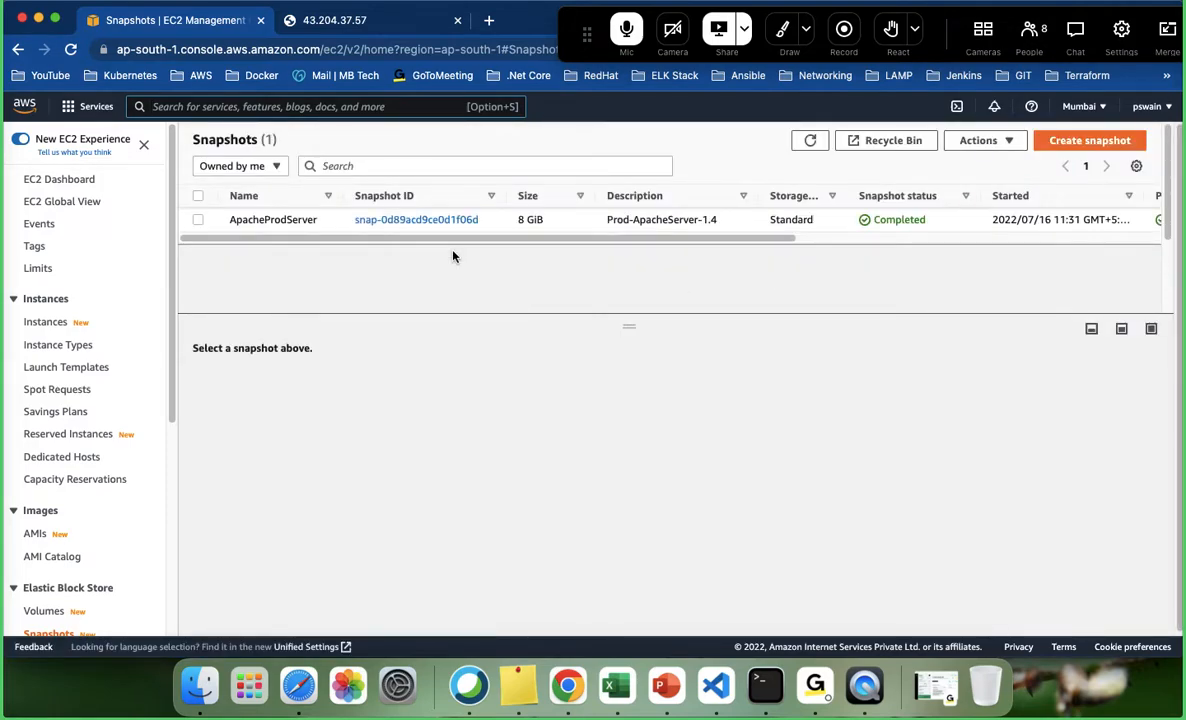
# - Copy the ApacheProdServer snapshot to the destination region ap-southeast-1 without encryption
pyautogui.click(197, 219)
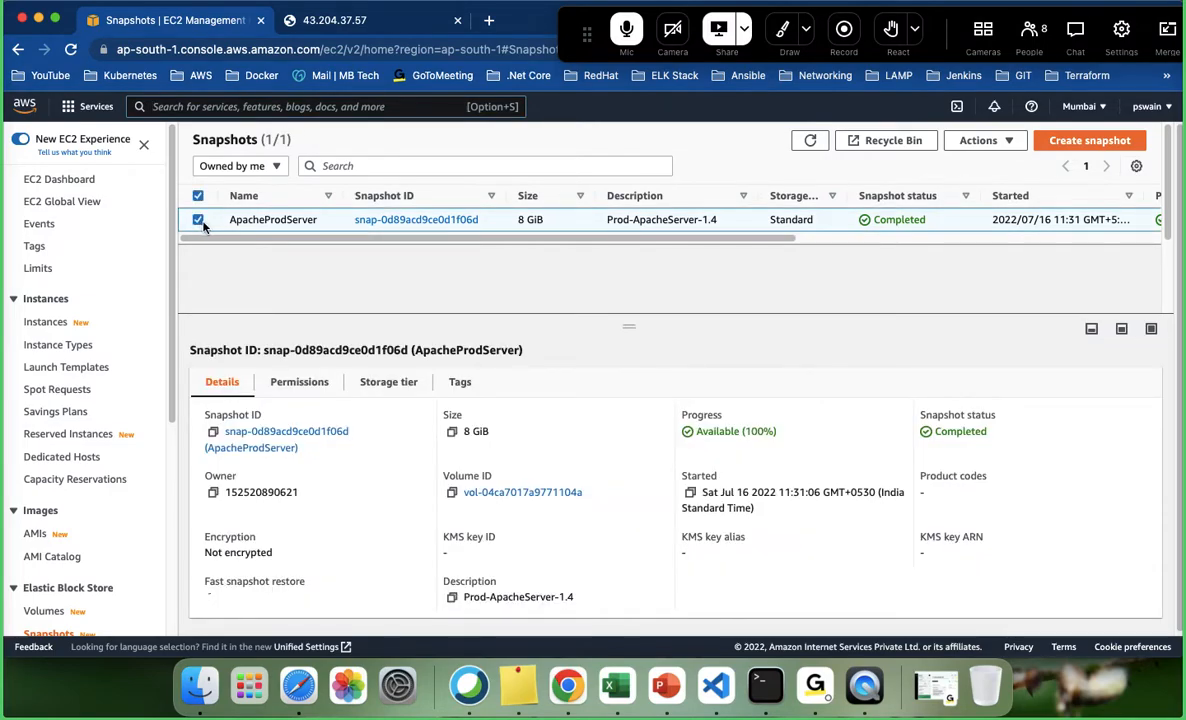
pyautogui.click(1007, 145)
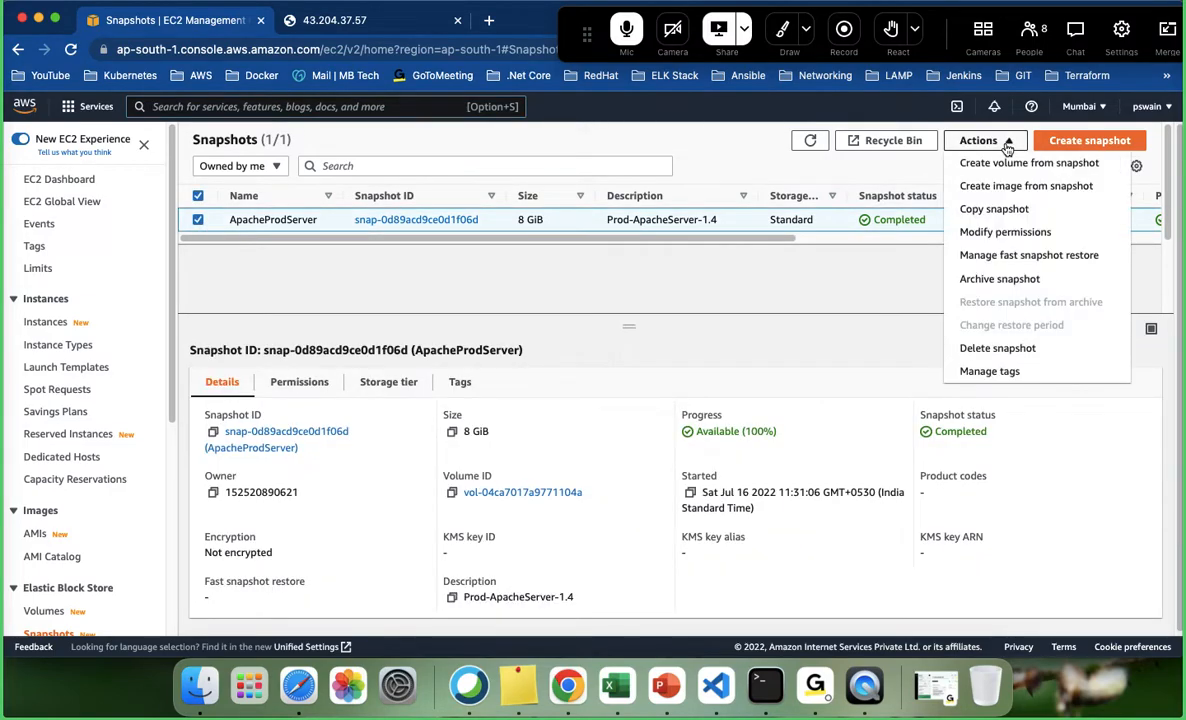
pyautogui.click(994, 209)
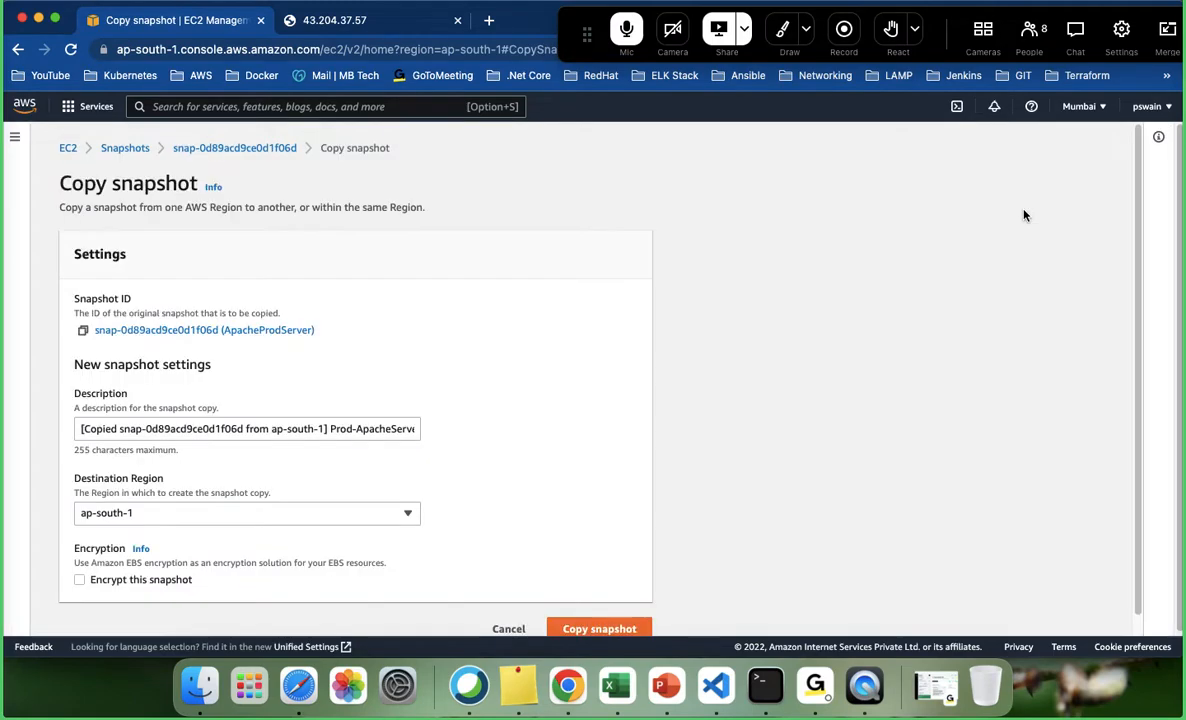
pyautogui.scroll(-1, 409, 328)
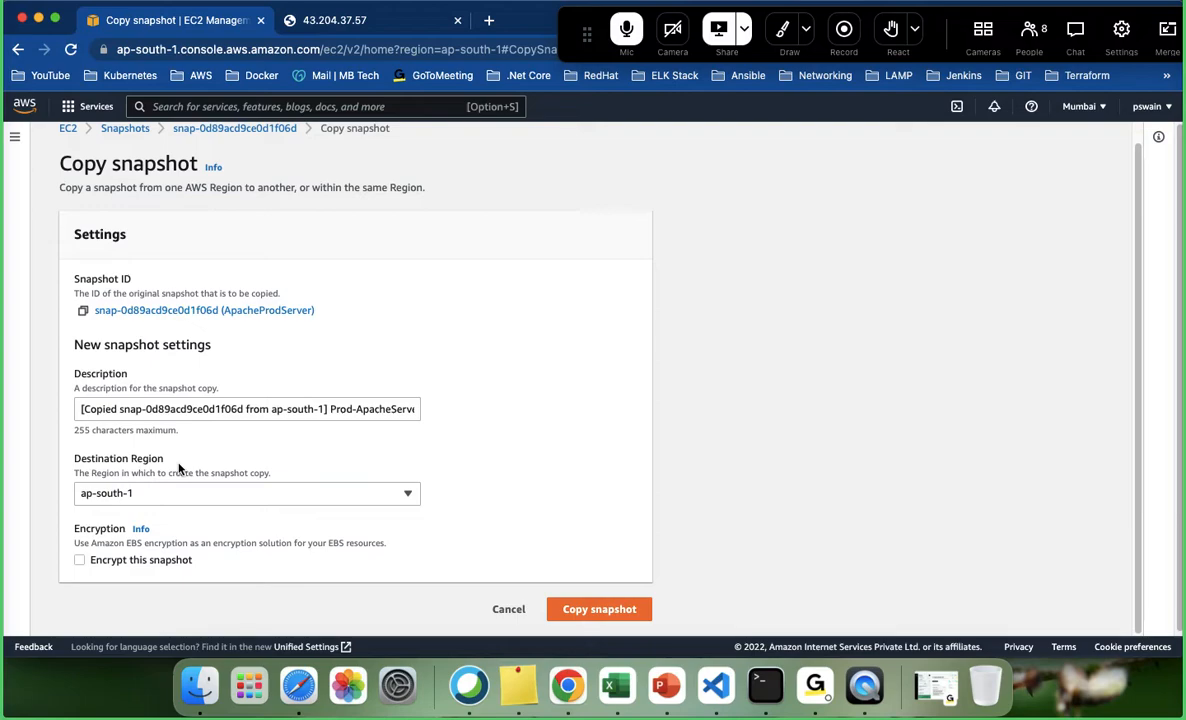
pyautogui.click(325, 494)
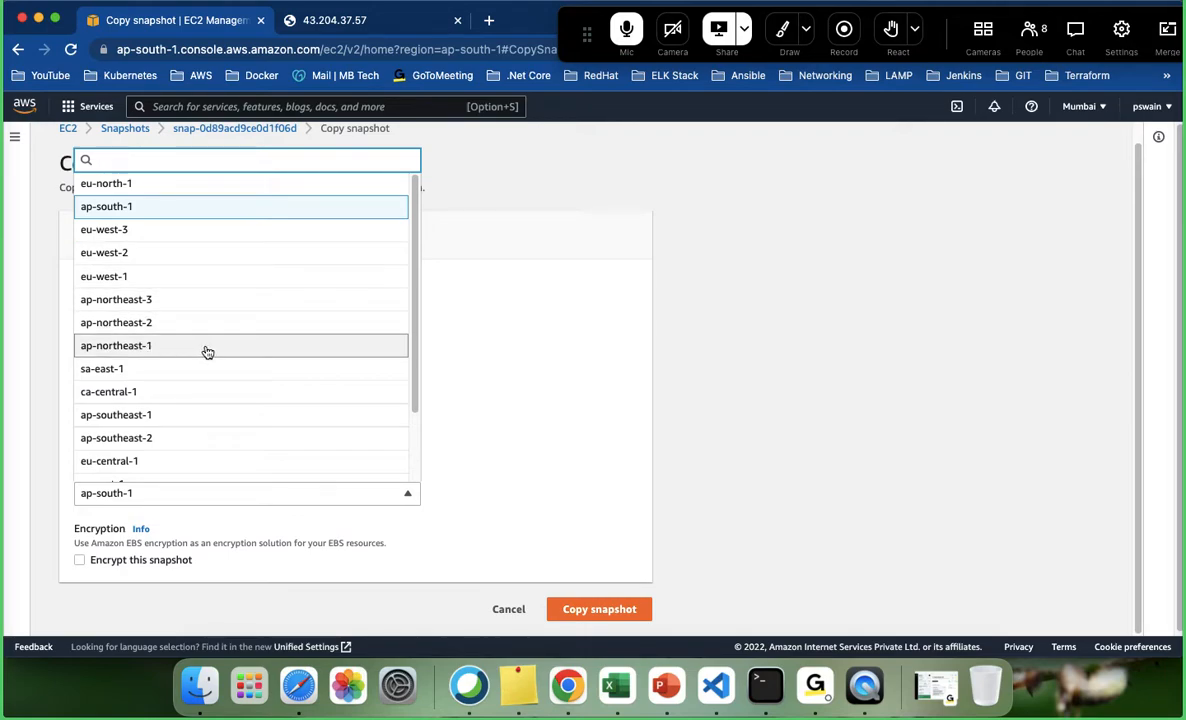
pyautogui.click(101, 415)
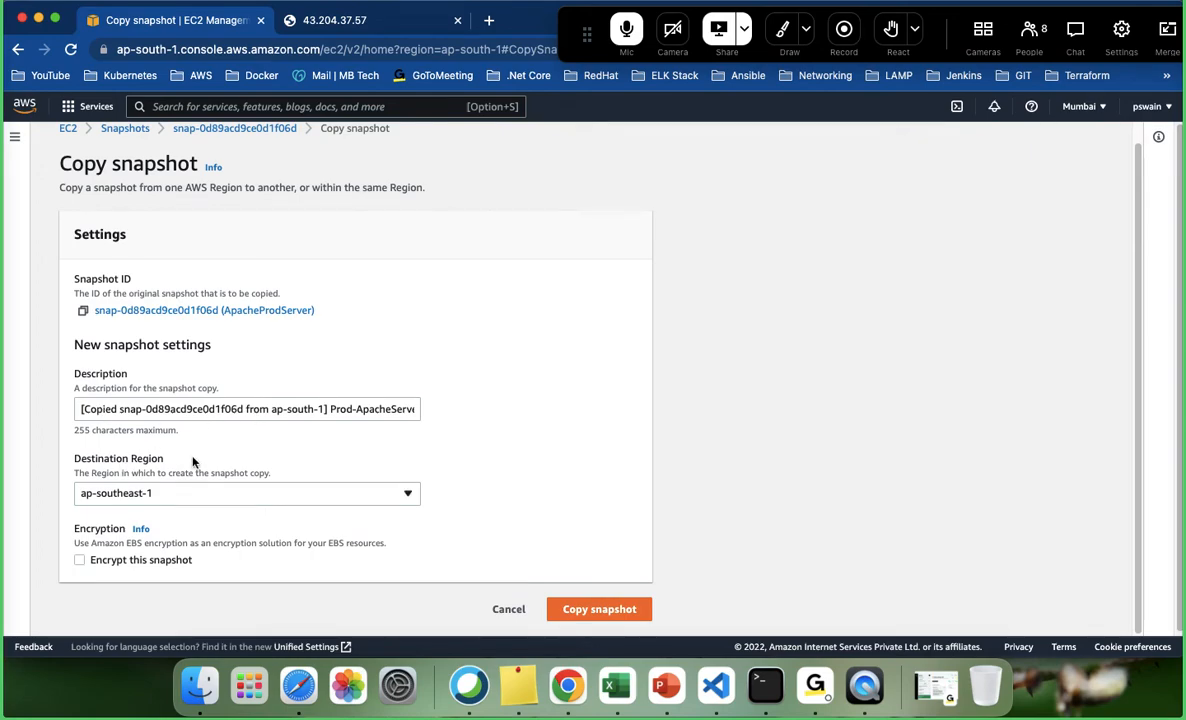
pyautogui.click(1082, 106)
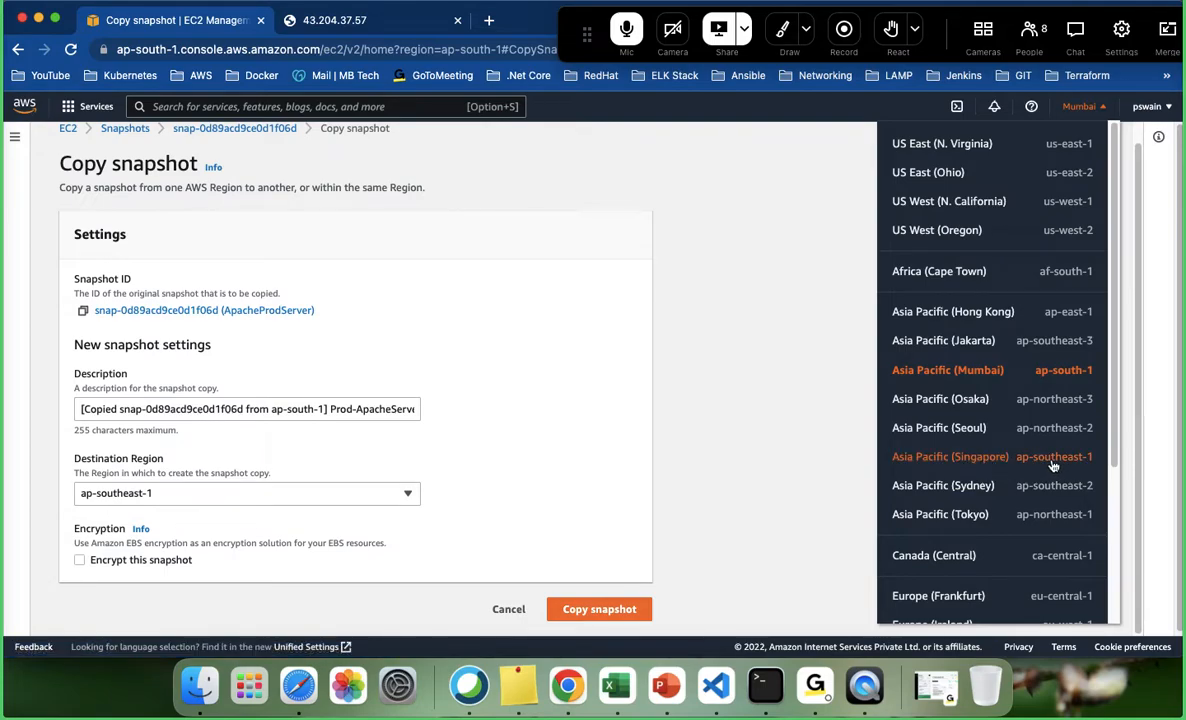
pyautogui.click(826, 315)
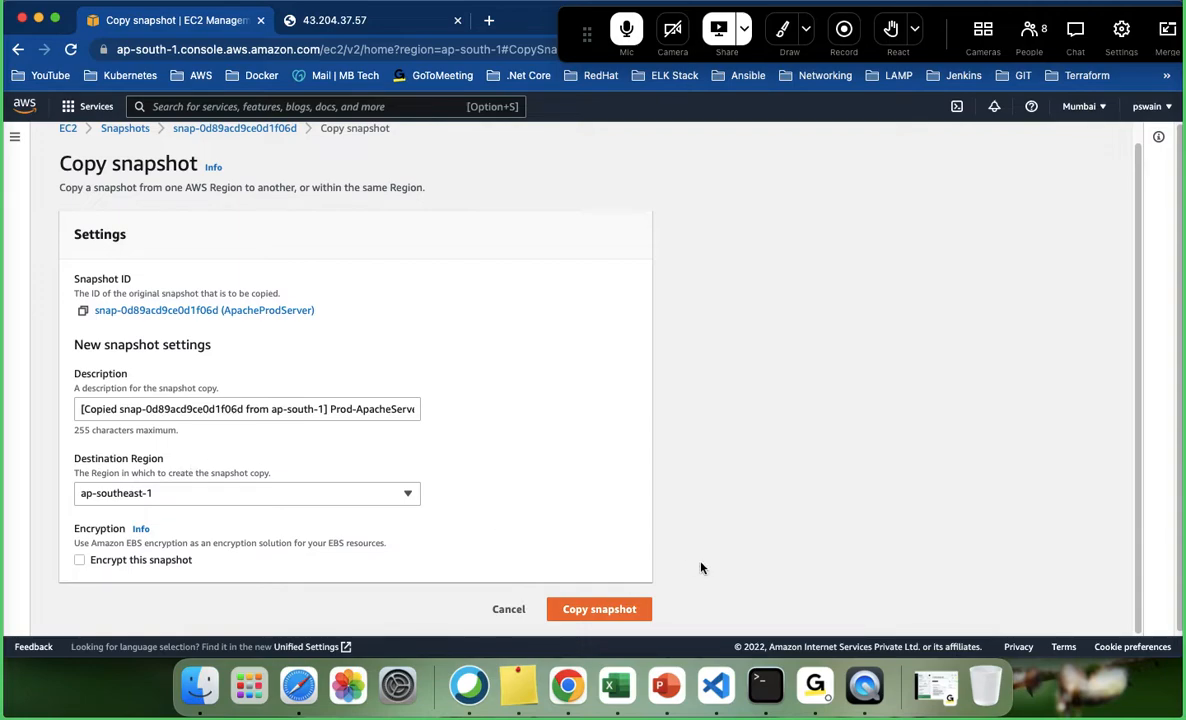
pyautogui.click(594, 609)
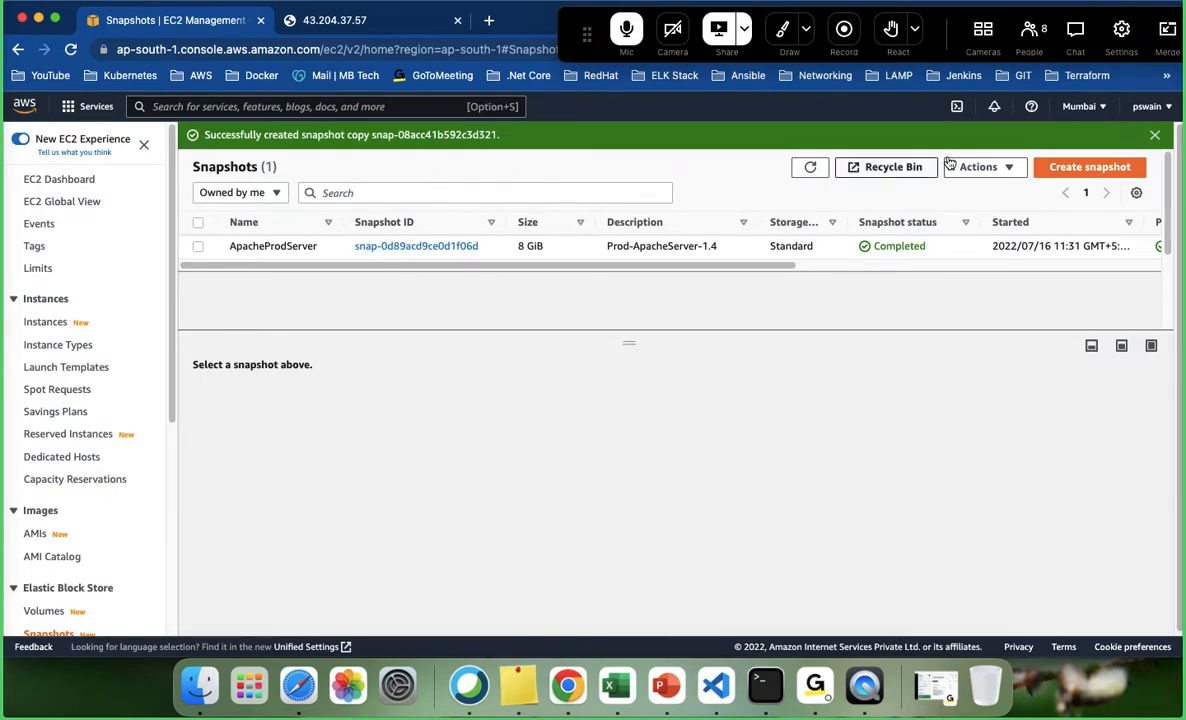
# - Switch the console to the Asia Pacific (Singapore) region to show the snapshot copy
pyautogui.click(1083, 107)
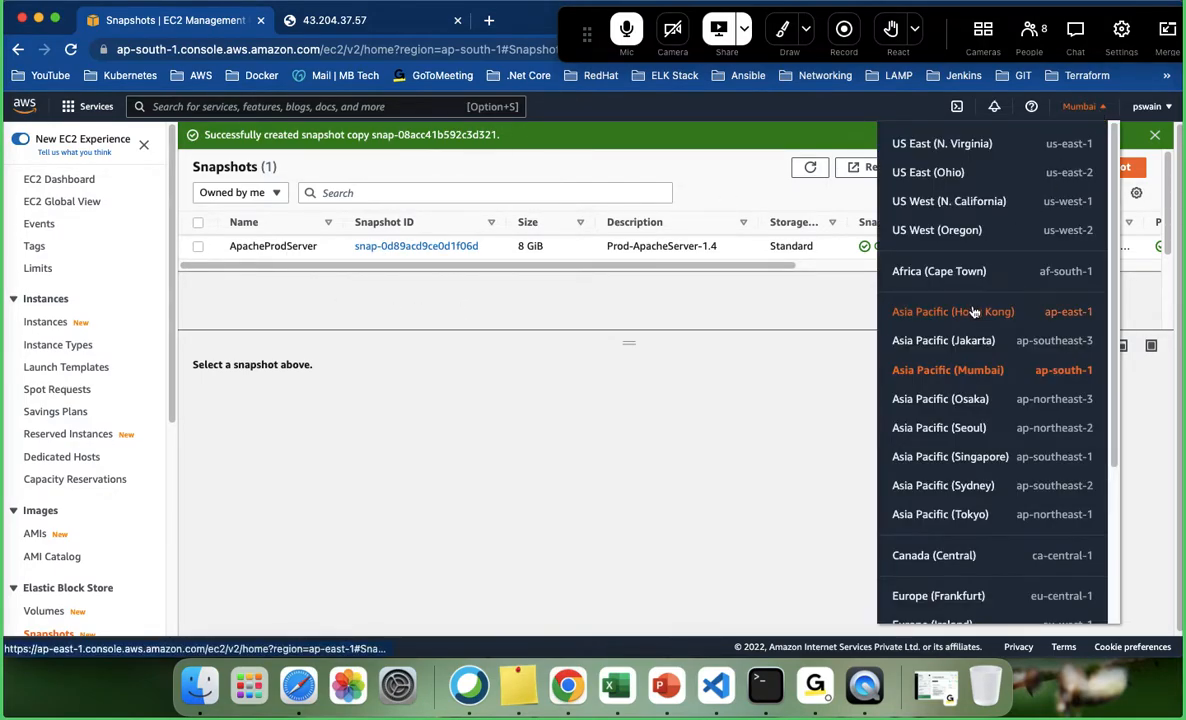
pyautogui.click(944, 464)
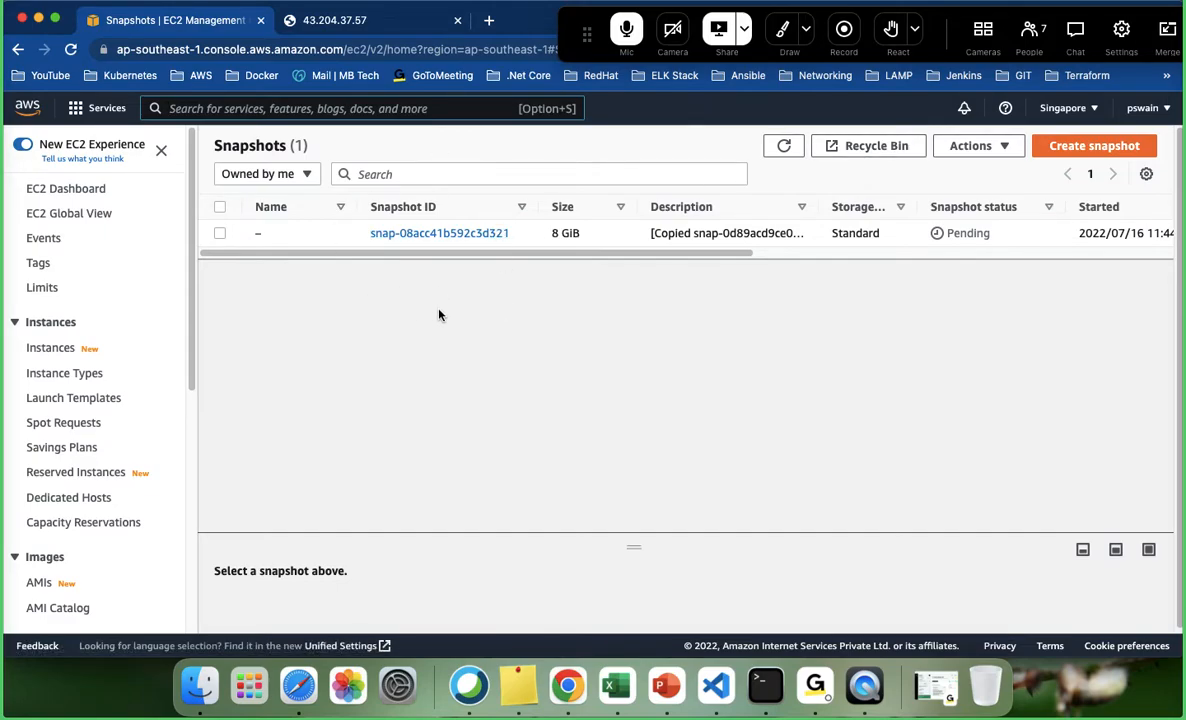
pyautogui.click(1033, 40)
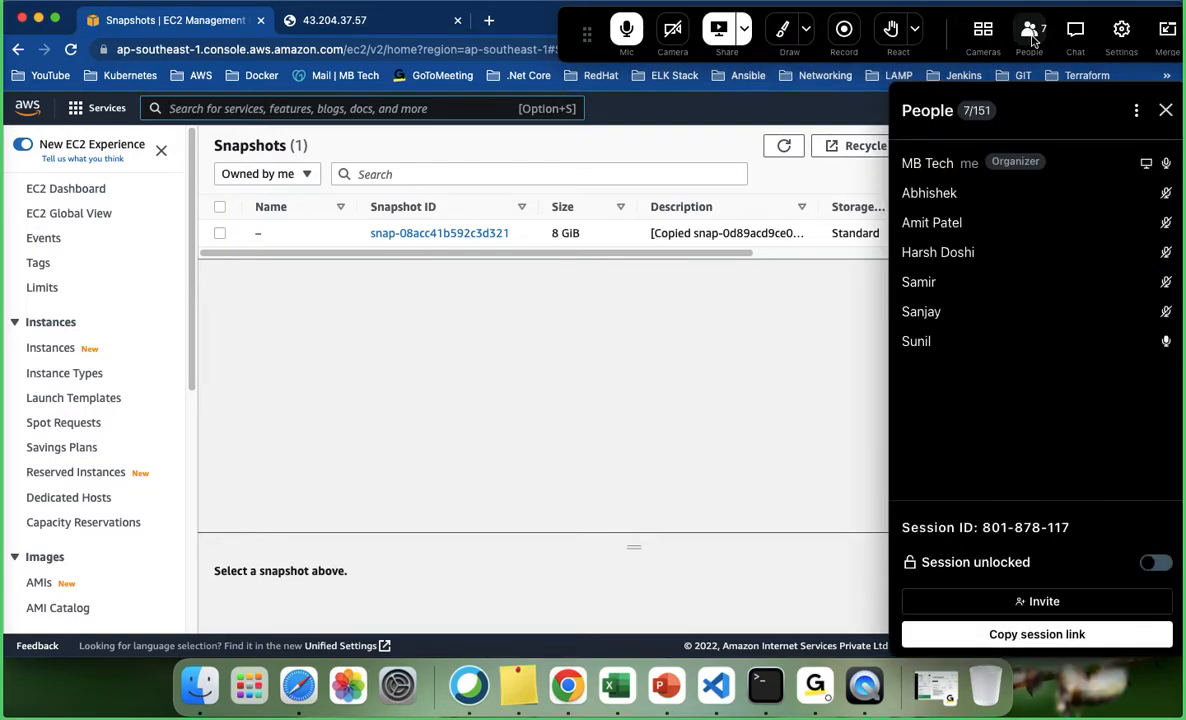
pyautogui.click(1031, 40)
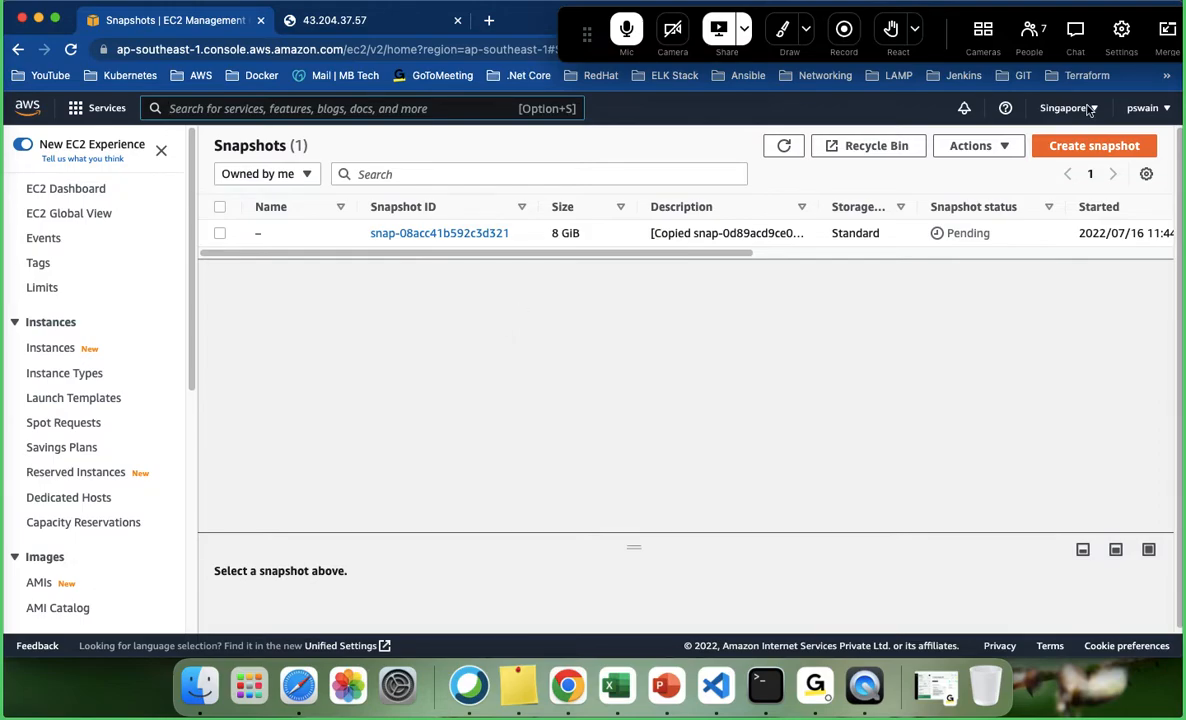
pyautogui.click(1142, 108)
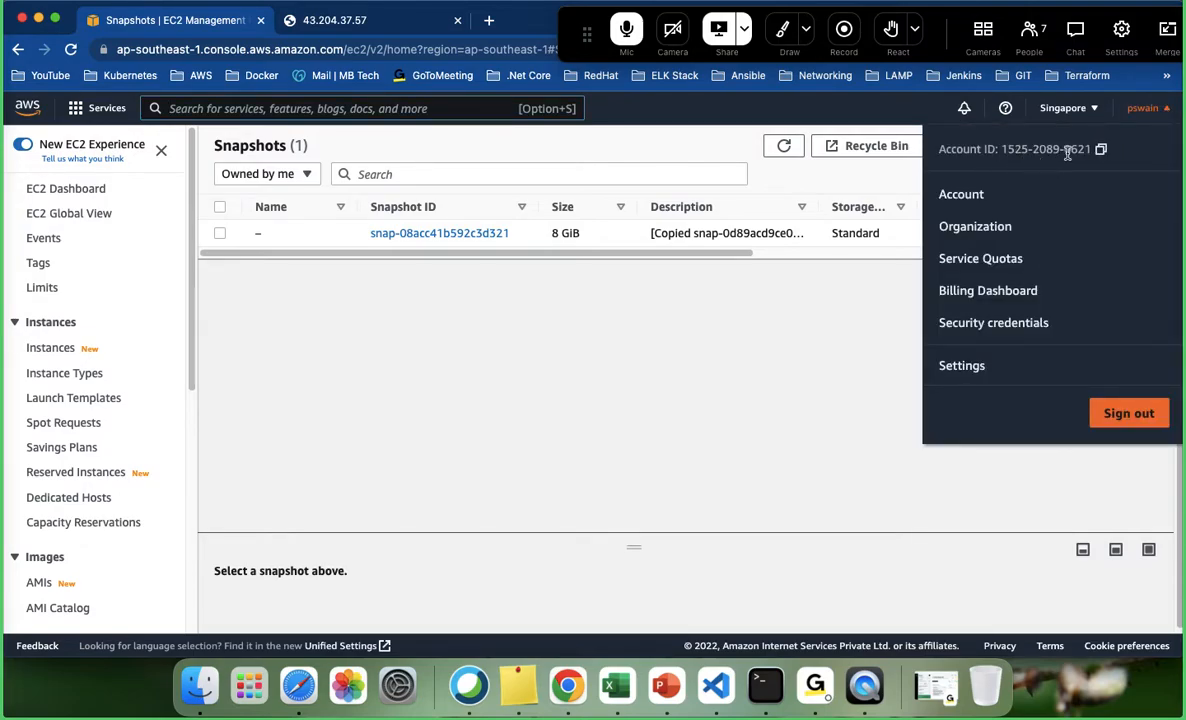
pyautogui.click(824, 116)
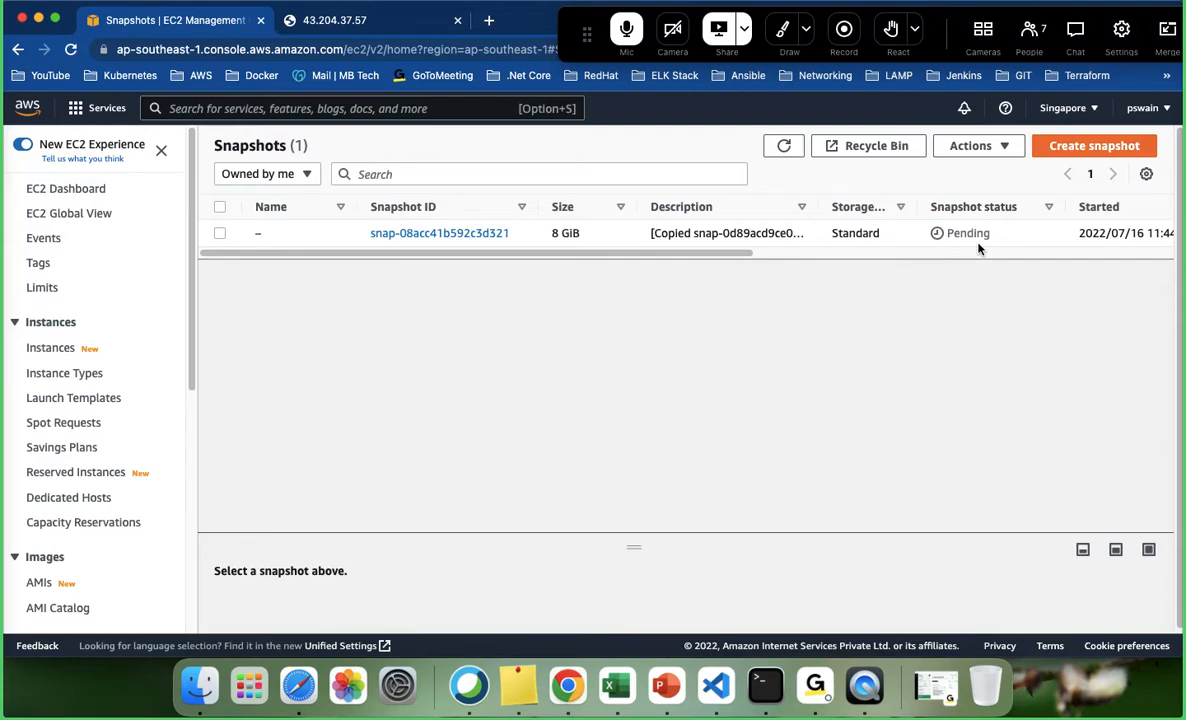
# - Refresh the Singapore snapshots list to check the status of the copied snapshot
pyautogui.click(784, 147)
pyautogui.click(795, 154)
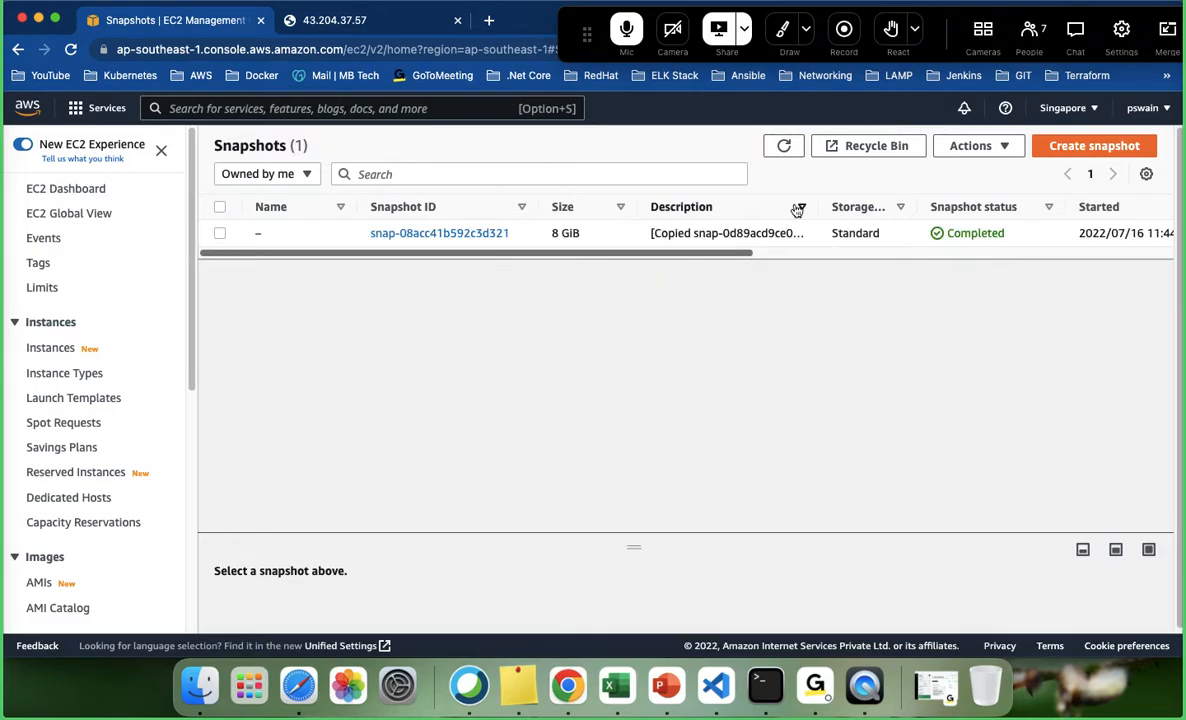
pyautogui.hscroll(-3, 845, 259)
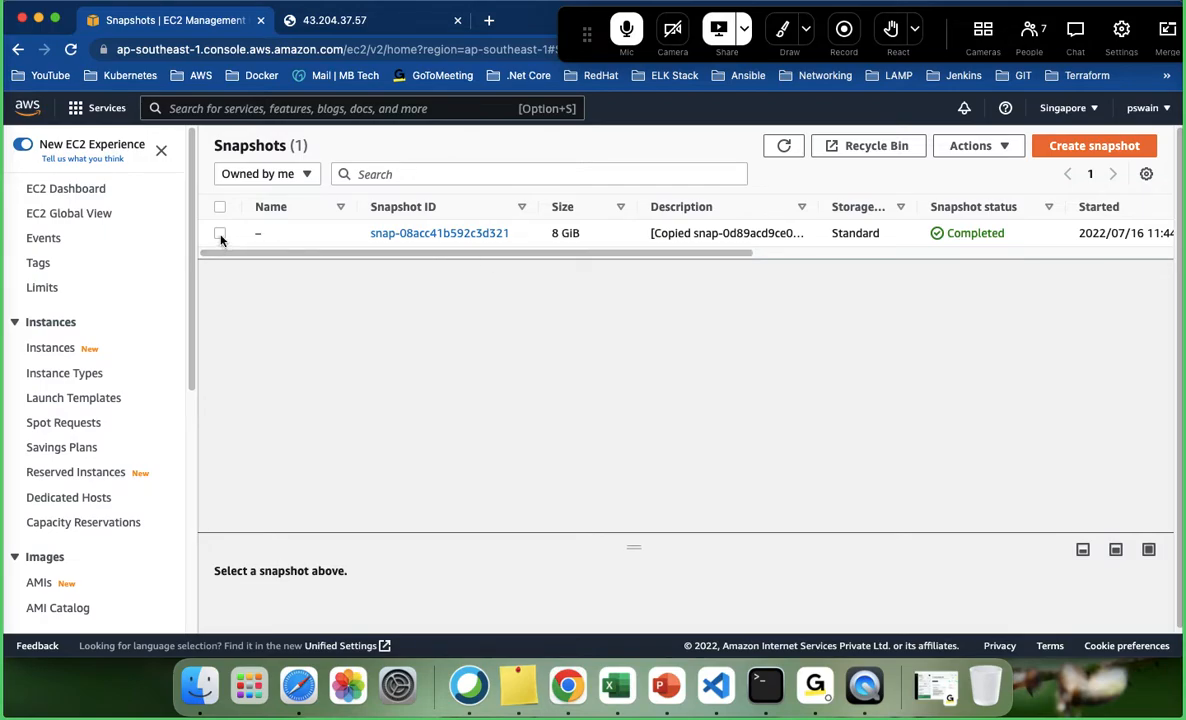
# - Start creating an image from the copied Singapore snapshot, with Prod-ApacheServer-Singapore as both image name and description
pyautogui.click(276, 224)
pyautogui.click(988, 150)
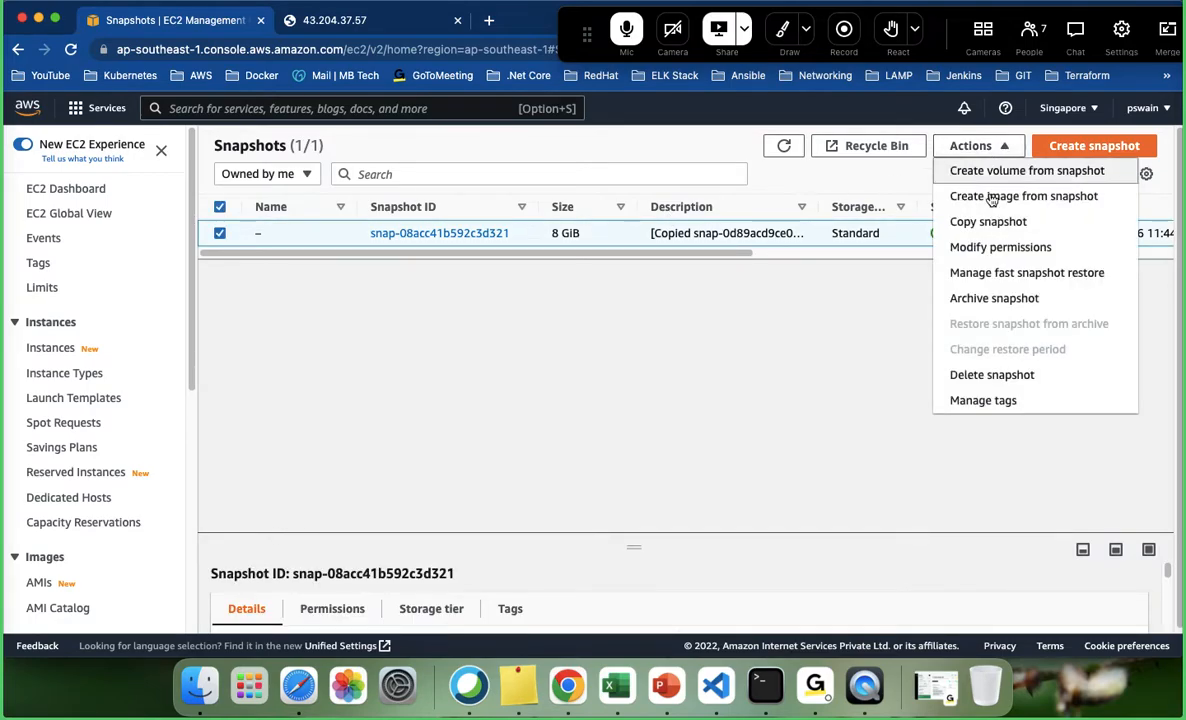
pyautogui.click(992, 199)
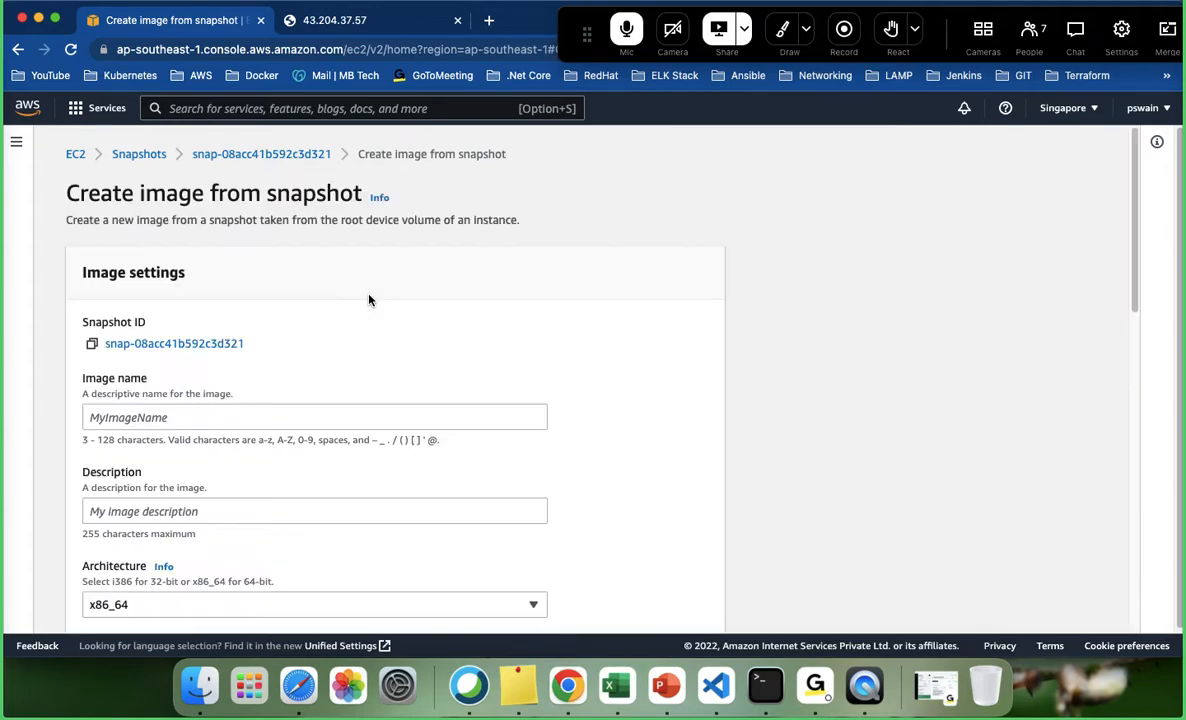
pyautogui.click(151, 421)
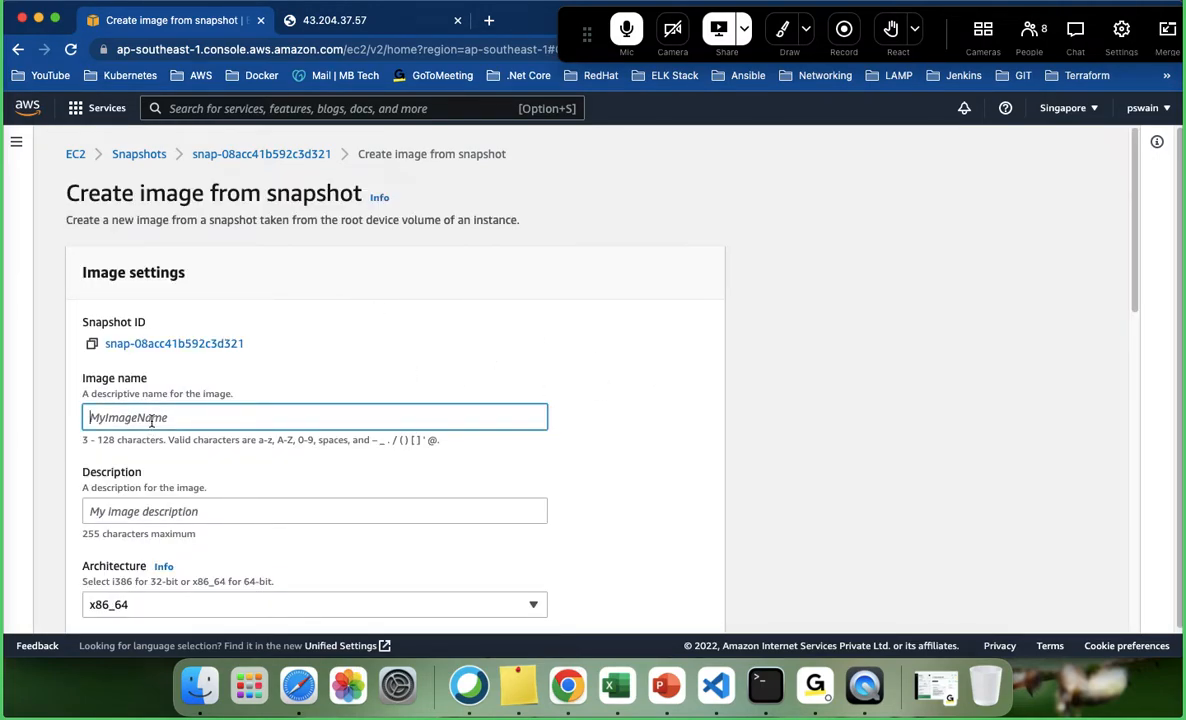
pyautogui.write('Prod-ApacheServer-Singapore')
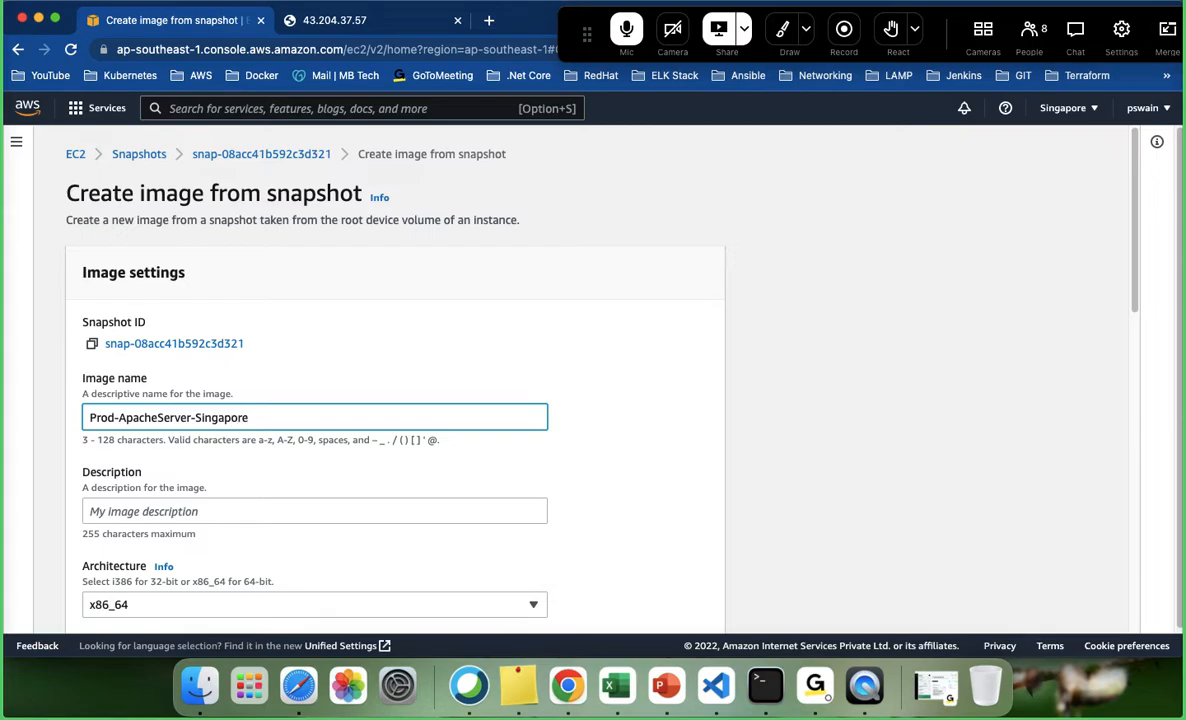
pyautogui.moveTo(267, 419); pyautogui.dragTo(41, 422)
pyautogui.press('super+c')
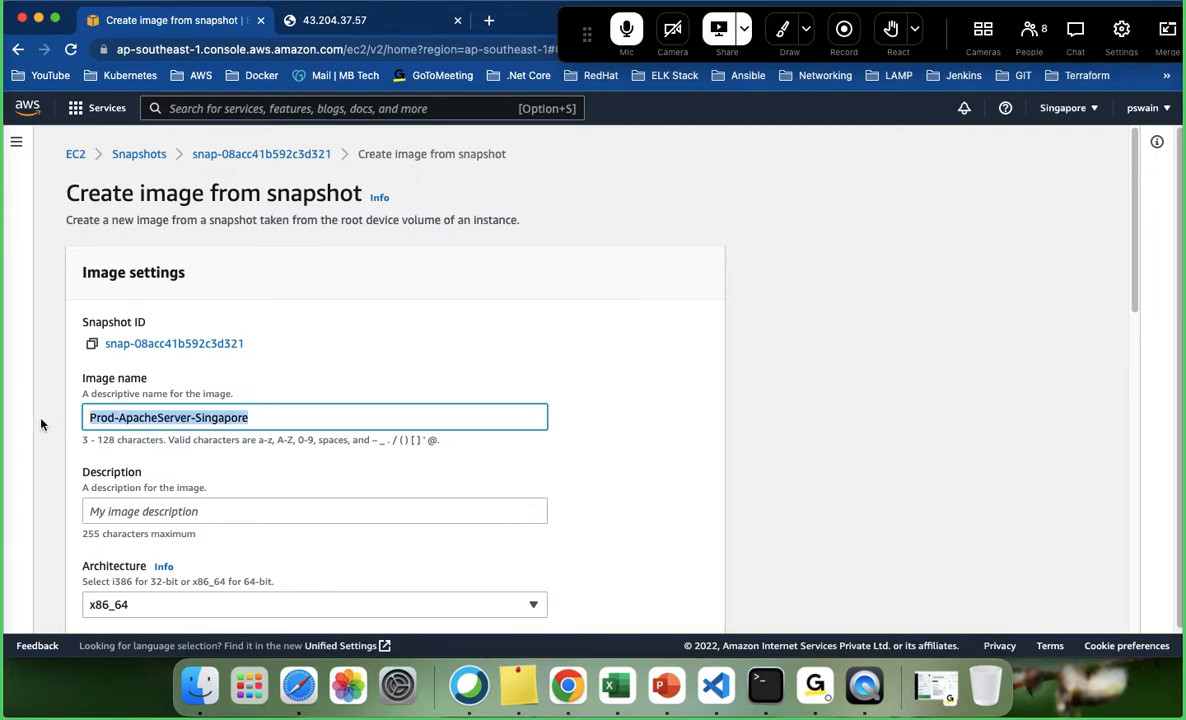
pyautogui.click(126, 513)
pyautogui.press('super+v')
# - Set the image's root volume size to 12 GiB and create the image
pyautogui.scroll(-1, 632, 505)
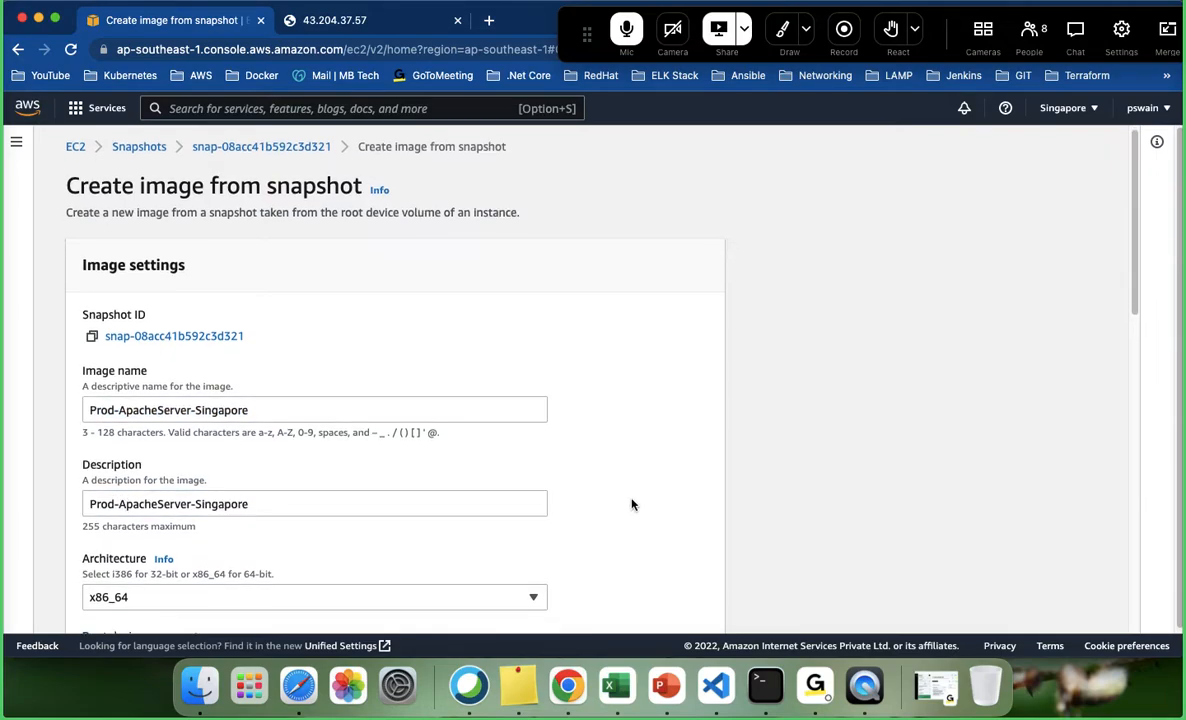
pyautogui.scroll(-10, 620, 497)
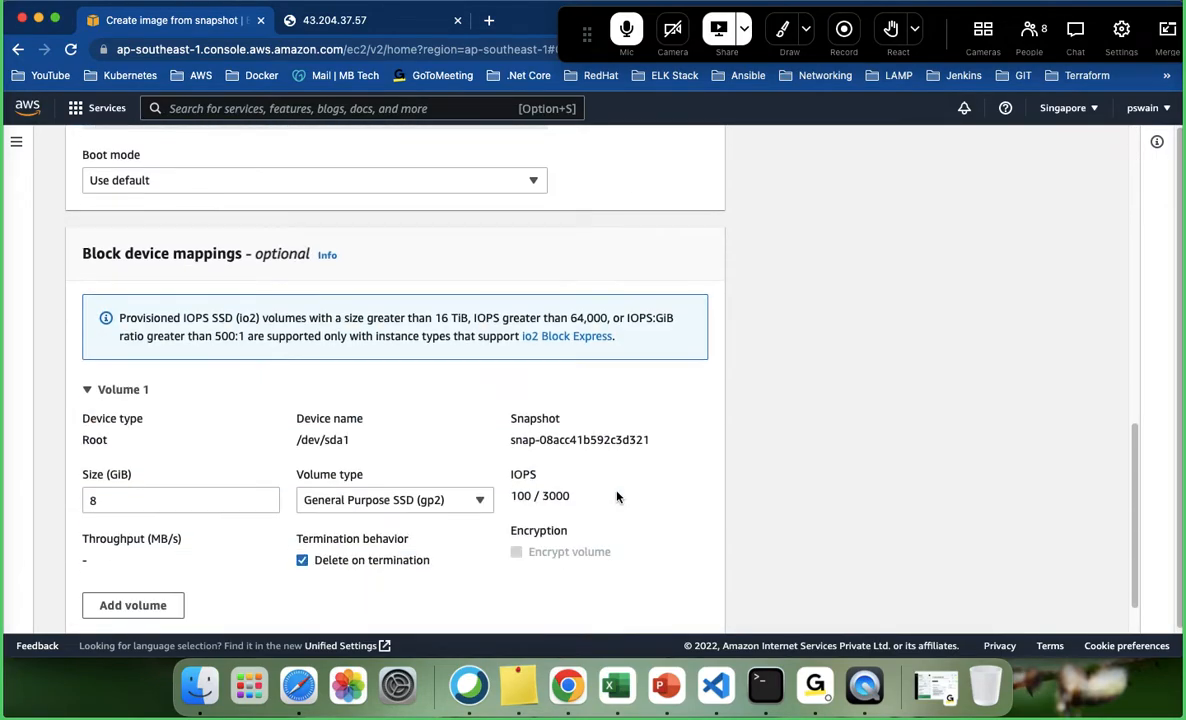
pyautogui.scroll(-1, 617, 497)
pyautogui.moveTo(100, 440); pyautogui.dragTo(62, 440)
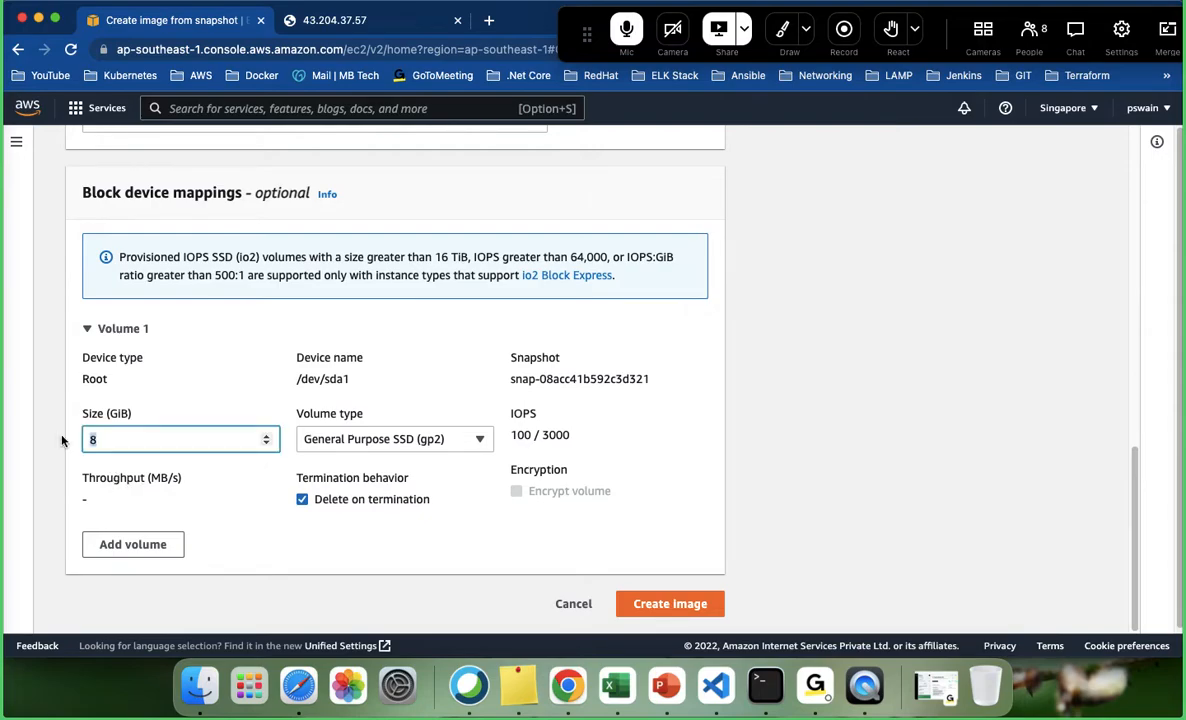
pyautogui.write('12')
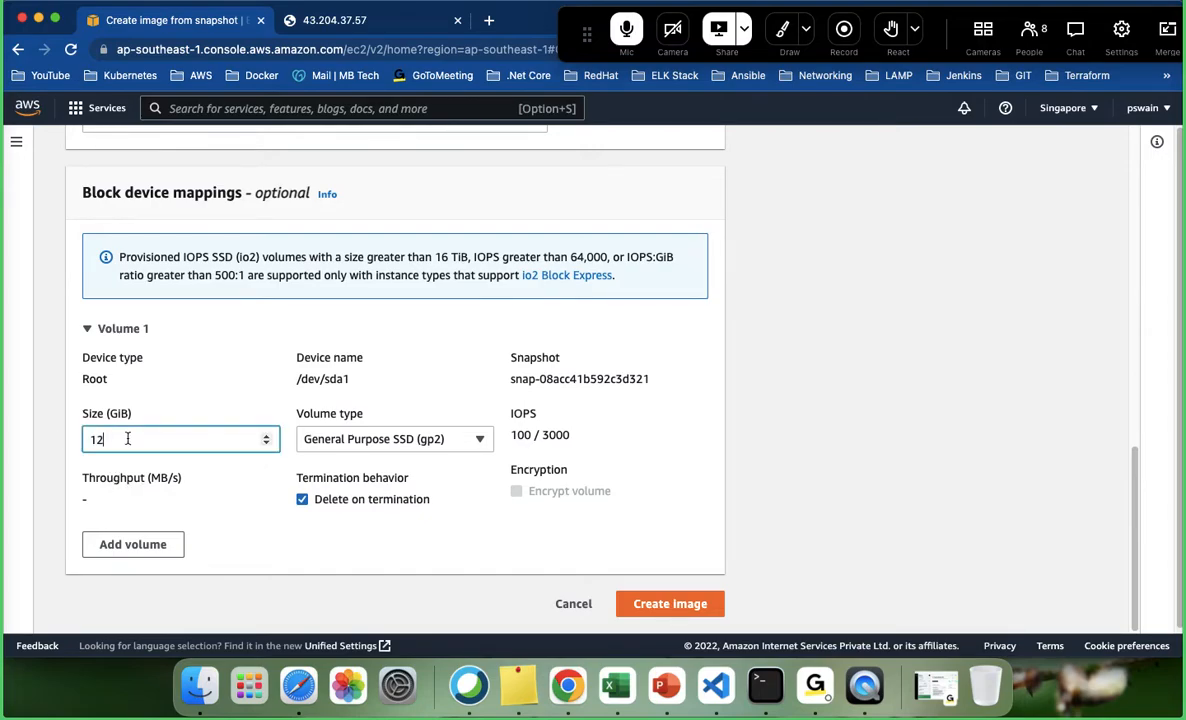
pyautogui.click(674, 603)
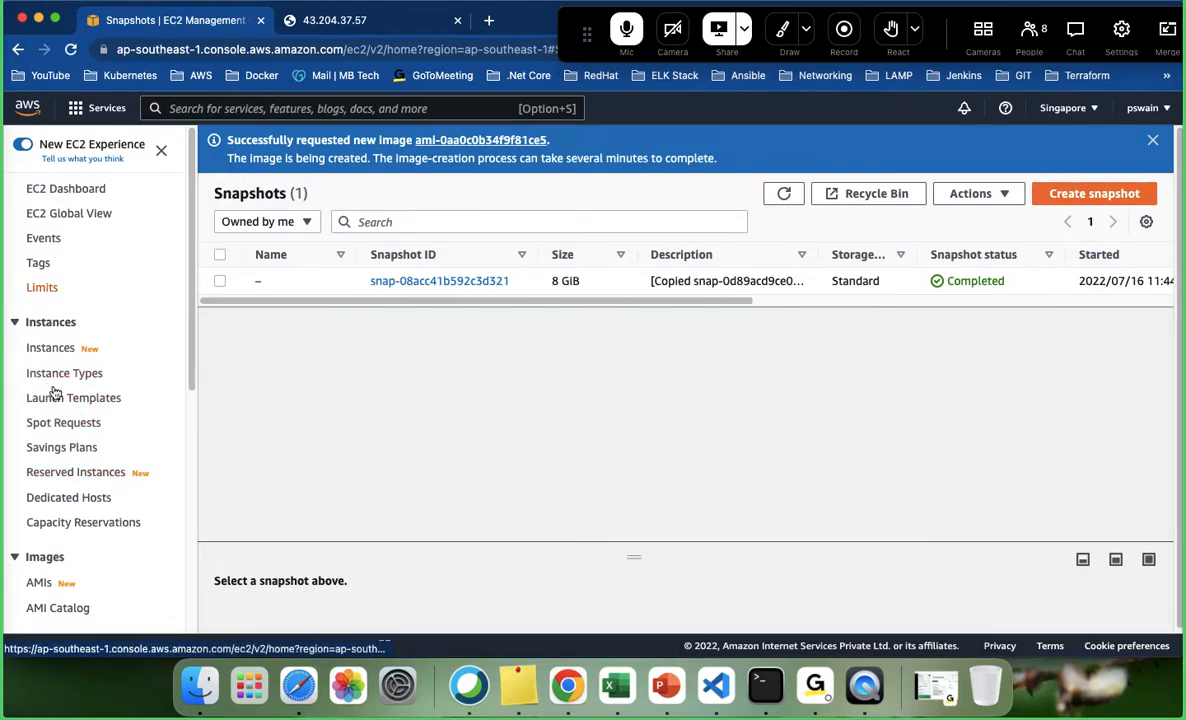
# - Open the AMIs list and select the Prod-ApacheServer-Singapore image to check its details and status
pyautogui.scroll(-2, 62, 543)
pyautogui.click(40, 503)
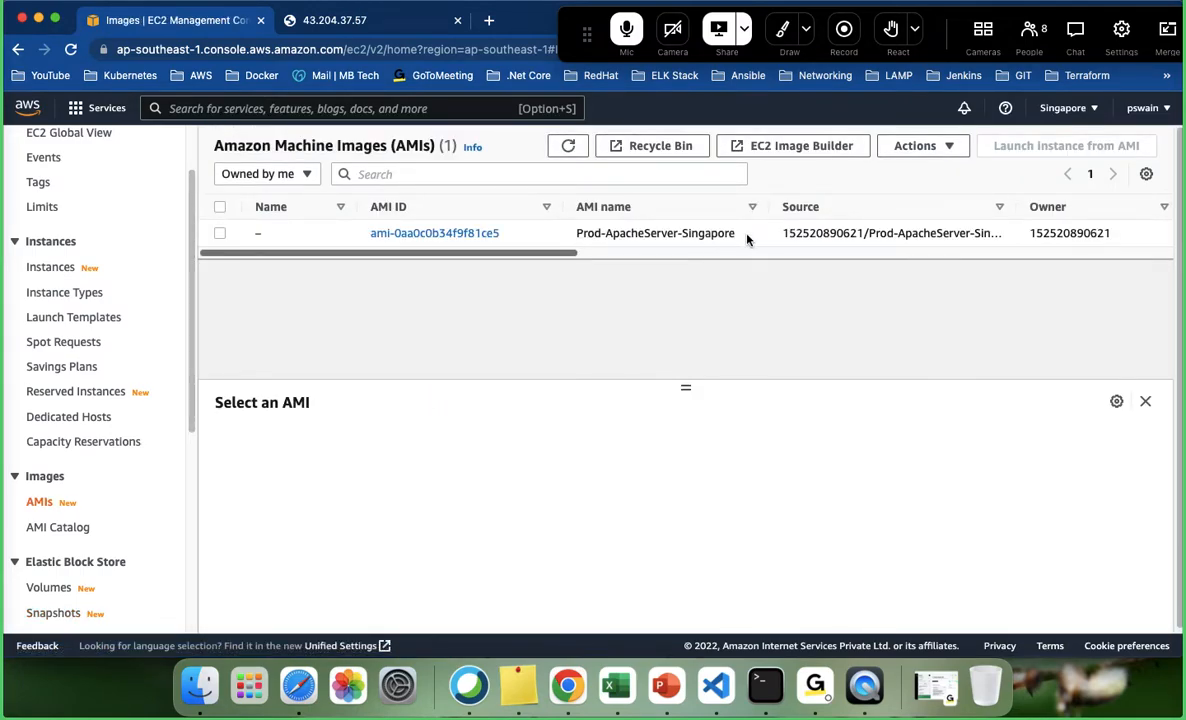
pyautogui.moveTo(578, 234); pyautogui.dragTo(741, 235)
pyautogui.click(500, 236)
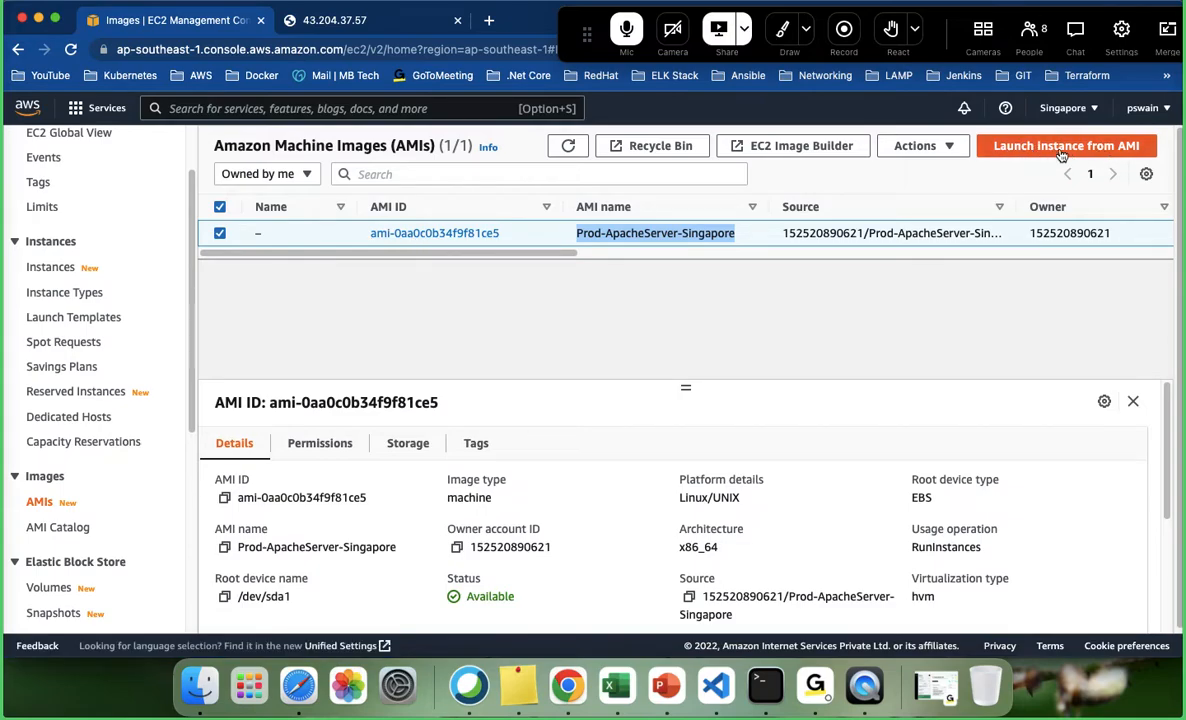
pyautogui.scroll(2, 184, 232)
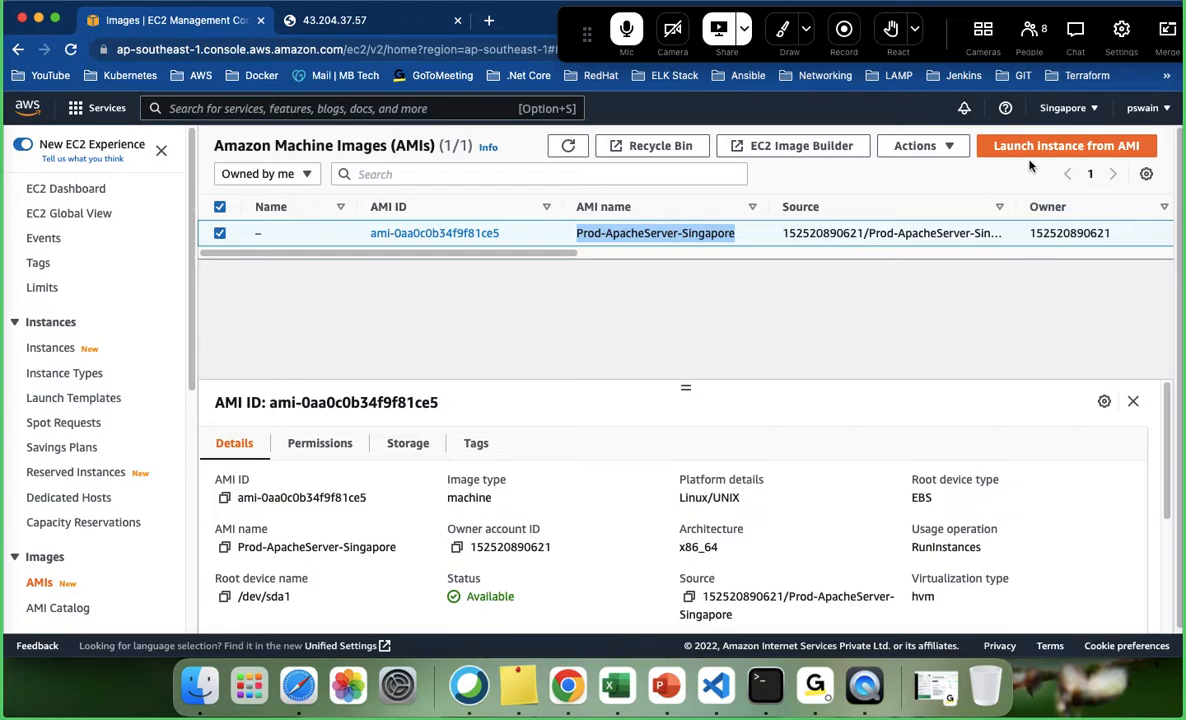
# - Start launching a new instance from the Singapore instances list, opting out to the old launch experience
pyautogui.click(47, 352)
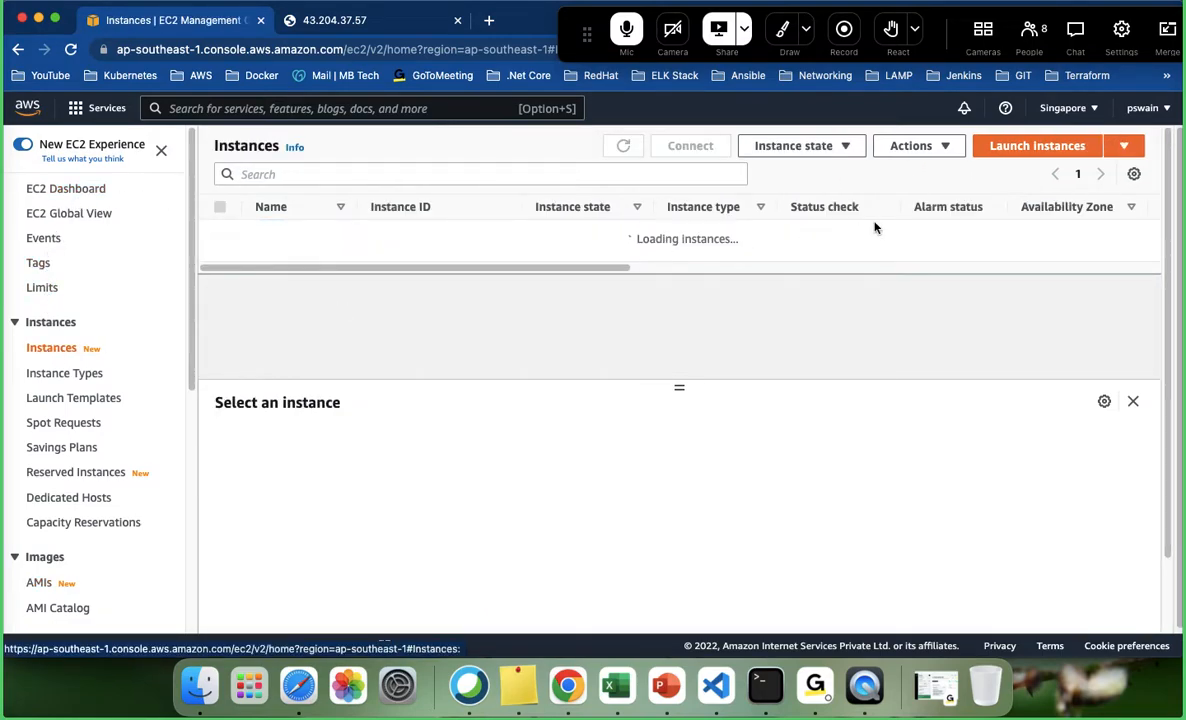
pyautogui.click(685, 290)
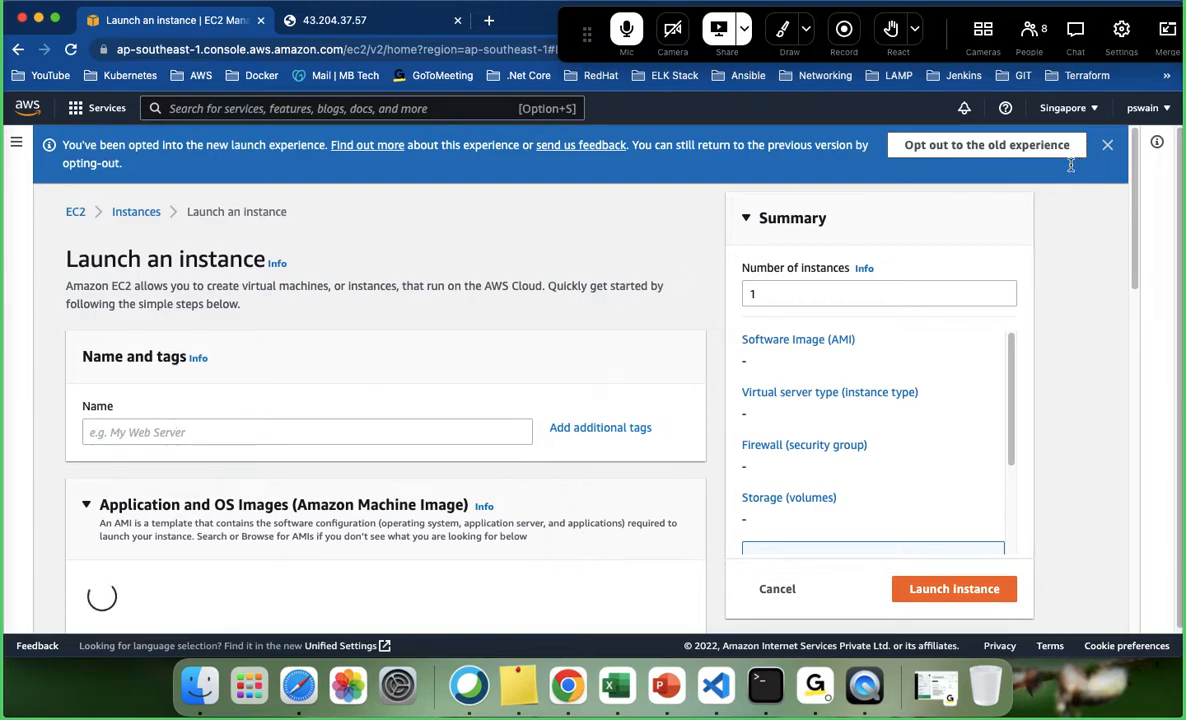
pyautogui.click(996, 148)
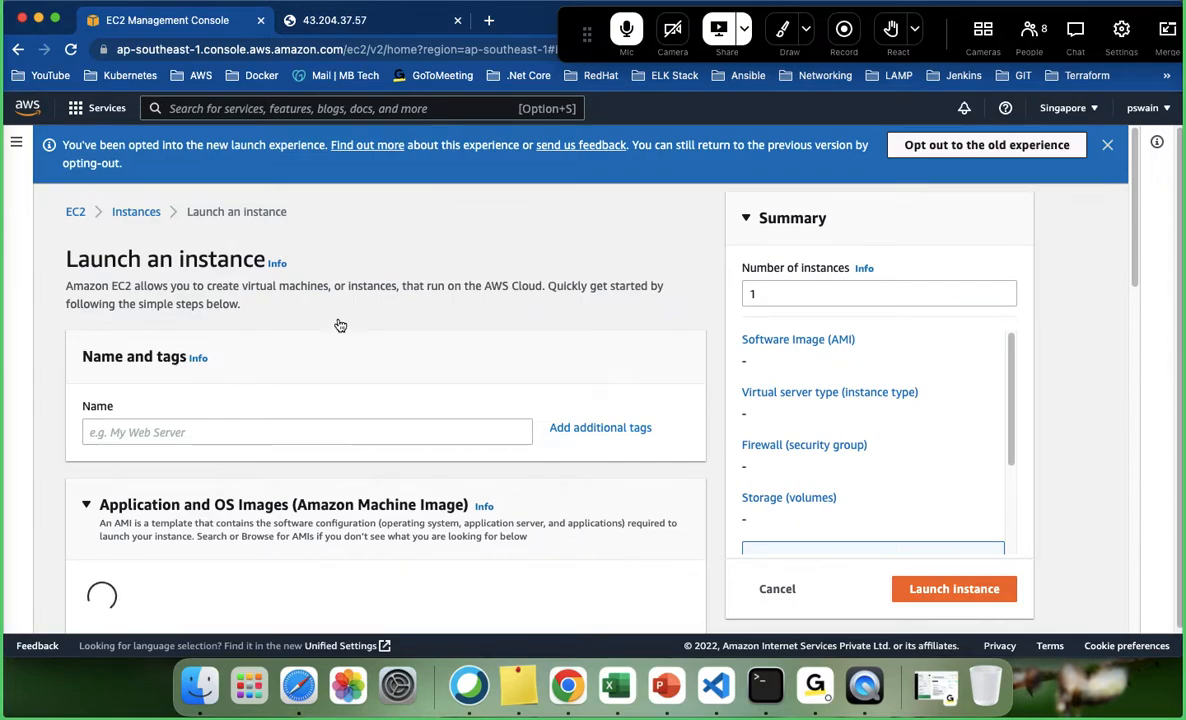
pyautogui.click(975, 145)
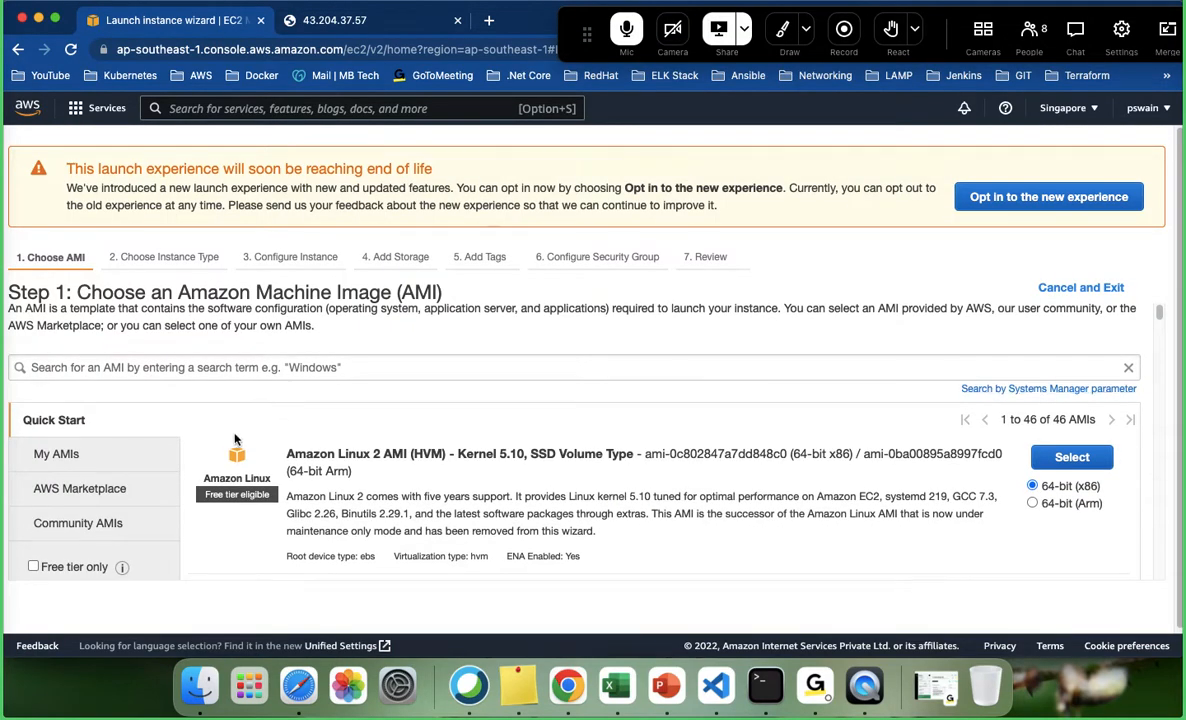
# - Choose the self-owned Prod-ApacheServer-Singapore AMI with the t2.micro instance type and continue to the instance details
pyautogui.click(60, 458)
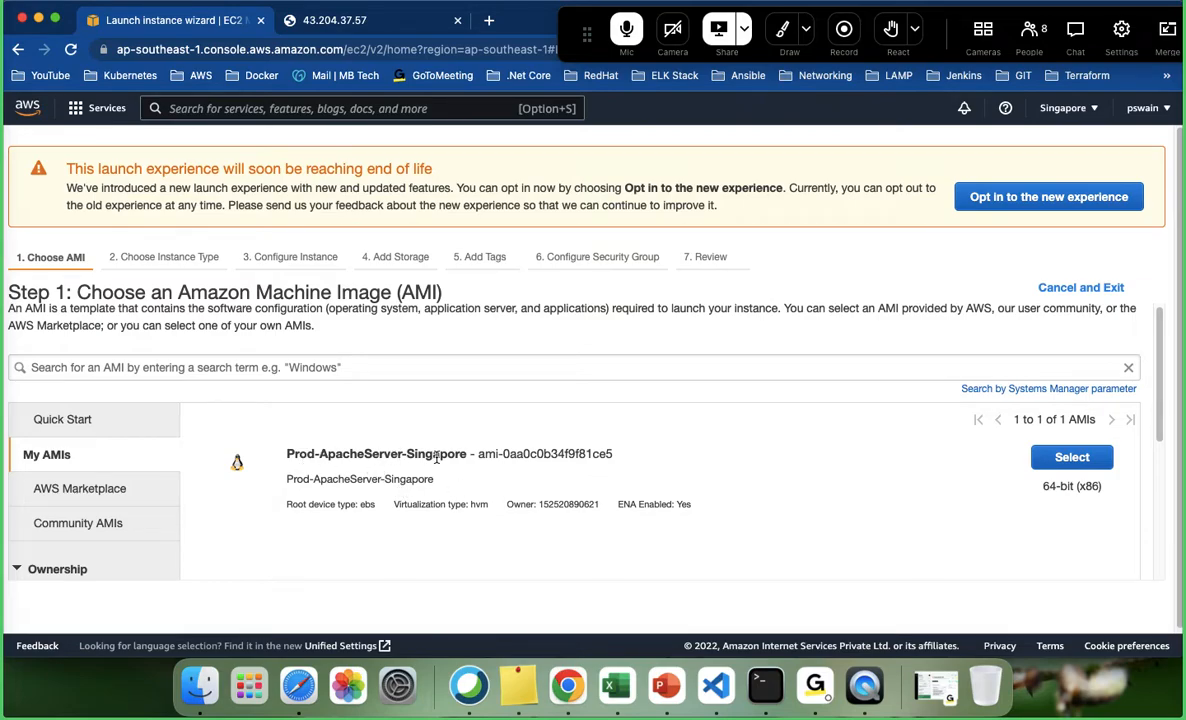
pyautogui.click(1071, 457)
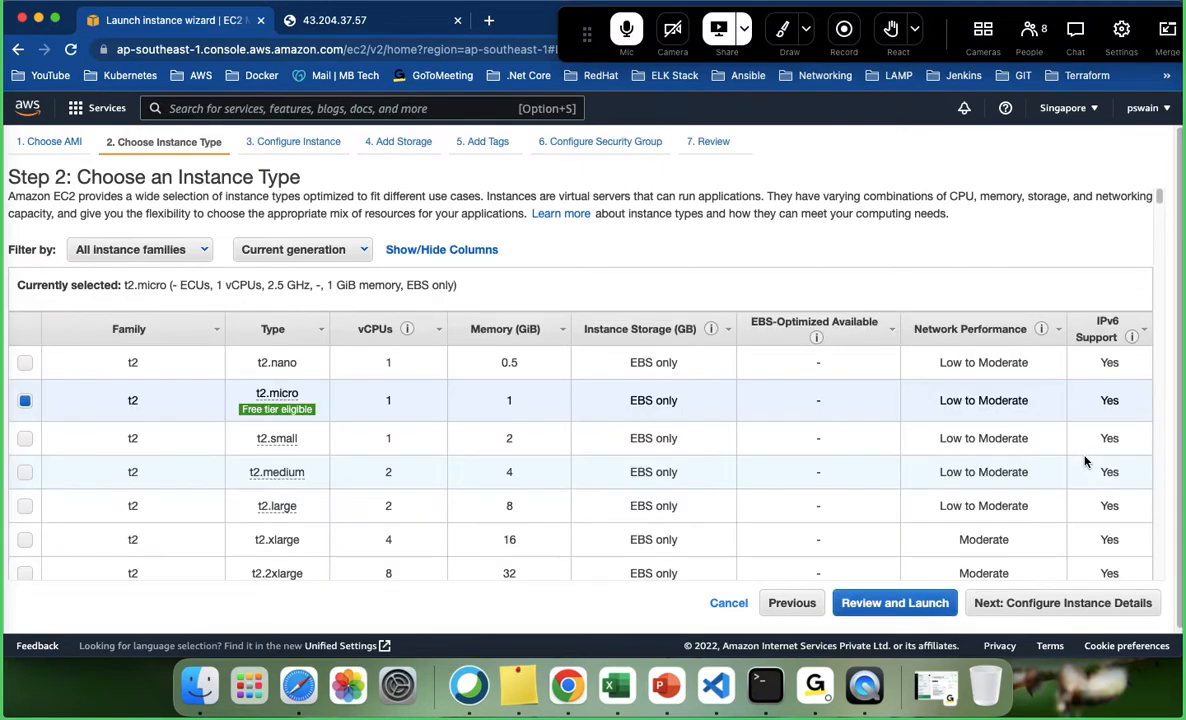
pyautogui.click(986, 606)
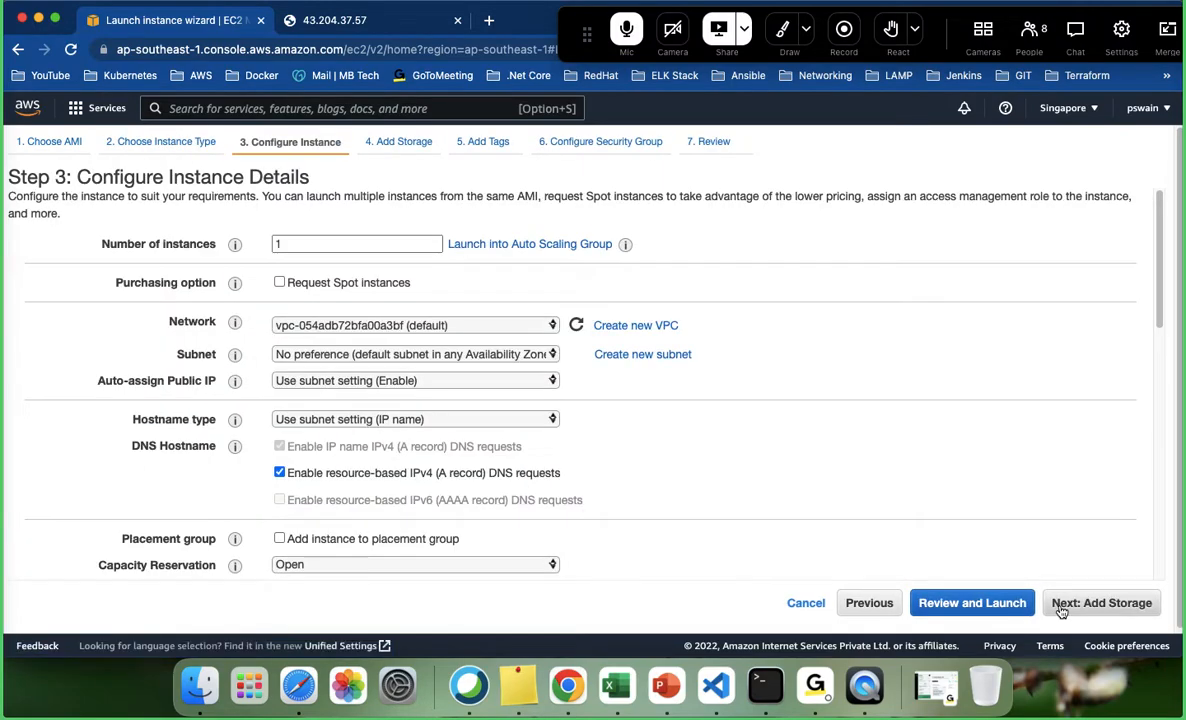
# - Review the instance detail settings through the user data section and check the existing production server's web page
pyautogui.scroll(-5, 786, 471)
pyautogui.scroll(-3, 786, 471)
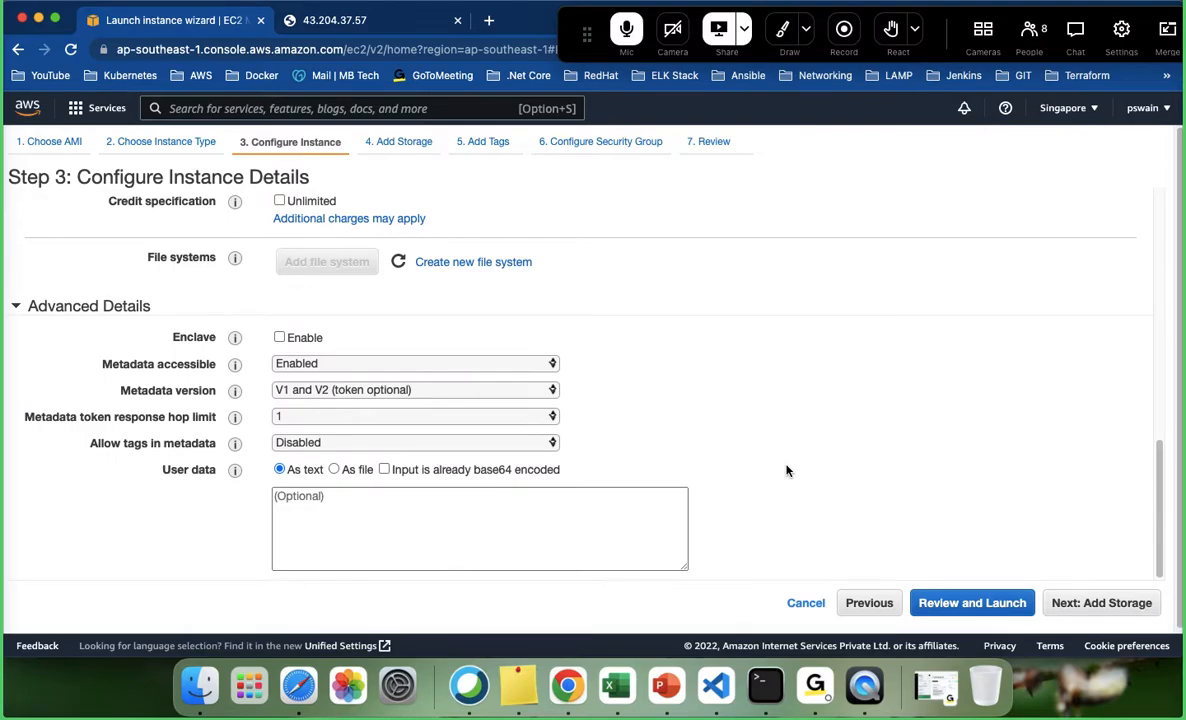
pyautogui.scroll(5, 786, 471)
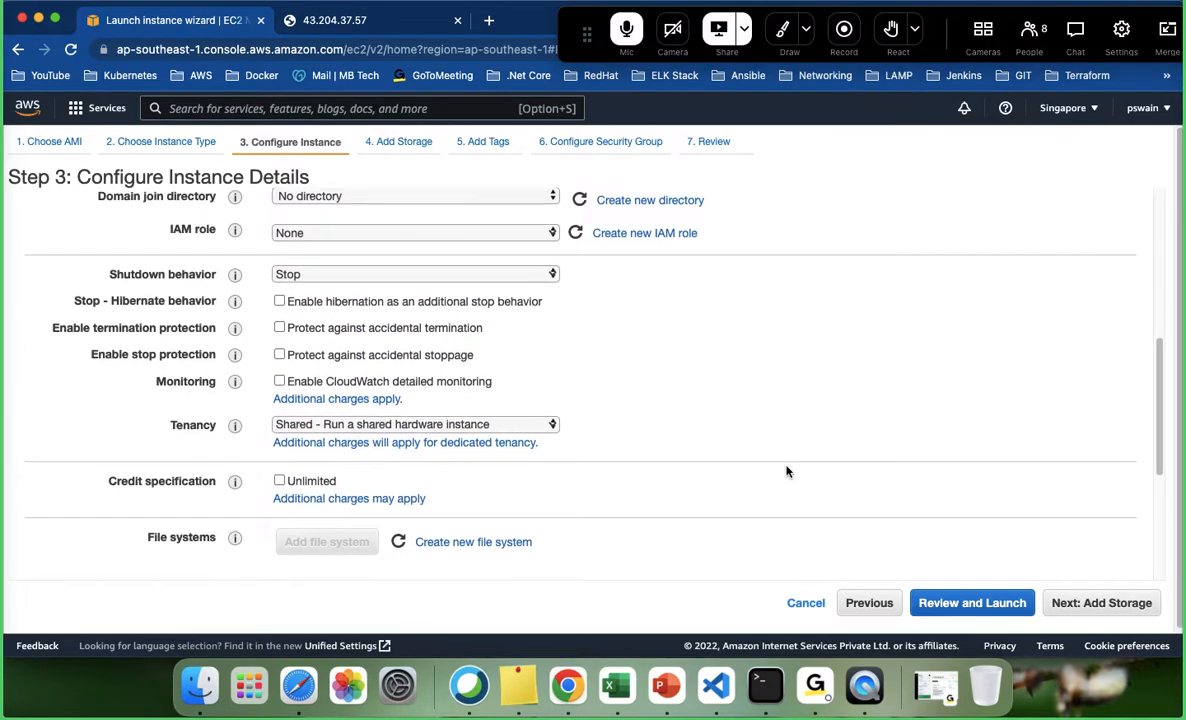
pyautogui.scroll(-5, 786, 471)
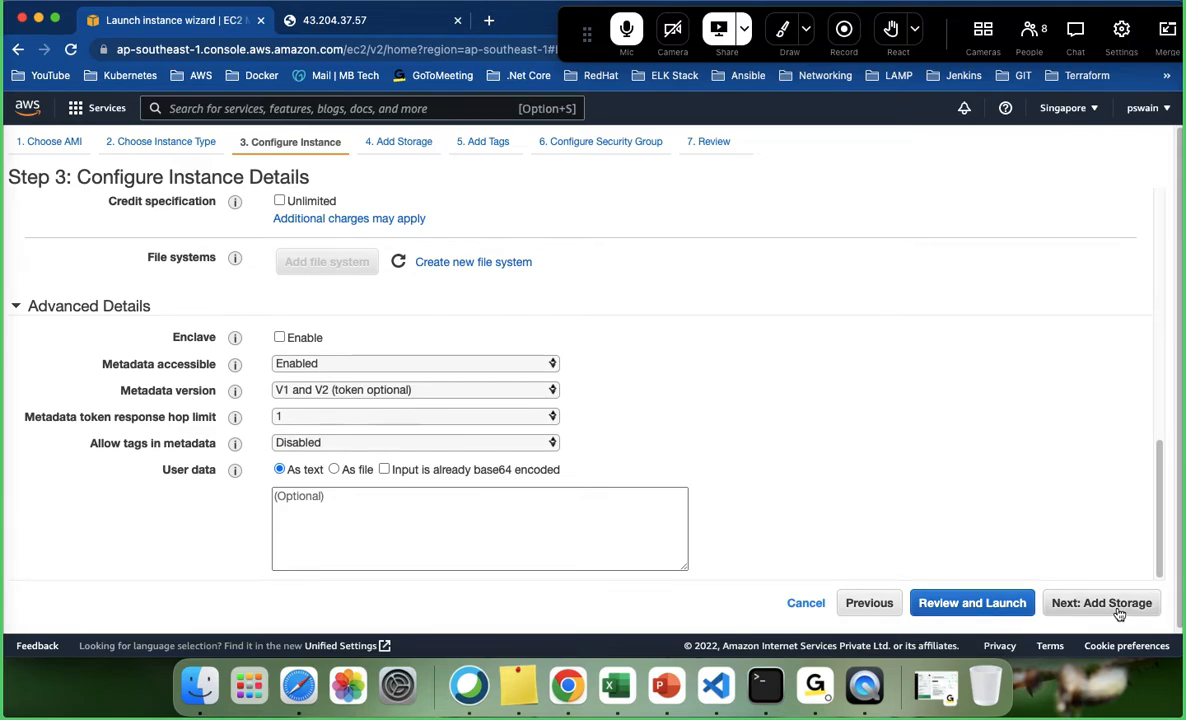
pyautogui.click(359, 22)
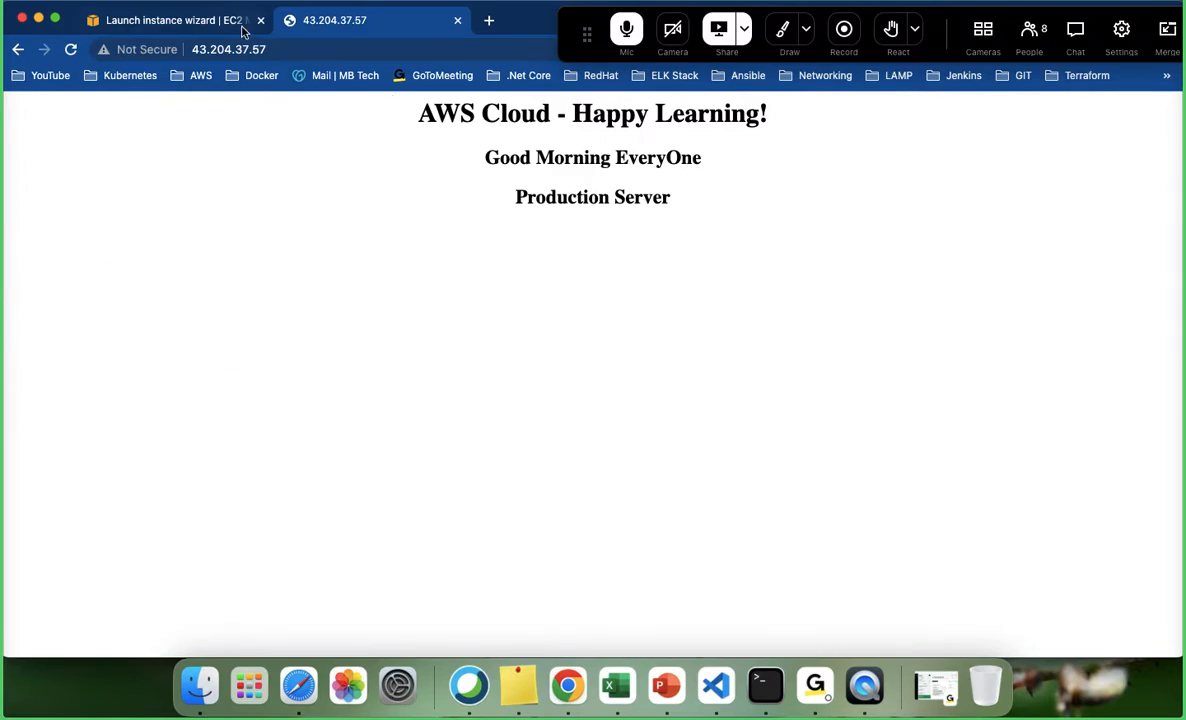
pyautogui.click(182, 22)
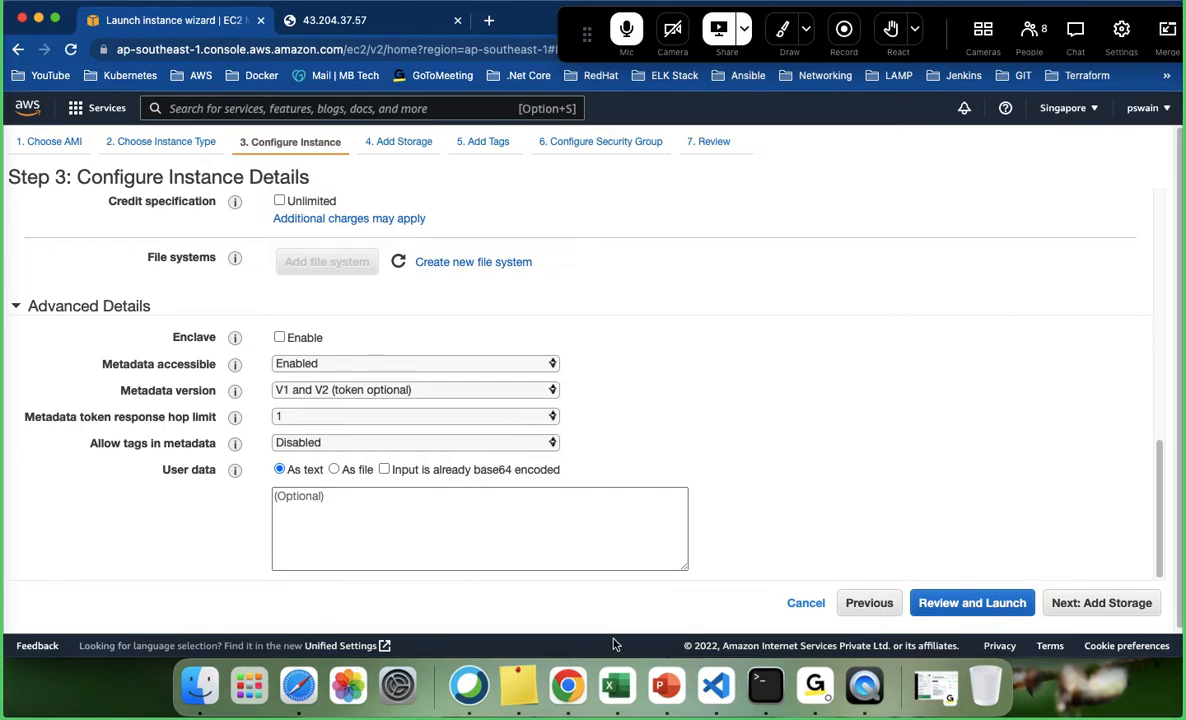
# - Copy the first block of echo lines that builds index.html from BootstrapScript in VS Code into the instance's user data in Chrome
pyautogui.click(715, 685)
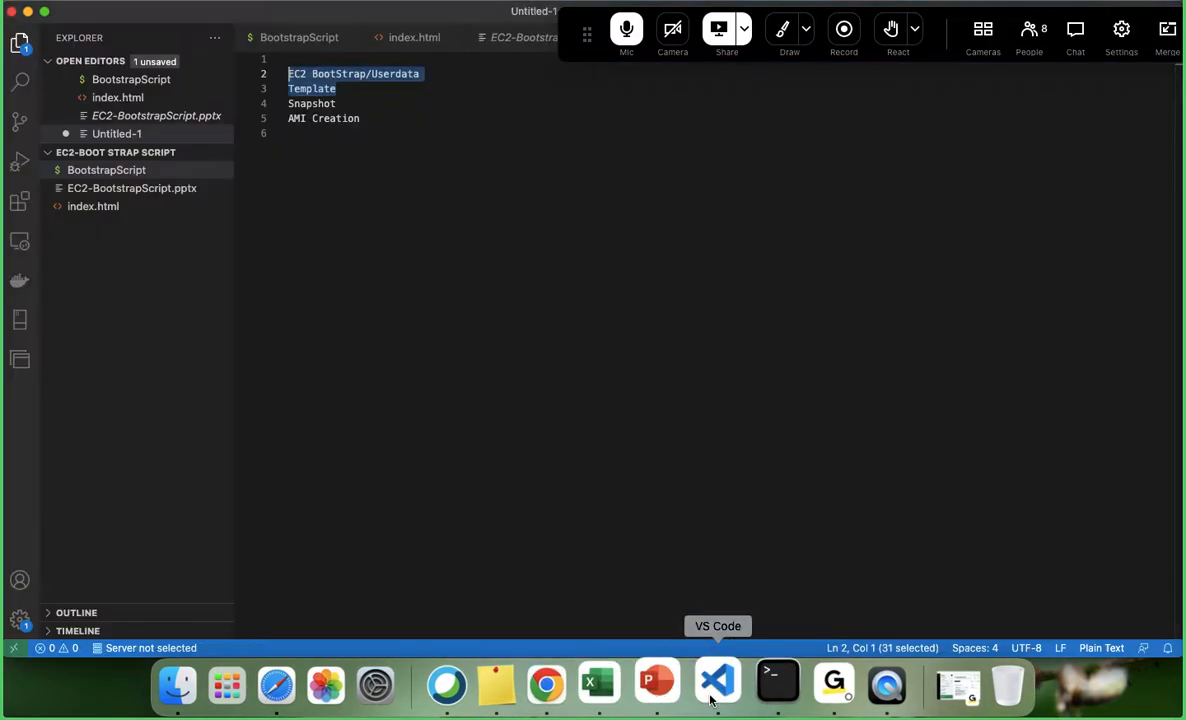
pyautogui.click(296, 37)
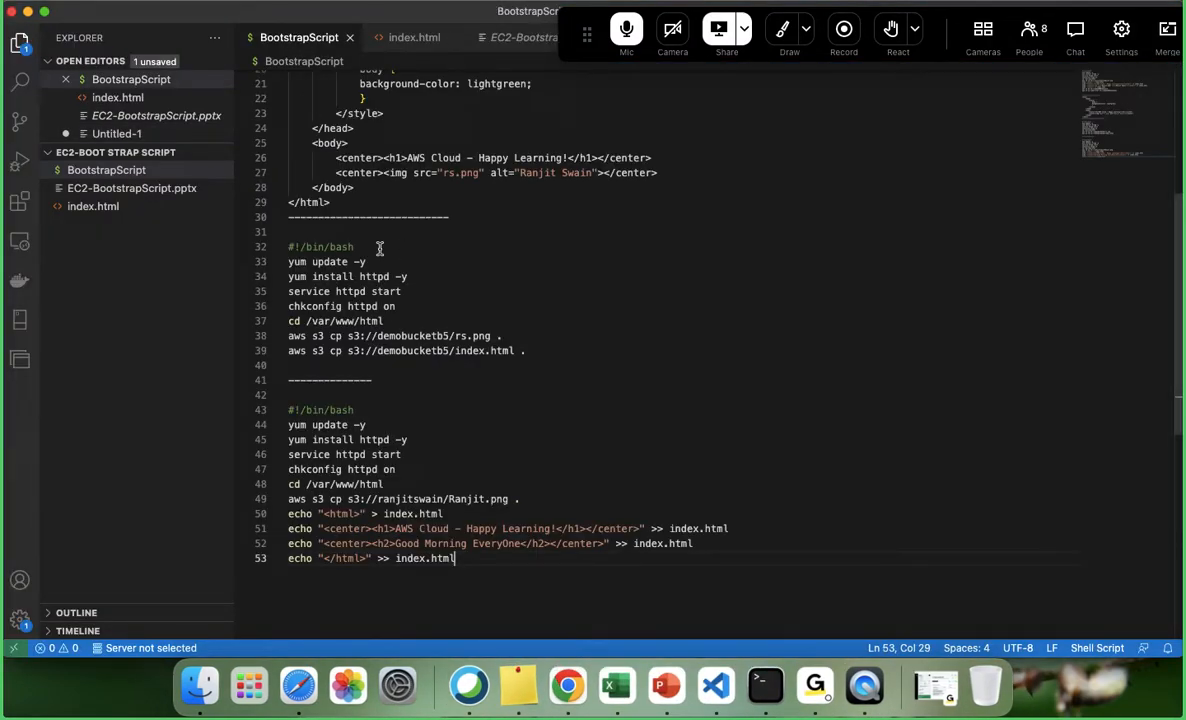
pyautogui.scroll(5, 438, 300)
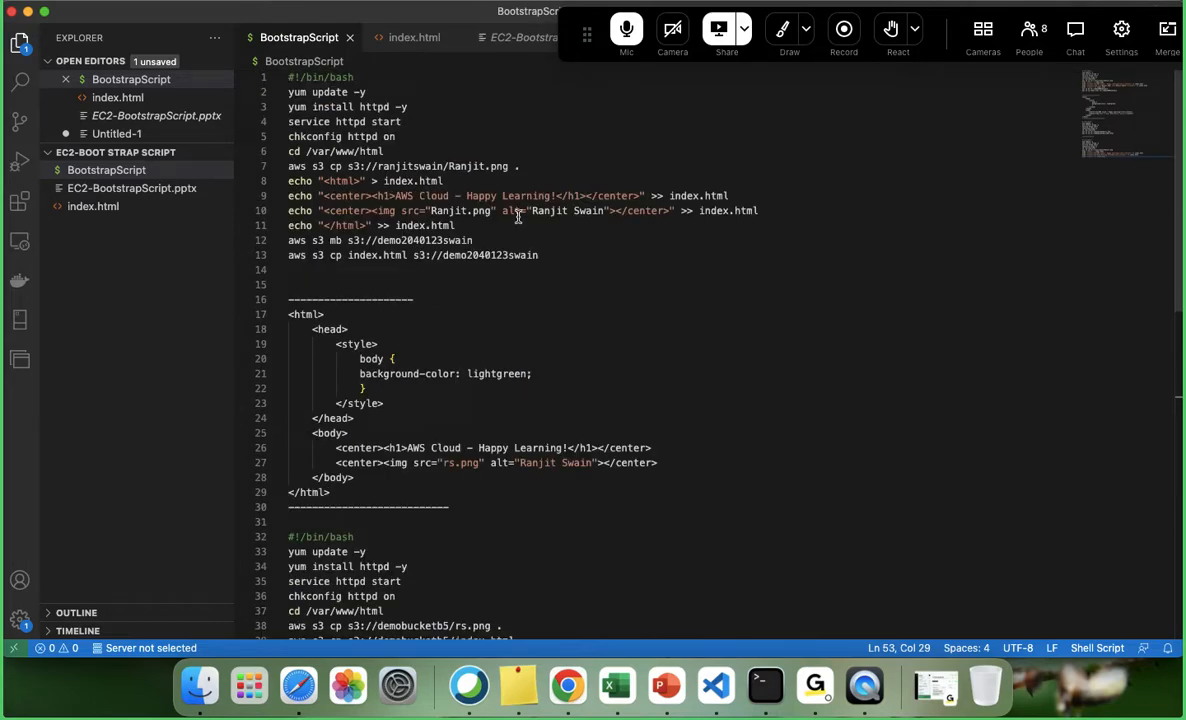
pyautogui.moveTo(456, 225); pyautogui.dragTo(281, 181)
pyautogui.press('super+c')
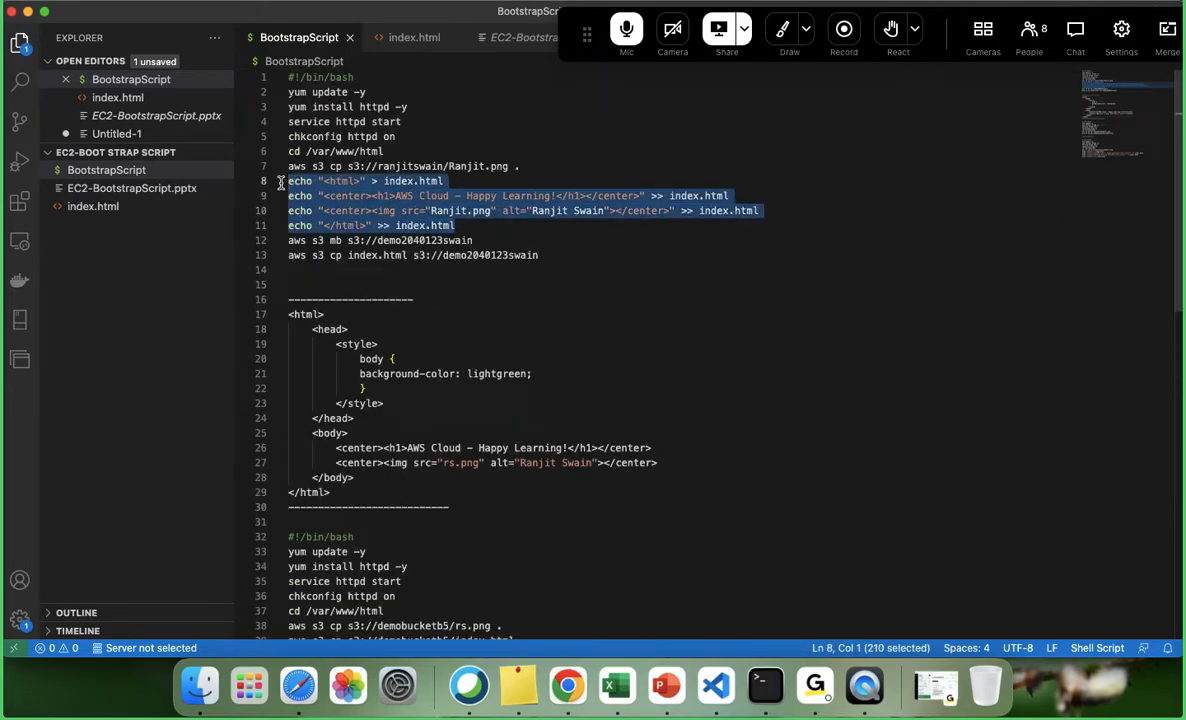
pyautogui.press('super+Tab')
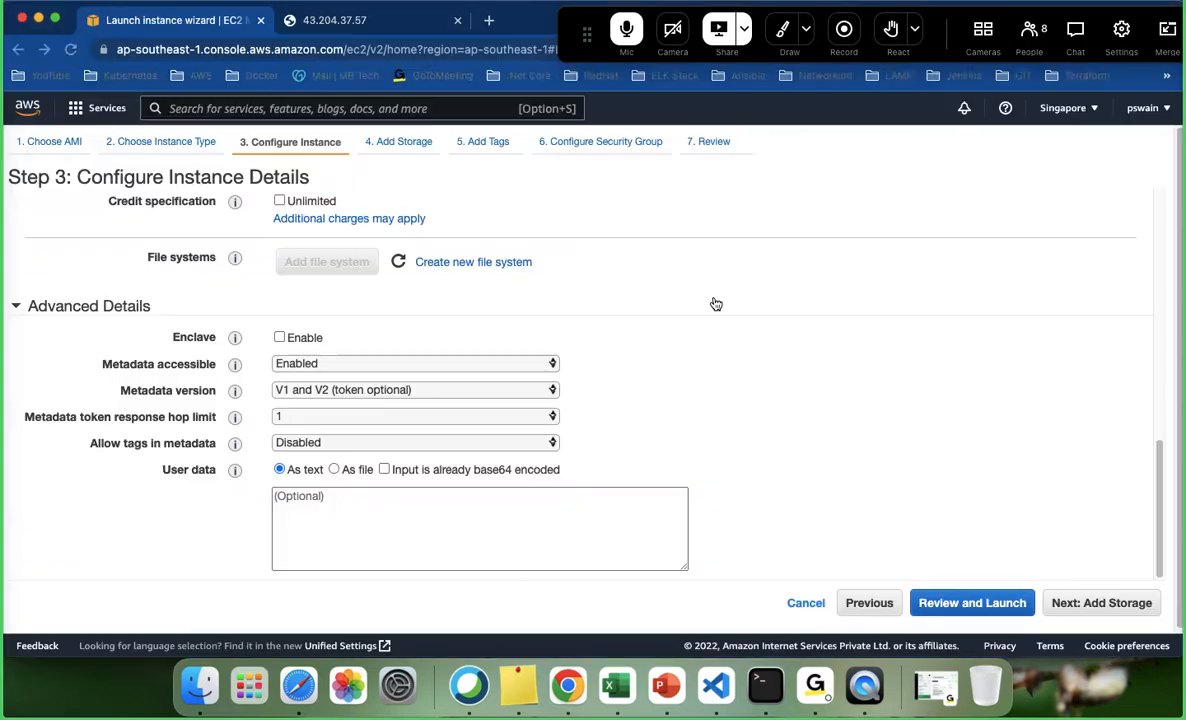
pyautogui.click(384, 495)
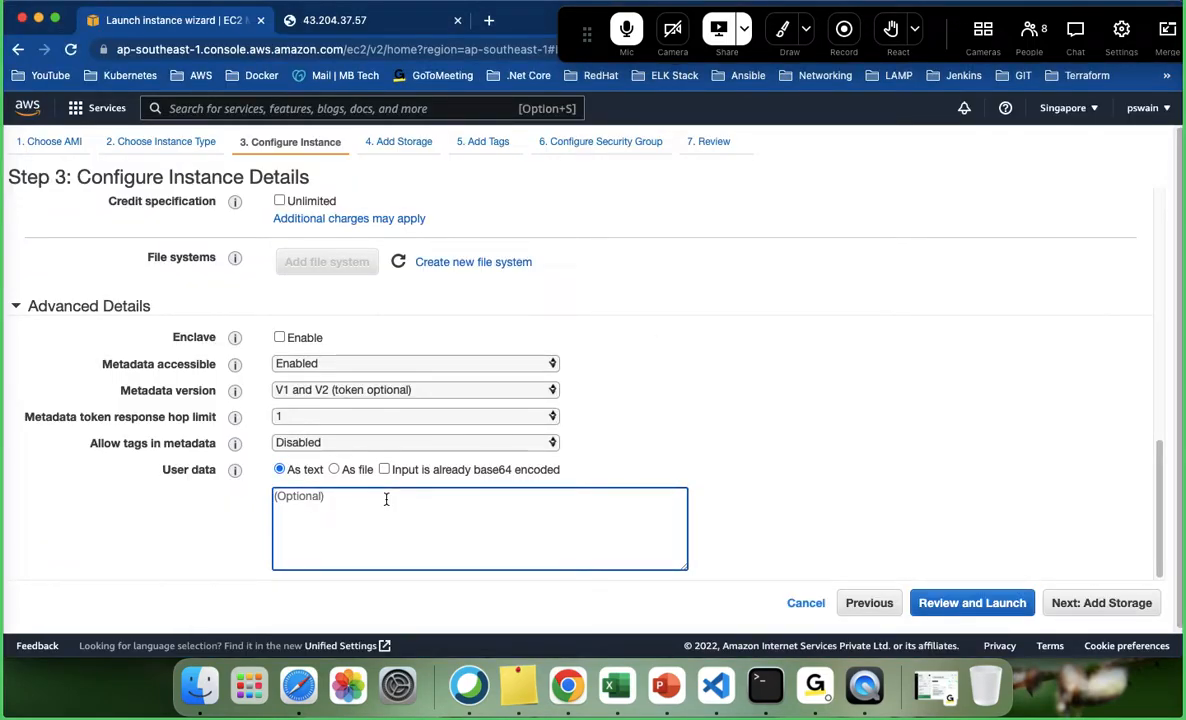
pyautogui.press('super+v')
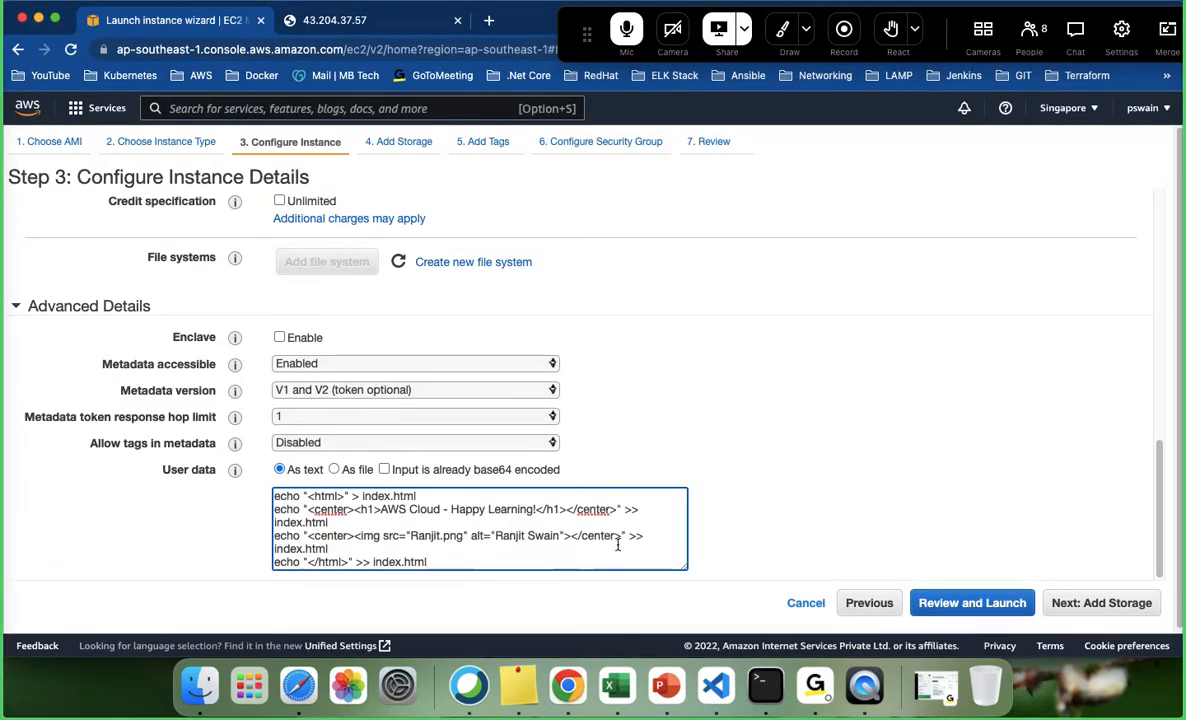
# - Replace the image tag in the user data's second centered line with an h2 heading reading "Singapore Production Server"
pyautogui.moveTo(568, 536); pyautogui.dragTo(353, 536)
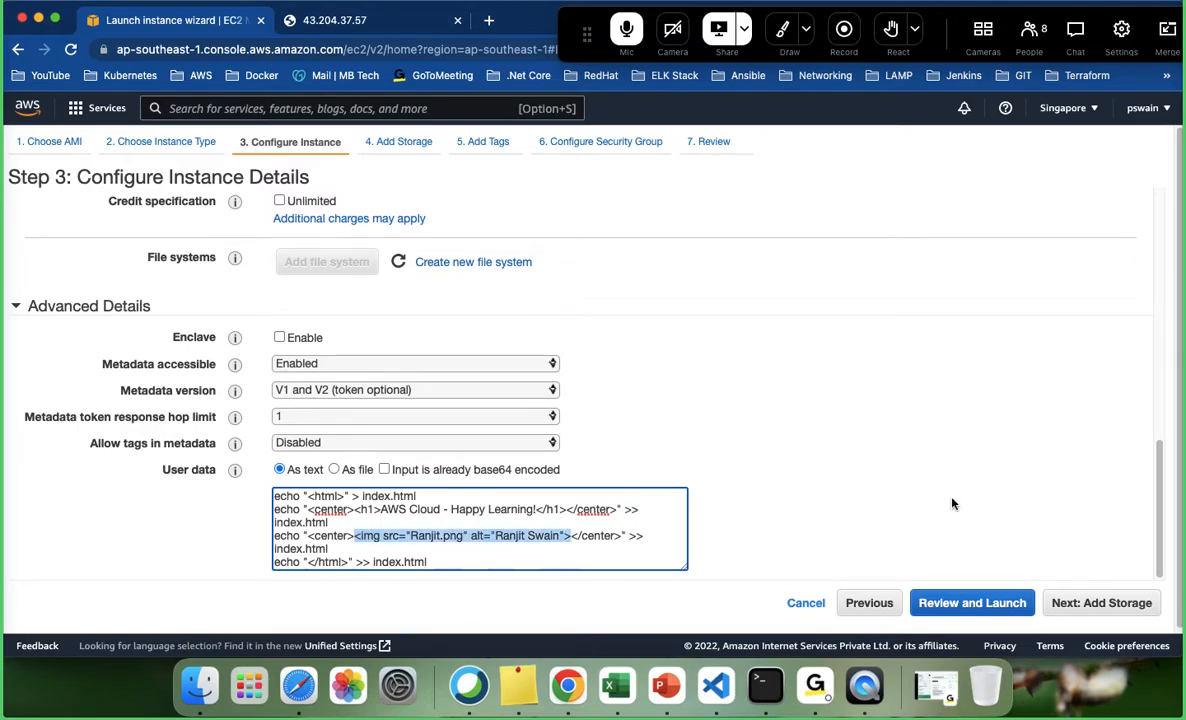
pyautogui.press('BackSpace')
pyautogui.write('<><>')
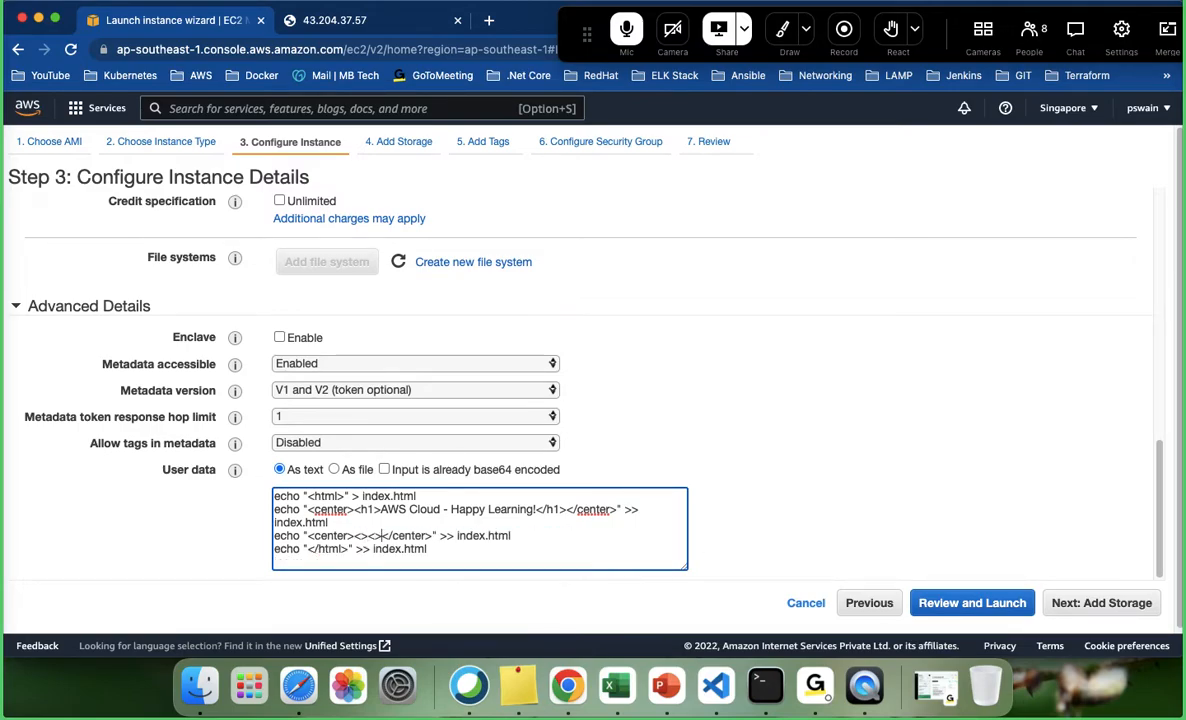
pyautogui.press('Down')
pyautogui.write('/h2')
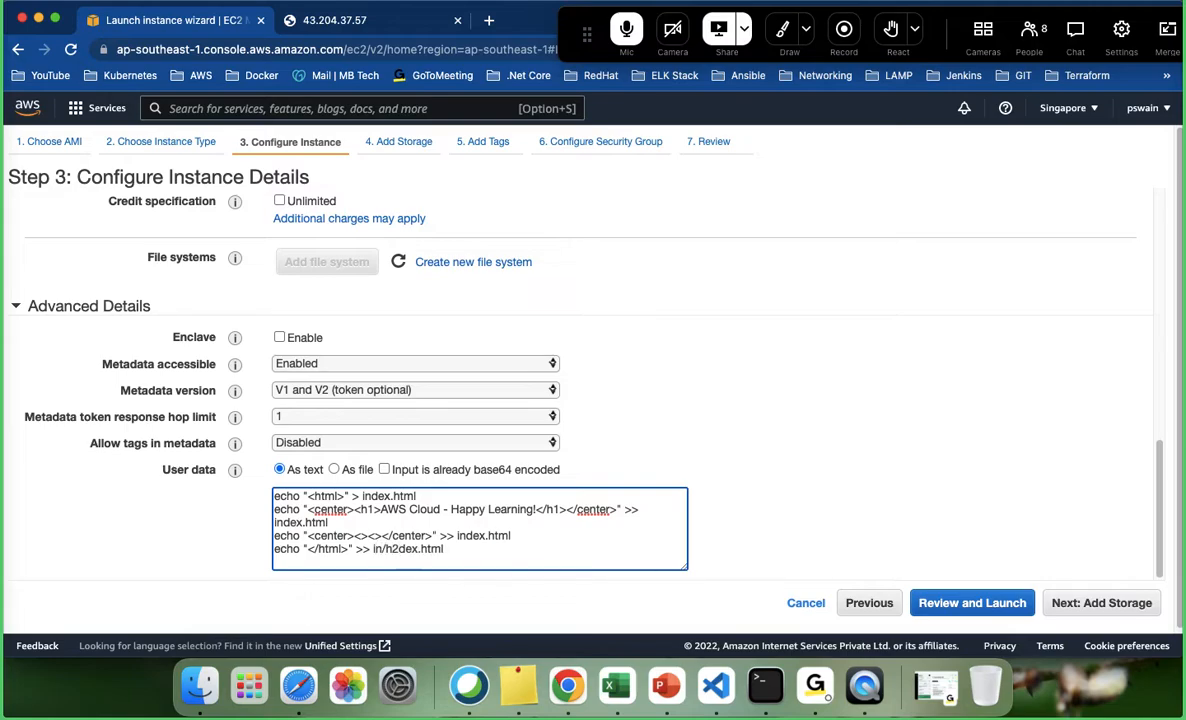
pyautogui.press('Delete')
pyautogui.press('Delete')
pyautogui.press('Delete')
pyautogui.write('/h')
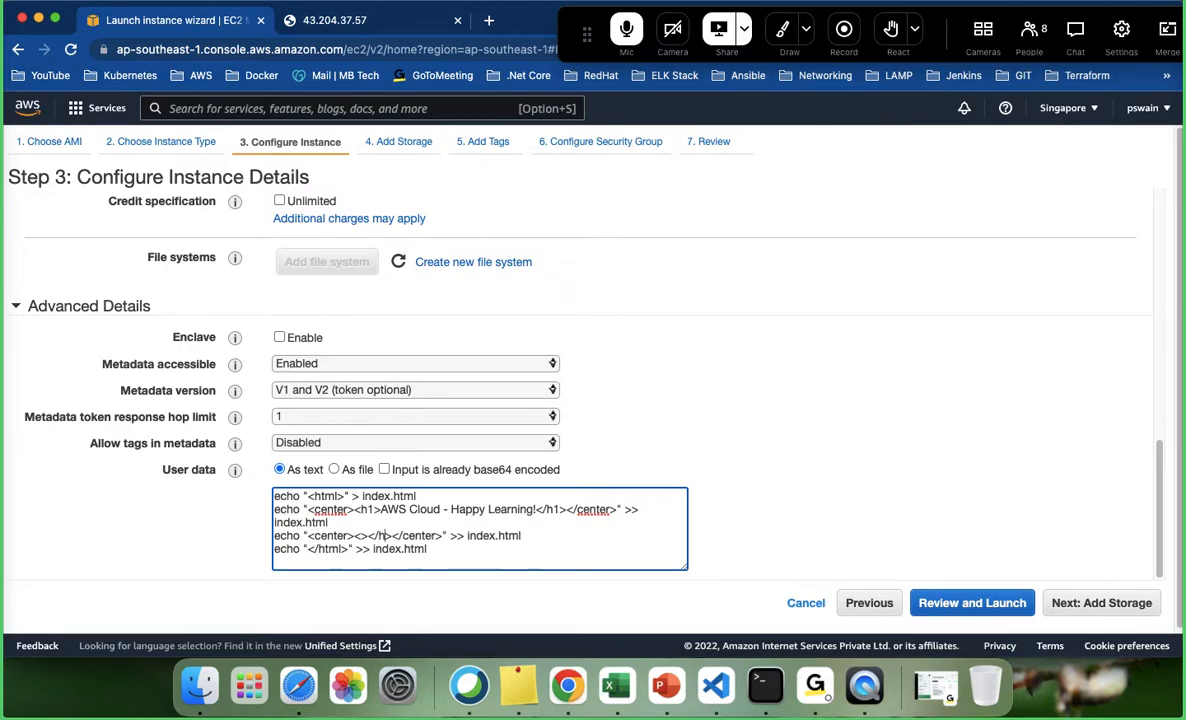
pyautogui.write('2>')
pyautogui.press('Left')
pyautogui.write('h2')
pyautogui.press('Right')
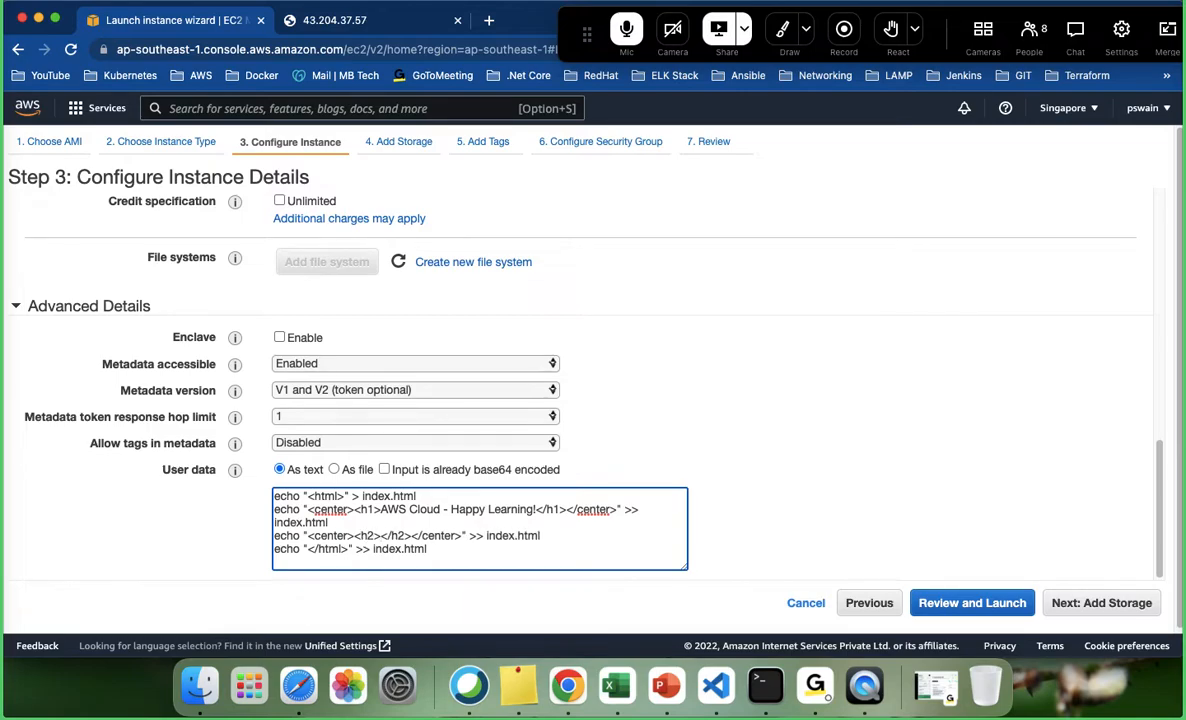
pyautogui.write('Singapore Production Server')
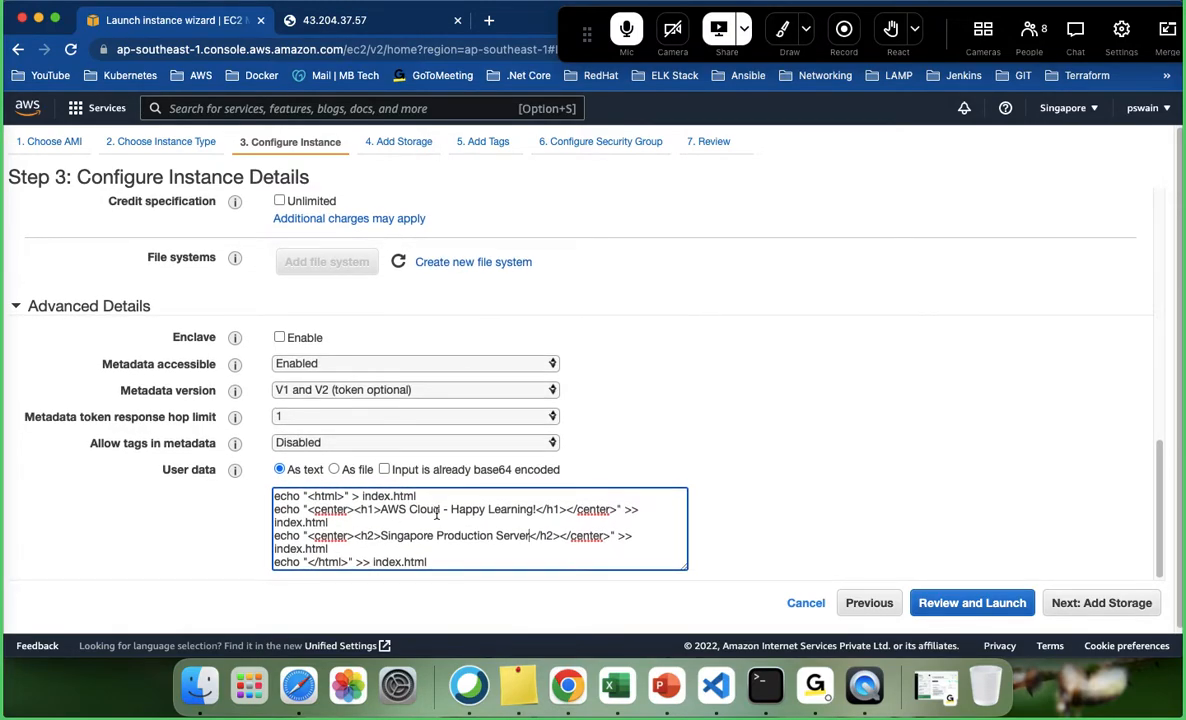
# - Continue to the storage settings, accept the root volume as configured, and proceed to the instance tags
pyautogui.scroll(-1, 405, 476)
pyautogui.click(1093, 609)
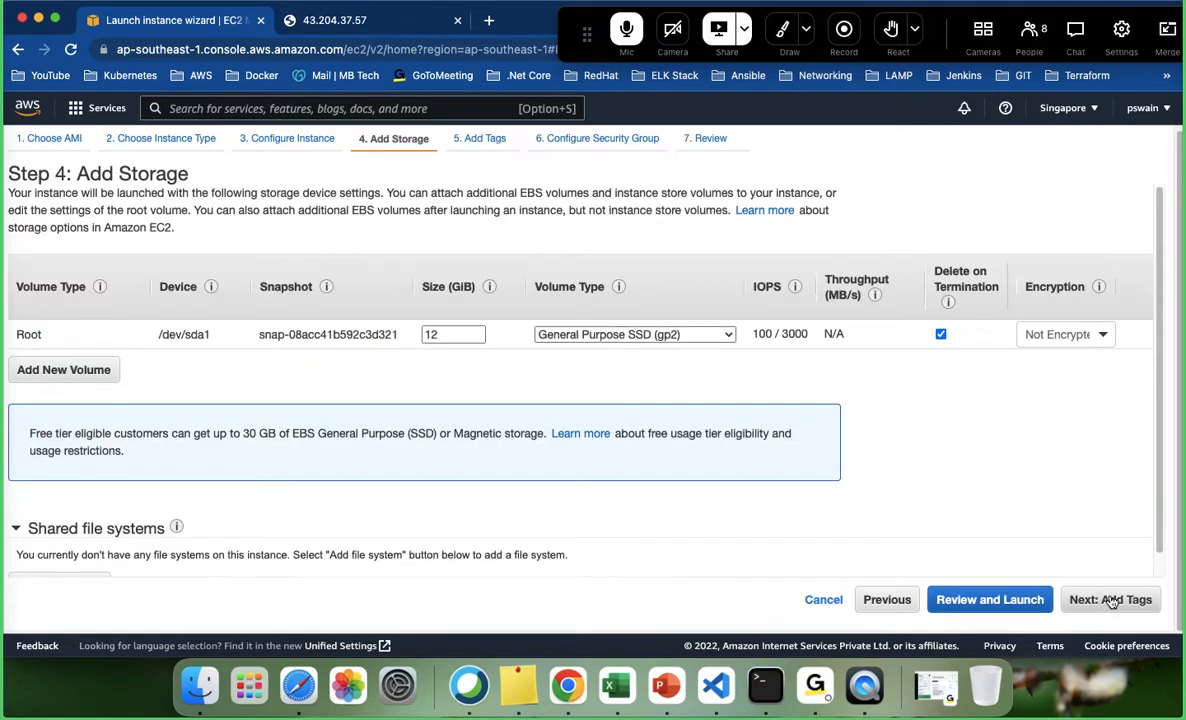
pyautogui.doubleClick(441, 334)
pyautogui.click(535, 379)
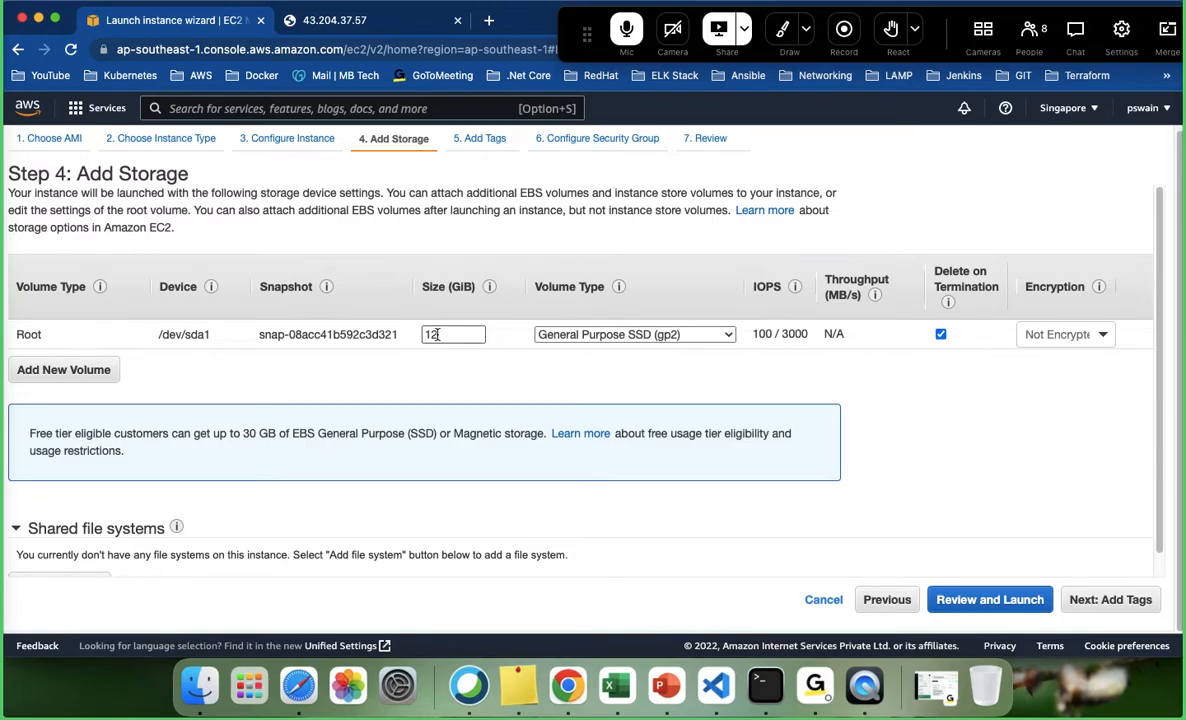
pyautogui.click(1100, 605)
# - Add a tag with key Name and value Prod-ApacheServer, and continue to the security group settings
pyautogui.click(38, 392)
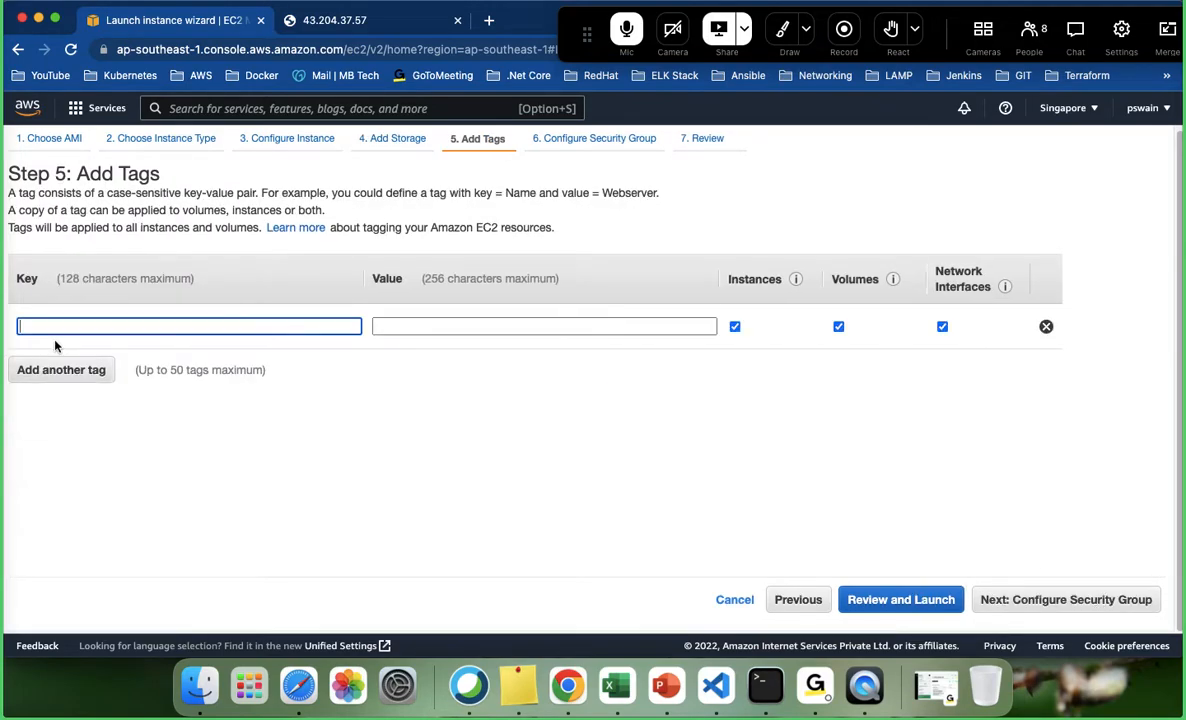
pyautogui.write('Name')
pyautogui.press('Tab')
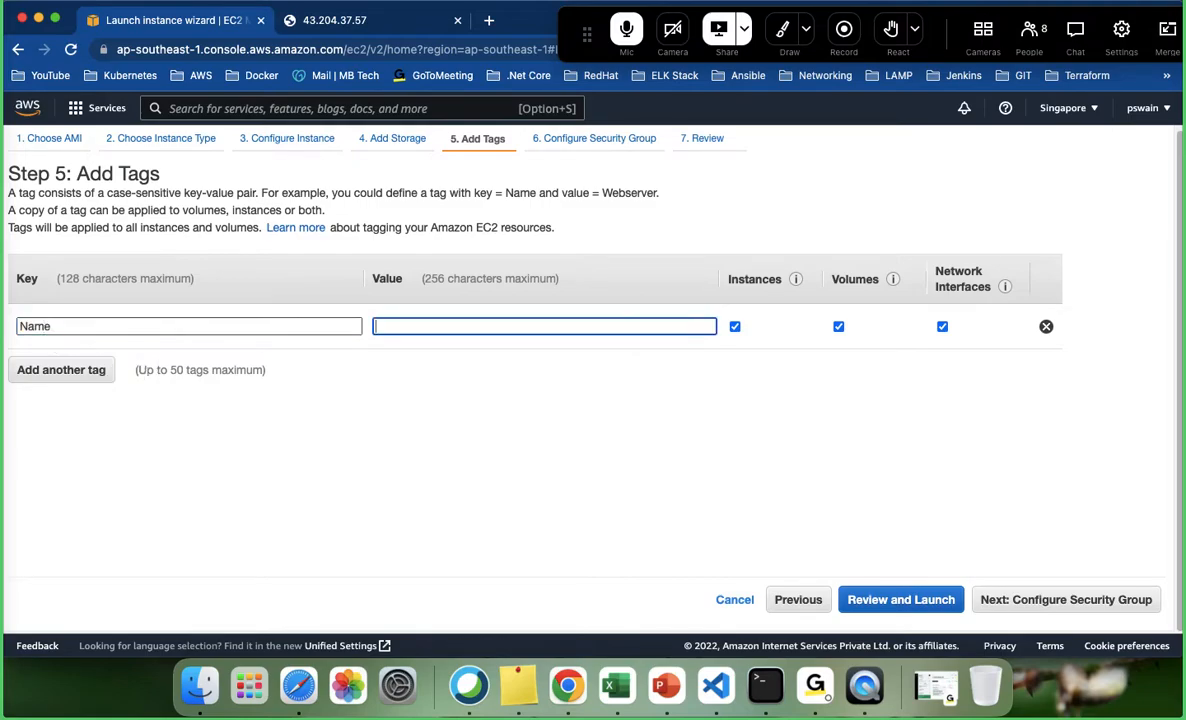
pyautogui.write('Prod-ApacheServer')
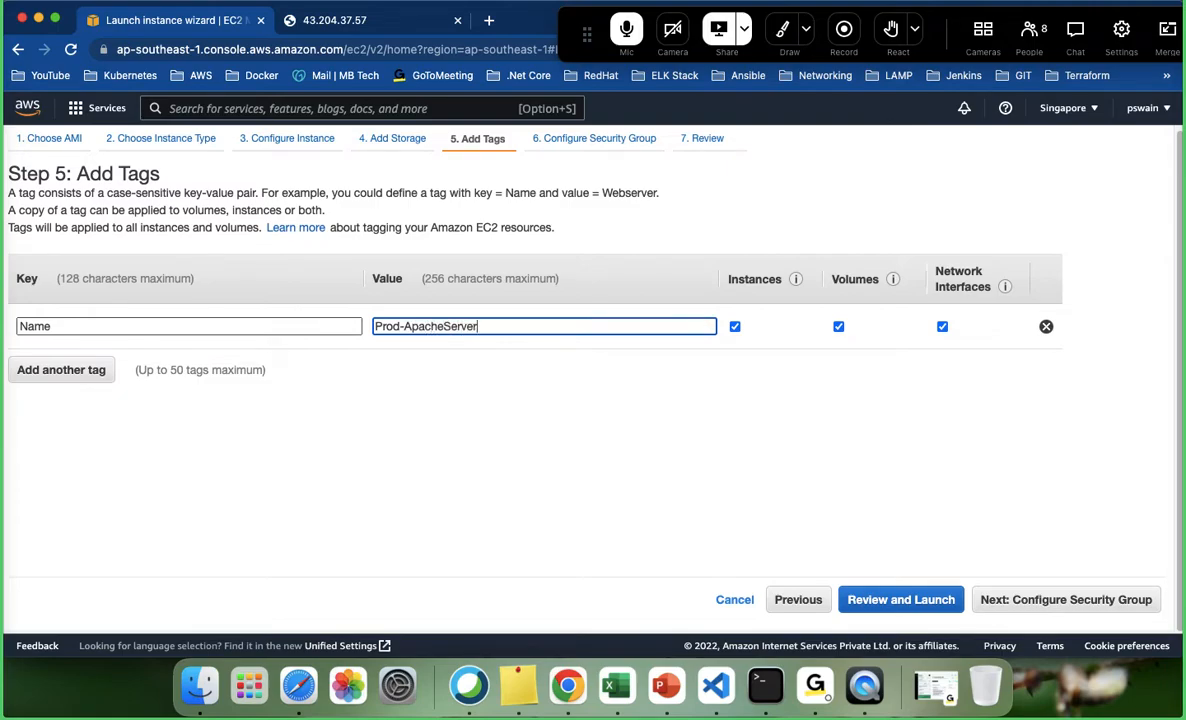
pyautogui.click(1040, 601)
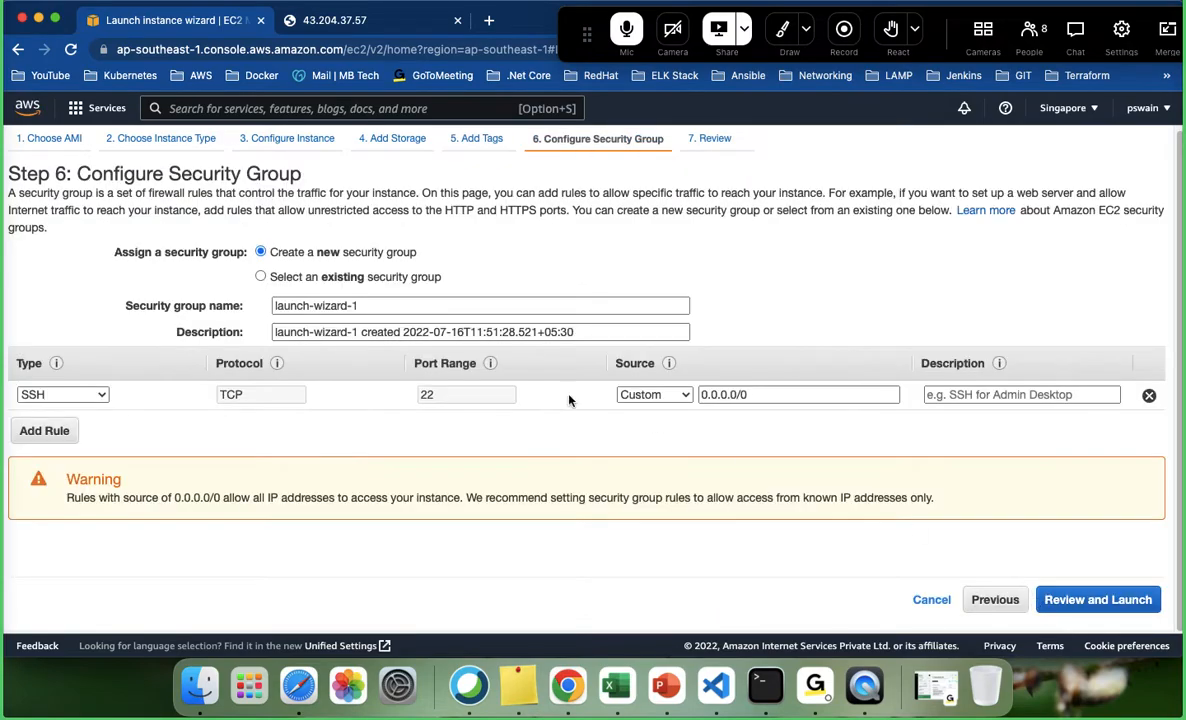
# - Compare the existing security group option with a new one and create a new security group named ProdApache
pyautogui.click(261, 278)
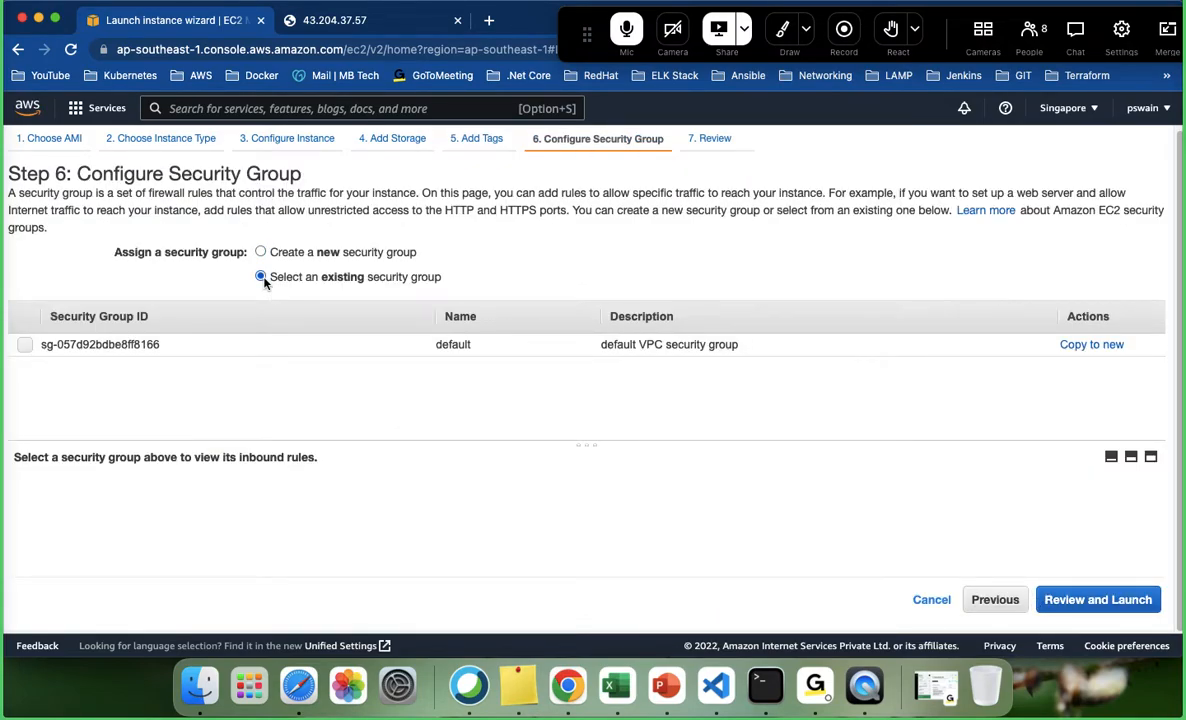
pyautogui.click(260, 253)
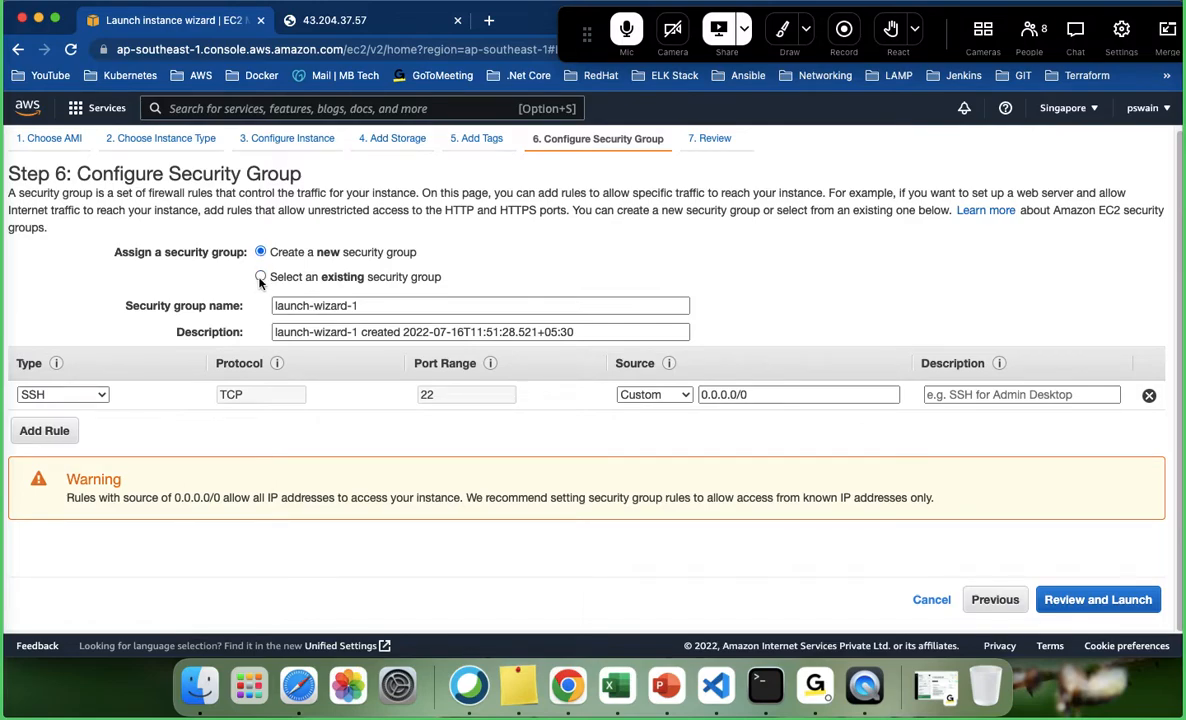
pyautogui.click(261, 278)
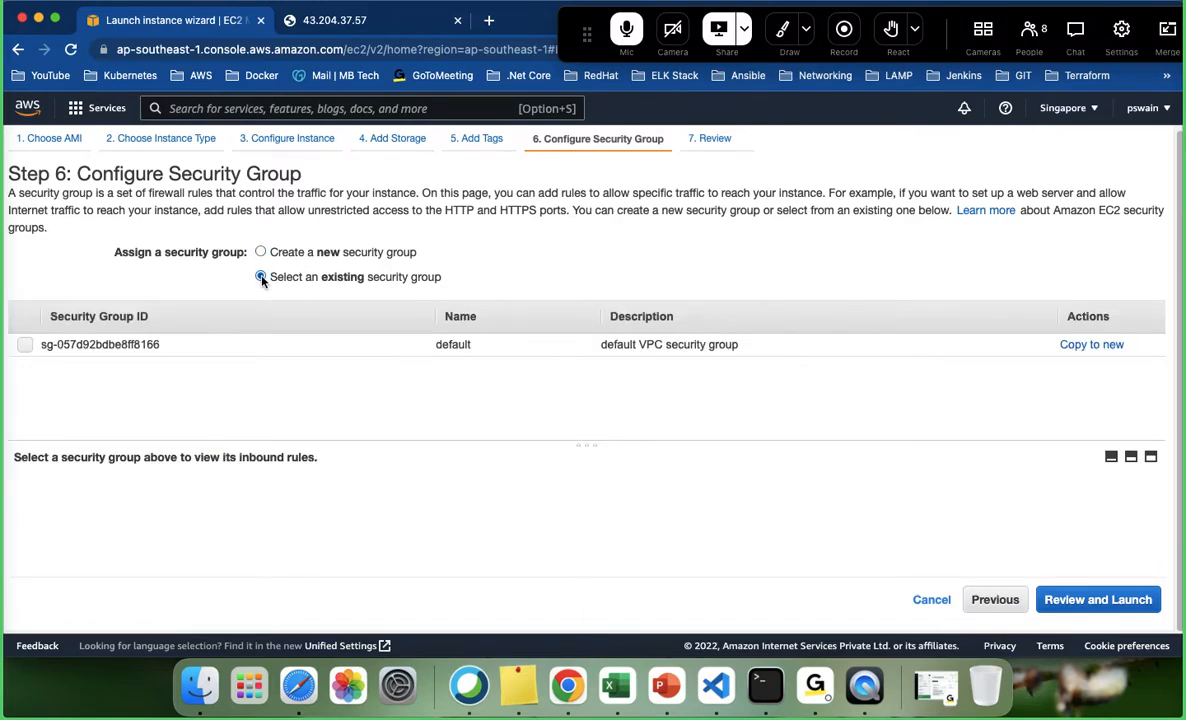
pyautogui.click(260, 252)
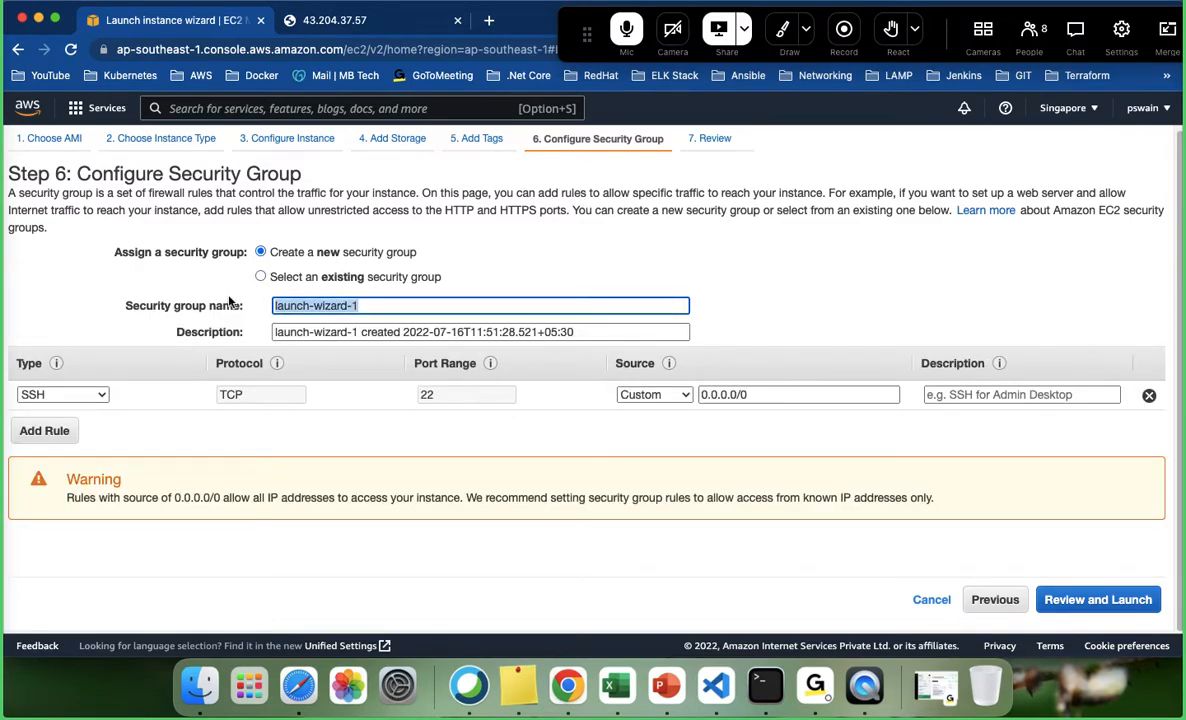
pyautogui.write('Prod')
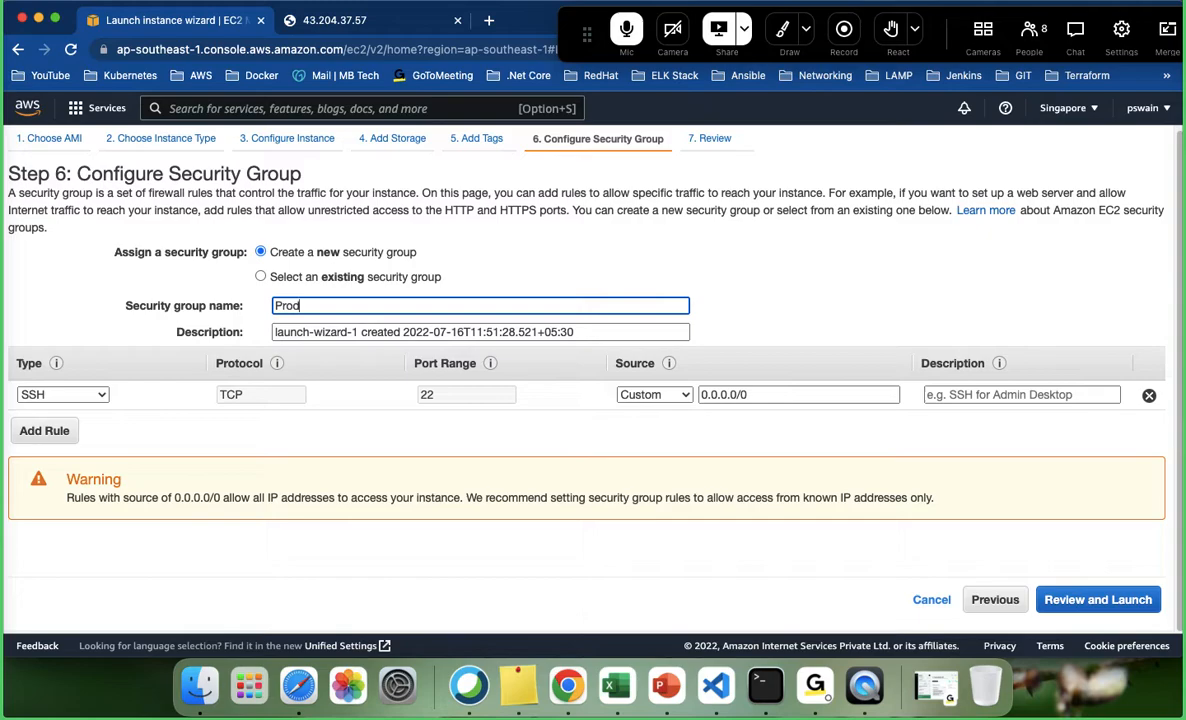
pyautogui.write('Apache')
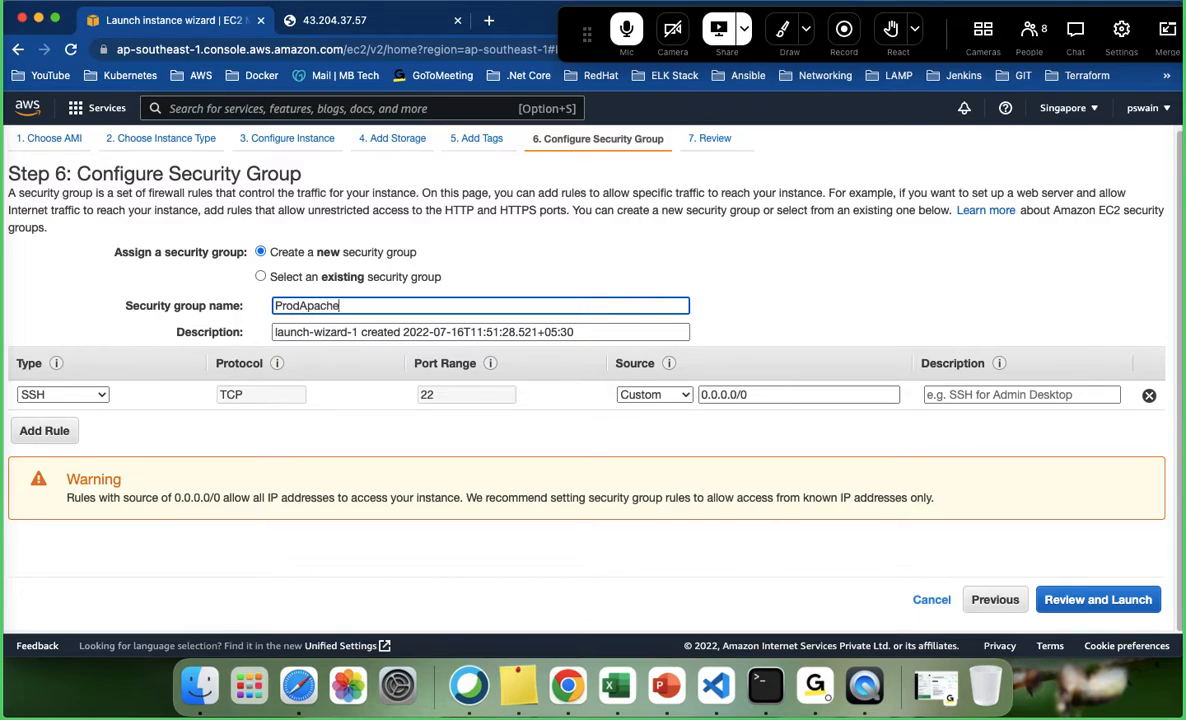
# - Add an HTTP rule on port 80 with only 0.0.0.0/0 as its source and proceed to the launch review
pyautogui.click(43, 431)
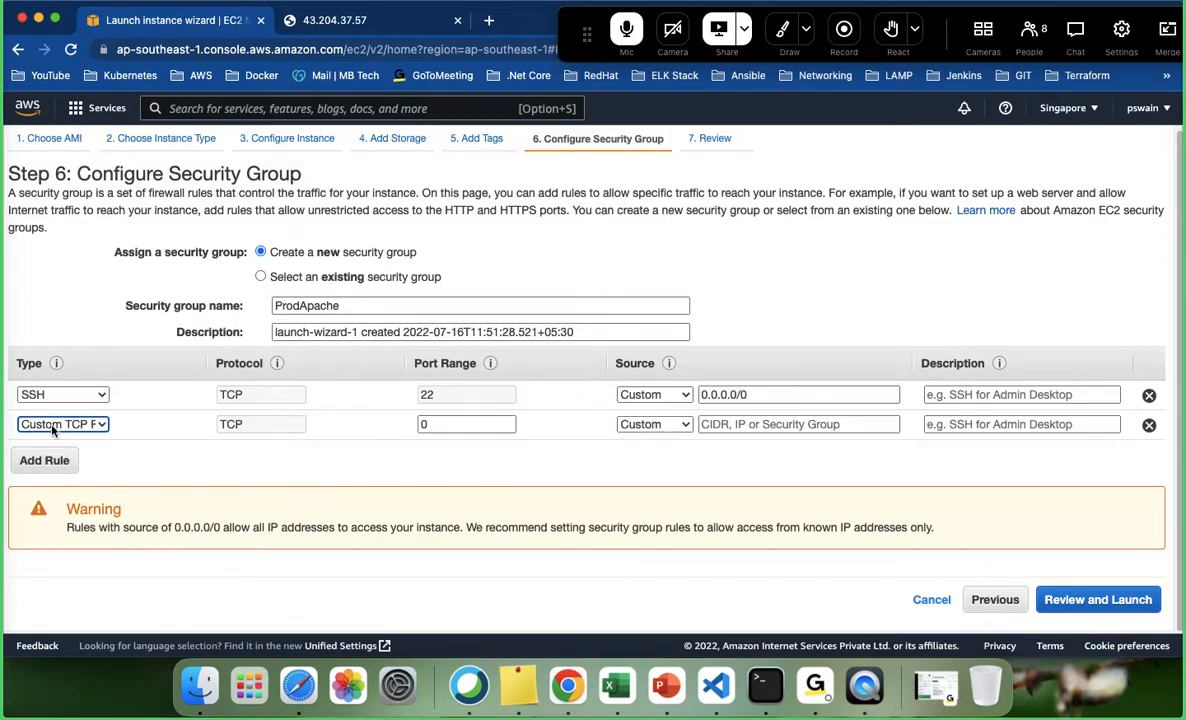
pyautogui.click(104, 428)
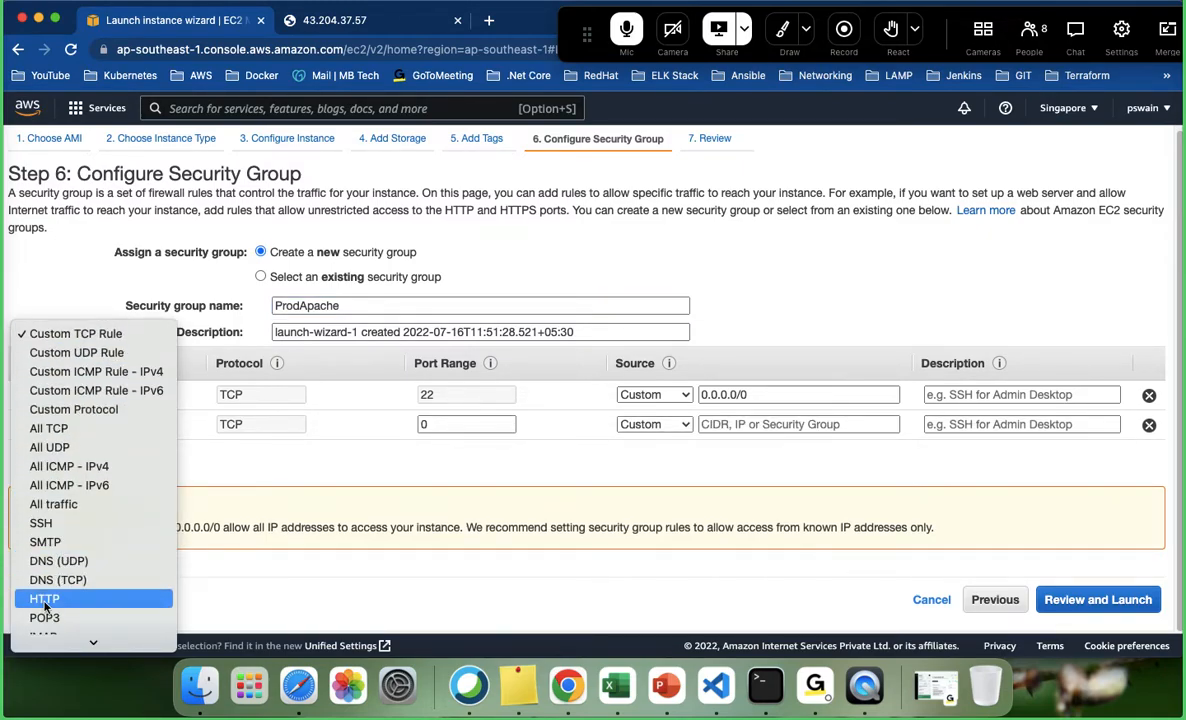
pyautogui.click(48, 598)
pyautogui.moveTo(772, 425); pyautogui.dragTo(750, 427)
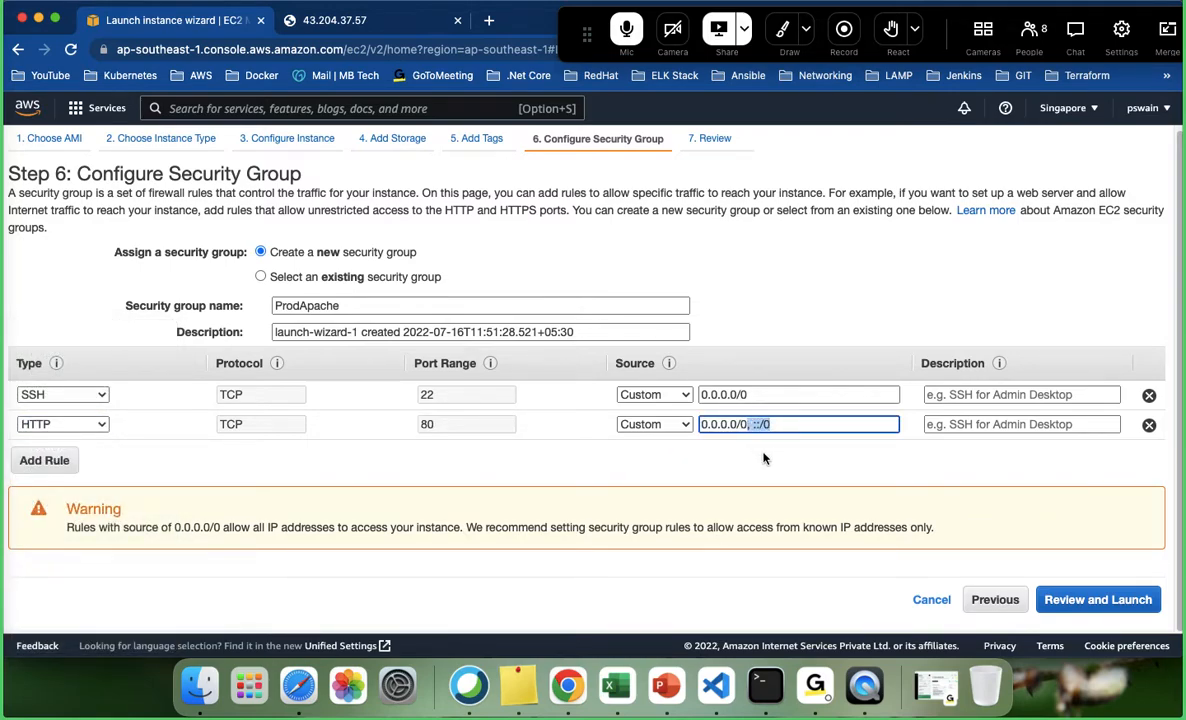
pyautogui.press('BackSpace')
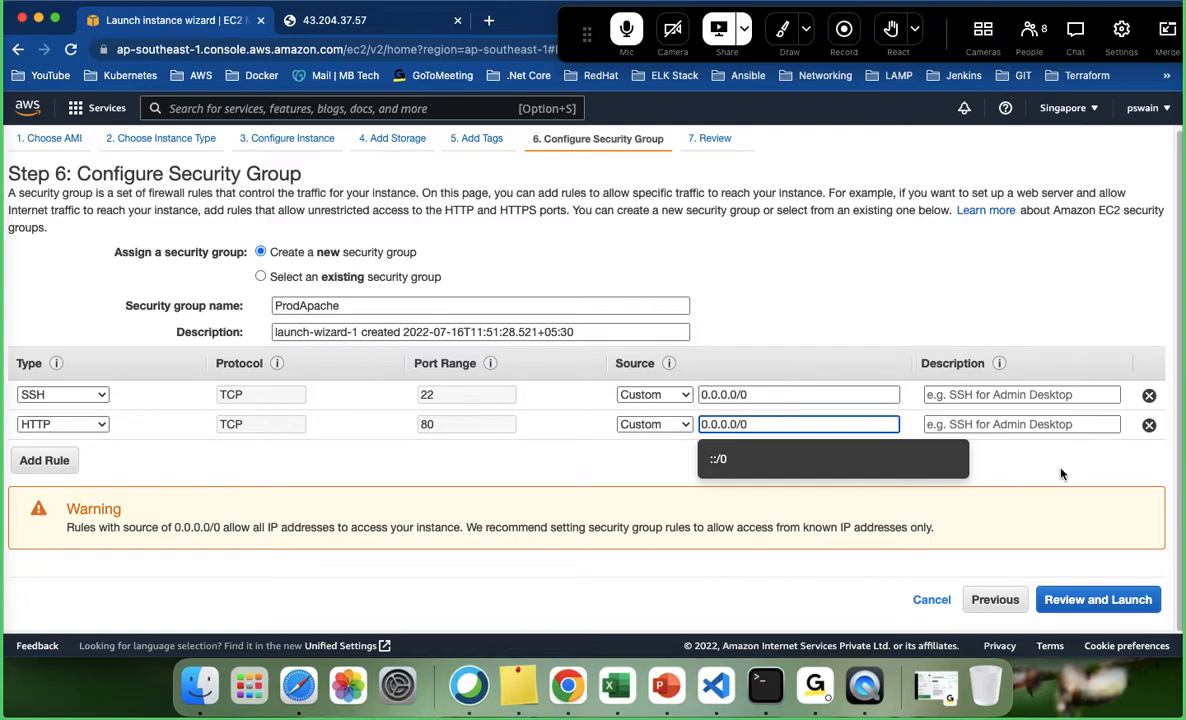
pyautogui.click(1005, 448)
pyautogui.click(1098, 599)
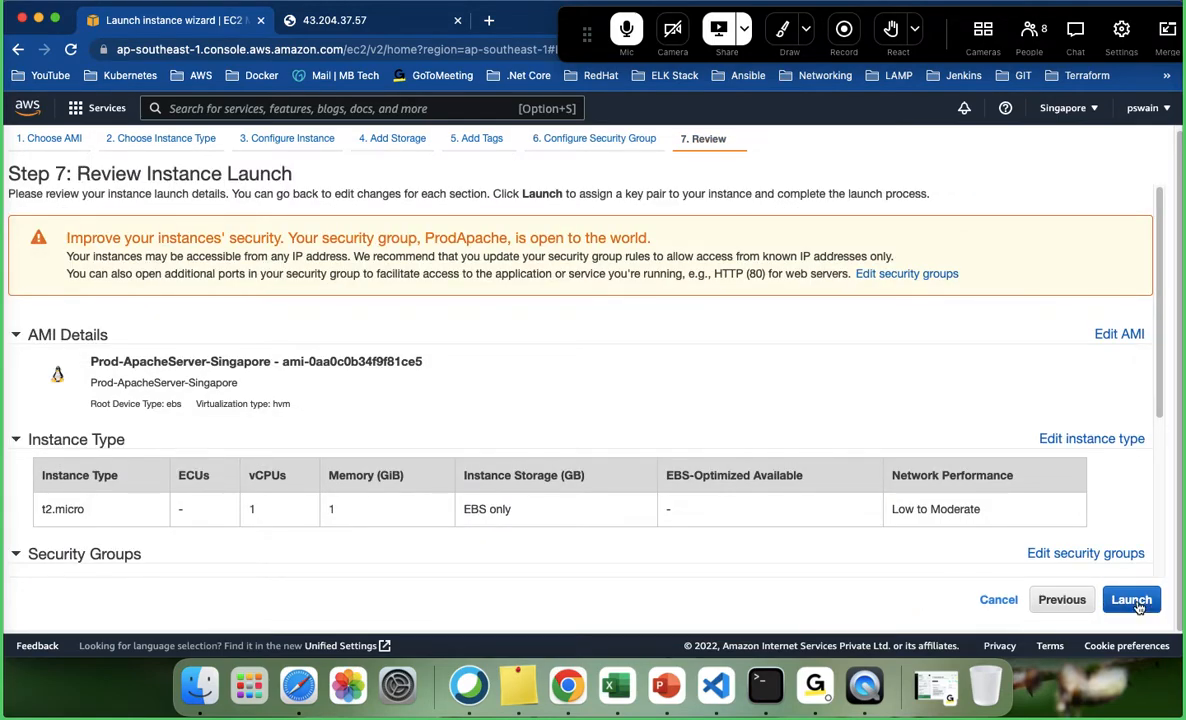
# - Review the AMI details, start the launch, and choose to create a new key pair instead of an existing one
pyautogui.moveTo(89, 361); pyautogui.dragTo(445, 424)
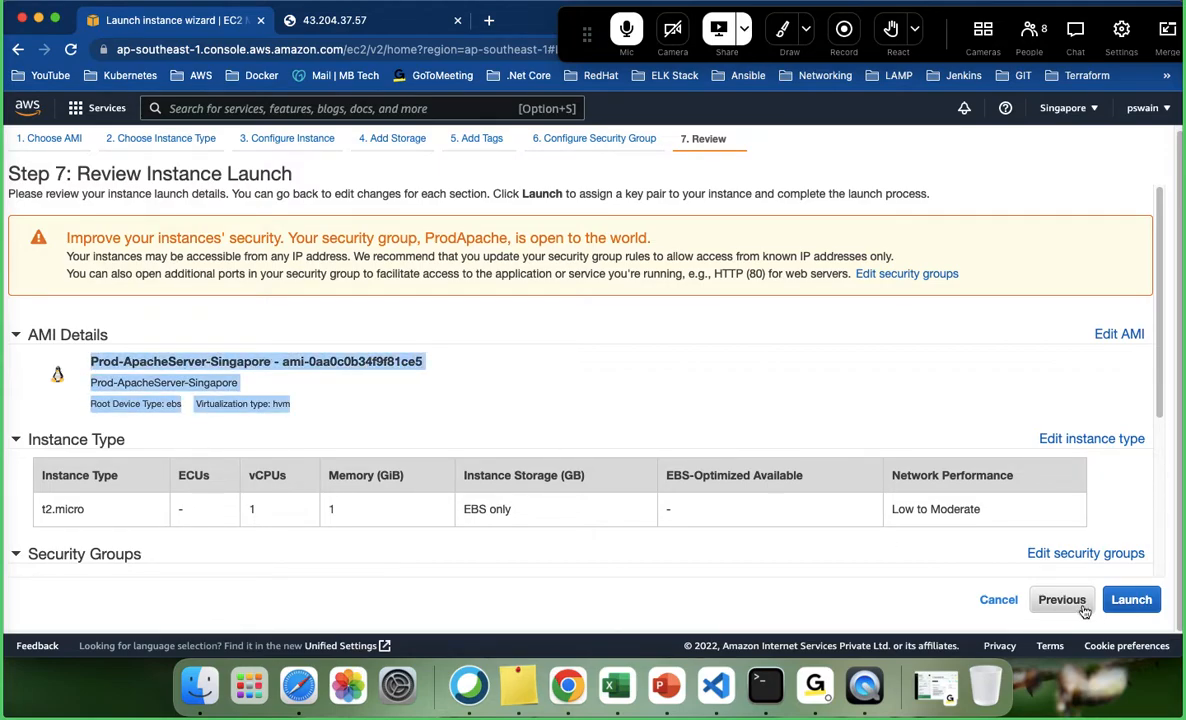
pyautogui.click(1131, 599)
pyautogui.click(412, 434)
pyautogui.click(313, 458)
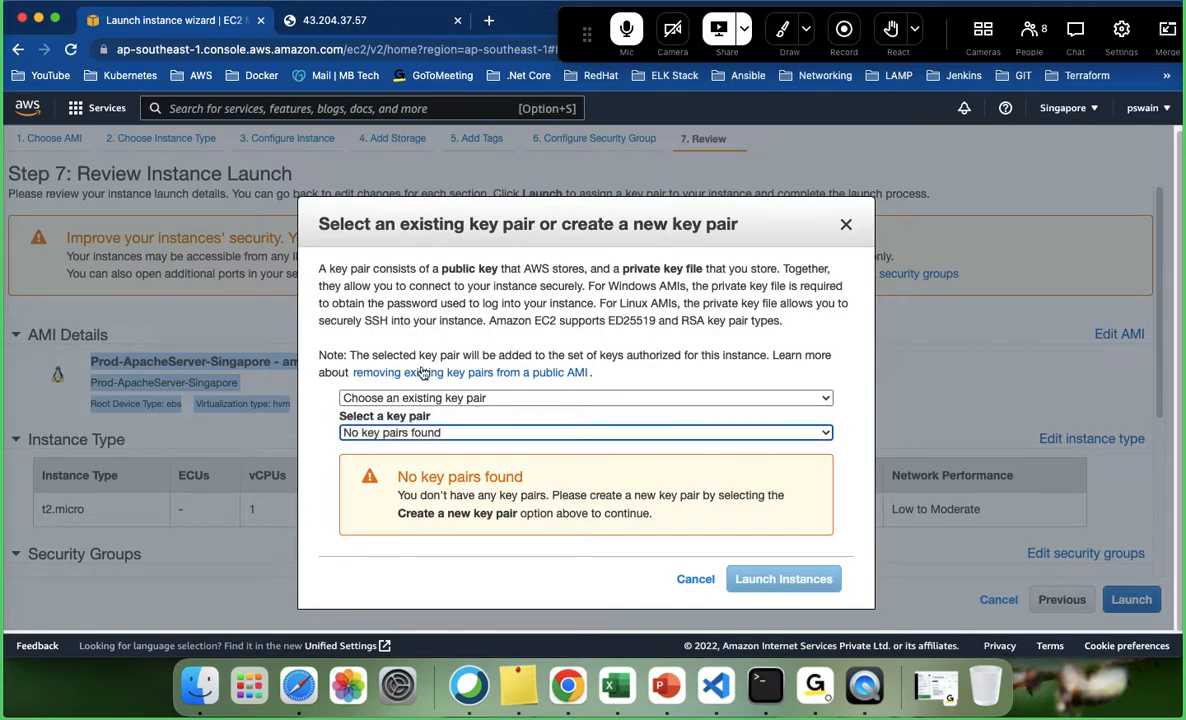
pyautogui.click(470, 399)
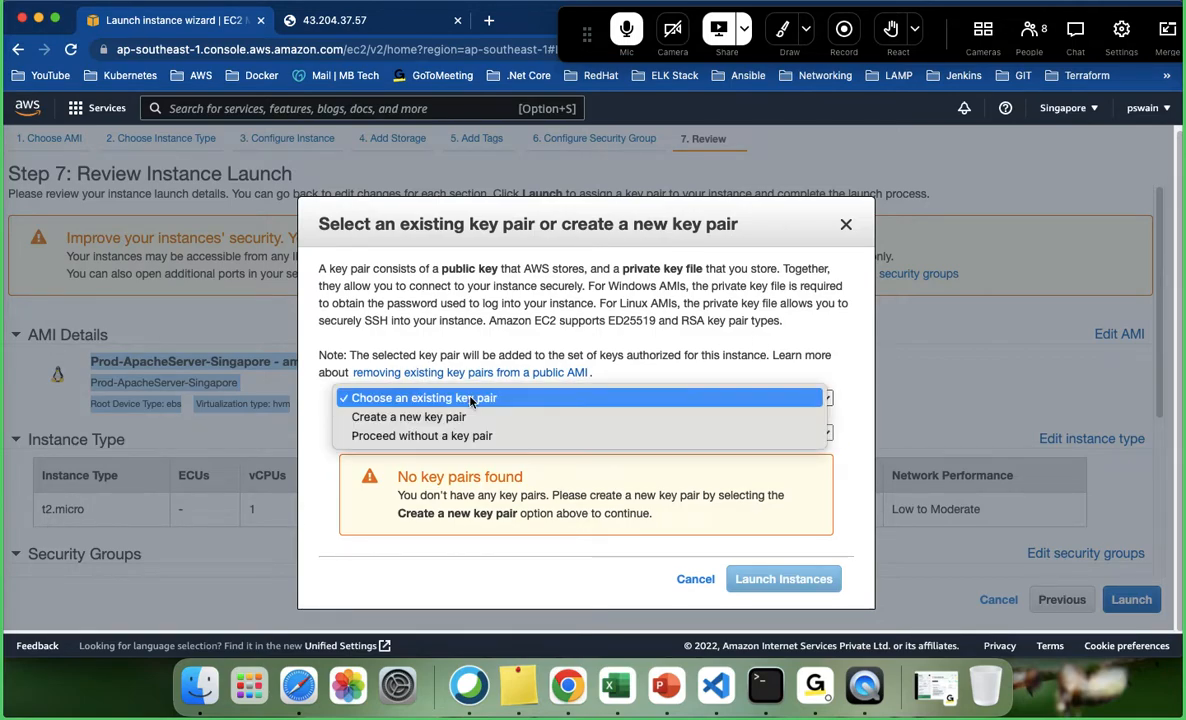
pyautogui.click(468, 418)
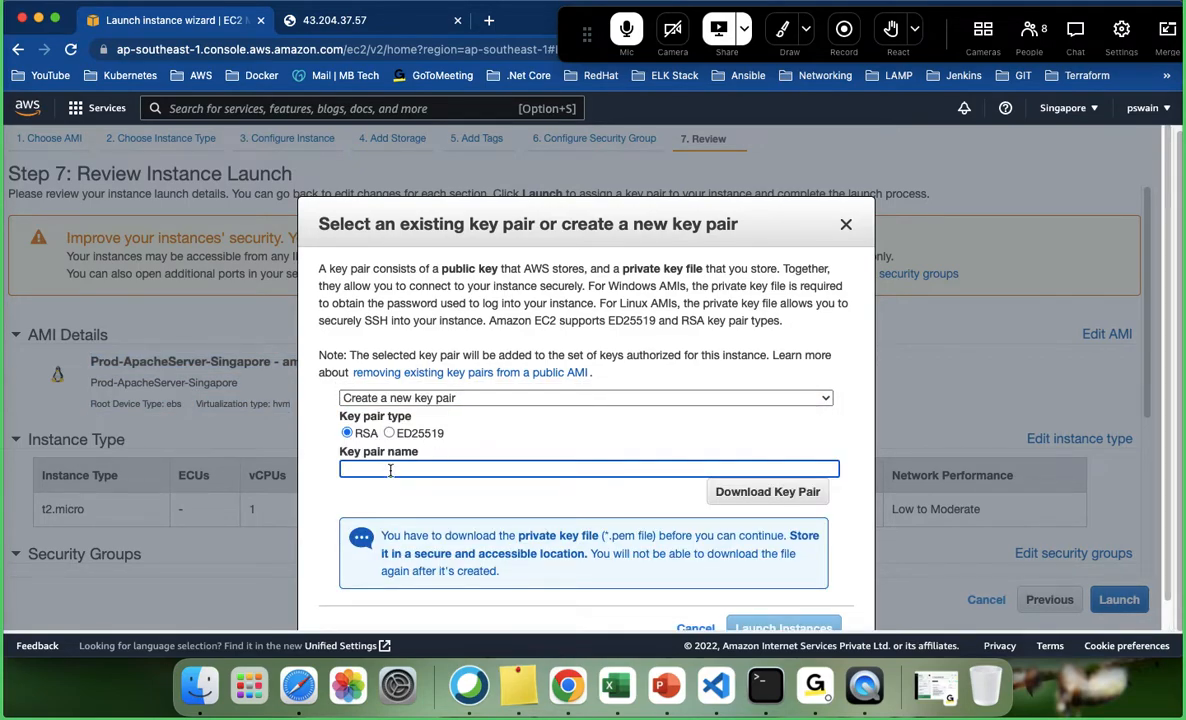
# - Name the key pair with the prefix "sing-" followed by the account's user name and download its private key file
pyautogui.write('pswain-sing')
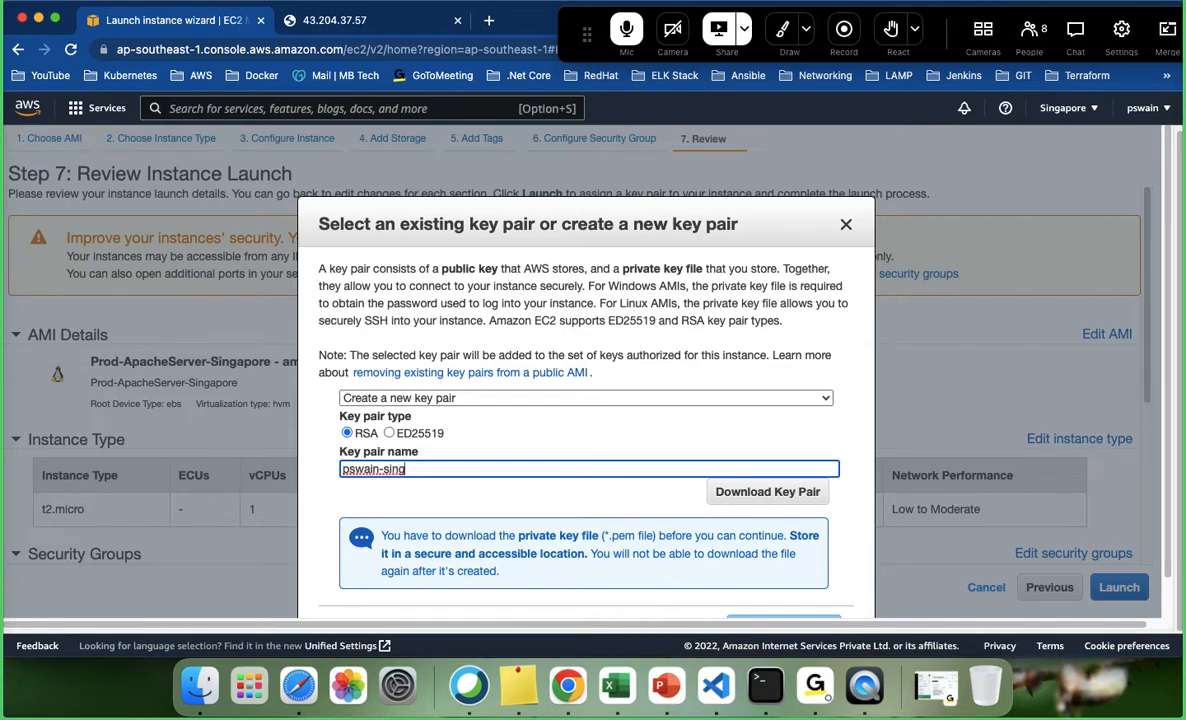
pyautogui.press('BackSpace')
pyautogui.press('BackSpace')
pyautogui.press('BackSpace')
pyautogui.press('BackSpace')
pyautogui.write('sing-')
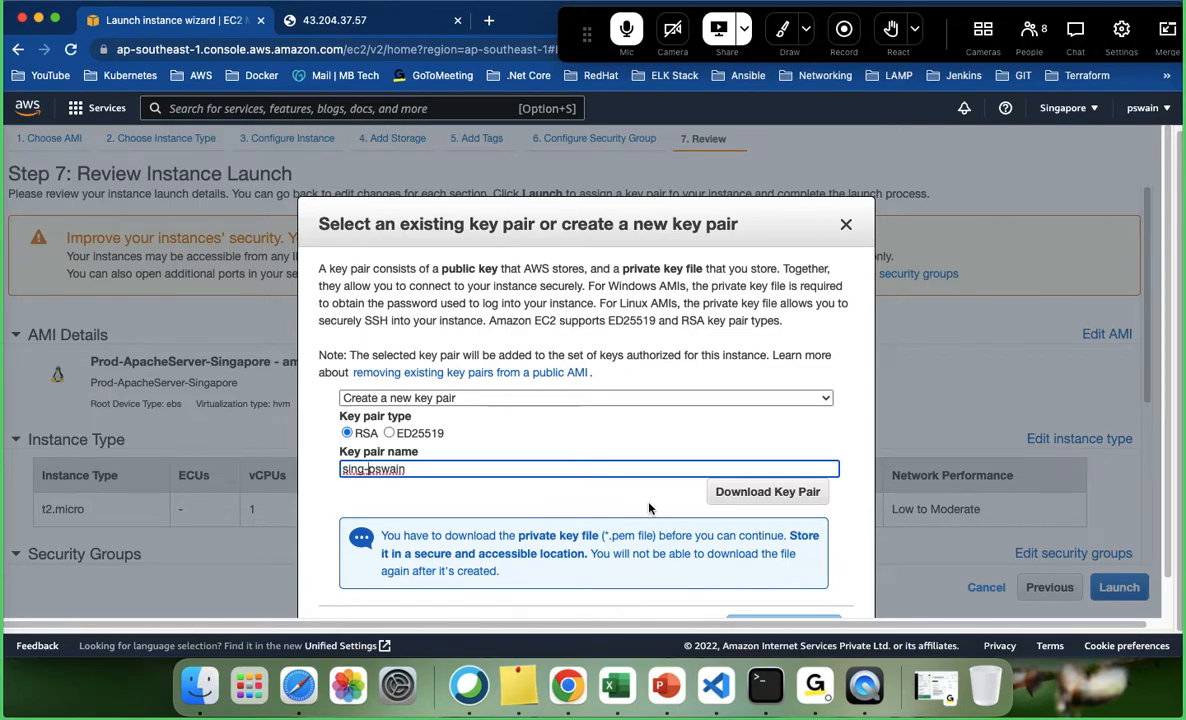
pyautogui.click(739, 495)
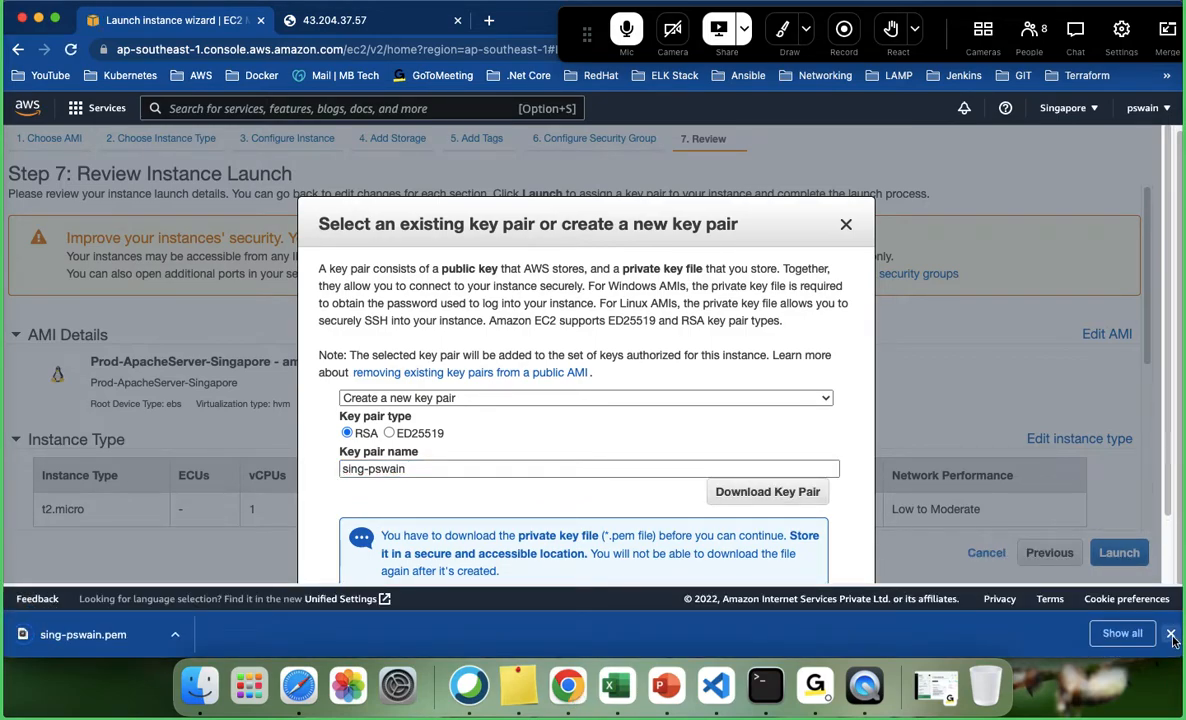
pyautogui.click(1171, 635)
# - Launch the instance with the new key pair and open the Singapore instances list
pyautogui.scroll(-2, 800, 580)
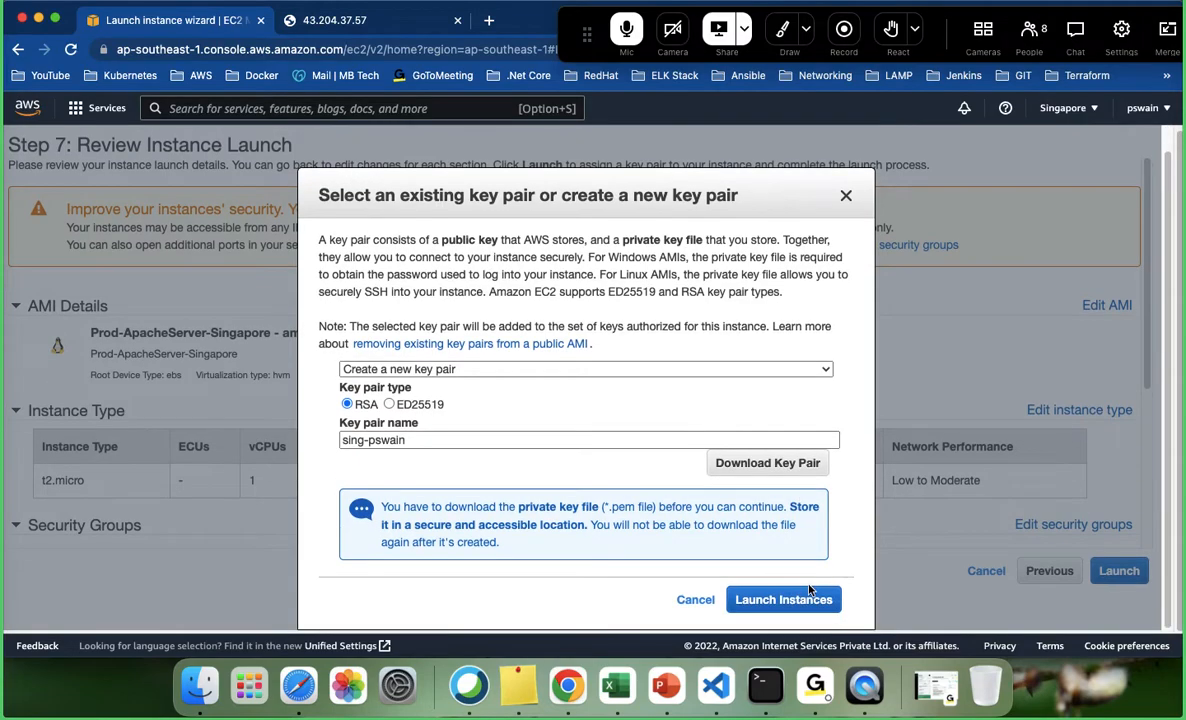
pyautogui.click(808, 596)
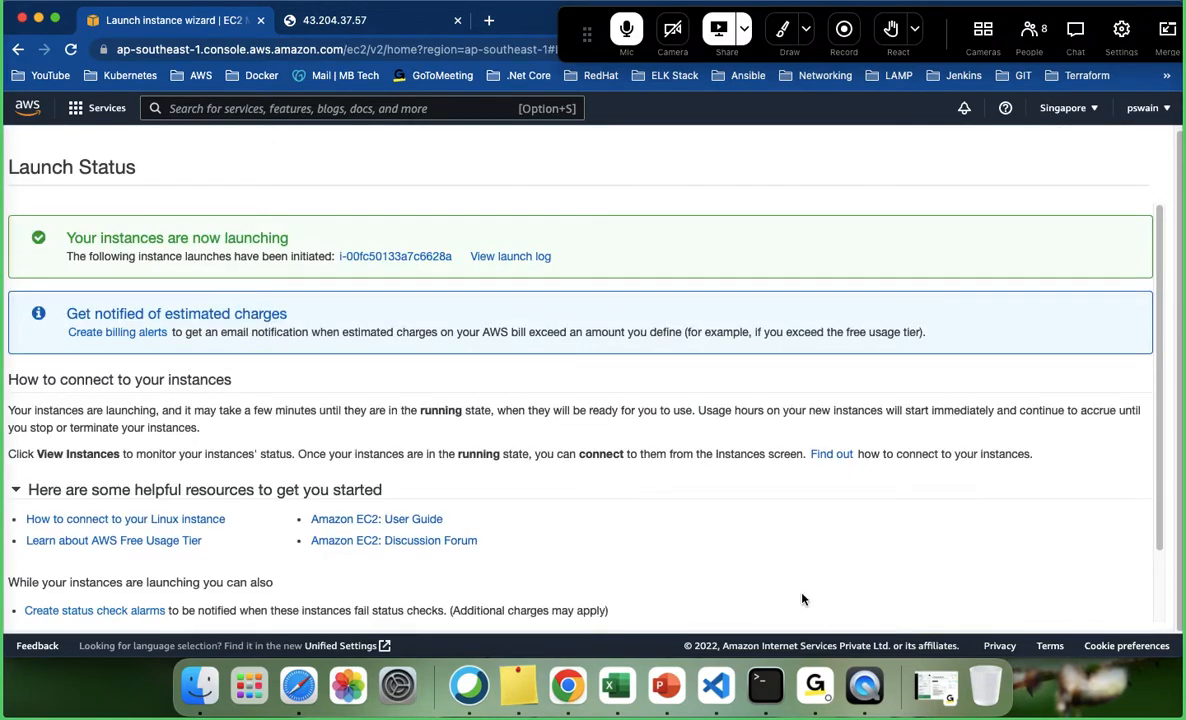
pyautogui.scroll(-2, 900, 540)
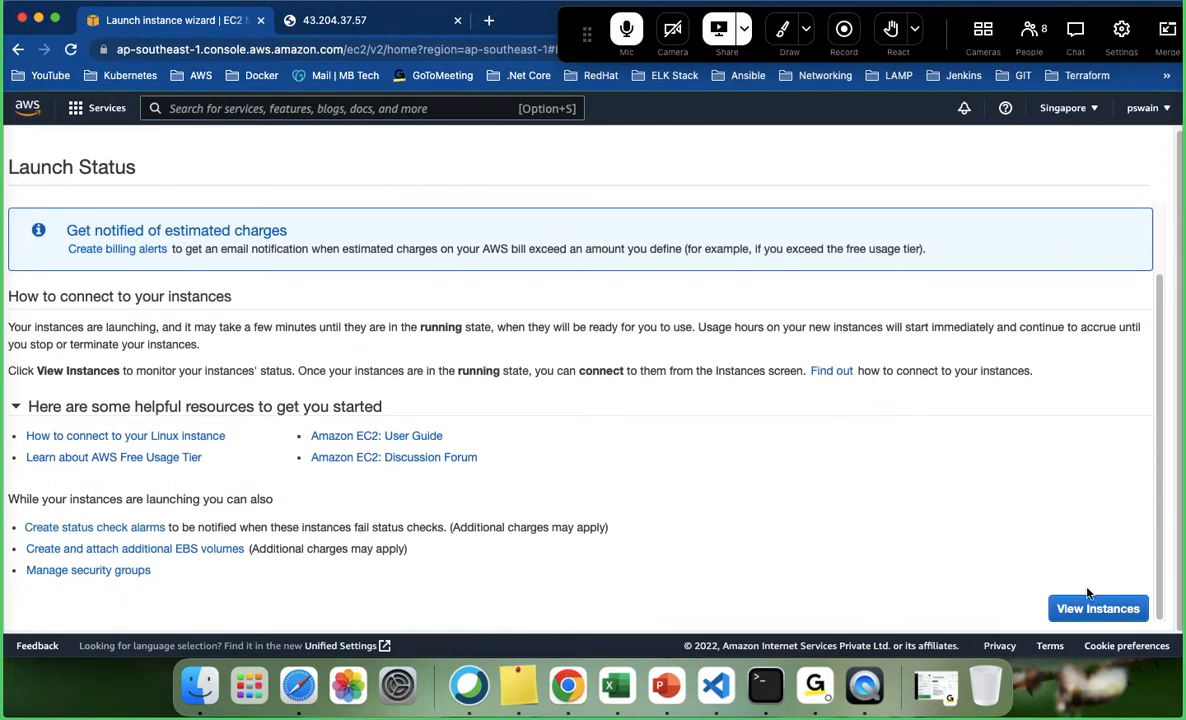
pyautogui.click(1102, 614)
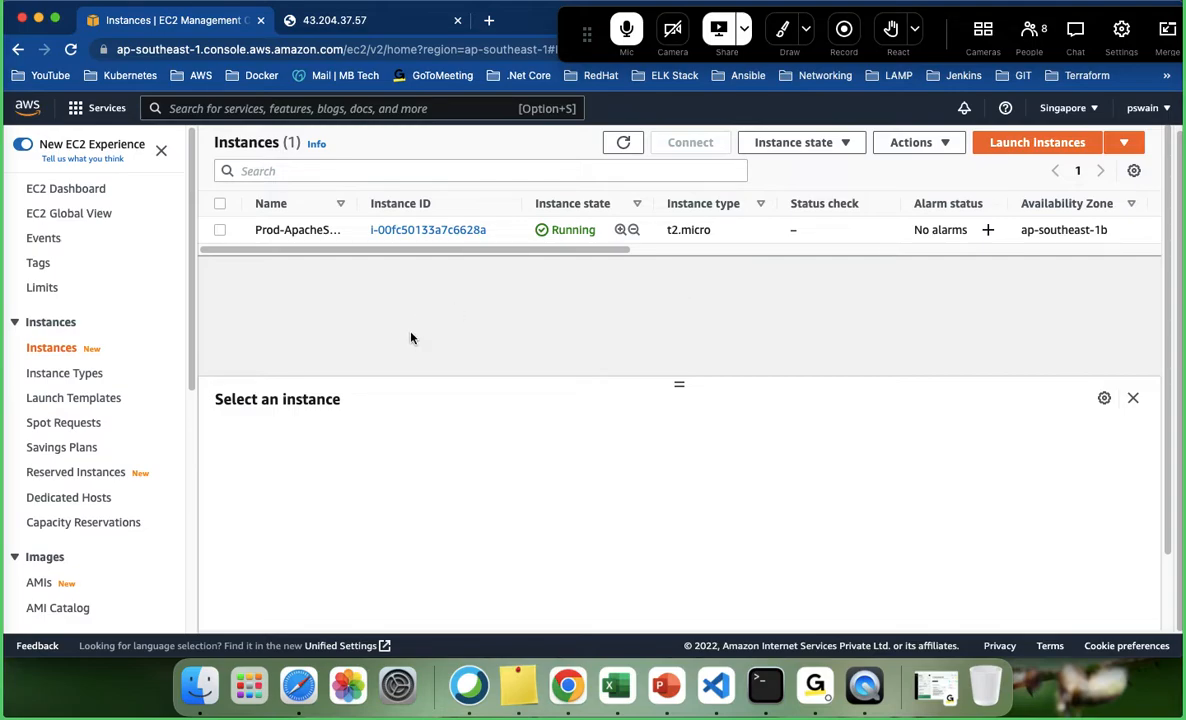
pyautogui.scroll(-3, 106, 440)
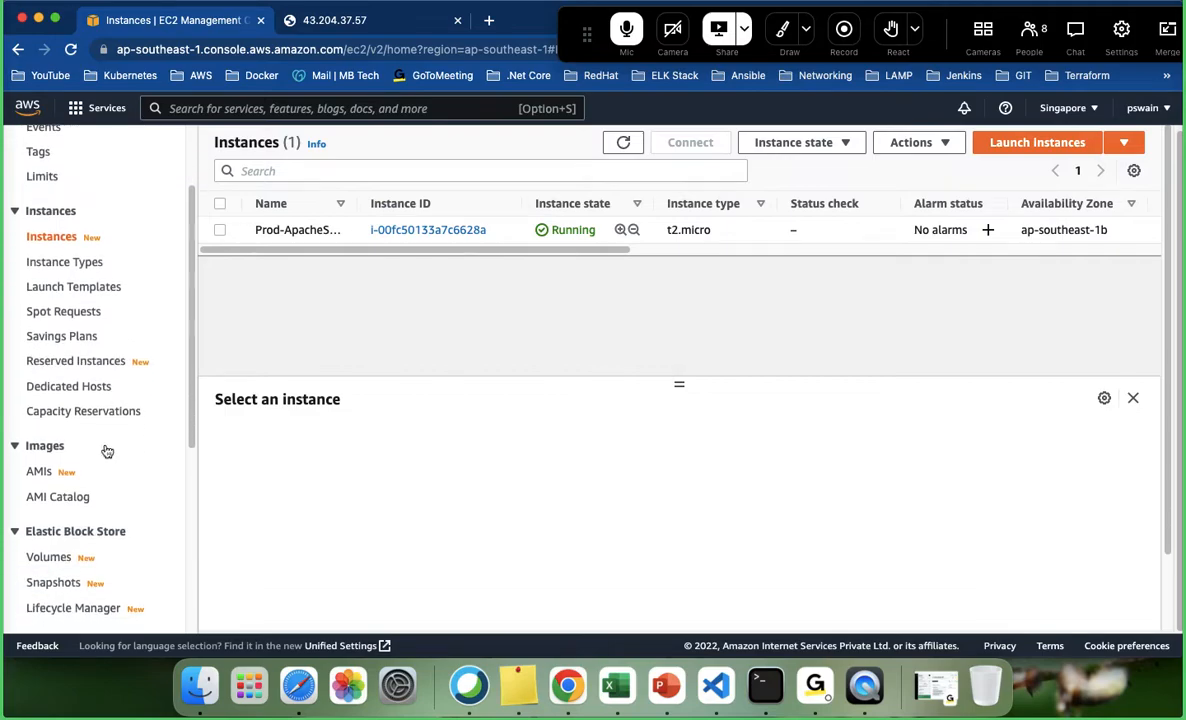
# - Open the copy form for the Prod-ApacheServer-Singapore AMI and look through the available destination regions
pyautogui.click(39, 475)
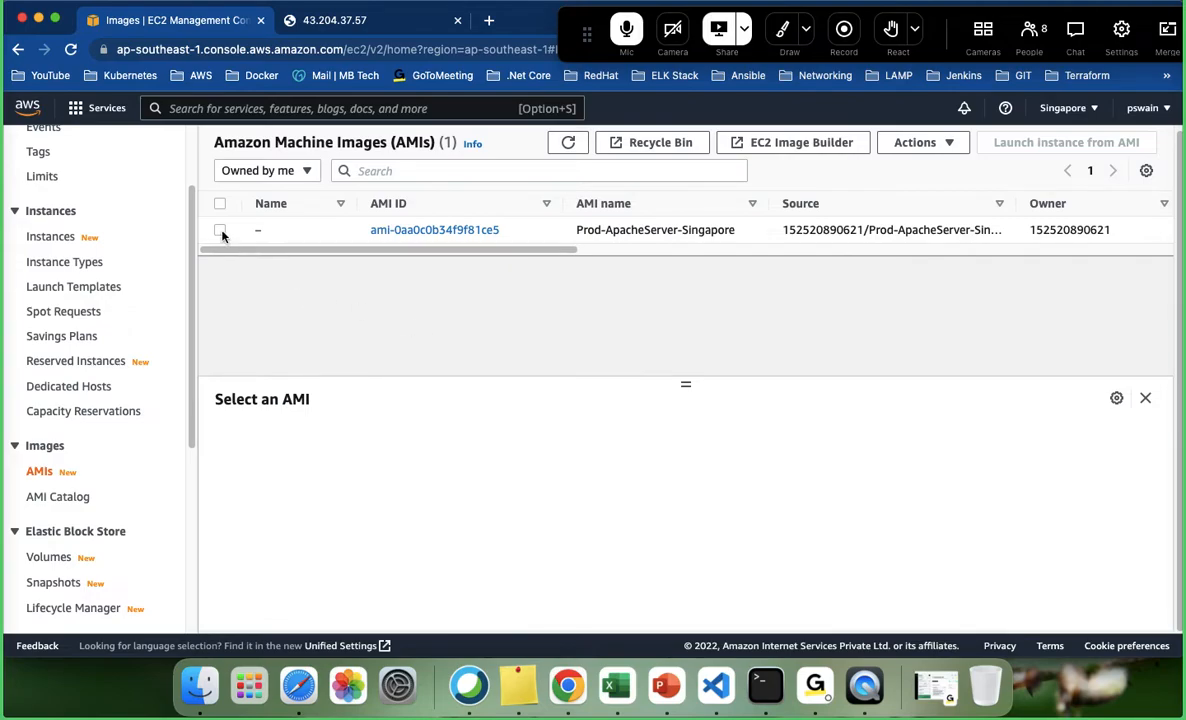
pyautogui.click(221, 232)
pyautogui.click(943, 143)
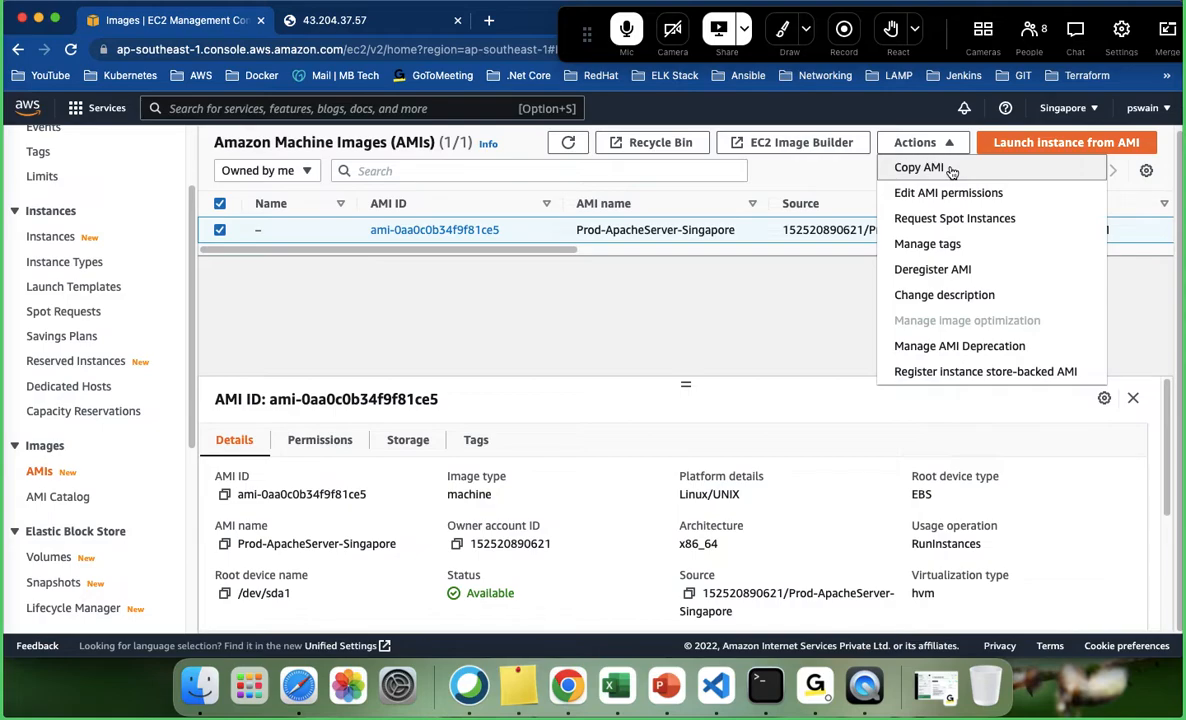
pyautogui.click(950, 170)
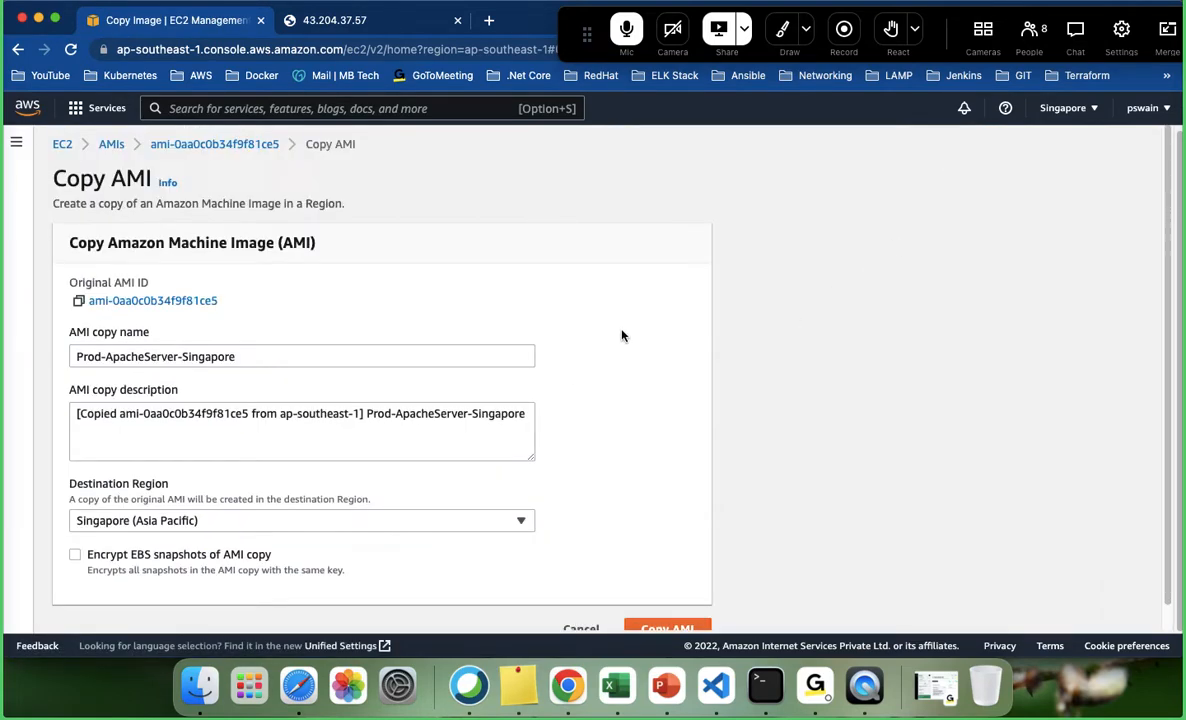
pyautogui.scroll(-1, 621, 335)
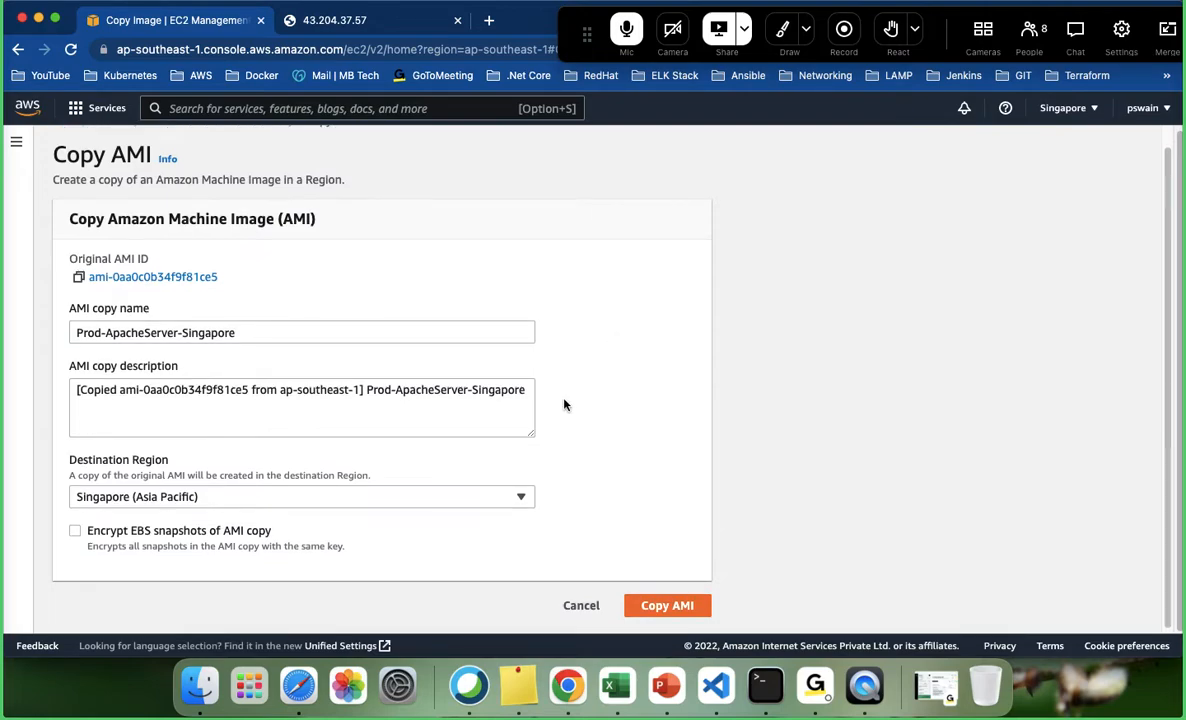
pyautogui.click(520, 499)
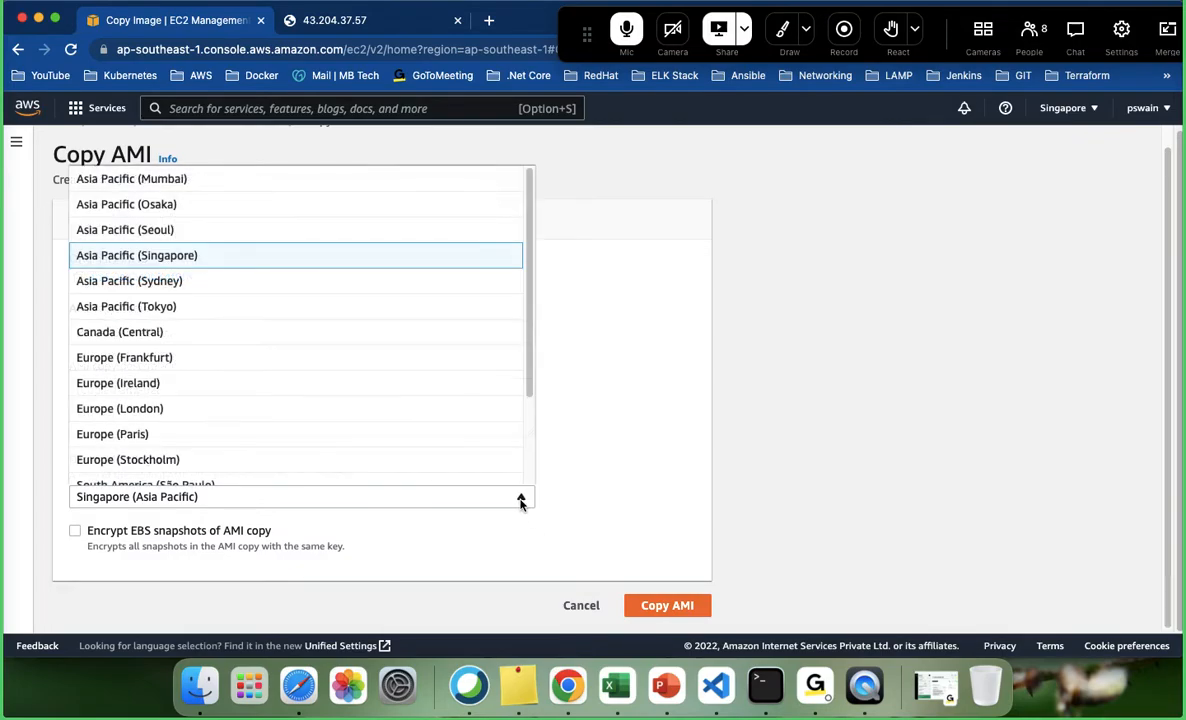
pyautogui.click(643, 388)
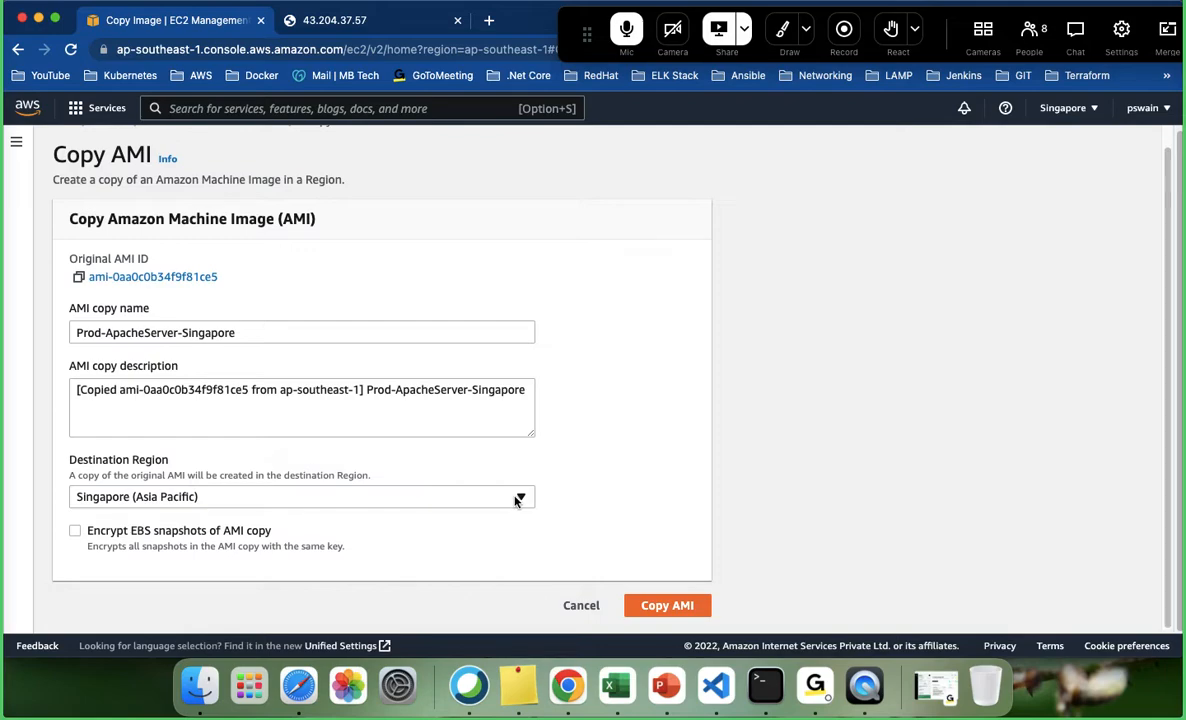
# - Turn on EBS snapshot encryption for the AMI copy to inspect its KMS key settings, and turn it off again
pyautogui.click(75, 531)
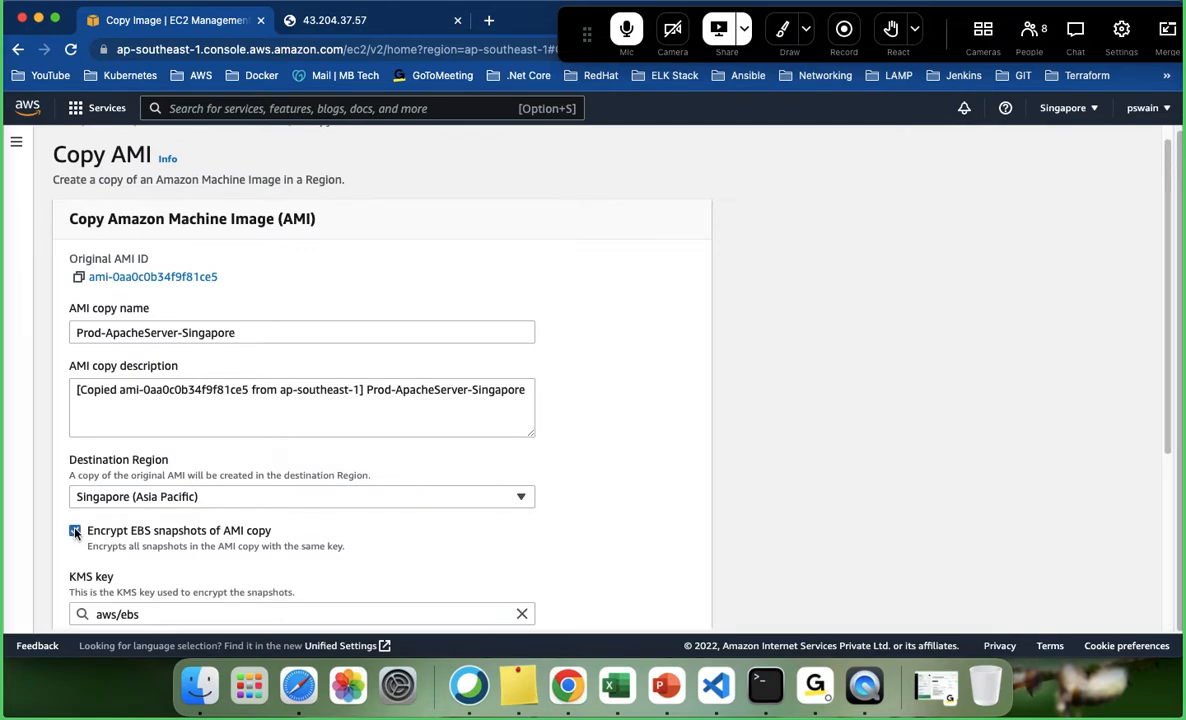
pyautogui.scroll(-5, 320, 580)
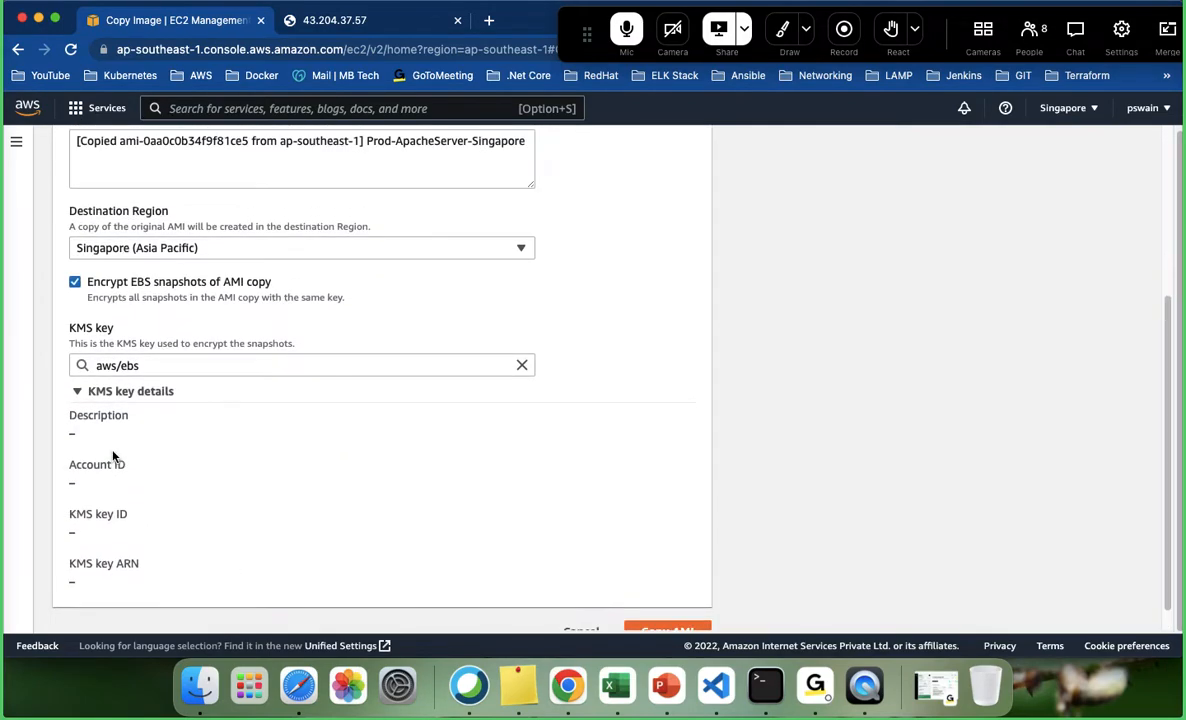
pyautogui.scroll(1, 113, 456)
pyautogui.click(75, 303)
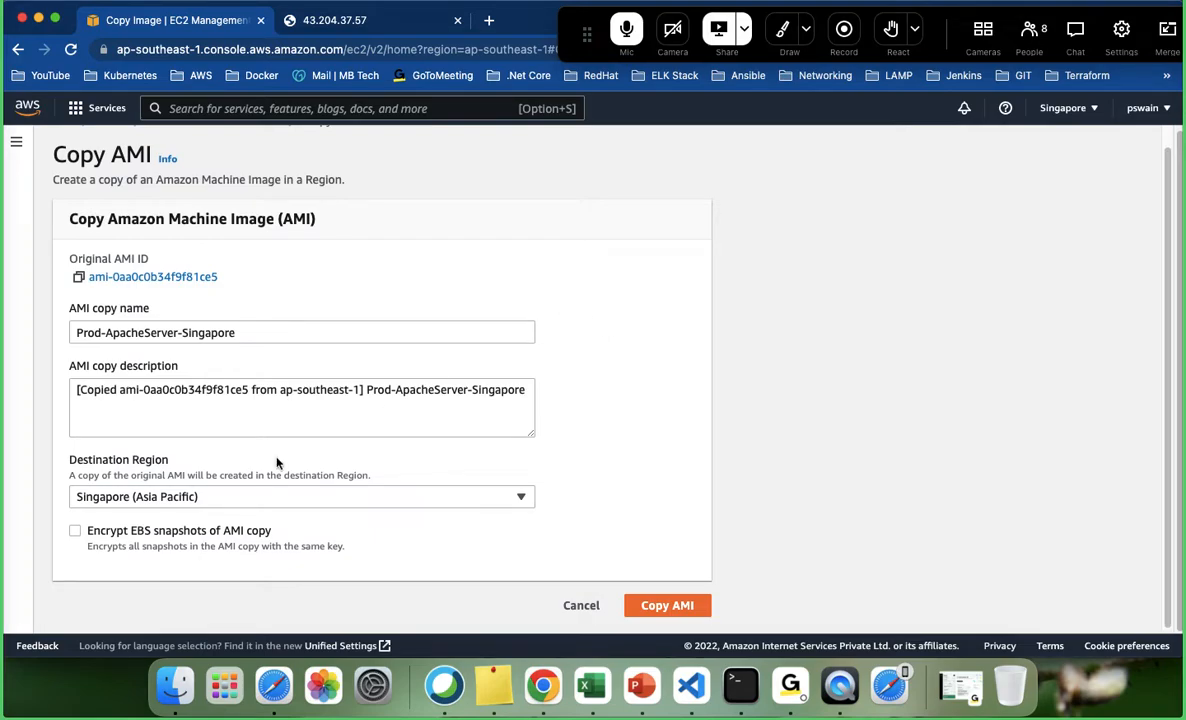
pyautogui.click(75, 530)
pyautogui.scroll(-5, 383, 488)
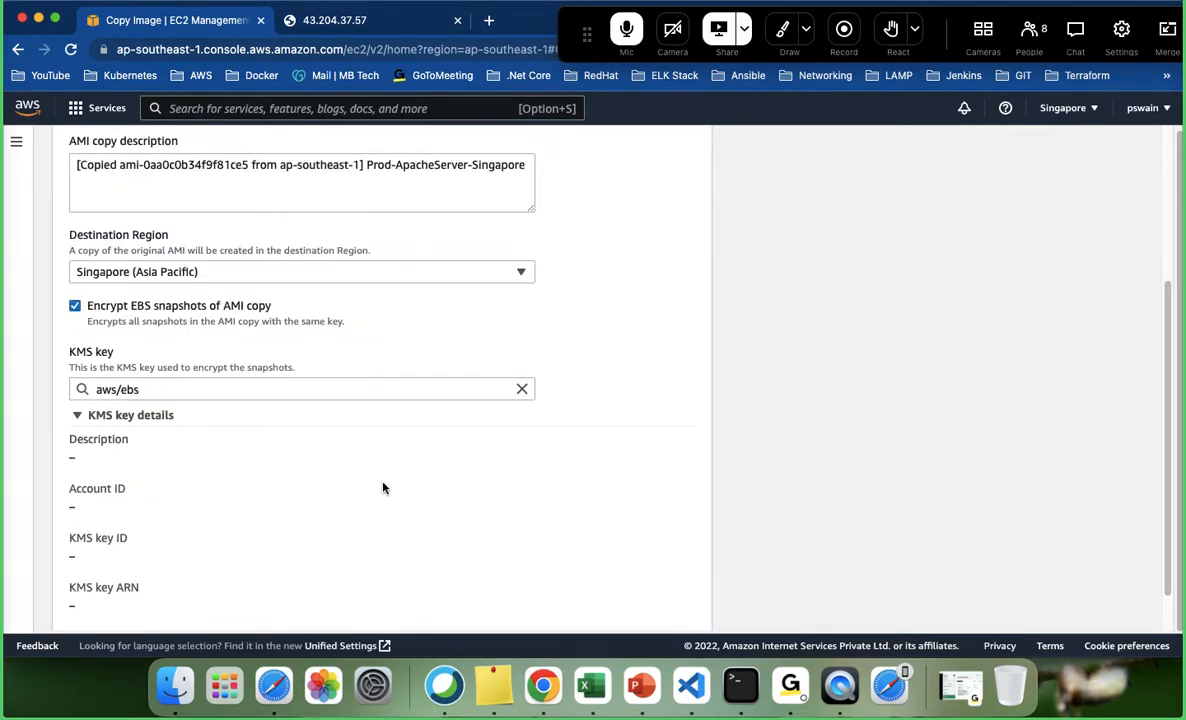
pyautogui.scroll(-1, 400, 478)
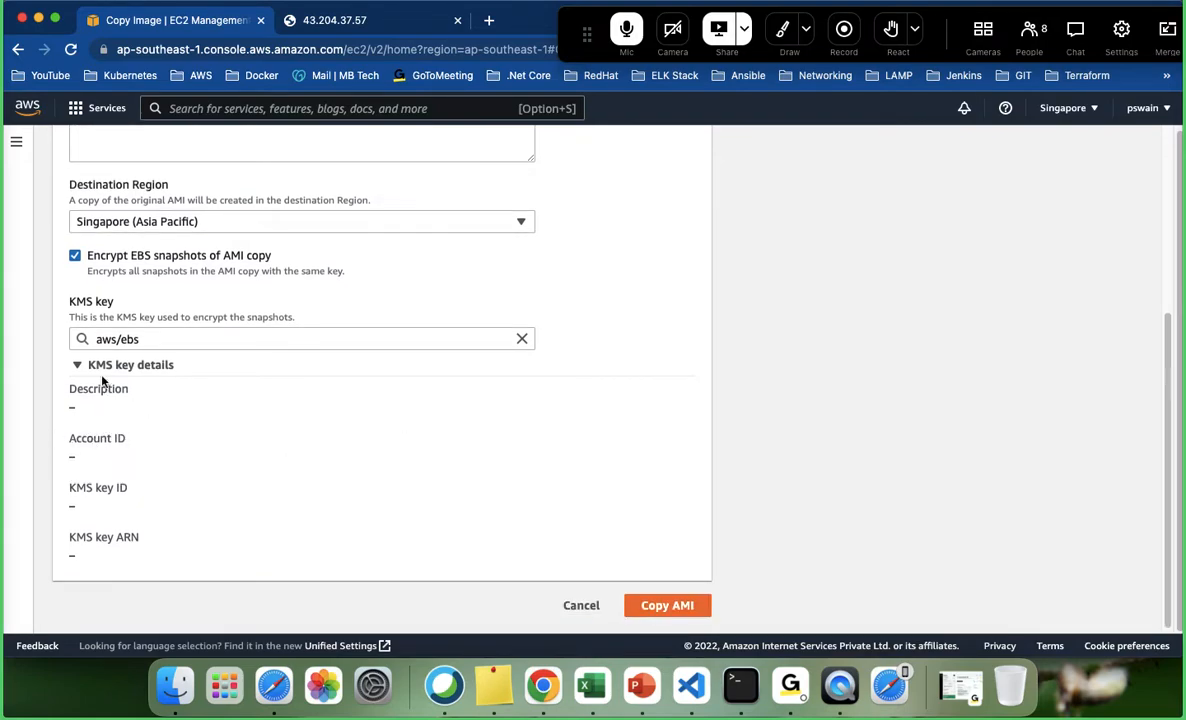
pyautogui.click(75, 255)
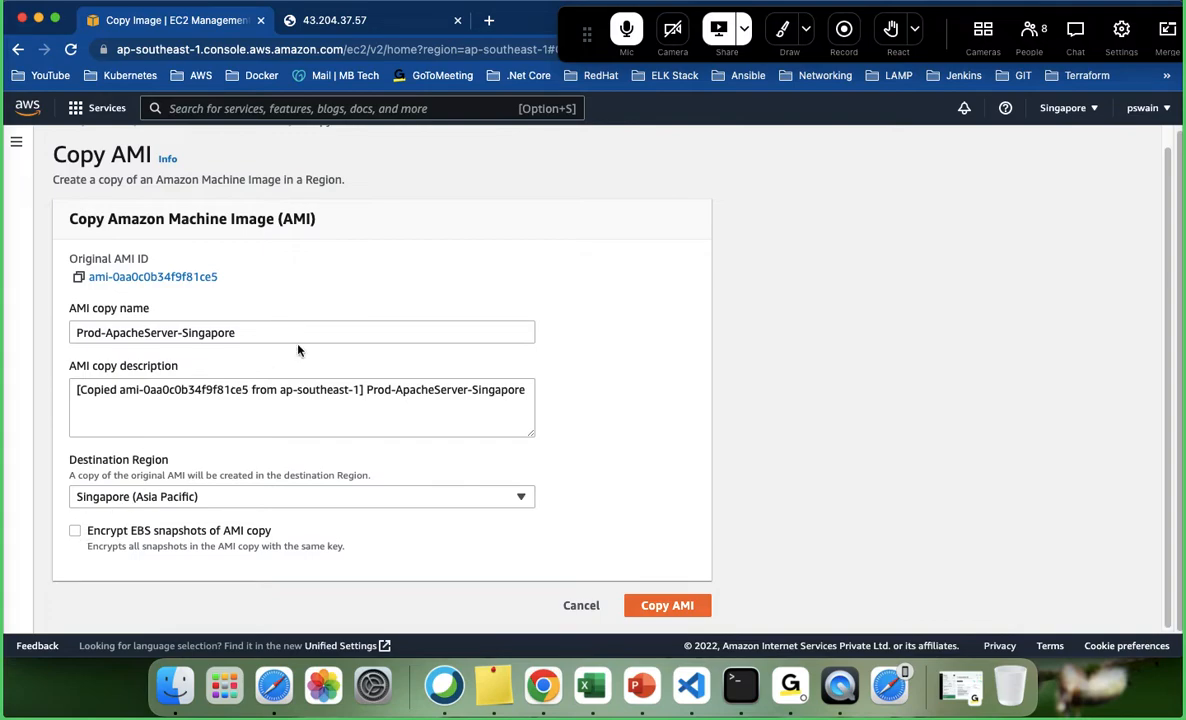
# - Enable EBS snapshot encryption for the AMI copy and examine the KMS key choices and key details
pyautogui.click(75, 530)
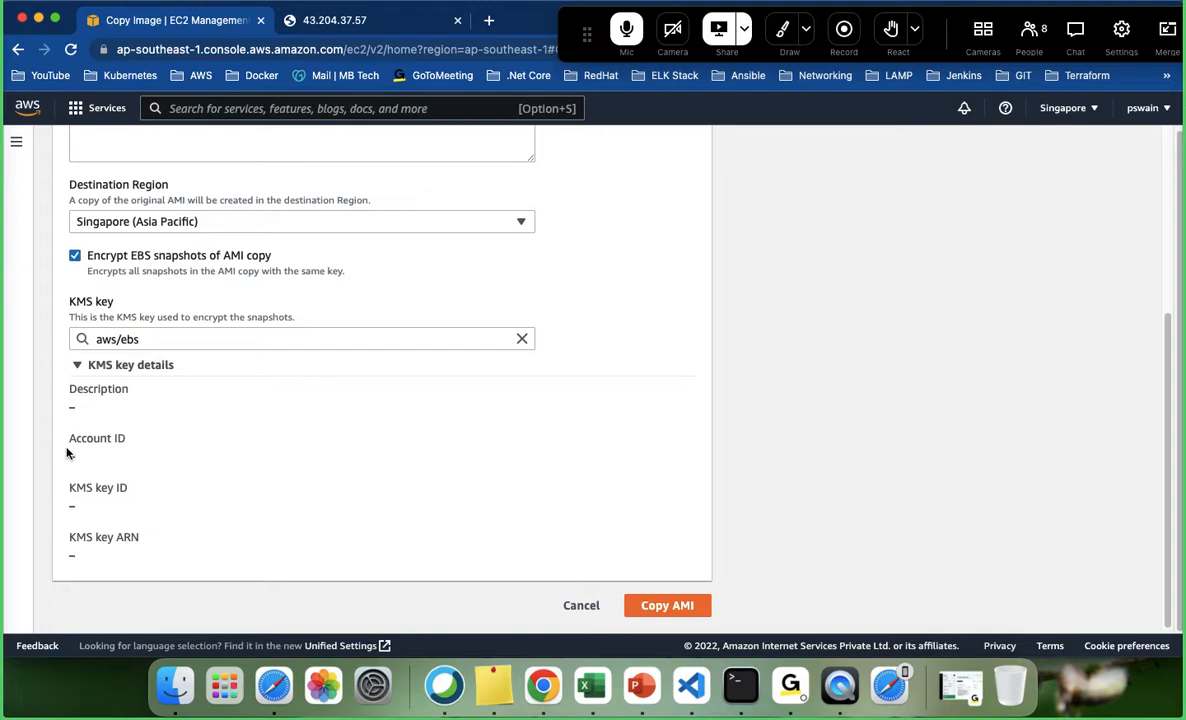
pyautogui.click(172, 338)
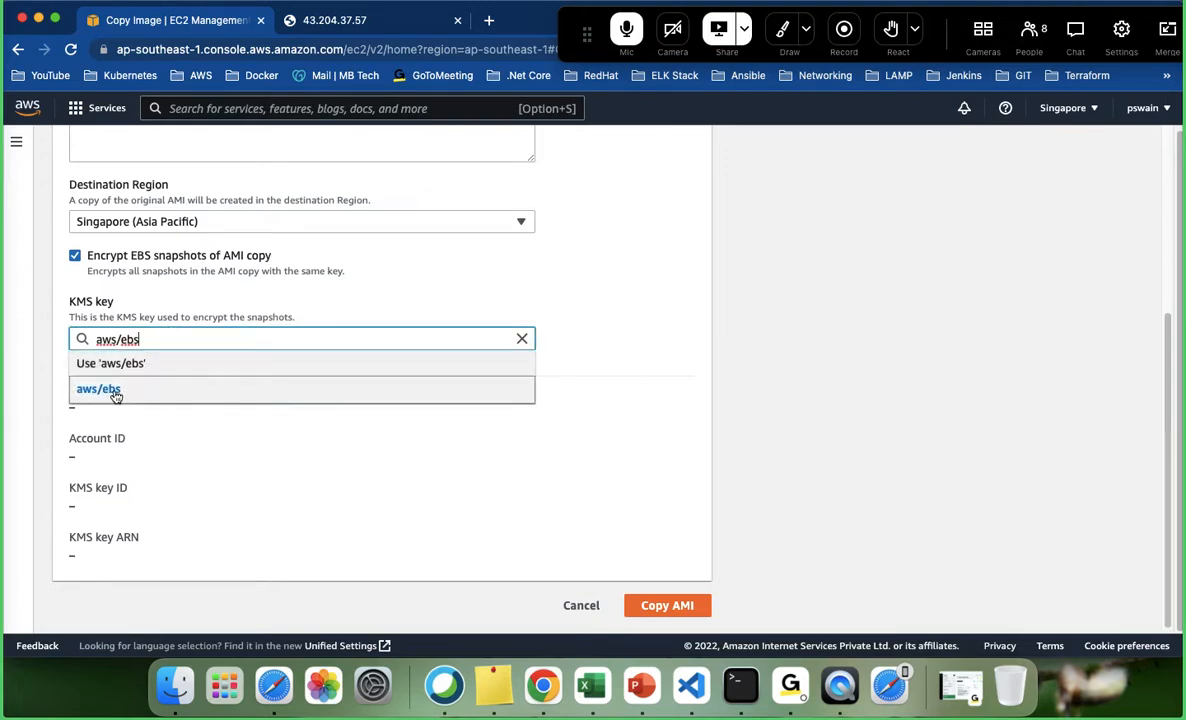
pyautogui.click(597, 366)
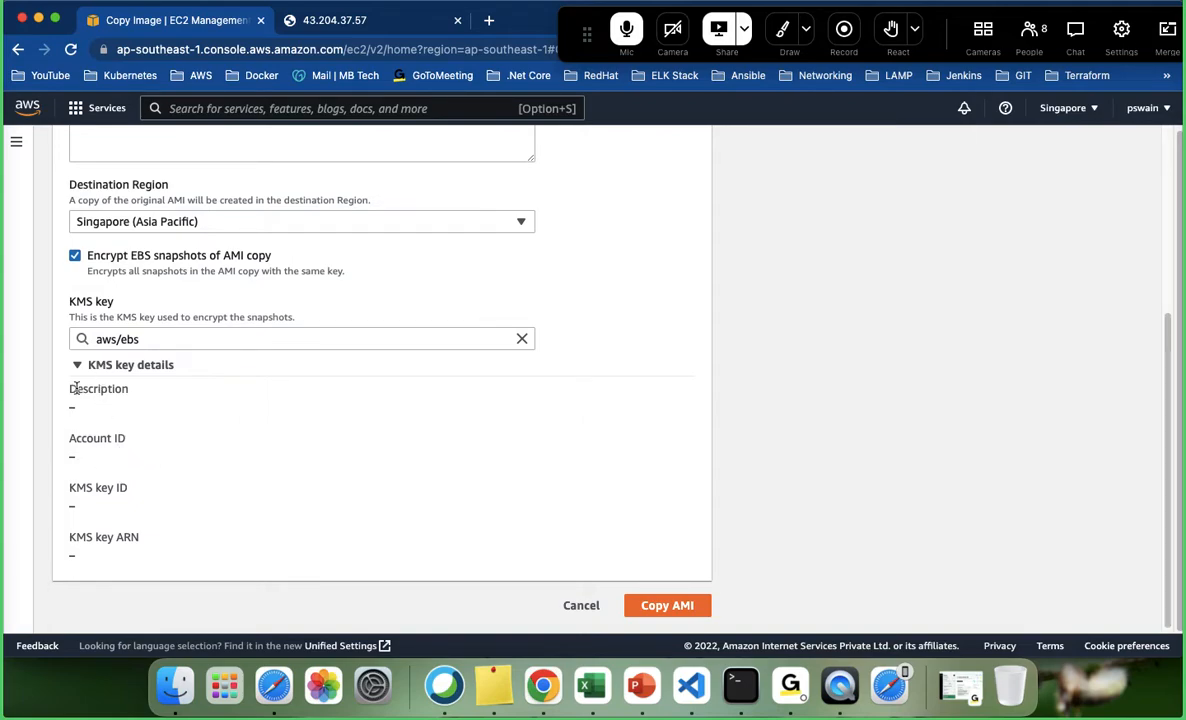
pyautogui.moveTo(73, 462); pyautogui.dragTo(70, 433)
pyautogui.click(126, 467)
pyautogui.scroll(5, 704, 432)
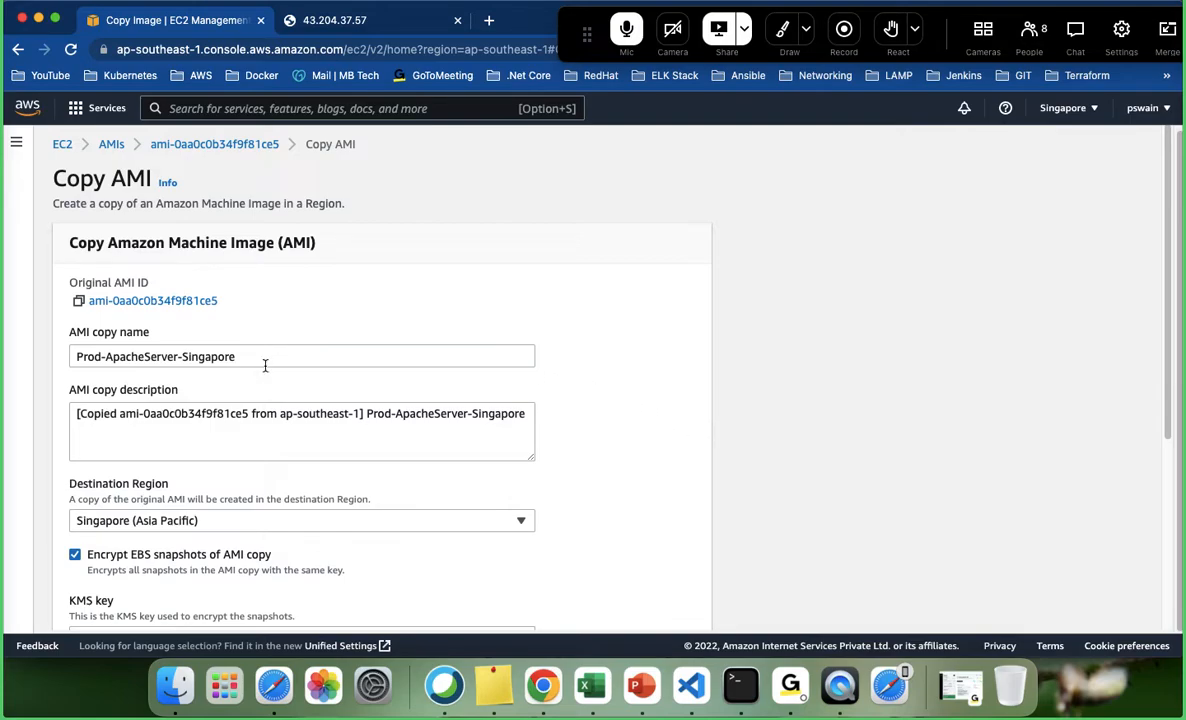
pyautogui.scroll(-5, 580, 365)
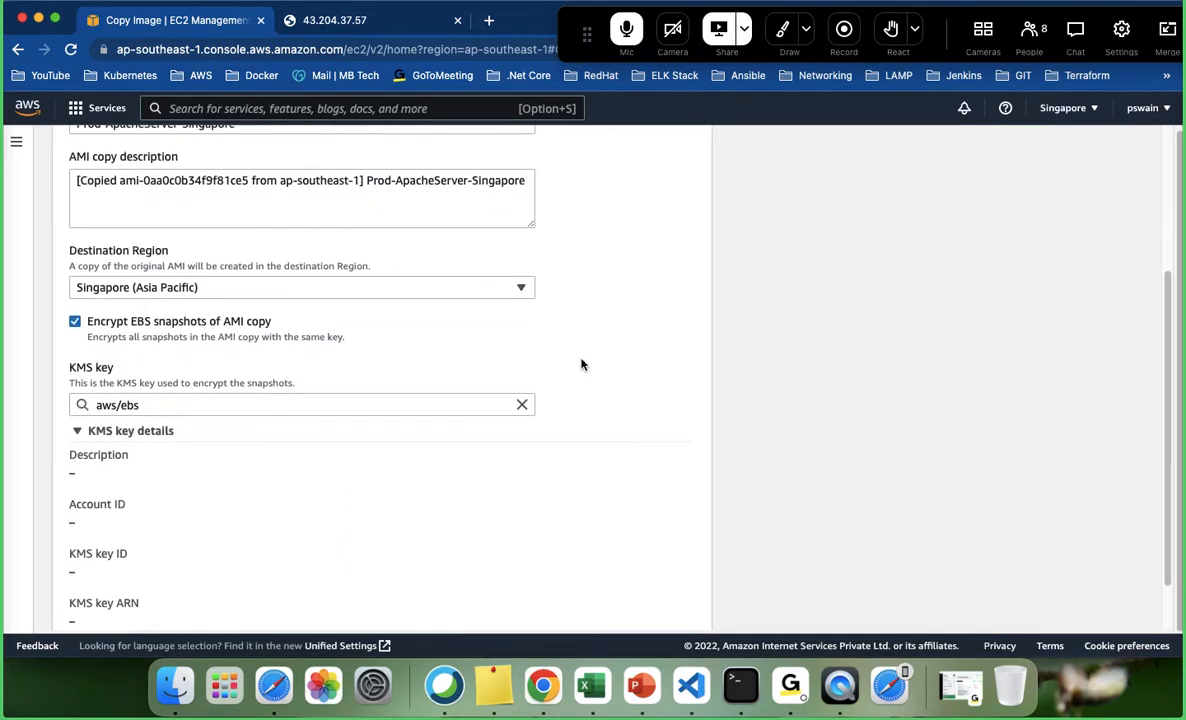
pyautogui.scroll(-2, 582, 364)
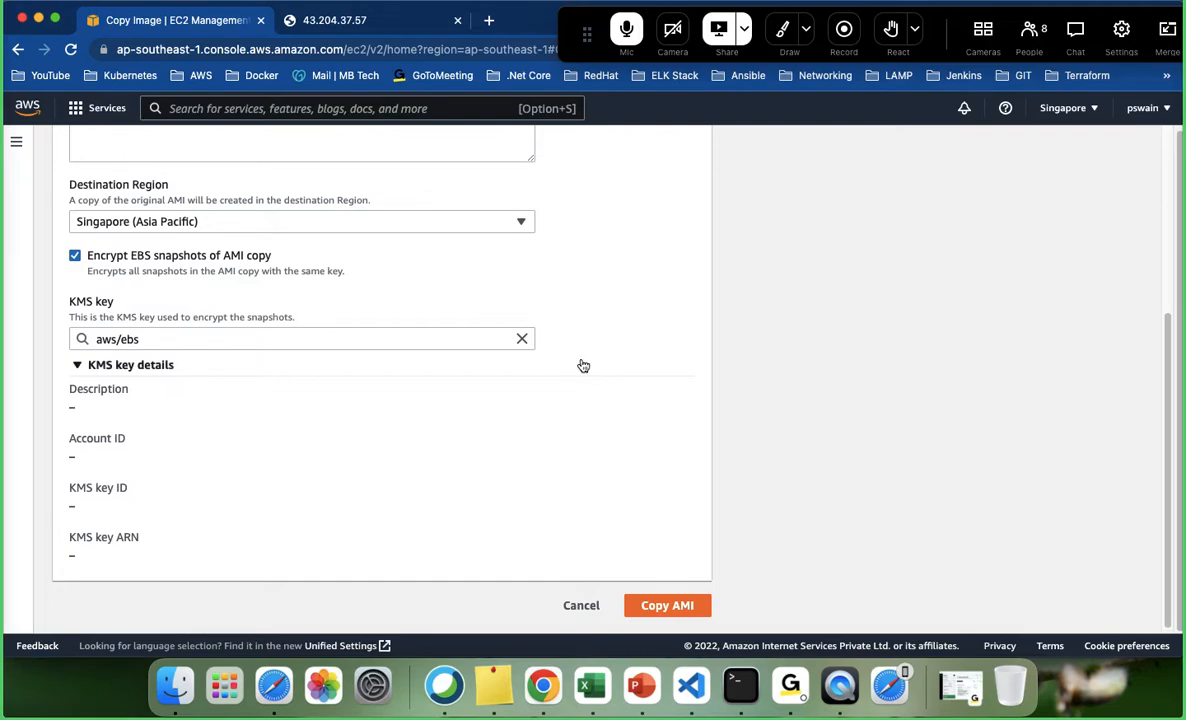
# - Recheck the KMS key choices and detail fields, and look up the account ID in the account information
pyautogui.moveTo(68, 301); pyautogui.dragTo(150, 306)
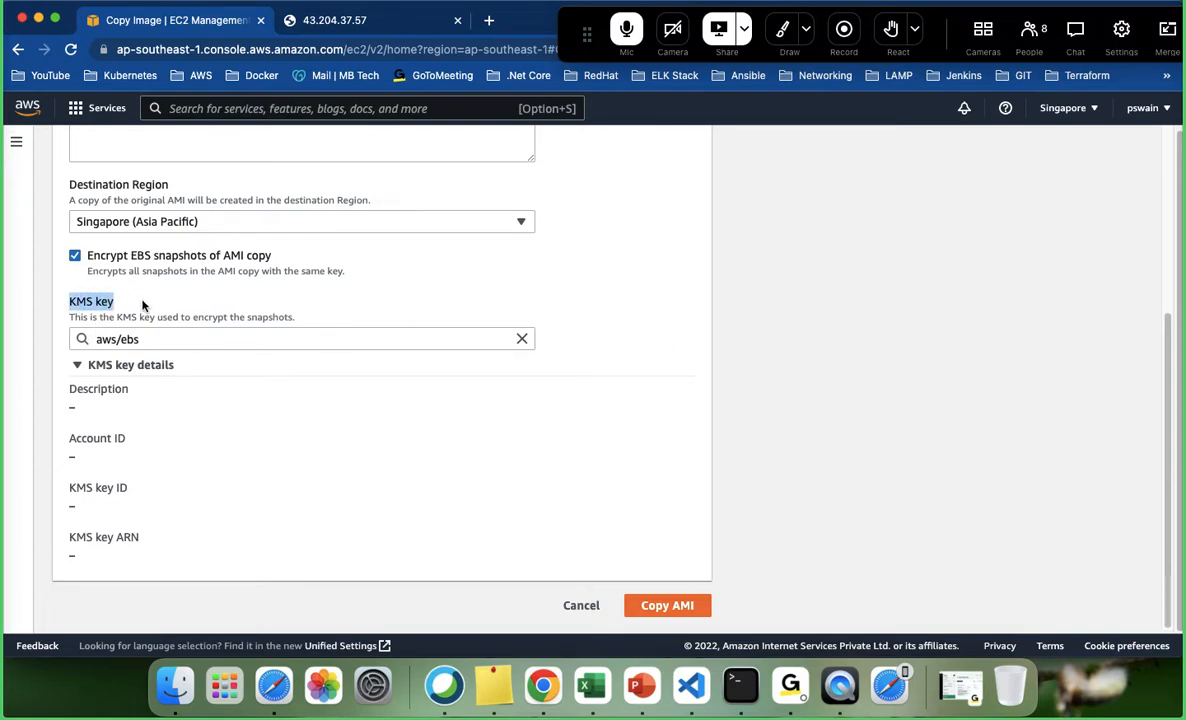
pyautogui.click(141, 338)
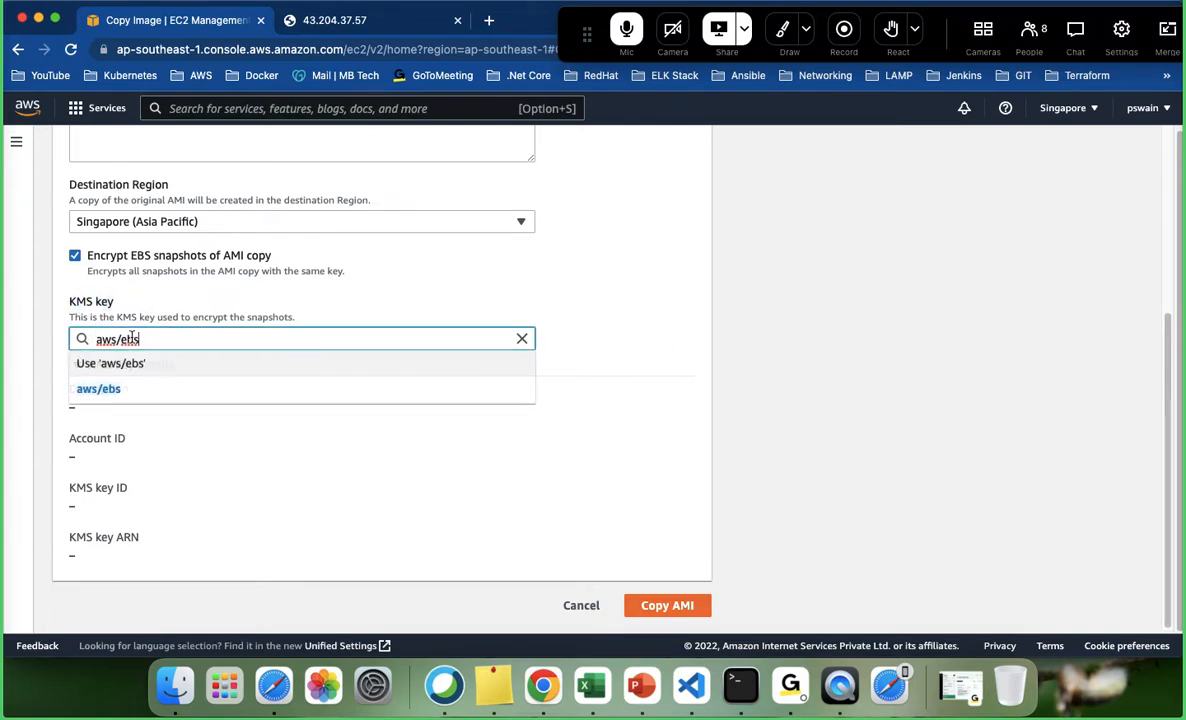
pyautogui.click(647, 330)
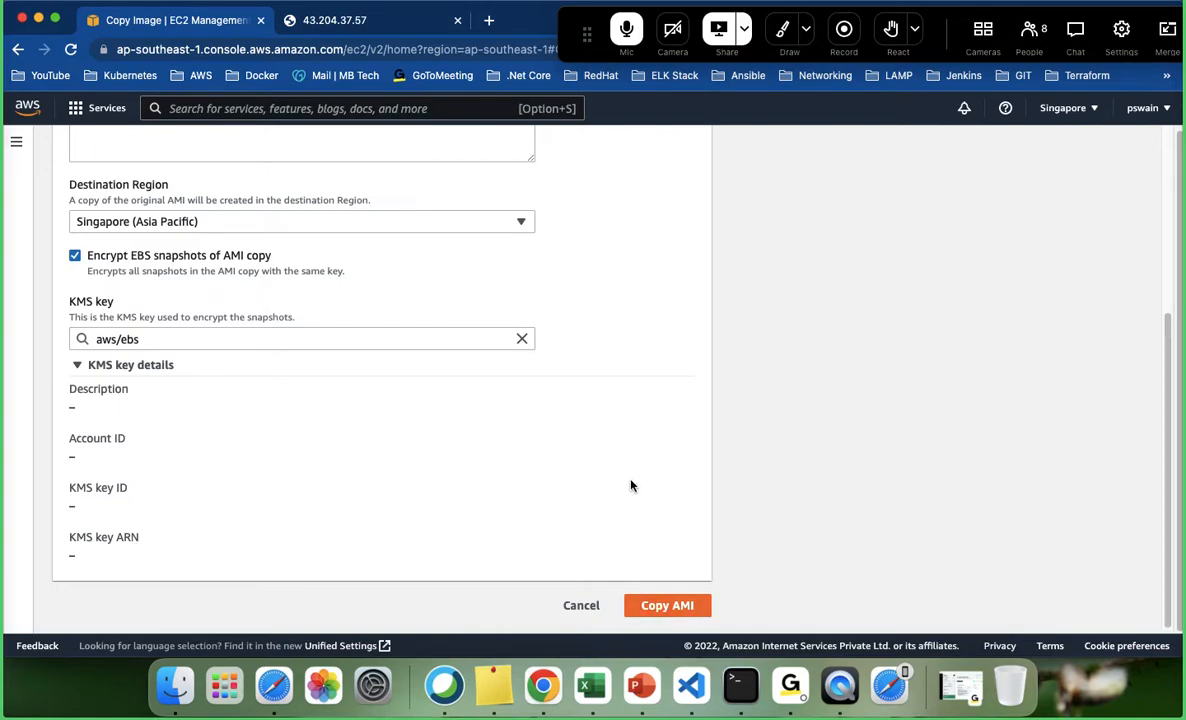
pyautogui.scroll(5, 511, 410)
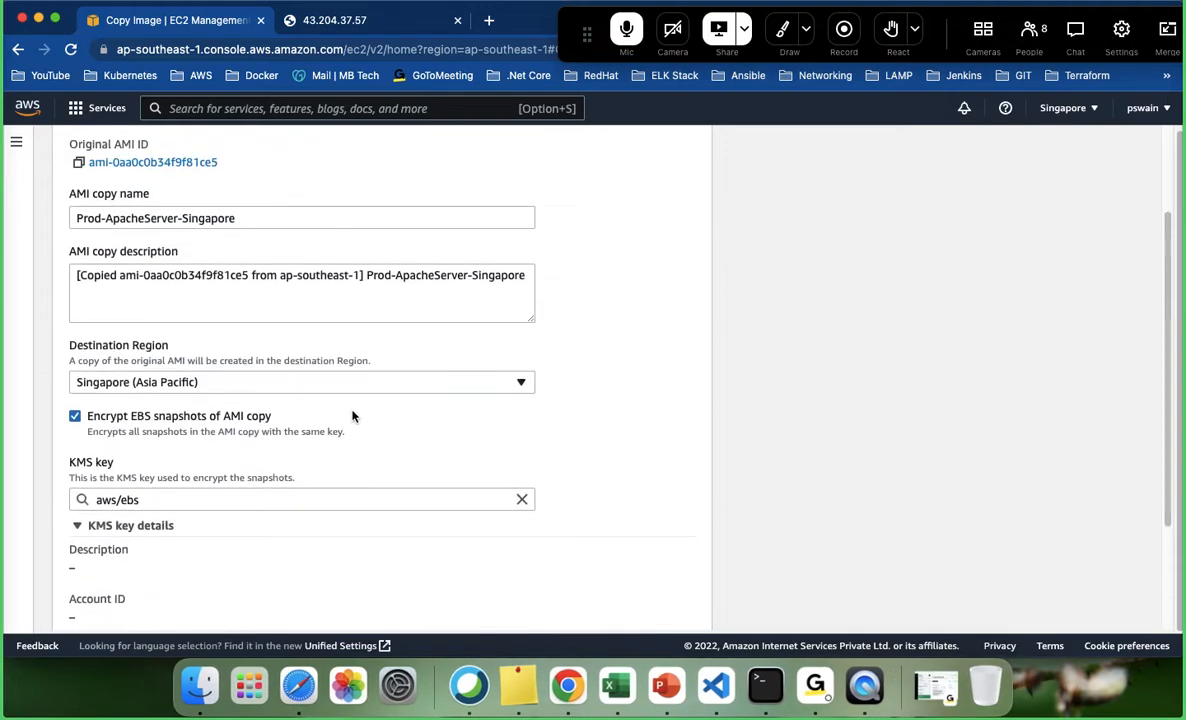
pyautogui.scroll(-4, 183, 545)
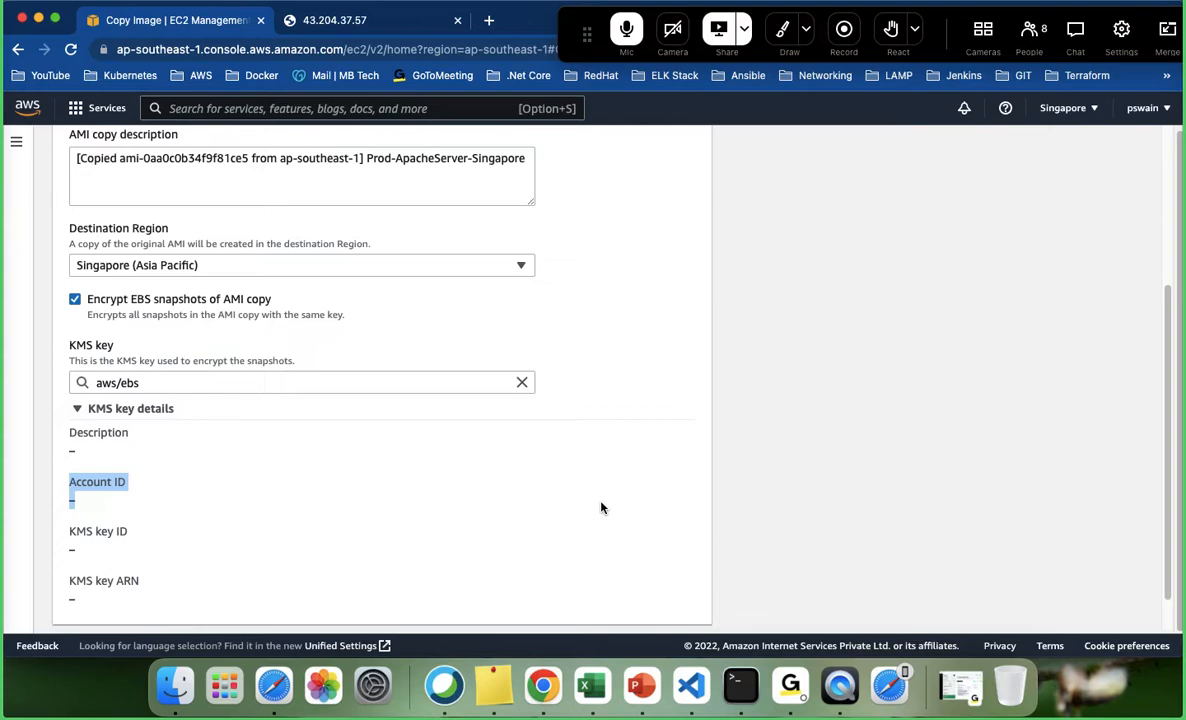
pyautogui.scroll(-1, 601, 508)
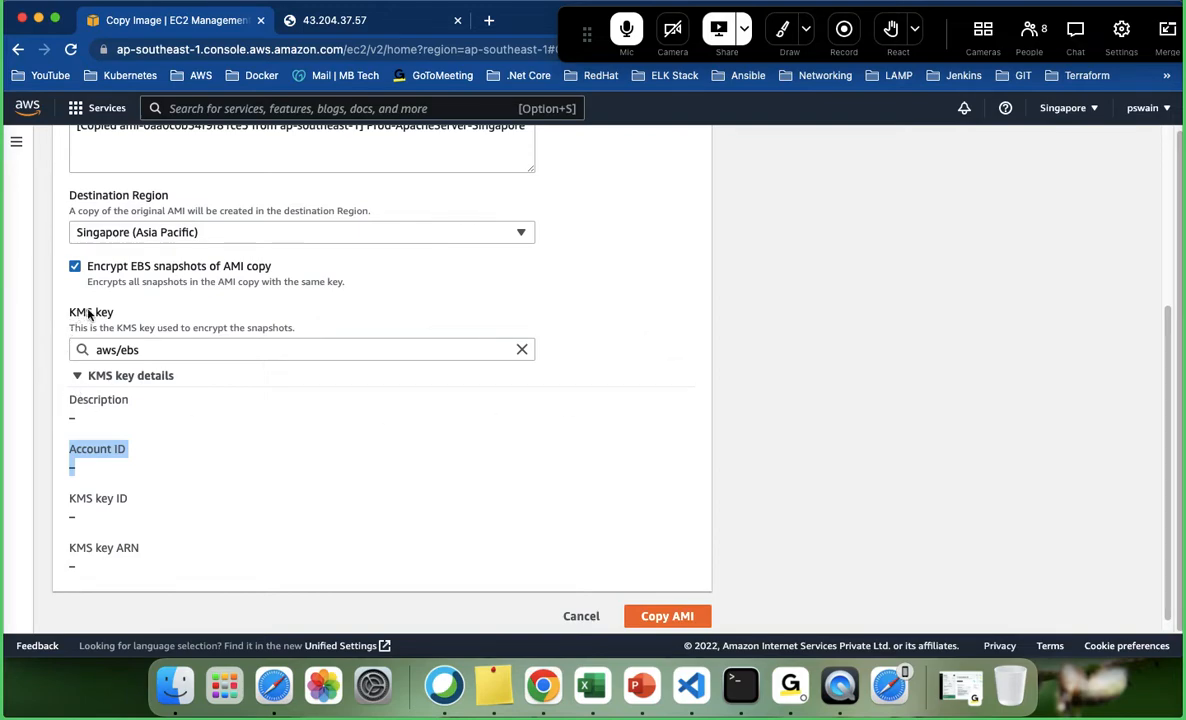
pyautogui.click(1143, 109)
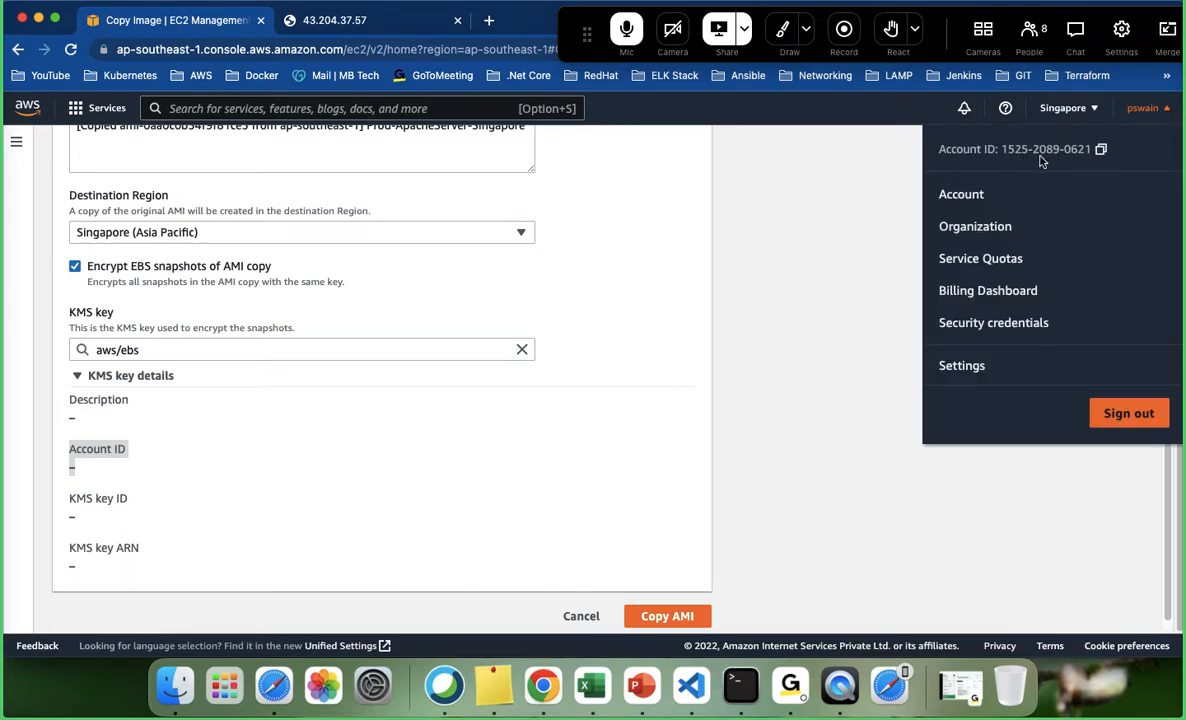
pyautogui.click(648, 293)
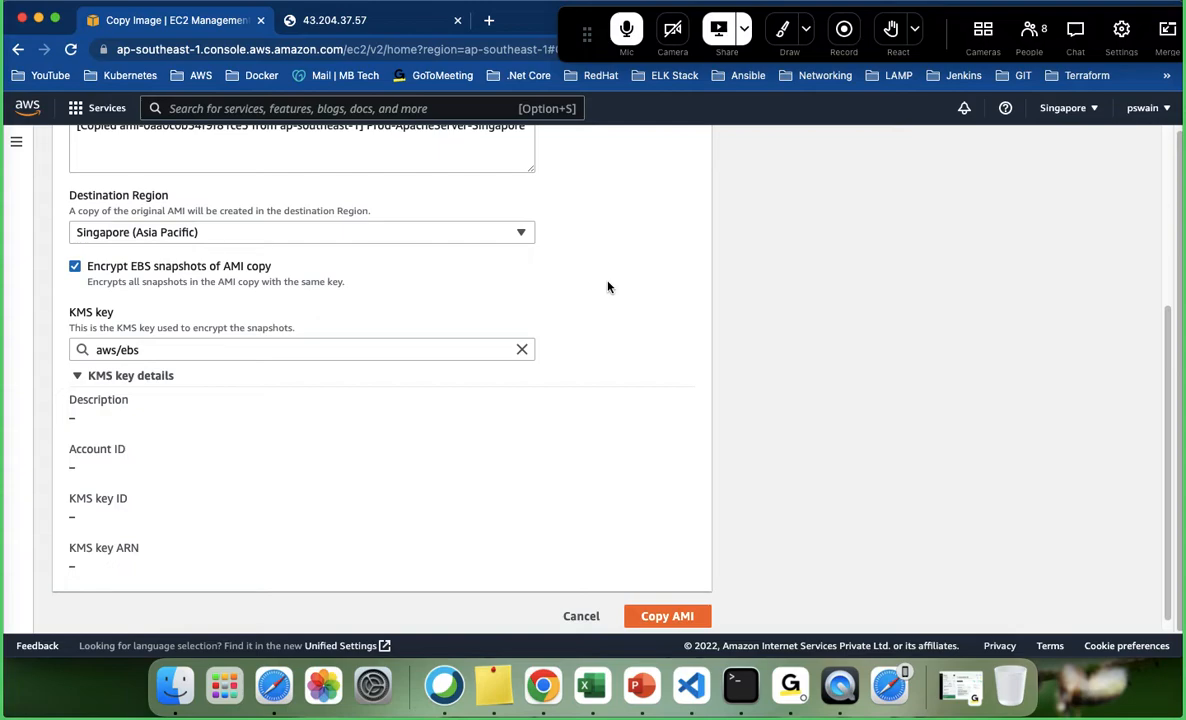
# - Leave the AMI copy form without submitting it and list the running instances in the Singapore region
pyautogui.click(370, 26)
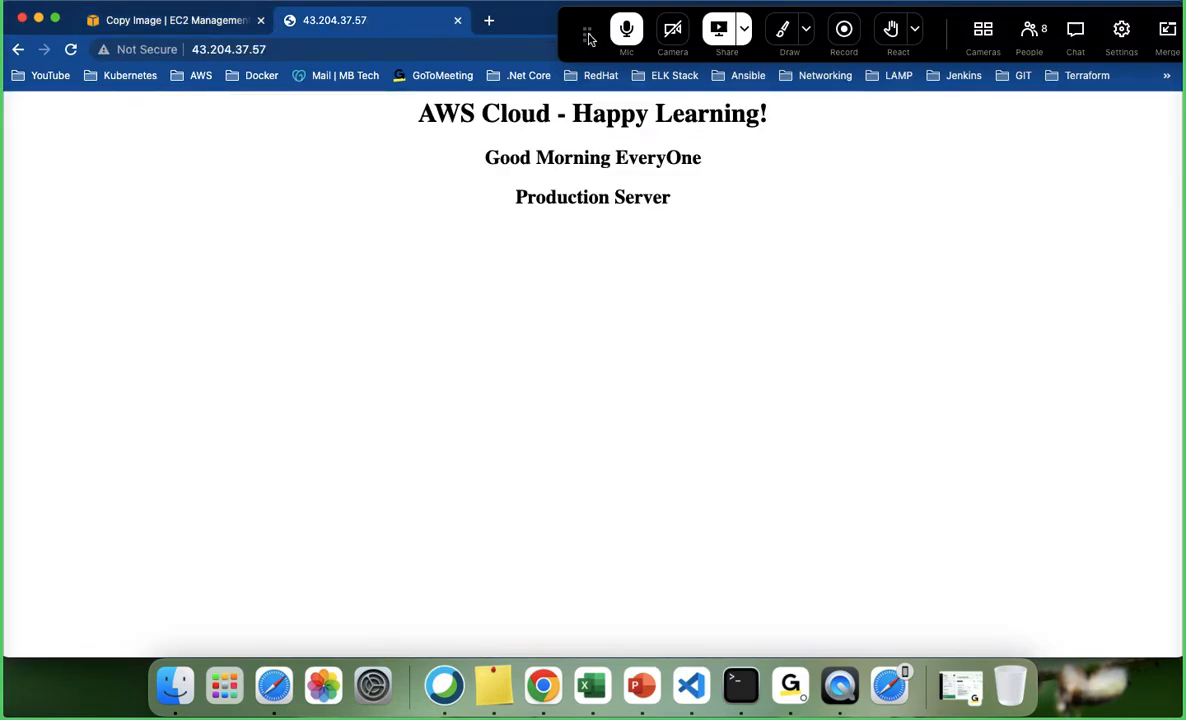
pyautogui.click(190, 20)
pyautogui.scroll(10, 265, 233)
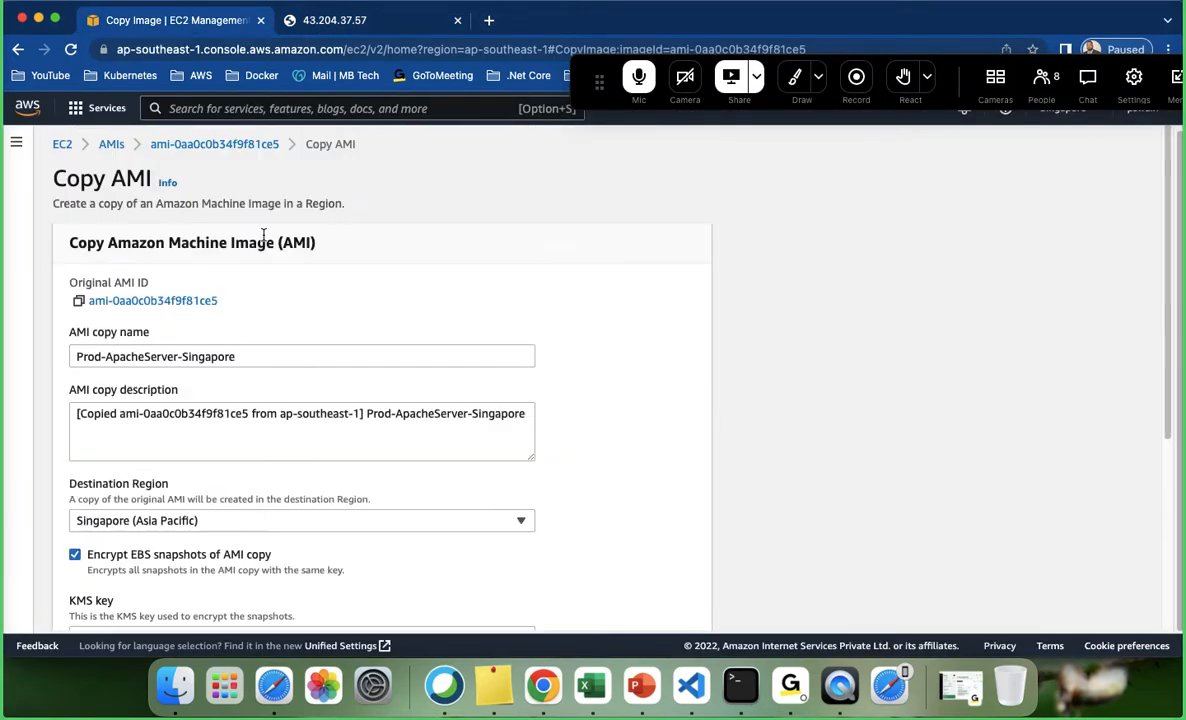
pyautogui.click(58, 147)
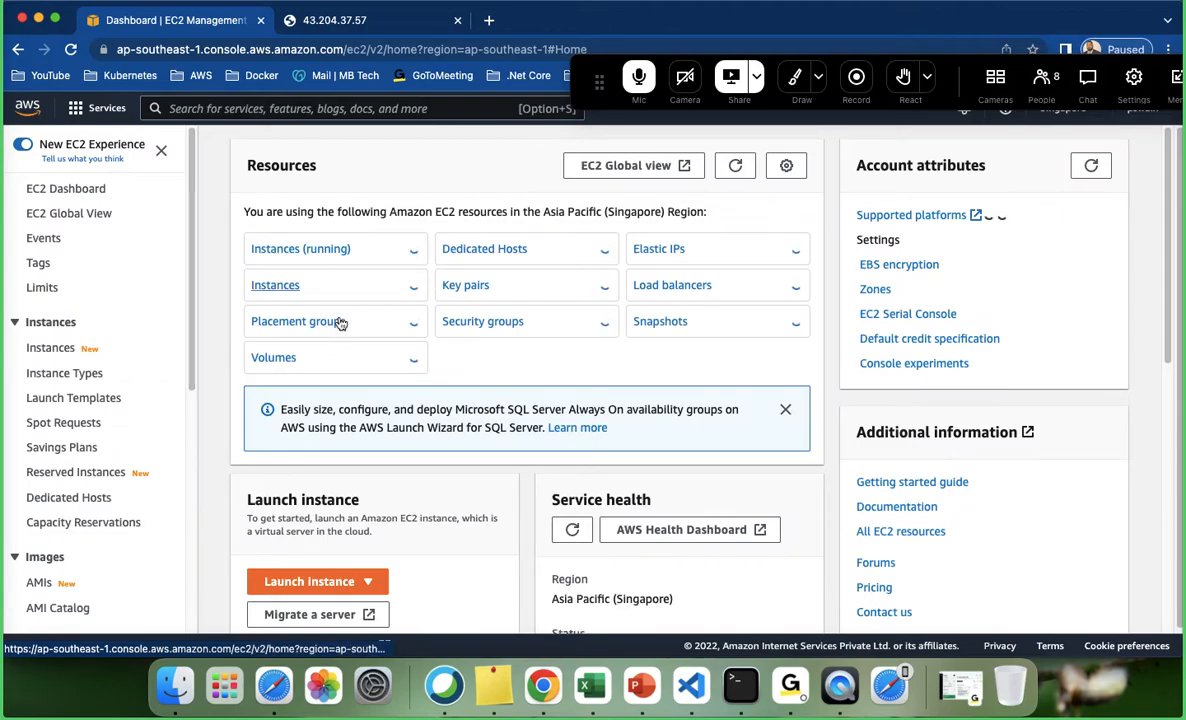
pyautogui.click(284, 252)
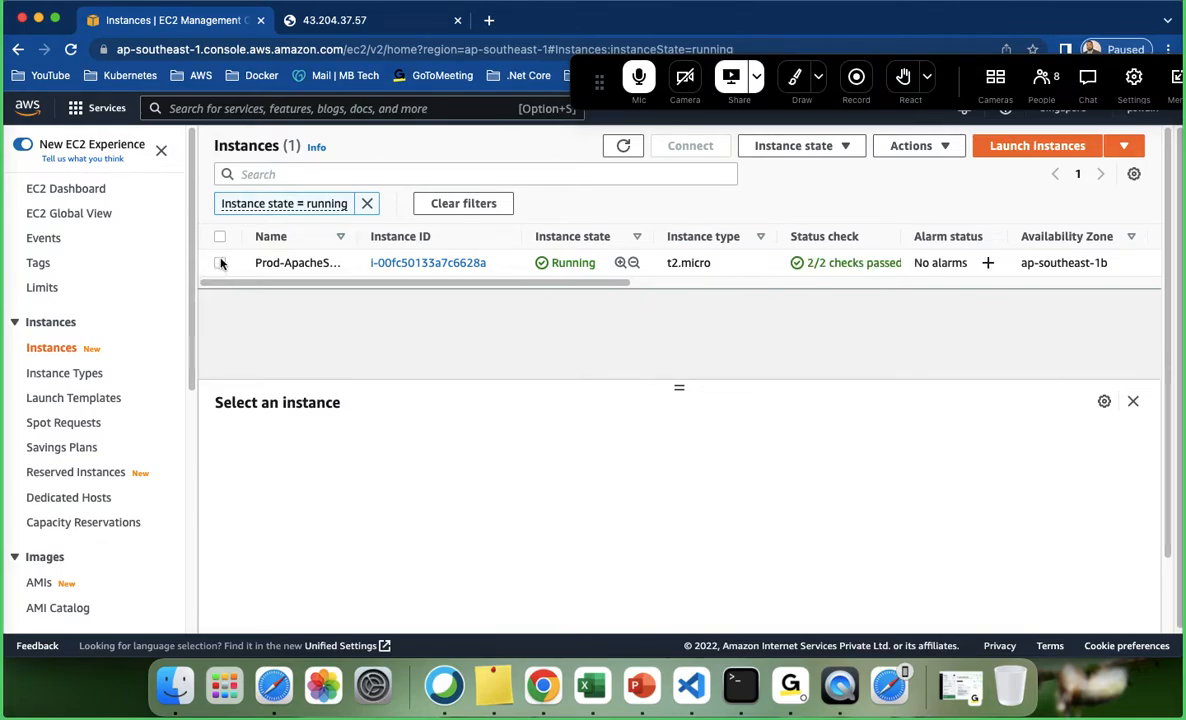
pyautogui.moveTo(594, 88); pyautogui.dragTo(634, 38)
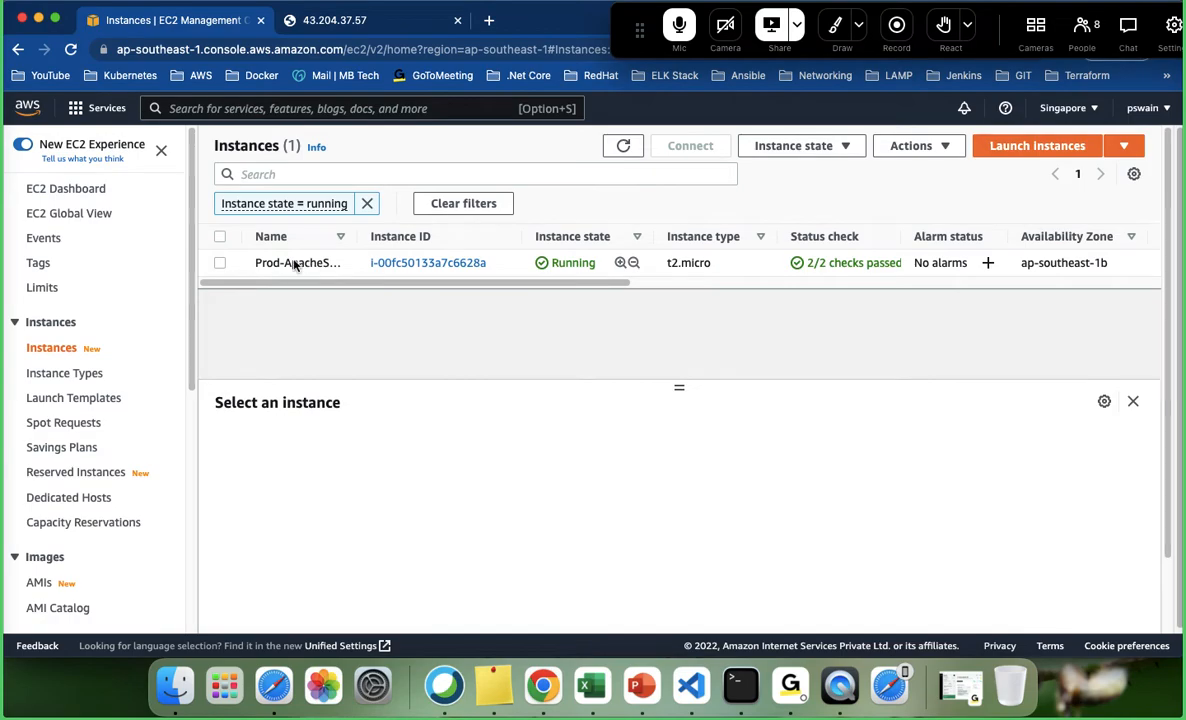
# - Copy the Prod-ApacheServer instance's public IPv4 address and load it in a new browser tab
pyautogui.click(220, 263)
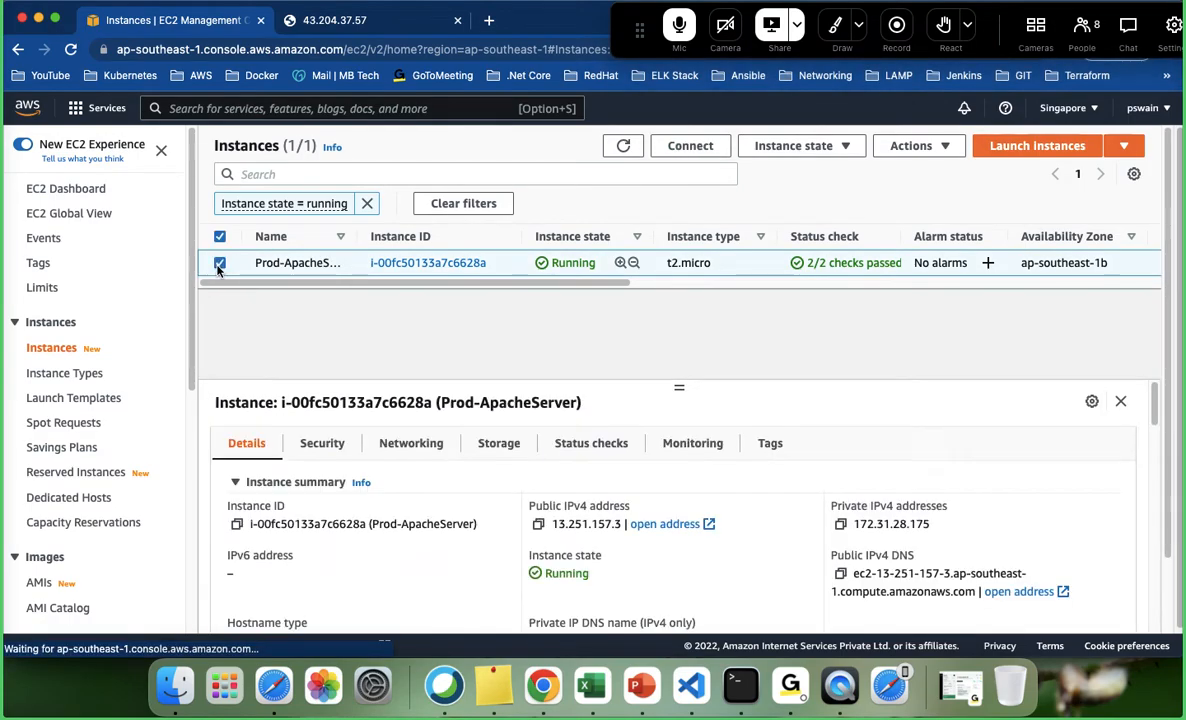
pyautogui.click(538, 525)
pyautogui.click(489, 21)
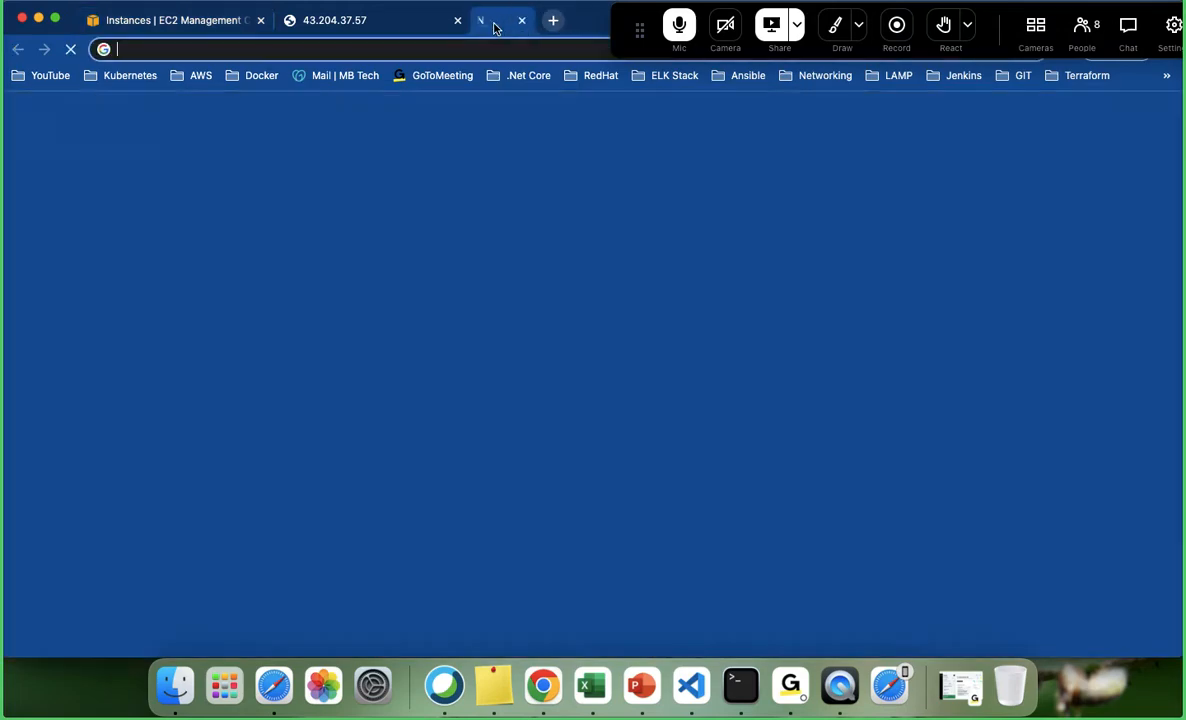
pyautogui.press('super+v')
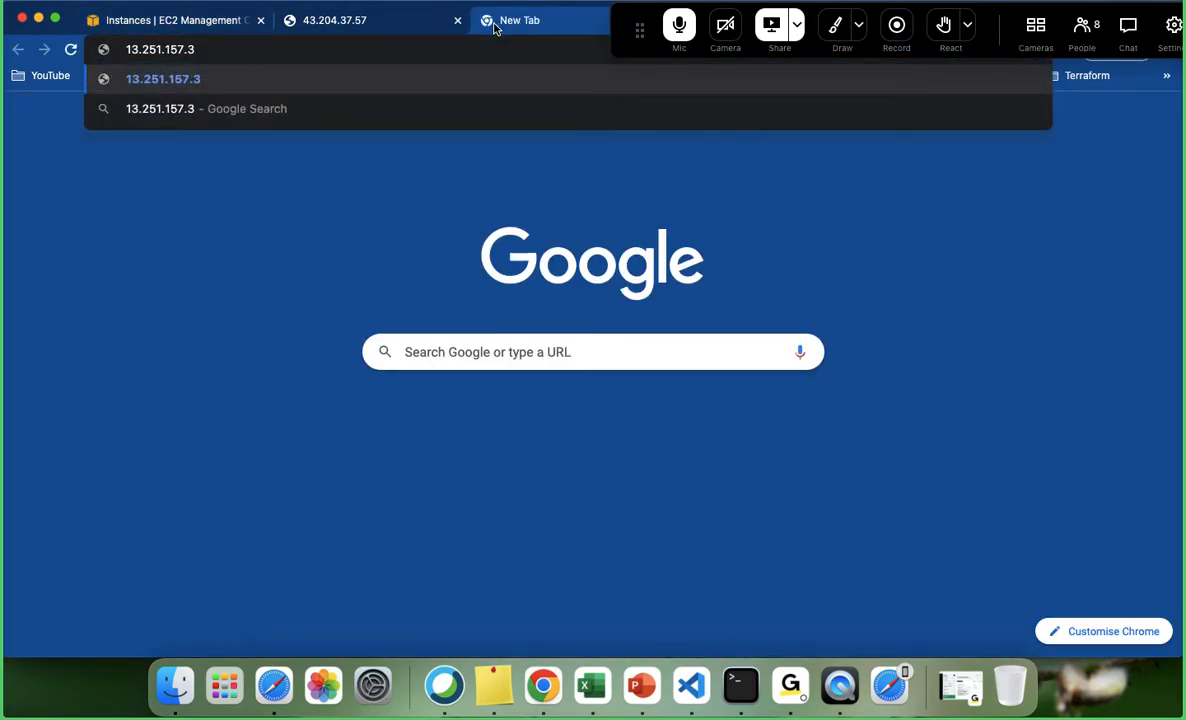
pyautogui.press('Return')
pyautogui.moveTo(638, 31); pyautogui.dragTo(886, 95)
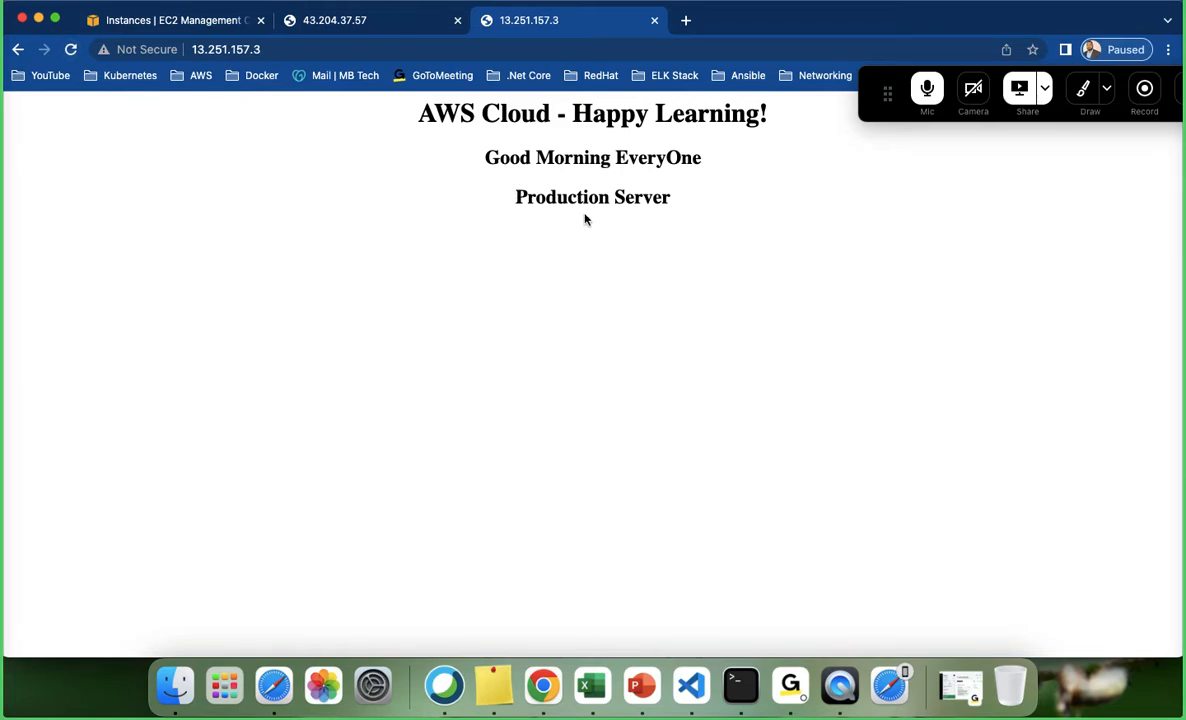
# - Highlight and read the heading lines of the web page served at 13.251.157.3
pyautogui.moveTo(674, 196); pyautogui.dragTo(425, 163)
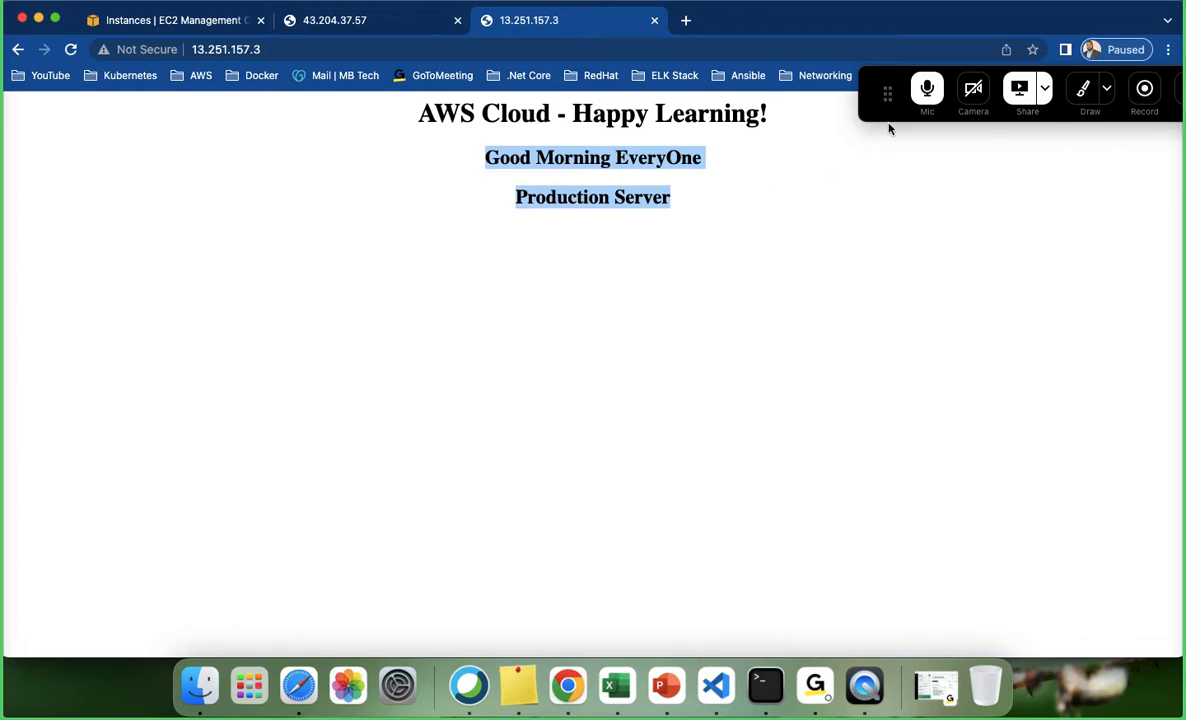
pyautogui.moveTo(887, 96); pyautogui.dragTo(487, 68)
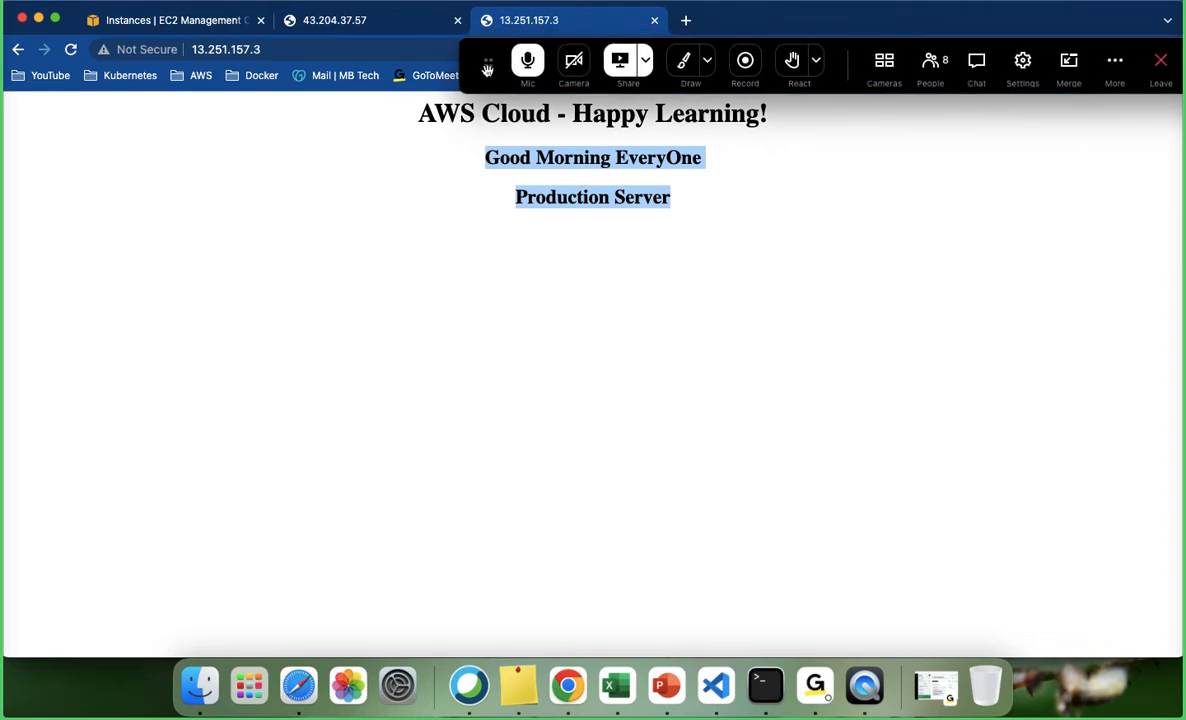
pyautogui.click(659, 177)
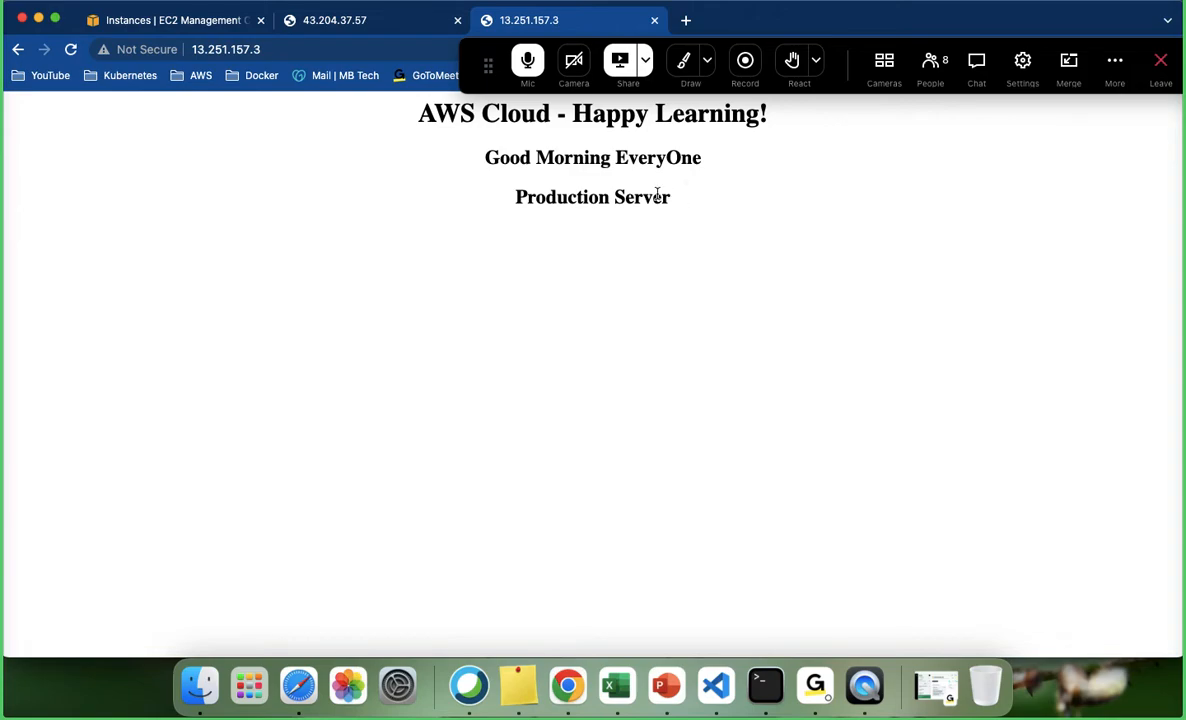
pyautogui.moveTo(669, 198); pyautogui.dragTo(302, 136)
pyautogui.click(737, 190)
pyautogui.moveTo(692, 210); pyautogui.dragTo(297, 112)
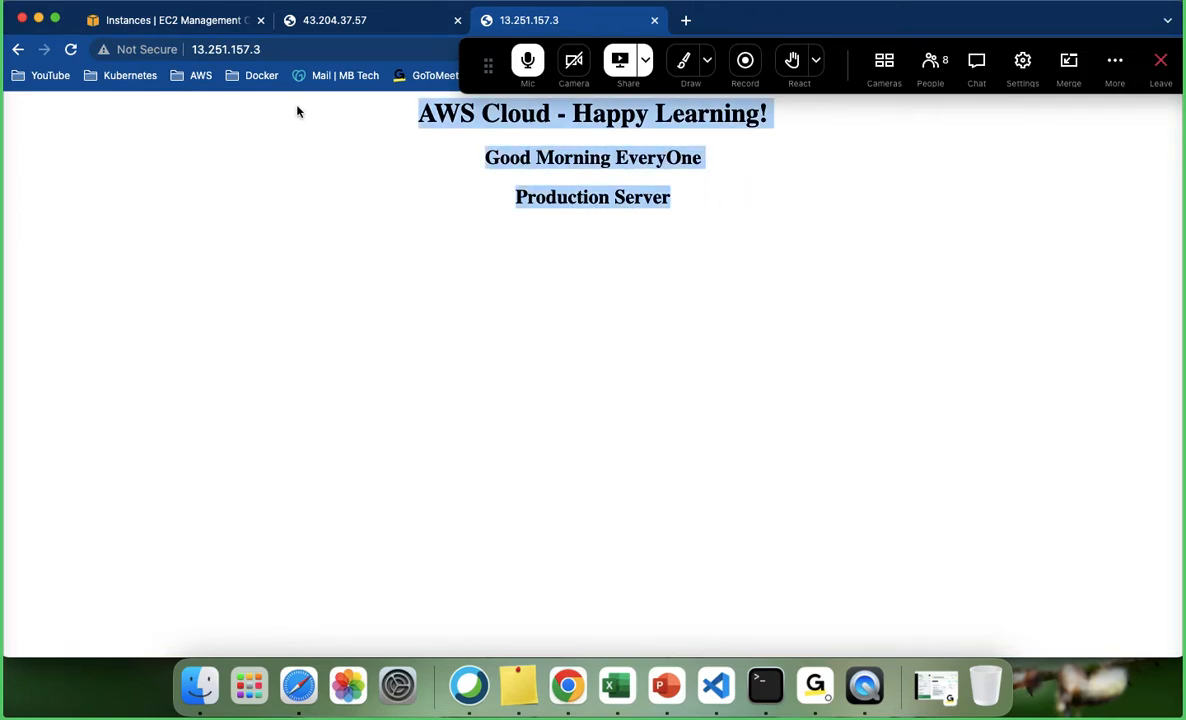
pyautogui.click(700, 205)
pyautogui.moveTo(725, 220); pyautogui.dragTo(262, 132)
pyautogui.moveTo(773, 225); pyautogui.dragTo(275, 122)
# - Compare the page at 13.251.157.3 with the original server's page at 43.204.37.57
pyautogui.click(338, 24)
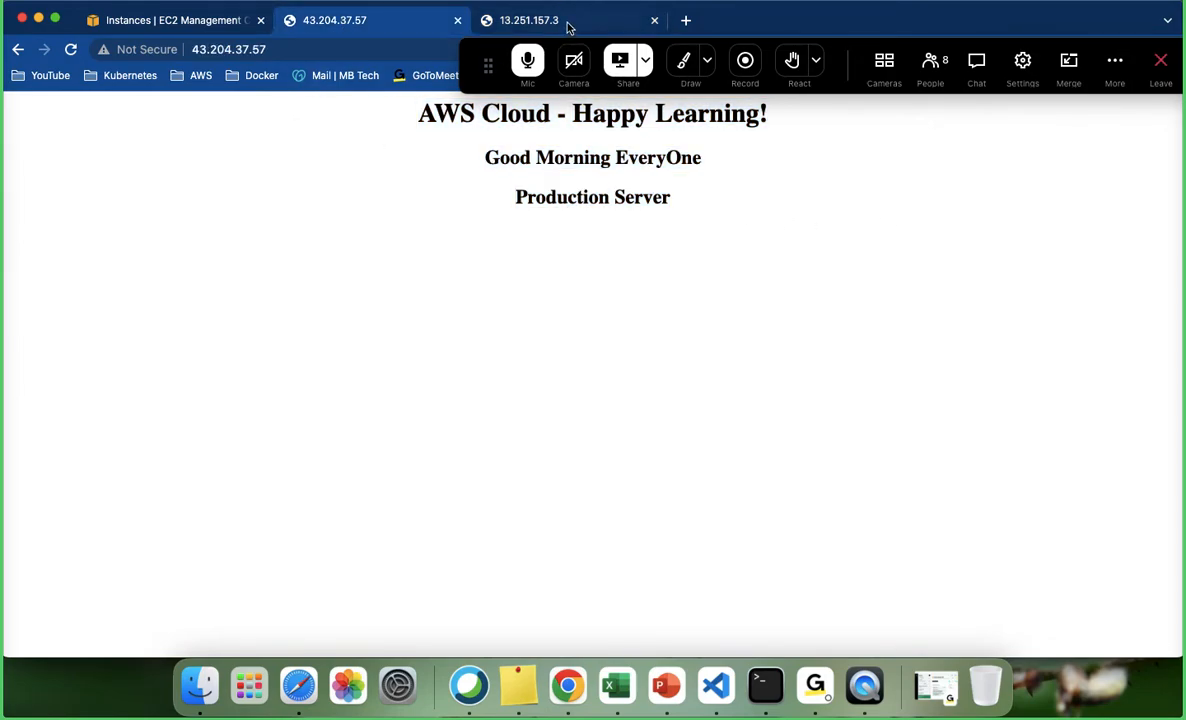
pyautogui.click(527, 22)
pyautogui.click(845, 240)
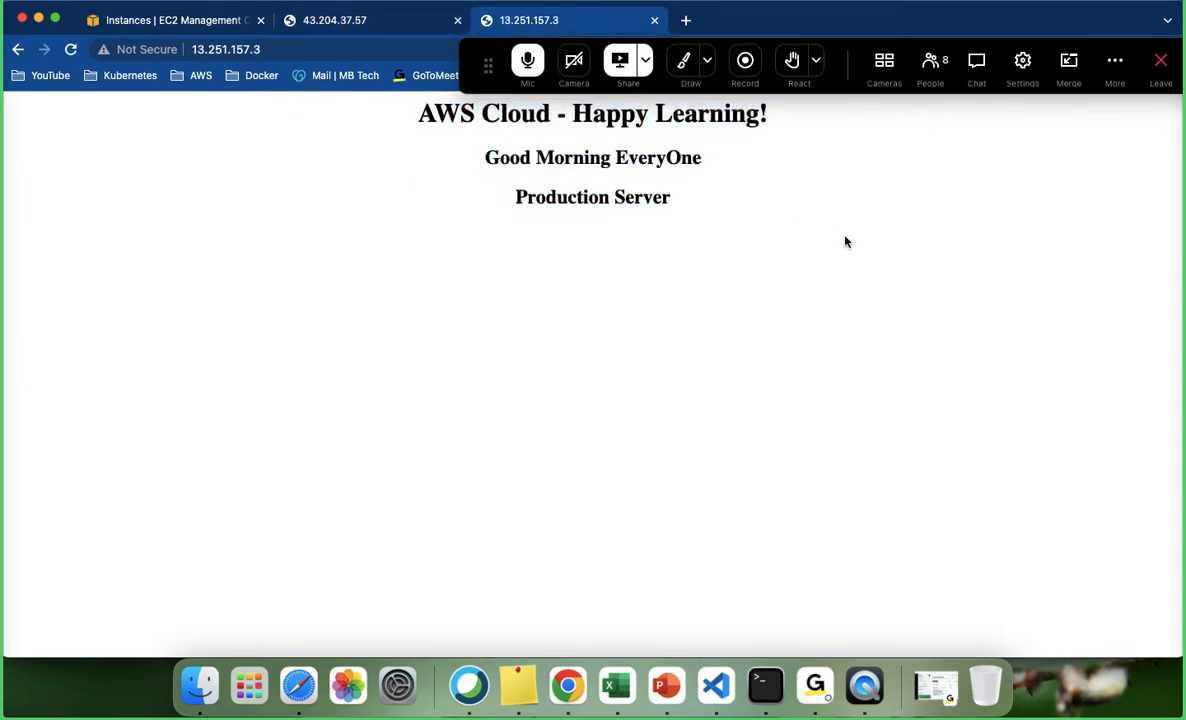
pyautogui.click(370, 20)
pyautogui.click(555, 21)
# - Return to the EC2 console and terminate the Prod-ApacheServer instance in the Singapore region
pyautogui.click(166, 22)
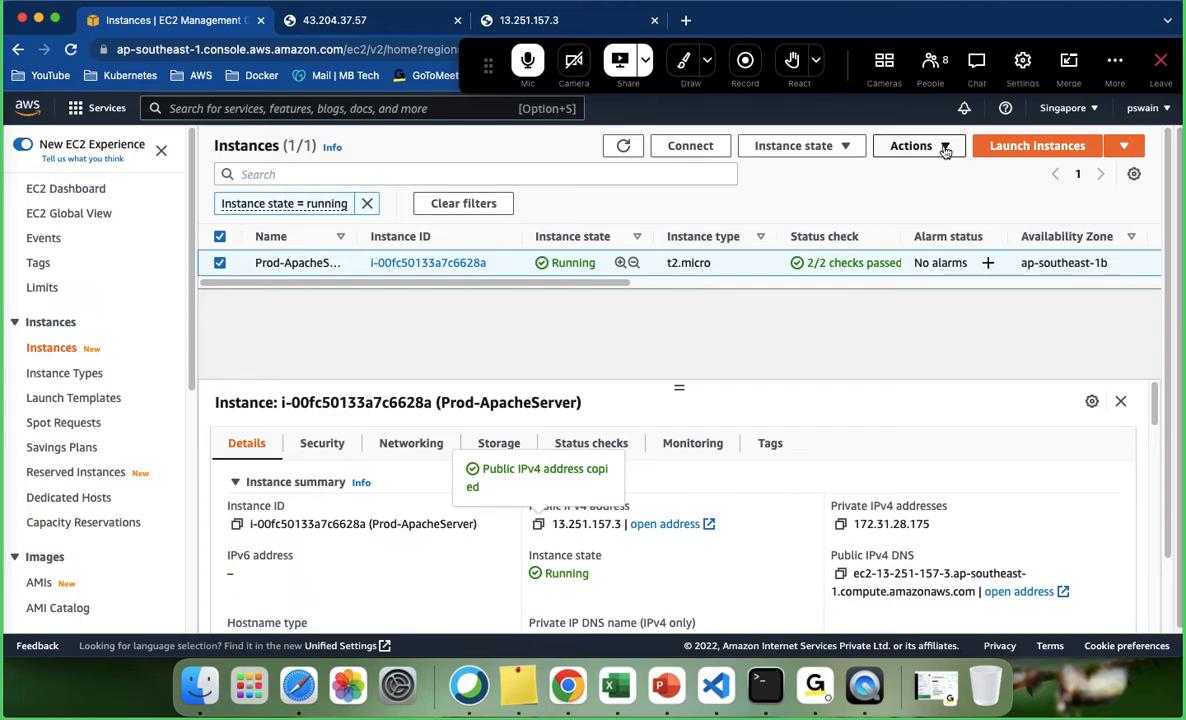
pyautogui.click(945, 150)
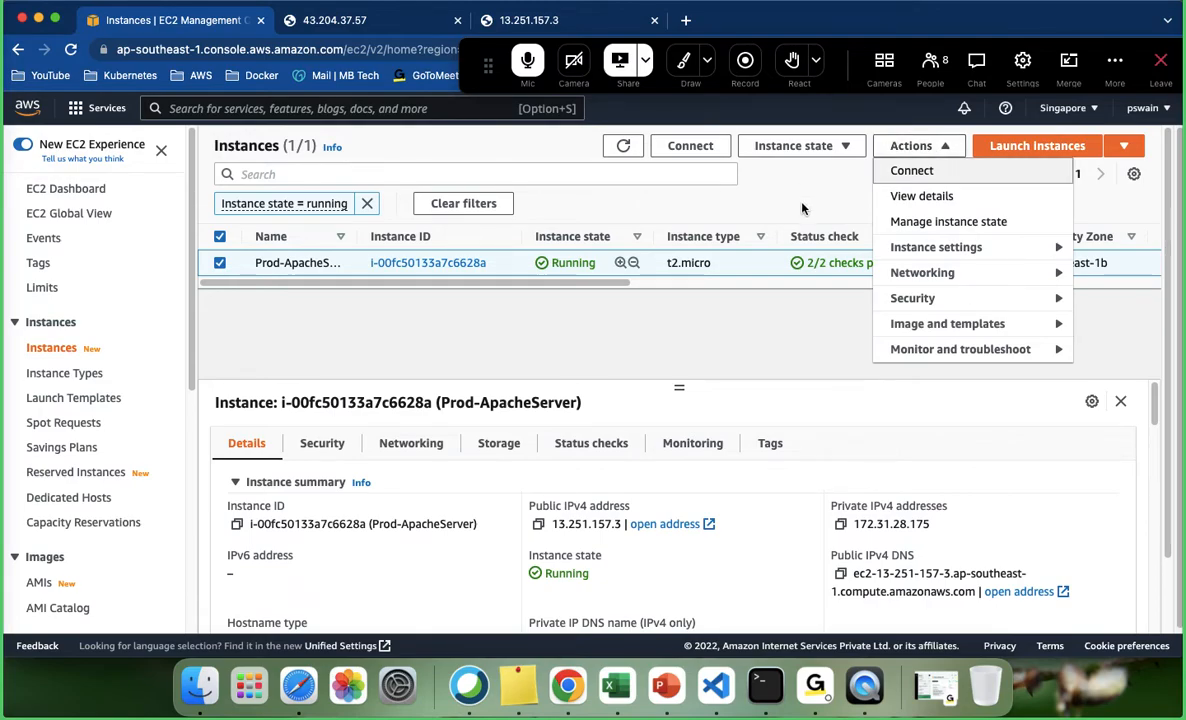
pyautogui.click(795, 146)
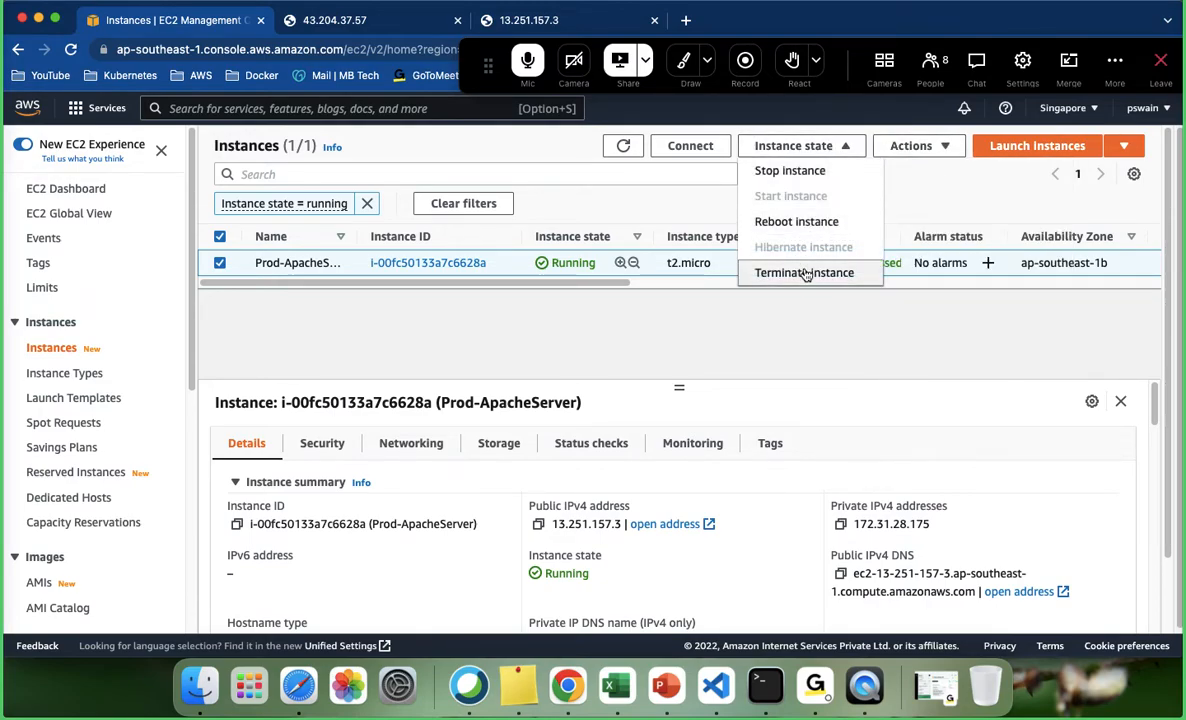
pyautogui.click(806, 273)
pyautogui.click(880, 510)
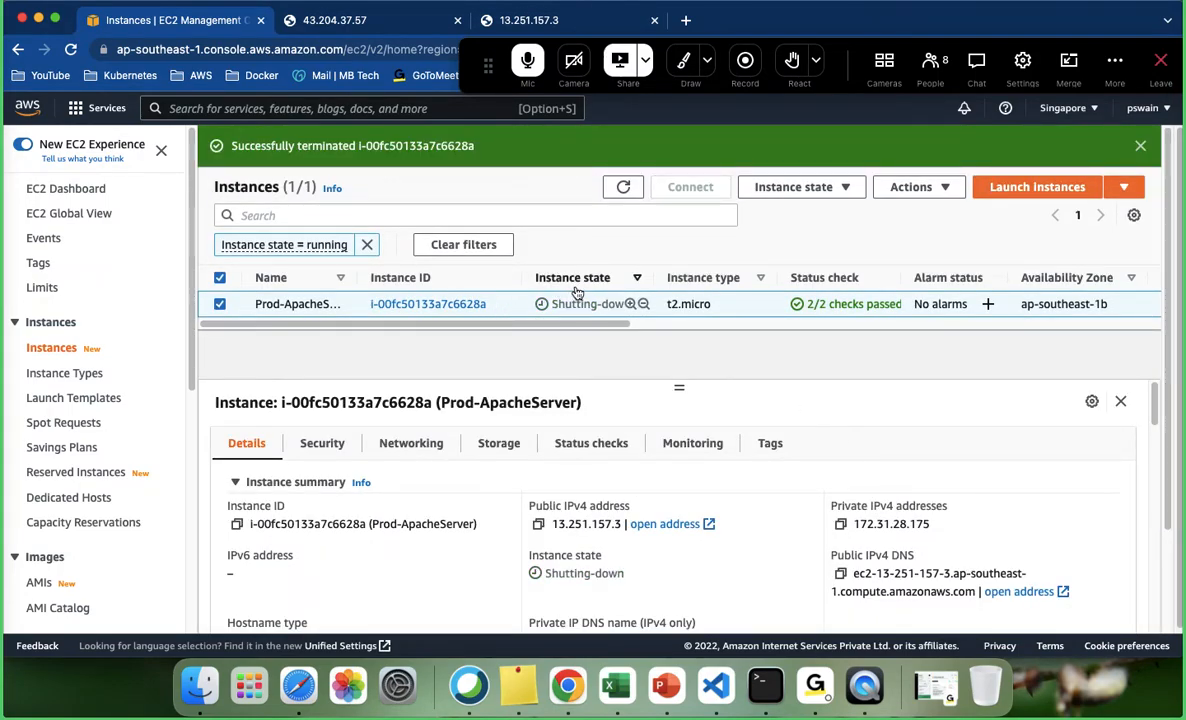
# - Deregister the Prod-ApacheServer-Singapore AMI in the Singapore region
pyautogui.moveTo(610, 323)
pyautogui.scroll(-2, 106, 456)
pyautogui.scroll(-1, 106, 456)
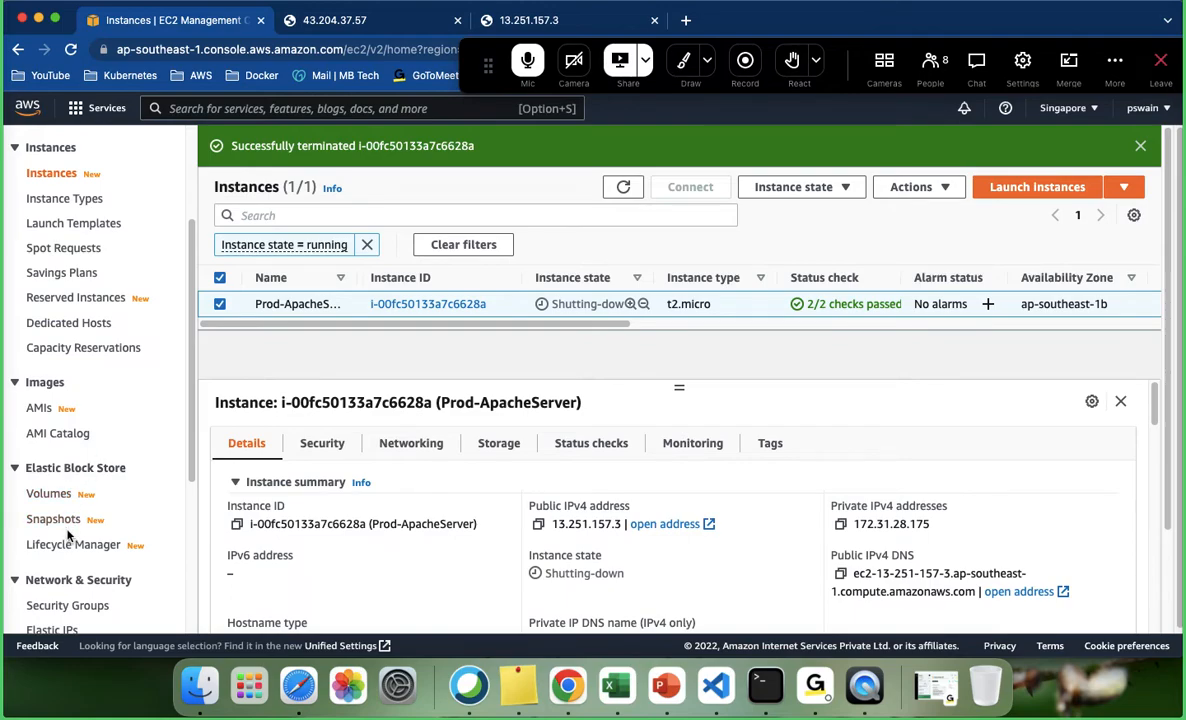
pyautogui.click(39, 408)
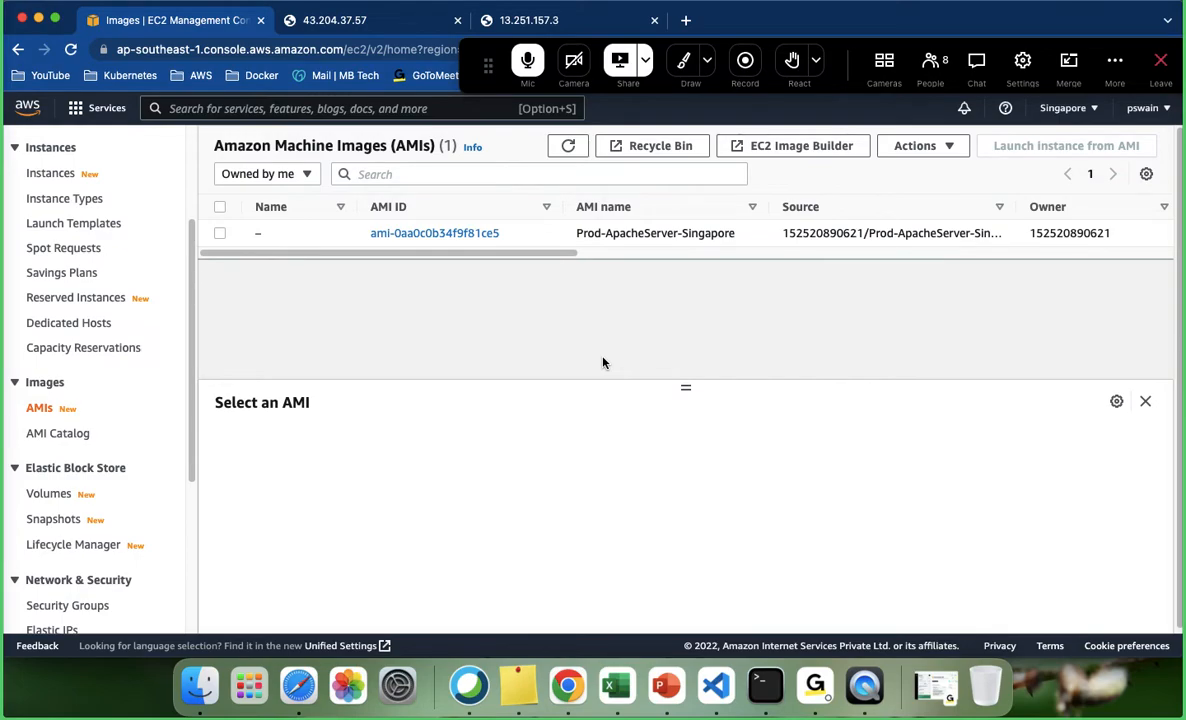
pyautogui.click(222, 236)
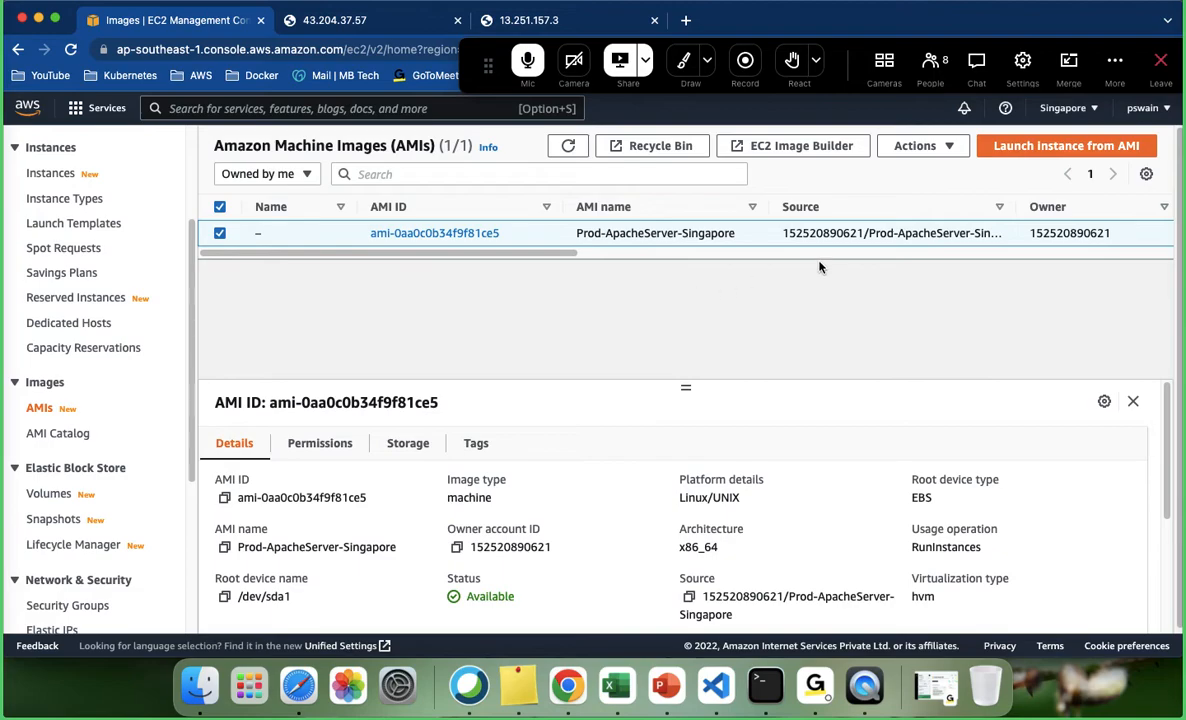
pyautogui.click(935, 147)
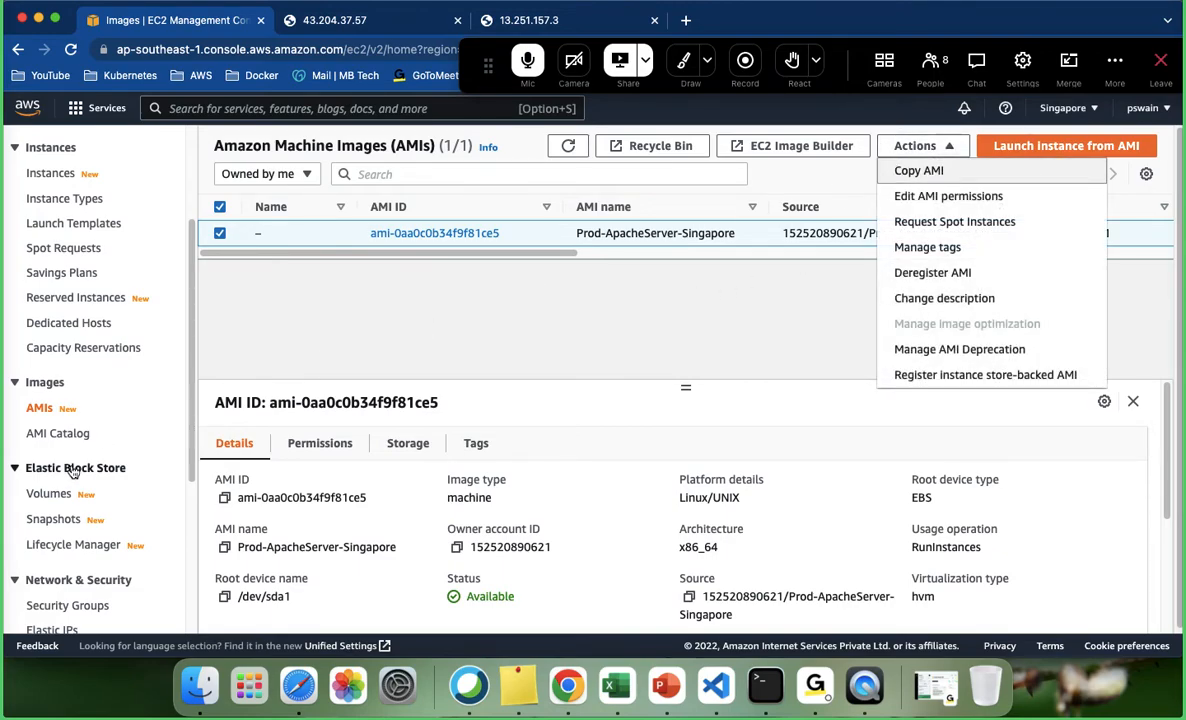
pyautogui.click(932, 276)
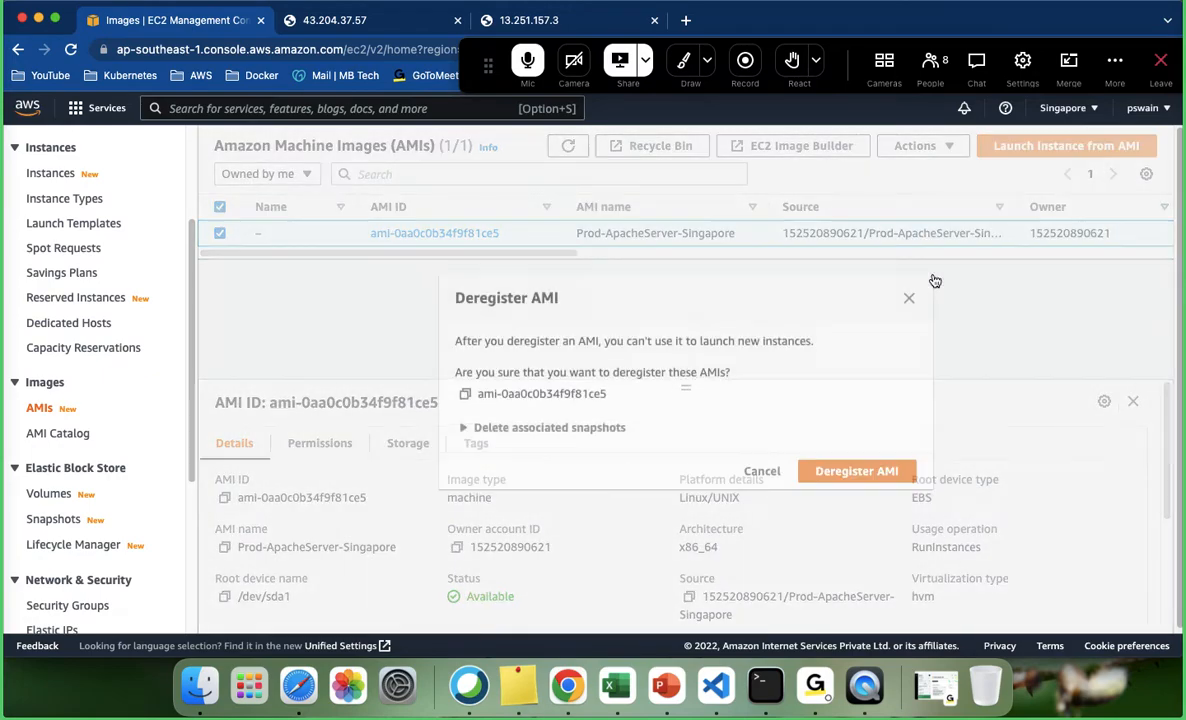
pyautogui.click(861, 475)
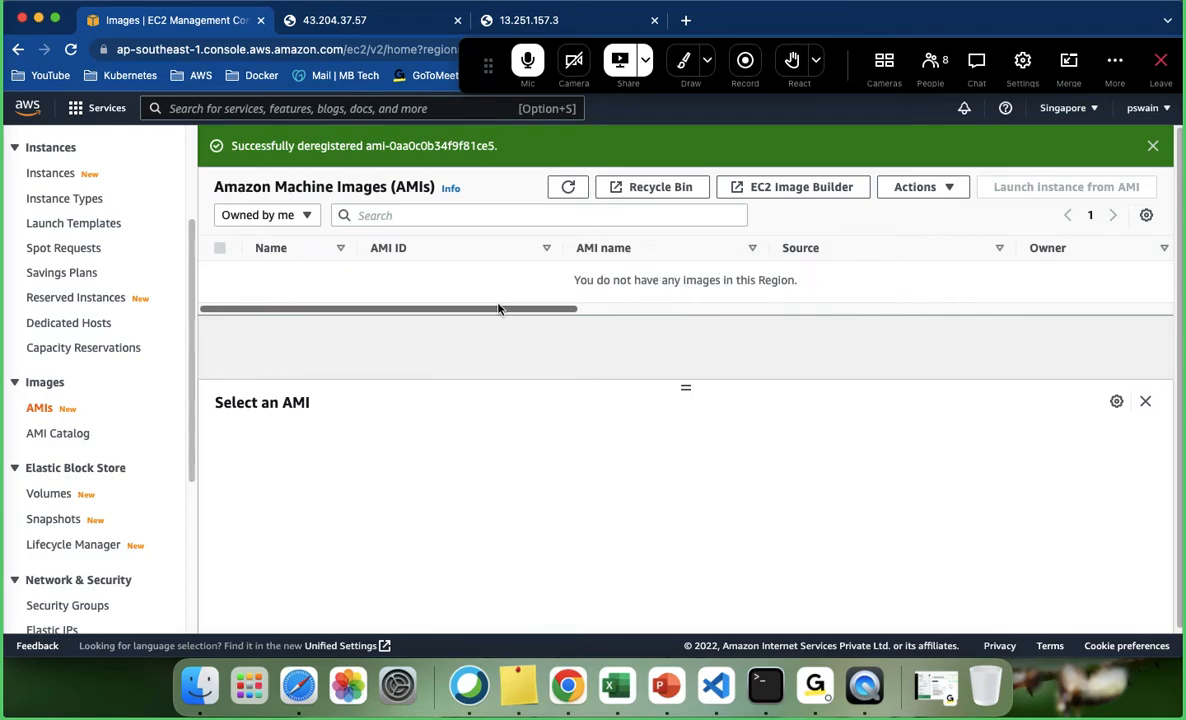
# - Delete the copied 8 GiB snapshot in Singapore and switch the console to the Asia Pacific (Mumbai) region
pyautogui.click(51, 520)
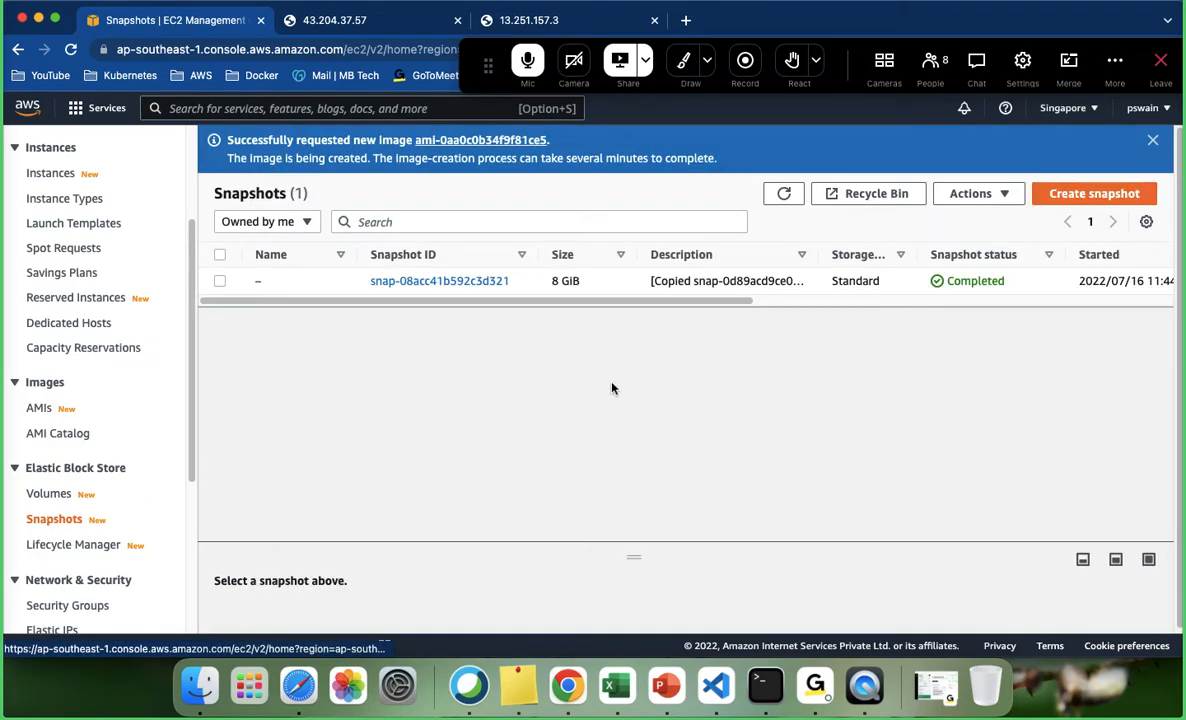
pyautogui.click(219, 281)
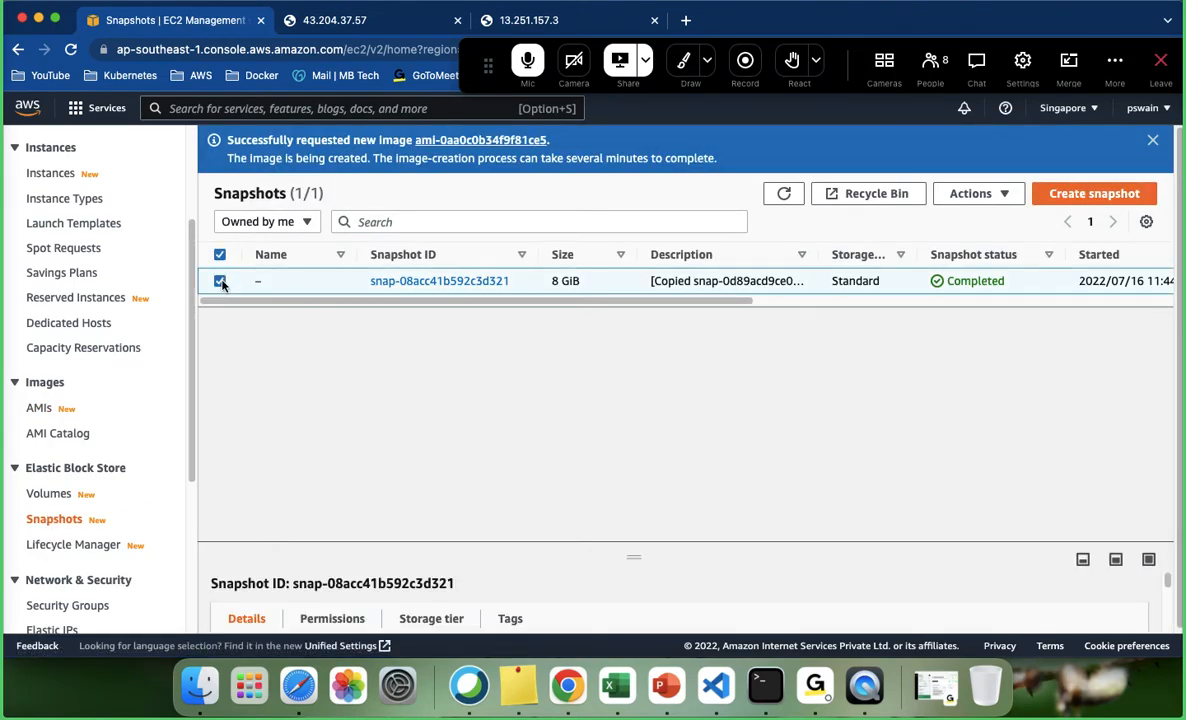
pyautogui.click(1007, 203)
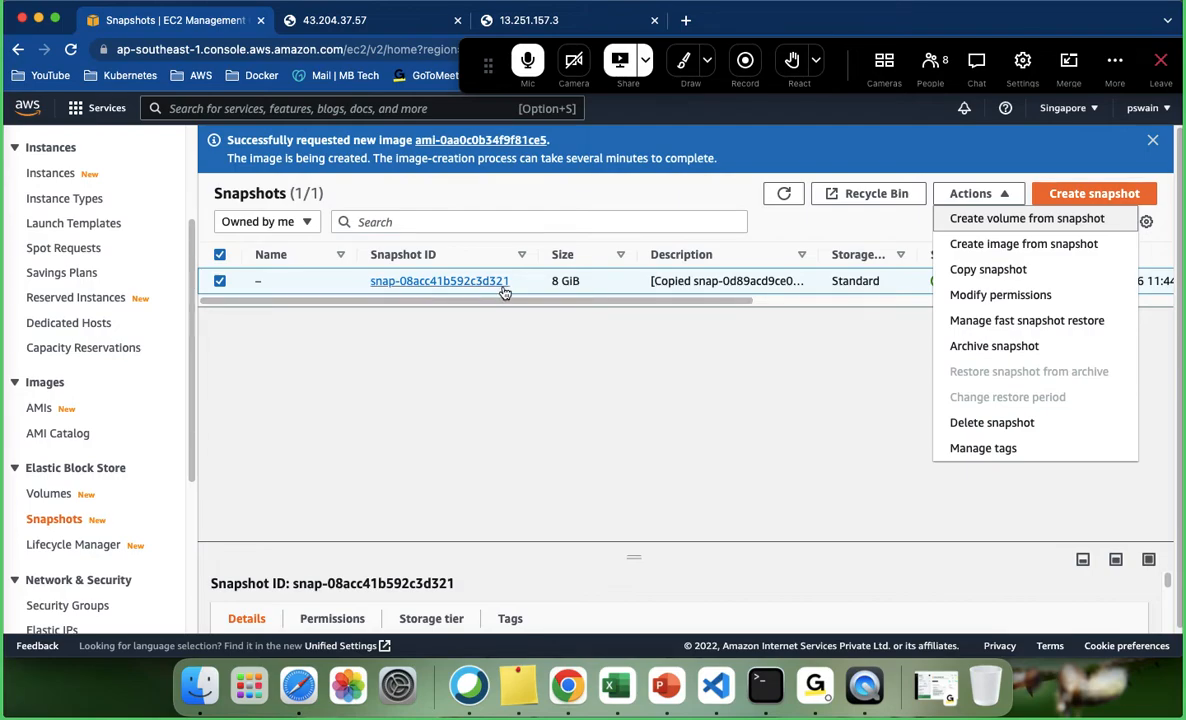
pyautogui.click(1001, 432)
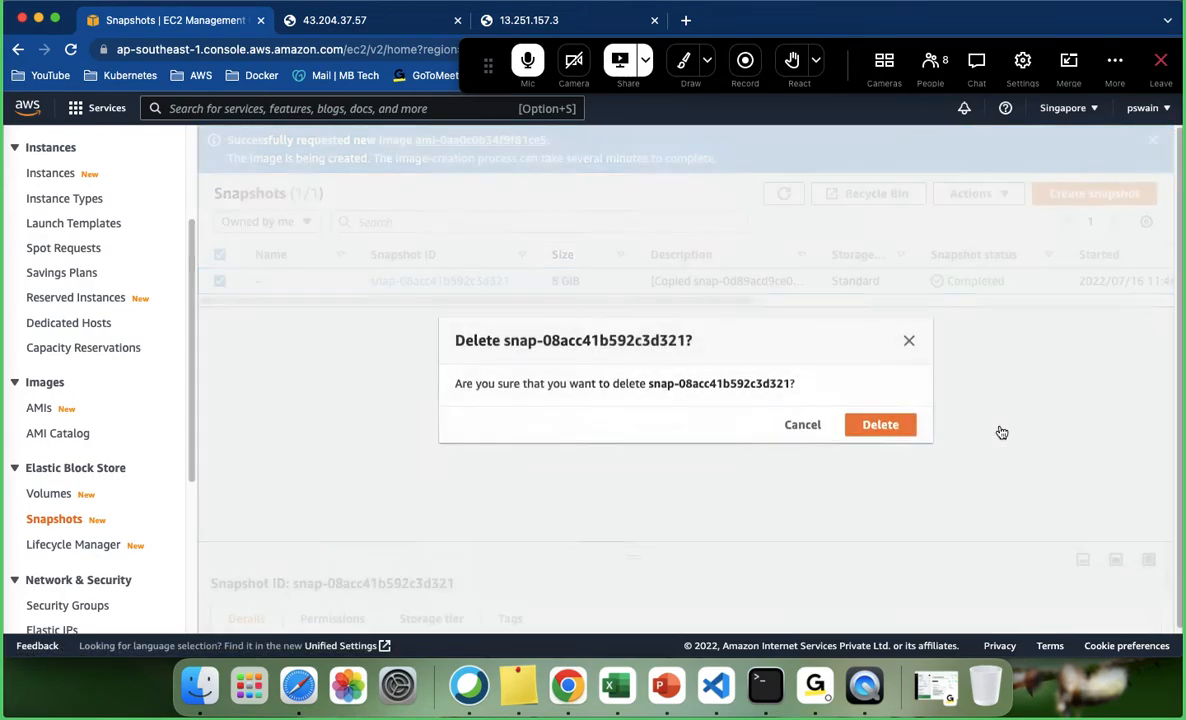
pyautogui.click(900, 428)
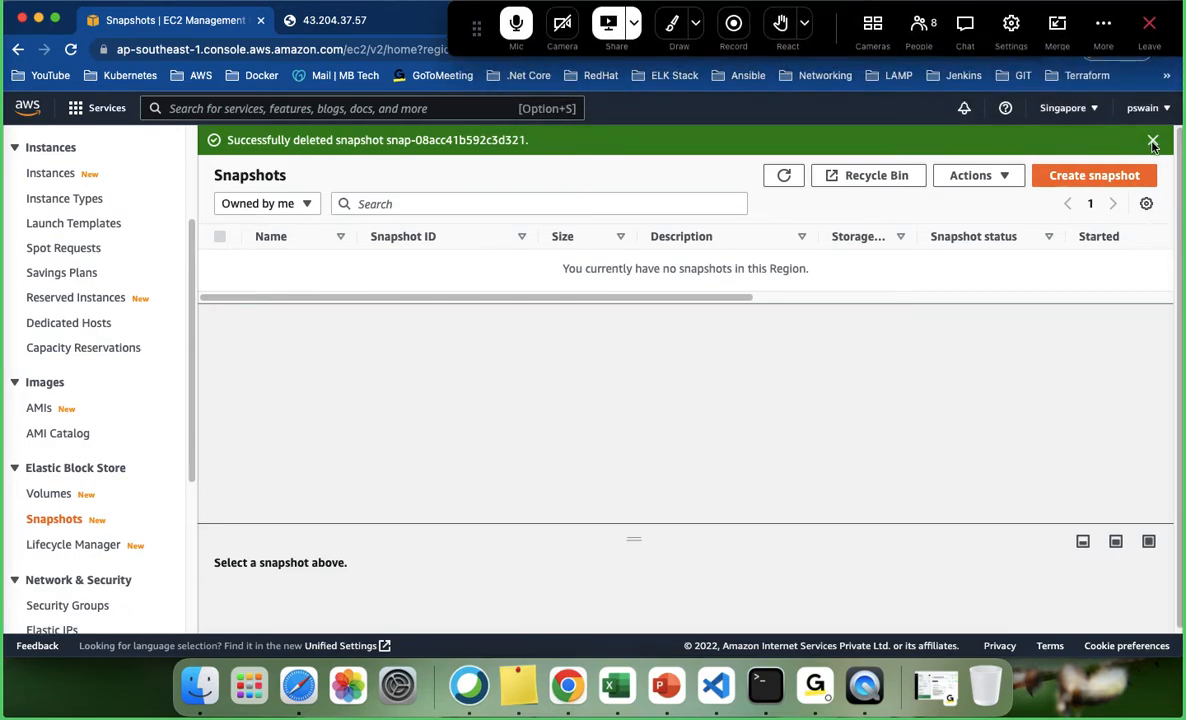
pyautogui.click(1062, 108)
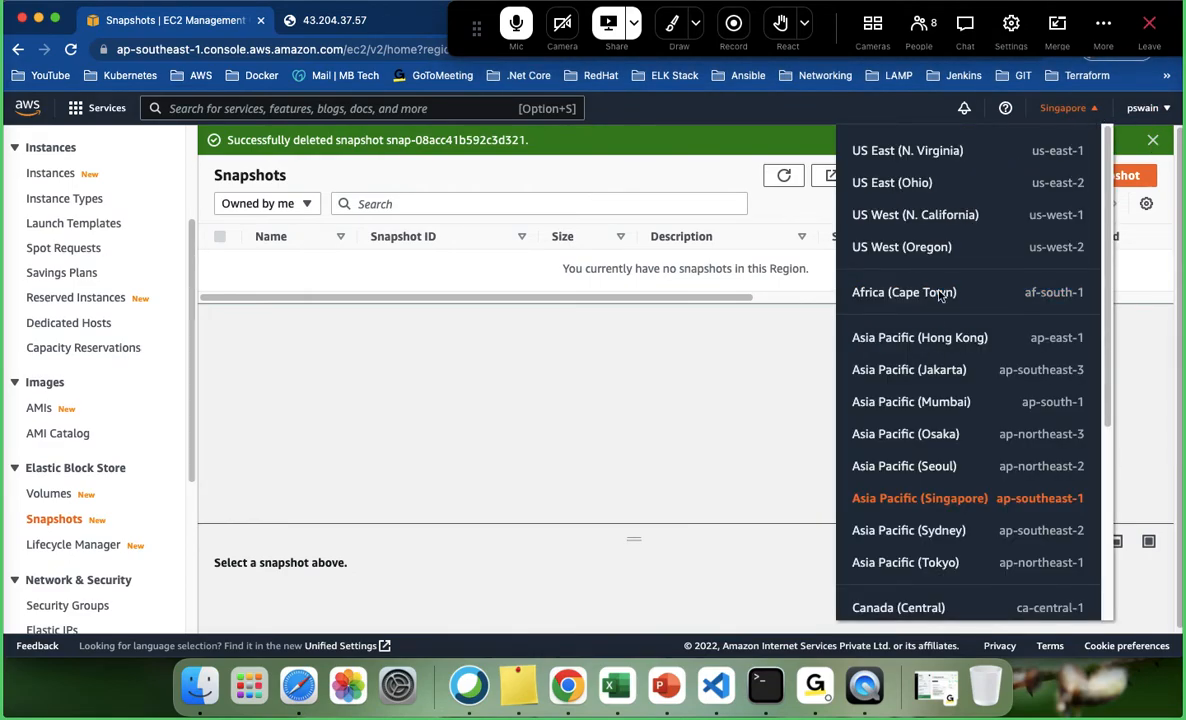
pyautogui.click(928, 410)
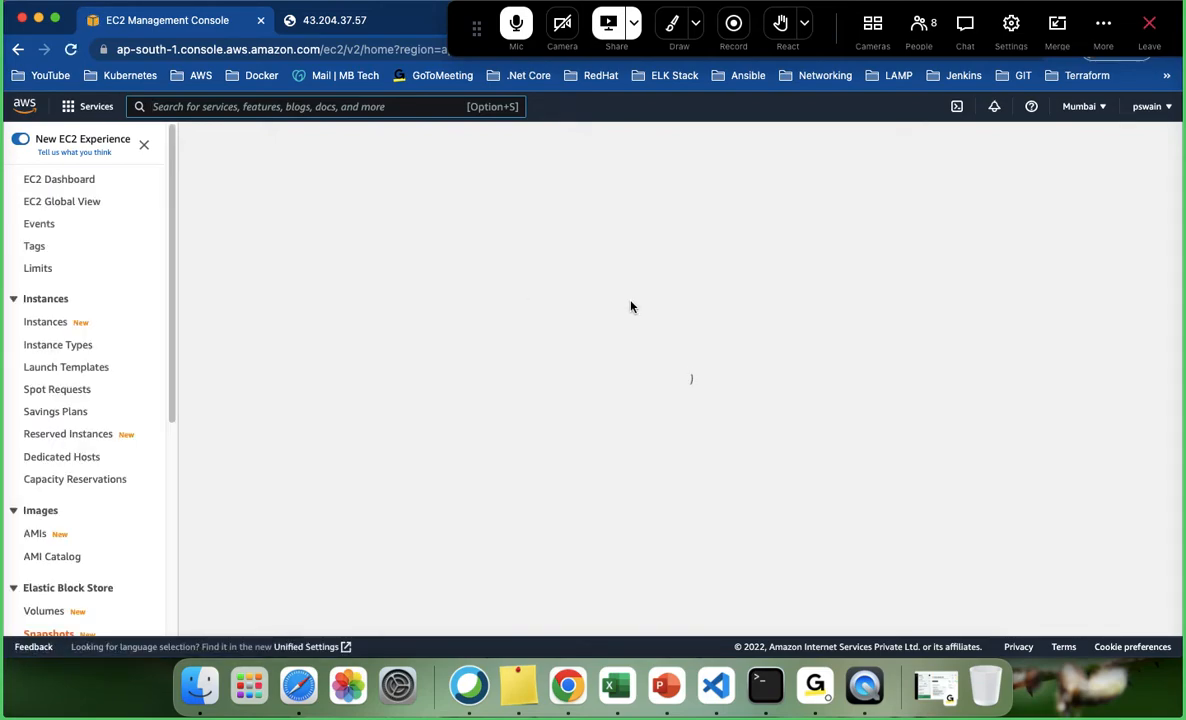
# - Switch to VS Code and highlight the topic list from EC2 BootStrap/Userdata to AMI Creation in the Untitled-1 file
pyautogui.click(718, 673)
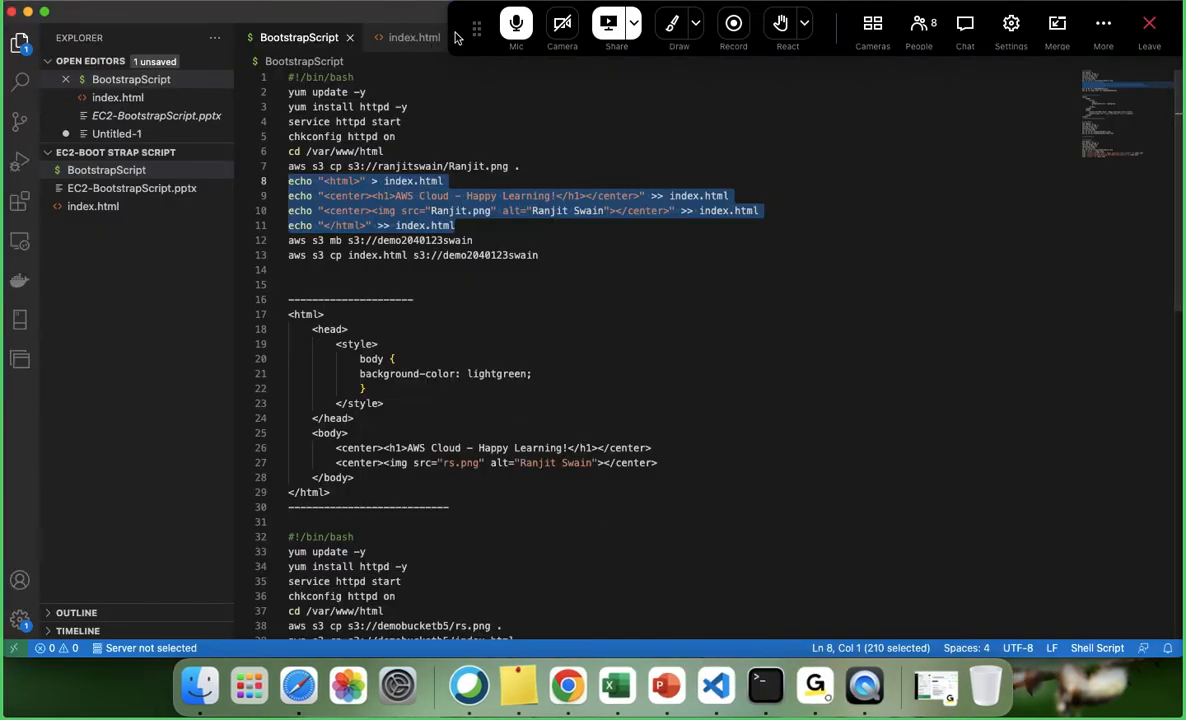
pyautogui.moveTo(460, 35); pyautogui.dragTo(553, 108)
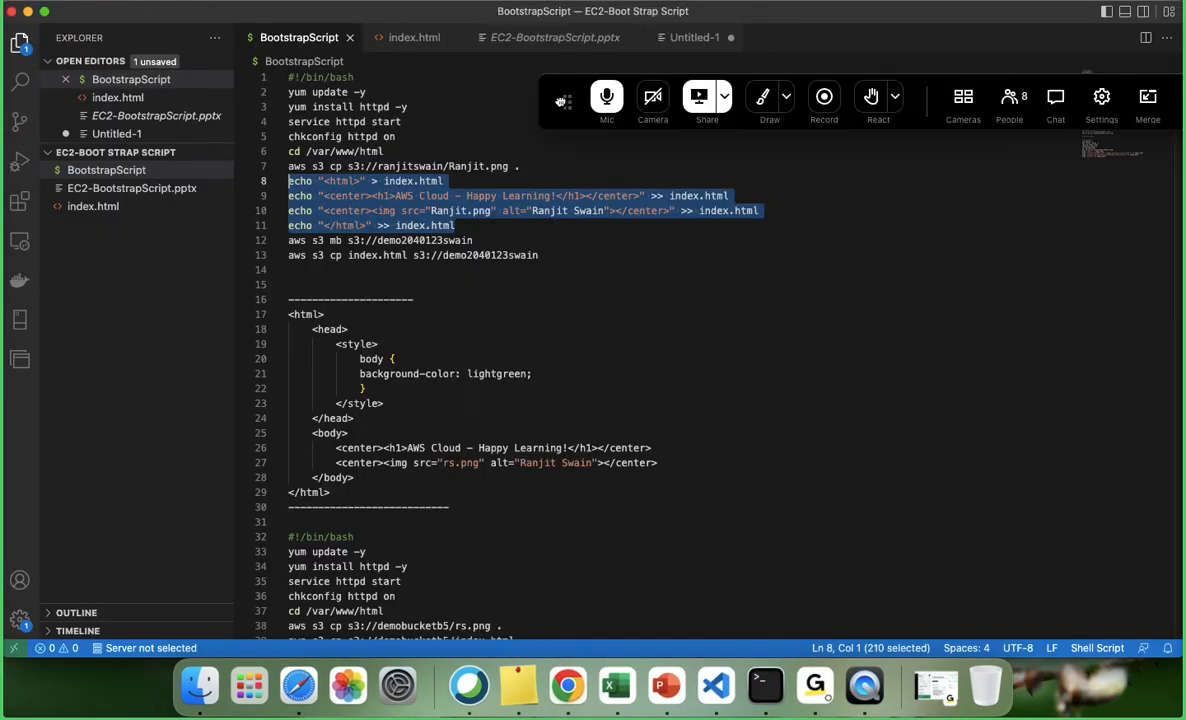
pyautogui.click(690, 43)
pyautogui.click(385, 142)
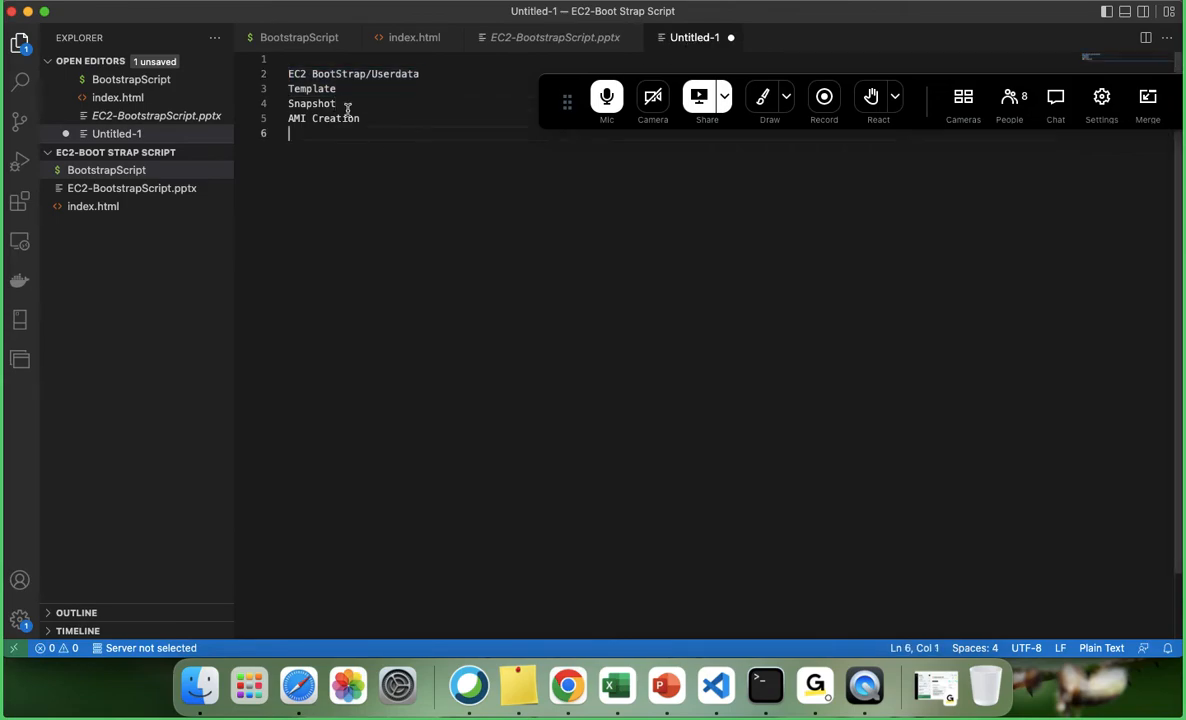
pyautogui.keyDown('shift'); pyautogui.click(266, 68); pyautogui.keyUp('shift')
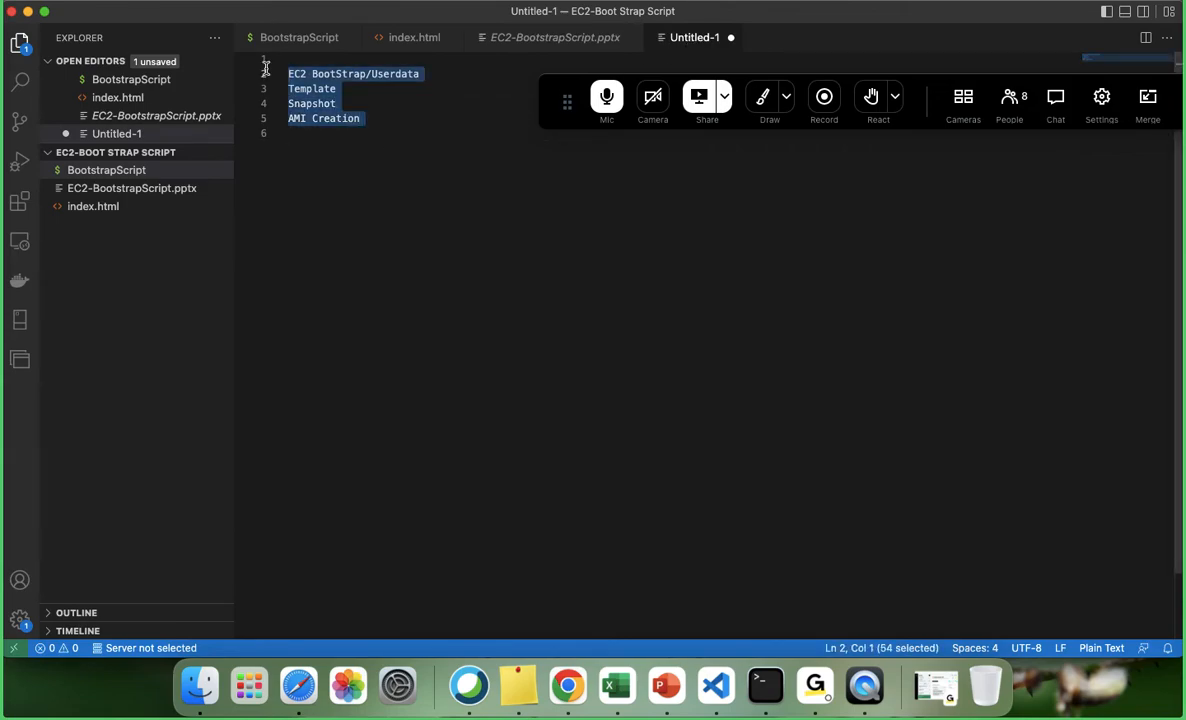
pyautogui.moveTo(566, 101); pyautogui.dragTo(479, 44)
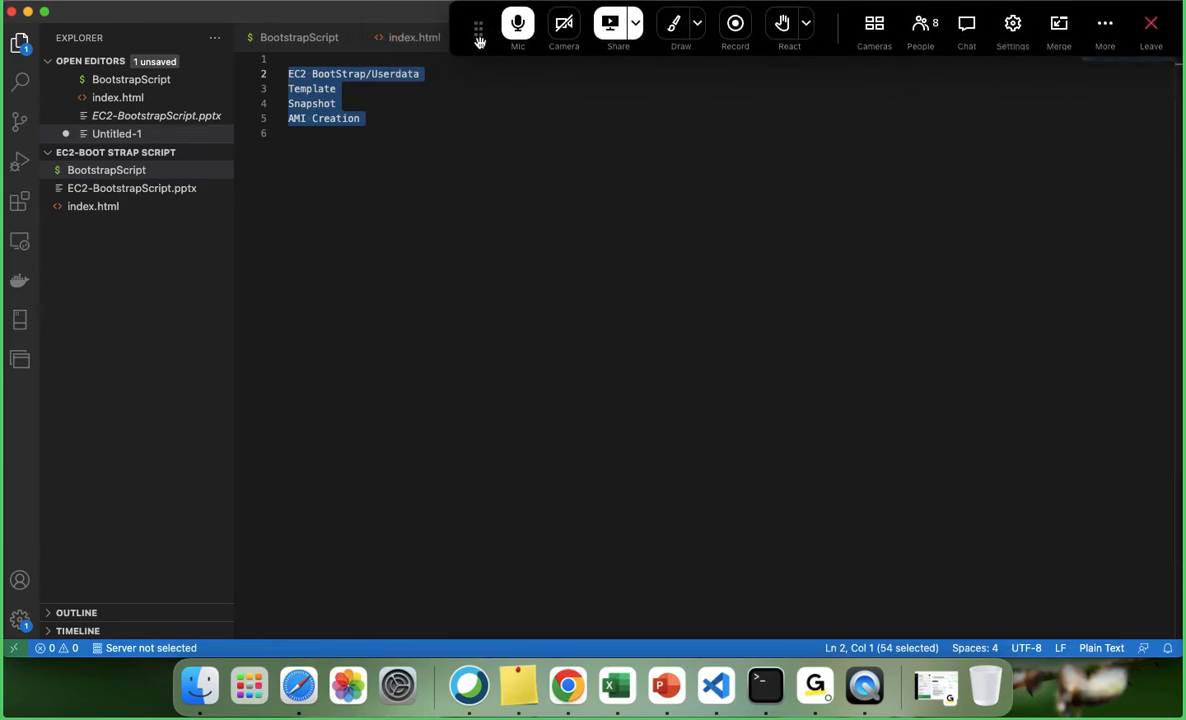